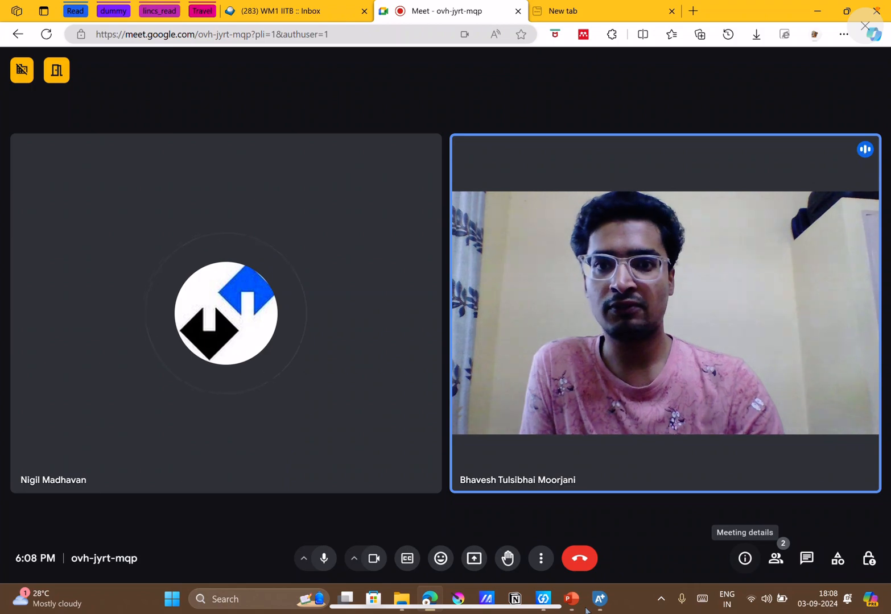
pyautogui.click(600, 599)
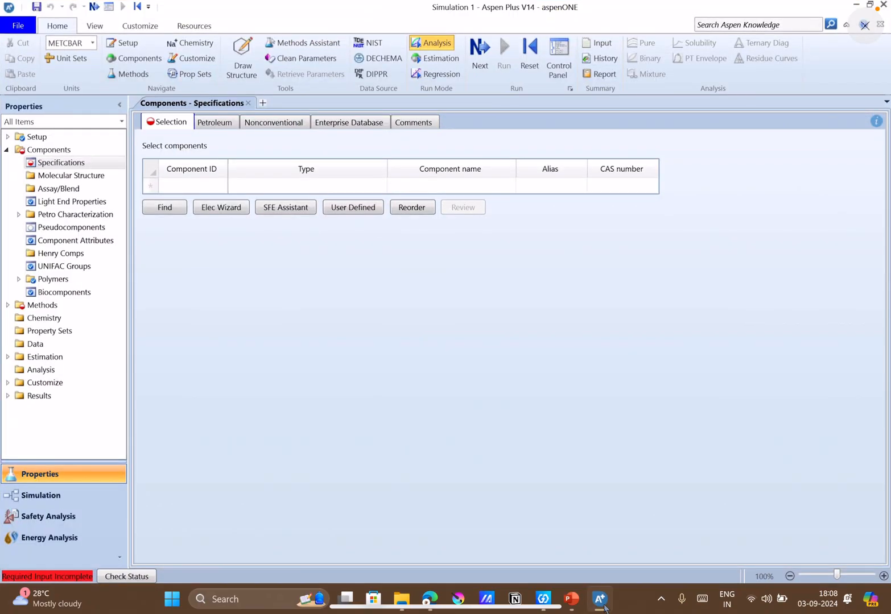
pyautogui.click(571, 599)
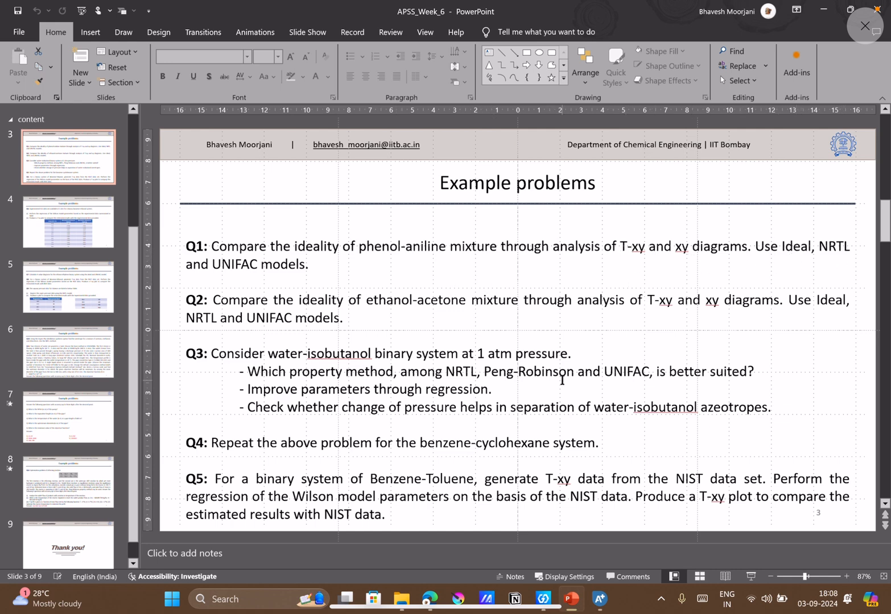
pyautogui.click(599, 599)
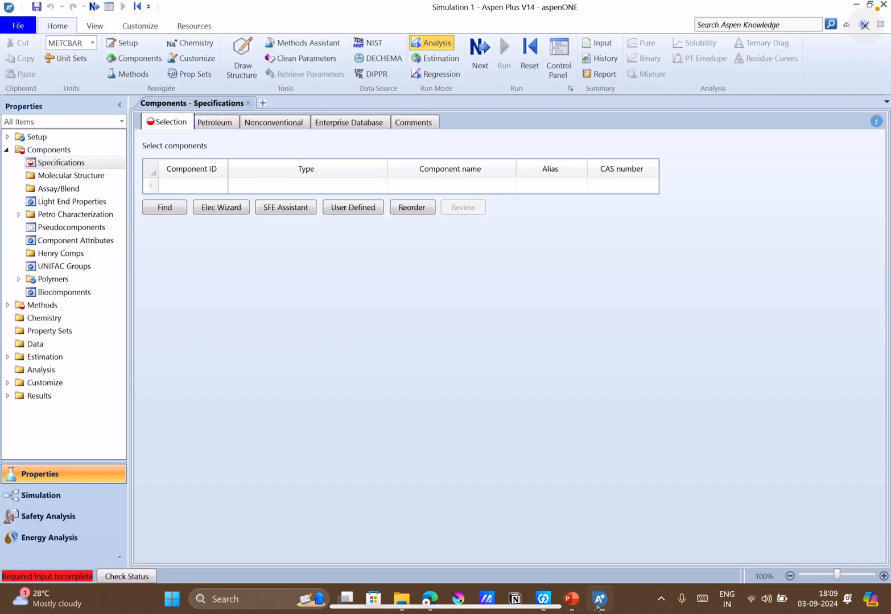
pyautogui.click(599, 599)
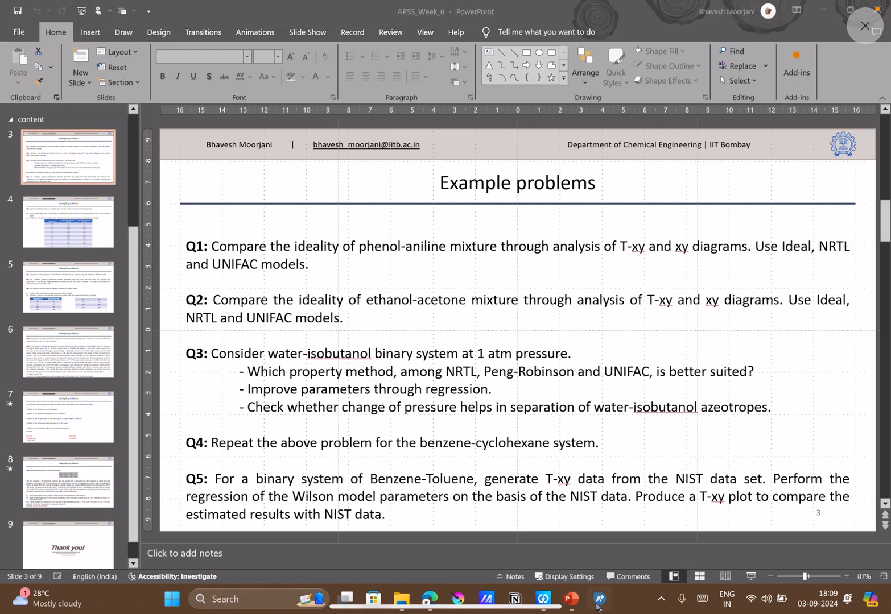
pyautogui.click(597, 606)
pyautogui.click(187, 187)
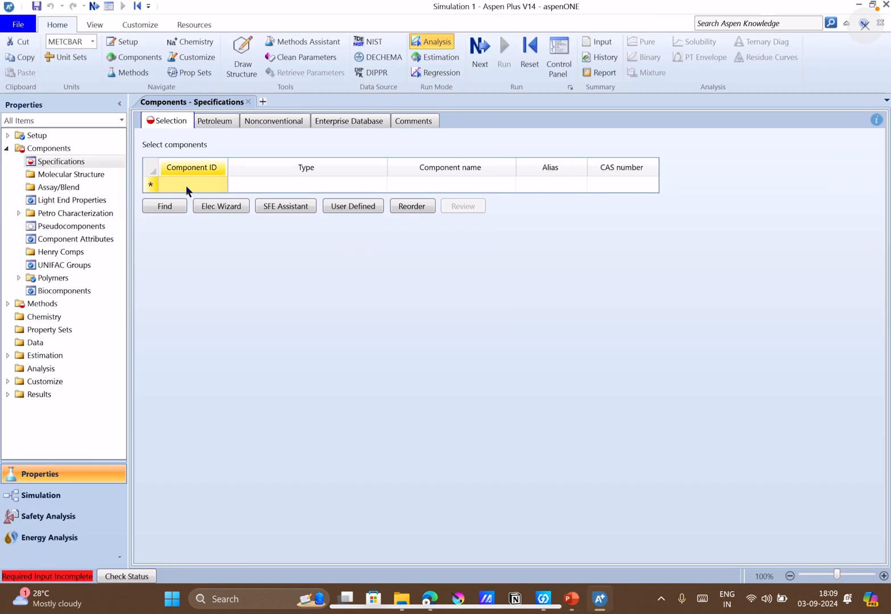
# Switch to the Google Meet call, present the entire screen, and hide the sharing notice.
pyautogui.click(429, 599)
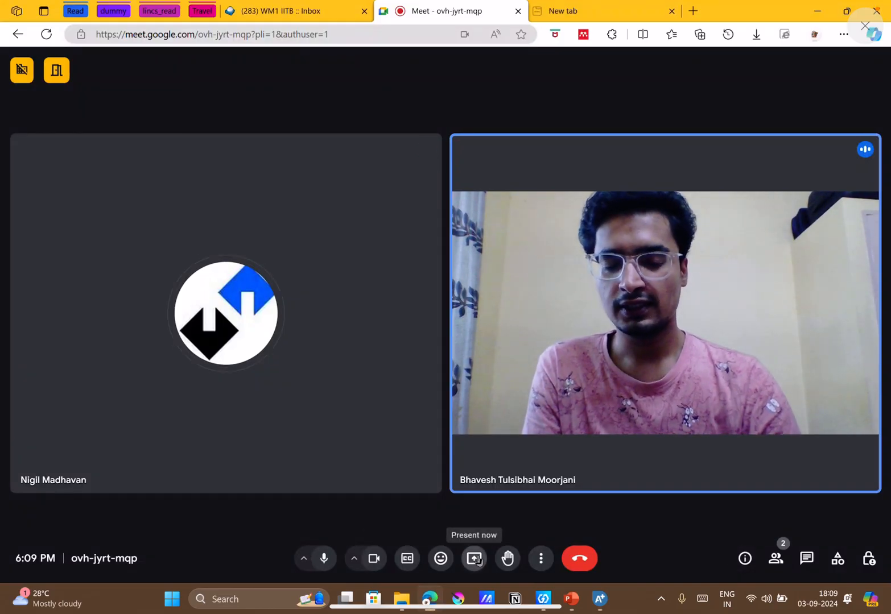
pyautogui.click(474, 558)
pyautogui.click(563, 102)
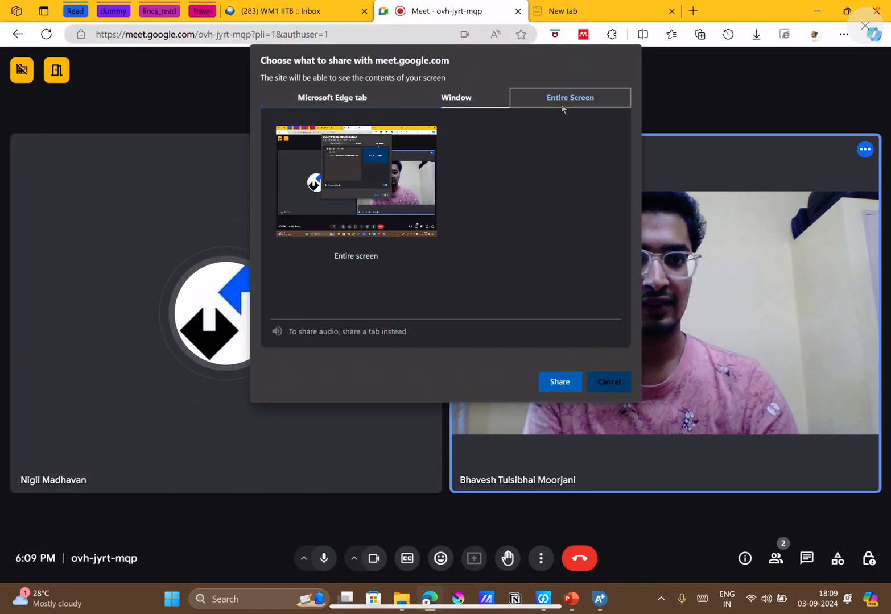
pyautogui.click(559, 381)
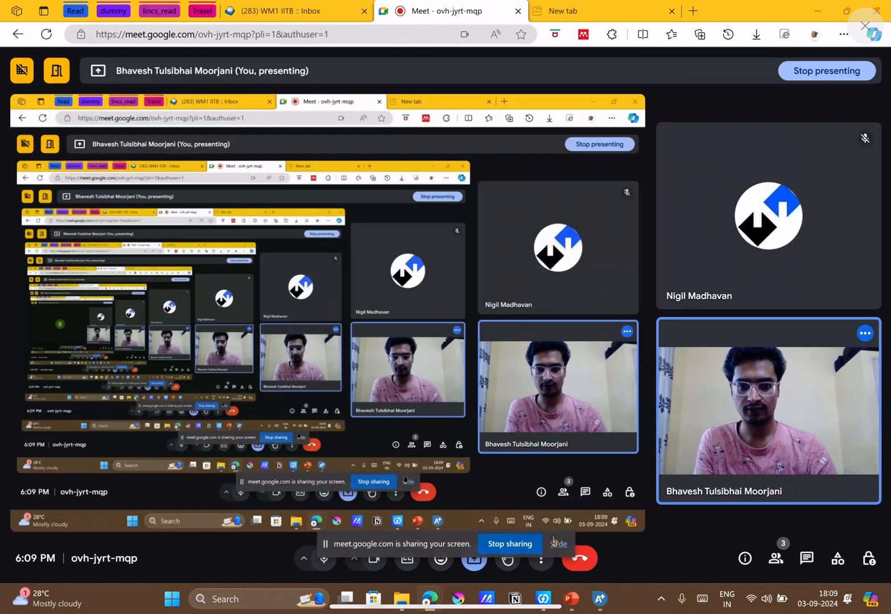
pyautogui.click(555, 543)
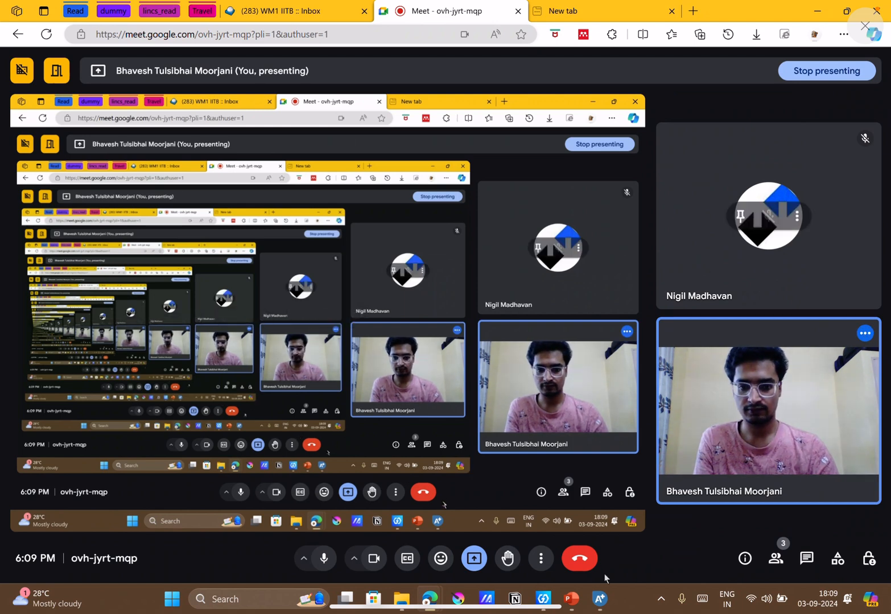
# Switch to the APSS_Week_6 presentation in PowerPoint and show the title slide followed by the bio slide.
pyautogui.moveTo(577, 589)
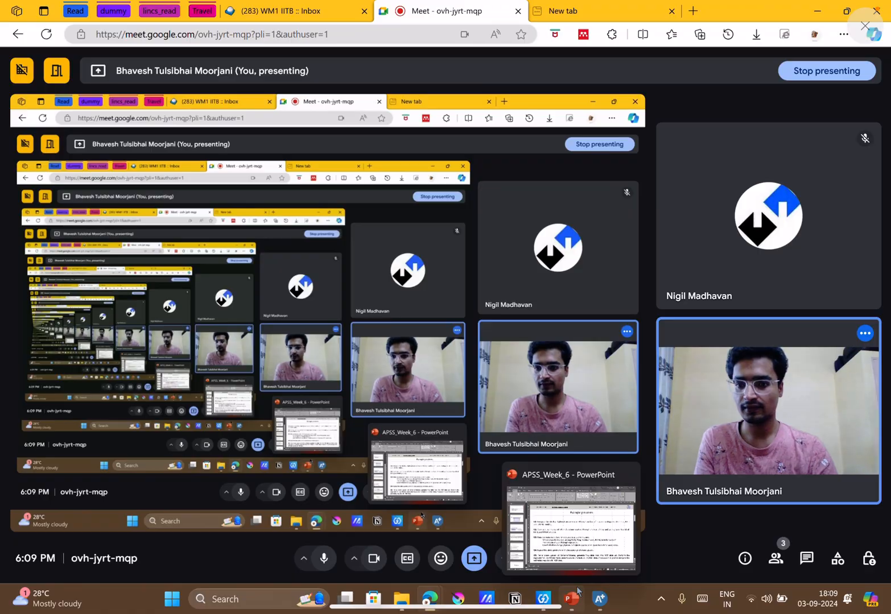
pyautogui.click(577, 588)
pyautogui.scroll(3, 54, 202)
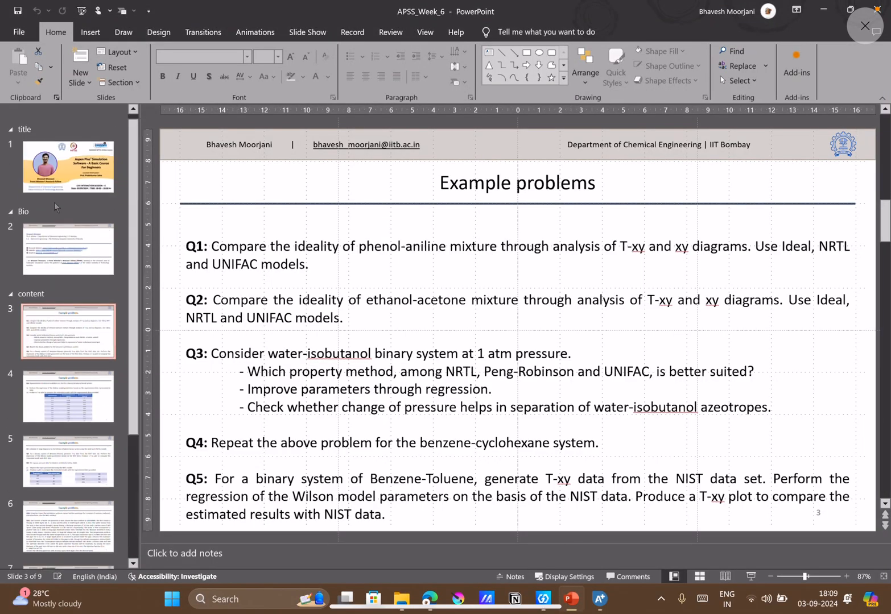
pyautogui.click(54, 181)
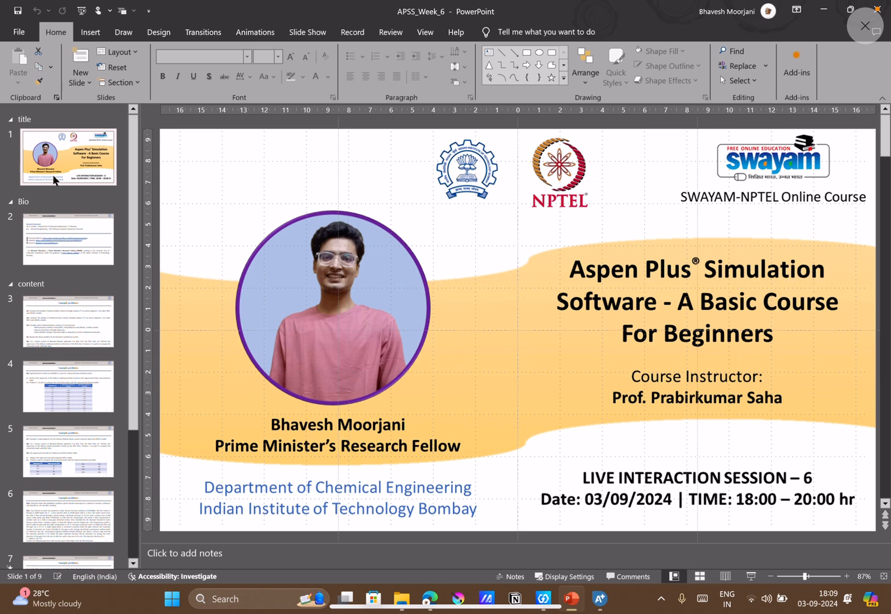
pyautogui.press('Down')
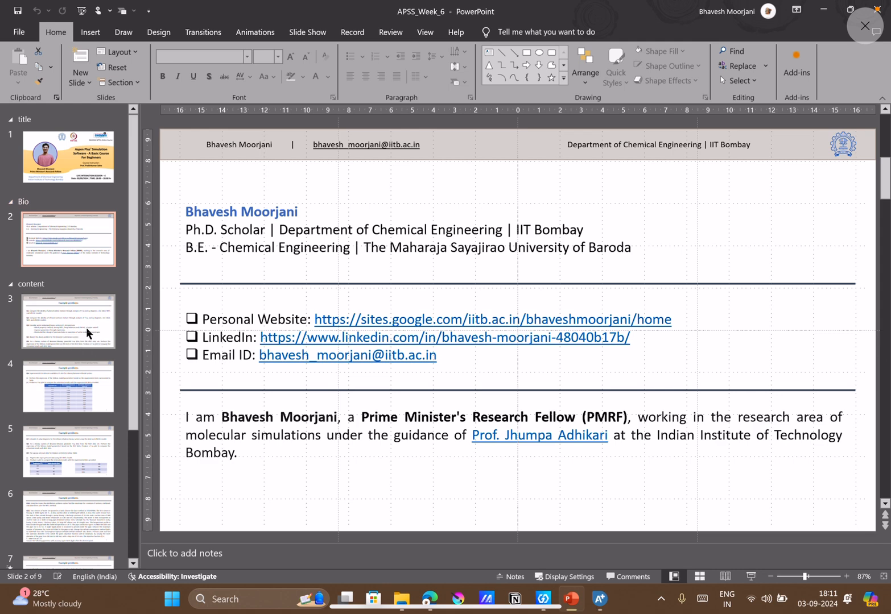
# Look through the example problem slides and return to the one starting with Q1 on the phenol-aniline mixture.
pyautogui.click(86, 329)
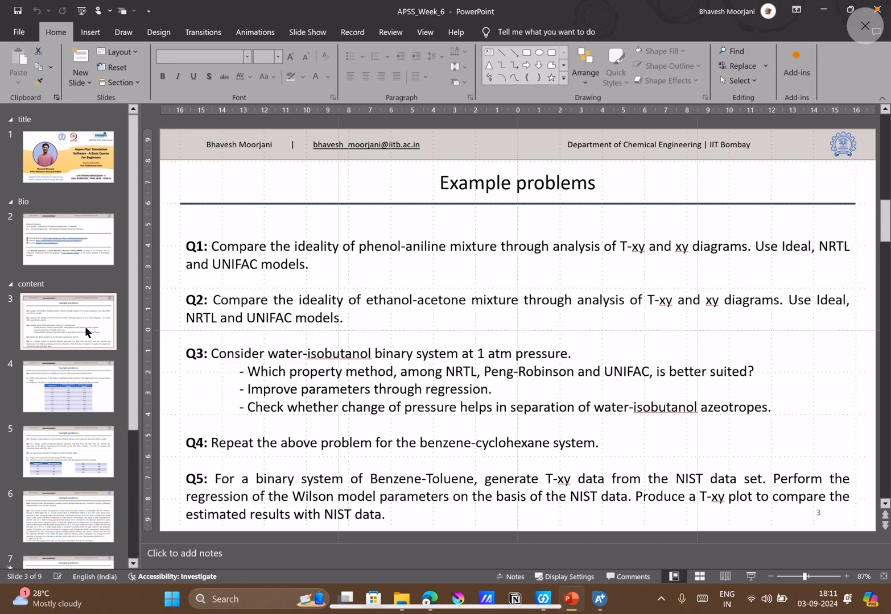
pyautogui.press('Down')
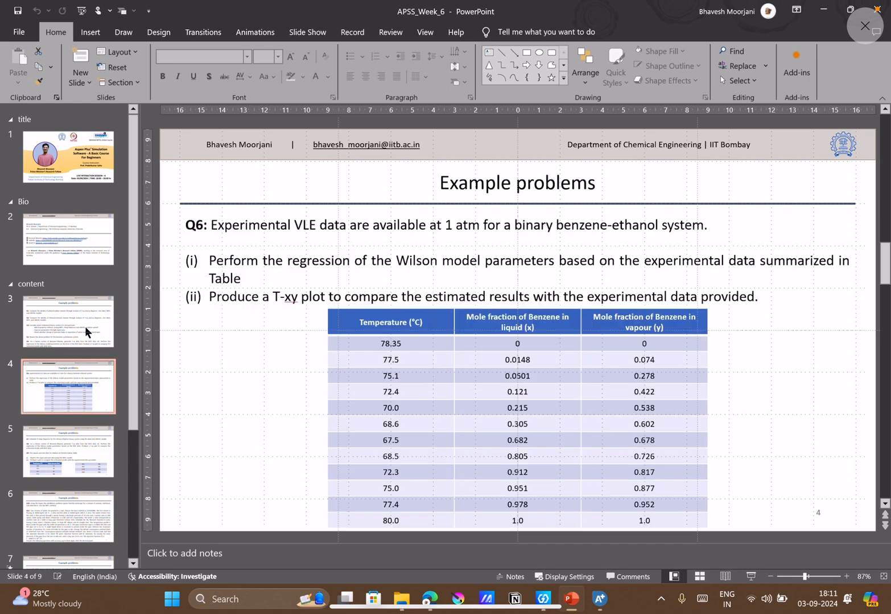
pyautogui.press('Down')
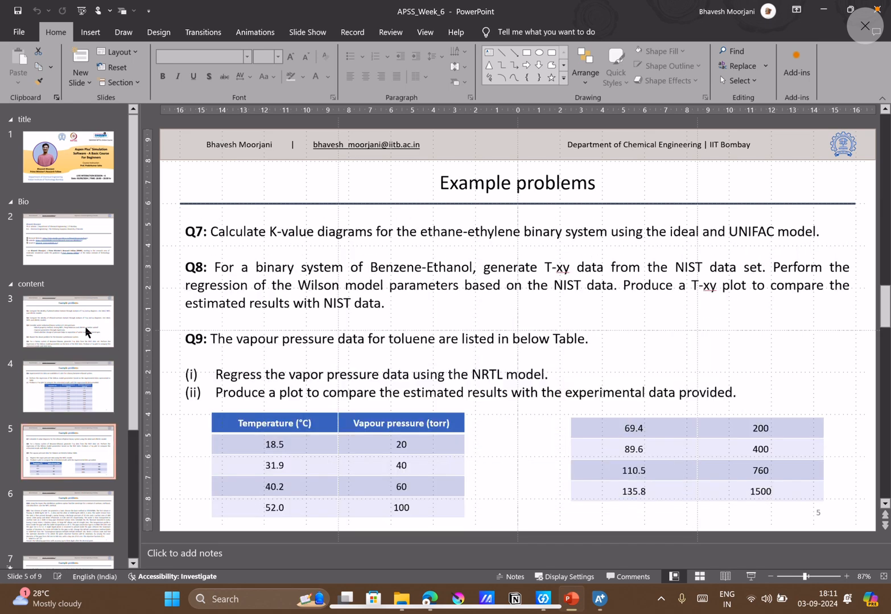
pyautogui.press('Down')
pyautogui.press('Down')
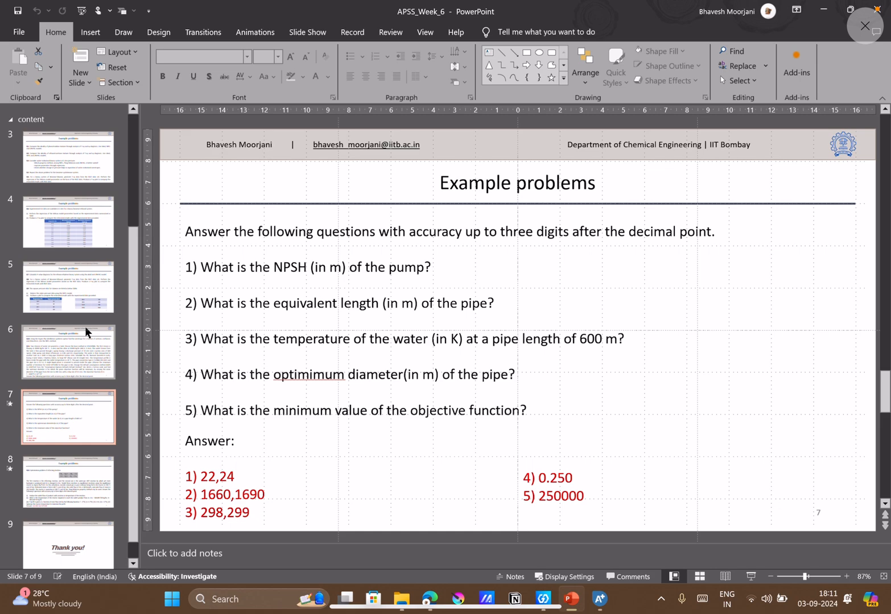
pyautogui.press('Down')
pyautogui.press('Up')
pyautogui.press('Up')
pyautogui.press('Up')
pyautogui.press('Up')
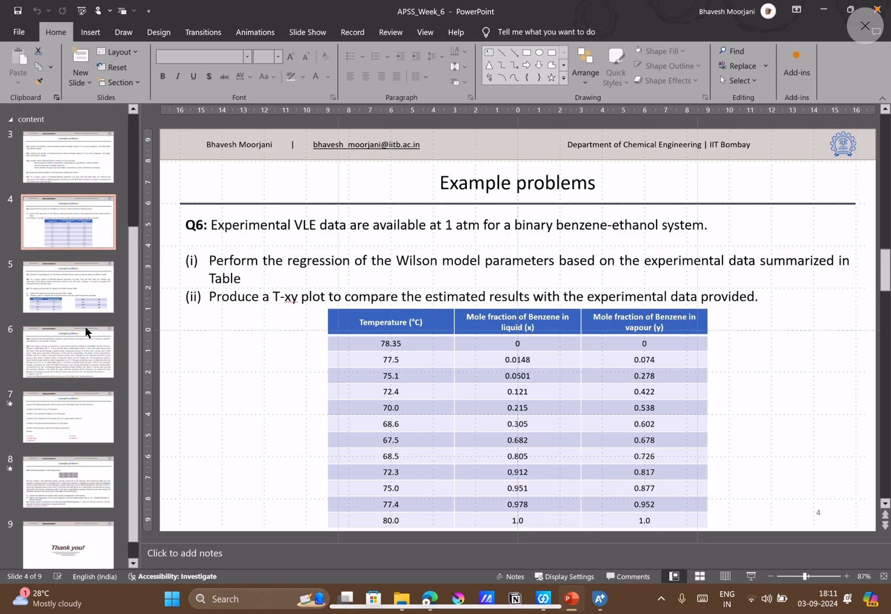
pyautogui.press('Up')
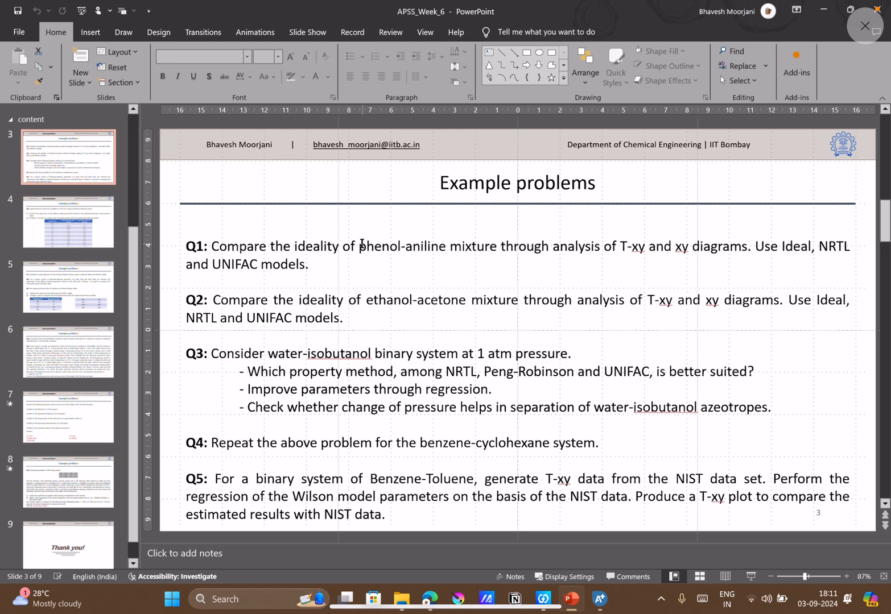
# Switch to Aspen Plus and add PHENOL and ANILINE to the component list.
pyautogui.click(600, 599)
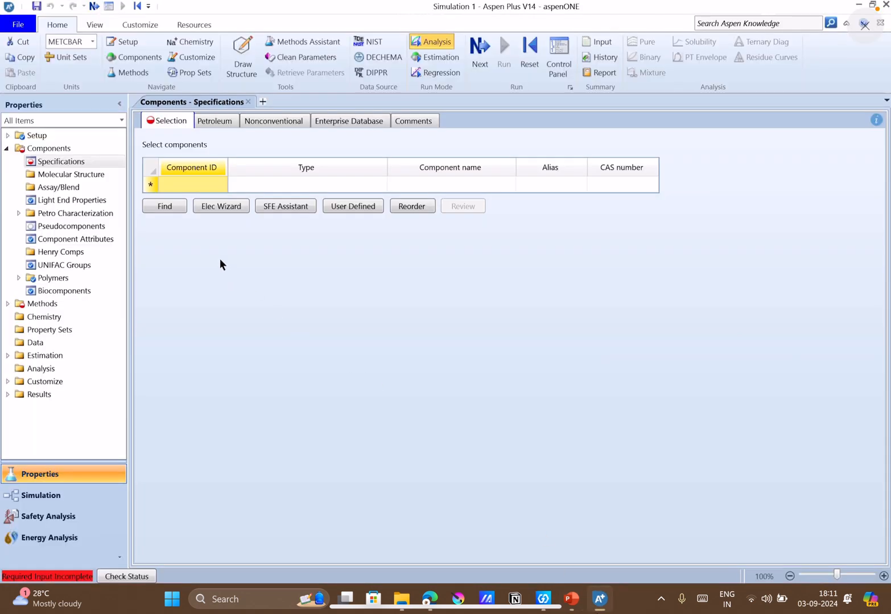
pyautogui.click(175, 183)
pyautogui.write('PHENOL')
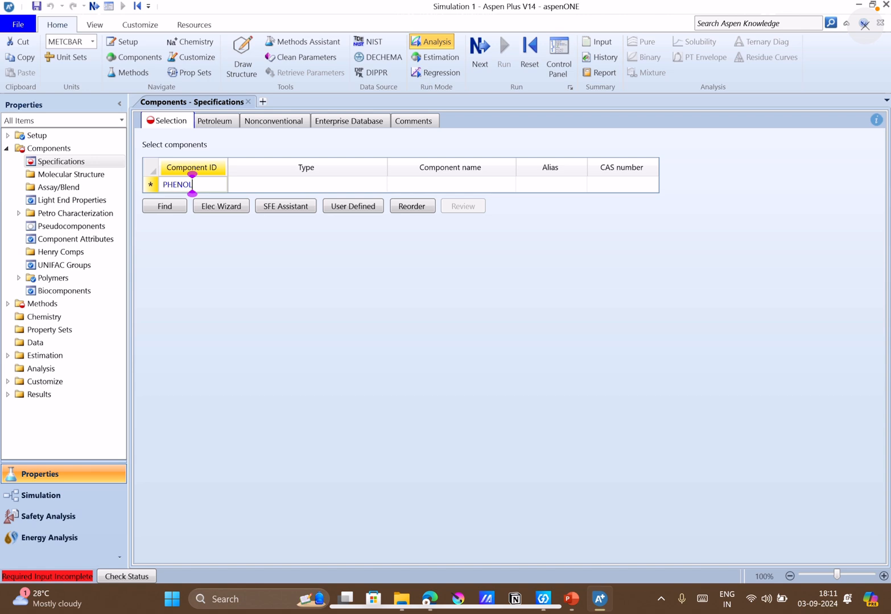
pyautogui.press('Return')
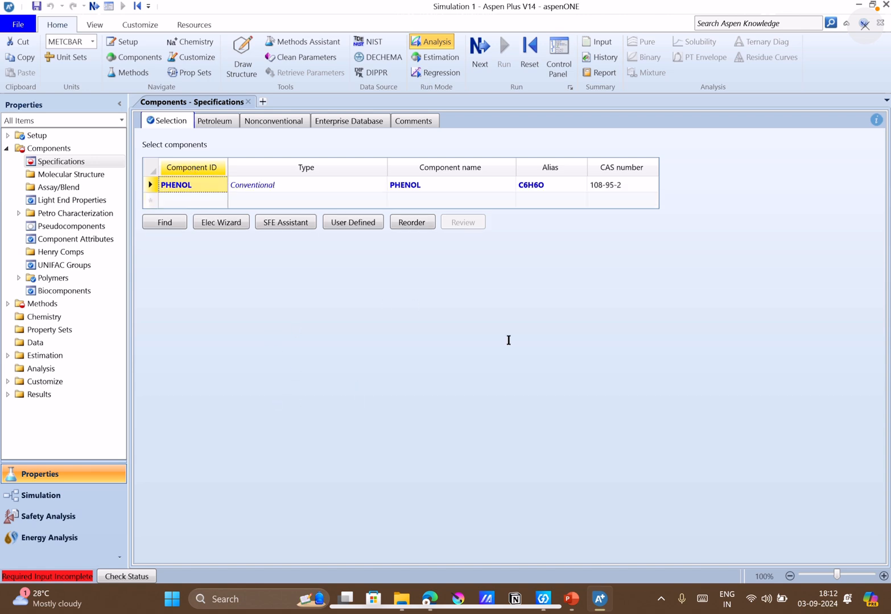
pyautogui.click(174, 200)
pyautogui.write('ANI')
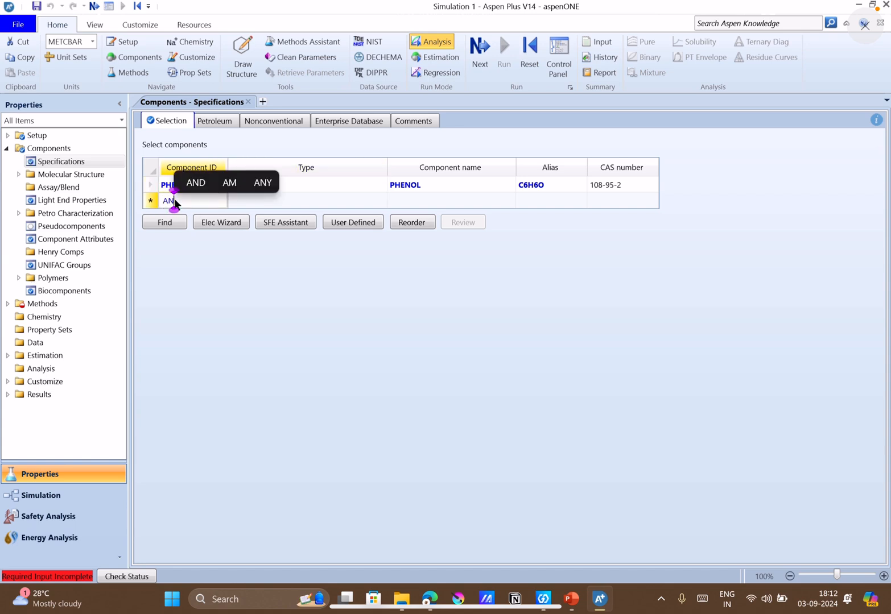
pyautogui.write('LINE')
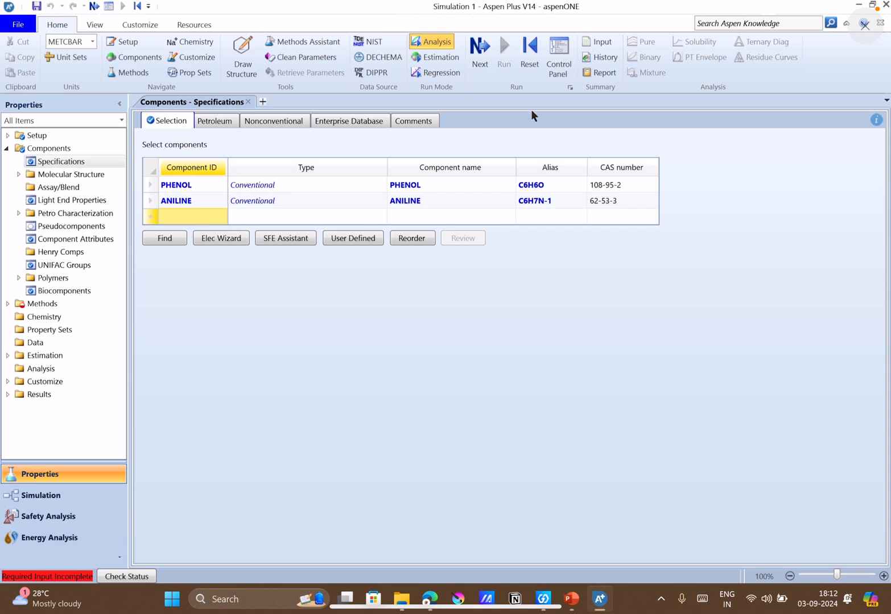
# Proceed to the property method specifications, check the required models in the problem statement, and set the method name to IDEAL.
pyautogui.click(477, 54)
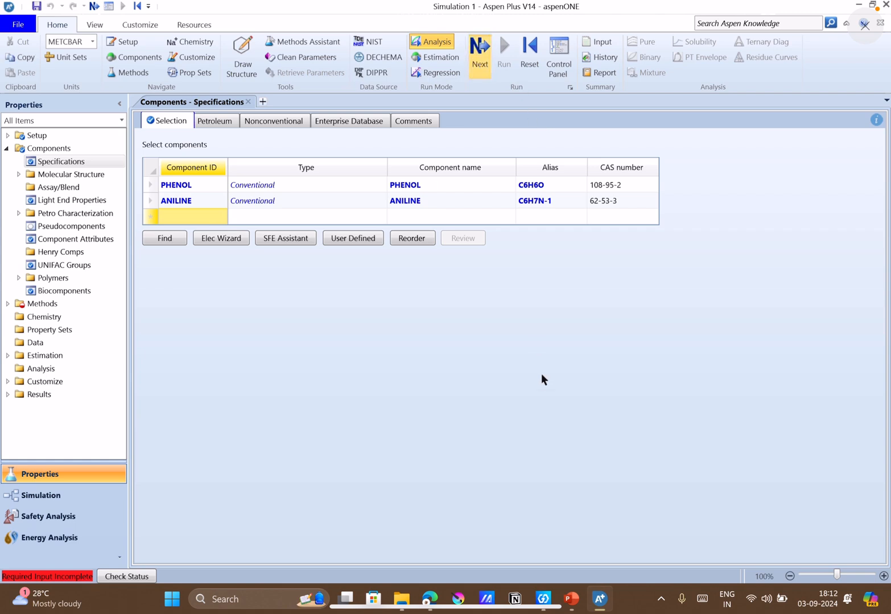
pyautogui.click(571, 598)
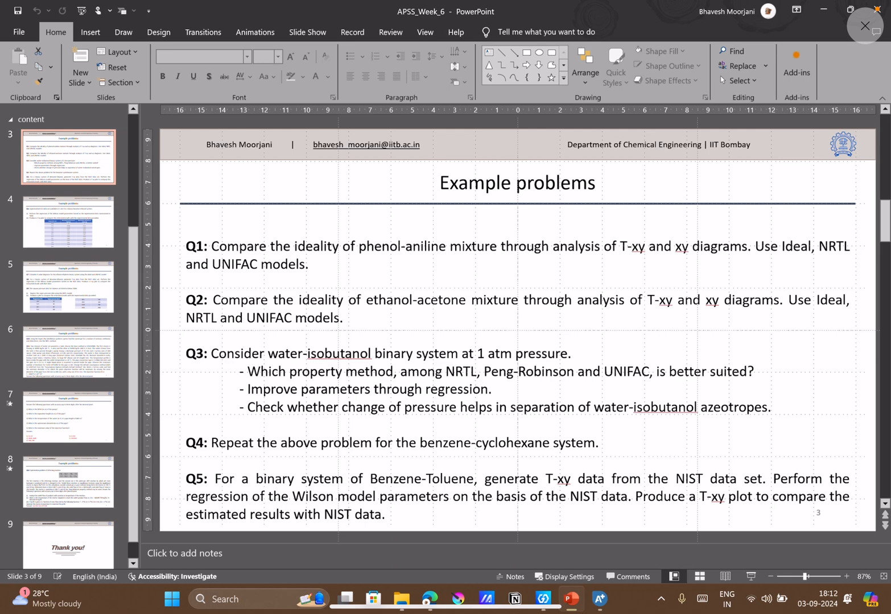
pyautogui.hotkey('alt', 'Tab')
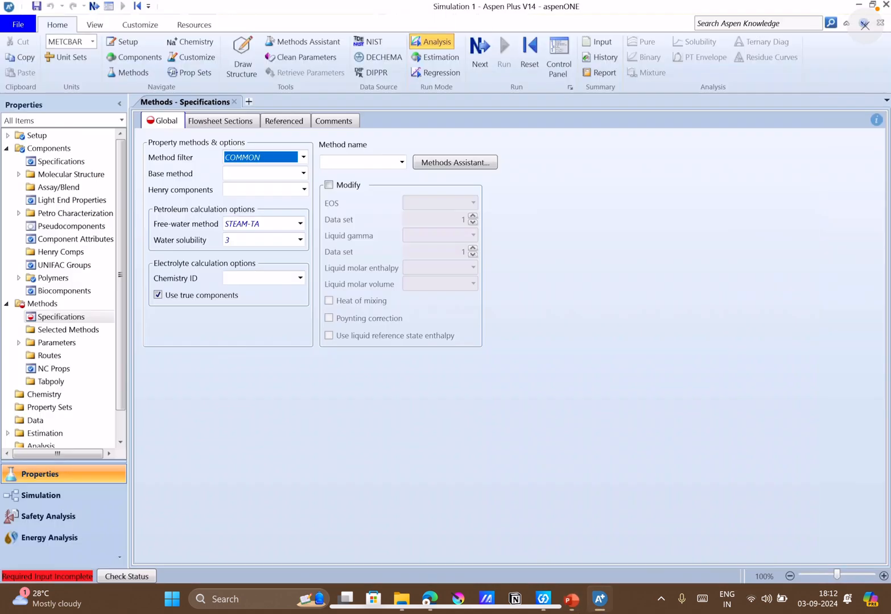
pyautogui.click(392, 162)
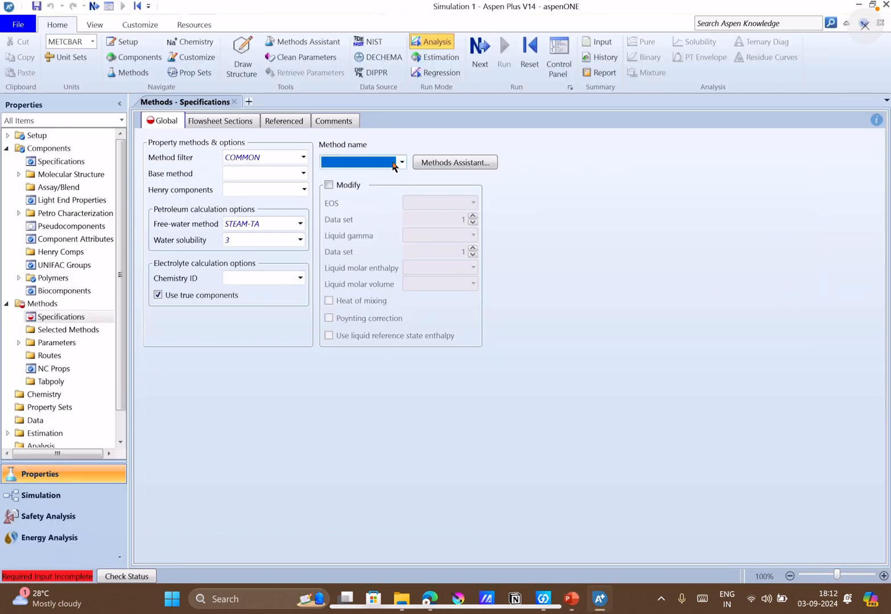
pyautogui.write('IDEAL')
pyautogui.press('Return')
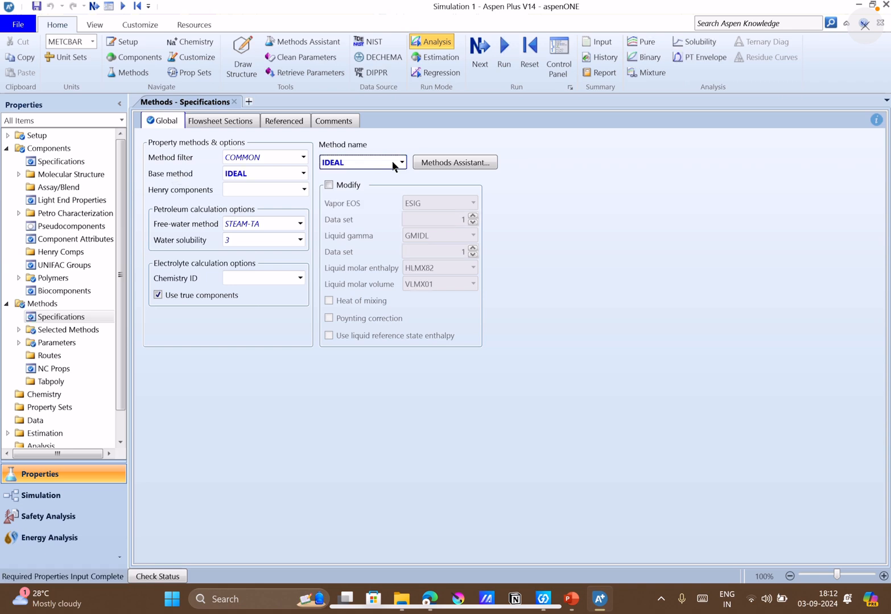
# Add the NRTL and UNIFAC property methods by choosing each in turn as the global method name.
pyautogui.click(384, 164)
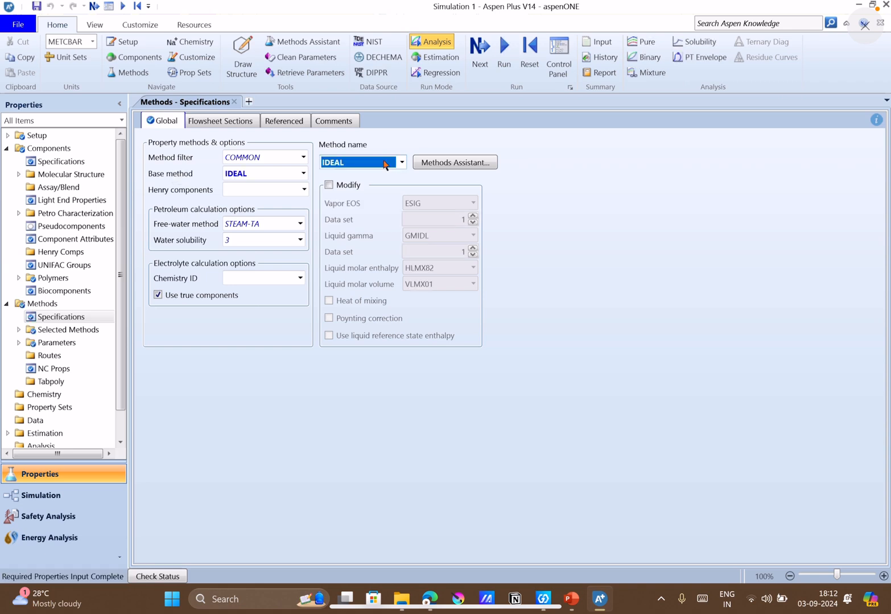
pyautogui.write('NRTL')
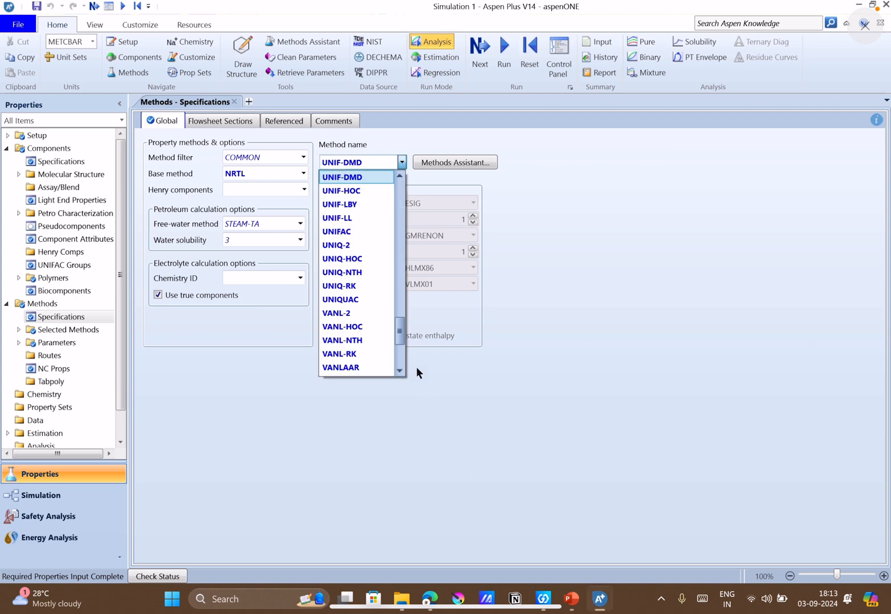
pyautogui.click(341, 233)
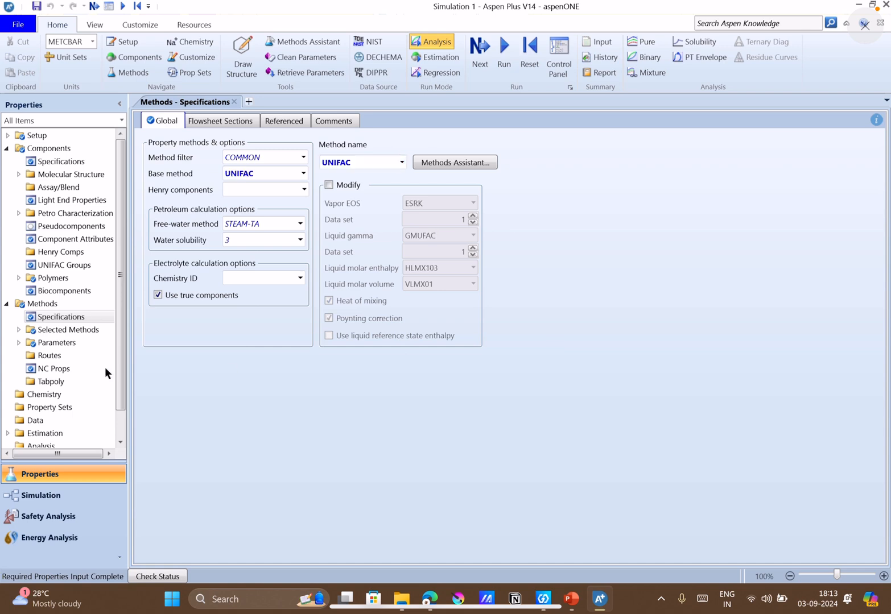
# Expand the Parameters and Selected Methods groups, and proceed with Run Property Analysis / Setup.
pyautogui.click(17, 342)
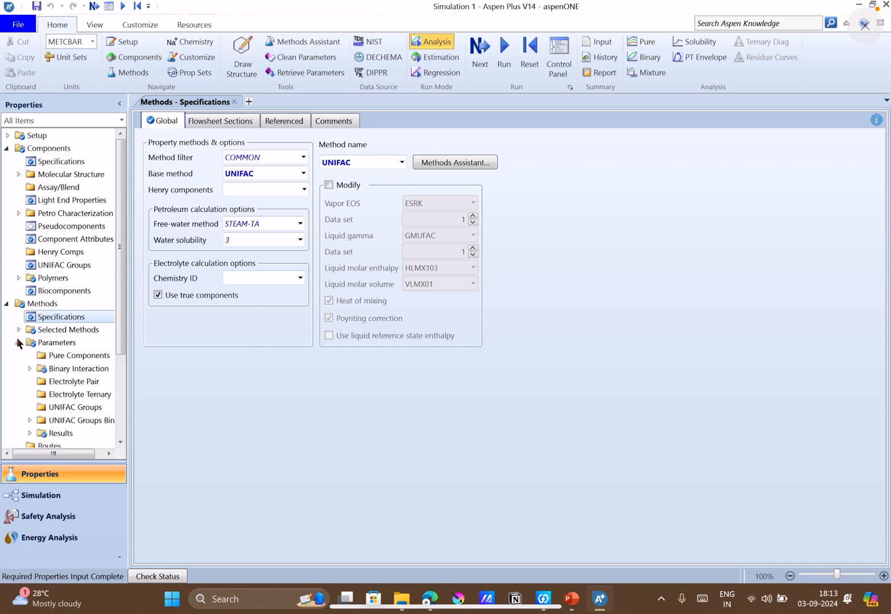
pyautogui.click(18, 330)
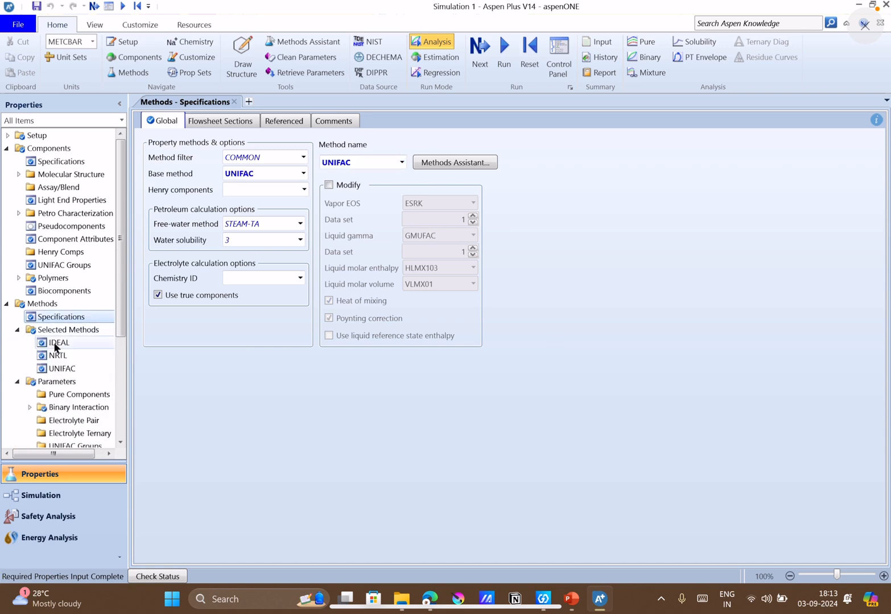
pyautogui.click(478, 54)
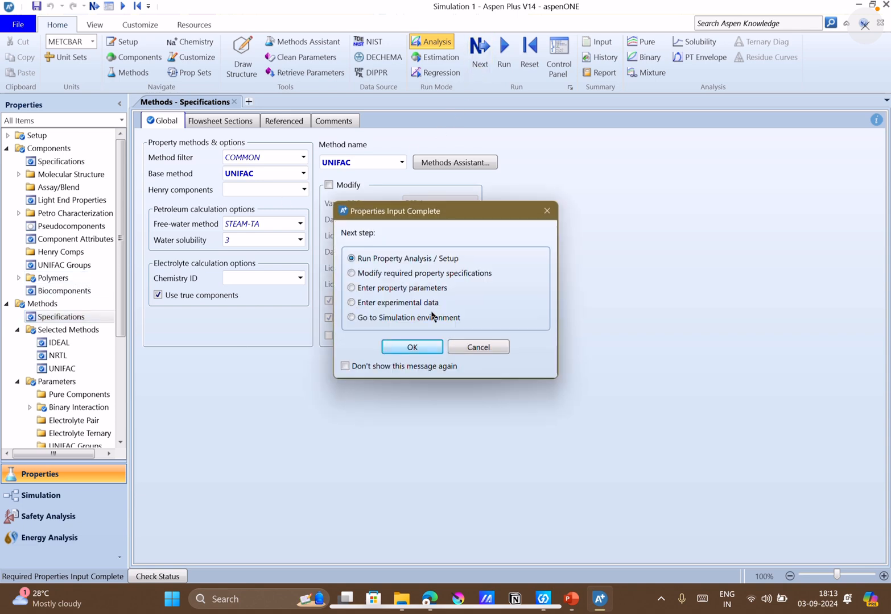
pyautogui.click(419, 344)
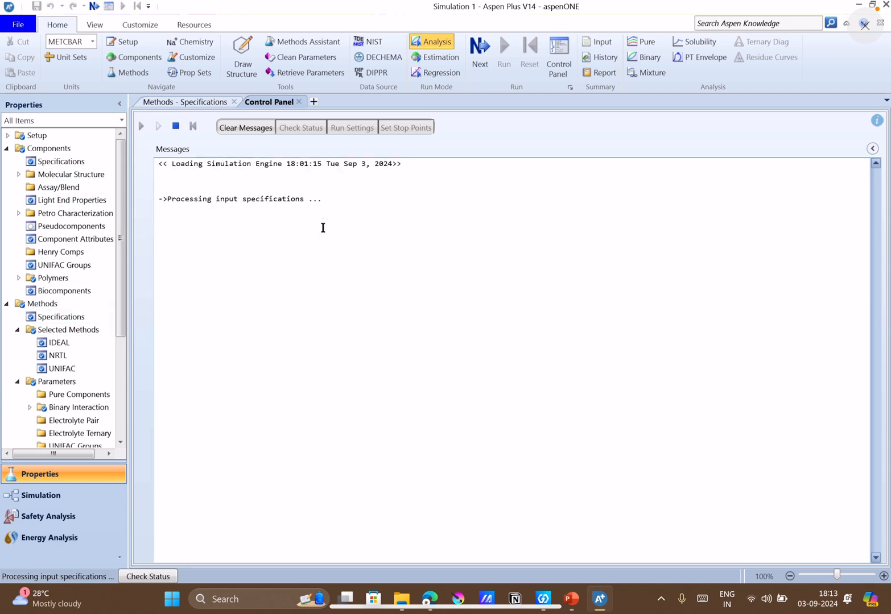
pyautogui.click(572, 598)
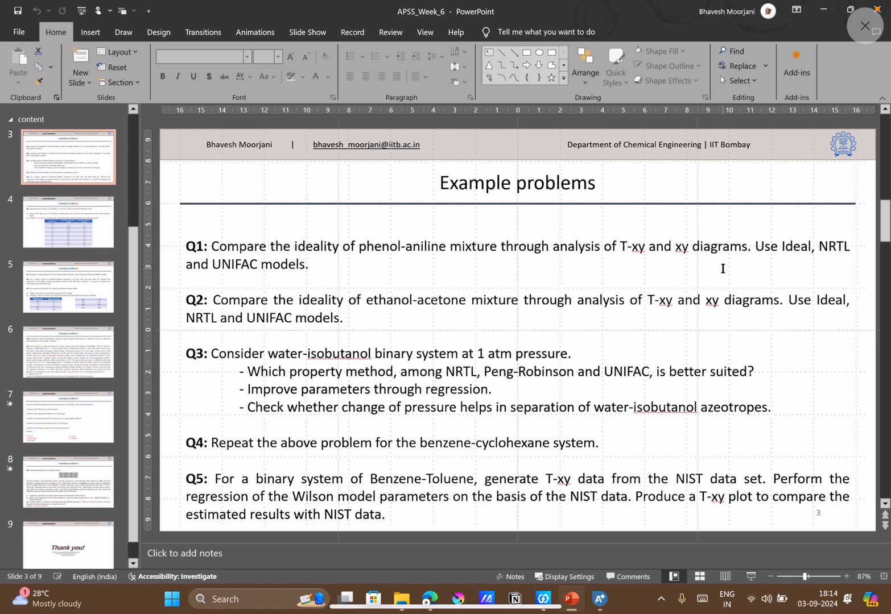
pyautogui.click(601, 610)
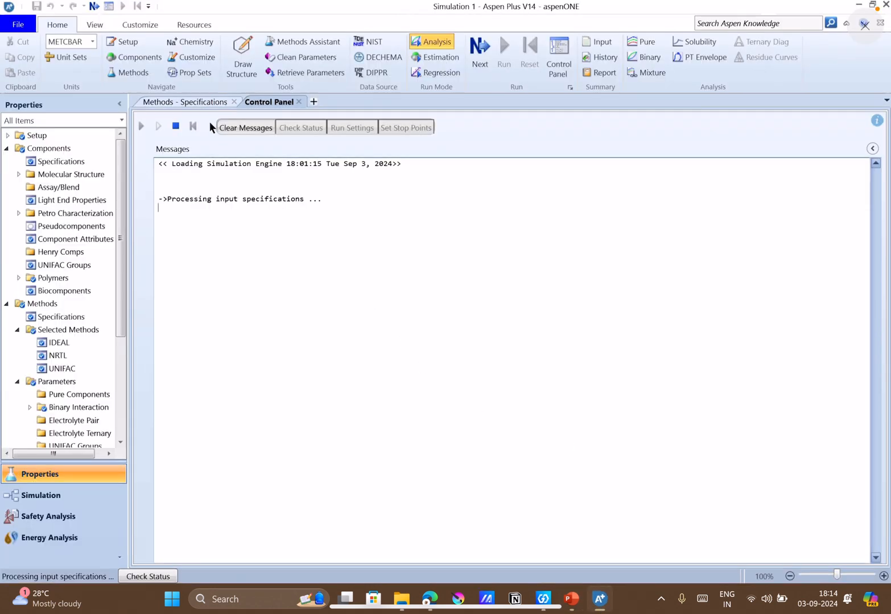
pyautogui.click(200, 102)
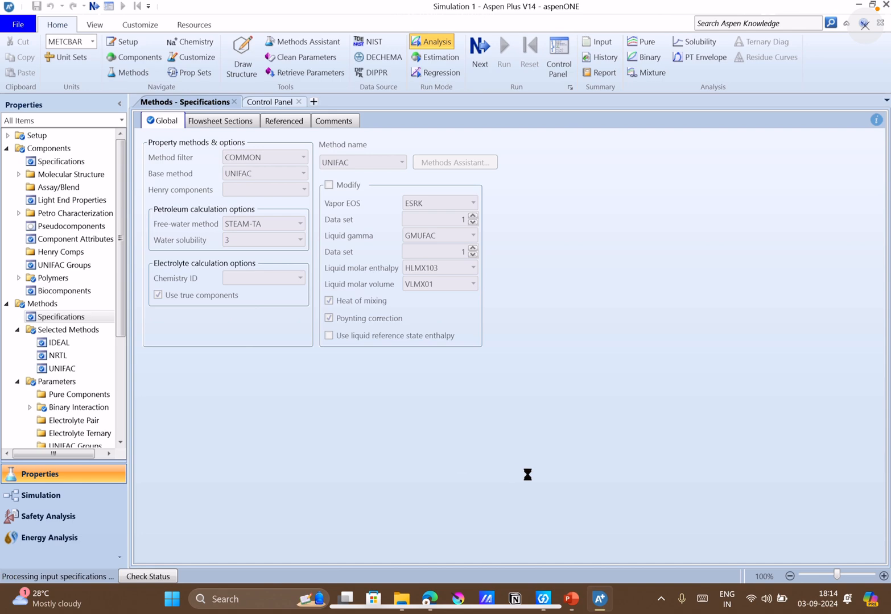
pyautogui.click(571, 598)
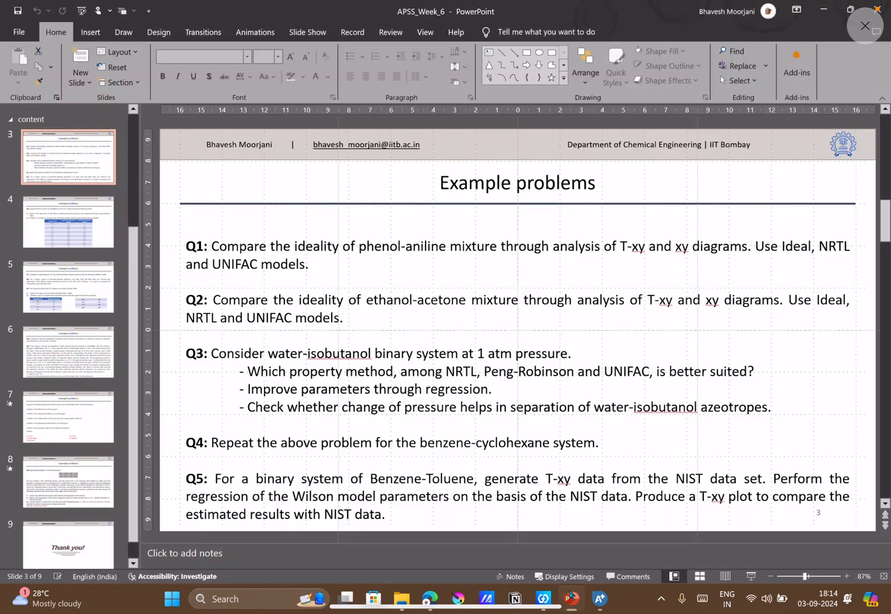
pyautogui.click(599, 600)
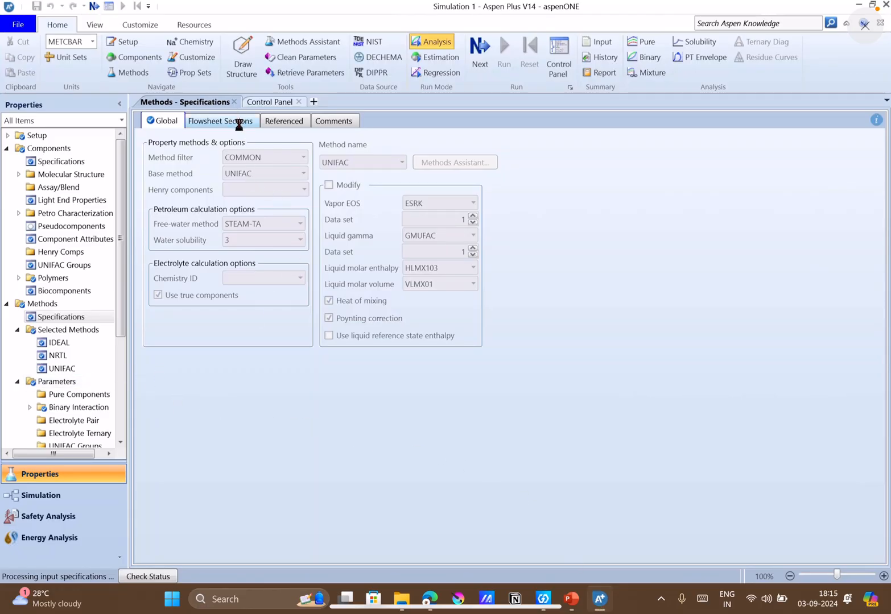
pyautogui.click(265, 104)
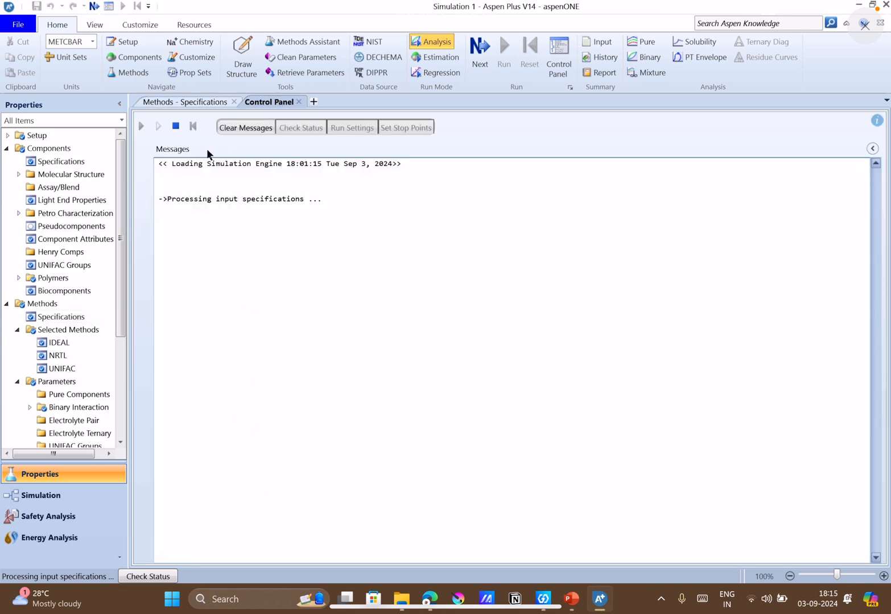
pyautogui.click(189, 102)
pyautogui.scroll(-4, 36, 313)
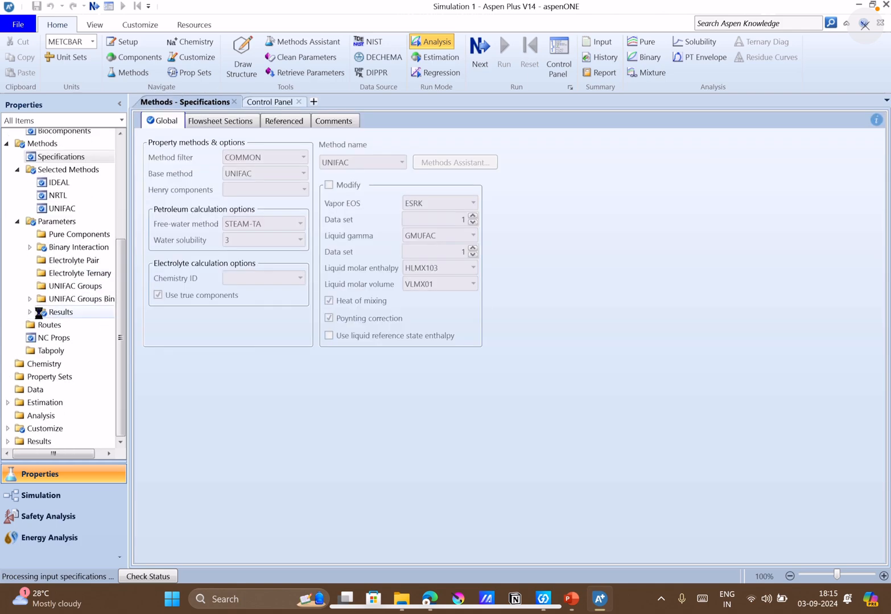
pyautogui.scroll(4, 39, 312)
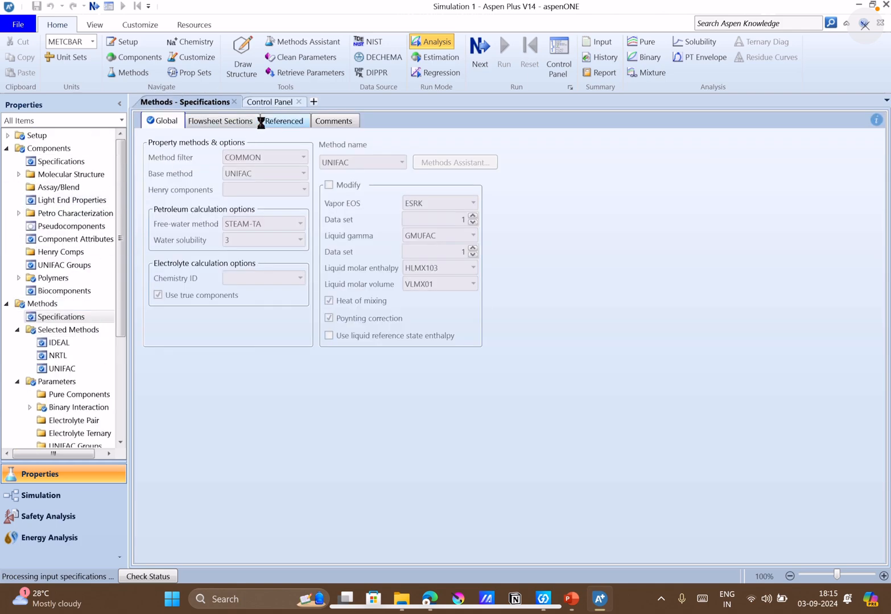
pyautogui.click(266, 102)
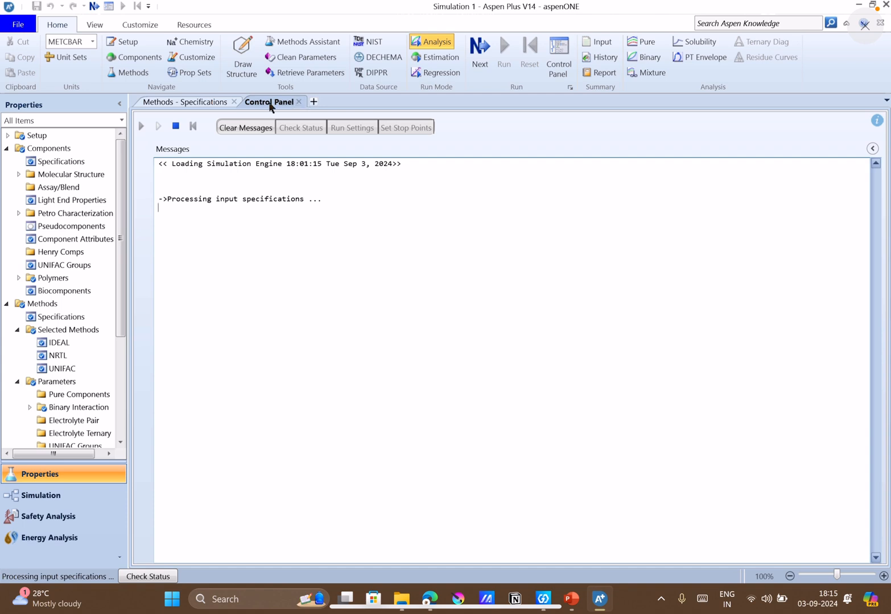
# Open the run results and read the Aspen Plus messages on their status.
pyautogui.click(221, 103)
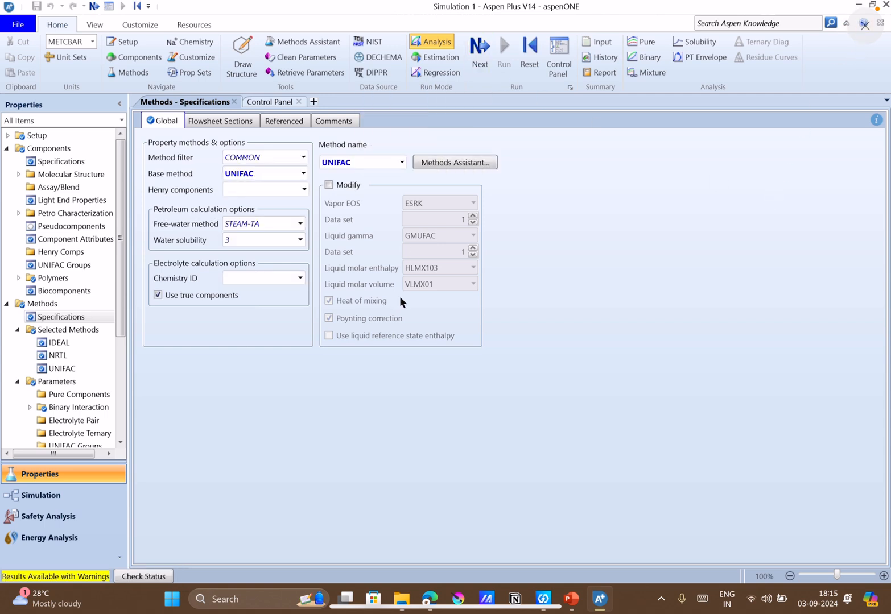
pyautogui.scroll(-4, 62, 430)
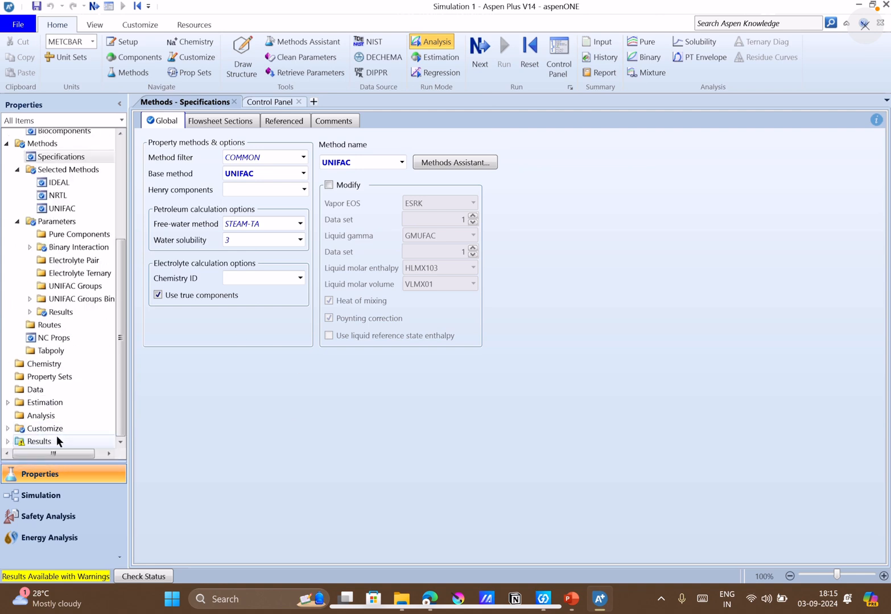
pyautogui.click(57, 436)
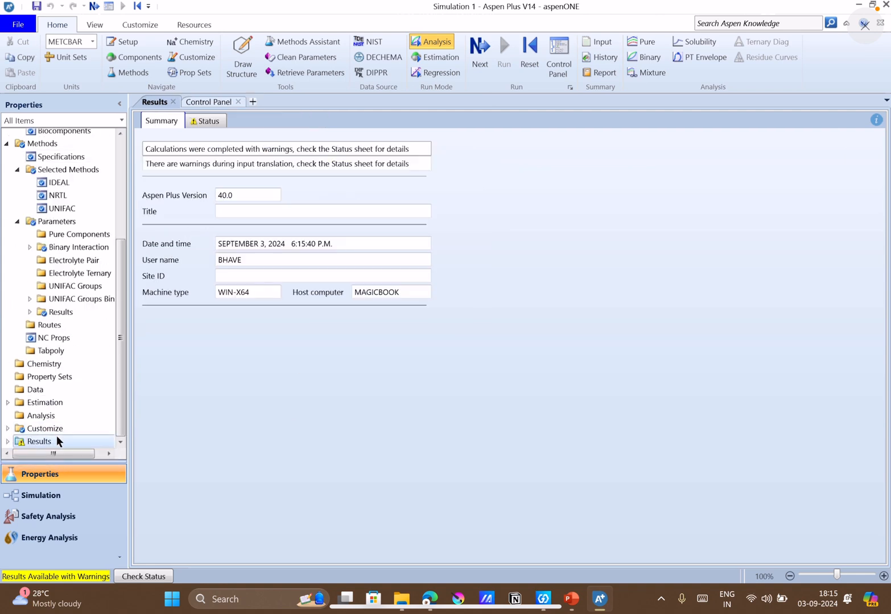
pyautogui.click(209, 118)
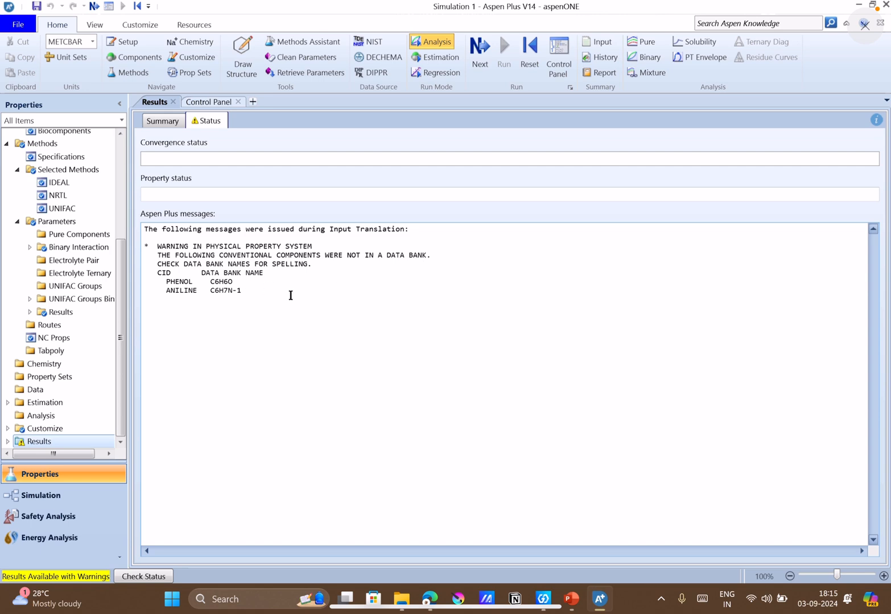
# Review the selected components and the list of binary interaction parameters.
pyautogui.scroll(4, 54, 171)
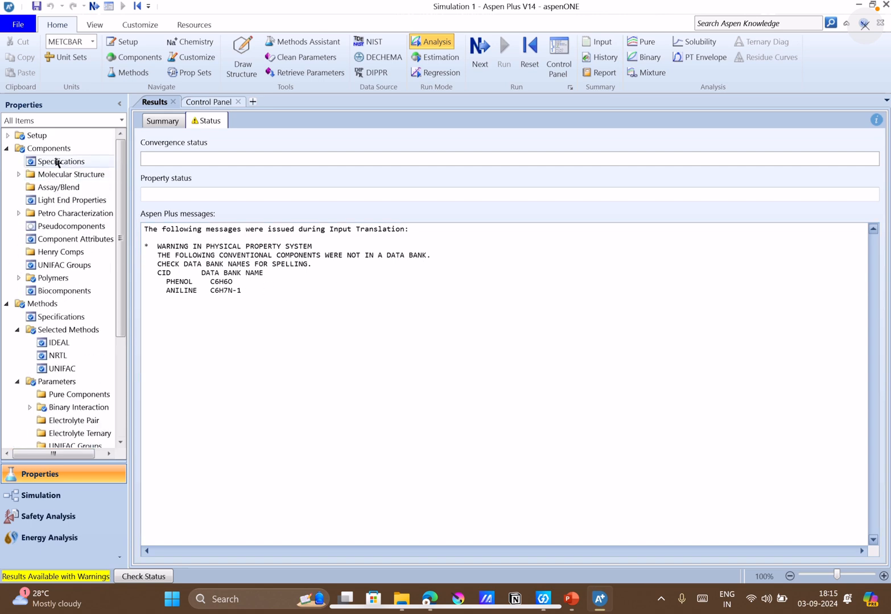
pyautogui.click(50, 150)
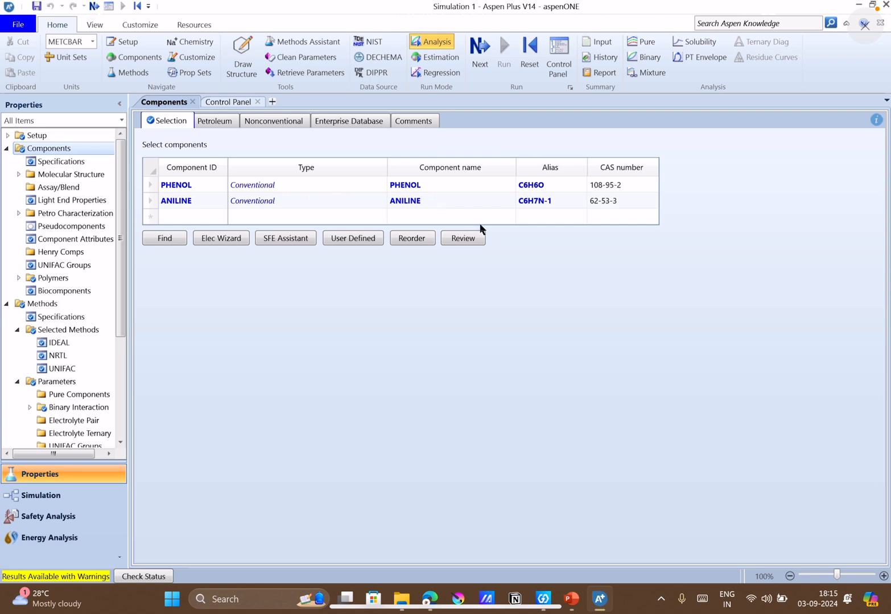
pyautogui.scroll(-4, 91, 413)
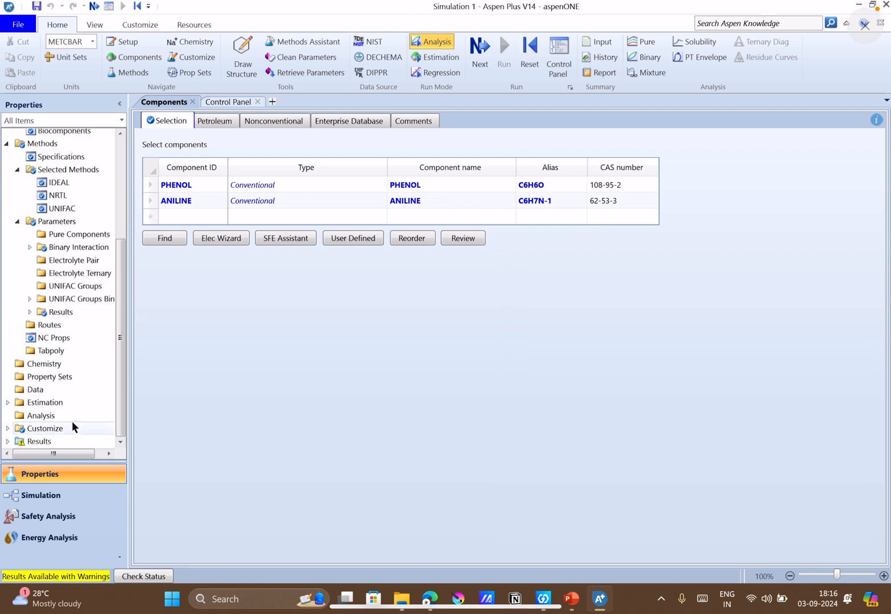
pyautogui.click(71, 248)
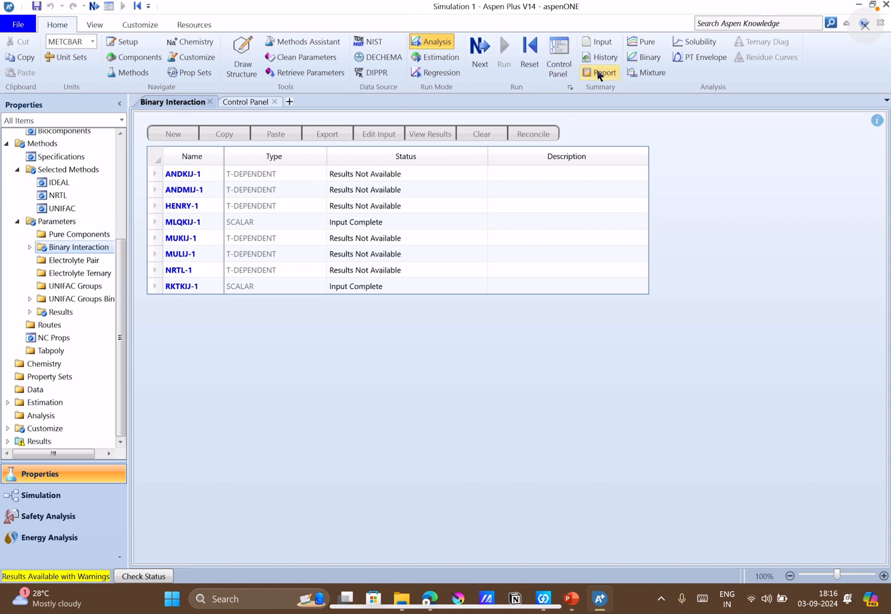
# Create a binary Txy analysis for PHENOL and ANILINE and set its property method to IDEAL.
pyautogui.click(649, 57)
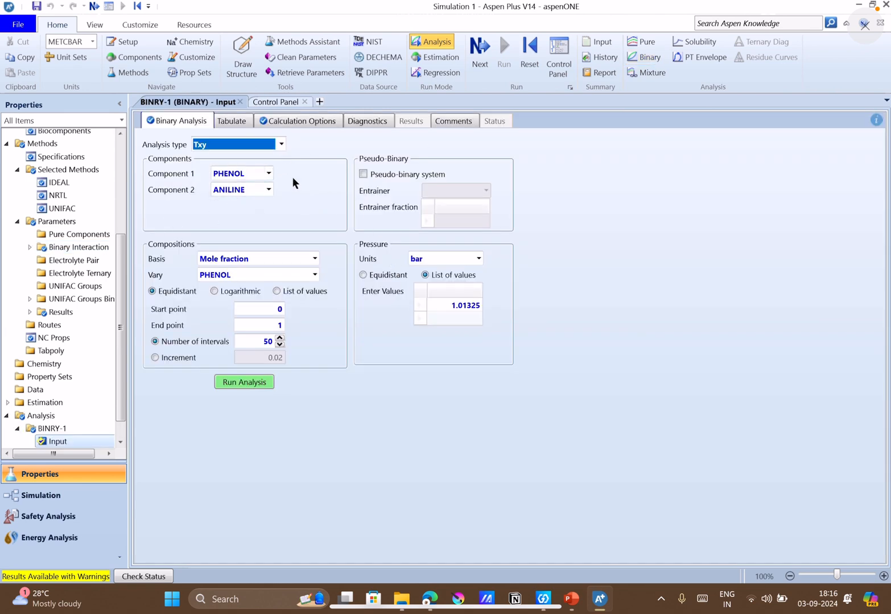
pyautogui.click(291, 120)
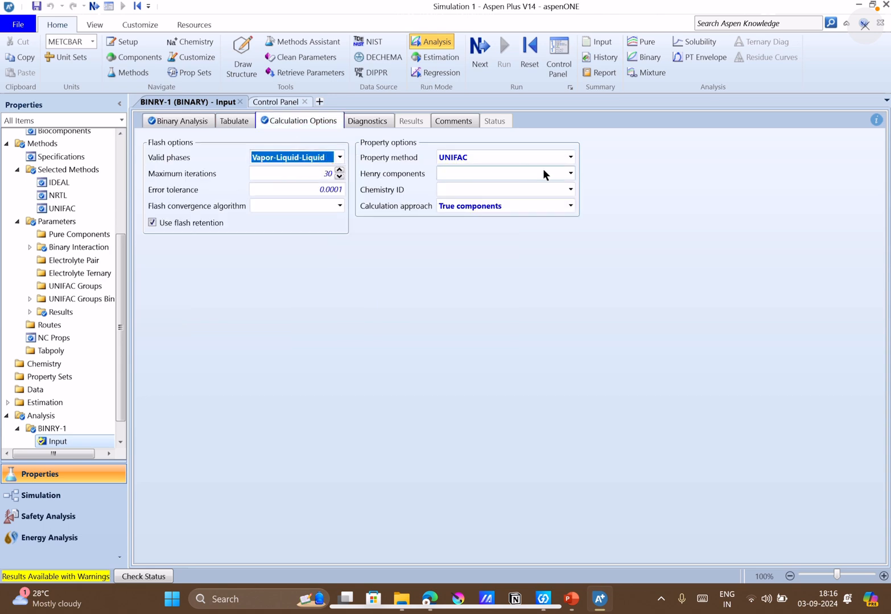
pyautogui.click(568, 158)
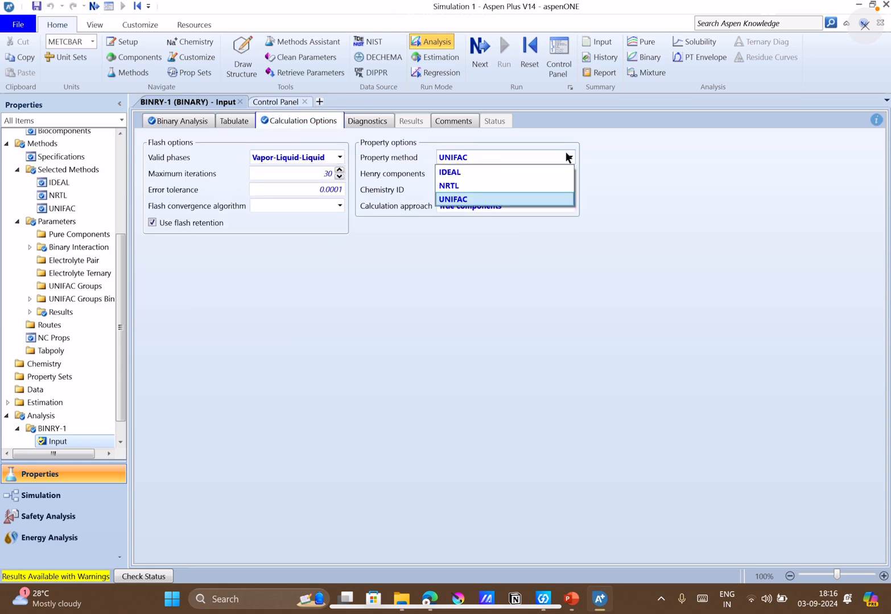
pyautogui.click(491, 171)
pyautogui.click(195, 122)
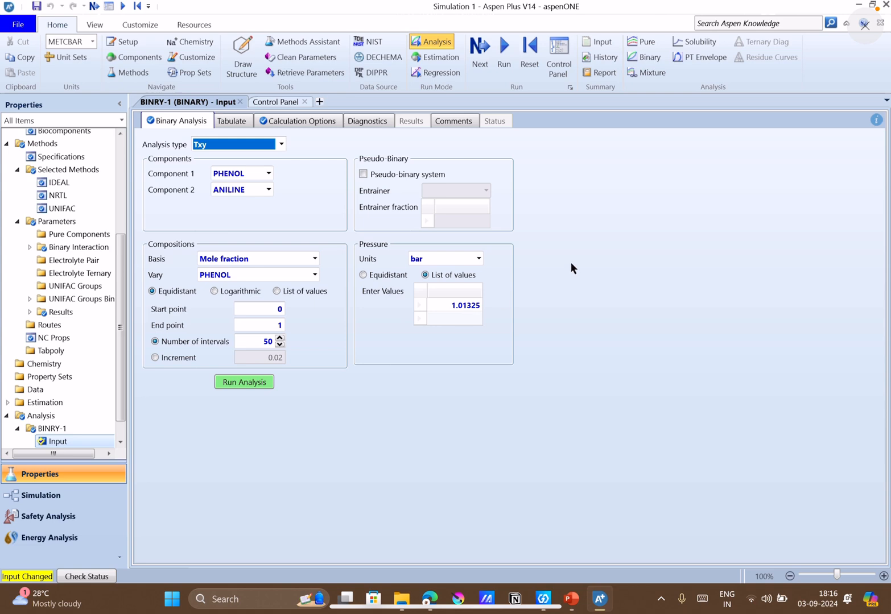
# Run the binary analysis and plot its T-xy diagram for PHENOL/ANILINE.
pyautogui.click(502, 70)
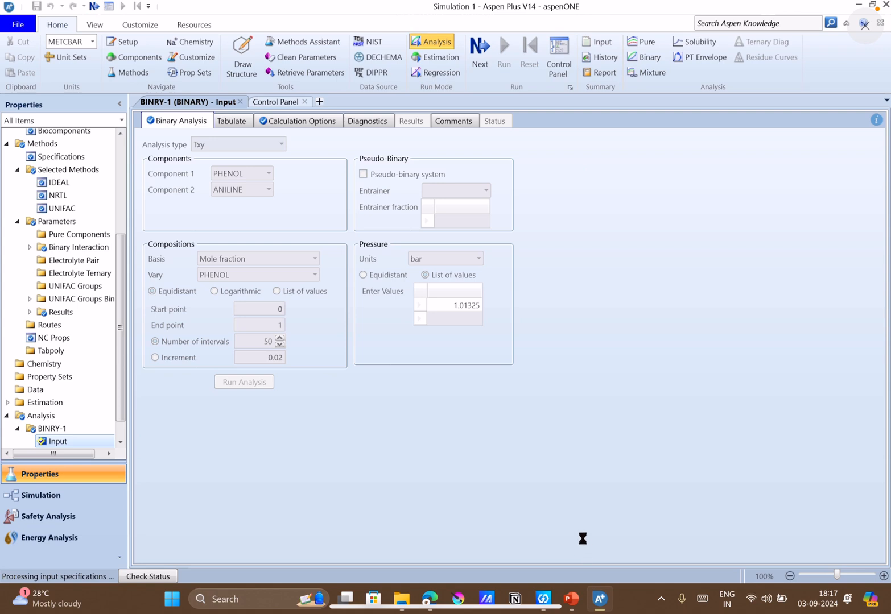
pyautogui.moveTo(571, 595)
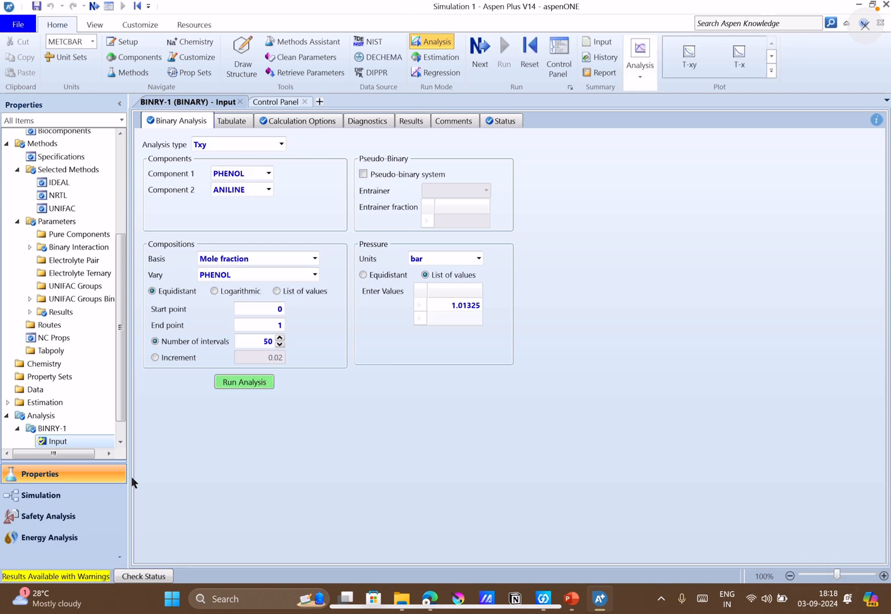
pyautogui.click(679, 54)
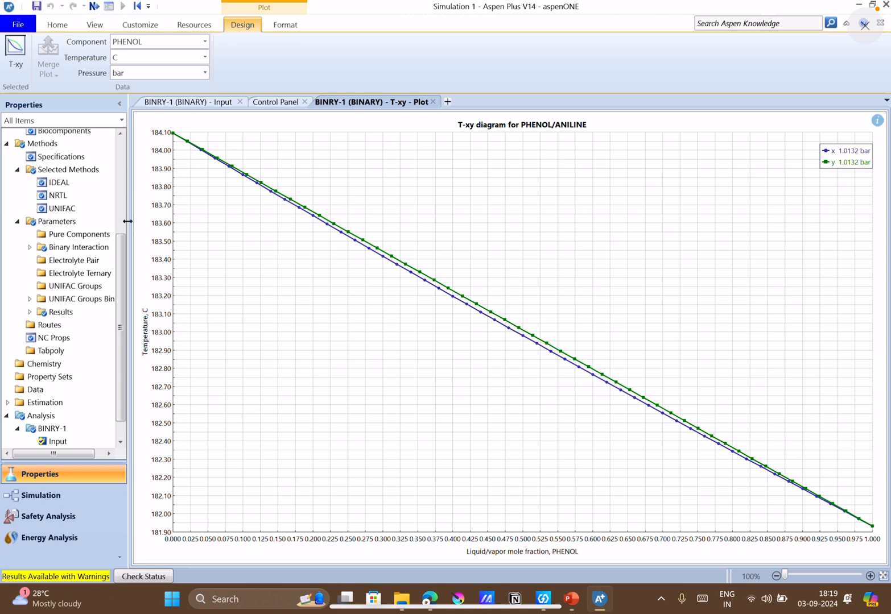
# Retrieve NIST ThermoData Engine binary mixture data for PHENOL and ANILINE.
pyautogui.click(189, 104)
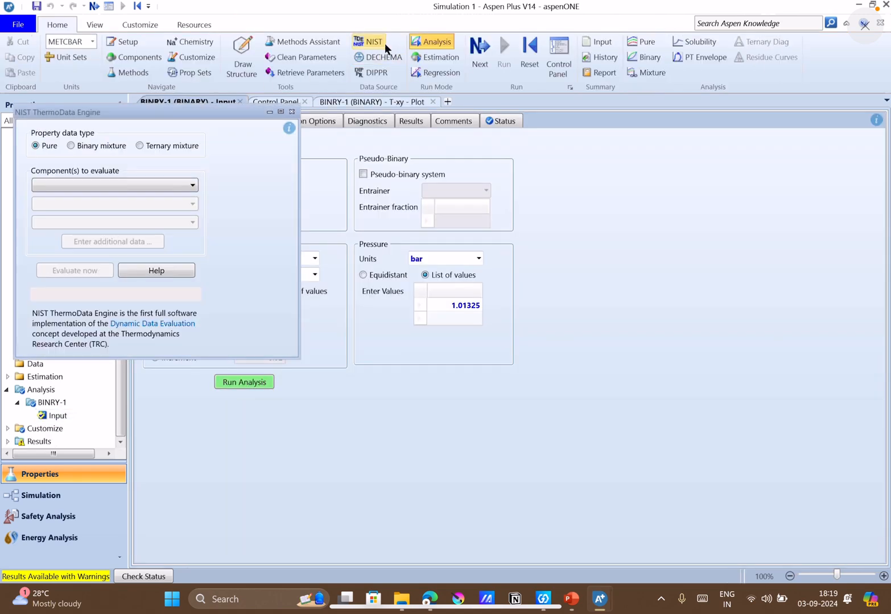
pyautogui.click(71, 146)
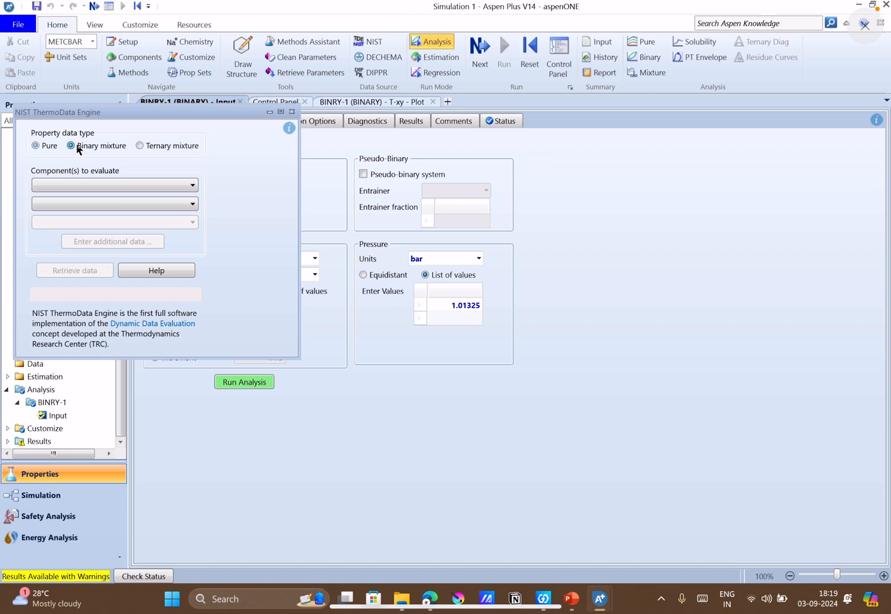
pyautogui.click(130, 185)
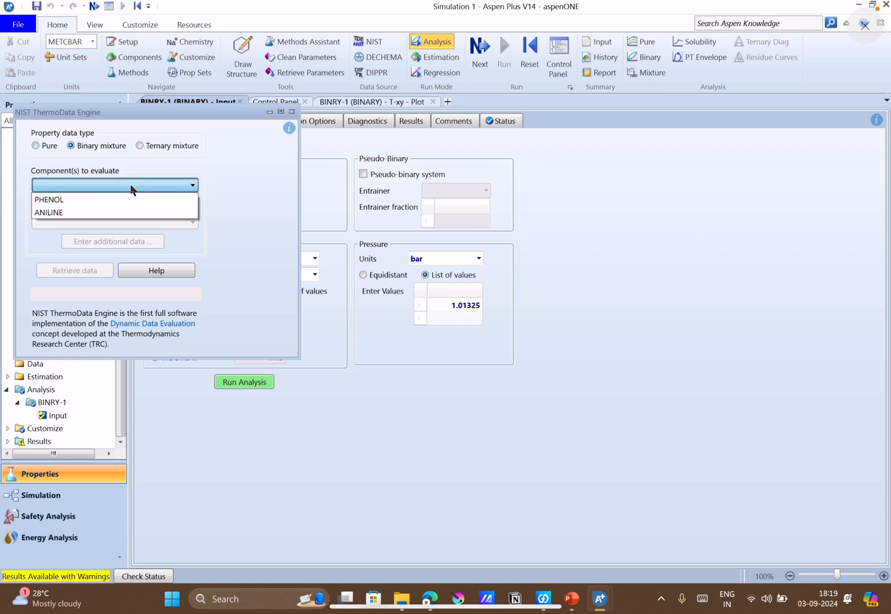
pyautogui.click(79, 200)
pyautogui.click(79, 203)
pyautogui.click(81, 221)
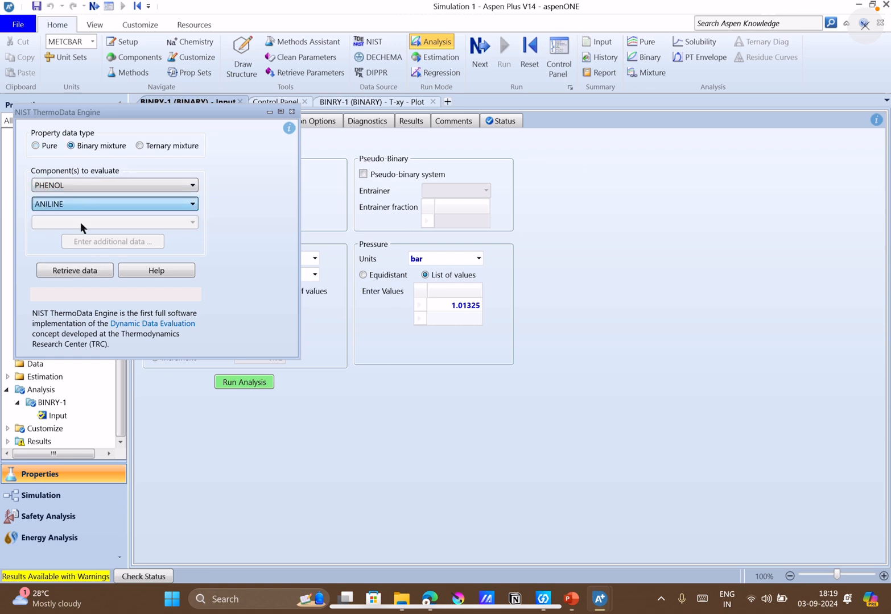
pyautogui.click(98, 266)
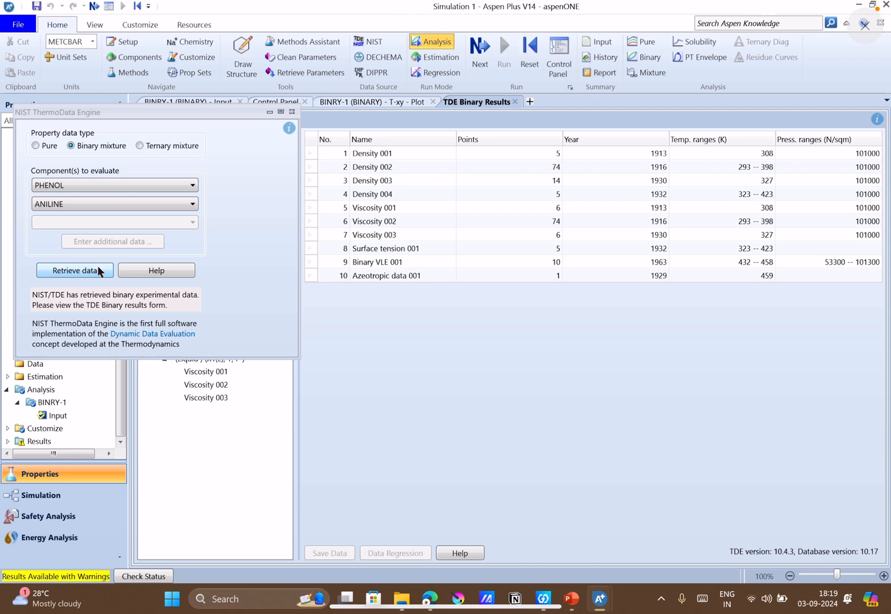
# Close the NIST ThermoData Engine dialog and display the Binary VLE 001 experimental data.
pyautogui.click(292, 111)
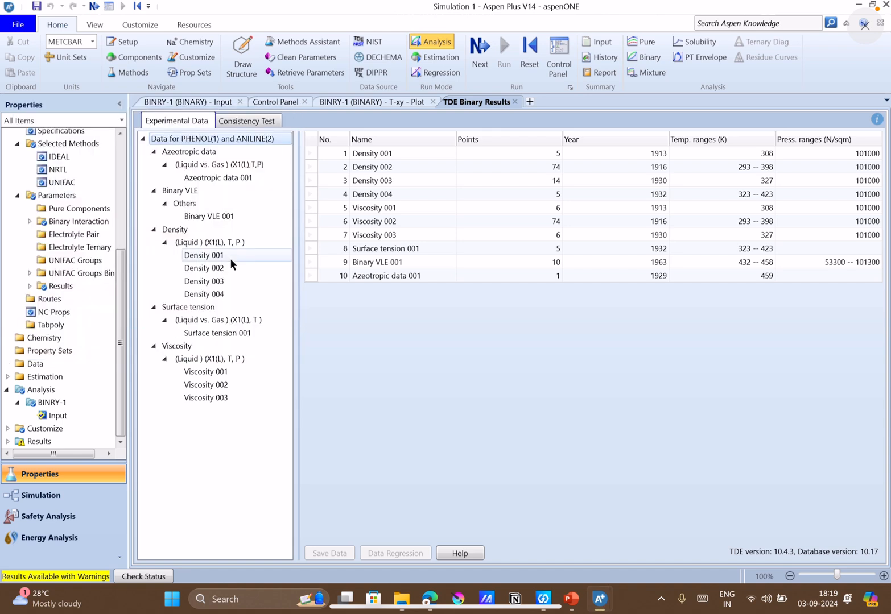
pyautogui.click(212, 217)
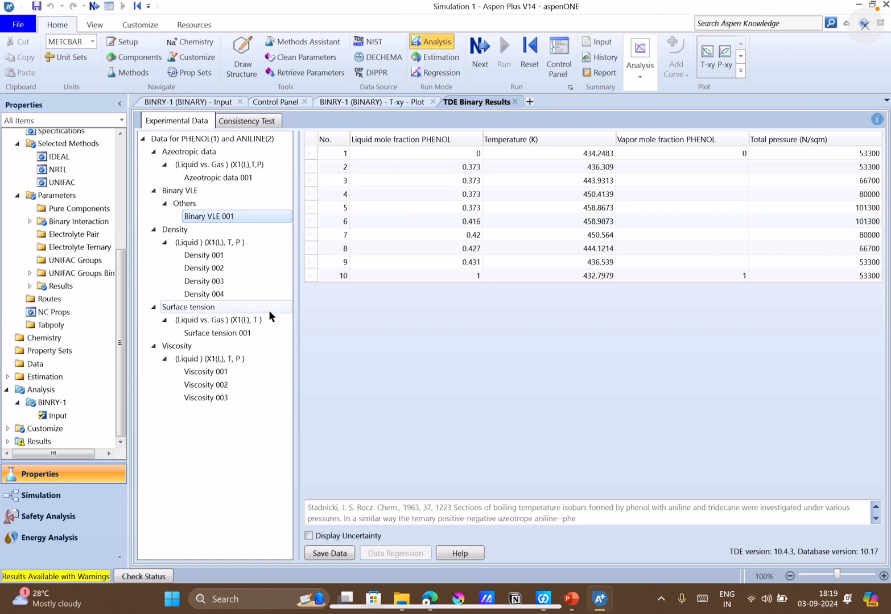
# Examine the Binary VLE 001 experimental data for PHENOL and ANILINE, focusing on the points at 101300 N/sqm.
pyautogui.click(164, 203)
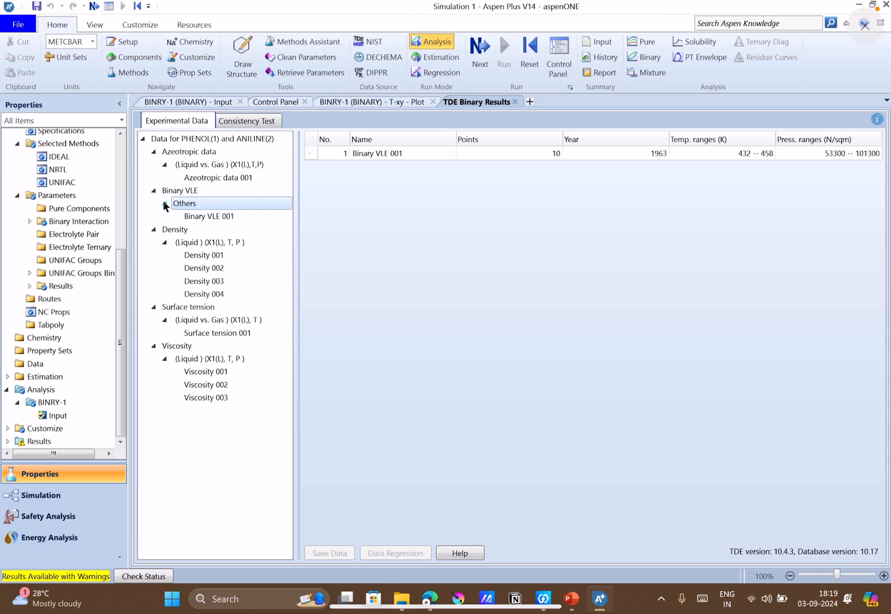
pyautogui.click(155, 191)
pyautogui.click(155, 191)
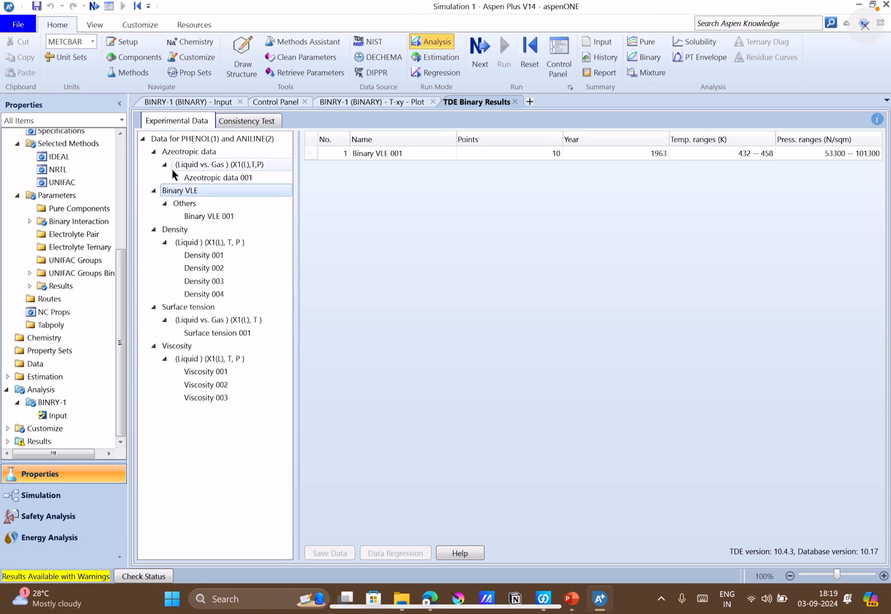
pyautogui.click(161, 167)
pyautogui.click(162, 167)
pyautogui.click(181, 216)
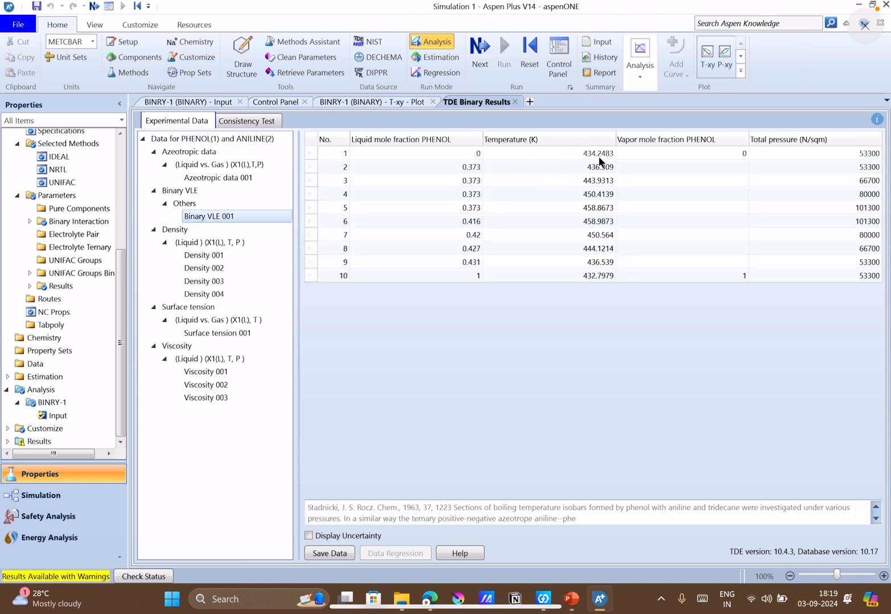
pyautogui.click(839, 212)
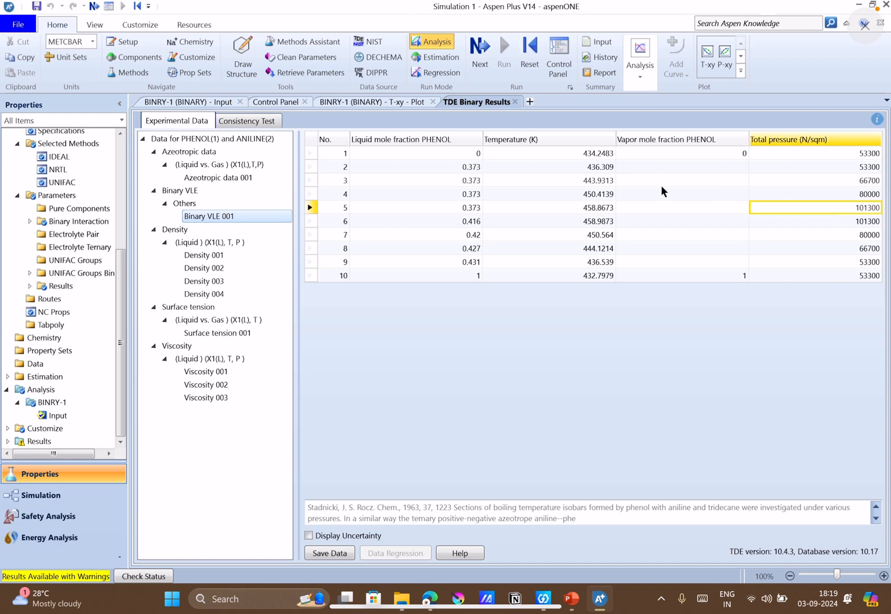
pyautogui.click(832, 225)
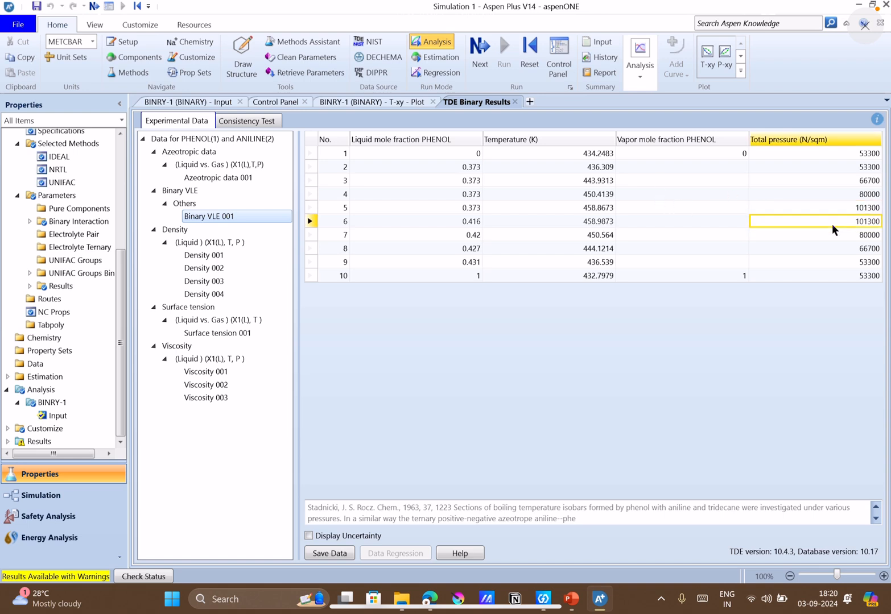
pyautogui.click(858, 209)
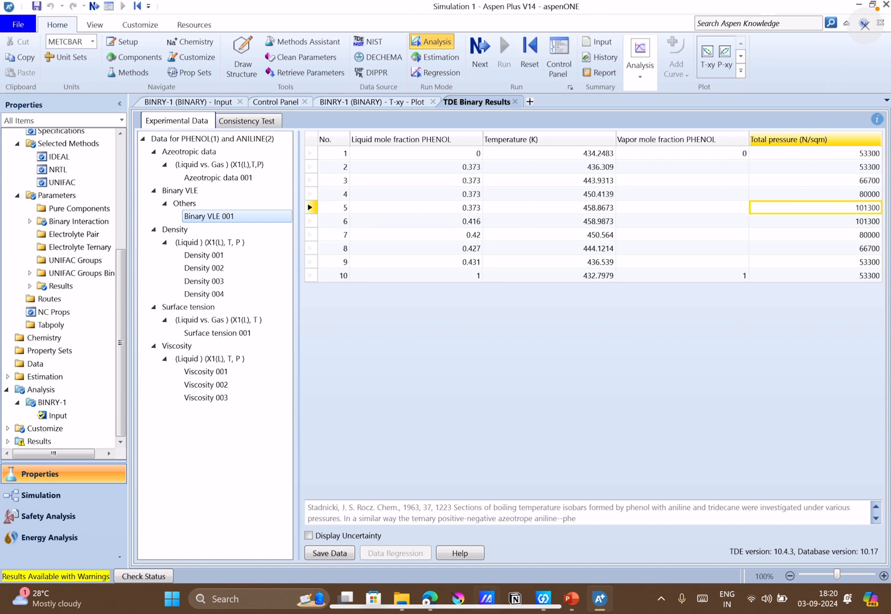
# Save the Binary VLE 001 experimental data set and display its saved data points.
pyautogui.click(335, 554)
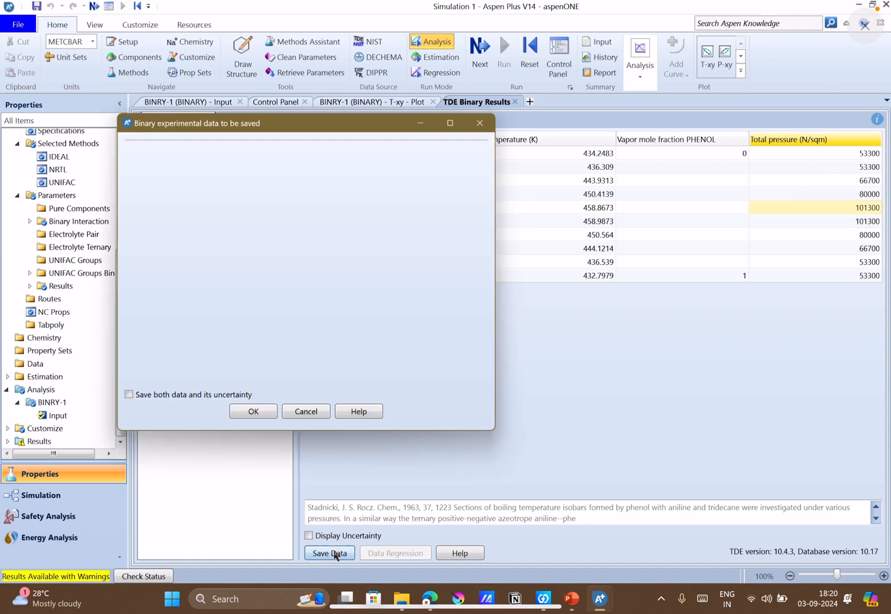
pyautogui.click(251, 412)
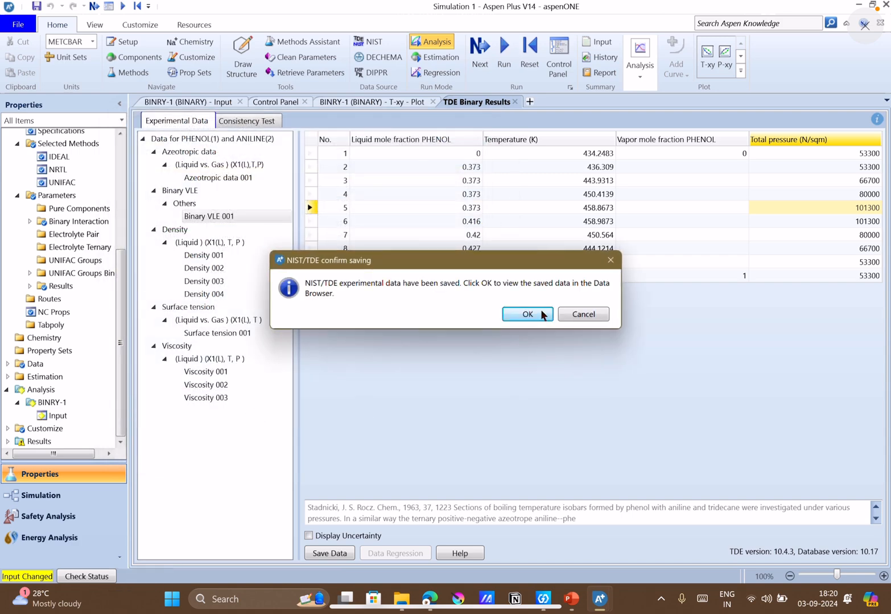
pyautogui.click(542, 315)
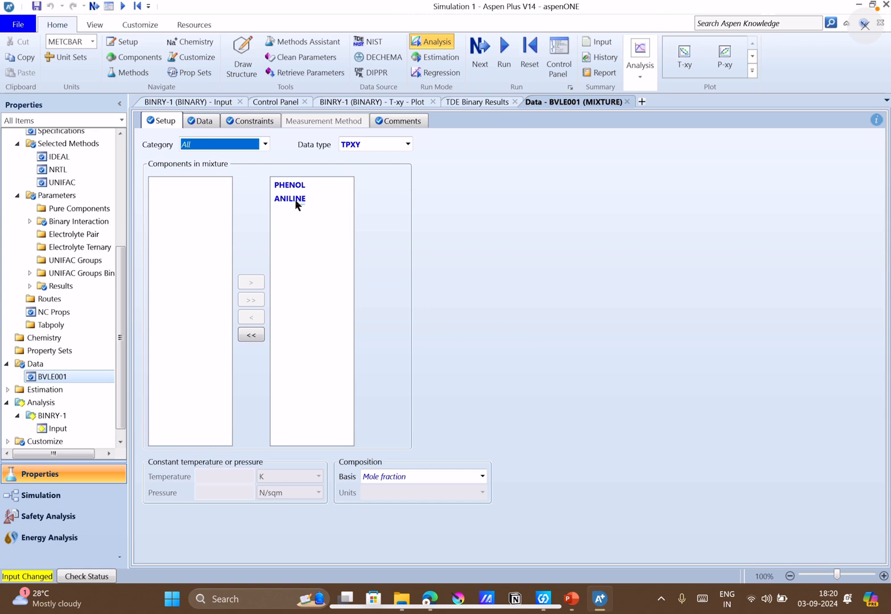
pyautogui.click(211, 121)
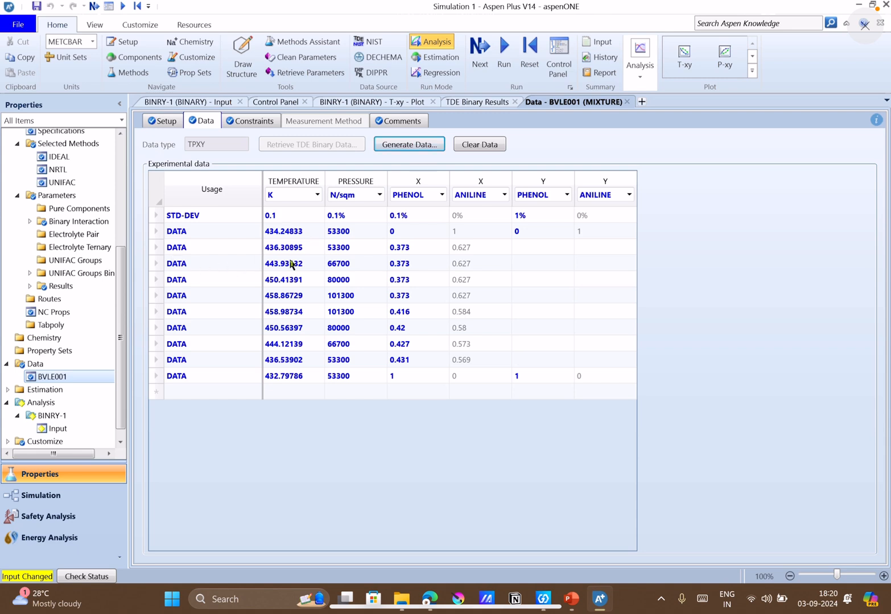
# Delete the first two experimental data rows, 434.24833 K and 436.30895 K at 53300 N/sqm.
pyautogui.click(170, 234)
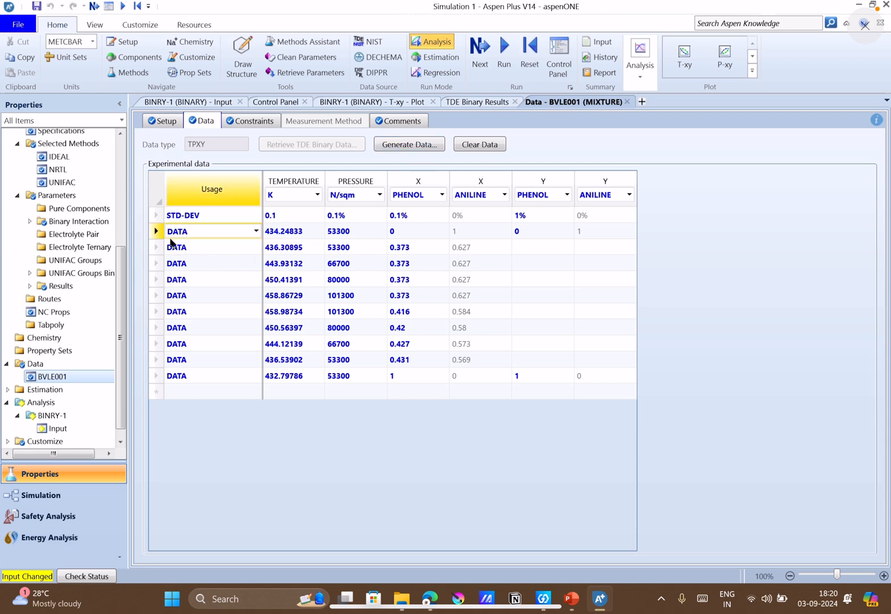
pyautogui.click(157, 232)
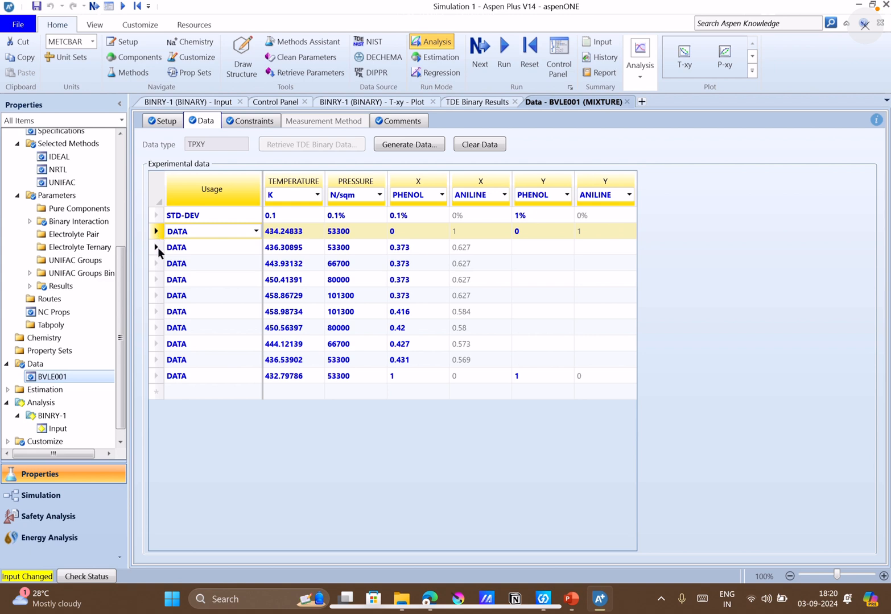
pyautogui.keyDown('shift'); pyautogui.click(157, 248); pyautogui.keyUp('shift')
pyautogui.rightClick(157, 248)
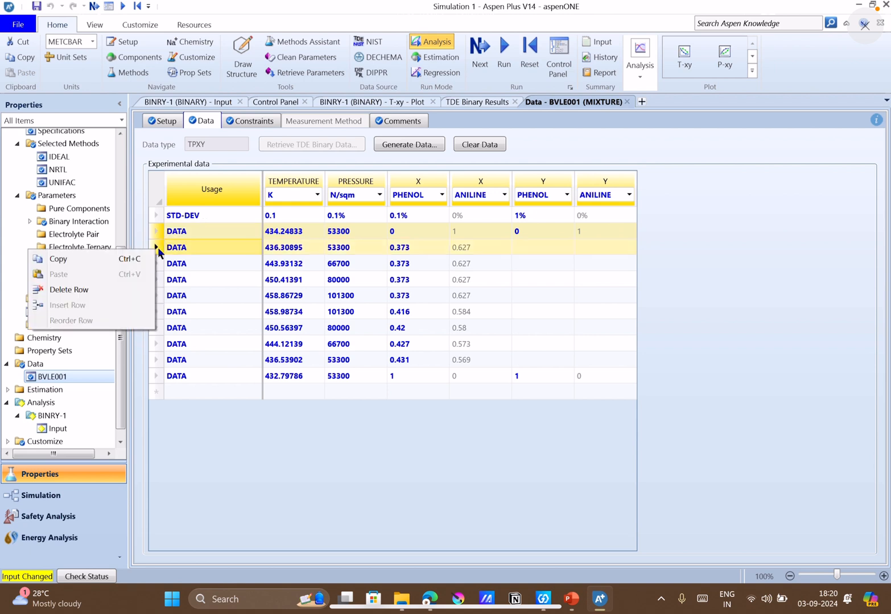
pyautogui.click(118, 288)
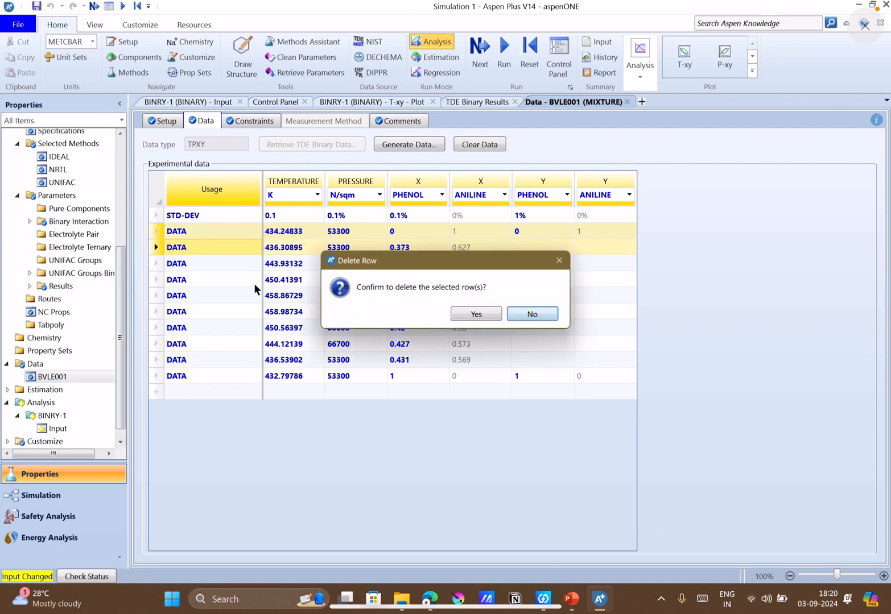
pyautogui.click(490, 316)
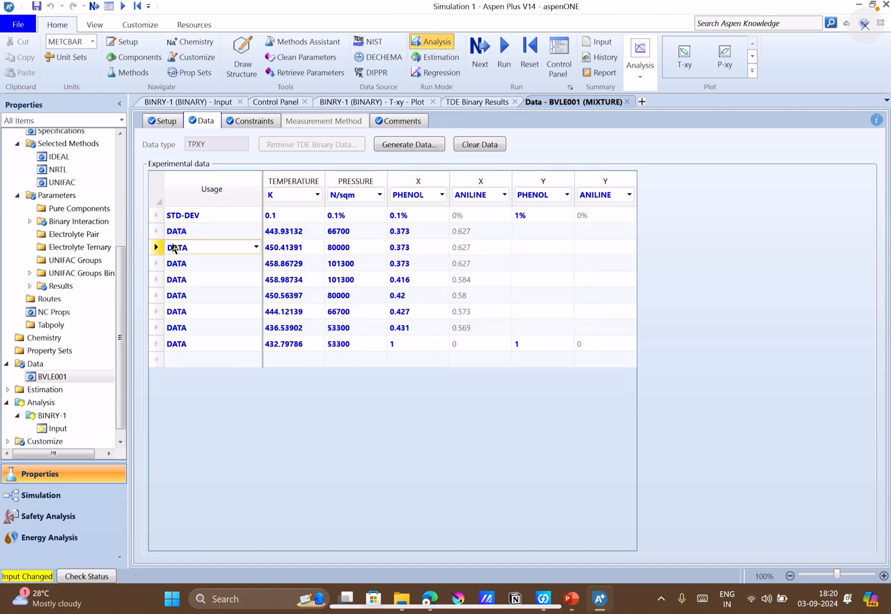
# Delete all remaining experimental data rows whose pressure is not 101300 N/sqm.
pyautogui.click(156, 232)
pyautogui.keyDown('ctrl'); pyautogui.click(156, 248); pyautogui.keyUp('ctrl')
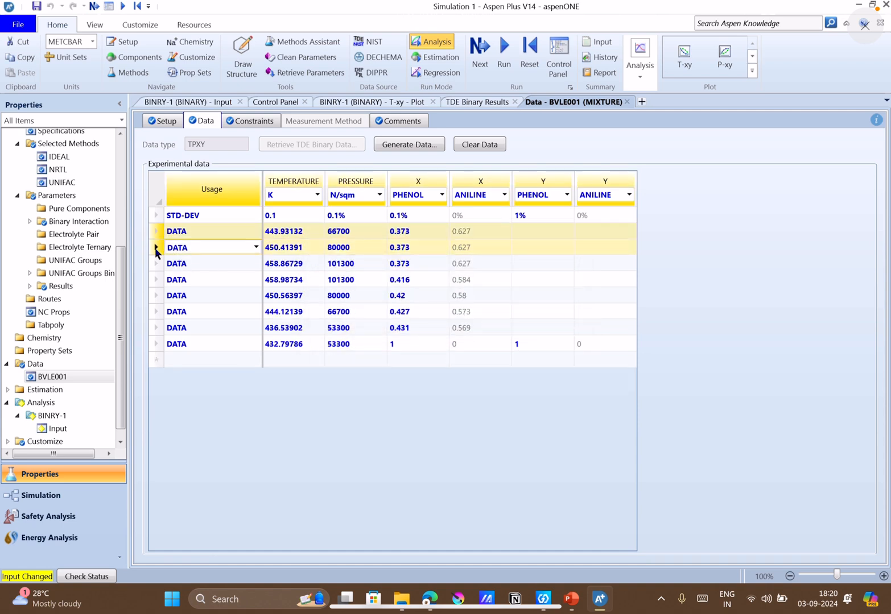
pyautogui.keyDown('ctrl'); pyautogui.click(159, 295); pyautogui.keyUp('ctrl')
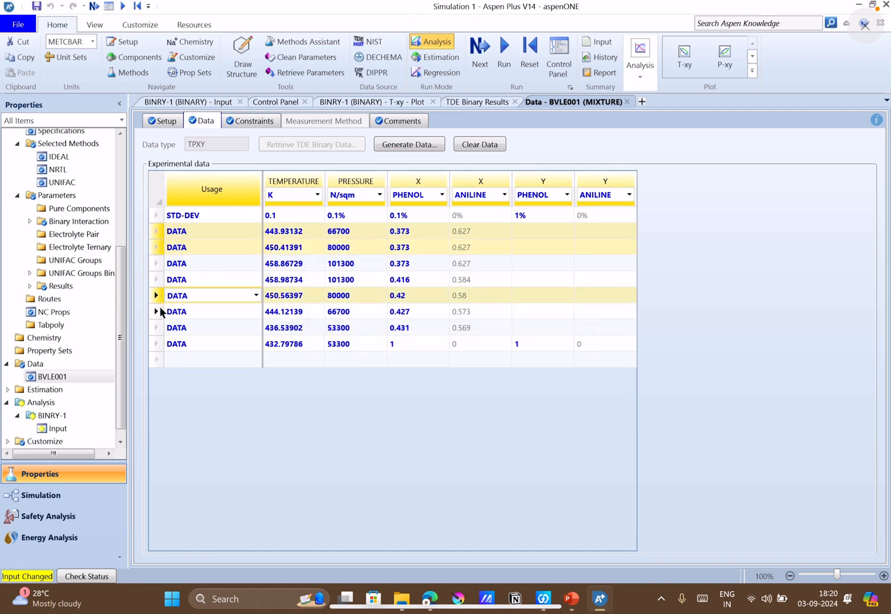
pyautogui.keyDown('ctrl'); pyautogui.click(157, 312); pyautogui.keyUp('ctrl')
pyautogui.keyDown('ctrl'); pyautogui.click(157, 328); pyautogui.keyUp('ctrl')
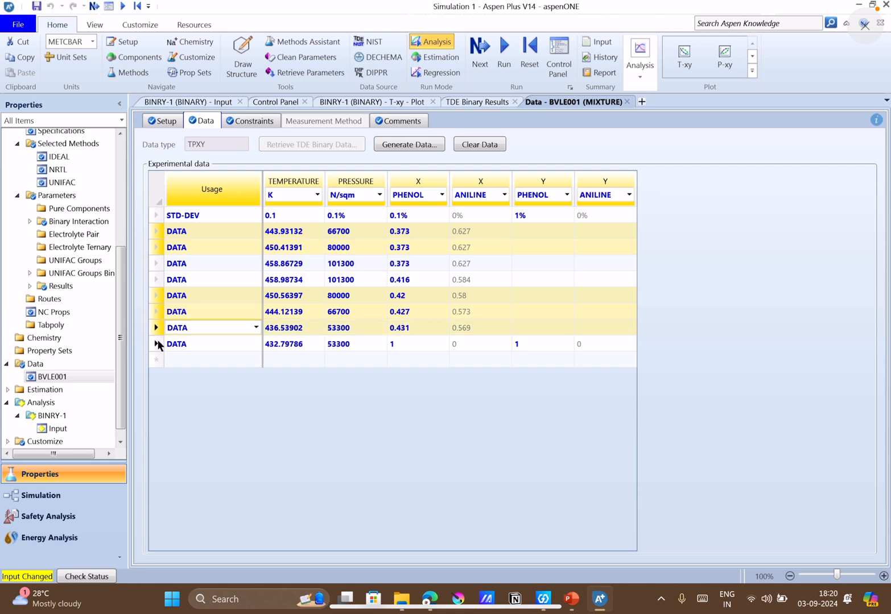
pyautogui.keyDown('ctrl'); pyautogui.click(157, 344); pyautogui.keyUp('ctrl')
pyautogui.rightClick(154, 309)
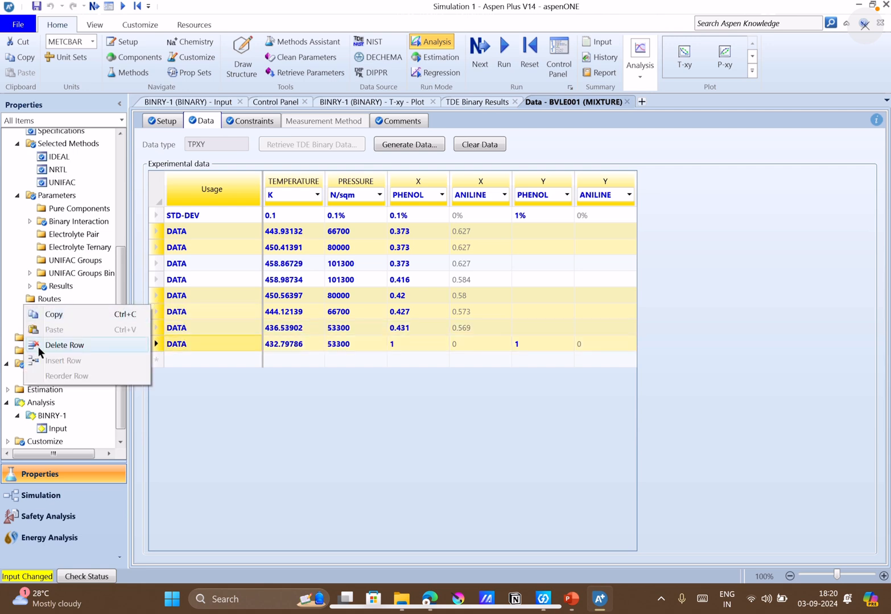
pyautogui.click(46, 345)
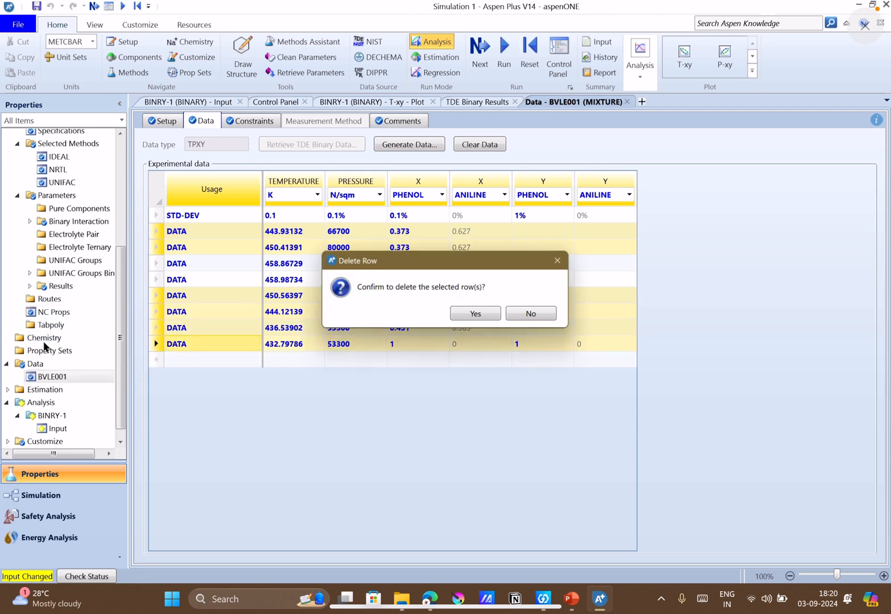
pyautogui.click(471, 313)
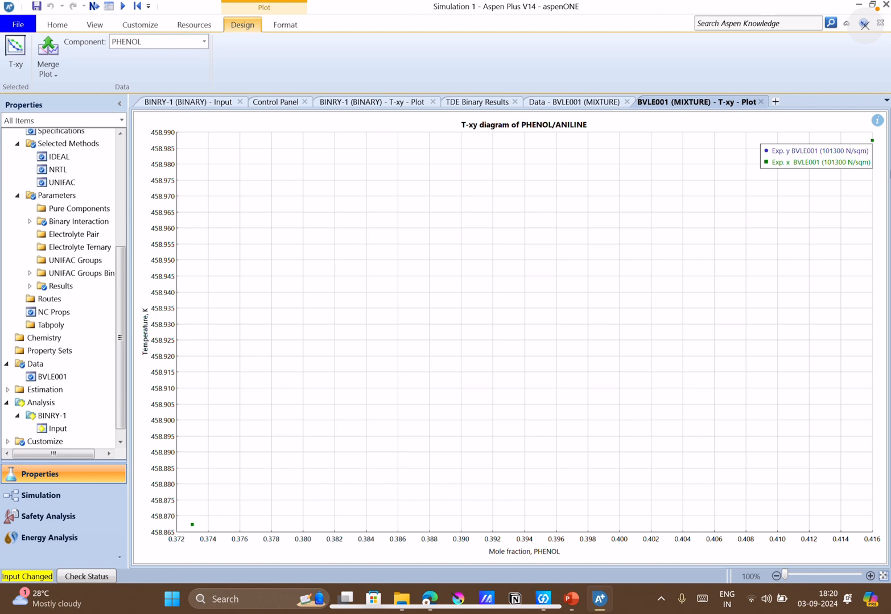
# Plot the T-xy diagram of BVLE001, move its legend away from the upper data point, and compare it with the data table.
pyautogui.moveTo(852, 157); pyautogui.dragTo(807, 151)
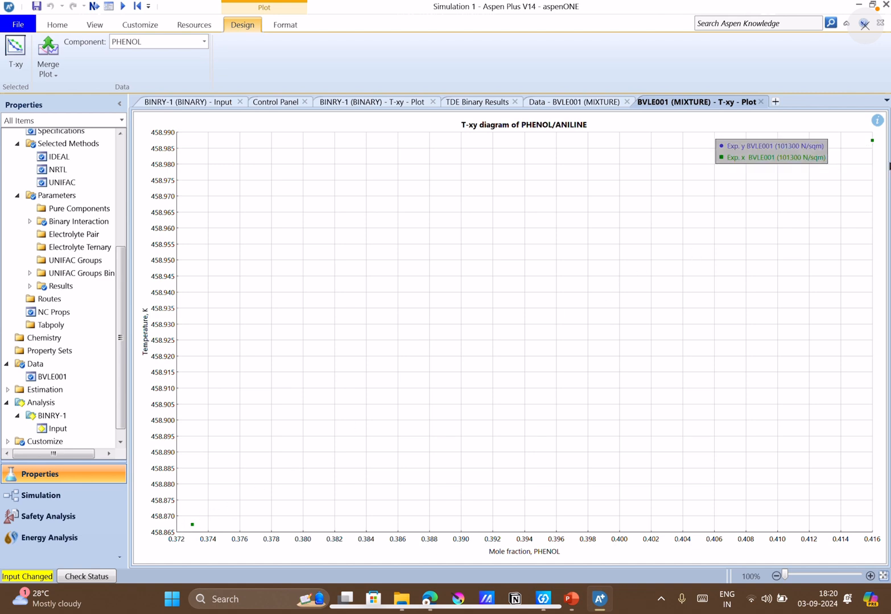
pyautogui.click(610, 105)
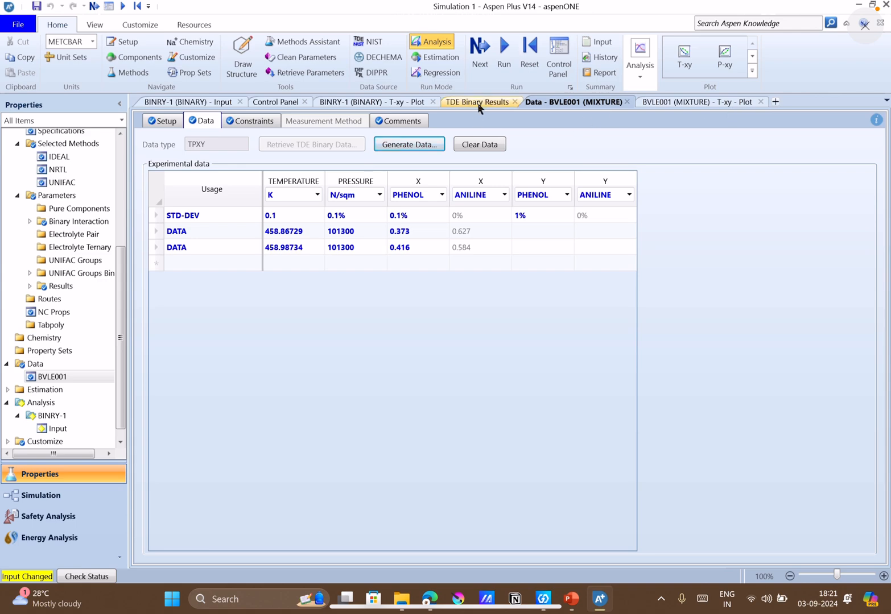
pyautogui.click(721, 104)
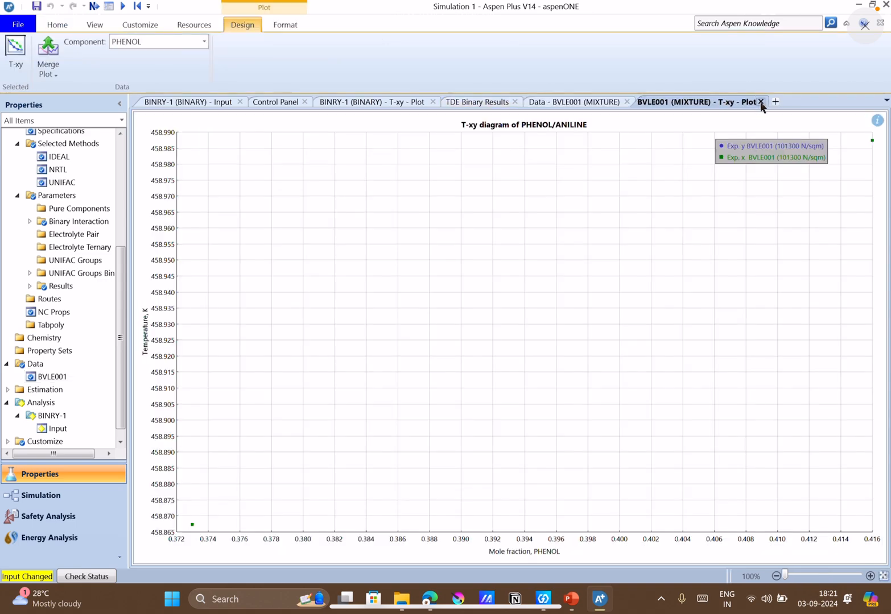
# Close the BVLE001 T-xy plot, its data form and the TDE Binary Results, and return to the BINRY-1 T-xy plot.
pyautogui.click(760, 101)
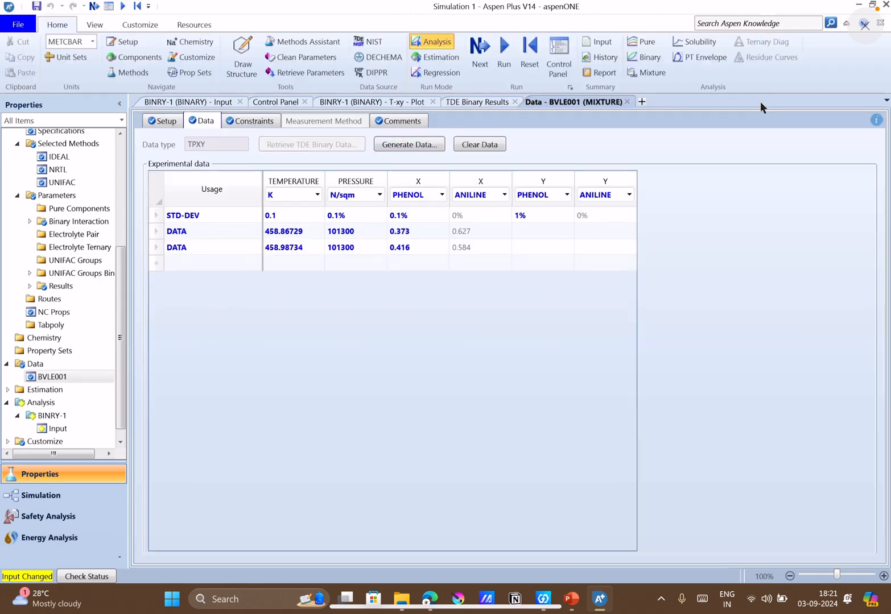
pyautogui.click(625, 102)
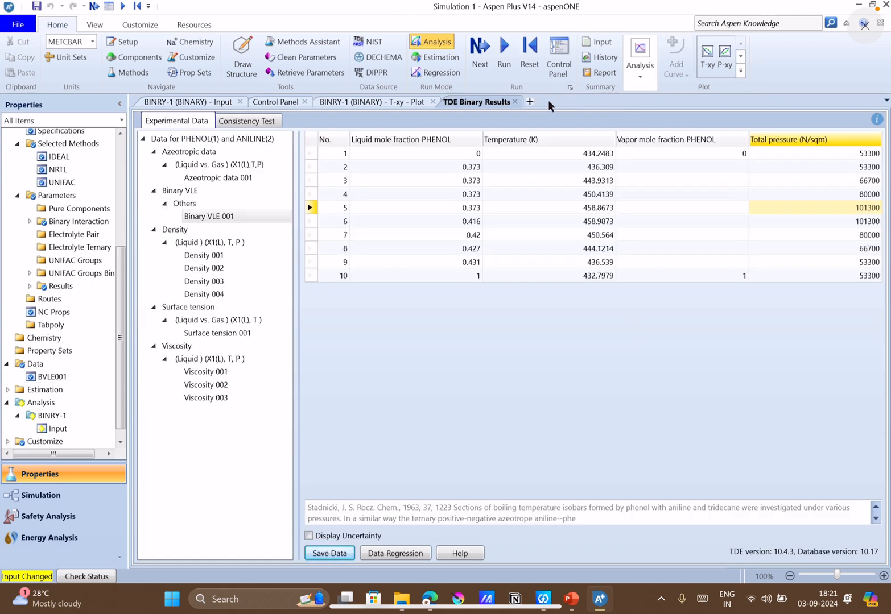
pyautogui.click(514, 102)
pyautogui.click(378, 104)
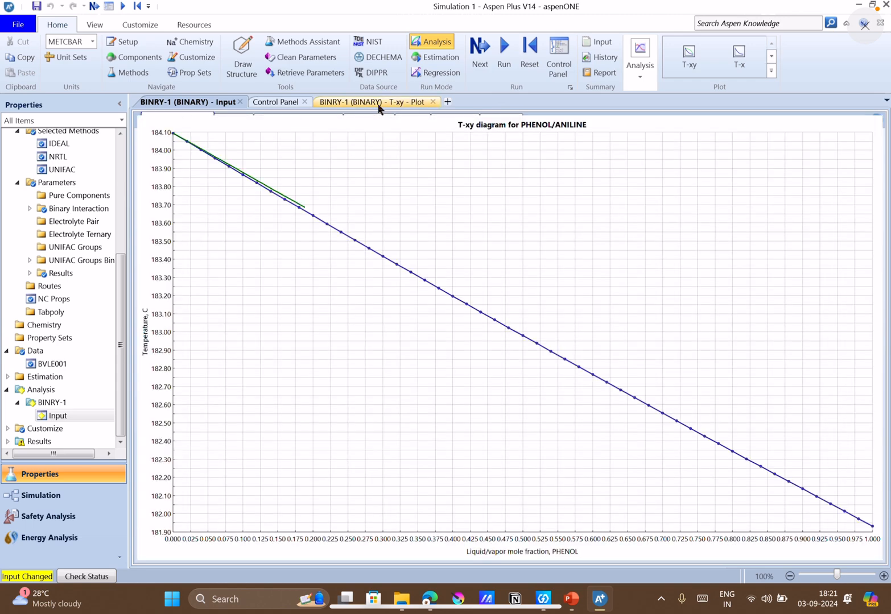
# Create a second binary Txy analysis for PHENOL and ANILINE with property method NRTL, and check the property method of BINRY-1.
pyautogui.click(201, 102)
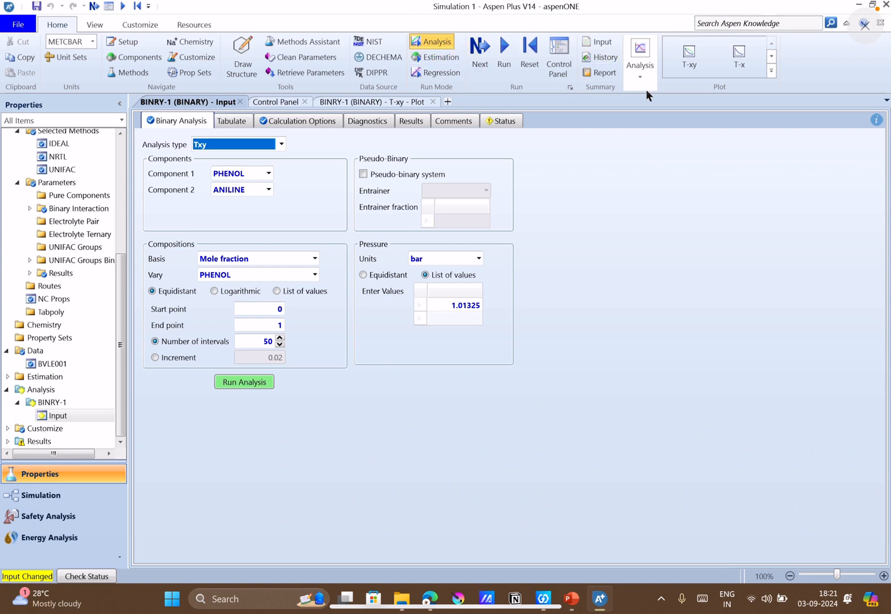
pyautogui.click(256, 105)
pyautogui.click(652, 59)
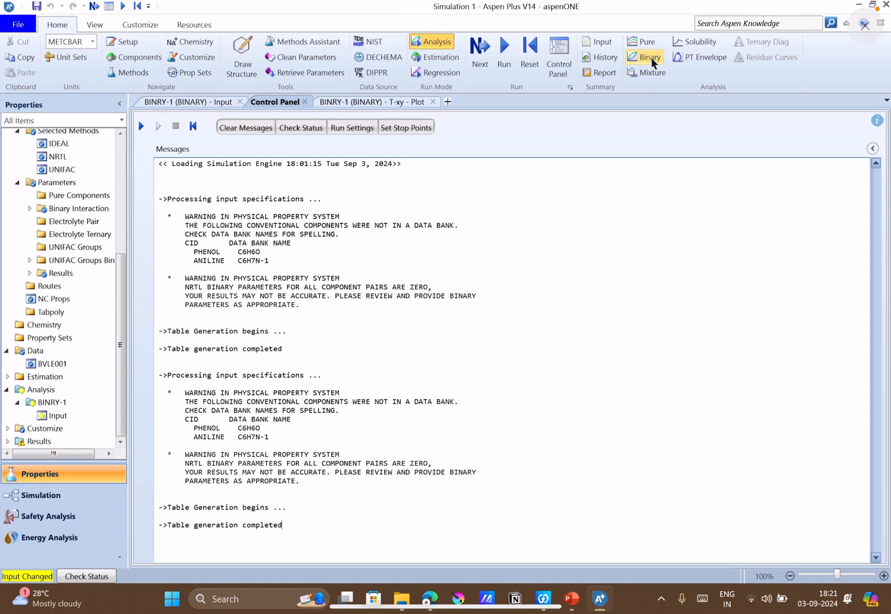
pyautogui.click(652, 61)
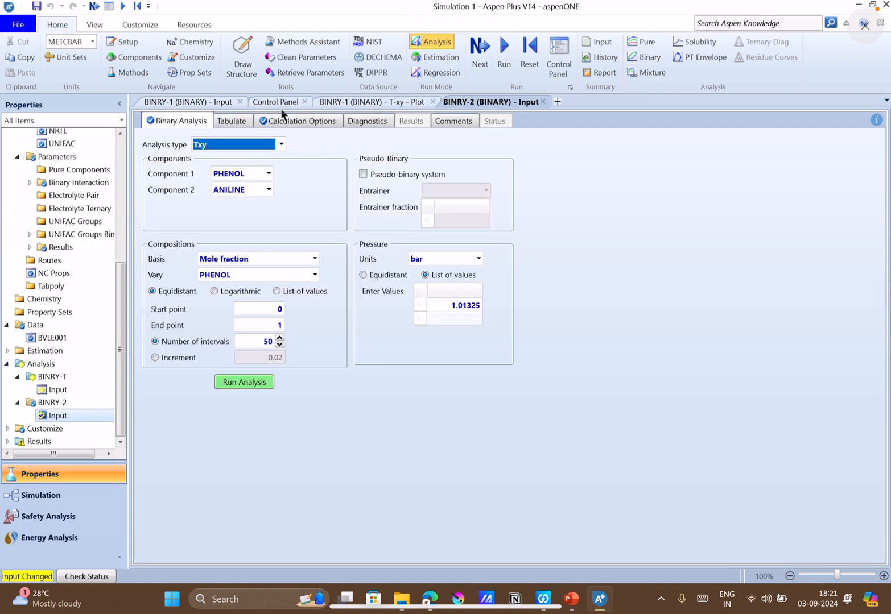
pyautogui.click(301, 120)
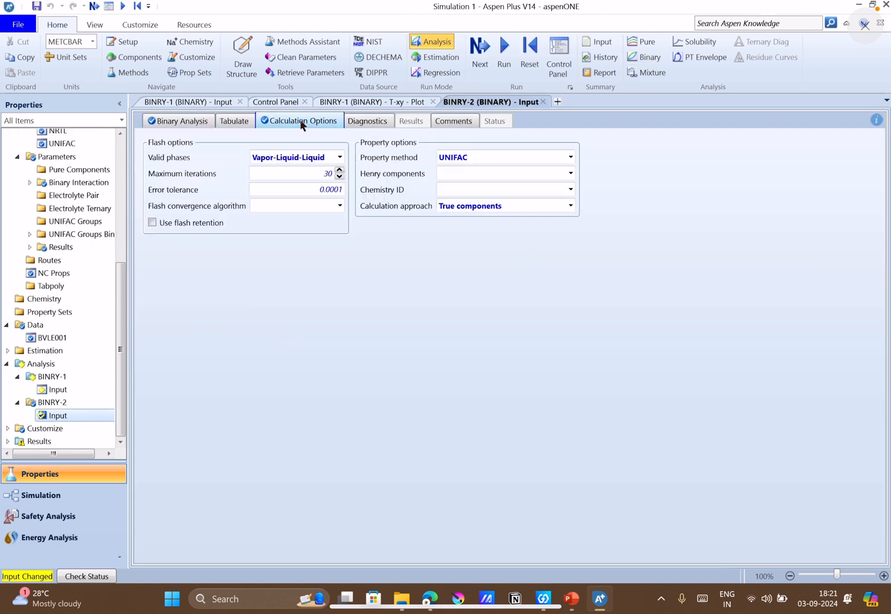
pyautogui.click(491, 155)
pyautogui.click(571, 157)
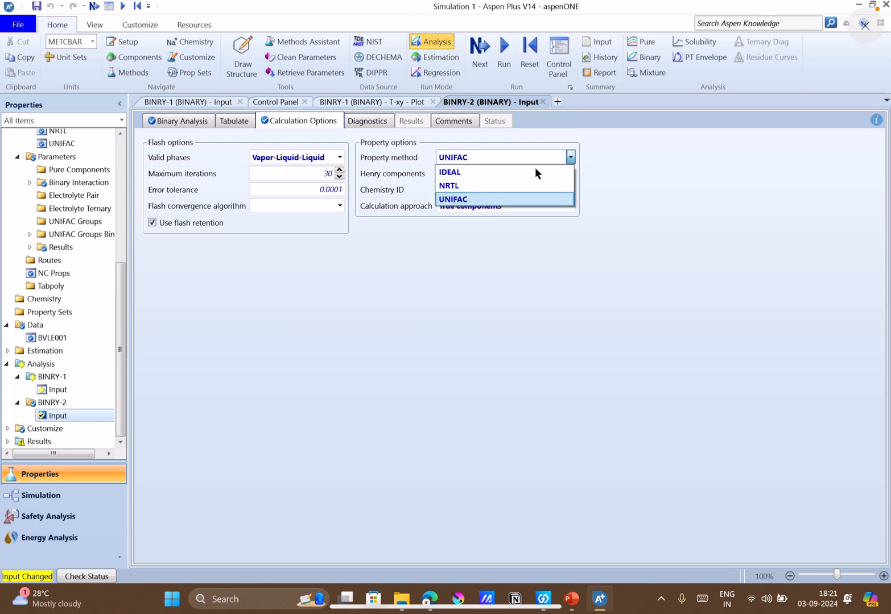
pyautogui.click(491, 186)
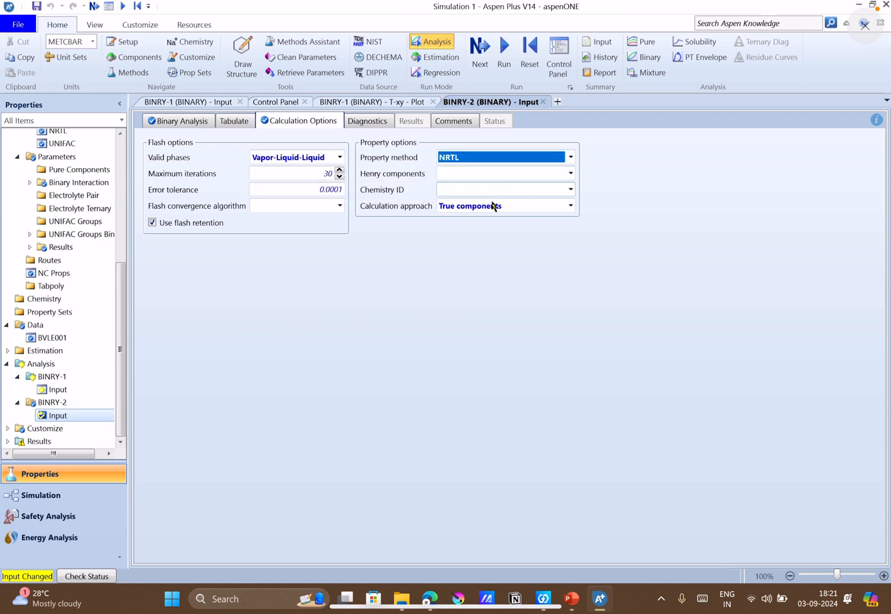
pyautogui.click(216, 105)
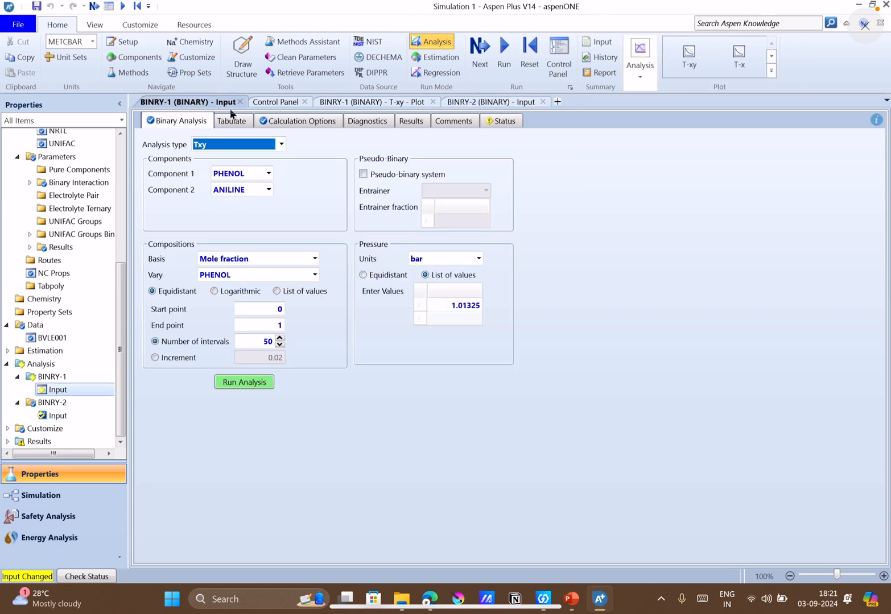
pyautogui.click(321, 121)
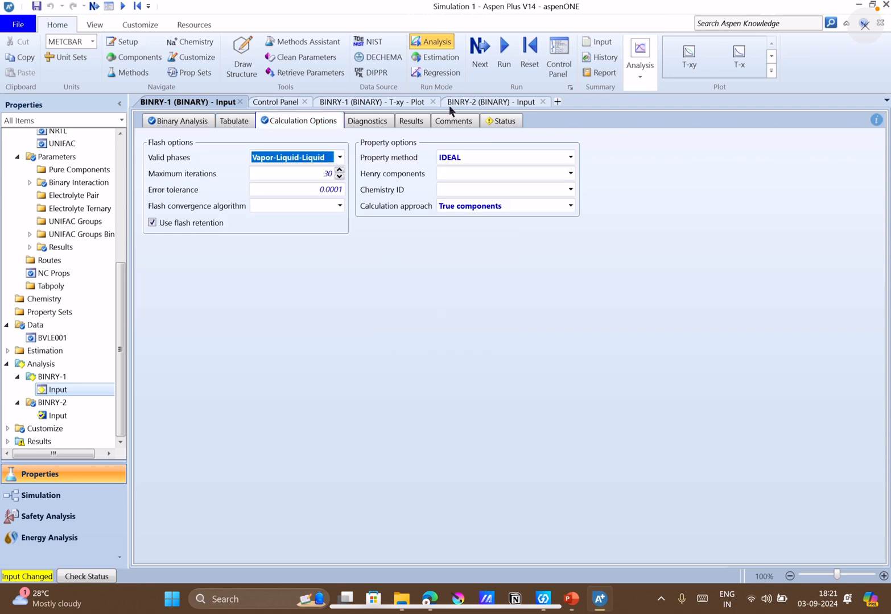
# Recheck the BINRY-2 input, then create a third binary Txy analysis for PHENOL and ANILINE with property method UNIFAC.
pyautogui.click(478, 102)
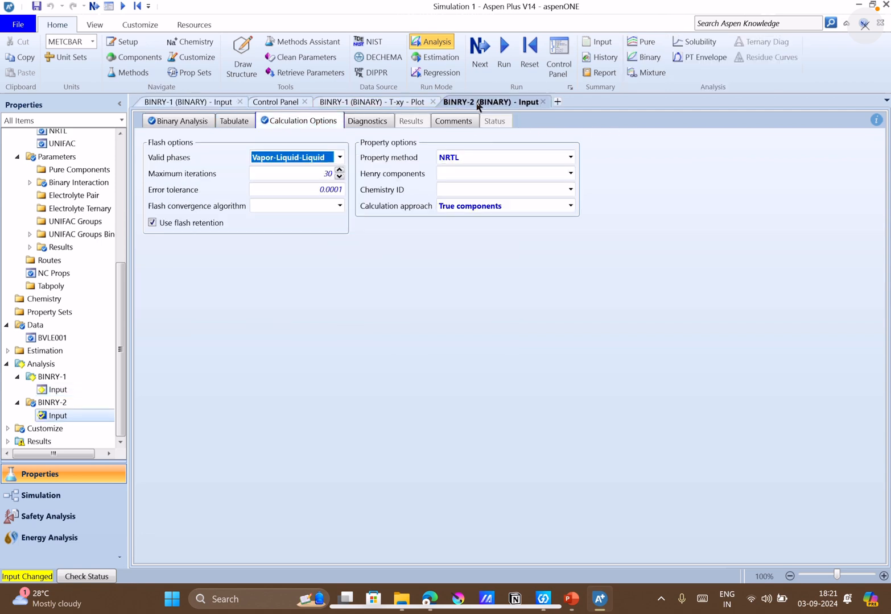
pyautogui.click(208, 123)
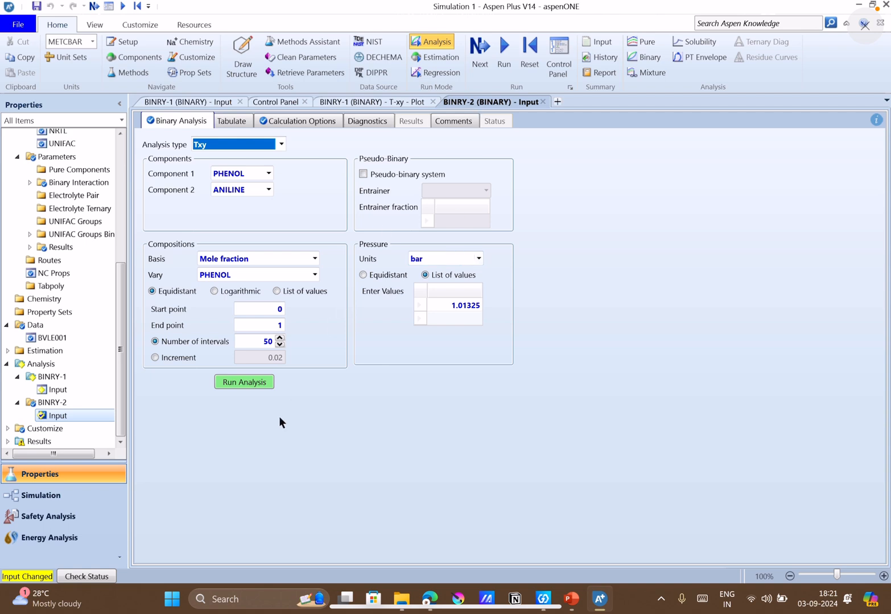
pyautogui.click(643, 57)
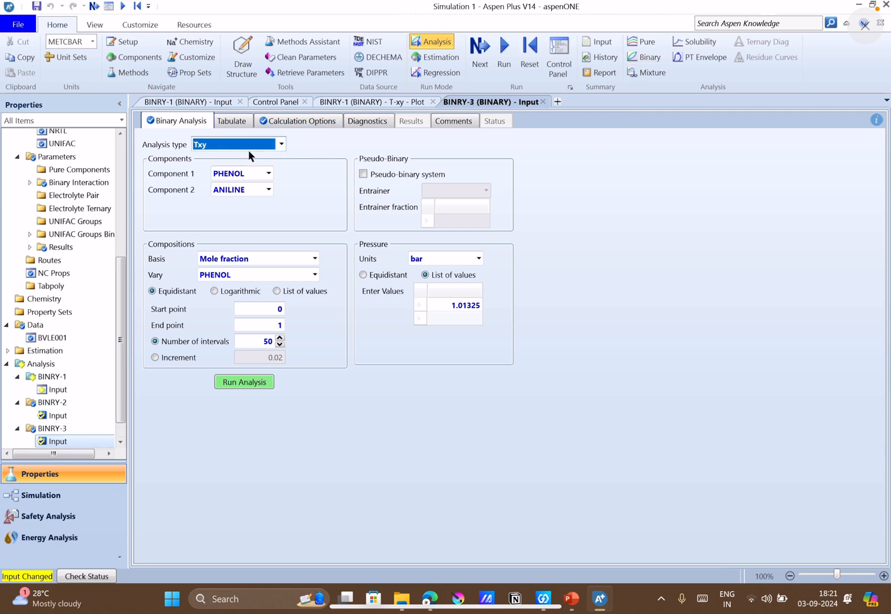
pyautogui.click(365, 121)
pyautogui.click(333, 122)
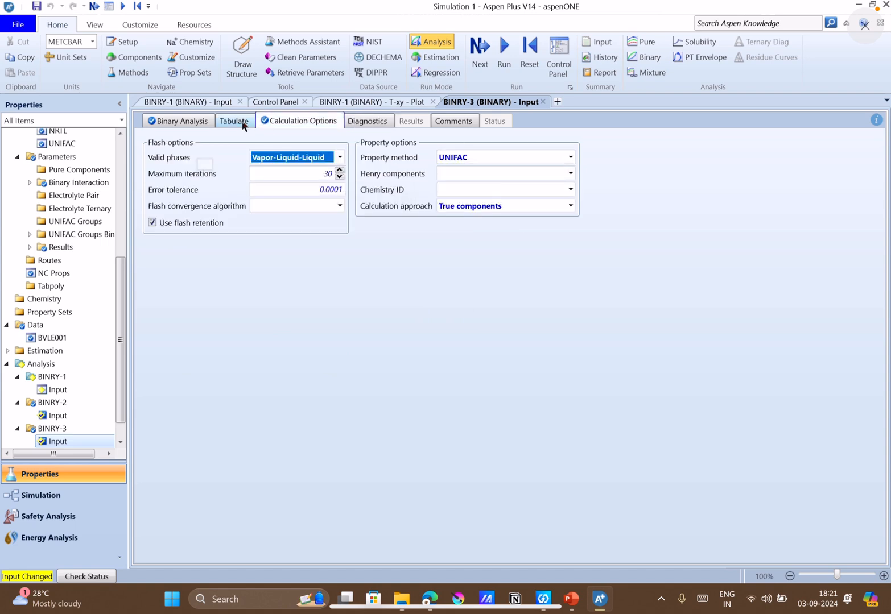
pyautogui.click(193, 122)
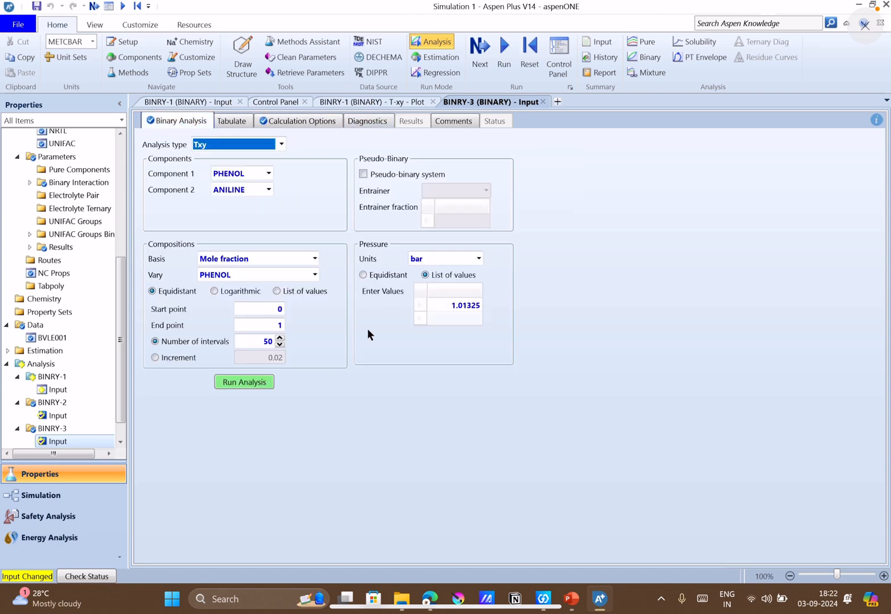
# Run the UNIFAC binary analysis BINRY-3 at 1.01325 bar with 50 PHENOL mole-fraction intervals from 0 to 1.
pyautogui.rightClick(247, 383)
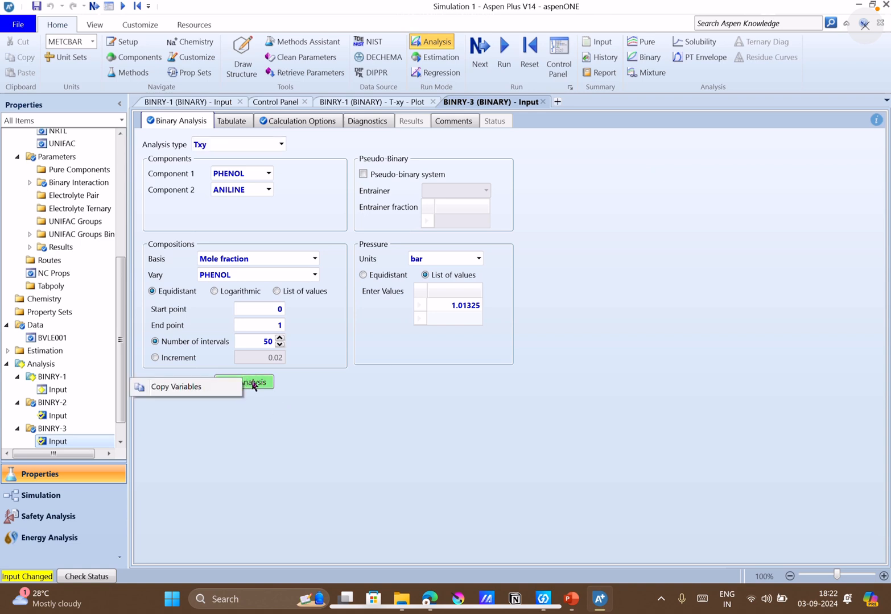
pyautogui.rightClick(253, 385)
pyautogui.click(345, 452)
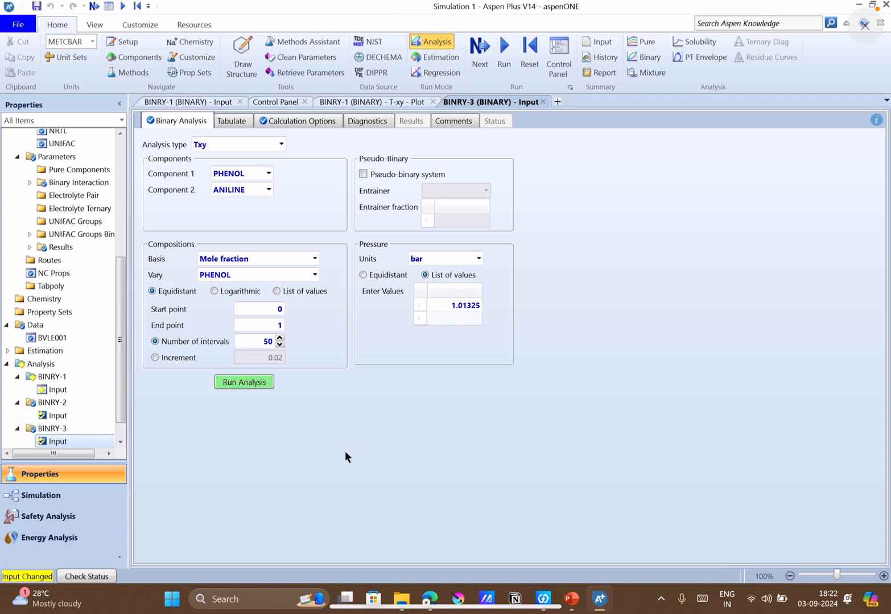
pyautogui.click(242, 382)
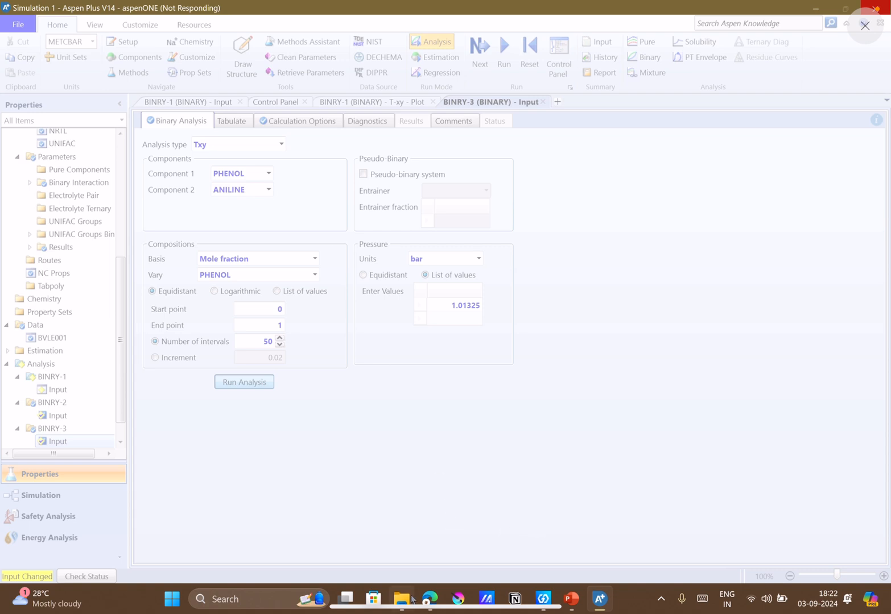
pyautogui.moveTo(427, 597)
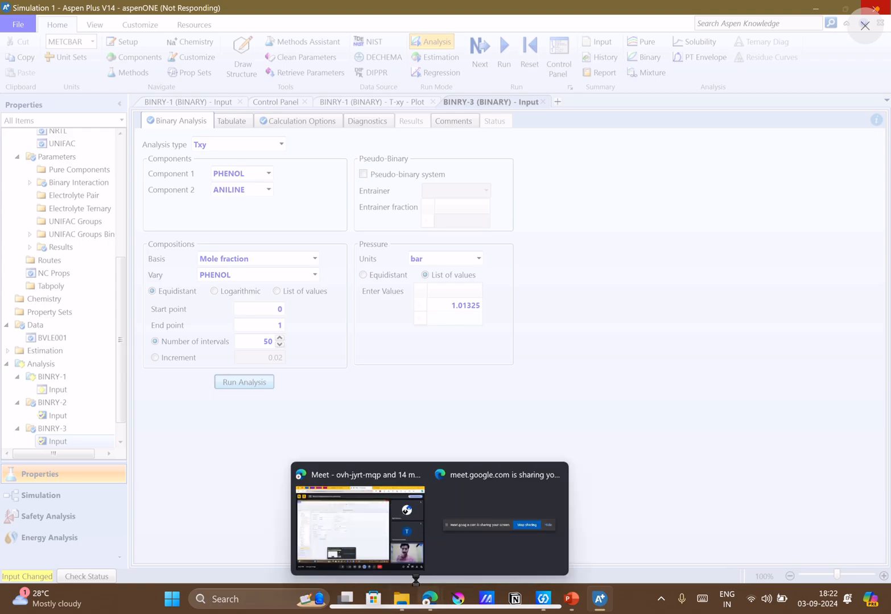
pyautogui.click(380, 519)
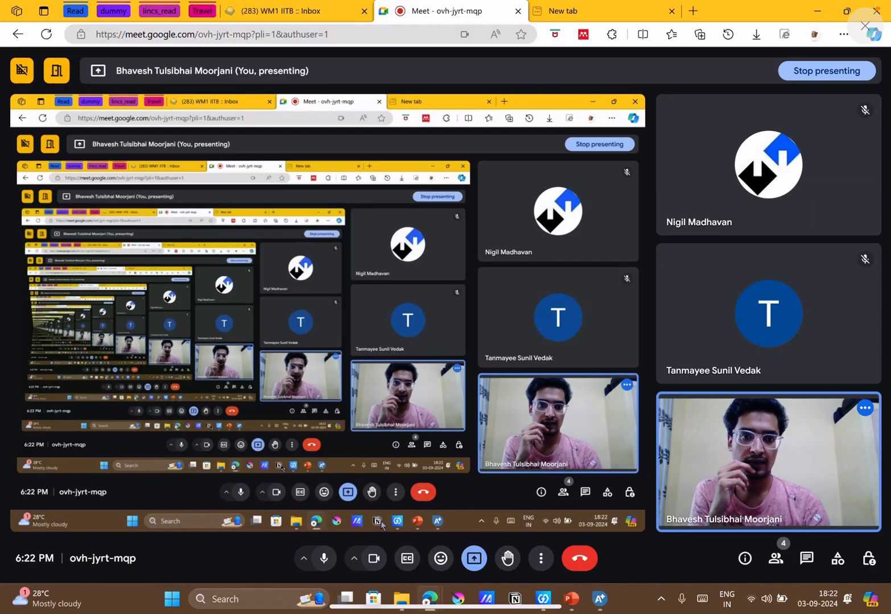
pyautogui.click(818, 12)
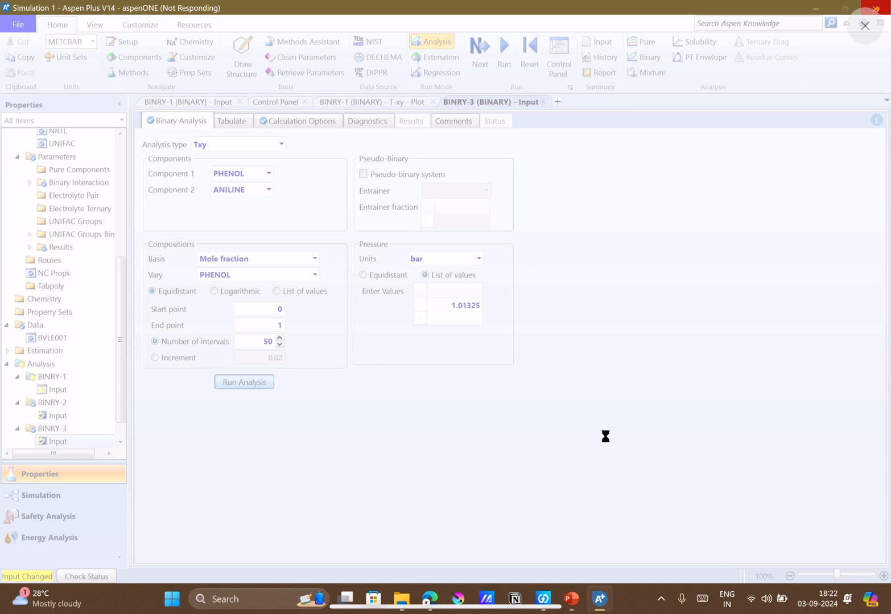
pyautogui.moveTo(570, 597)
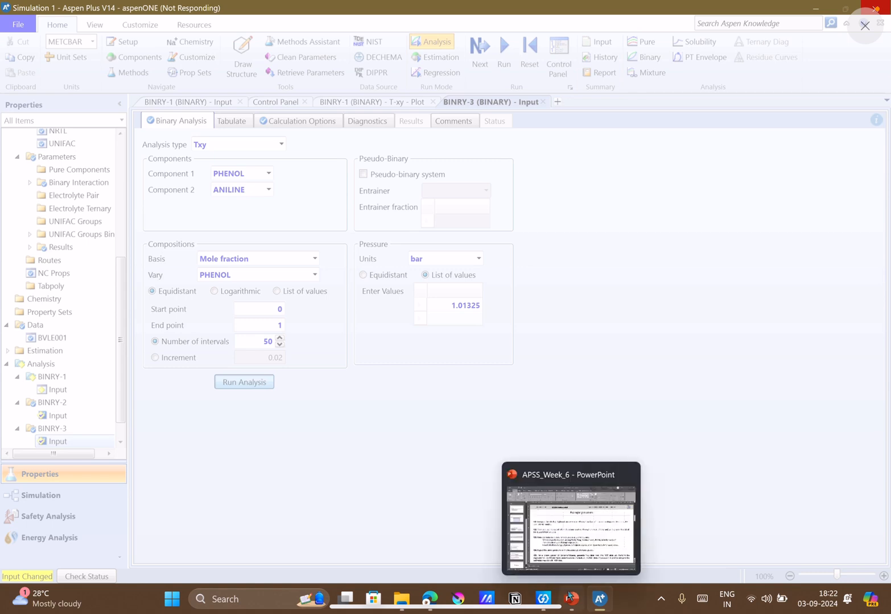
pyautogui.click(570, 597)
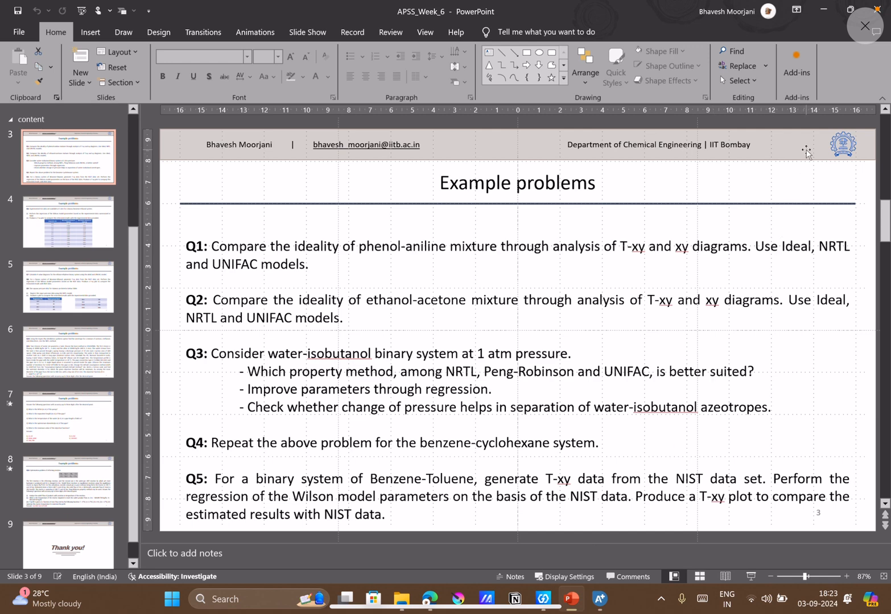
pyautogui.click(823, 9)
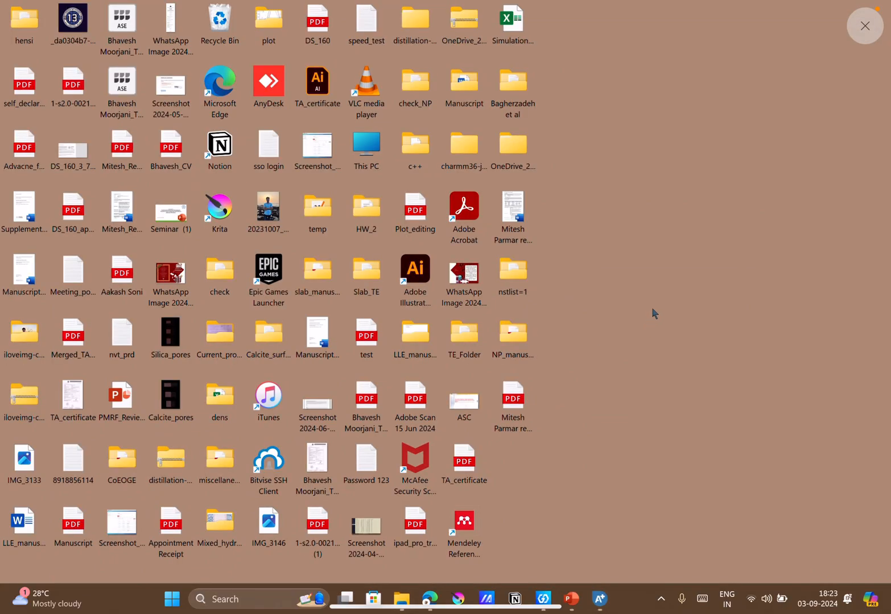
pyautogui.rightClick(651, 306)
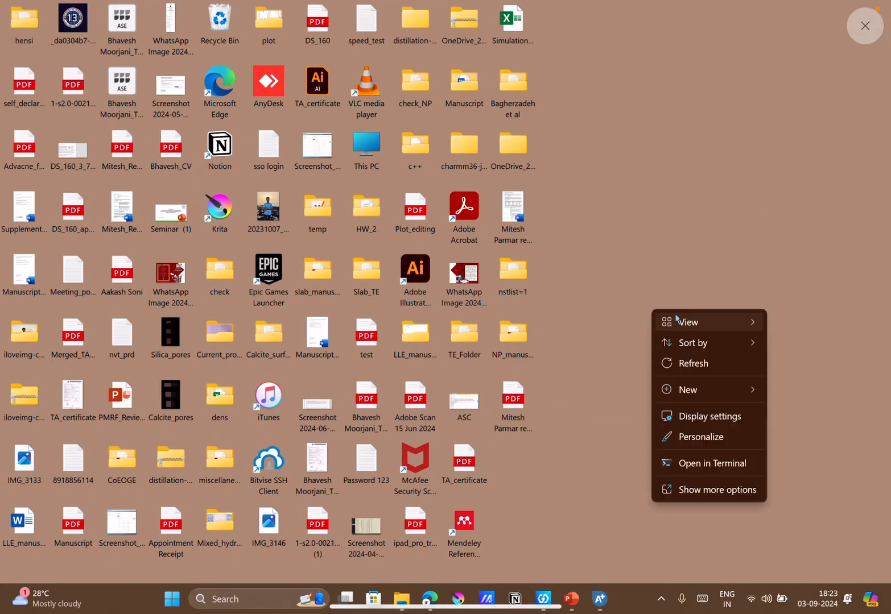
pyautogui.click(688, 361)
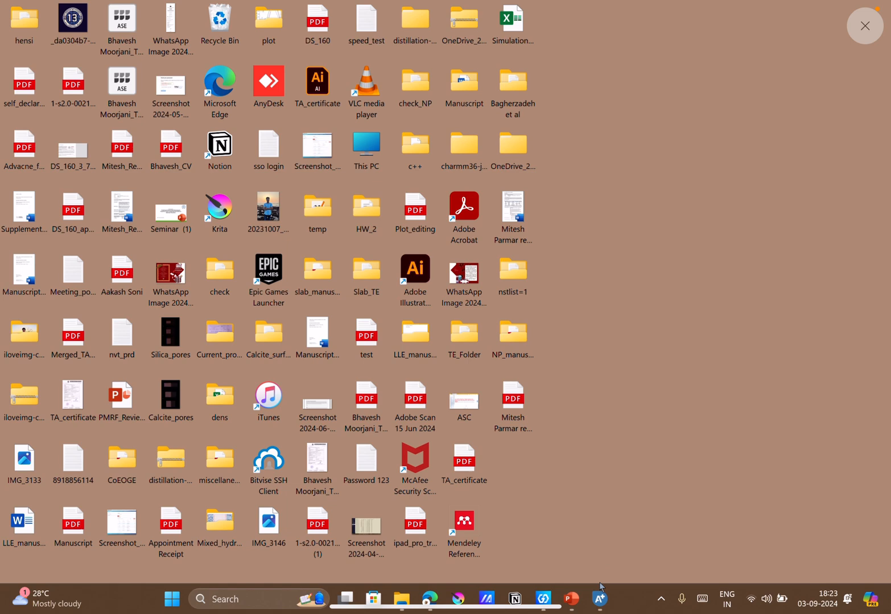
# Return to Aspen Plus and append "(unifac)" to the x and y legend entries of the BINRY-3 T-xy plot.
pyautogui.click(601, 599)
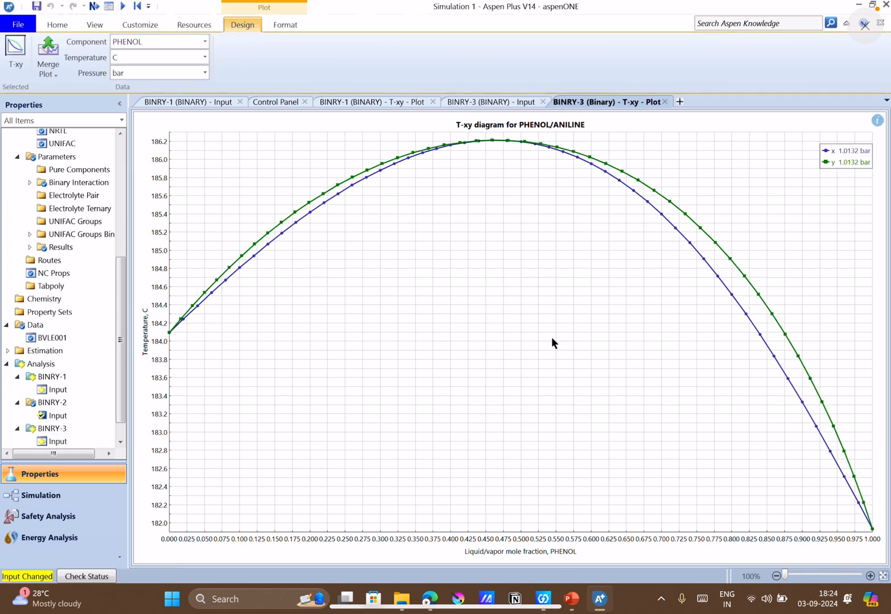
pyautogui.click(510, 105)
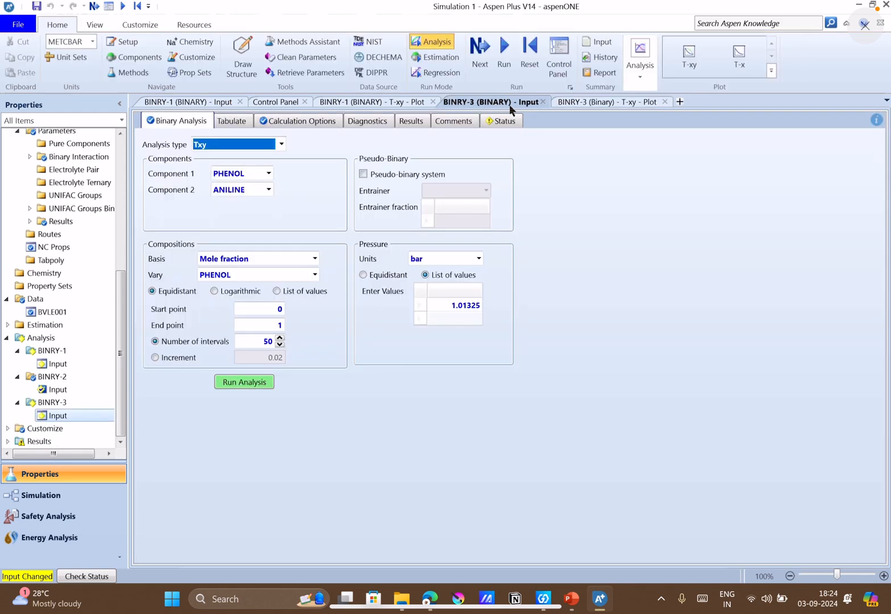
pyautogui.click(588, 103)
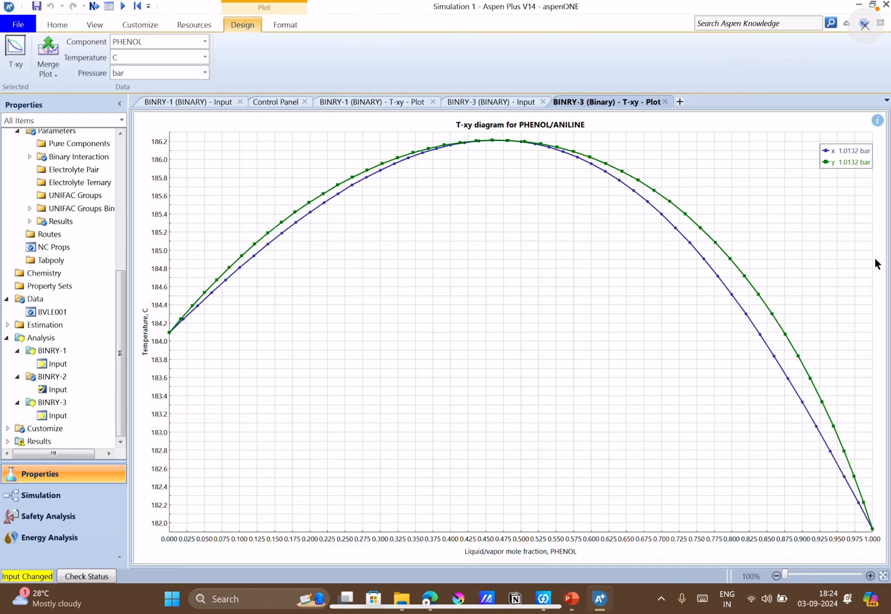
pyautogui.doubleClick(825, 153)
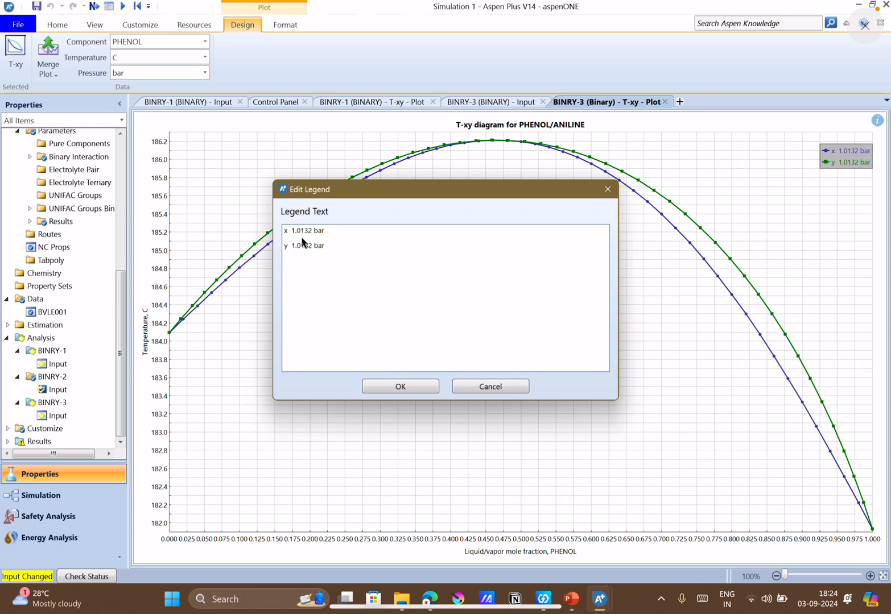
pyautogui.click(301, 238)
pyautogui.click(337, 232)
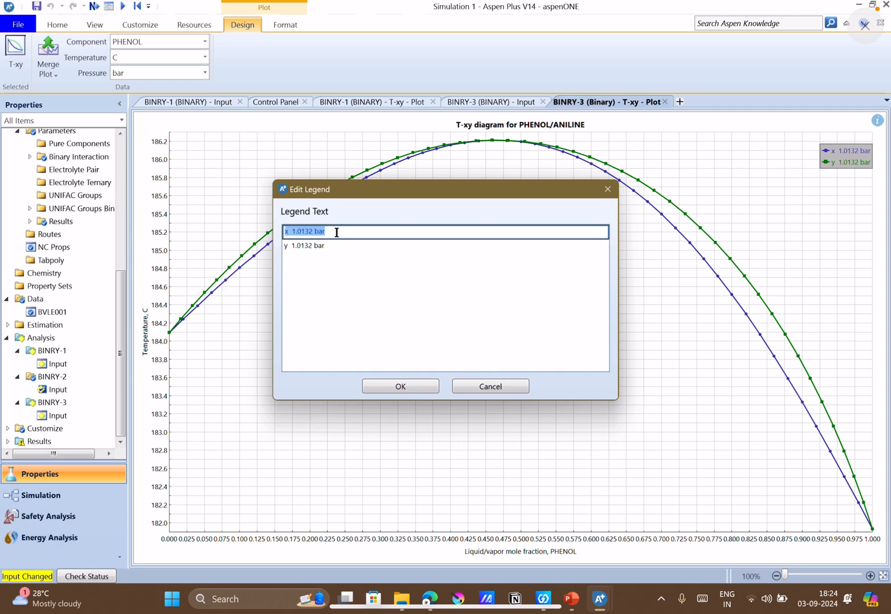
pyautogui.click(336, 232)
pyautogui.write('(un')
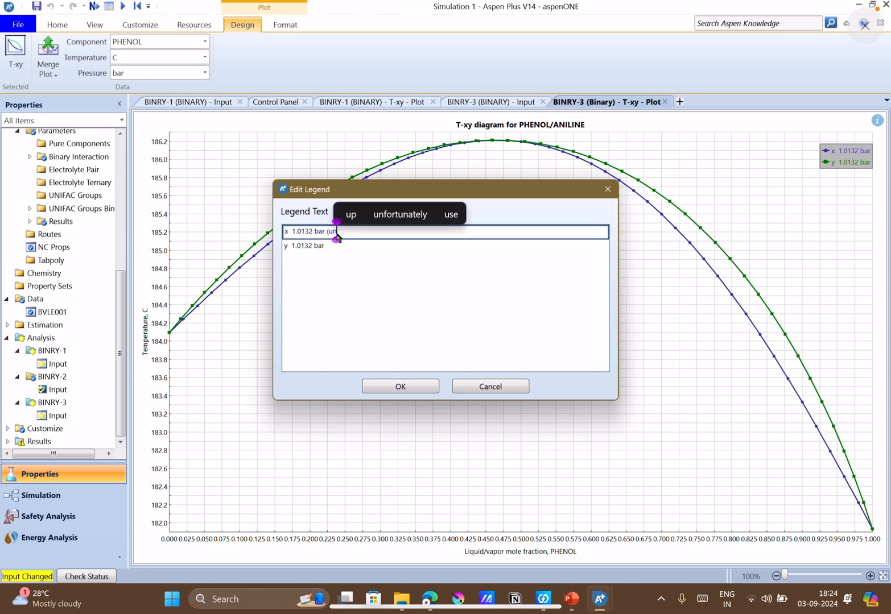
pyautogui.write('ifac)')
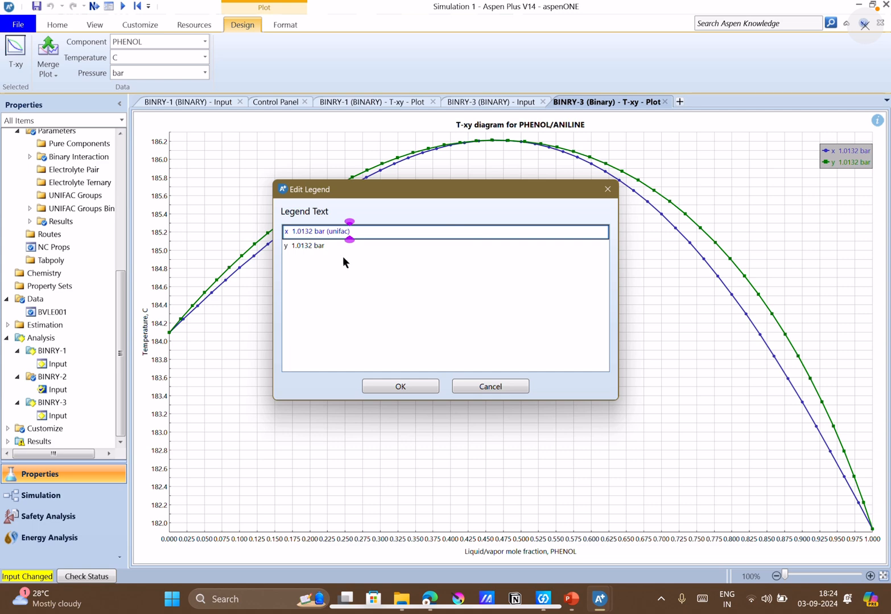
pyautogui.click(347, 251)
pyautogui.click(345, 248)
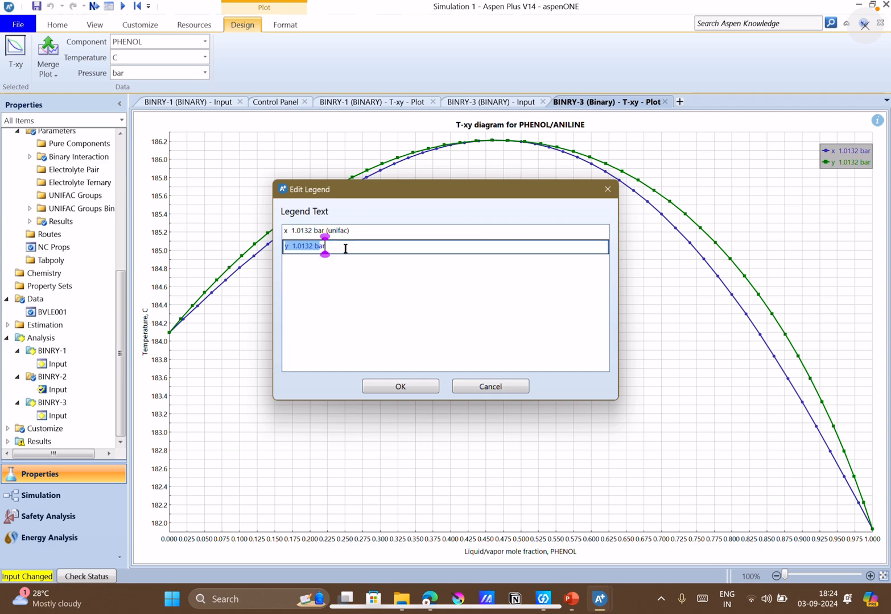
pyautogui.click(345, 249)
pyautogui.write('(uni')
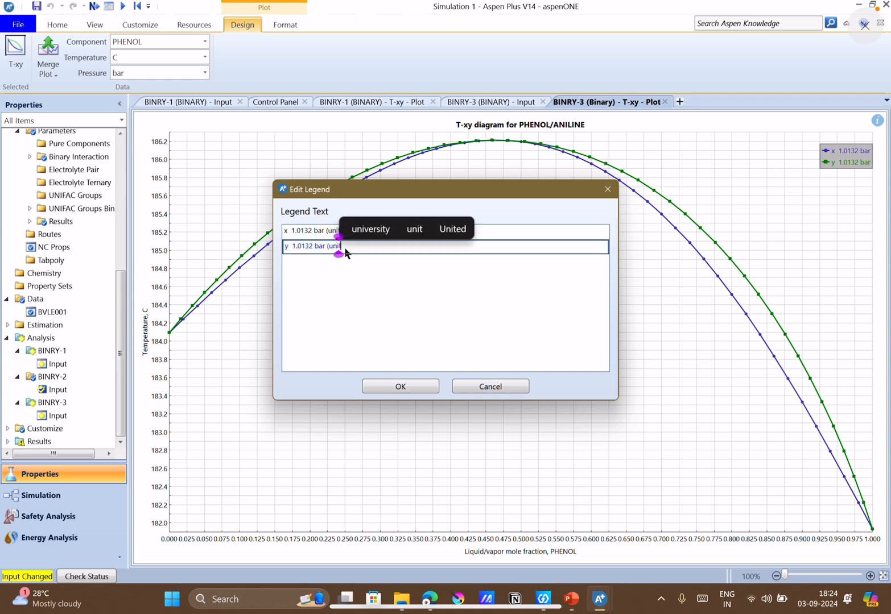
pyautogui.write('fac)')
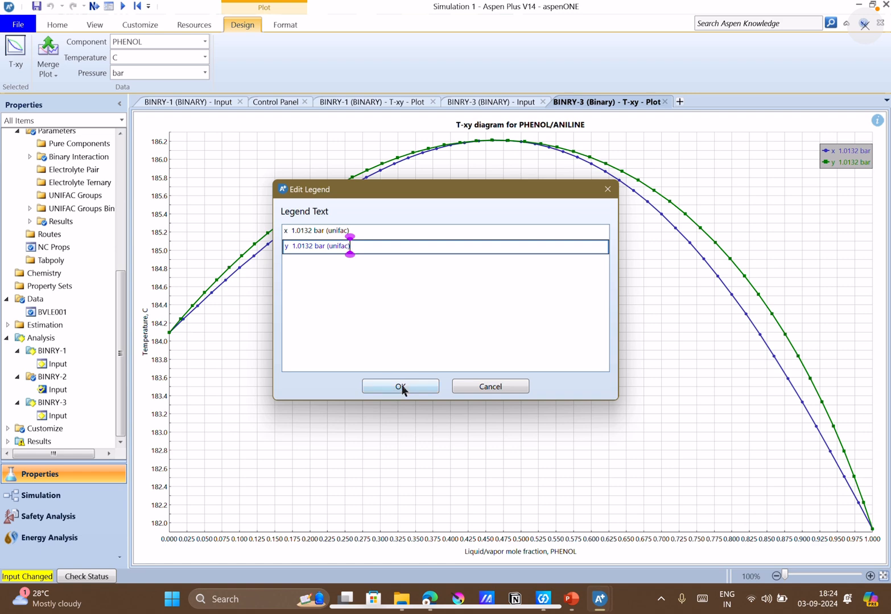
pyautogui.click(401, 386)
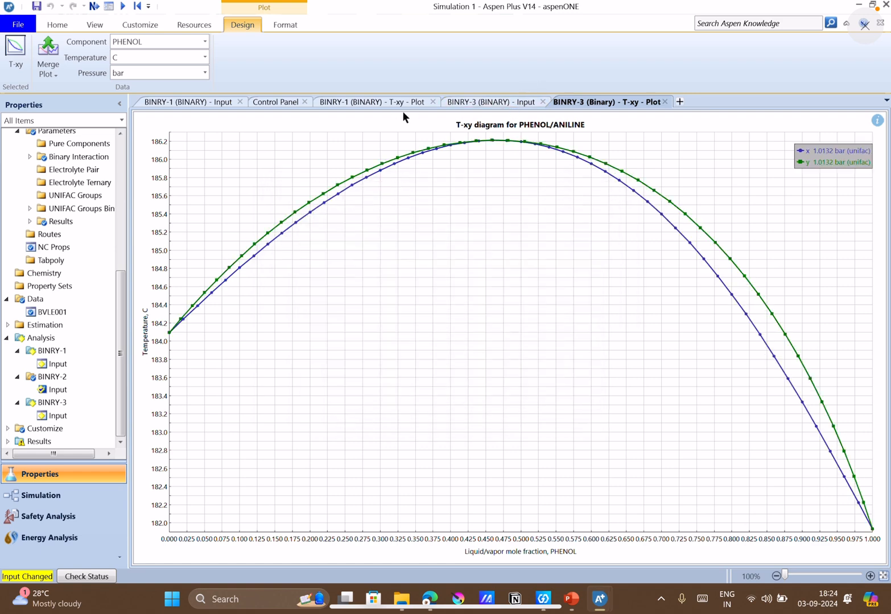
# Append "(ideal)" to the x and y legend entries of the BINRY-1 T-xy plot.
pyautogui.click(389, 99)
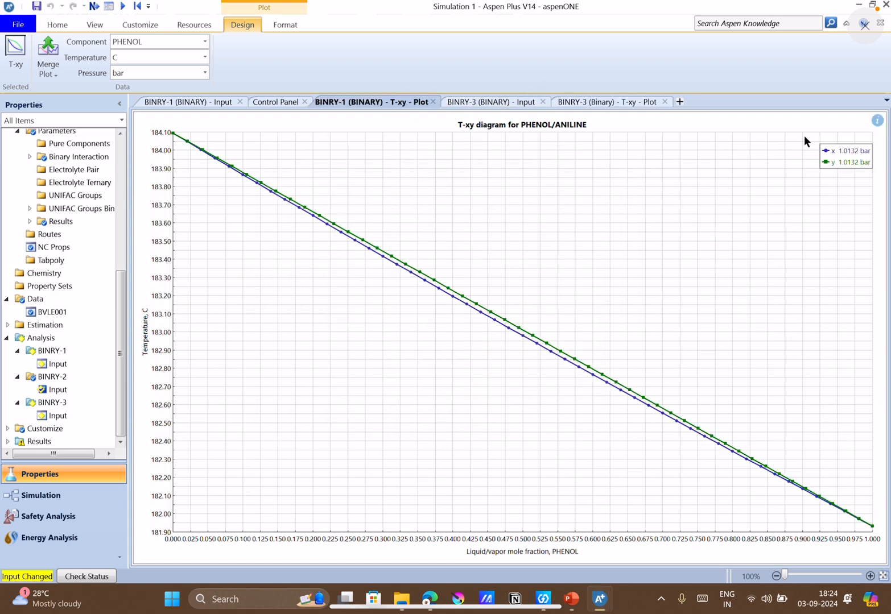
pyautogui.doubleClick(832, 150)
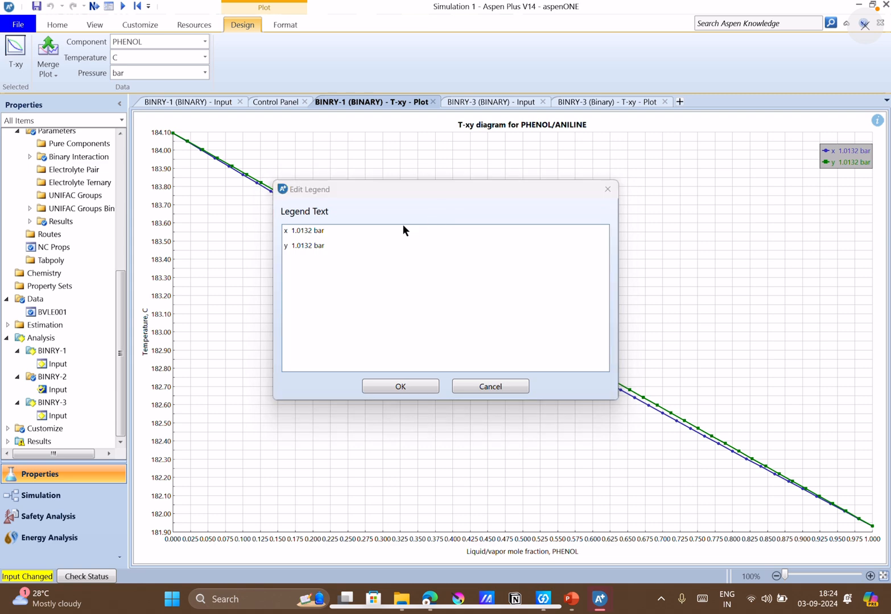
pyautogui.click(336, 233)
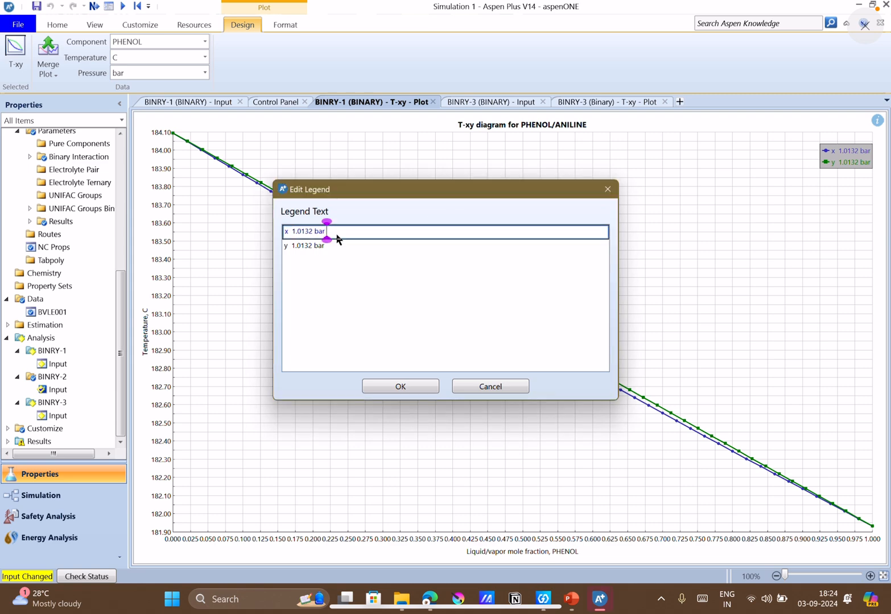
pyautogui.write('(ideal)')
pyautogui.click(338, 246)
pyautogui.click(338, 245)
pyautogui.write('(idea')
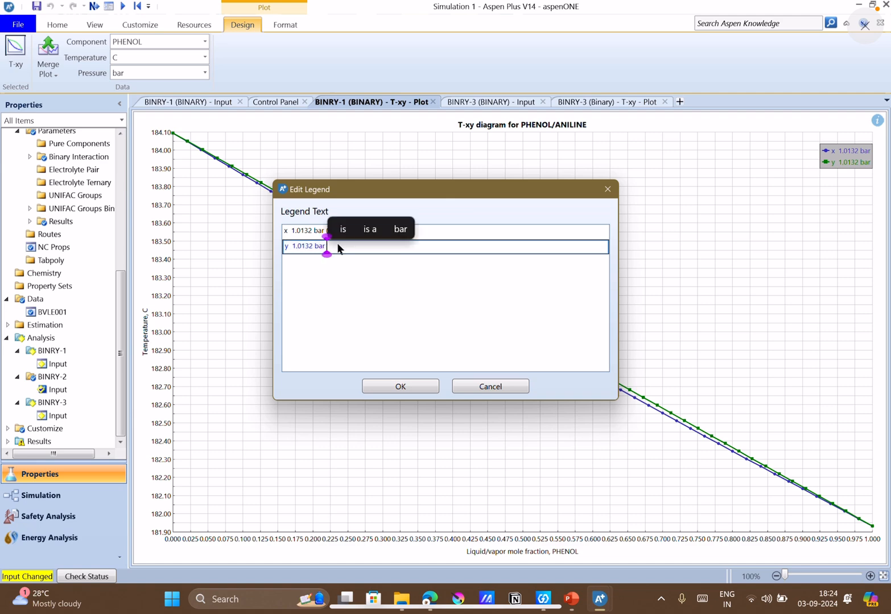
pyautogui.write('l)')
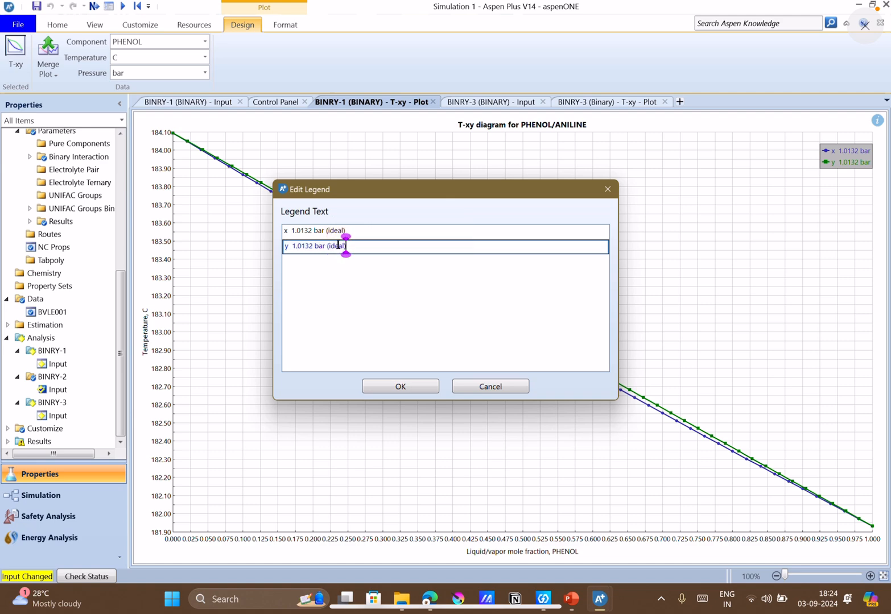
pyautogui.click(411, 383)
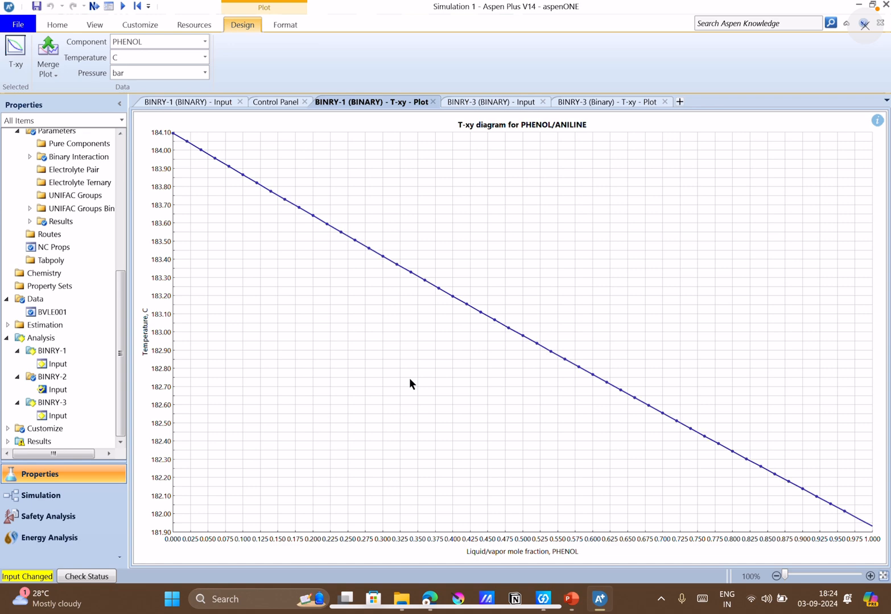
# Check the NRTL calculation options of BINRY-2, run its binary analysis, and view the tabulated results.
pyautogui.doubleClick(63, 389)
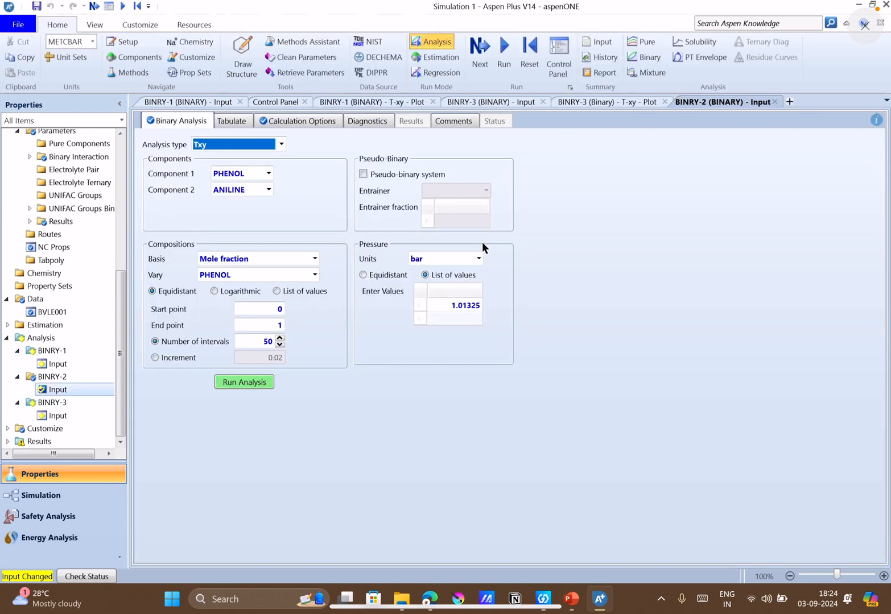
pyautogui.click(290, 121)
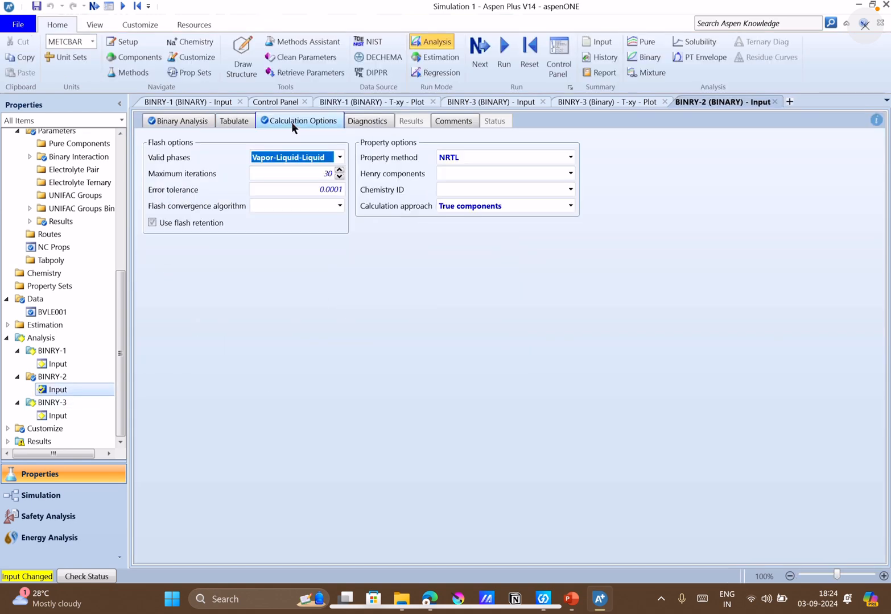
pyautogui.click(193, 121)
pyautogui.click(258, 383)
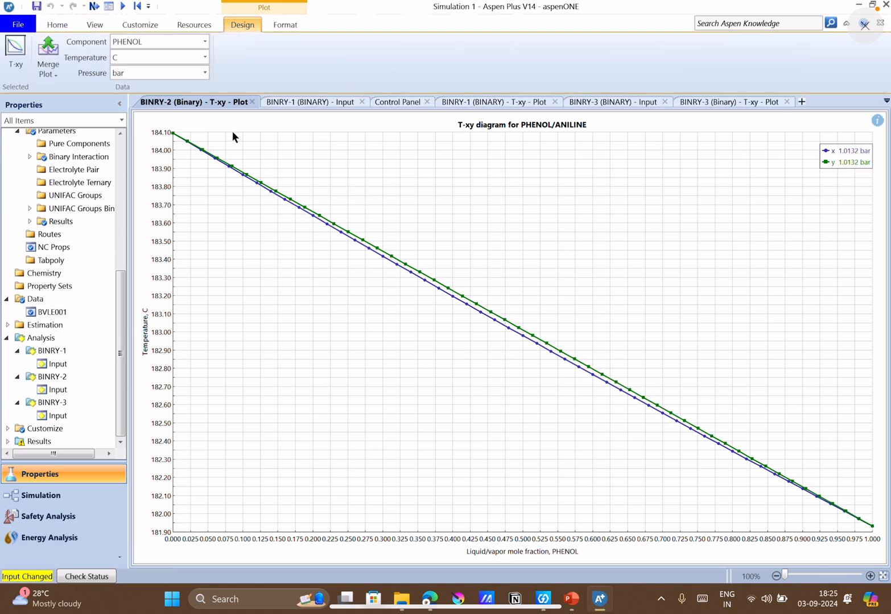
pyautogui.click(77, 389)
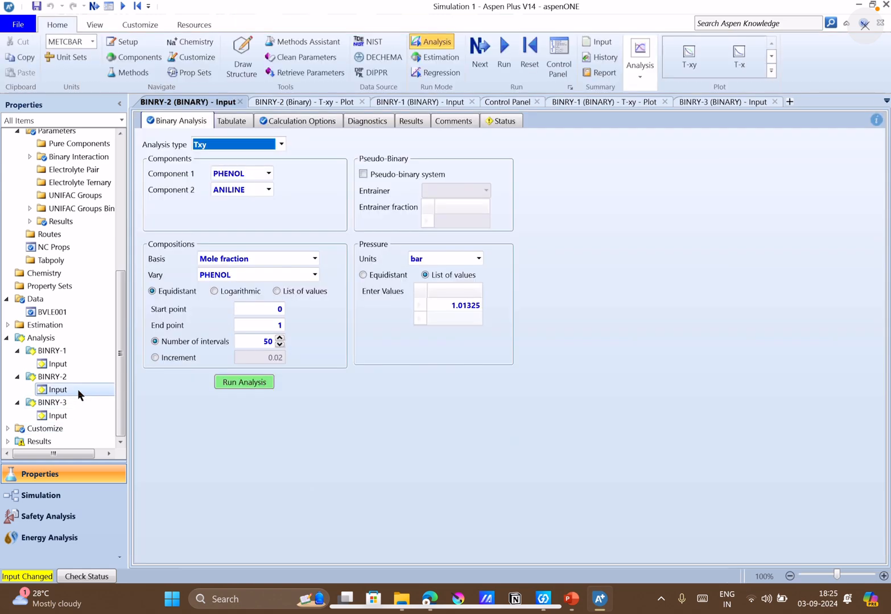
pyautogui.click(425, 120)
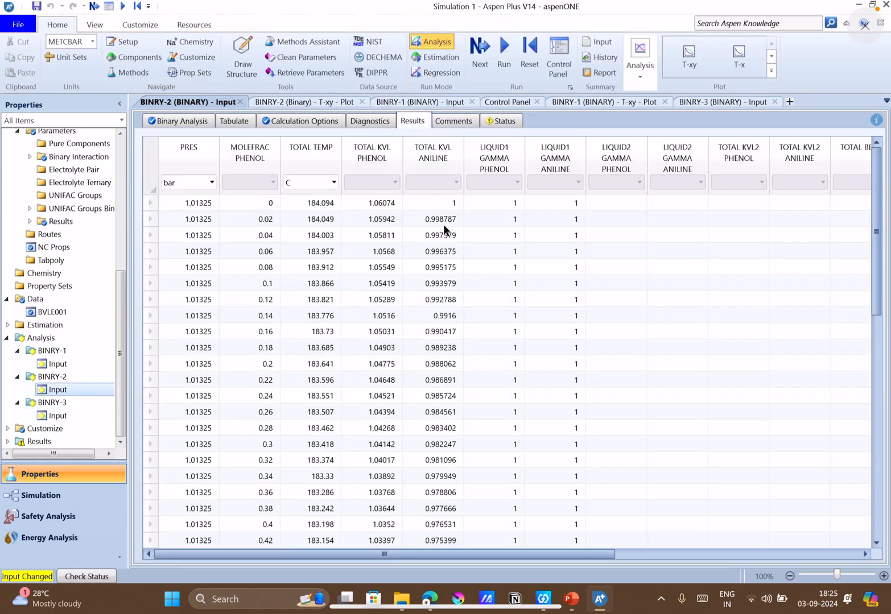
# Append "(NRTL)" to the x and y legend entries of the BINRY-2 T-xy plot.
pyautogui.click(311, 103)
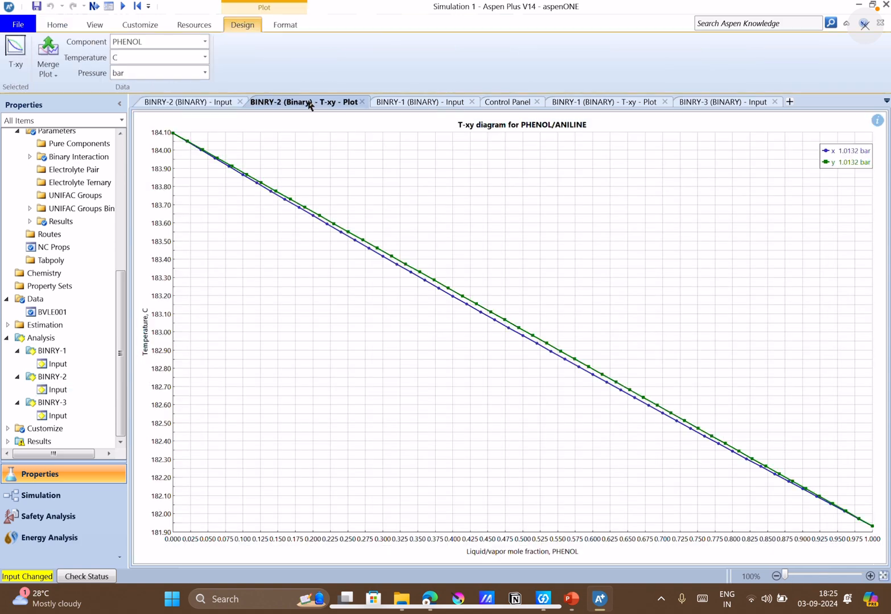
pyautogui.doubleClick(828, 165)
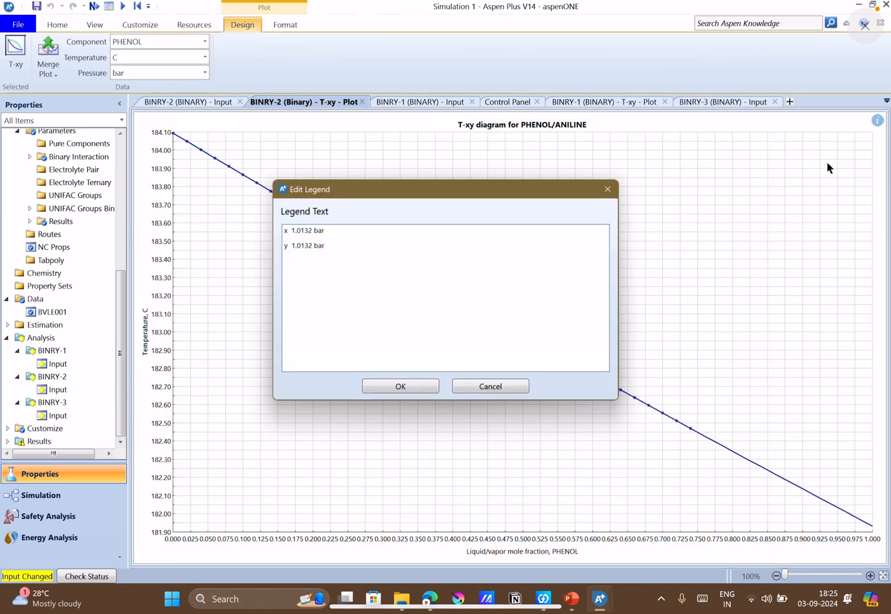
pyautogui.click(345, 228)
pyautogui.click(345, 228)
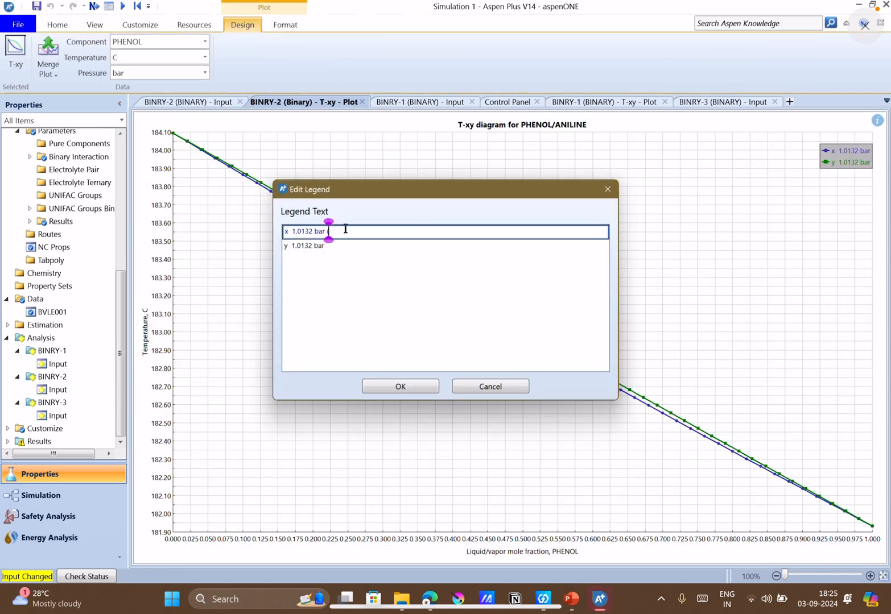
pyautogui.write('(NRTL')
pyautogui.click(345, 249)
pyautogui.click(345, 249)
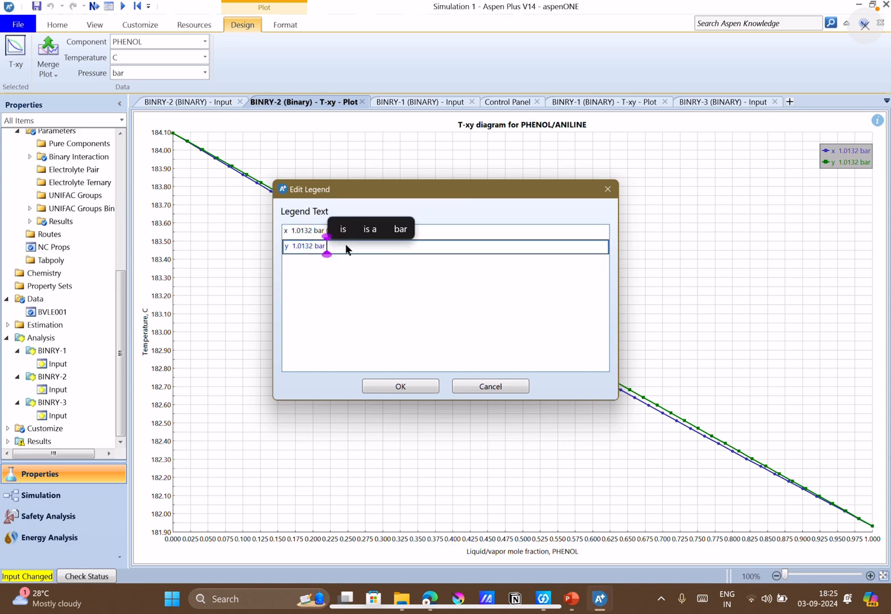
pyautogui.write('(NR')
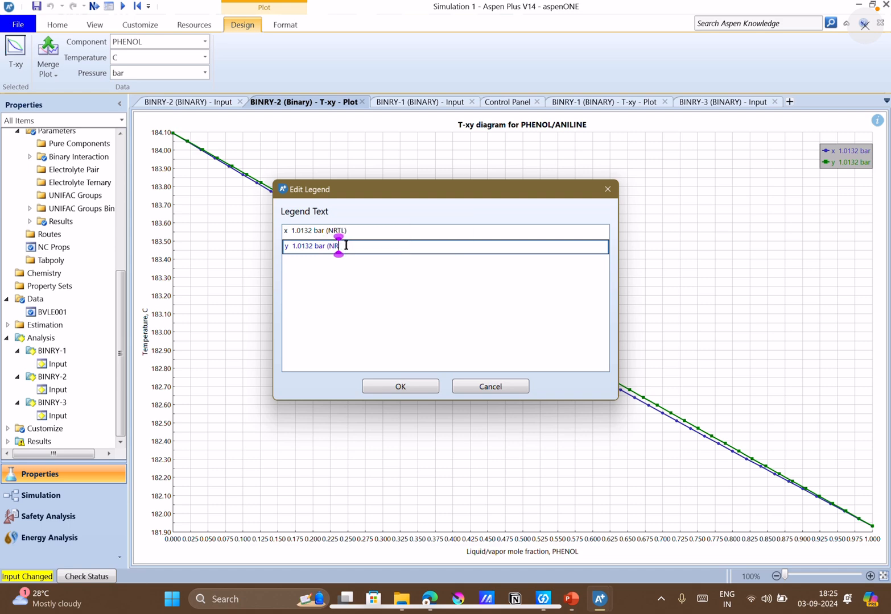
pyautogui.write('TL)')
pyautogui.click(400, 387)
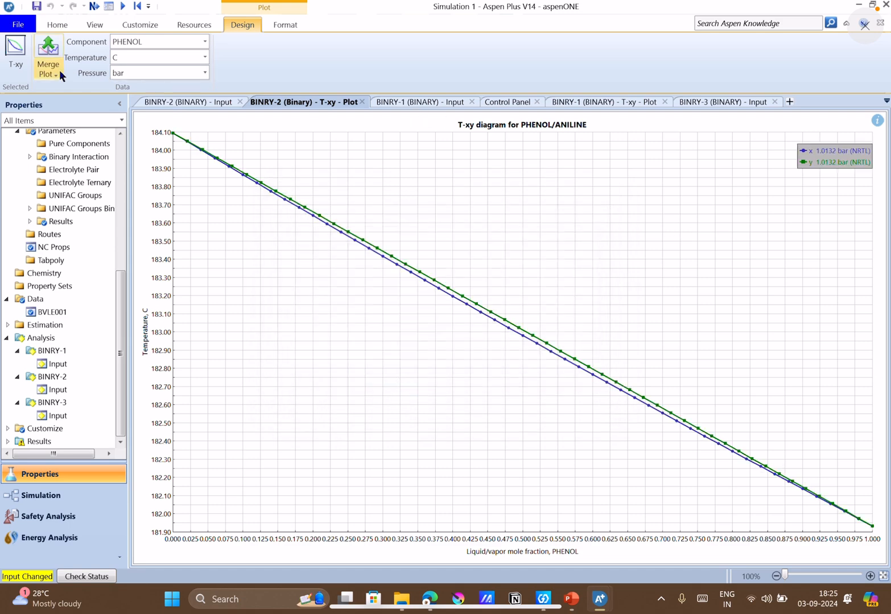
# Merge the BINRY-2 T-xy plot into the BINRY-1 plot, and merge that combined plot into the BINRY-3 T-xy plot.
pyautogui.click(58, 68)
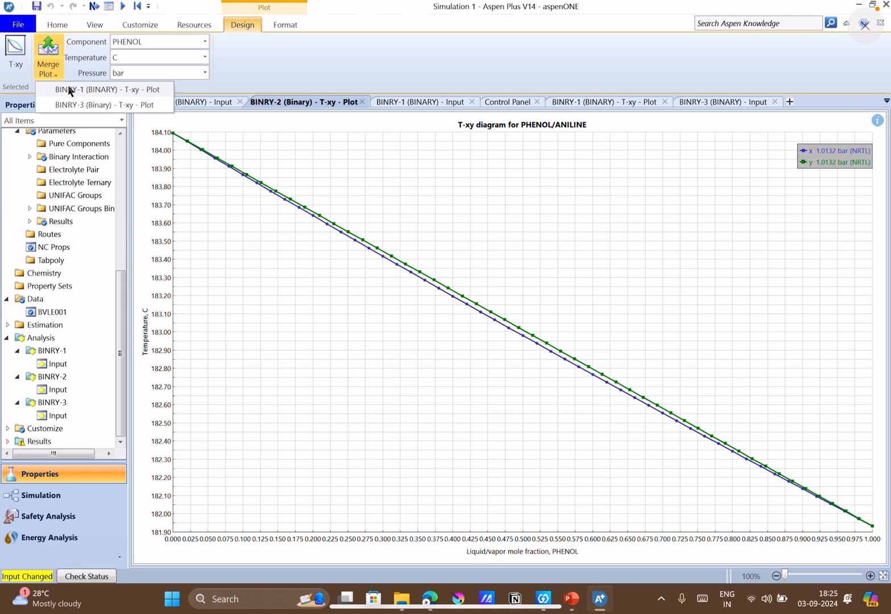
pyautogui.click(68, 89)
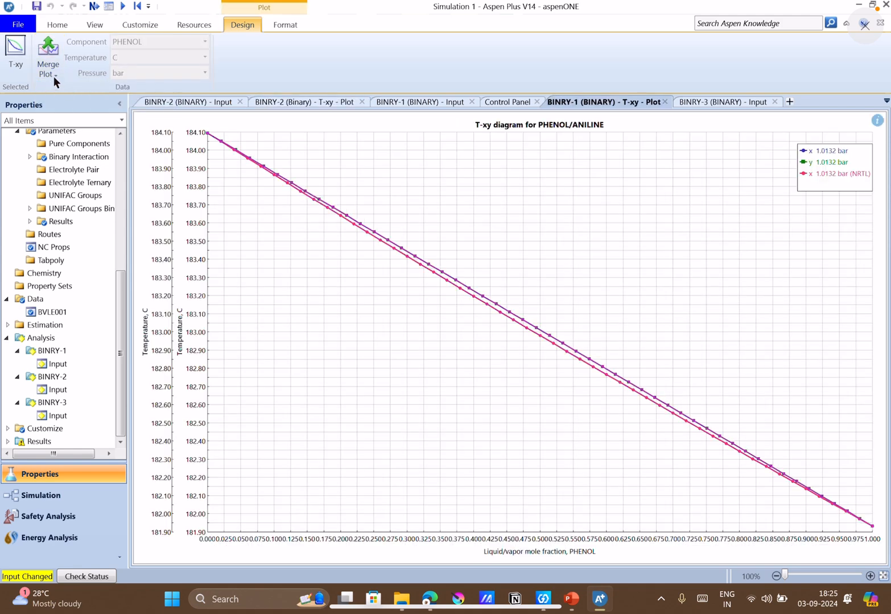
pyautogui.click(54, 77)
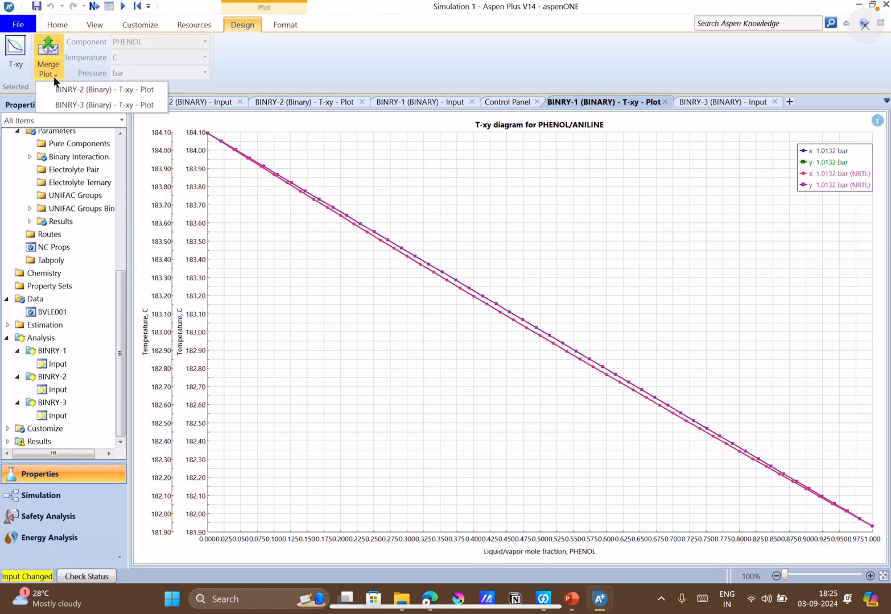
pyautogui.click(73, 106)
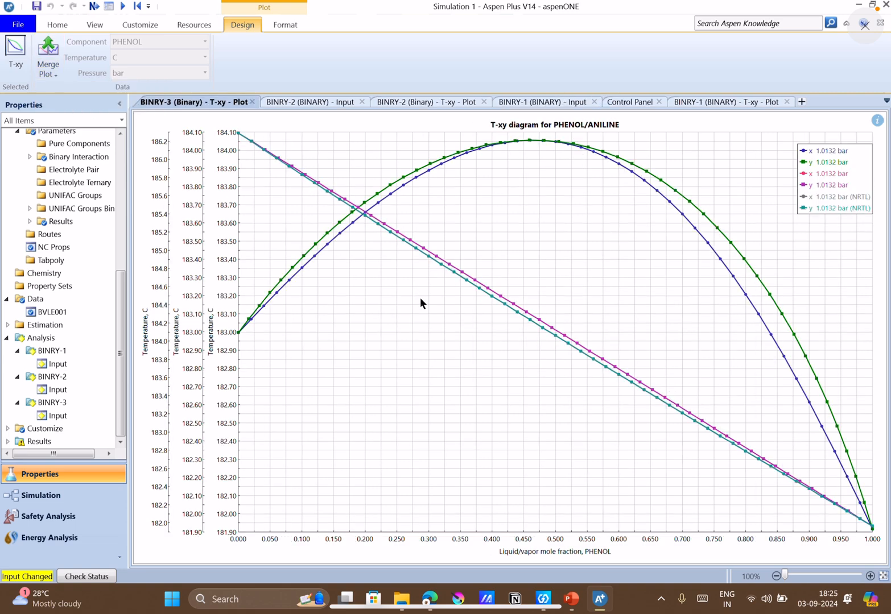
# Map all curves of the merged BINRY-3 T-xy plot to a single Y axis.
pyautogui.rightClick(420, 299)
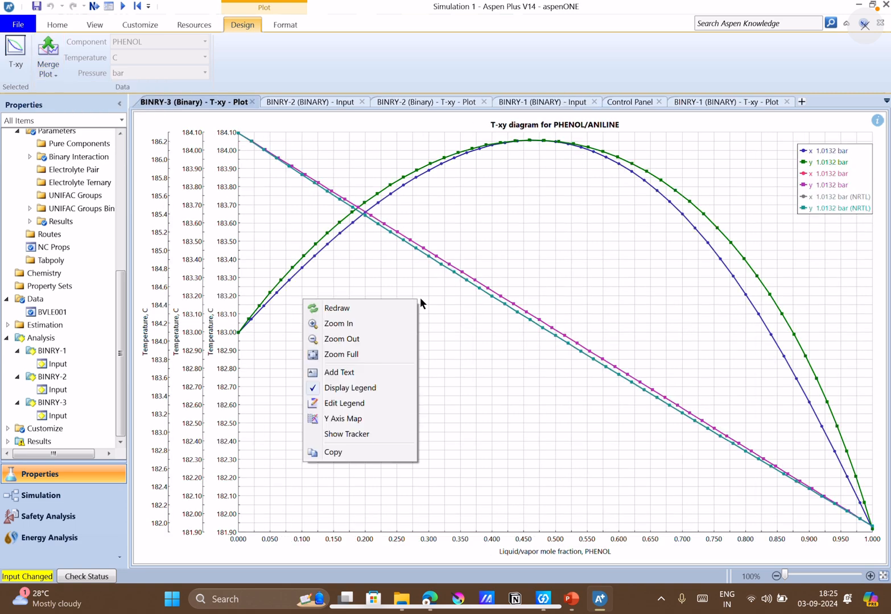
pyautogui.click(341, 418)
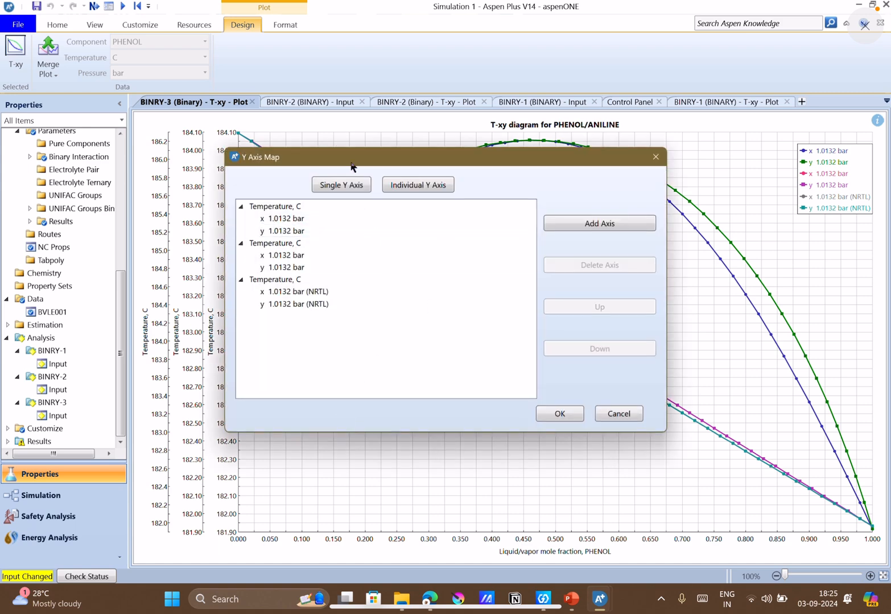
pyautogui.click(343, 190)
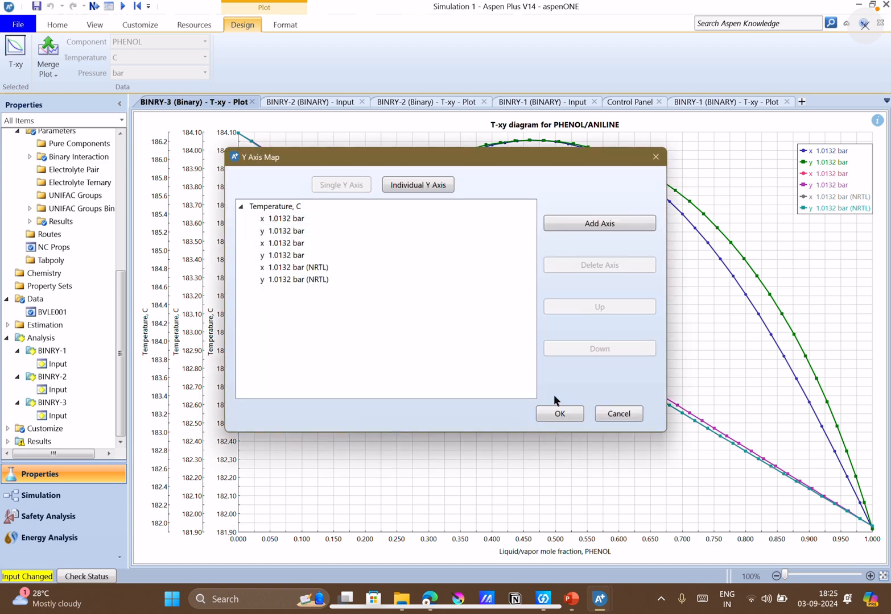
pyautogui.click(573, 419)
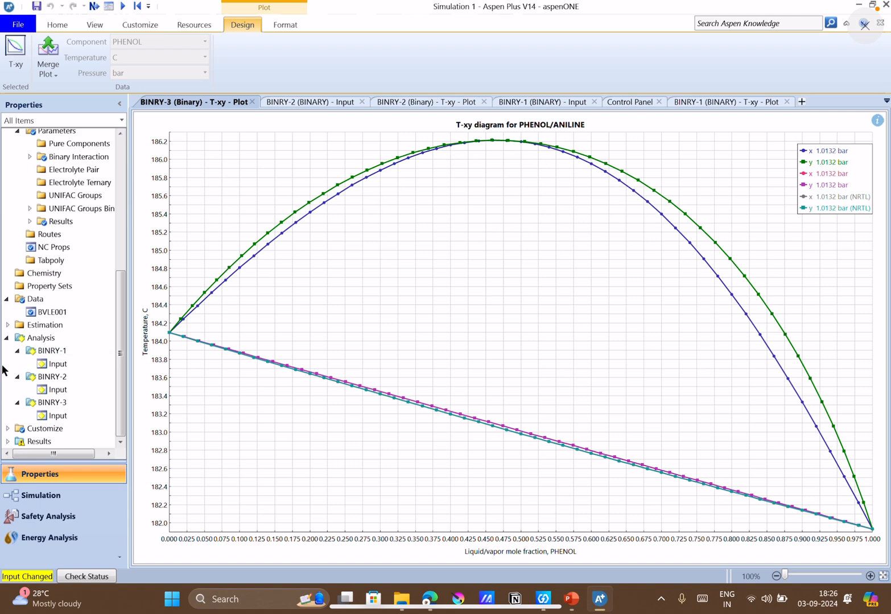
# Review the BVLE001 data setup and the BINRY-2 plot against the merged BINRY-3 T-xy plot, then switch to PowerPoint.
pyautogui.doubleClick(35, 312)
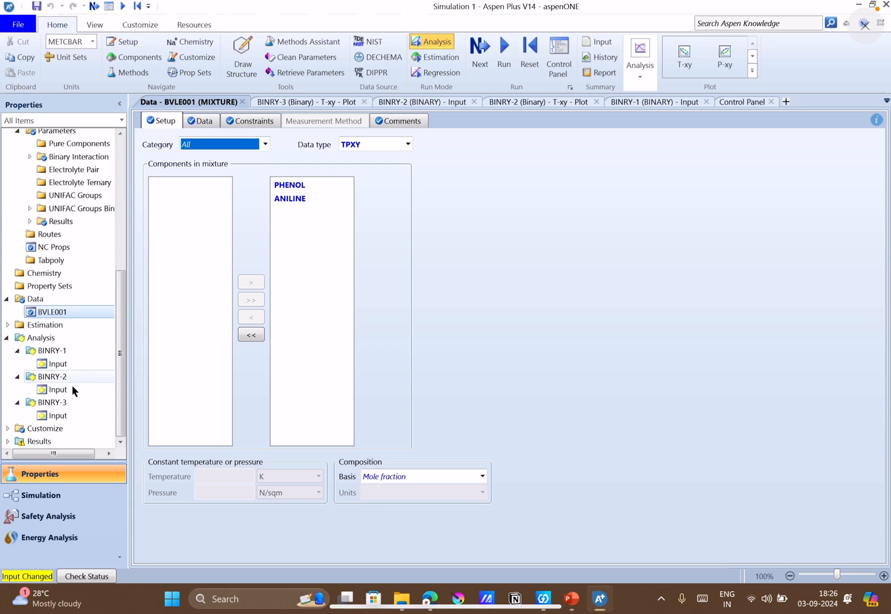
pyautogui.click(660, 105)
pyautogui.click(549, 102)
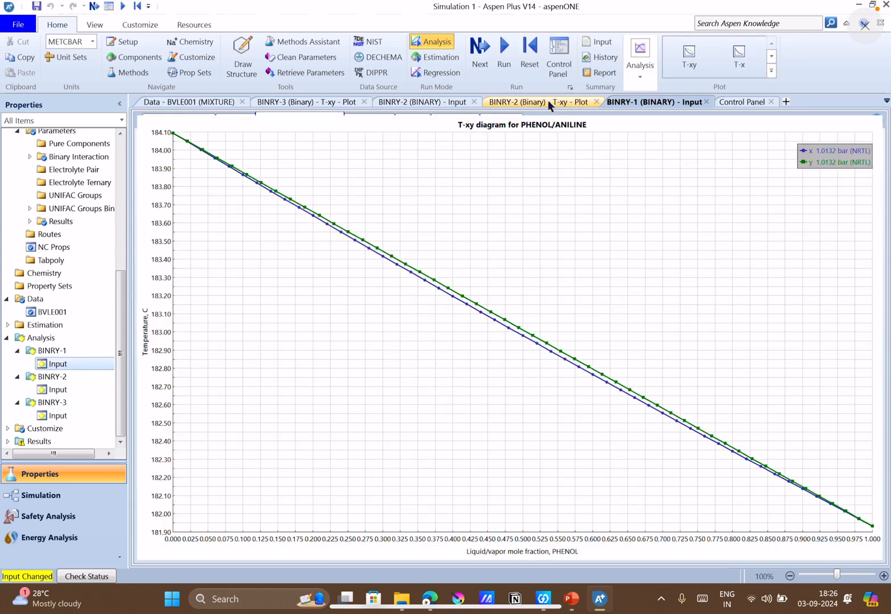
pyautogui.click(301, 106)
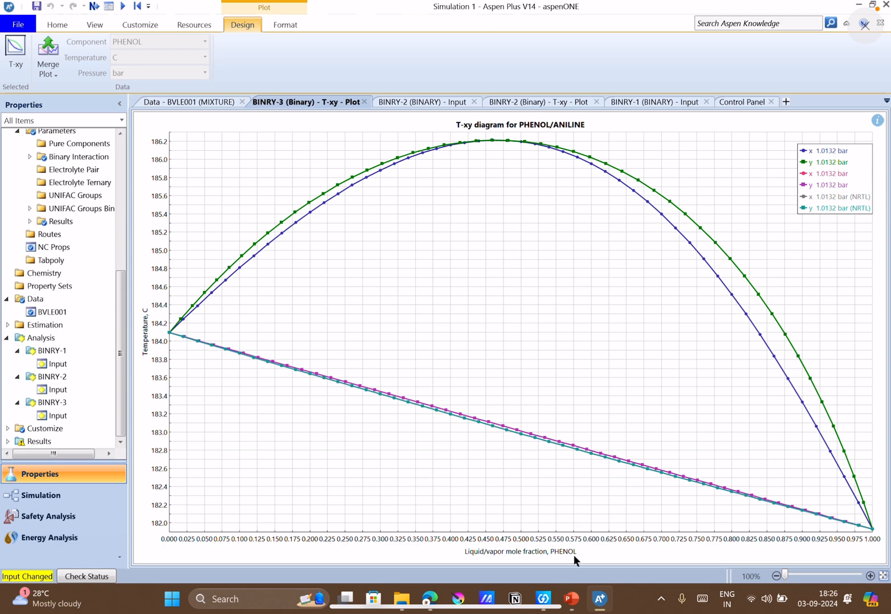
pyautogui.click(571, 599)
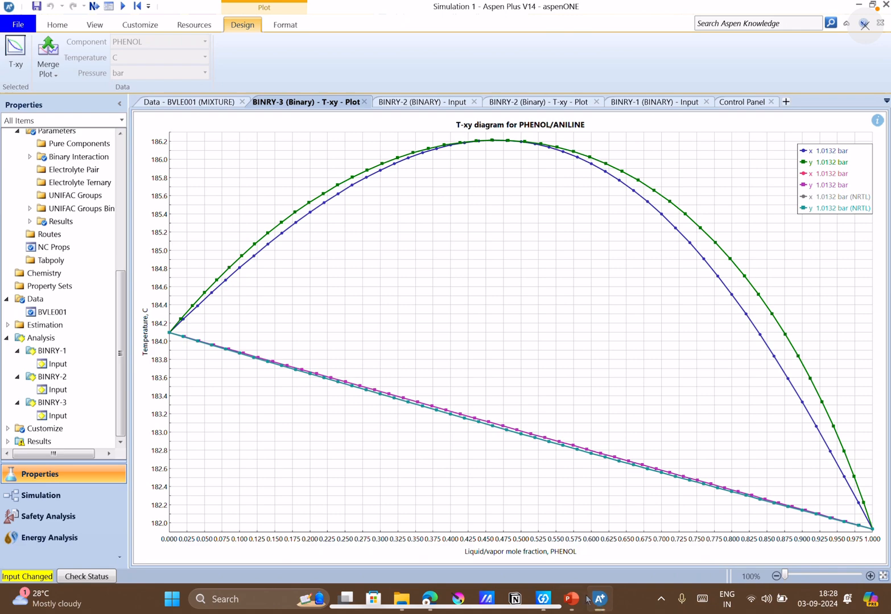
# Switch to the Google Meet call in the browser and stop presenting the screen.
pyautogui.click(571, 598)
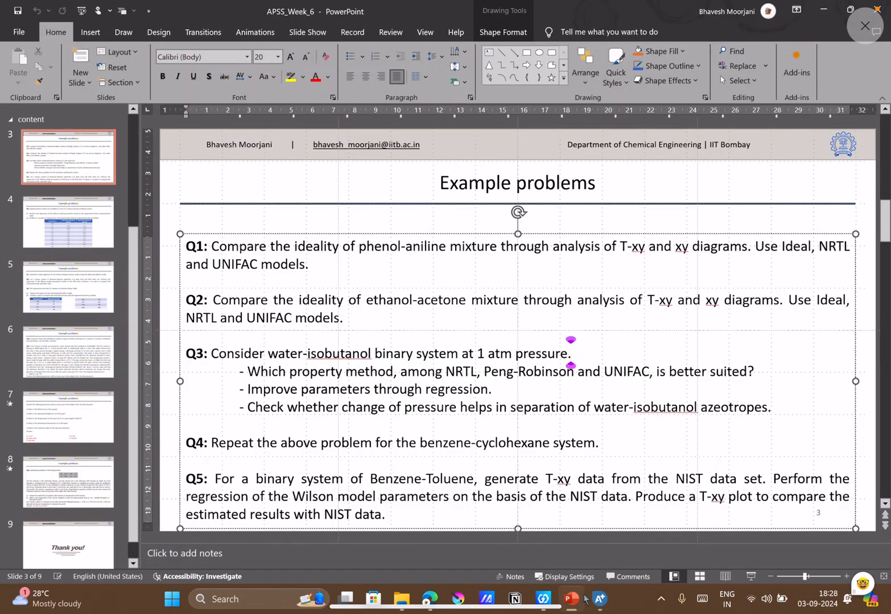
pyautogui.click(434, 599)
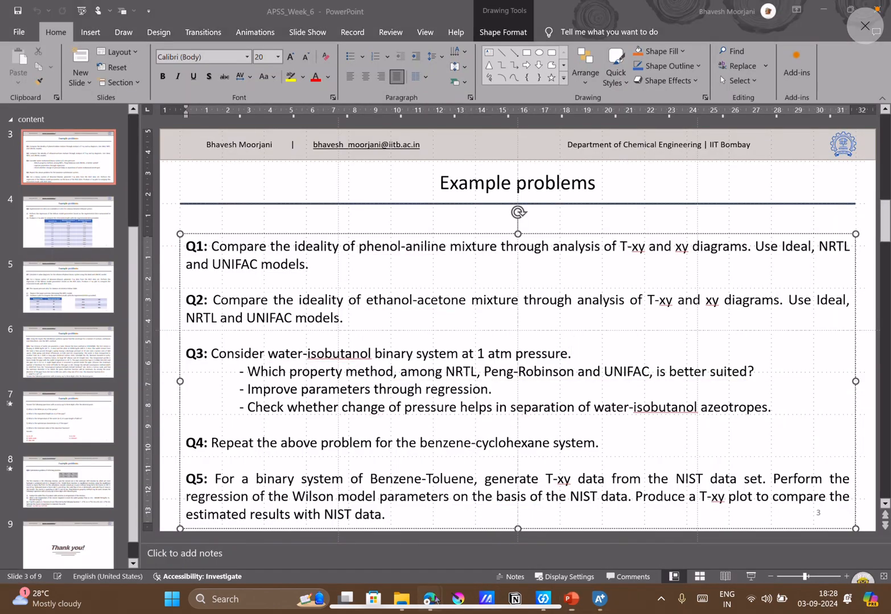
pyautogui.click(405, 555)
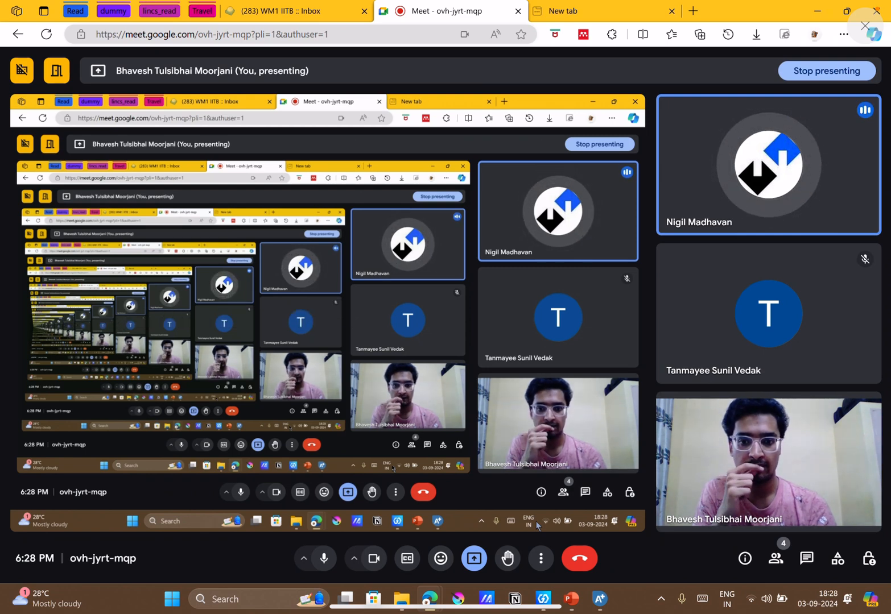
pyautogui.click(475, 558)
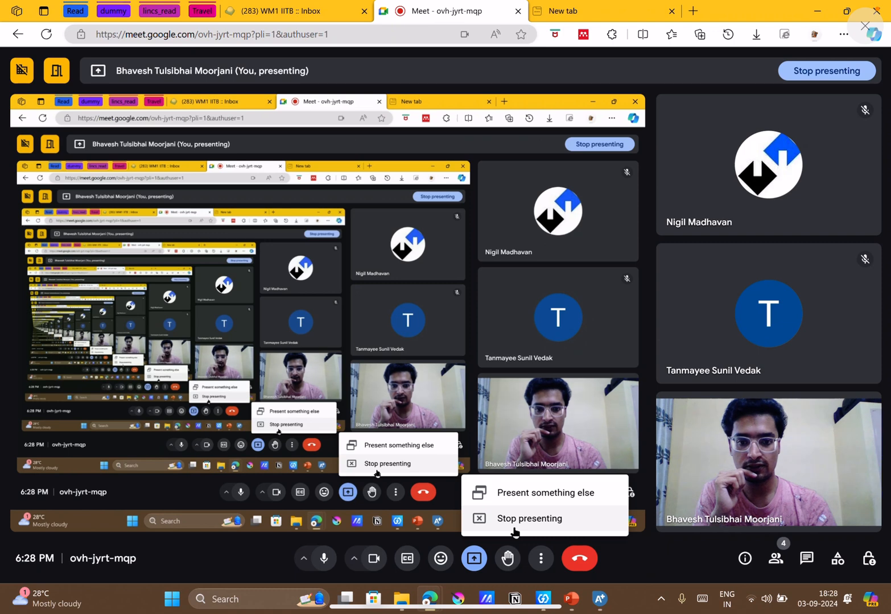
pyautogui.click(515, 529)
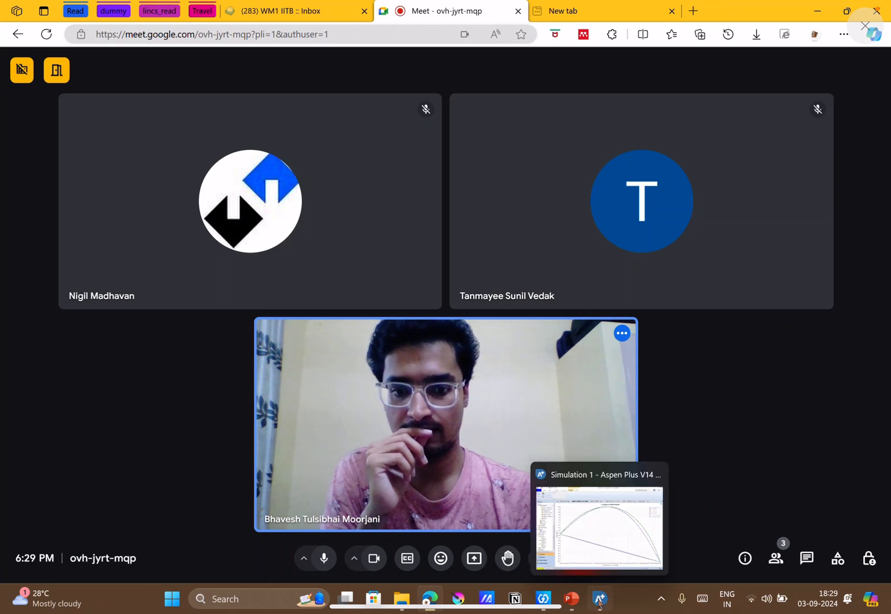
# Review the Q3 water-isobutanol problem on the PowerPoint slide alongside the presentation shared in Google Meet.
pyautogui.moveTo(572, 600)
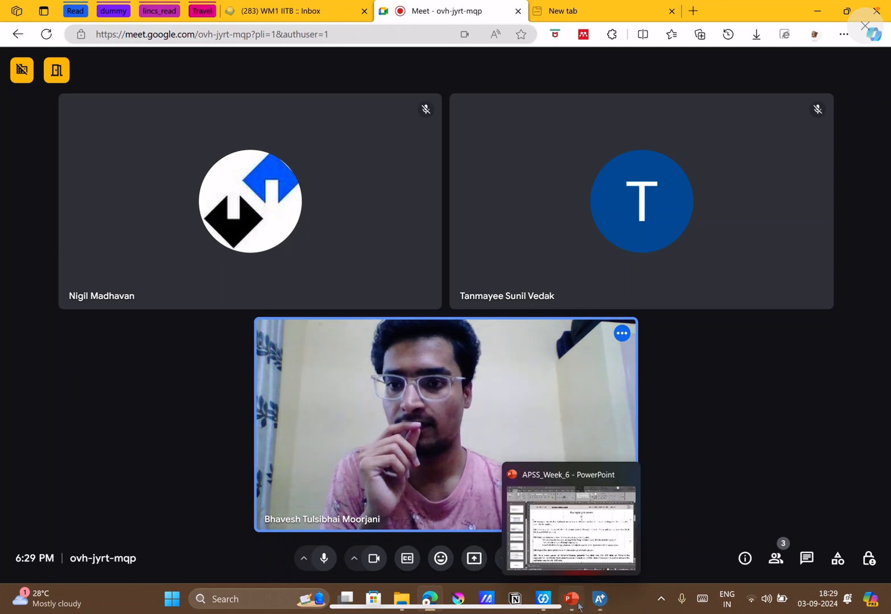
pyautogui.click(572, 600)
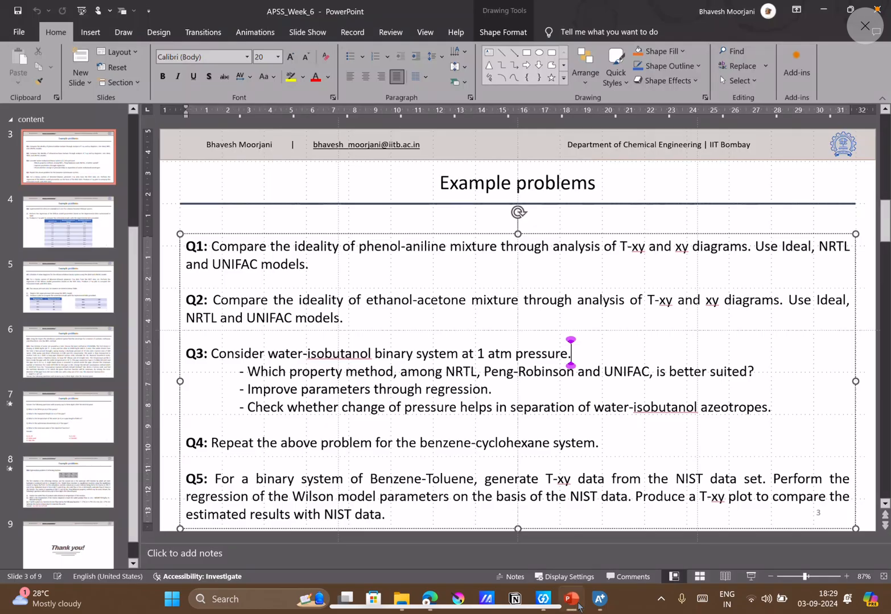
pyautogui.click(823, 17)
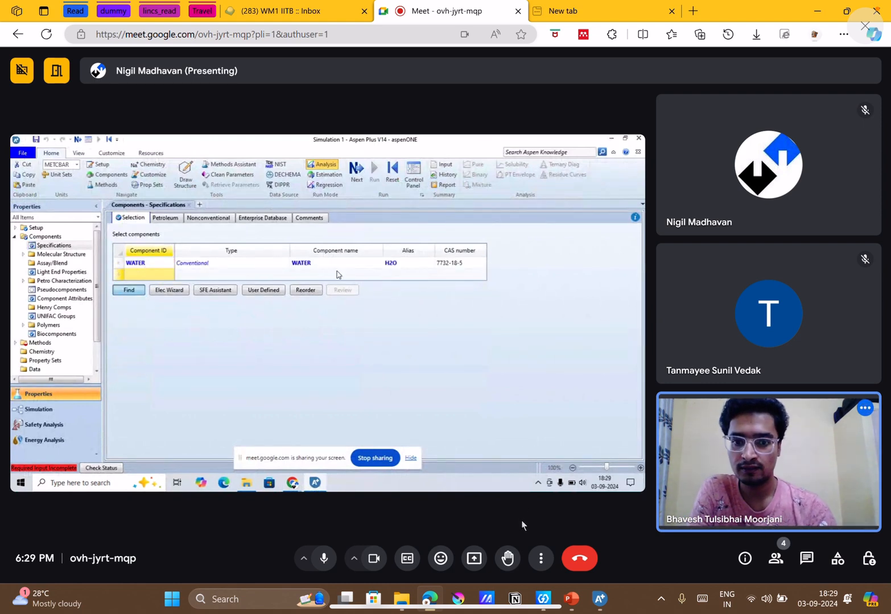
pyautogui.click(571, 600)
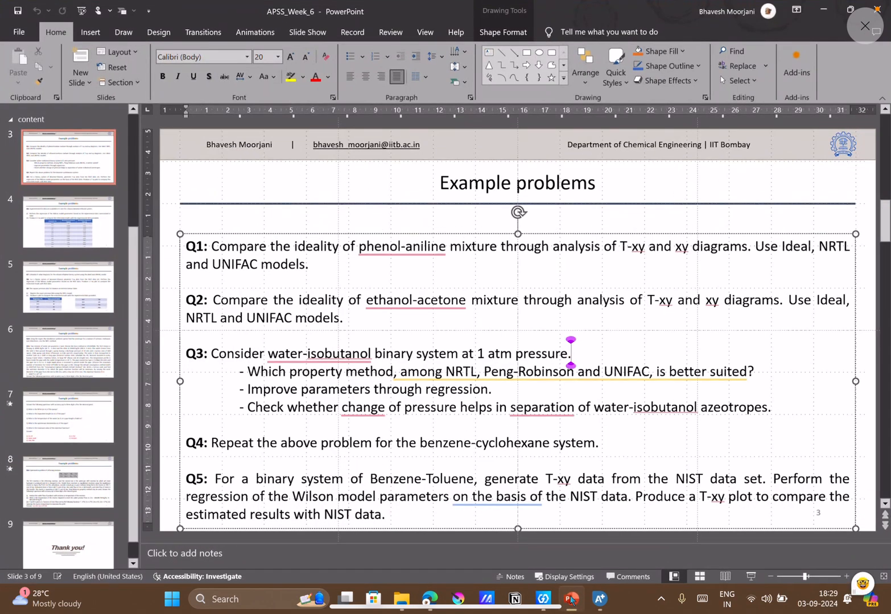
pyautogui.click(570, 600)
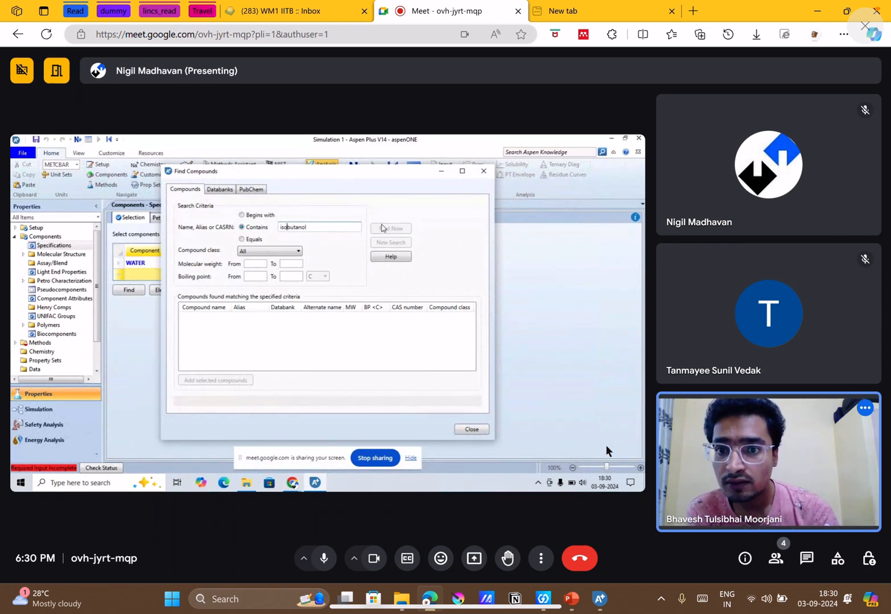
pyautogui.click(581, 601)
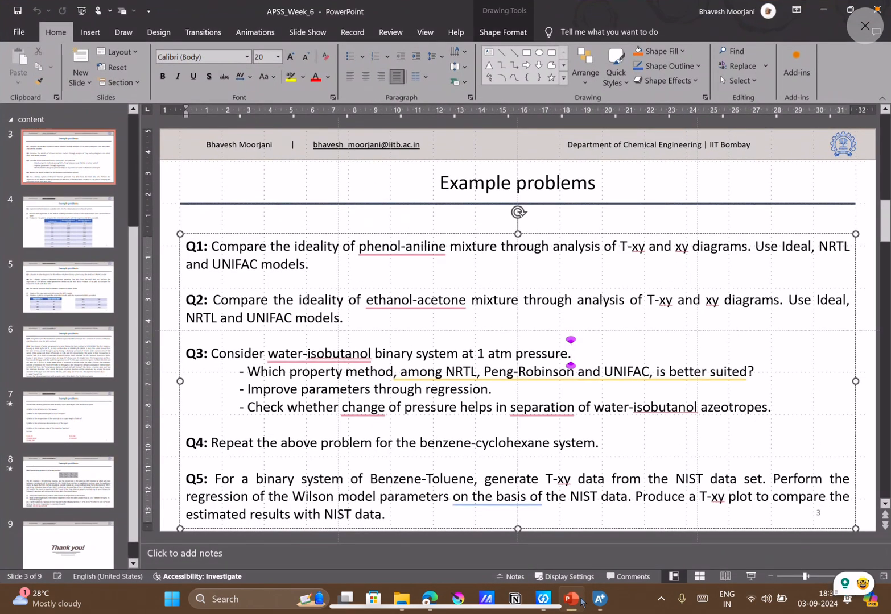
pyautogui.click(581, 602)
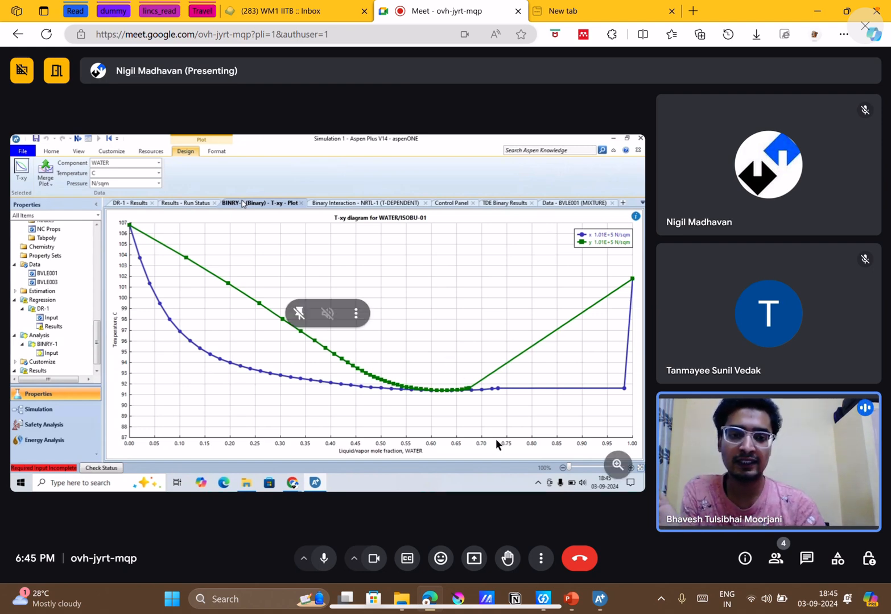
pyautogui.click(572, 599)
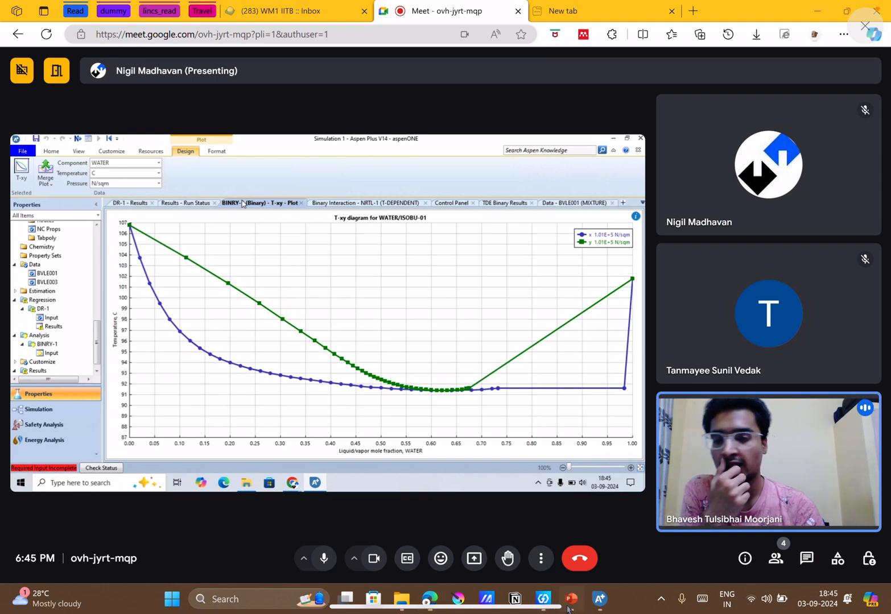
pyautogui.click(408, 371)
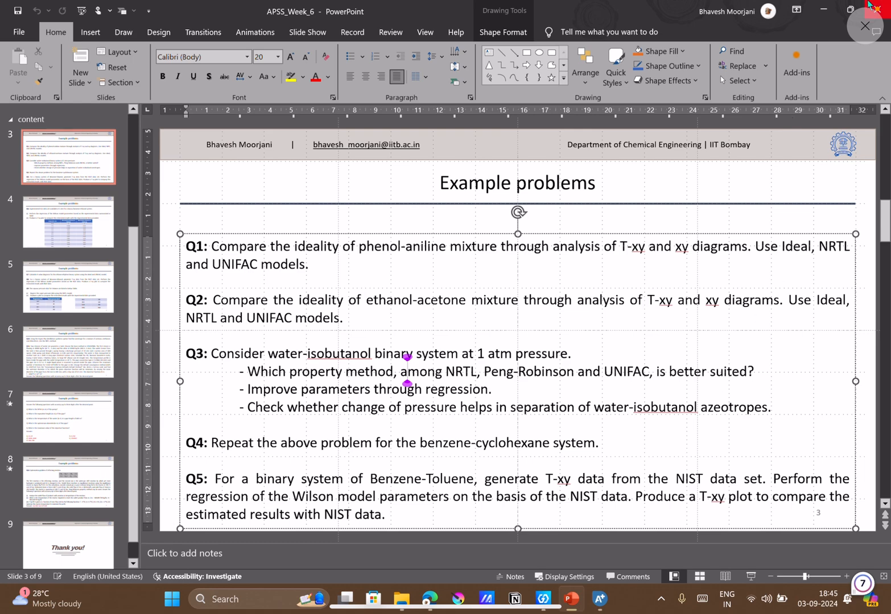
pyautogui.click(830, 4)
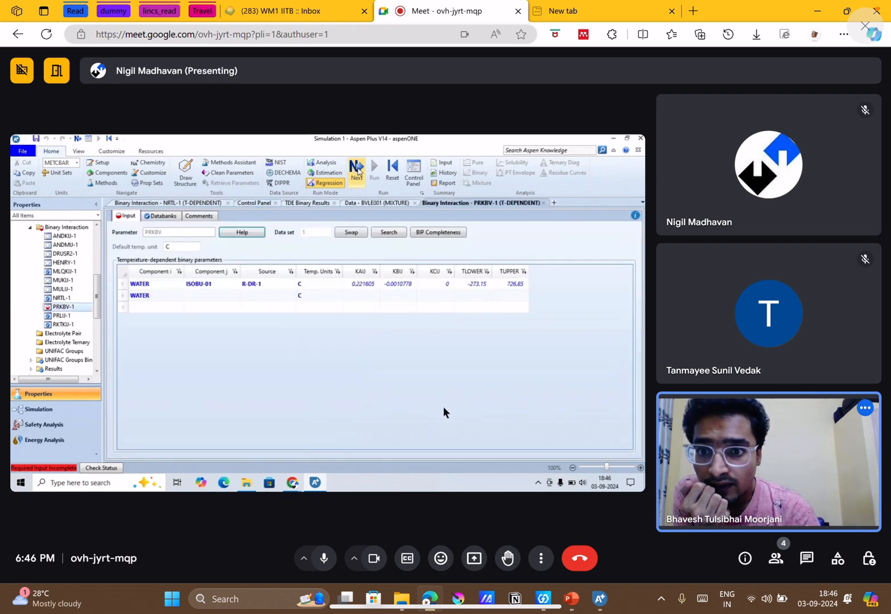
pyautogui.moveTo(349, 294)
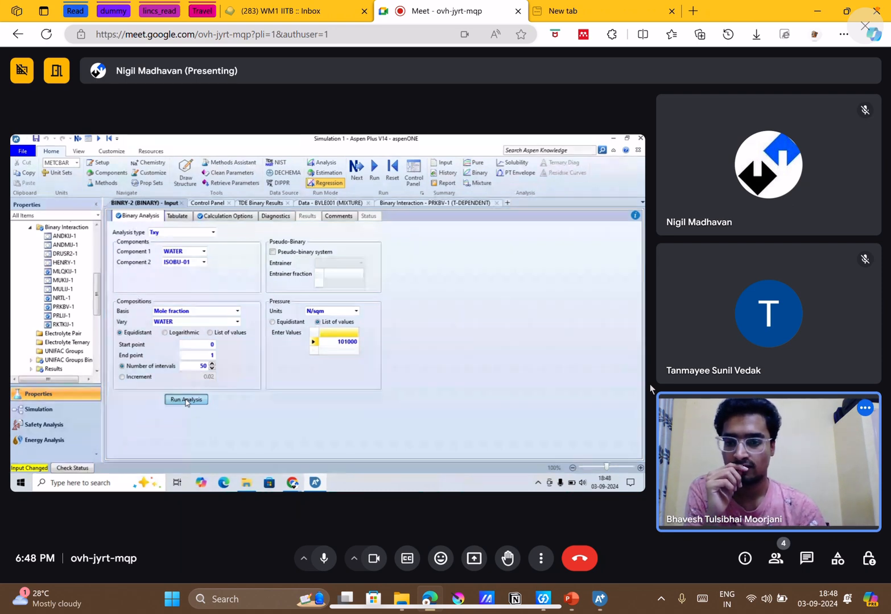
pyautogui.moveTo(623, 381)
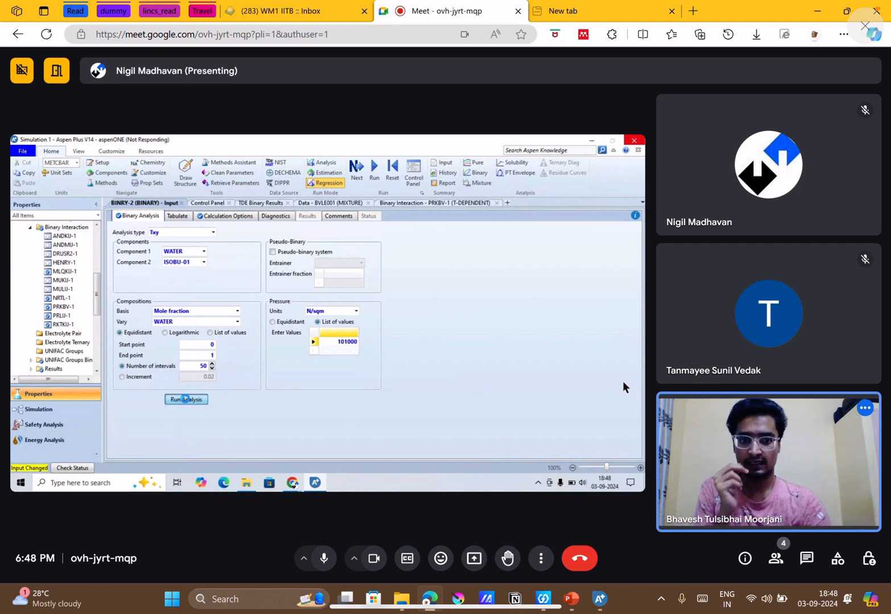
pyautogui.click(608, 595)
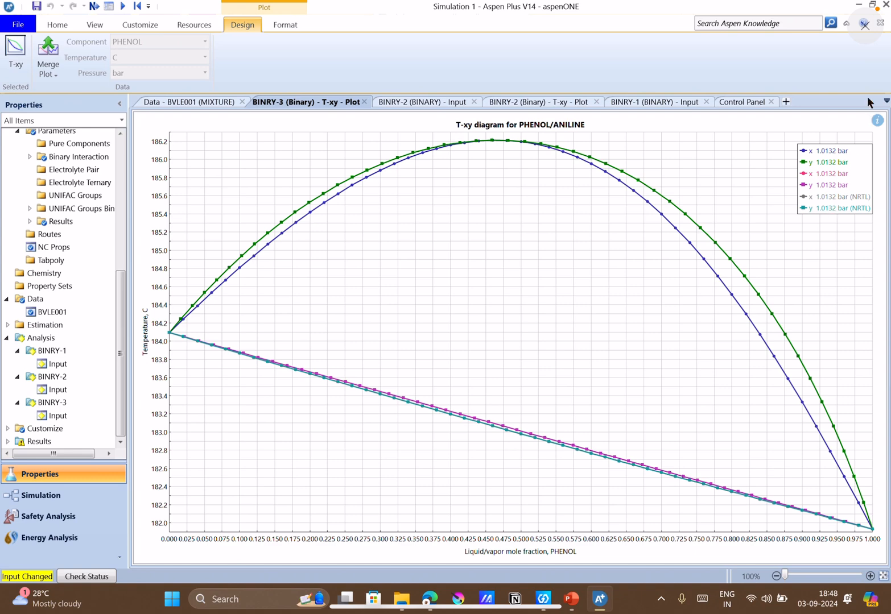
pyautogui.click(859, 5)
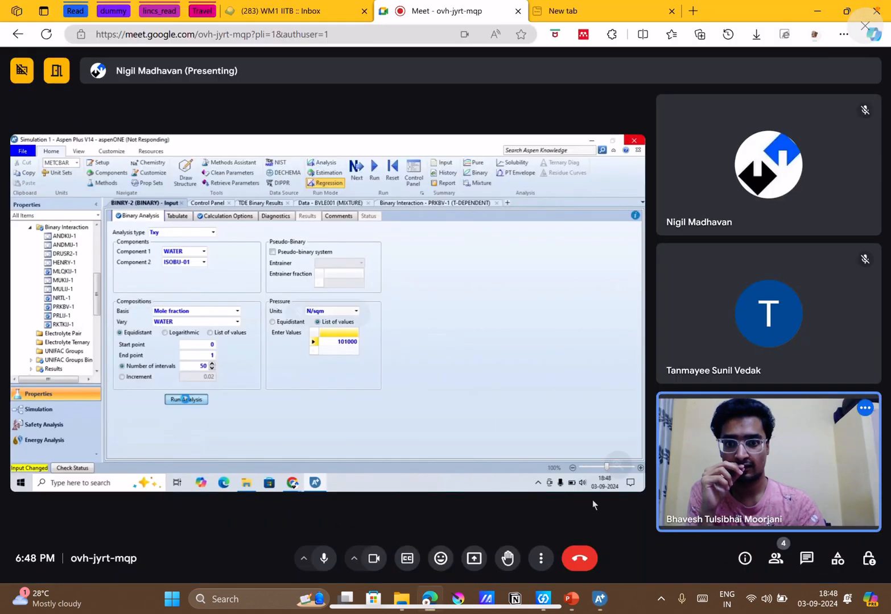
# Switch to PowerPoint, look over the Q7 to Q9 problems on slide 5, and return to the Google Meet call.
pyautogui.moveTo(588, 604)
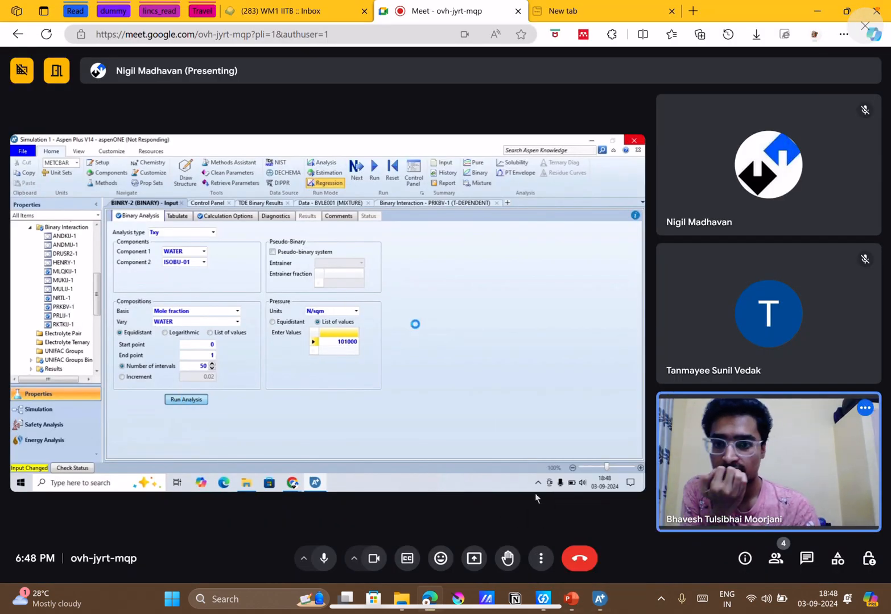
pyautogui.click(570, 604)
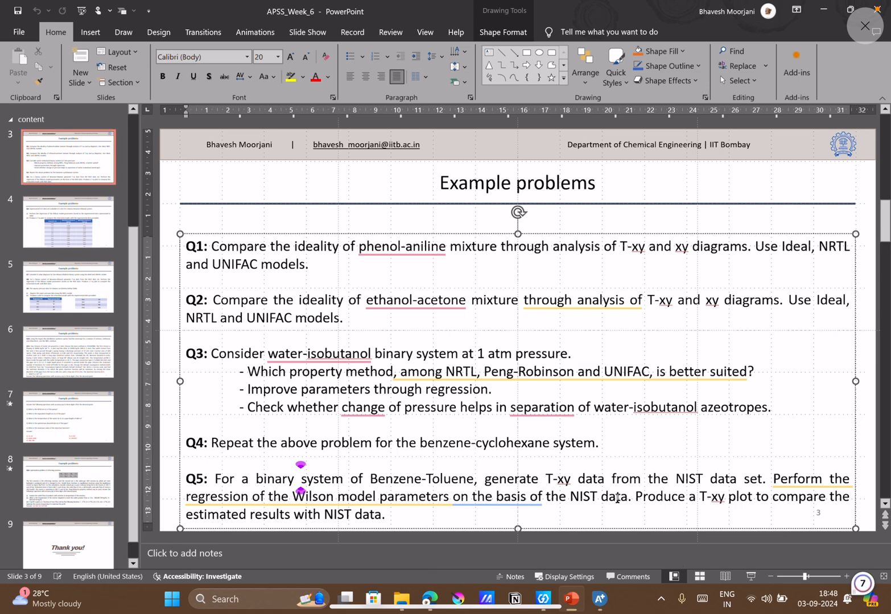
pyautogui.click(85, 400)
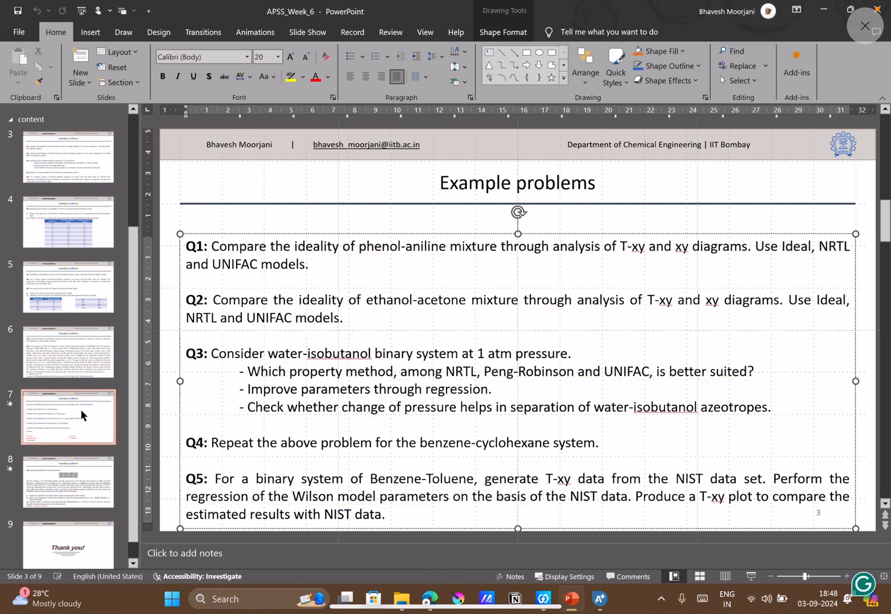
pyautogui.click(85, 360)
pyautogui.click(66, 294)
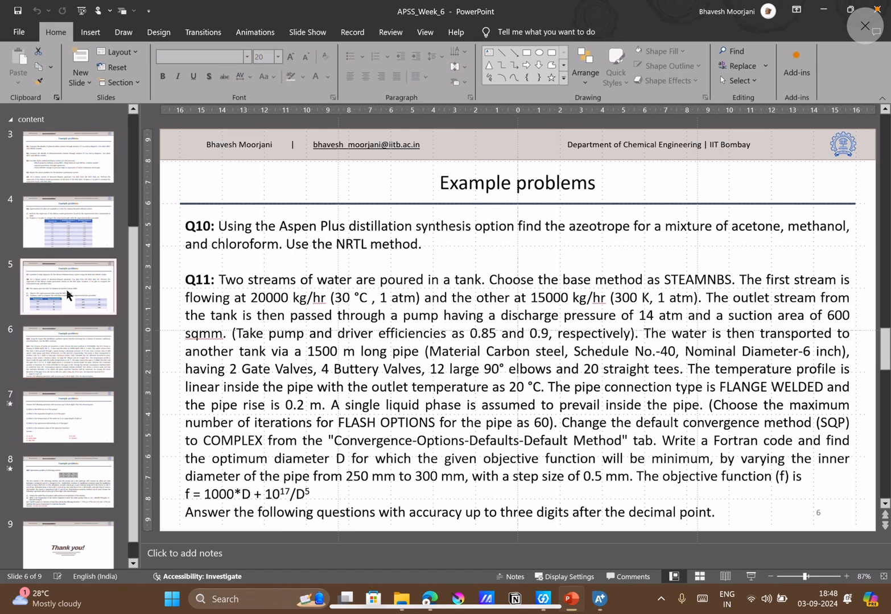
pyautogui.click(824, 10)
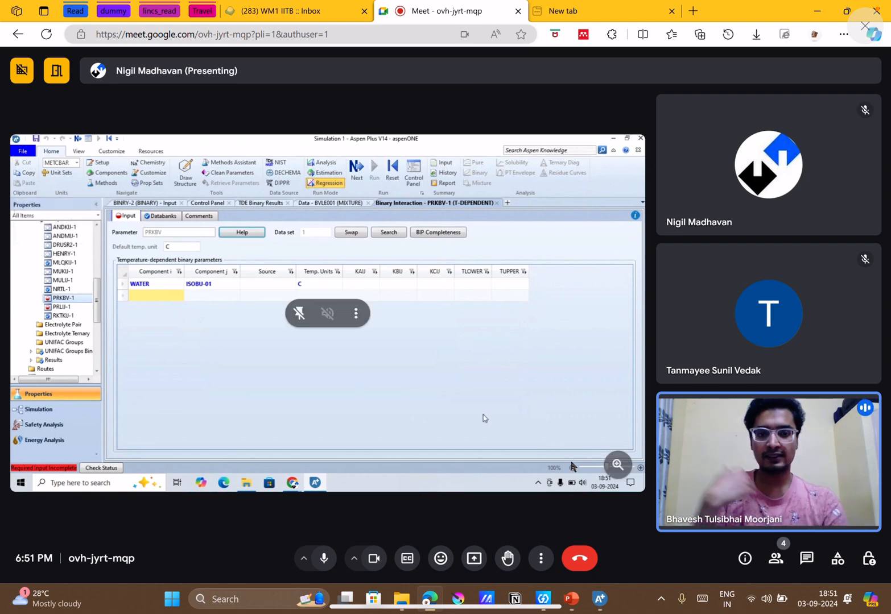
# Bring the PowerPoint deck back to slide 3 with problems Q1 to Q5, and return to the Google Meet call.
pyautogui.click(573, 599)
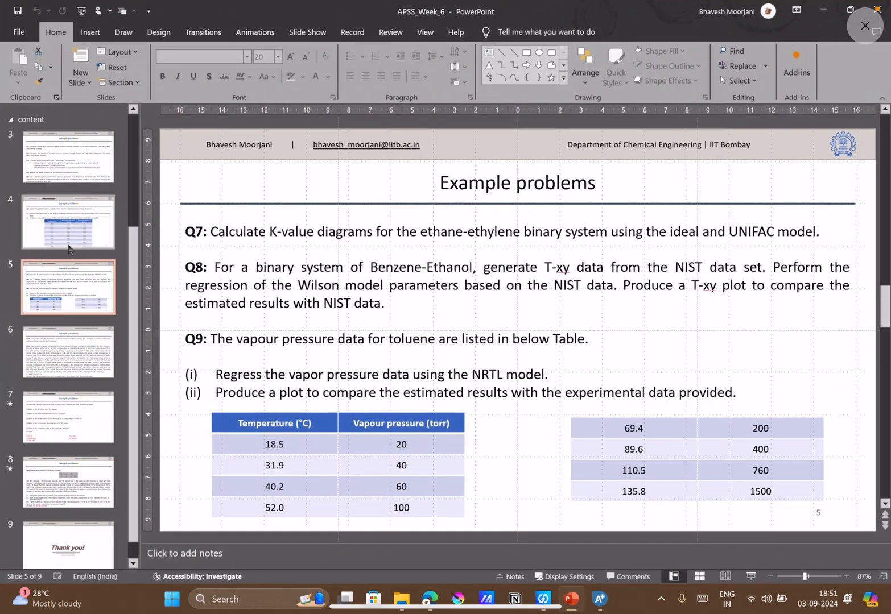
pyautogui.click(66, 171)
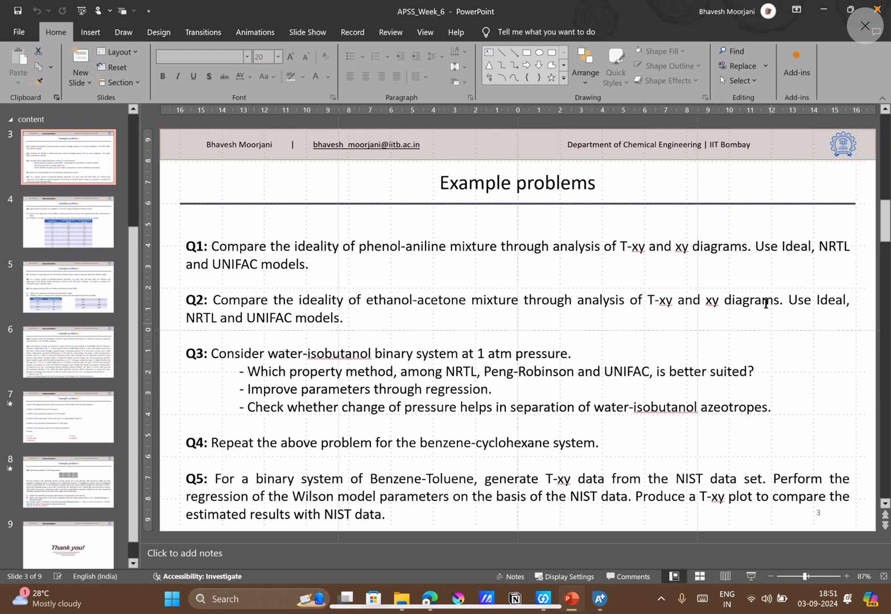
pyautogui.click(824, 9)
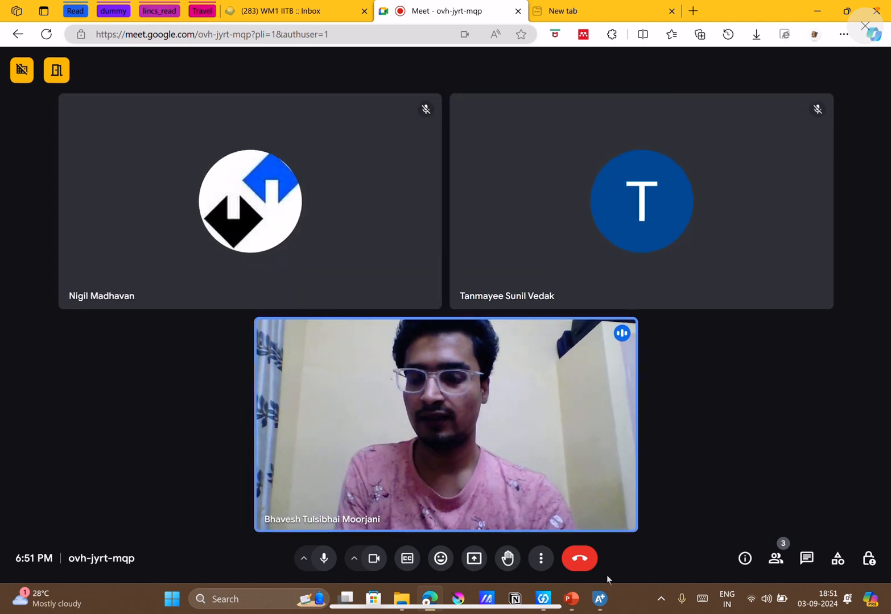
# Present the entire screen in the Google Meet call and hide the sharing notice.
pyautogui.click(476, 566)
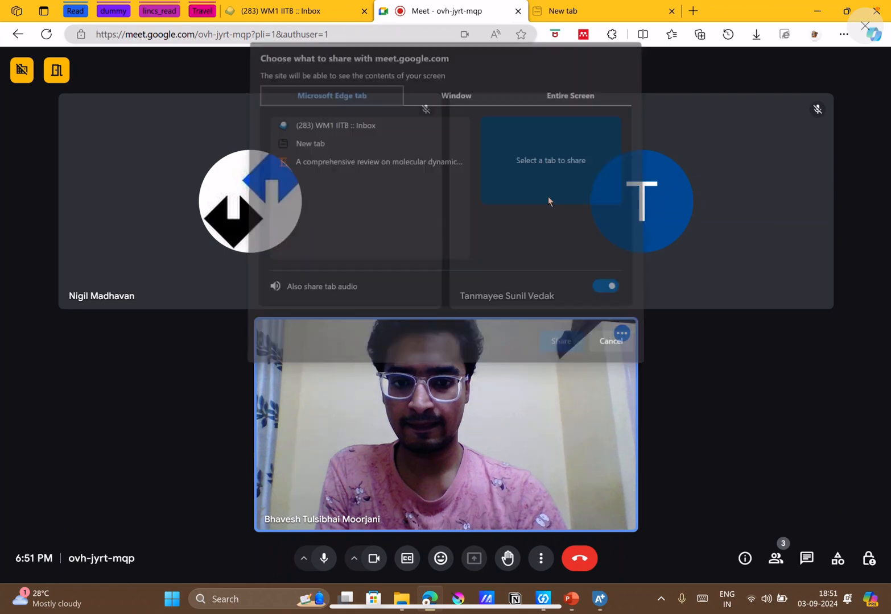
pyautogui.click(591, 94)
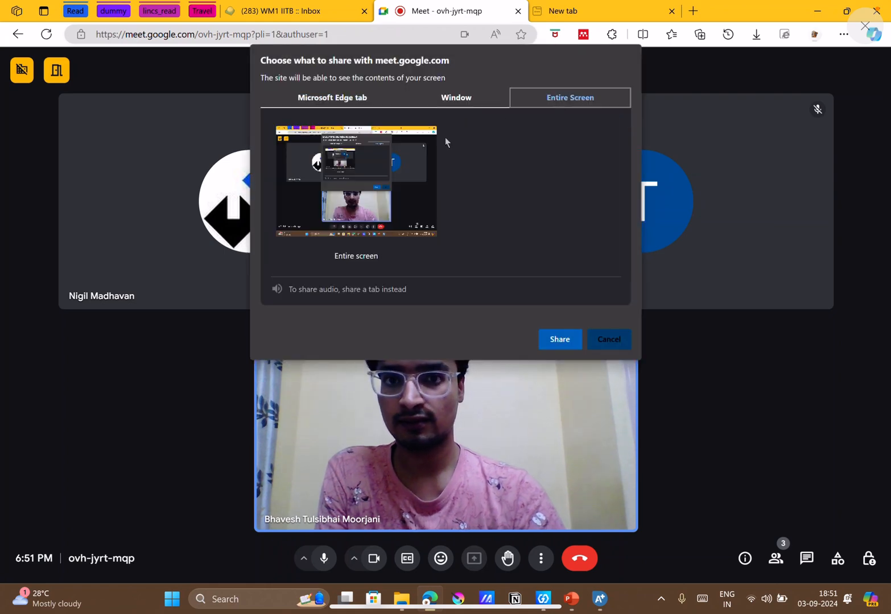
pyautogui.click(393, 160)
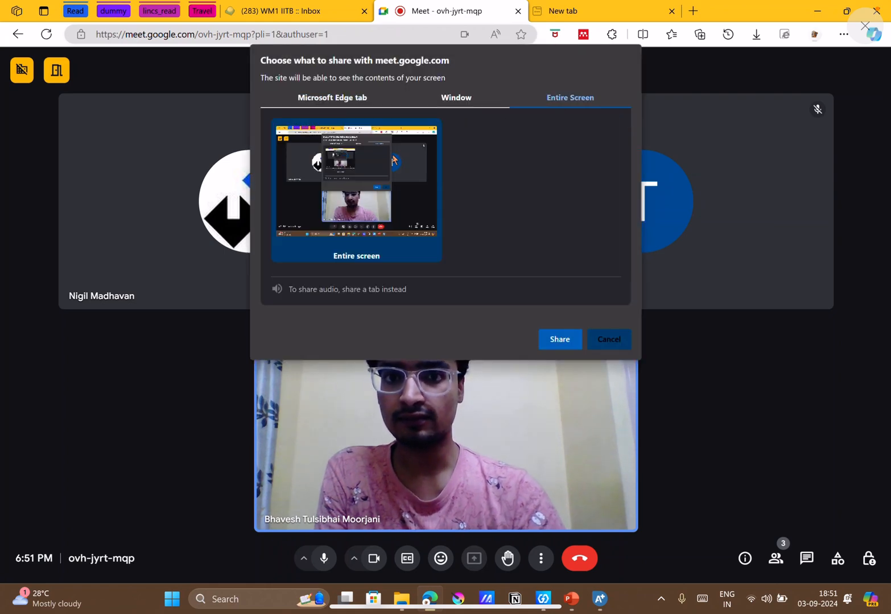
pyautogui.click(553, 343)
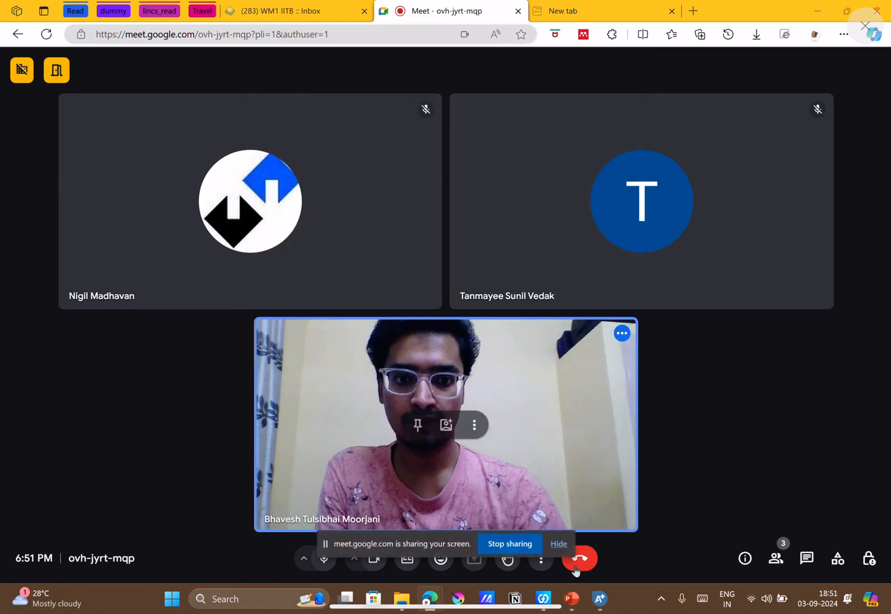
pyautogui.click(558, 544)
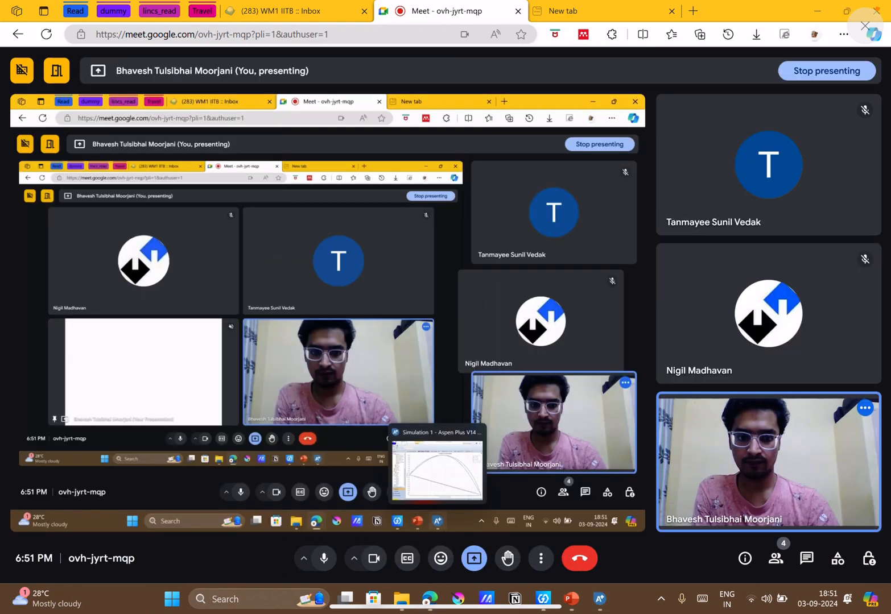
# Switch to Aspen Plus and start a new simulation without saving the changes to Simulation 1.
pyautogui.click(599, 599)
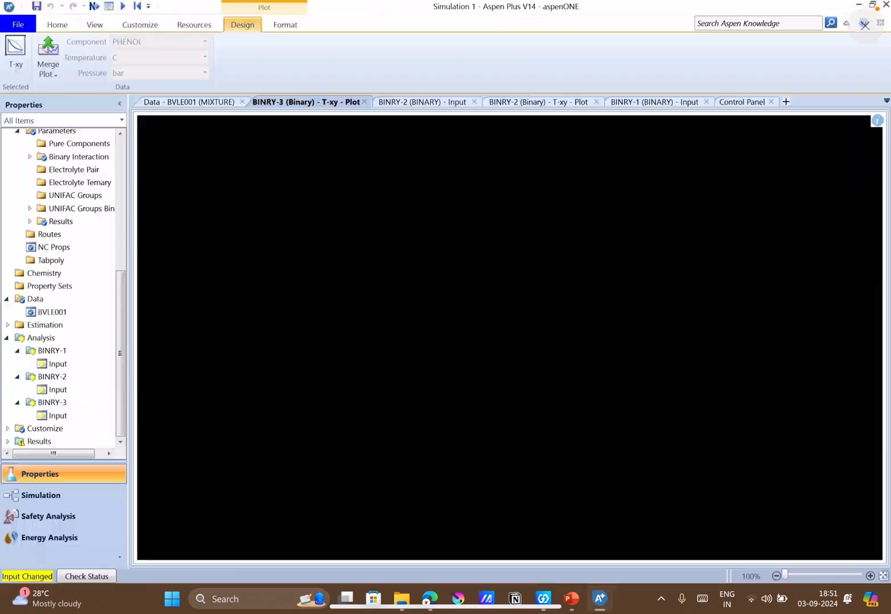
pyautogui.click(19, 26)
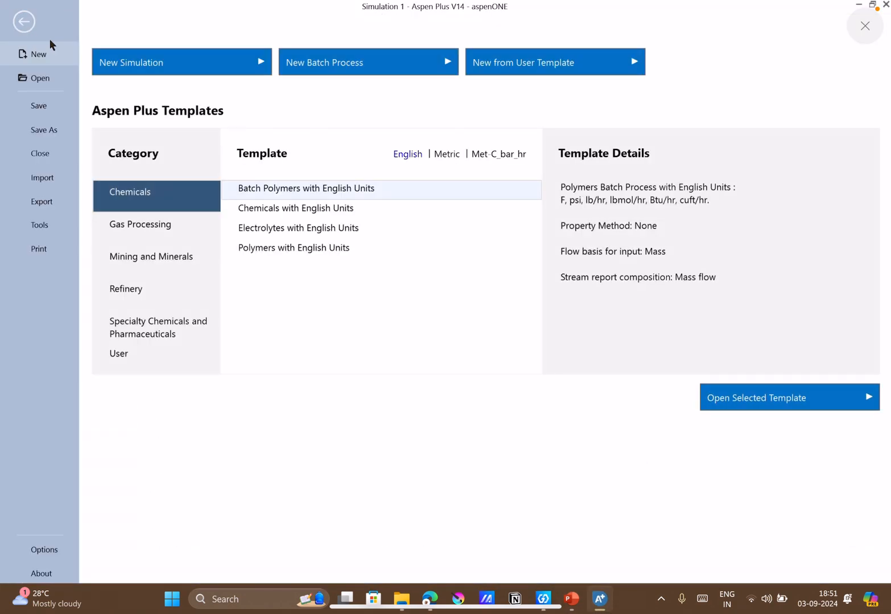
pyautogui.click(118, 62)
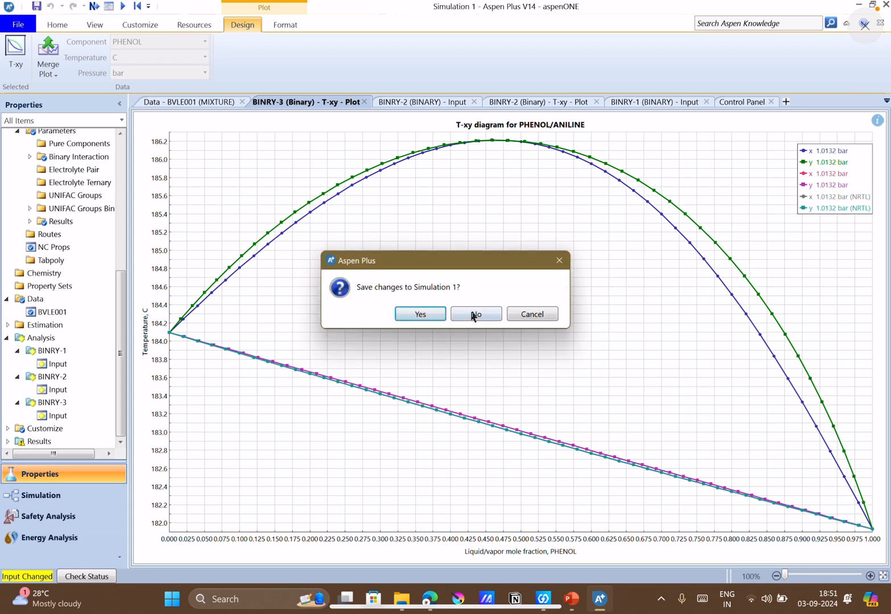
pyautogui.click(472, 315)
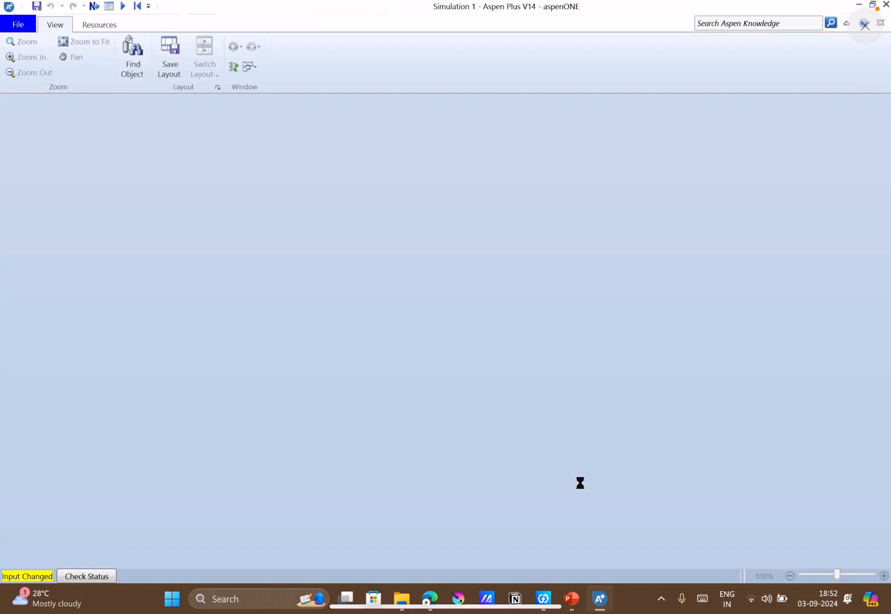
# Check the example problems on slide 3 in PowerPoint while Aspen Plus prepares the new simulation.
pyautogui.click(579, 600)
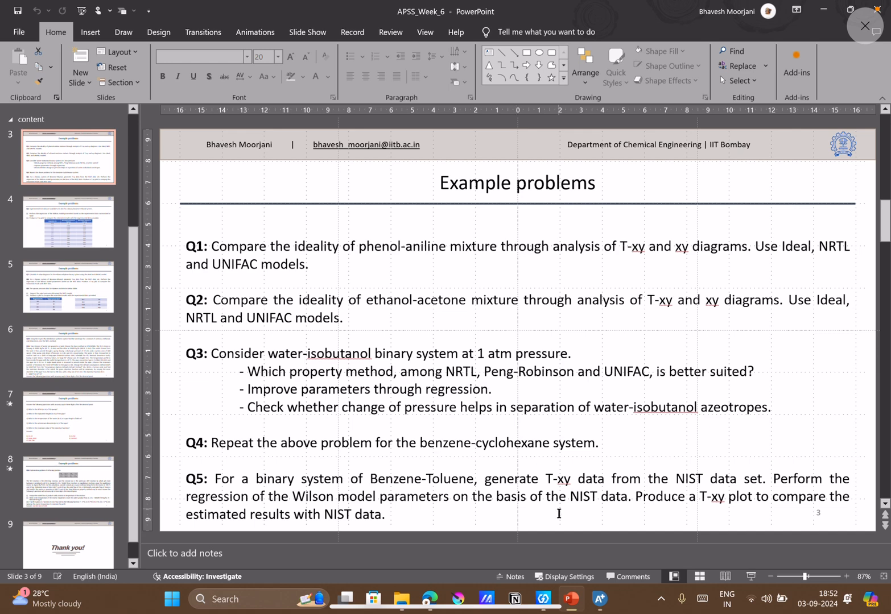
pyautogui.click(598, 599)
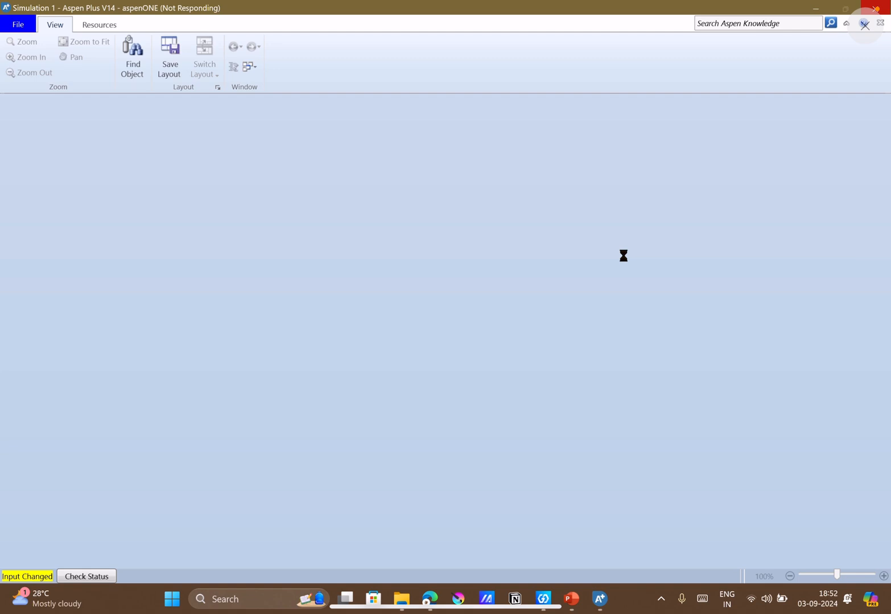
pyautogui.click(815, 11)
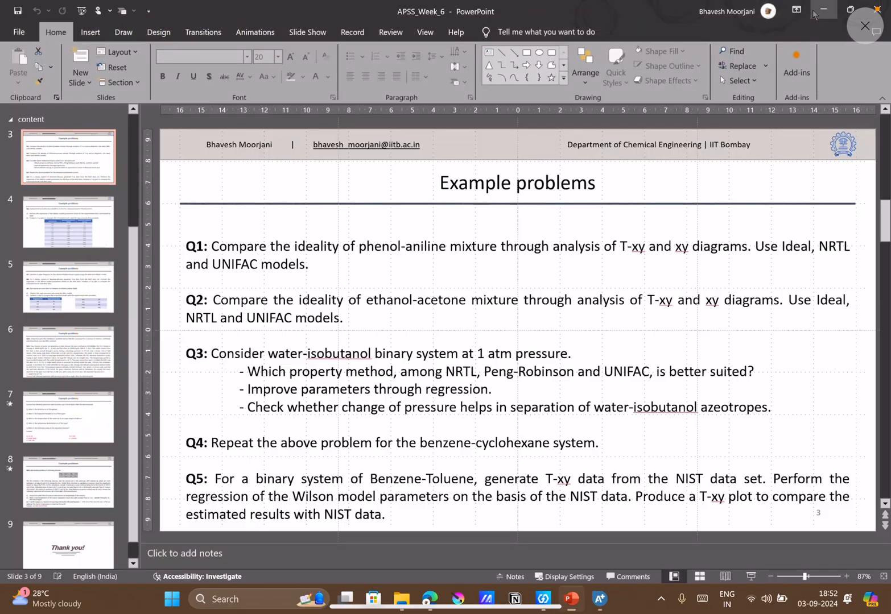
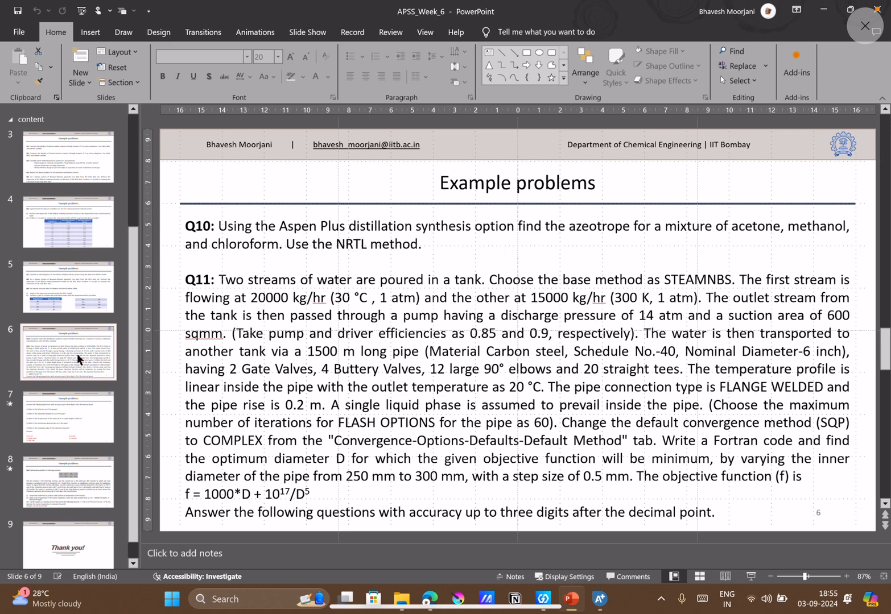
# Read problems Q7 to Q9 on slide 5 in PowerPoint, and return to the new simulation in Aspen Plus.
pyautogui.press('Down')
pyautogui.press('Down')
pyautogui.press('Up')
pyautogui.press('Up')
pyautogui.press('Up')
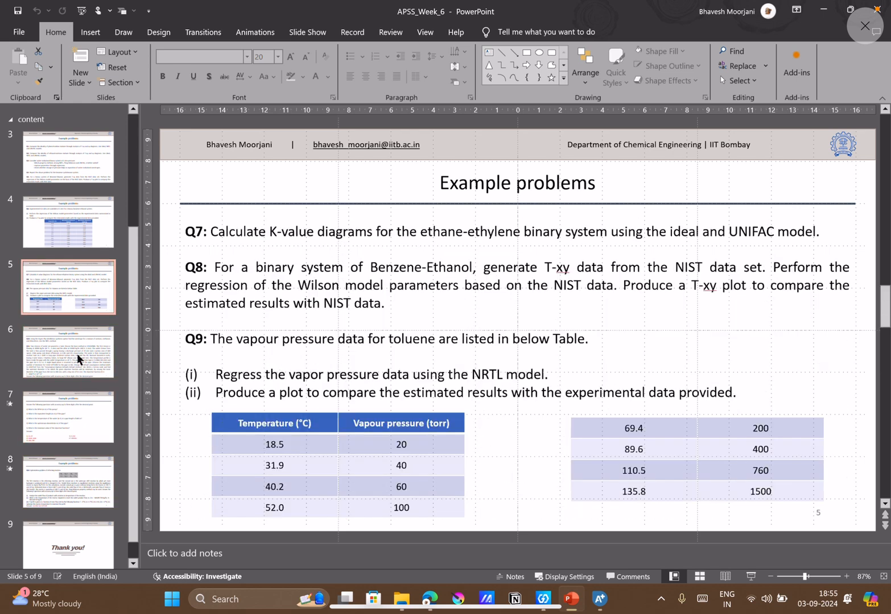
pyautogui.click(605, 603)
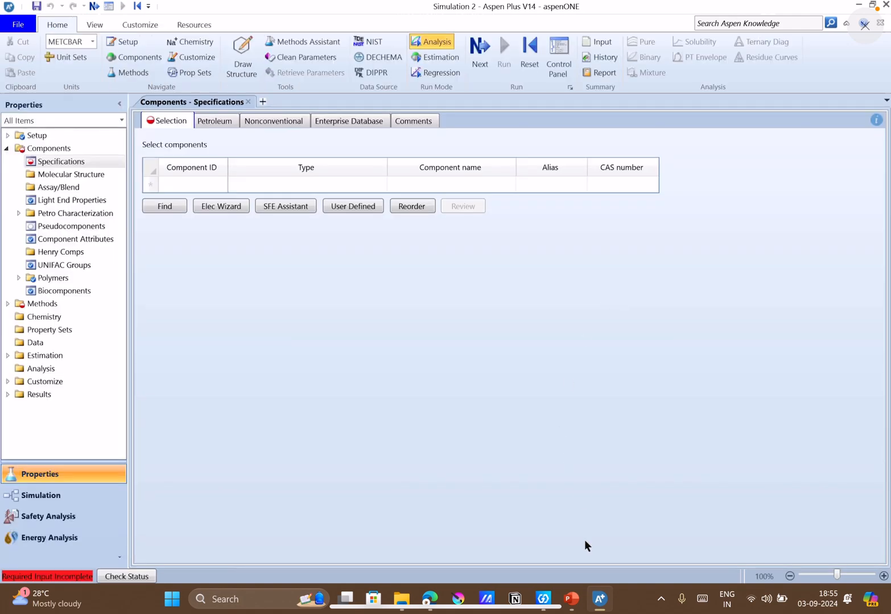
pyautogui.hotkey('alt', 'Tab')
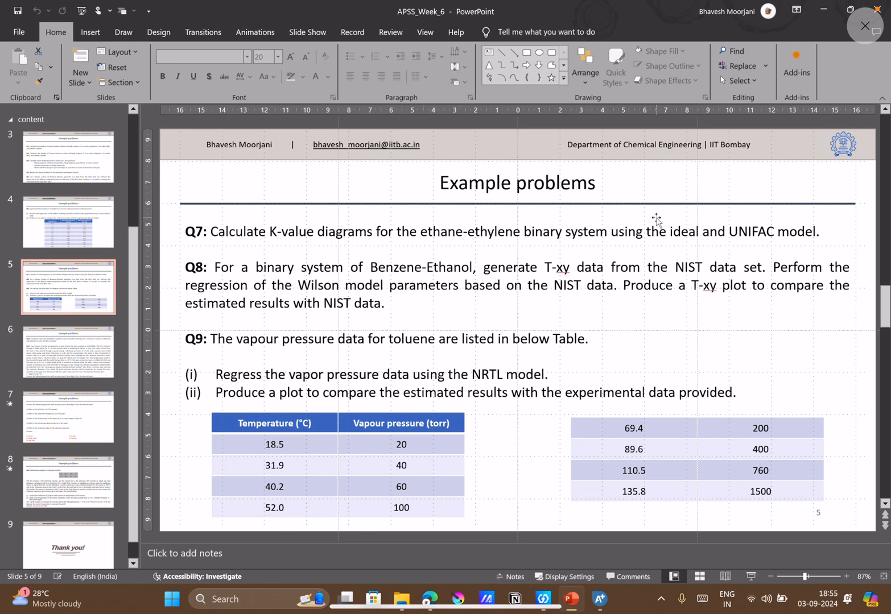
pyautogui.click(600, 600)
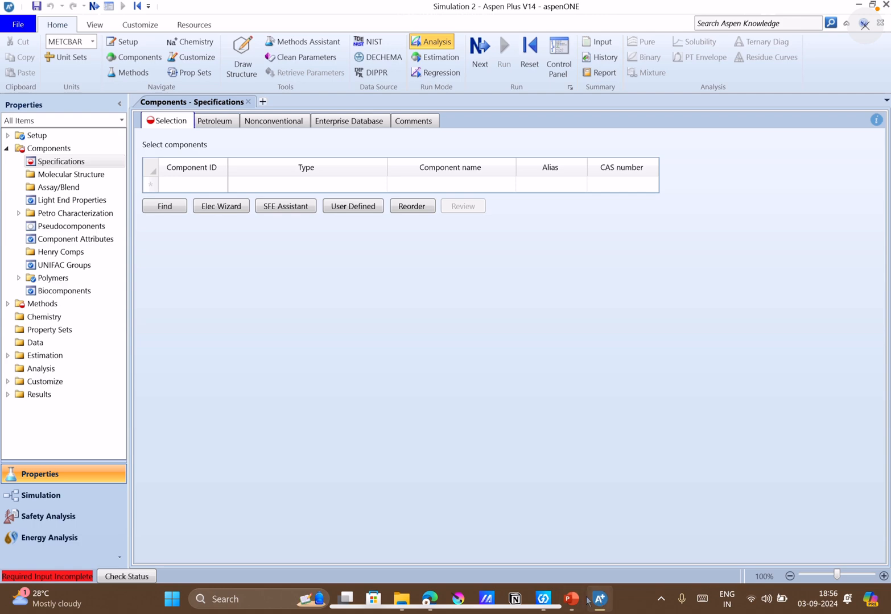
pyautogui.click(571, 598)
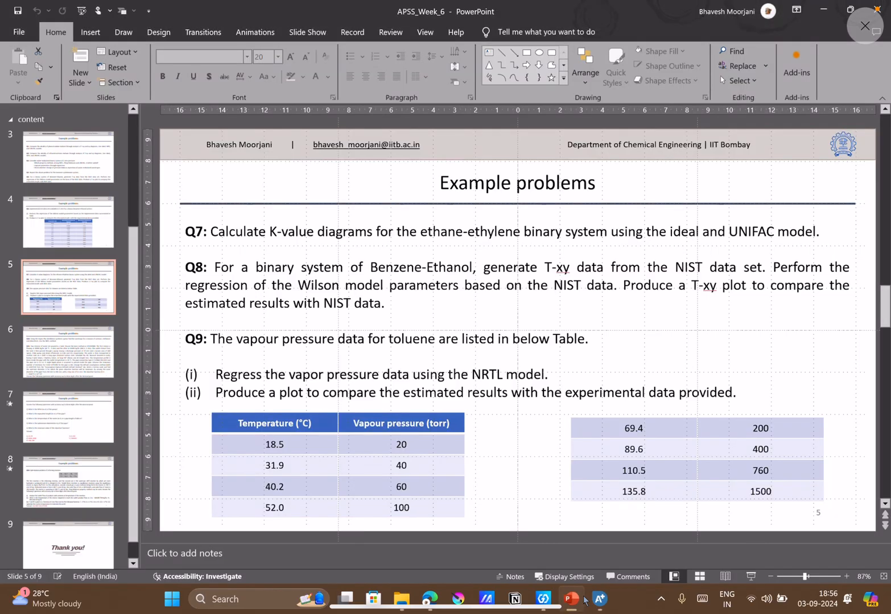
pyautogui.click(598, 599)
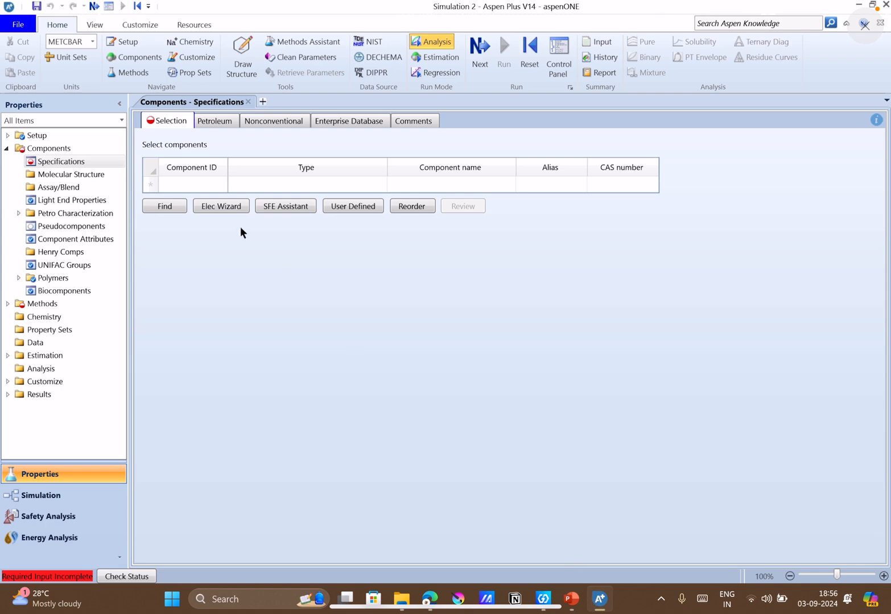
# Add ETHANE as the first component, rereading the Q7 statement in PowerPoint while Aspen Plus processes it.
pyautogui.click(202, 181)
pyautogui.write('ETHANE')
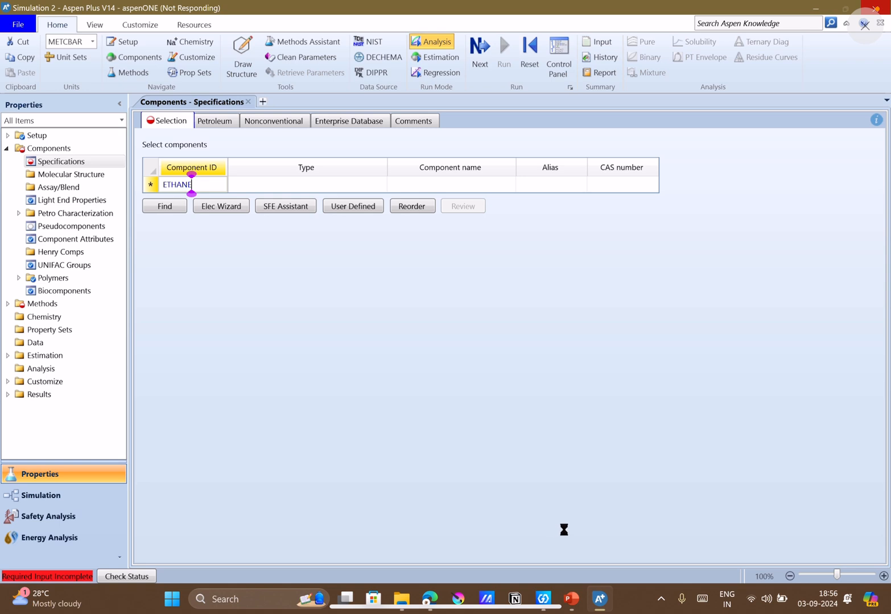
pyautogui.press('fn+f')
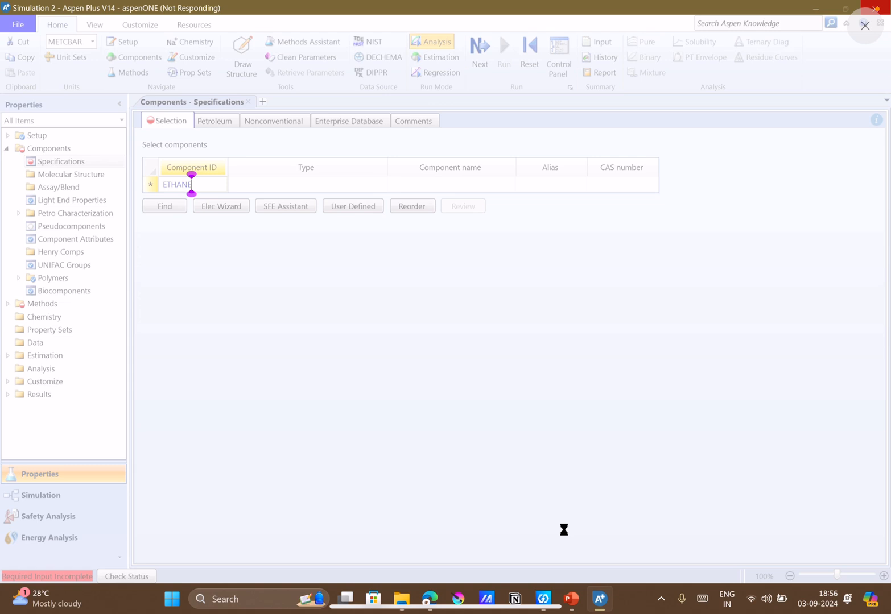
pyautogui.moveTo(575, 601)
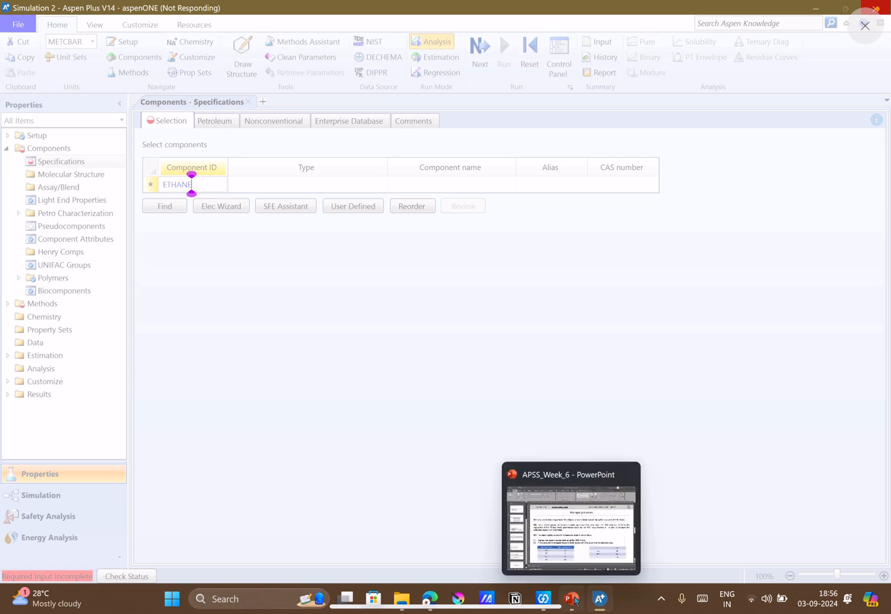
pyautogui.click(574, 600)
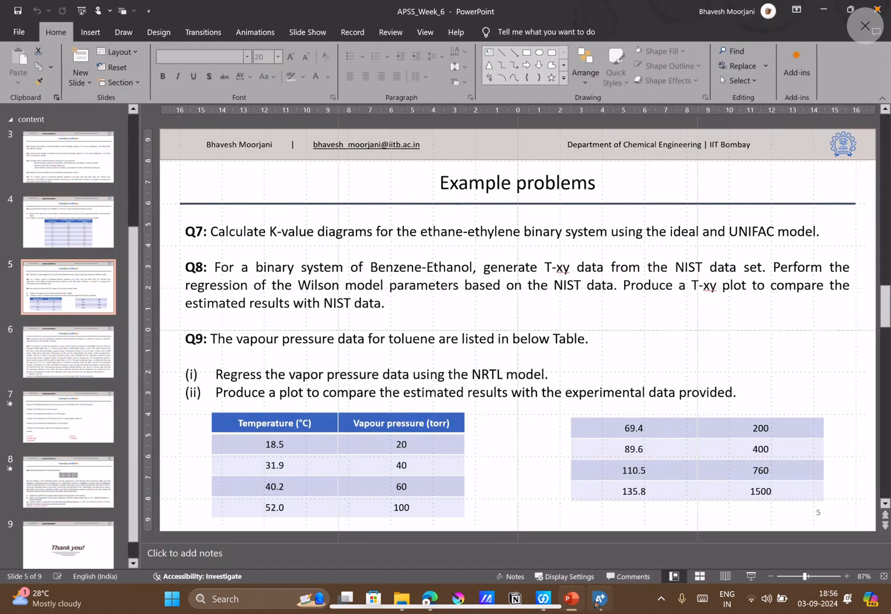
pyautogui.moveTo(599, 607)
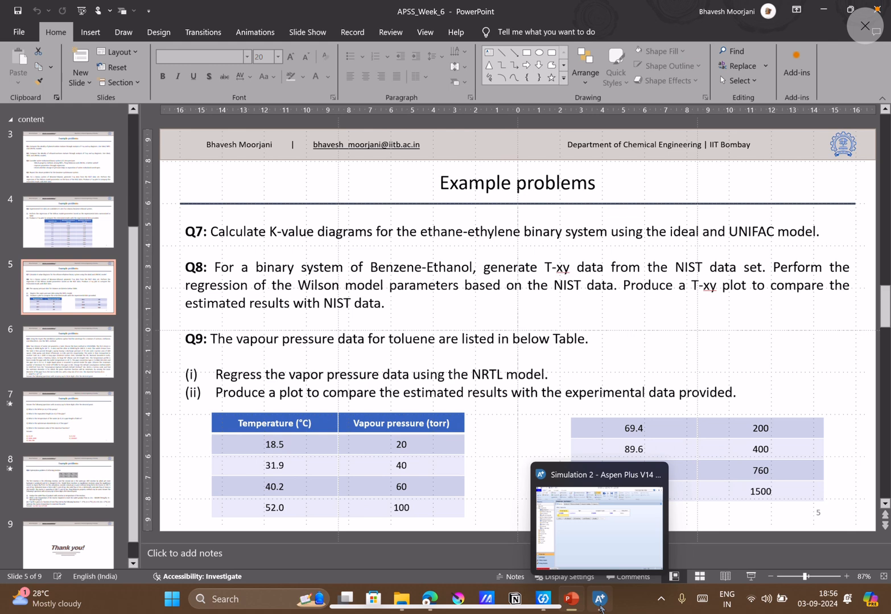
pyautogui.click(600, 606)
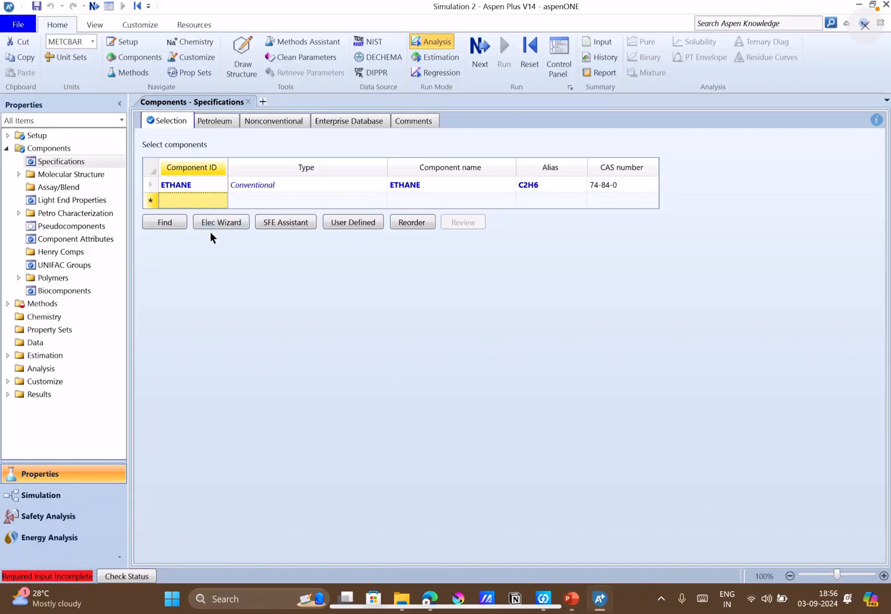
# Add ETHYLENE as the second component below ethane, glancing at the problem slide in PowerPoint.
pyautogui.click(198, 207)
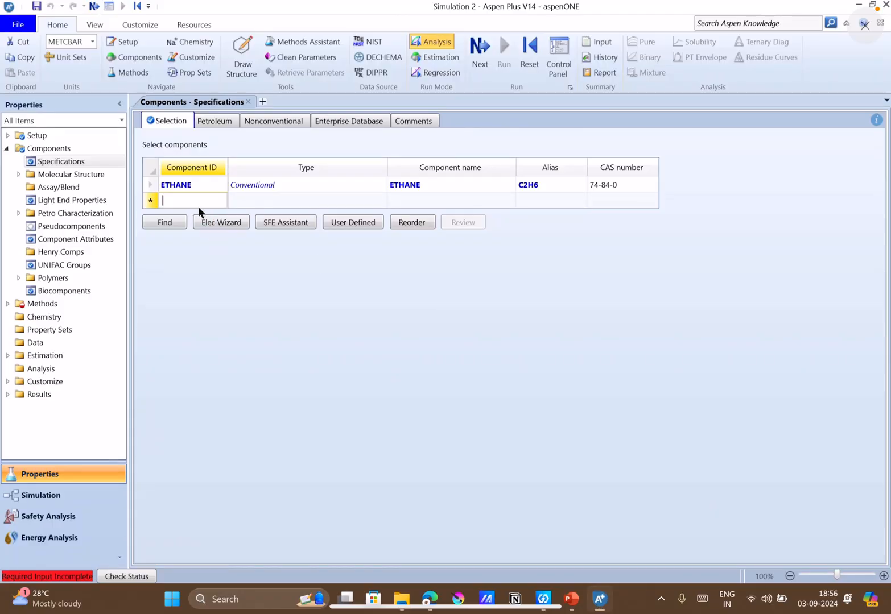
pyautogui.write('ET')
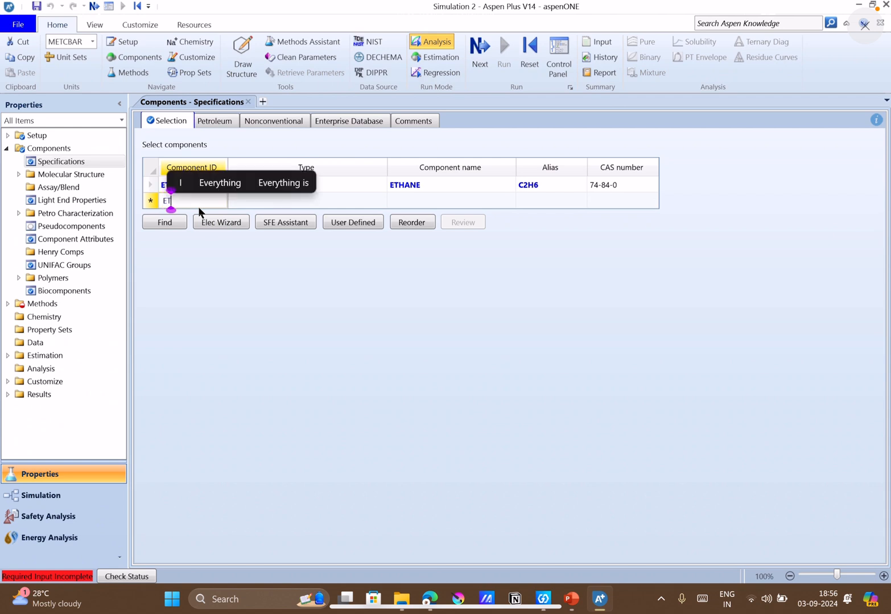
pyautogui.write('HYLENE')
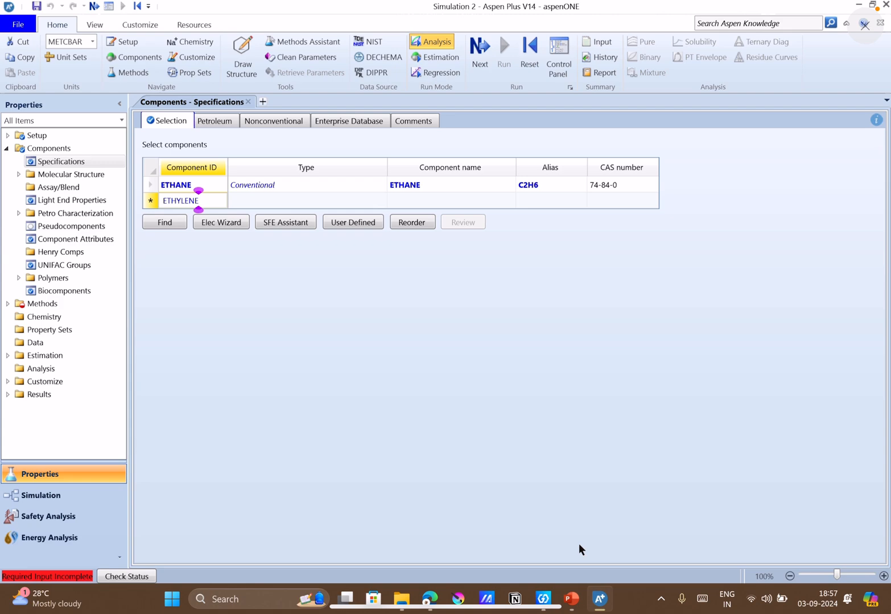
pyautogui.click(575, 606)
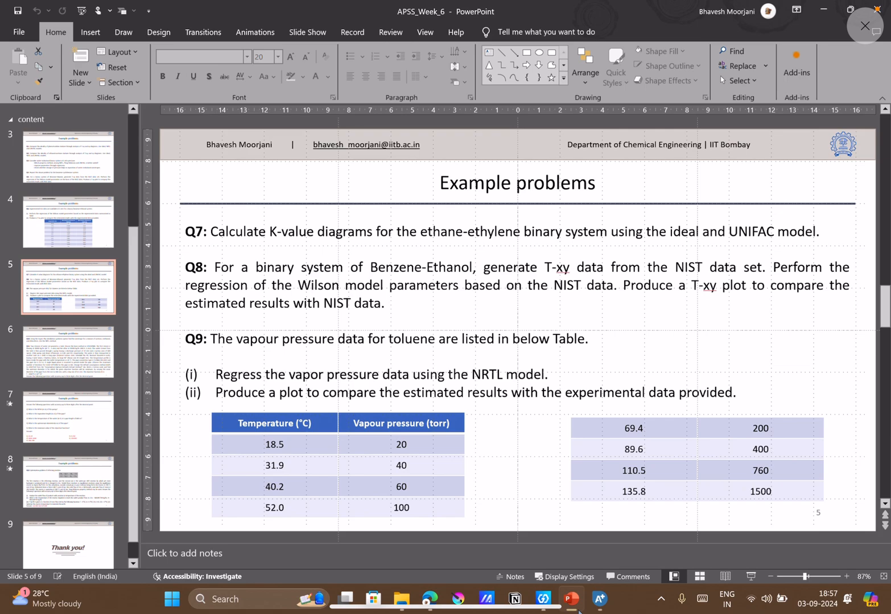
pyautogui.click(578, 610)
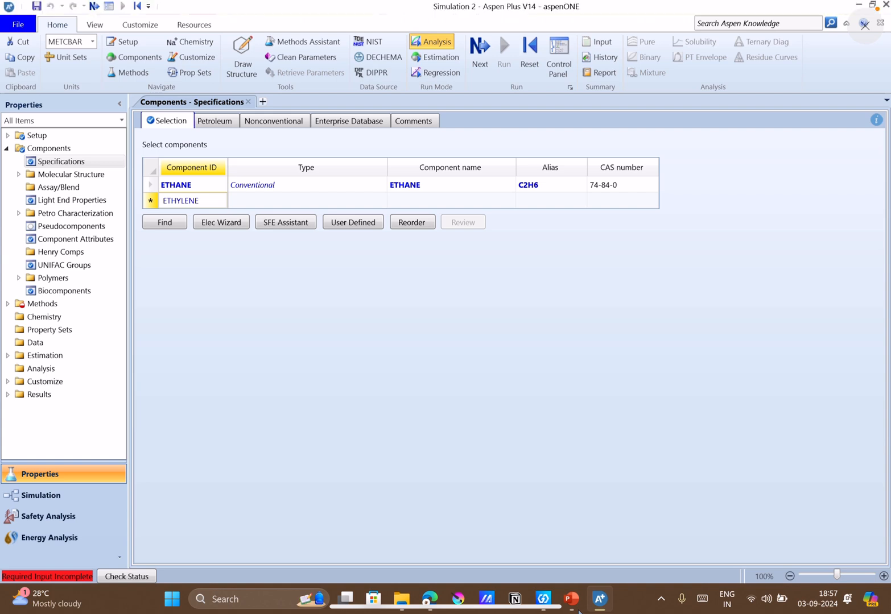
pyautogui.press('Return')
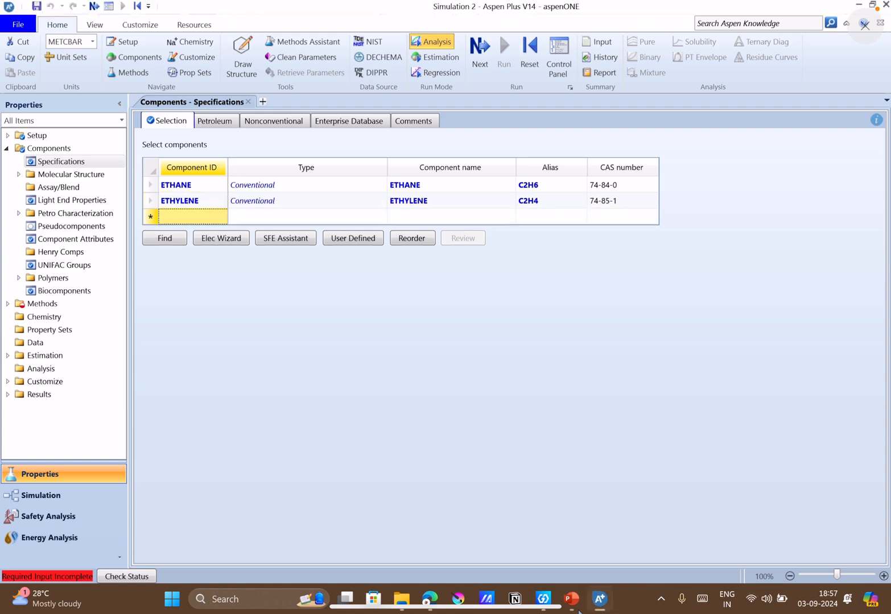
# Enter TOULENE as the third component's ID, and recheck the Q9 statement on slide 5 in PowerPoint.
pyautogui.click(203, 220)
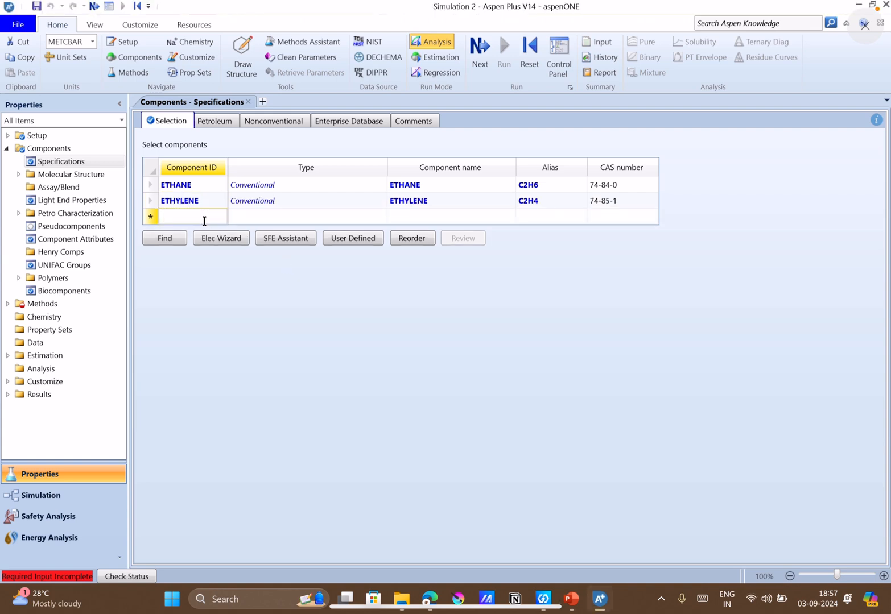
pyautogui.write('TOULENE')
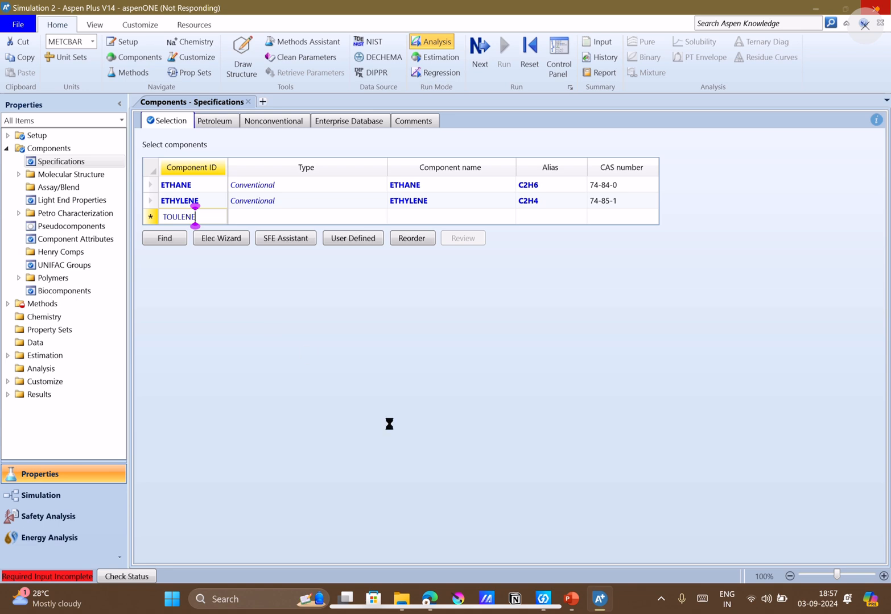
pyautogui.click(570, 602)
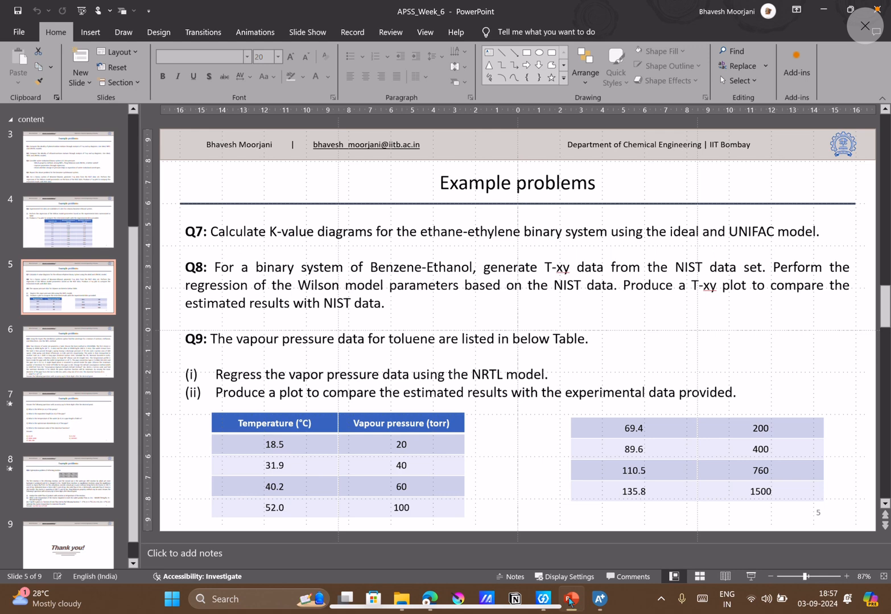
pyautogui.click(570, 601)
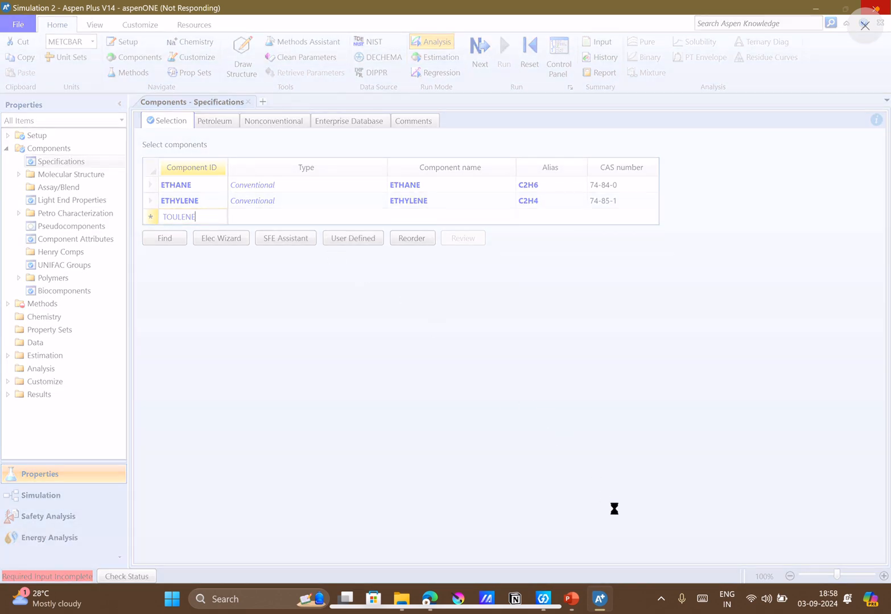
pyautogui.click(570, 601)
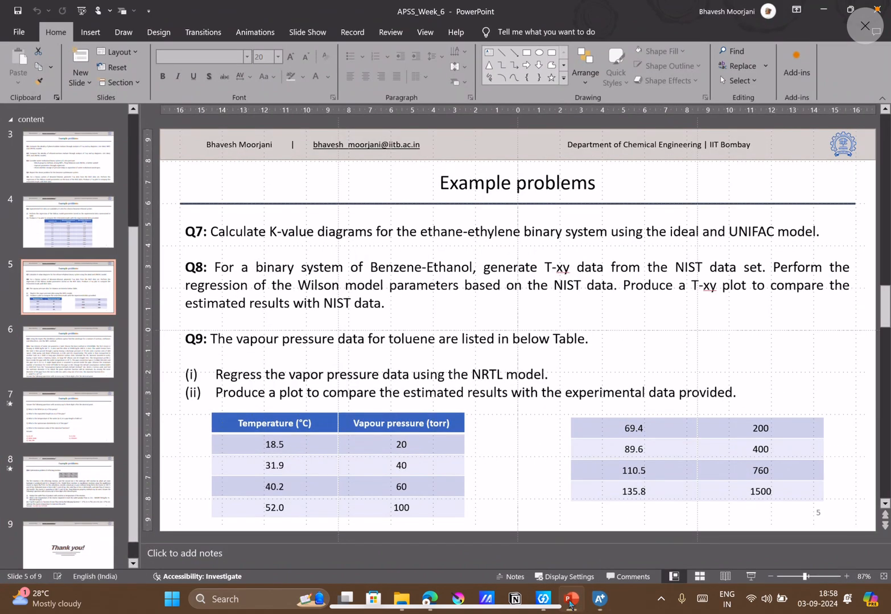
pyautogui.click(570, 602)
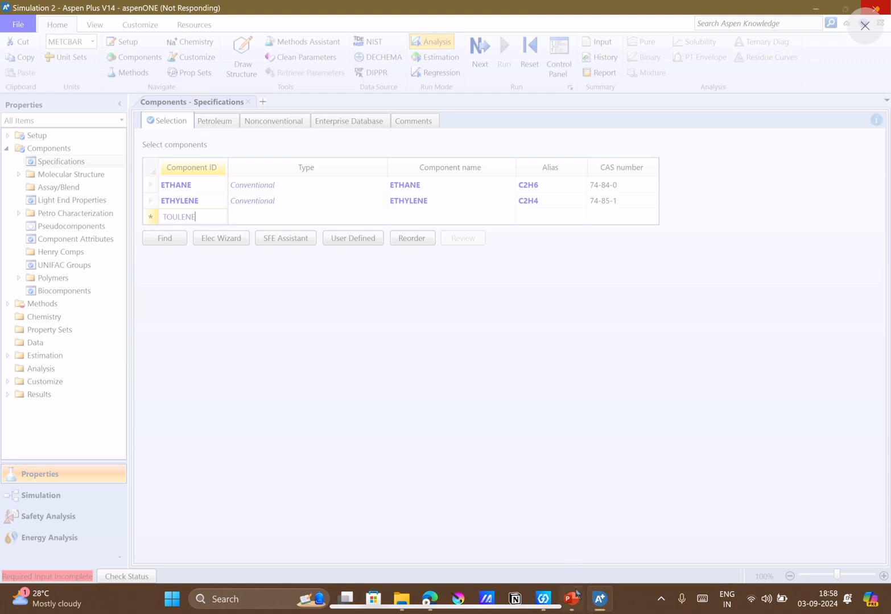
# Switch to the Google Meet call in the browser, and return to the component list in Aspen Plus.
pyautogui.moveTo(576, 594)
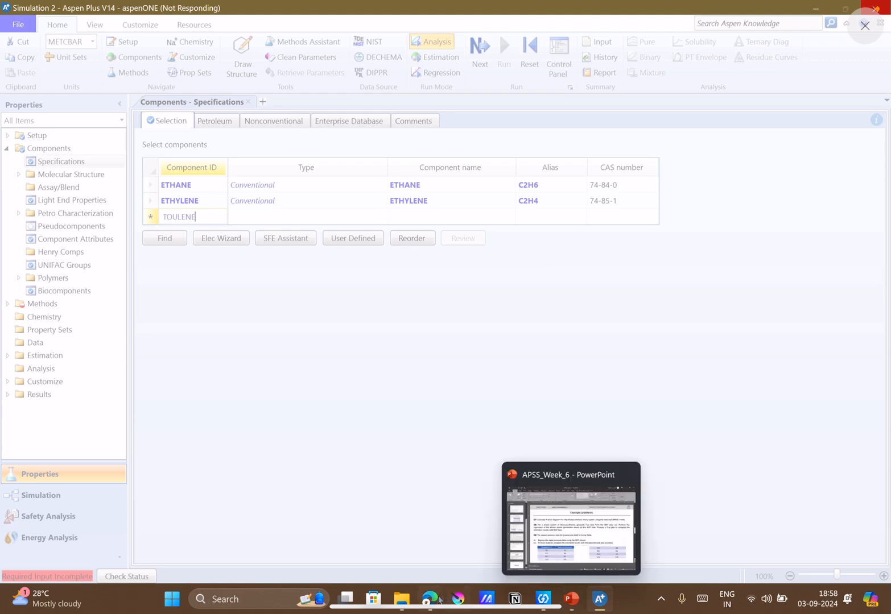
pyautogui.moveTo(429, 597)
pyautogui.click(407, 555)
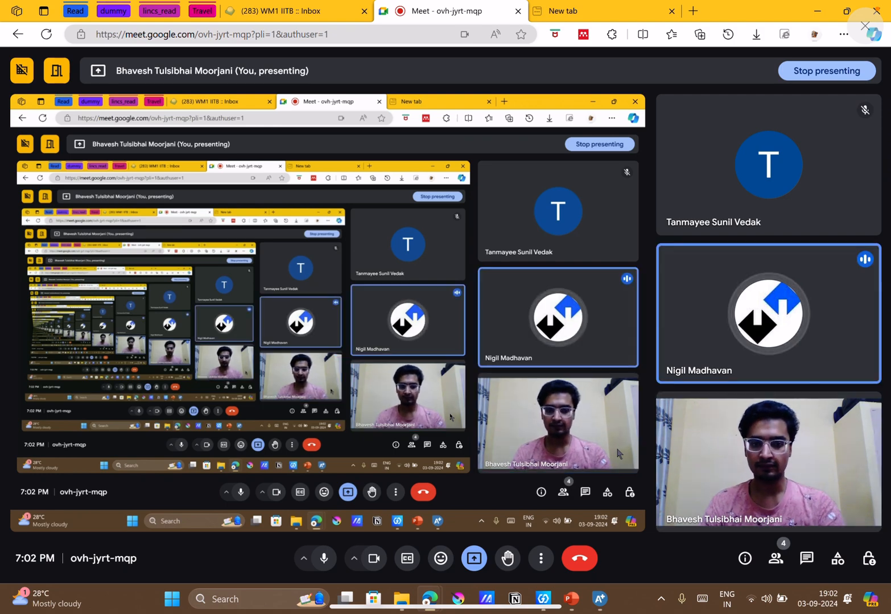
pyautogui.click(599, 602)
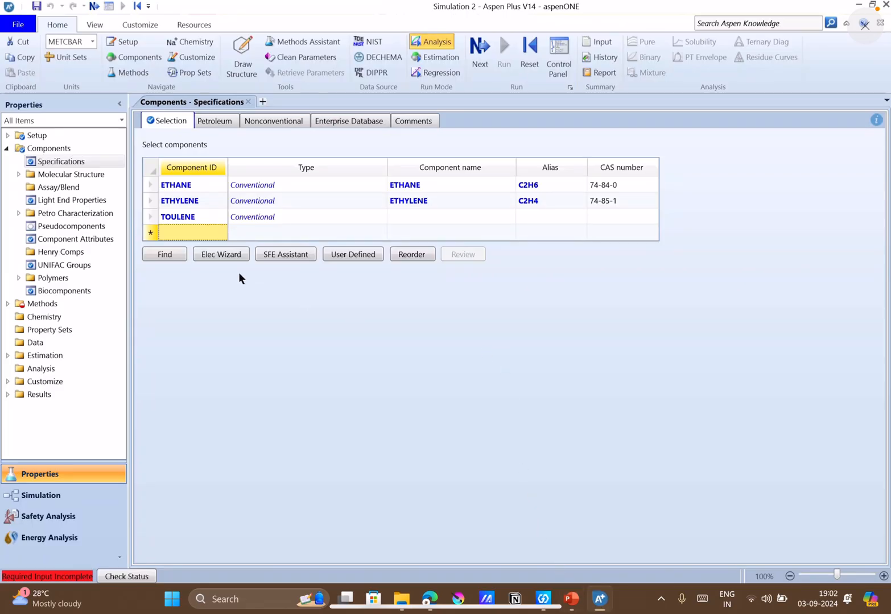
# Correct the third component's ID to TOLUENE, glancing at the problem slide in PowerPoint while it is processed.
pyautogui.doubleClick(210, 217)
pyautogui.write('TOLU')
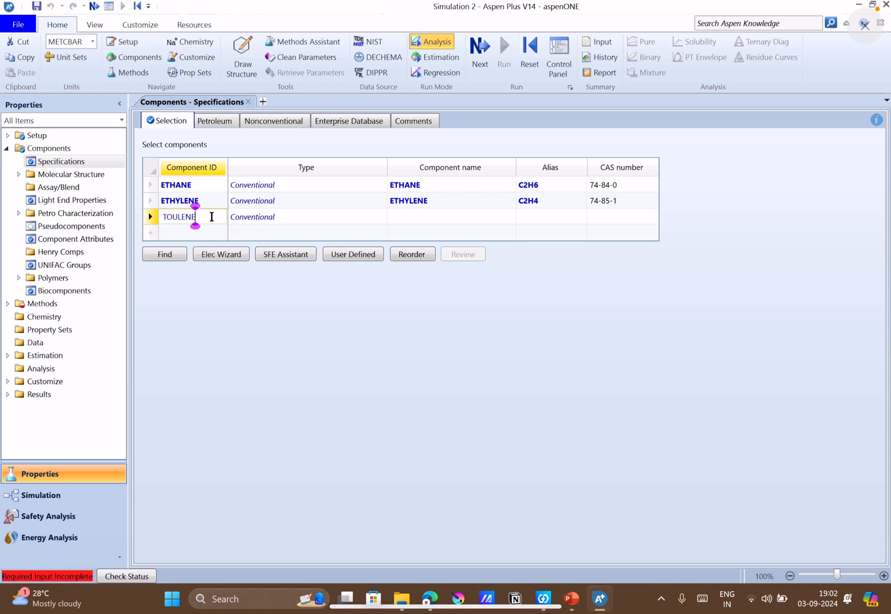
pyautogui.write('ENE')
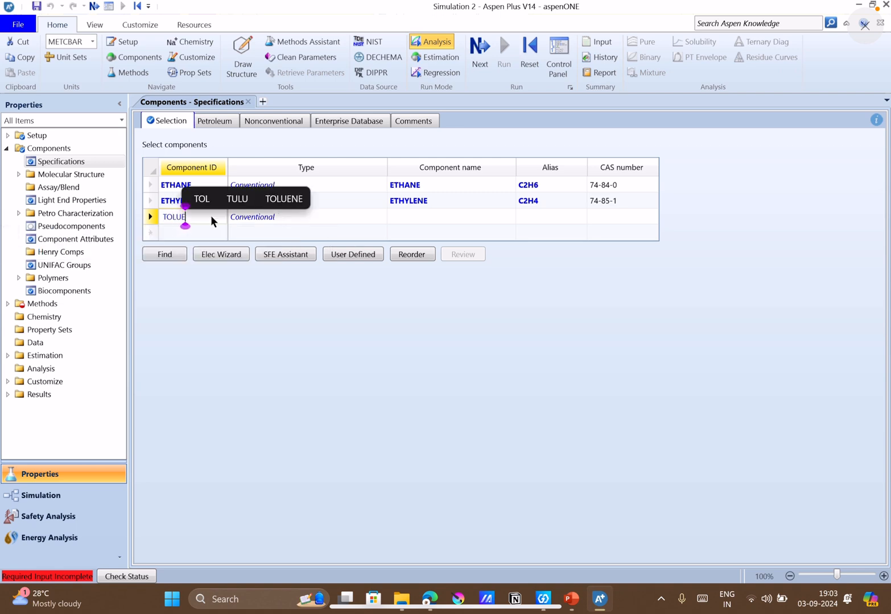
pyautogui.press('Return')
pyautogui.press('Escape')
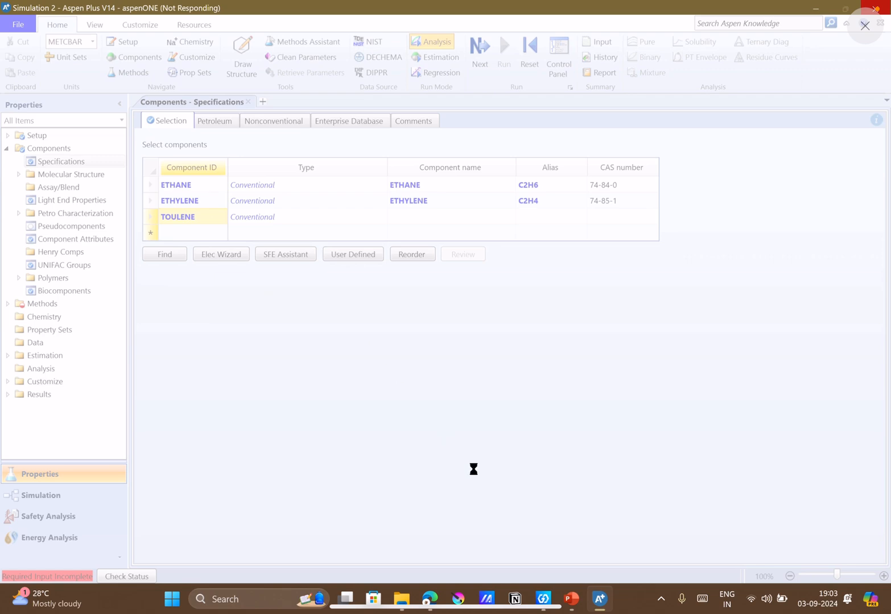
pyautogui.click(570, 598)
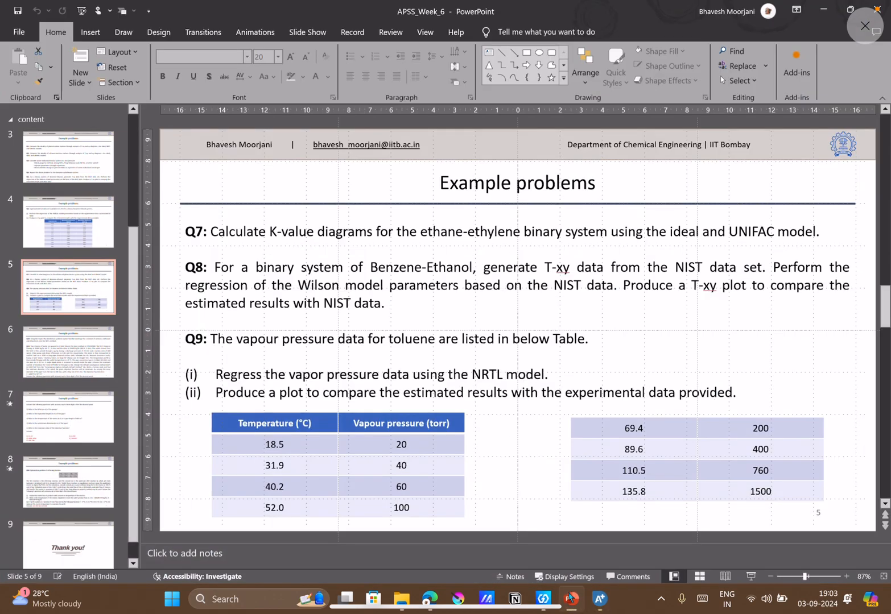
pyautogui.click(570, 599)
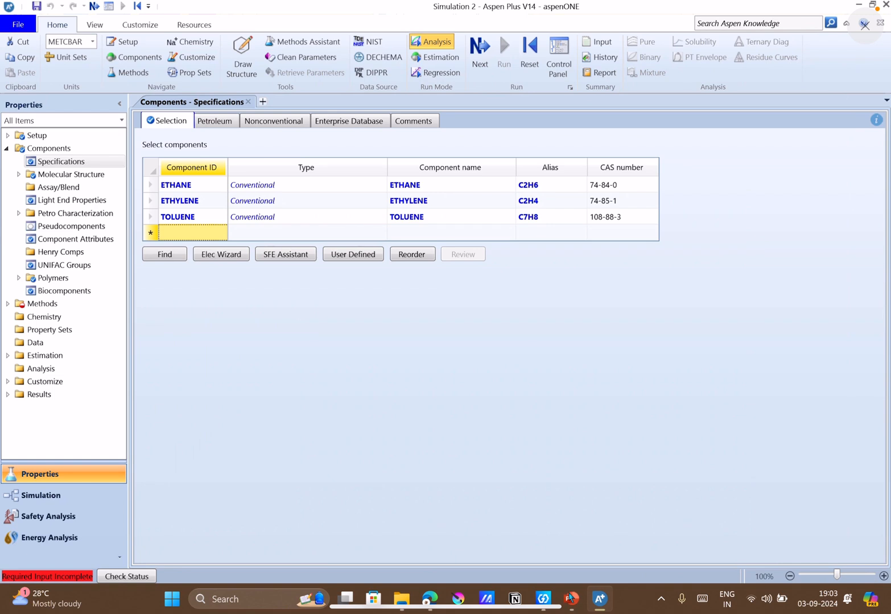
# Proceed from the component list to the property method specifications and set the method to IDEAL.
pyautogui.click(481, 51)
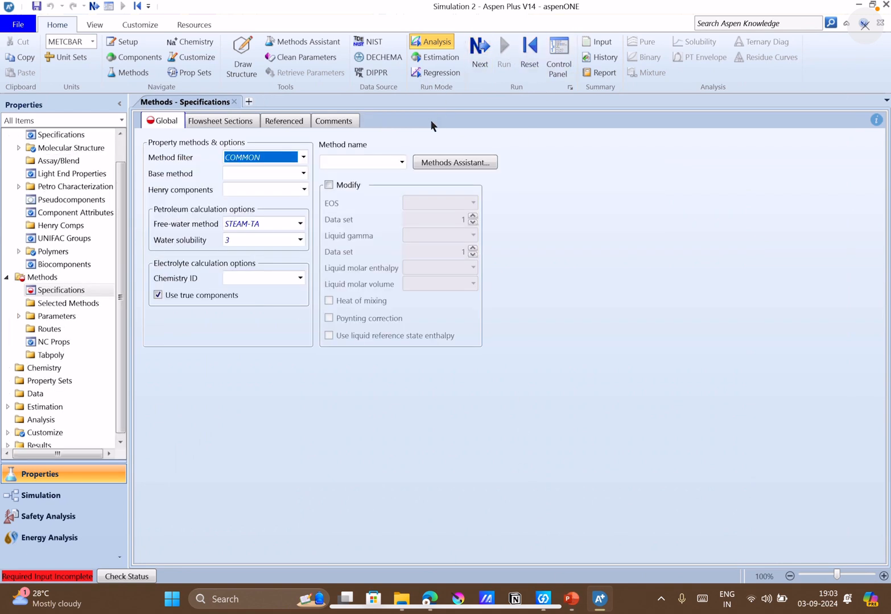
pyautogui.click(386, 162)
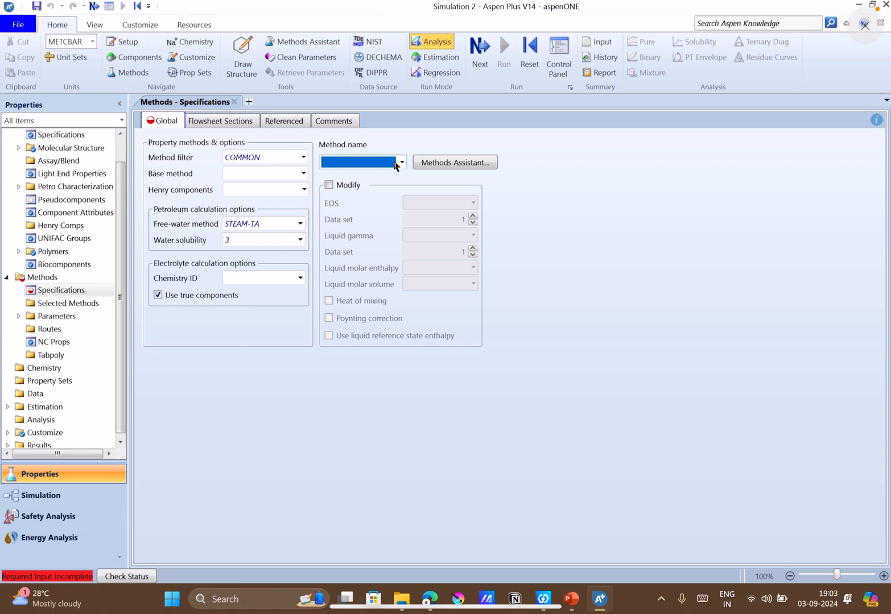
pyautogui.click(396, 164)
pyautogui.press('i')
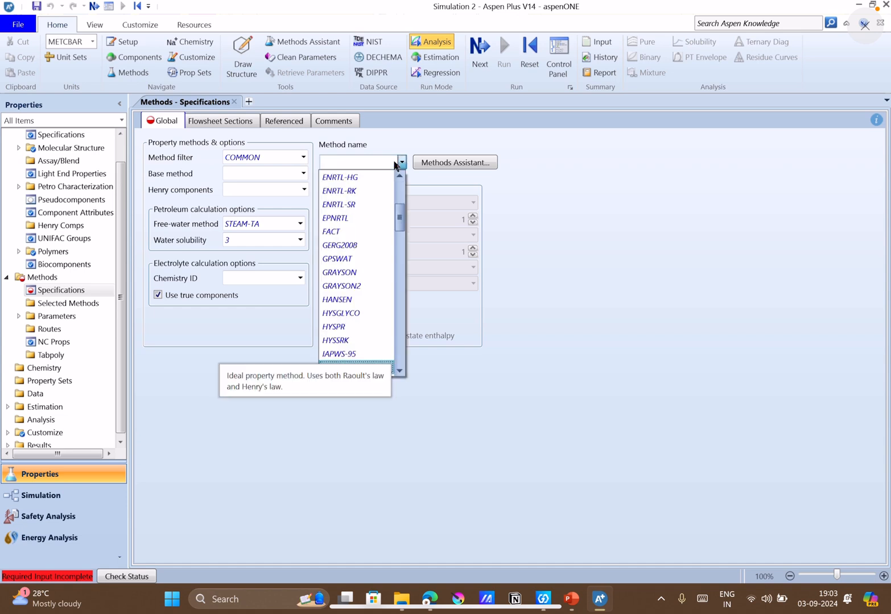
pyautogui.scroll(-6, 332, 350)
pyautogui.scroll(4, 336, 283)
pyautogui.scroll(1, 337, 278)
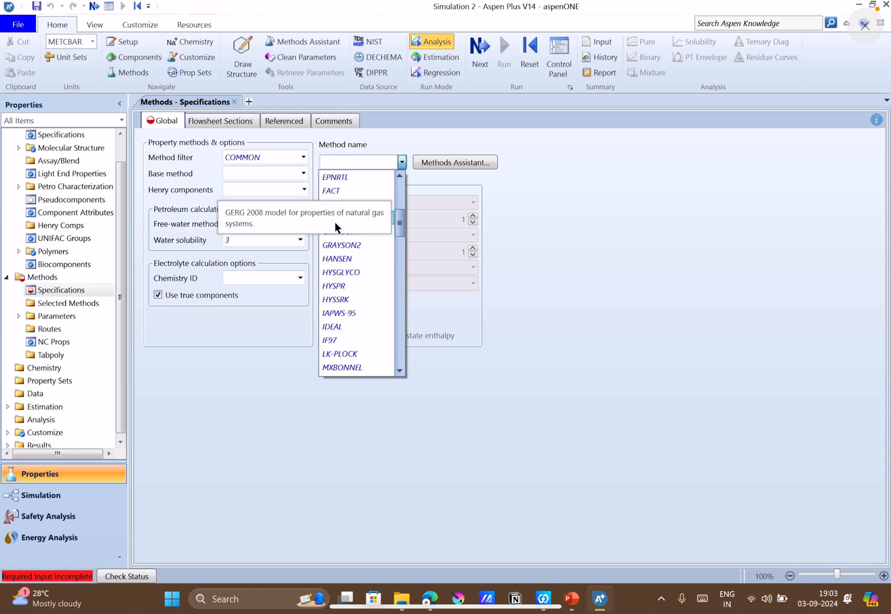
pyautogui.click(343, 327)
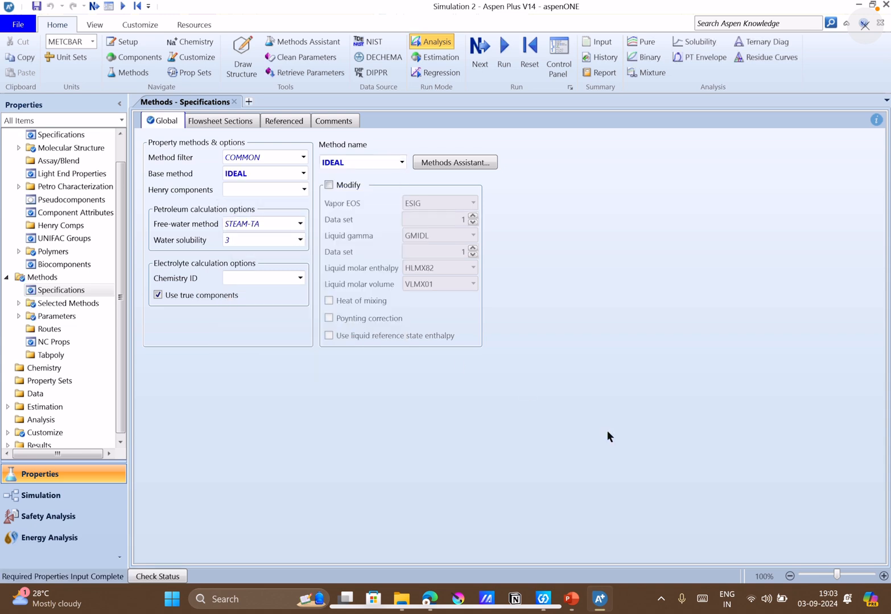
# Choose UNIFAC as the property method so it joins the selected methods.
pyautogui.click(391, 167)
pyautogui.press('u')
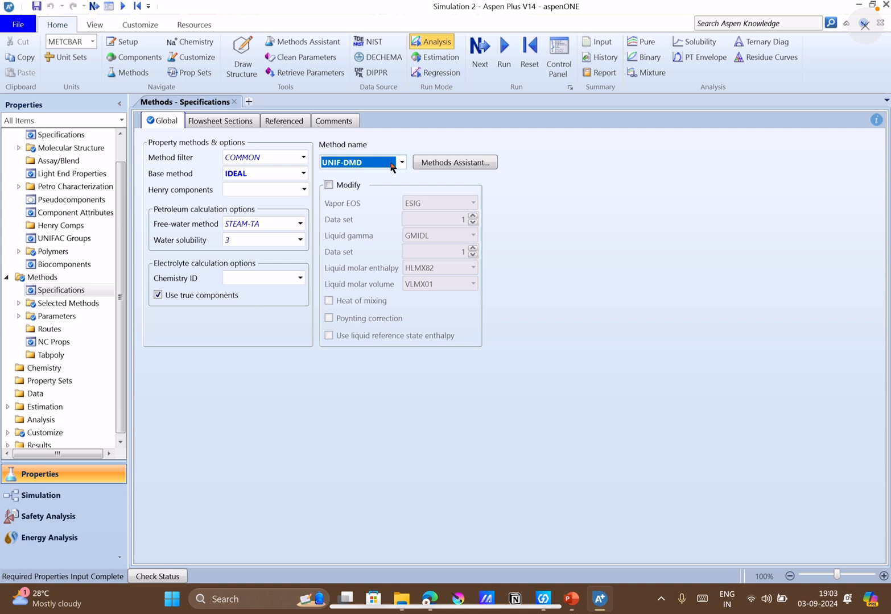
pyautogui.click(402, 162)
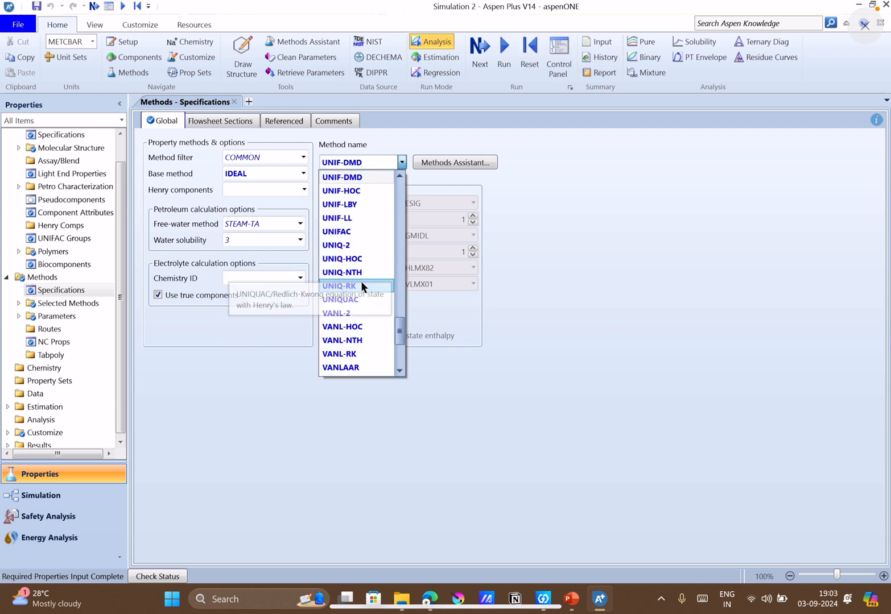
pyautogui.click(341, 232)
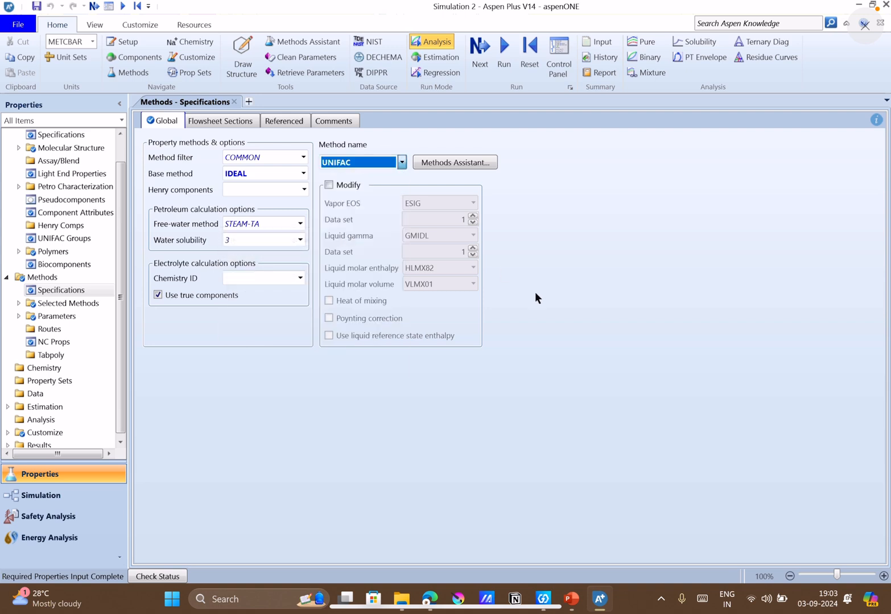
# Choose NRTL as the property method, and recheck the example problems on slide 5 in PowerPoint.
pyautogui.click(401, 162)
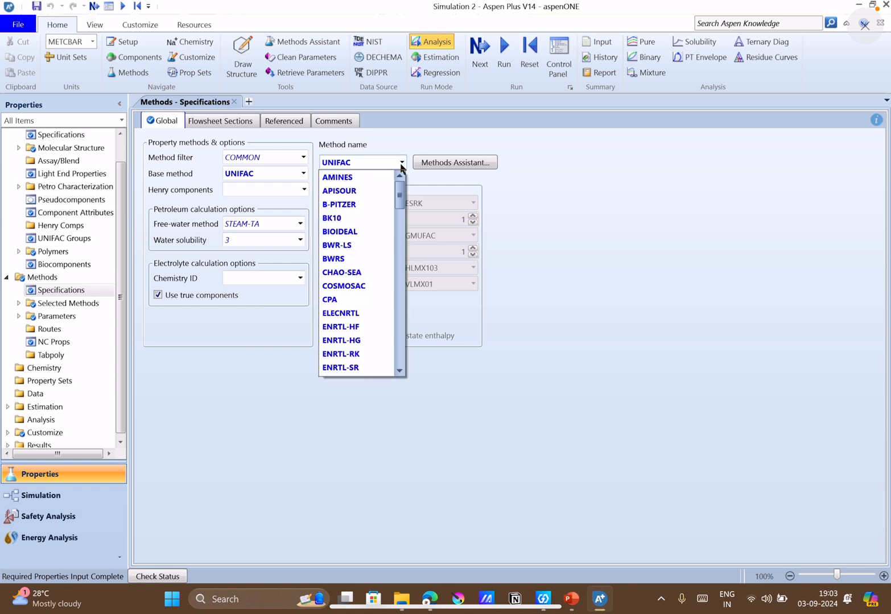
pyautogui.scroll(12, 398, 177)
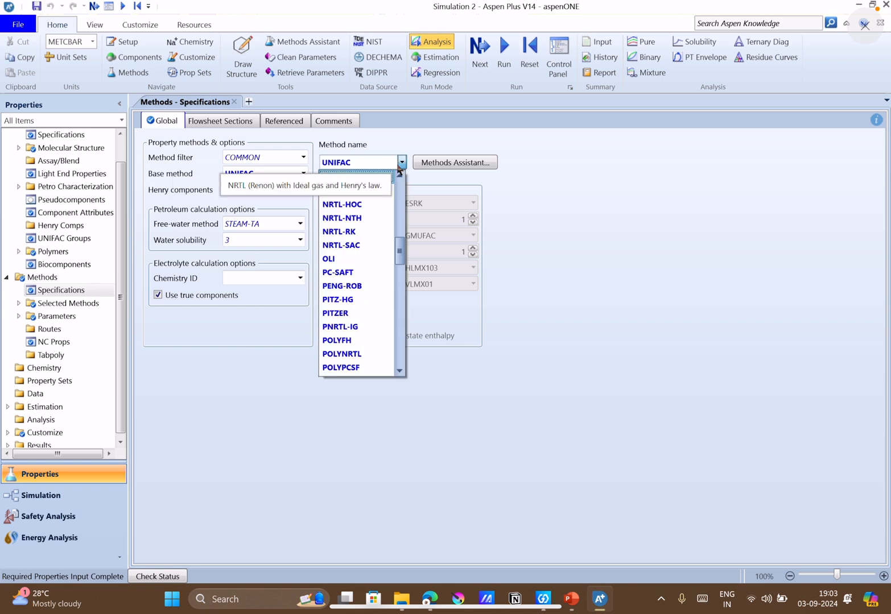
pyautogui.click(359, 181)
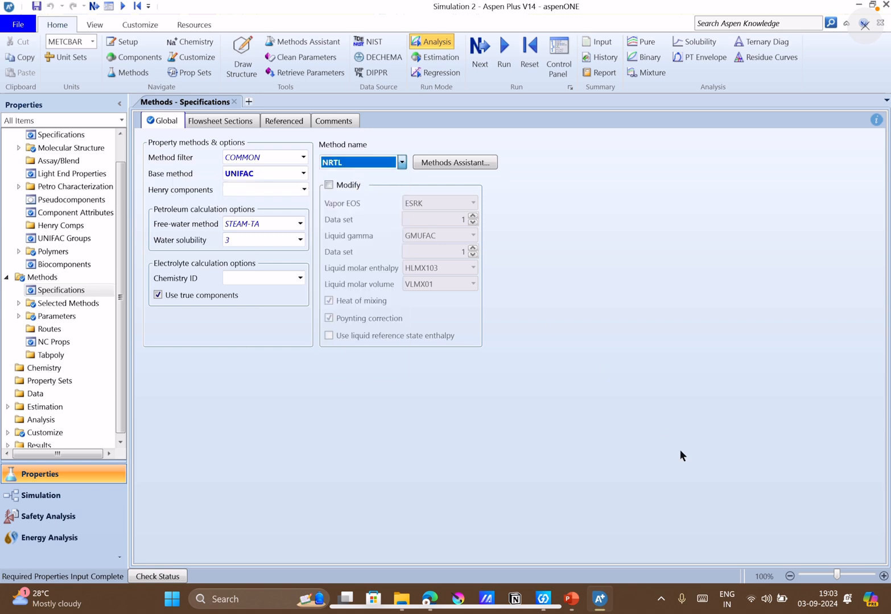
pyautogui.click(575, 597)
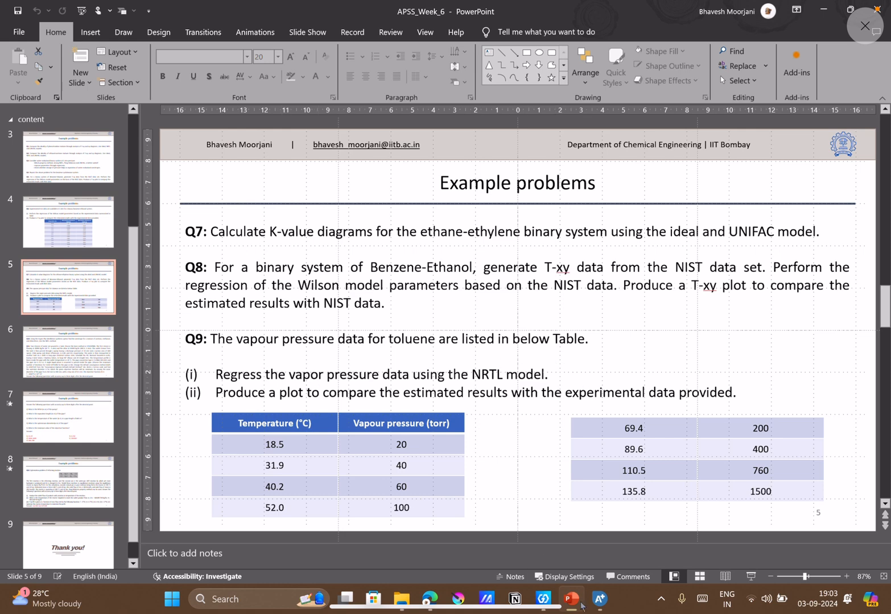
pyautogui.click(599, 599)
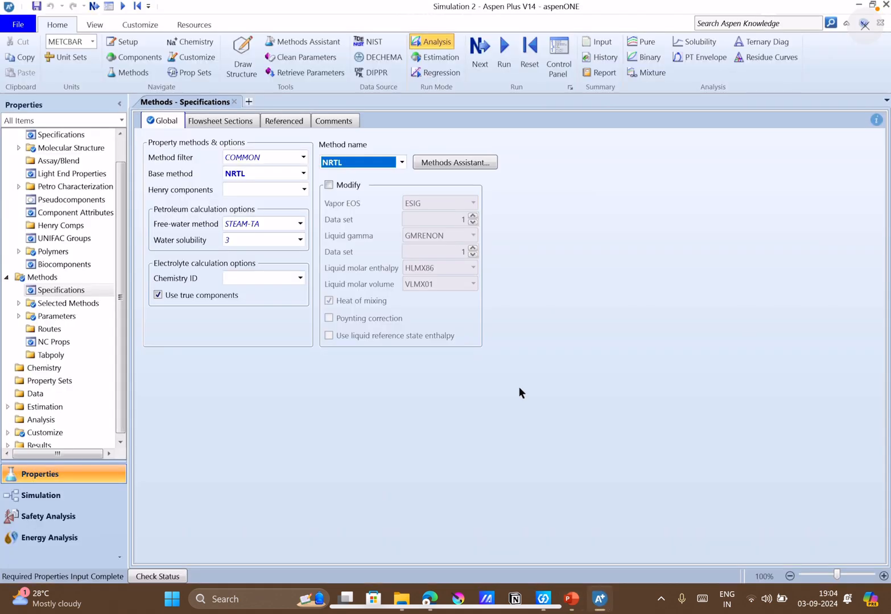
# Create a binary analysis for ethane and ethylene, and check the Q7 statement in PowerPoint before returning to Aspen Plus.
pyautogui.click(19, 303)
pyautogui.click(19, 303)
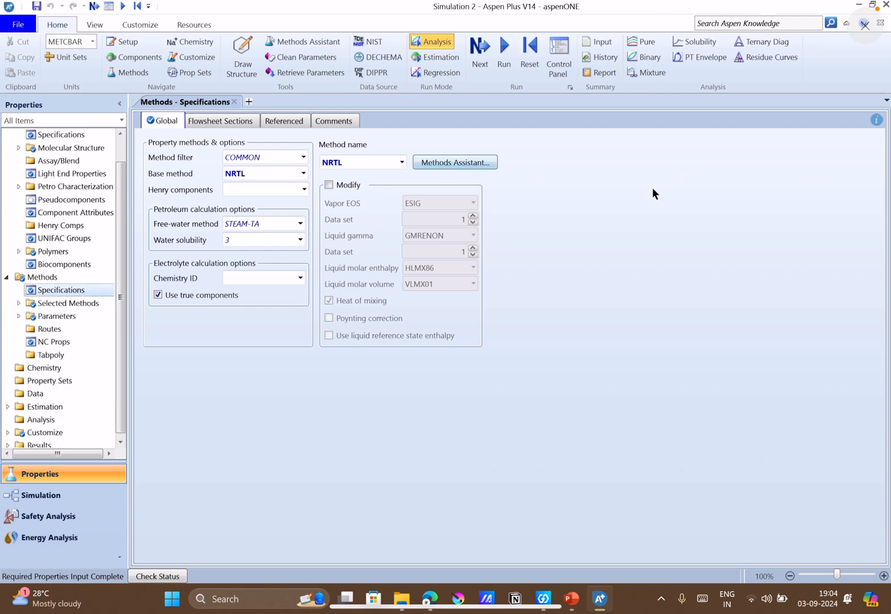
pyautogui.click(644, 59)
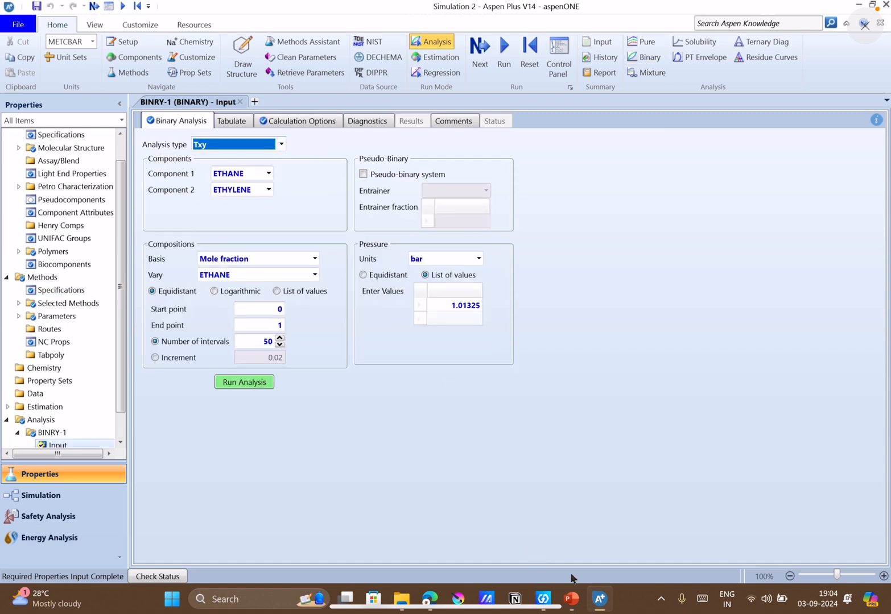
pyautogui.click(573, 597)
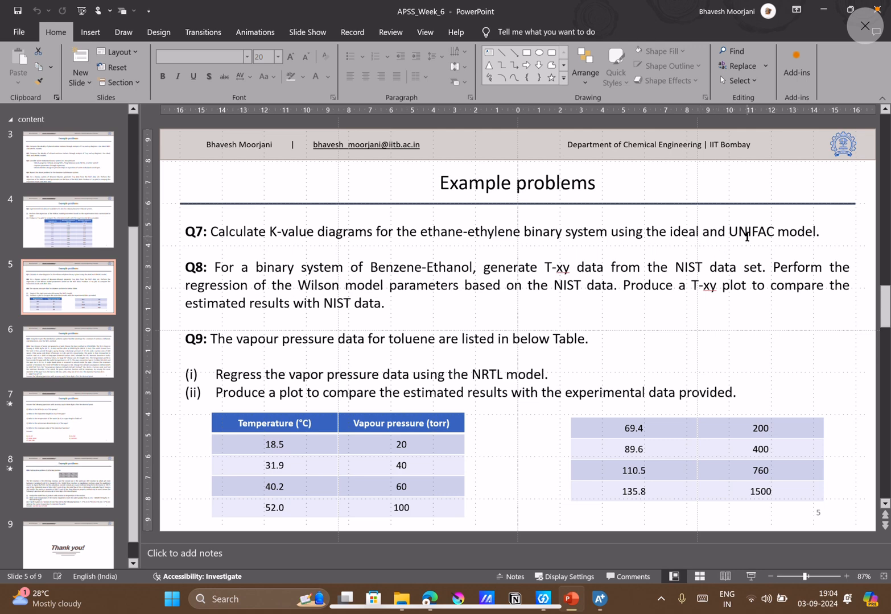
pyautogui.click(830, 14)
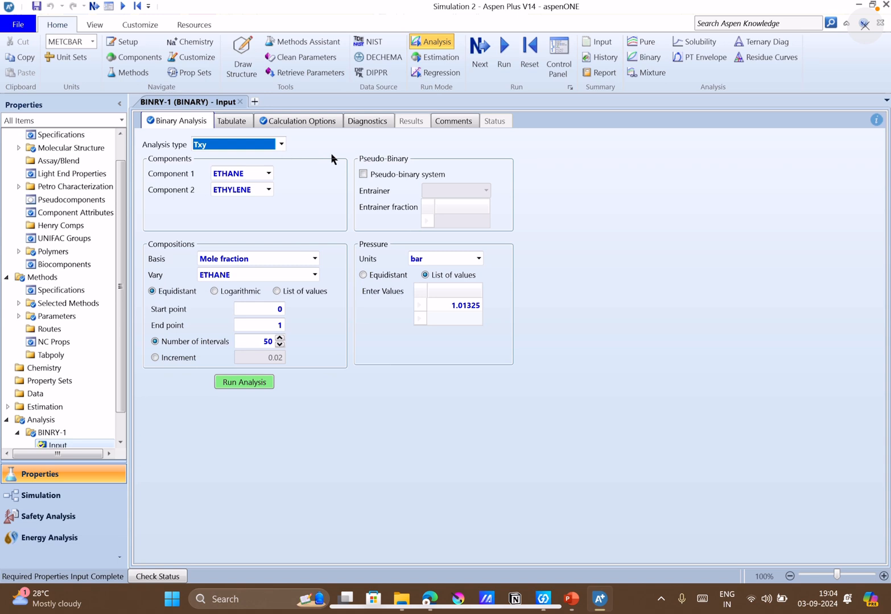
# Set the binary analysis's property method to IDEAL and run the Txy analysis for ethane and ethylene.
pyautogui.click(312, 120)
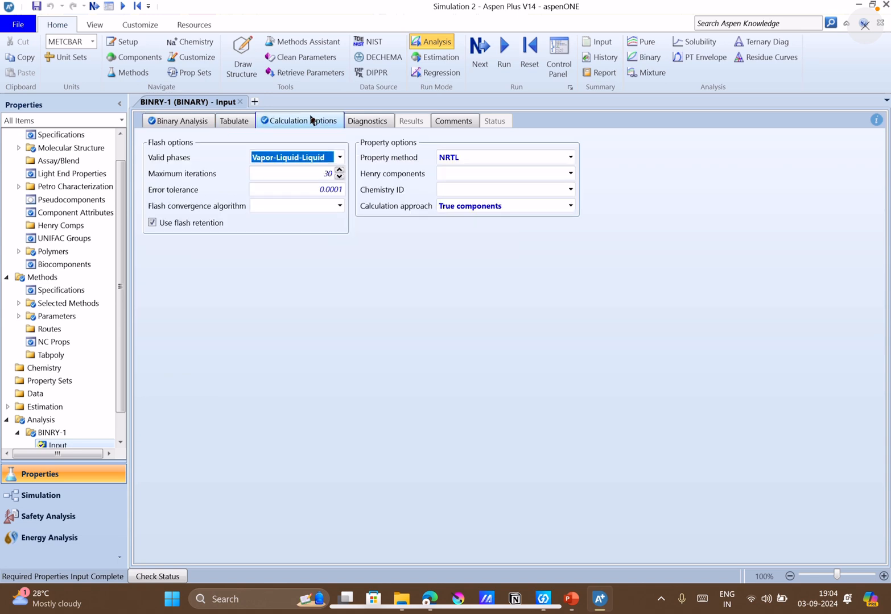
pyautogui.click(568, 157)
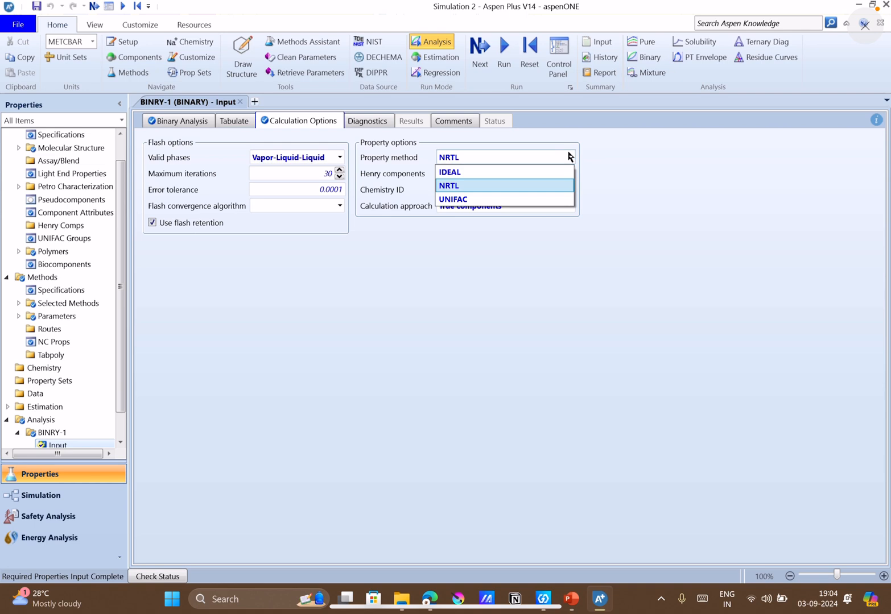
pyautogui.click(504, 169)
pyautogui.click(177, 121)
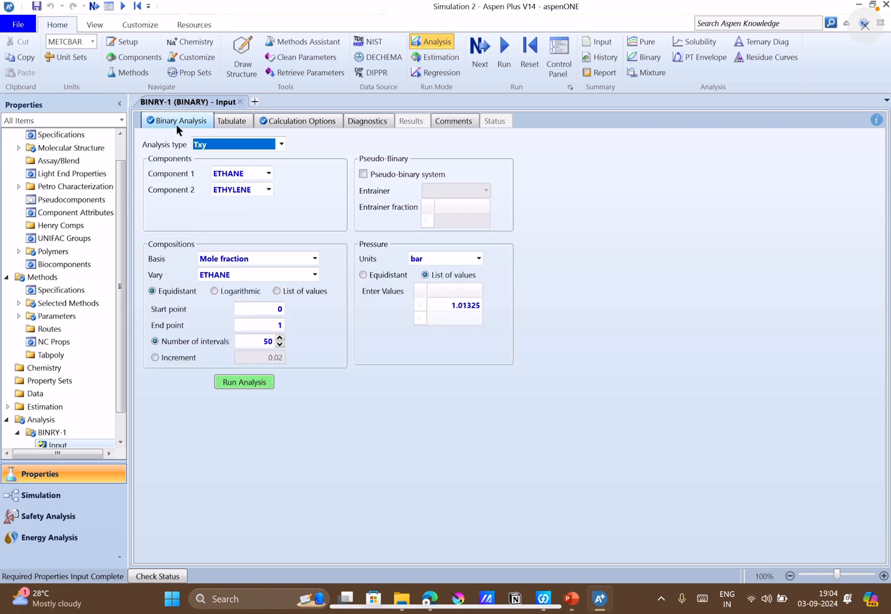
pyautogui.click(254, 383)
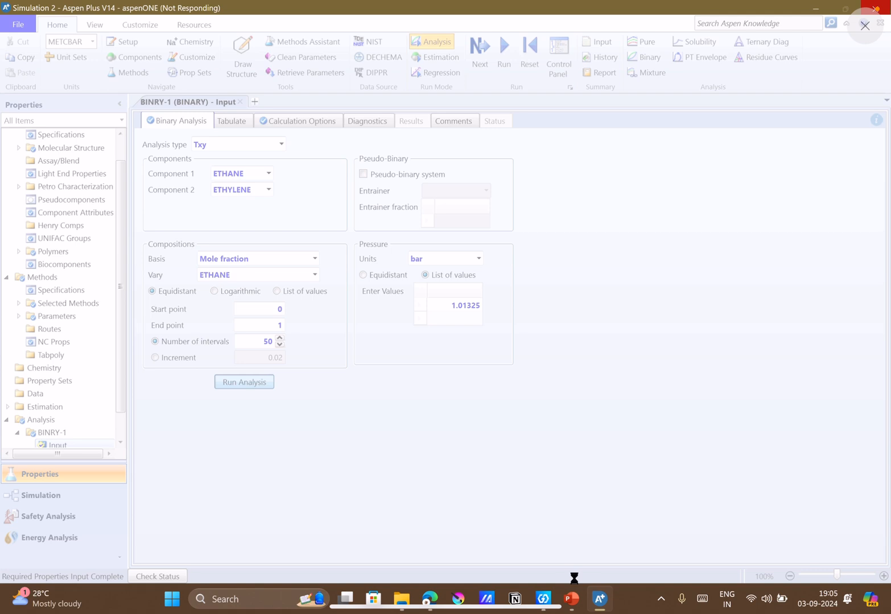
# Review the example problems on slide 5 in PowerPoint while the analysis runs, and return to Aspen Plus.
pyautogui.moveTo(575, 602)
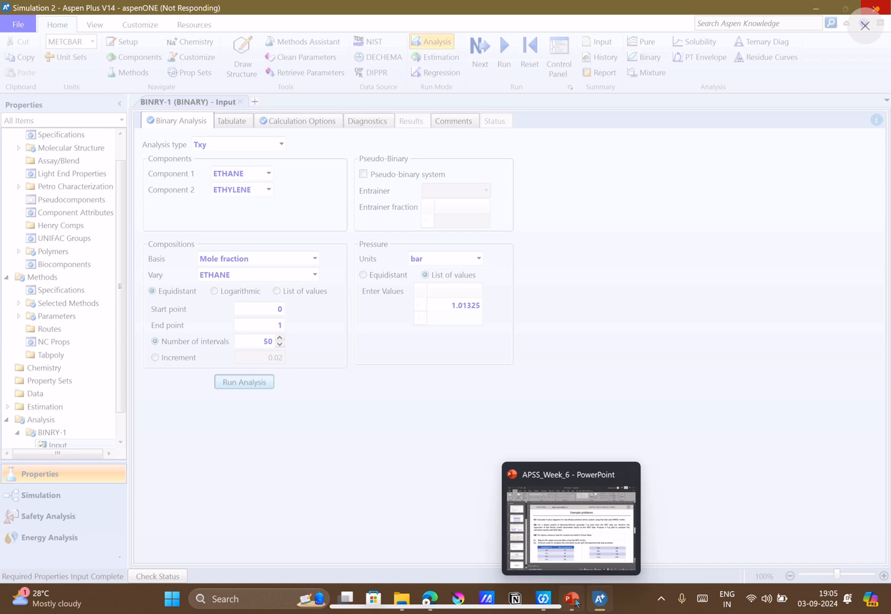
pyautogui.click(574, 599)
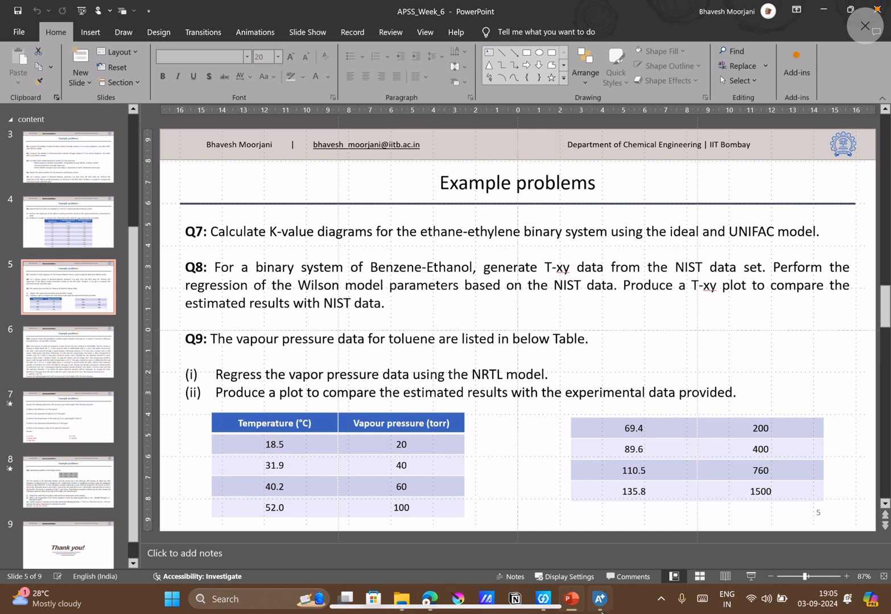
pyautogui.moveTo(600, 601)
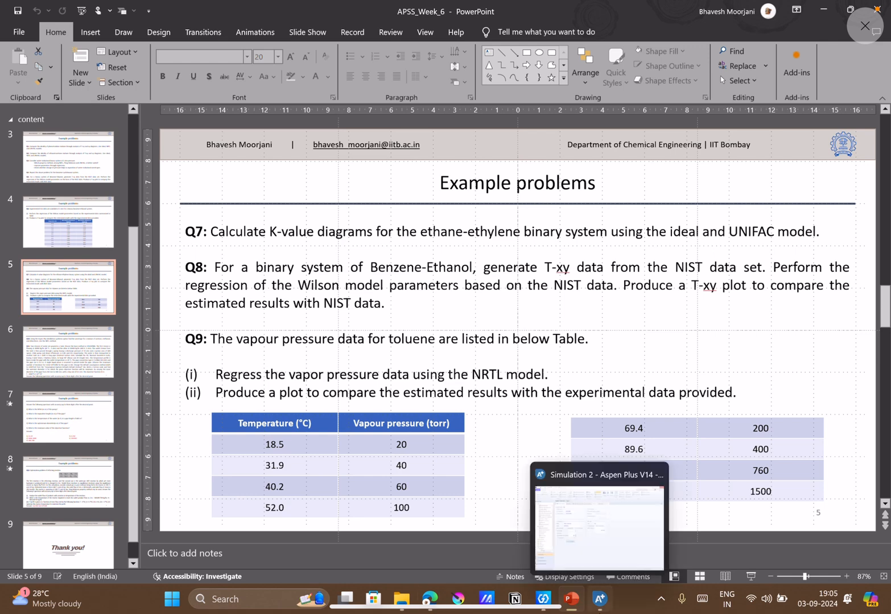
pyautogui.click(572, 603)
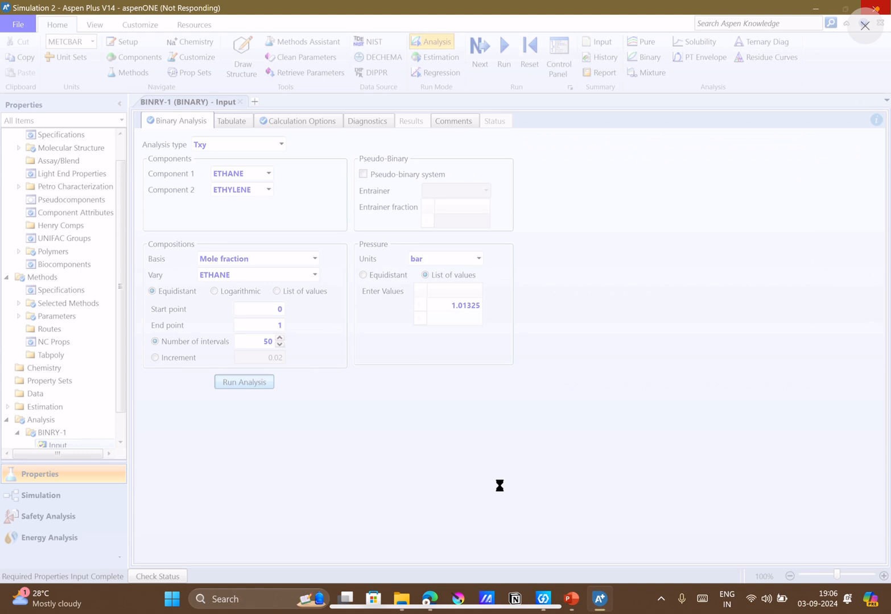
# Switch to the Google Meet call in the browser and stop presenting the screen.
pyautogui.moveTo(430, 596)
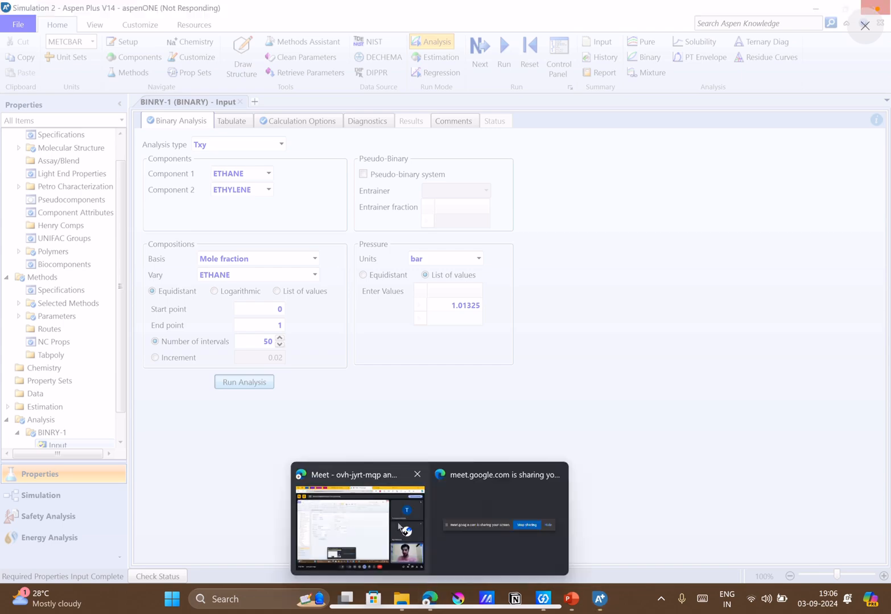
pyautogui.click(400, 528)
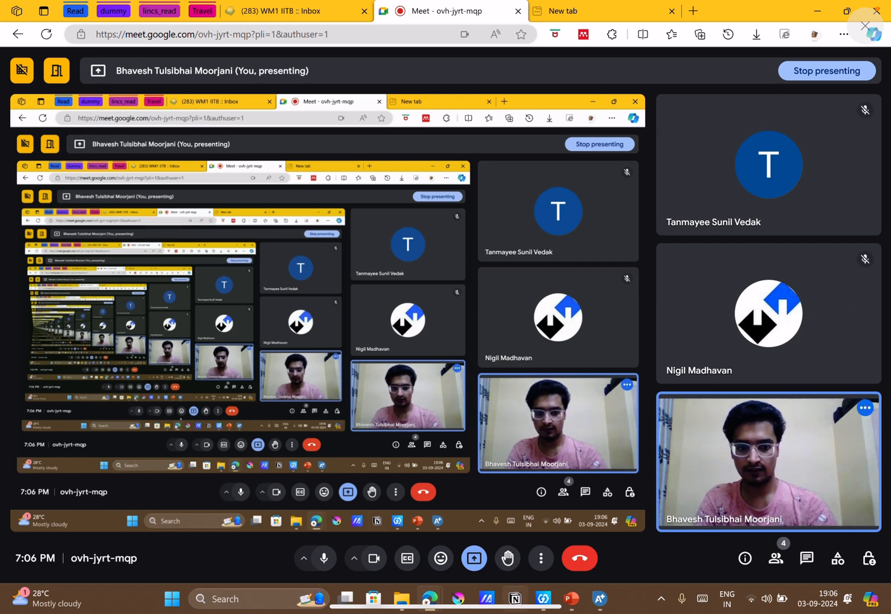
pyautogui.moveTo(592, 605)
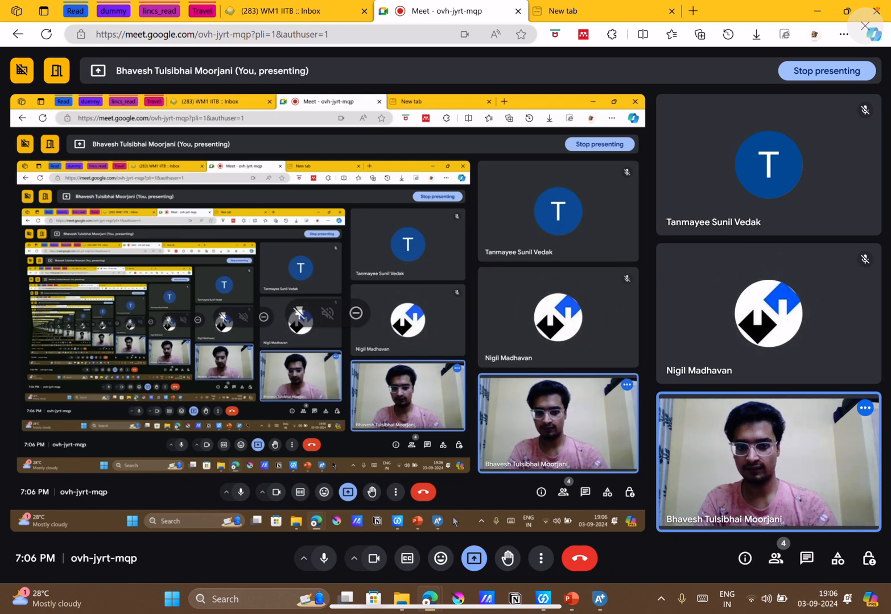
pyautogui.click(481, 559)
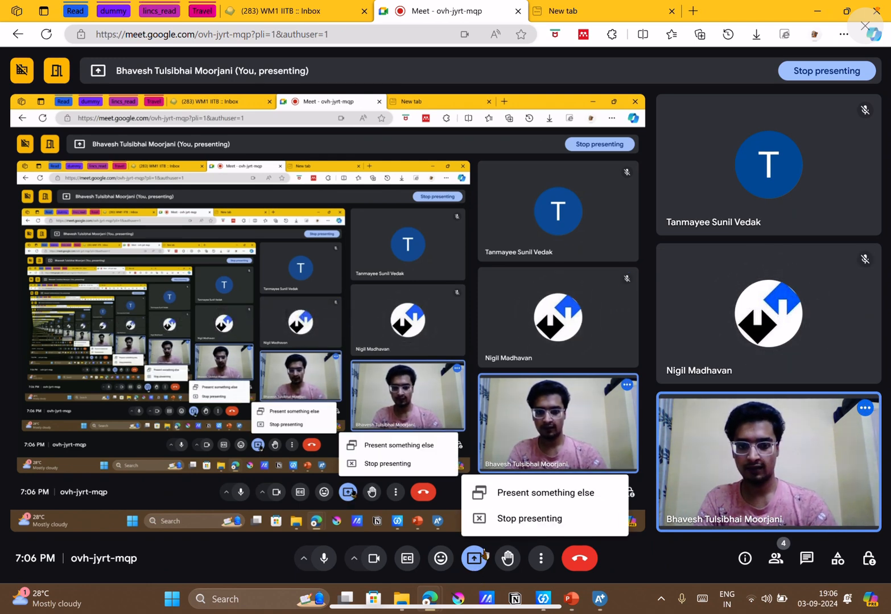
pyautogui.click(491, 520)
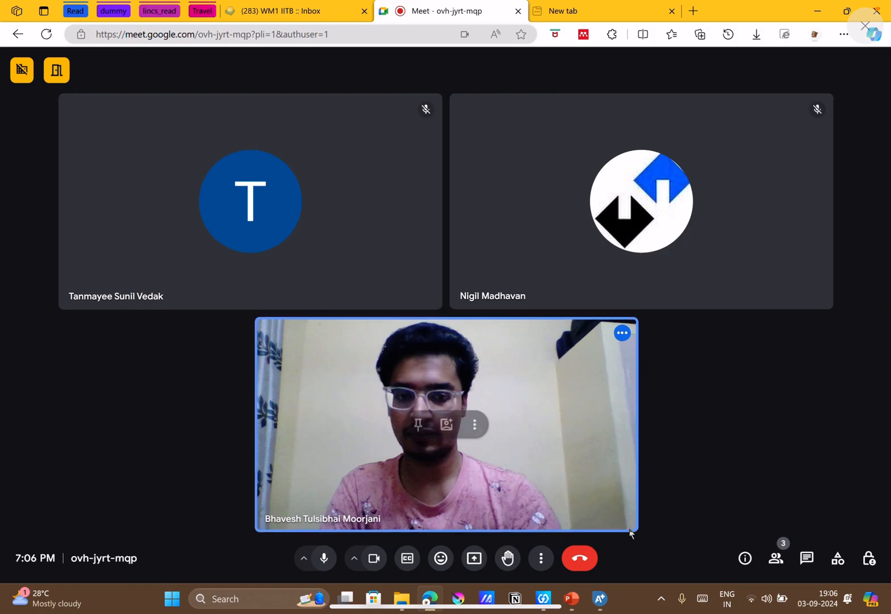
# Close the unresponsive Aspen Plus simulation, and return to the Google Meet call in the browser.
pyautogui.click(600, 599)
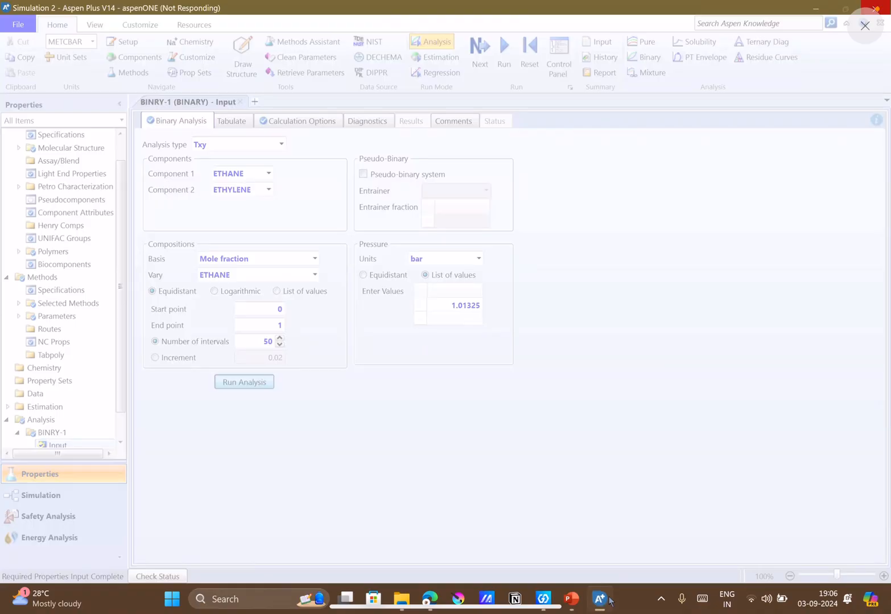
pyautogui.click(819, 5)
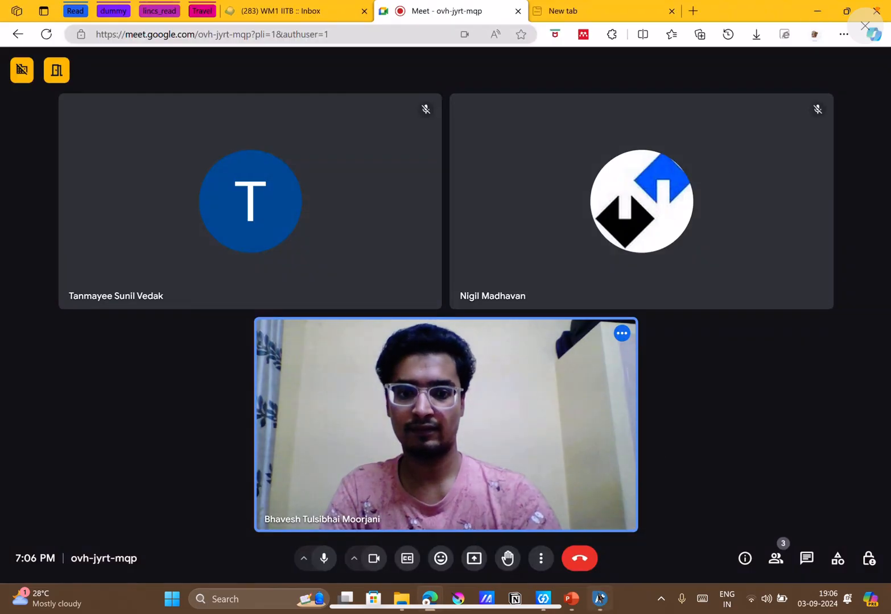
pyautogui.click(600, 598)
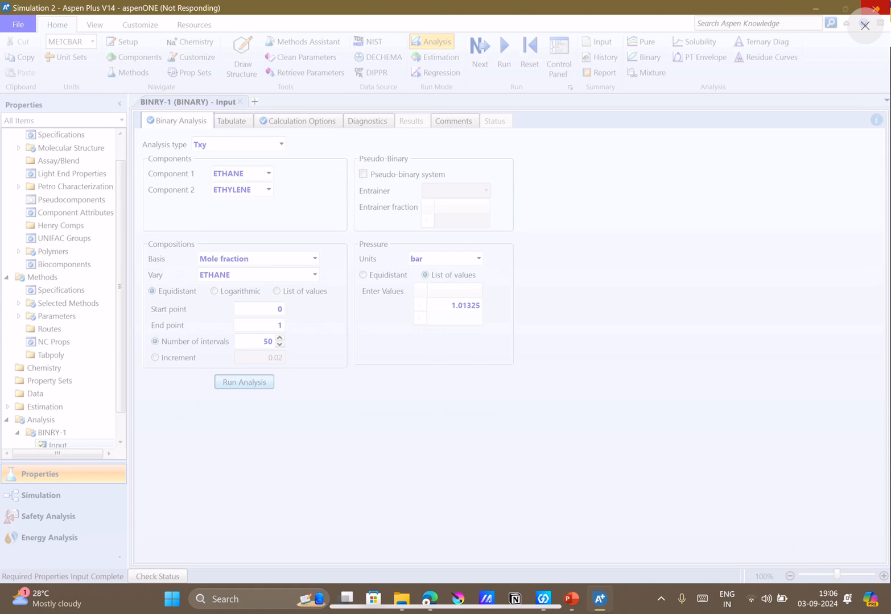
pyautogui.click(879, 6)
pyautogui.click(472, 327)
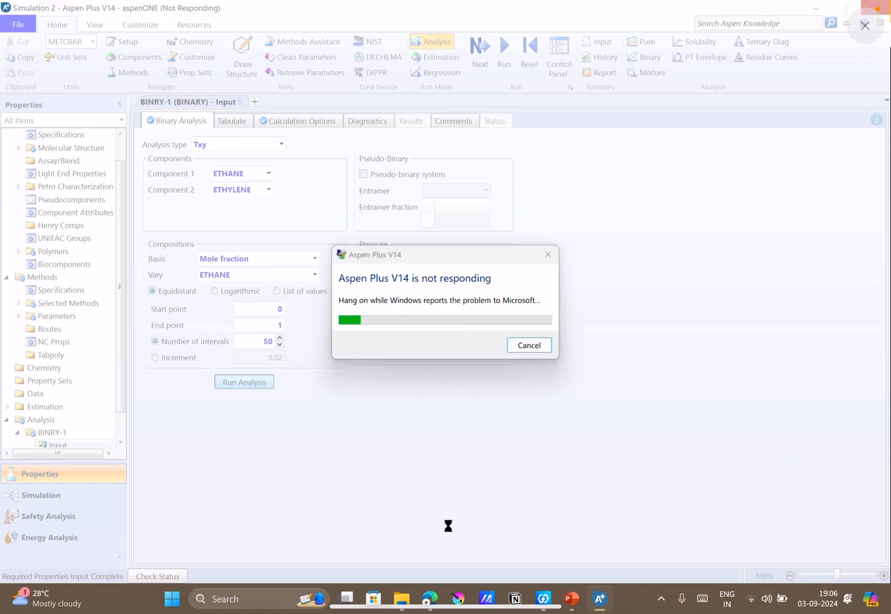
pyautogui.click(433, 597)
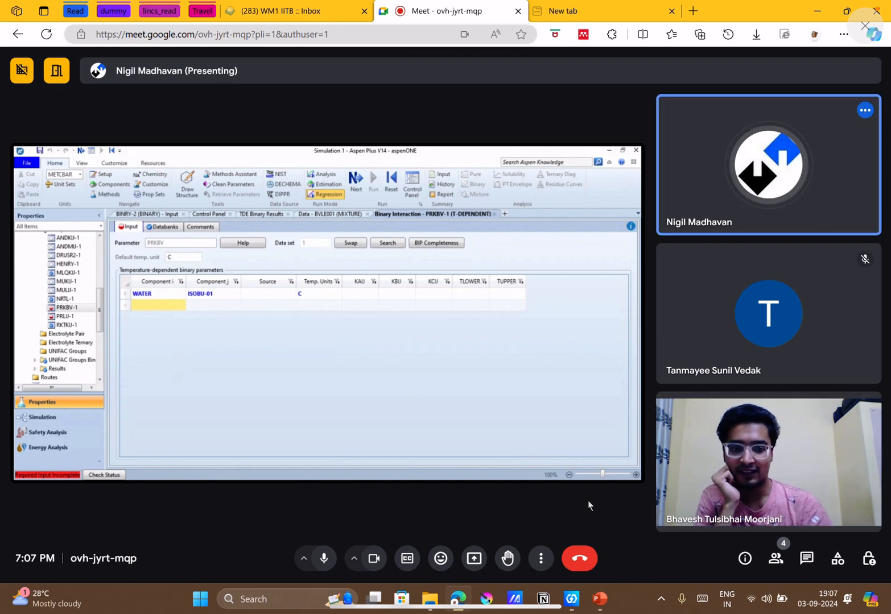
# Check the example problems on slide 5 in PowerPoint, and dismiss the Notion update prompt along with its window.
pyautogui.click(600, 600)
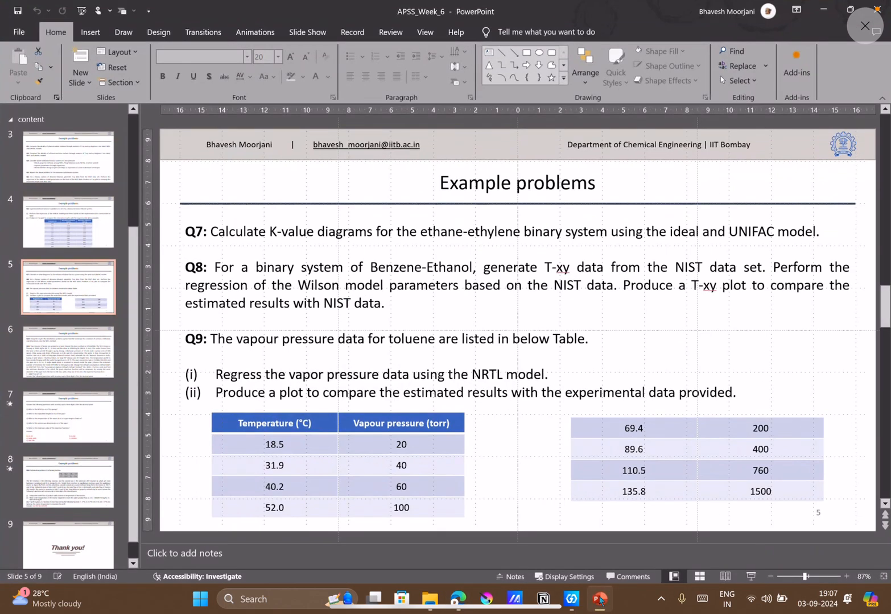
pyautogui.click(601, 600)
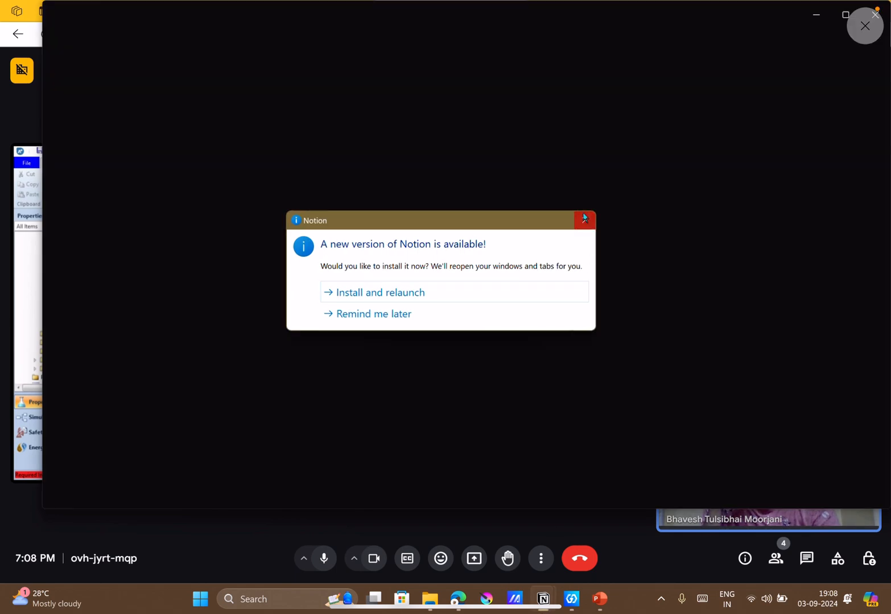
pyautogui.click(584, 219)
pyautogui.click(866, 26)
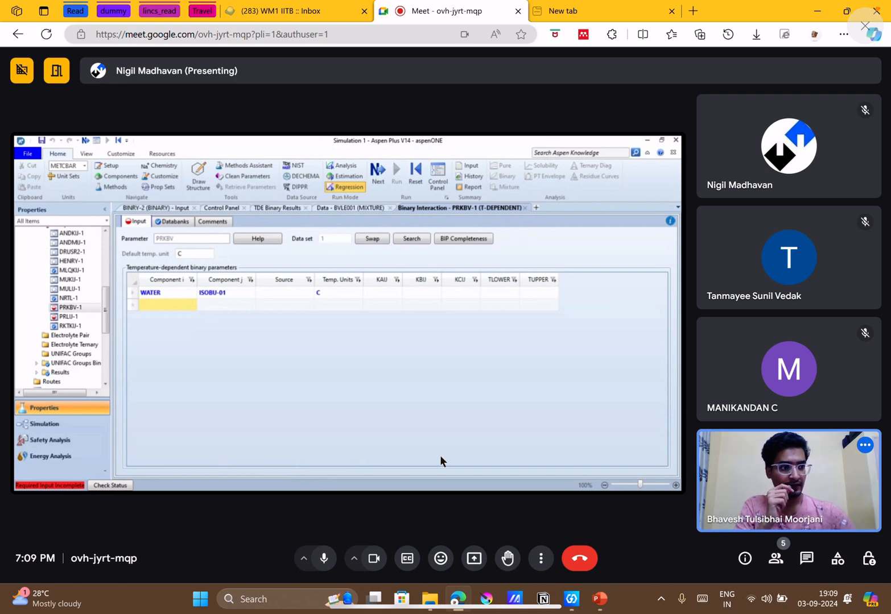
# Find and launch Aspen Plus through the Windows search, start a new simulation, and return to the Google Meet call.
pyautogui.click(298, 599)
pyautogui.write('asp')
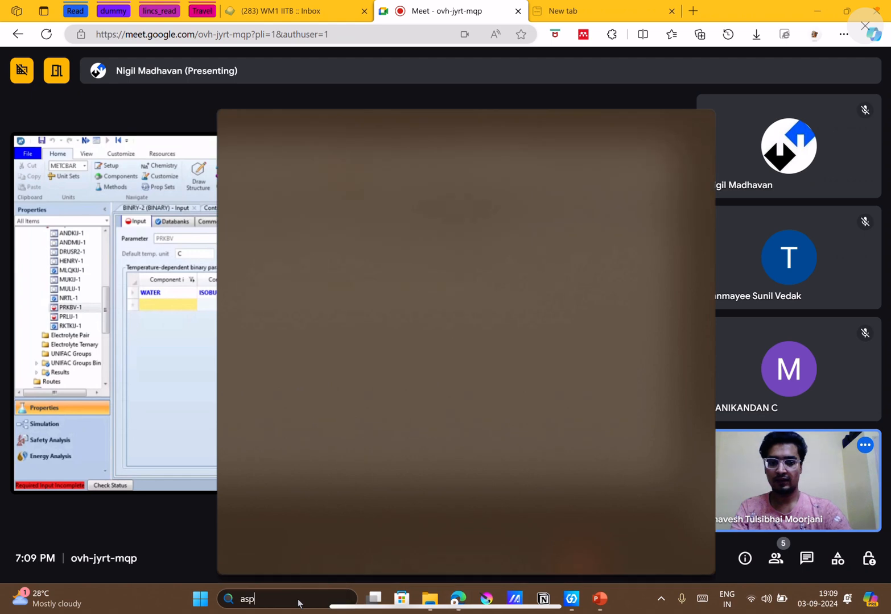
pyautogui.press('Return')
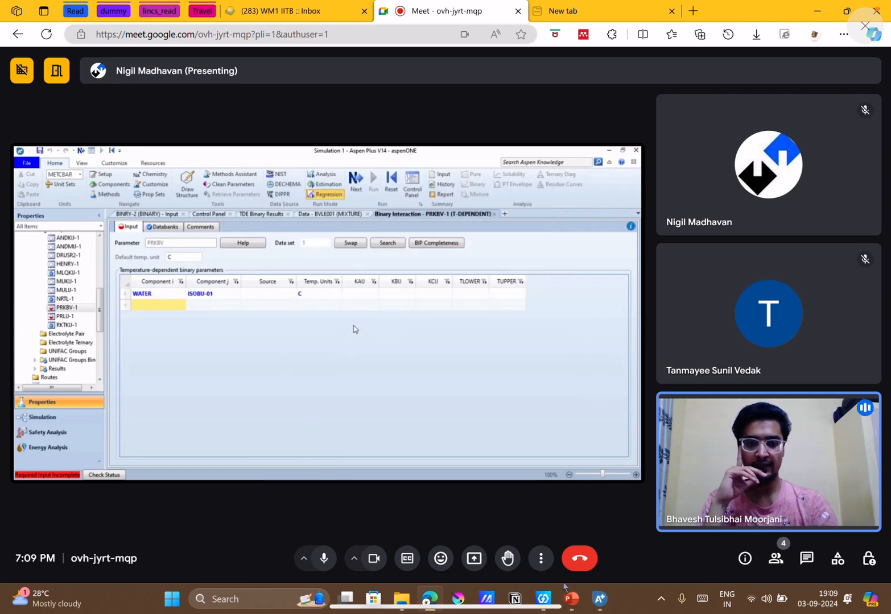
pyautogui.click(601, 599)
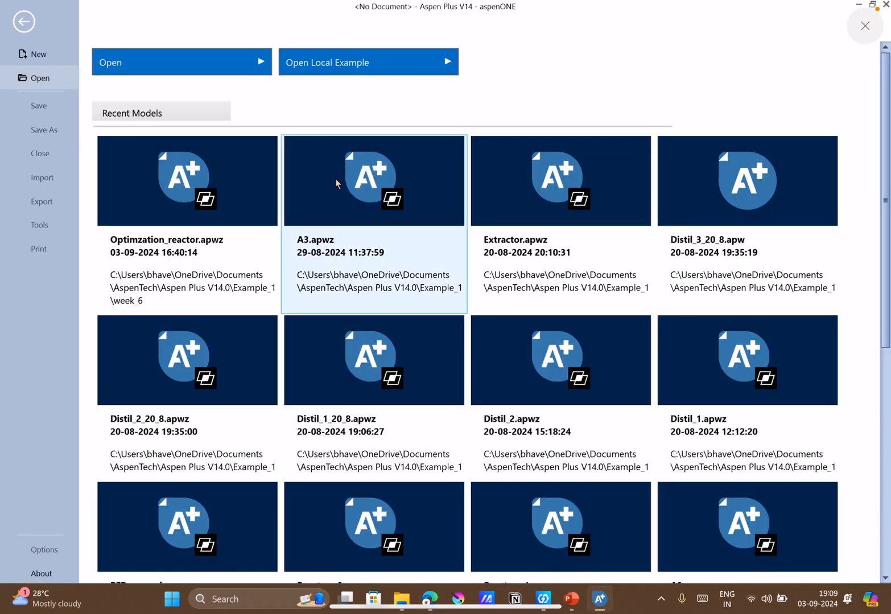
pyautogui.click(53, 56)
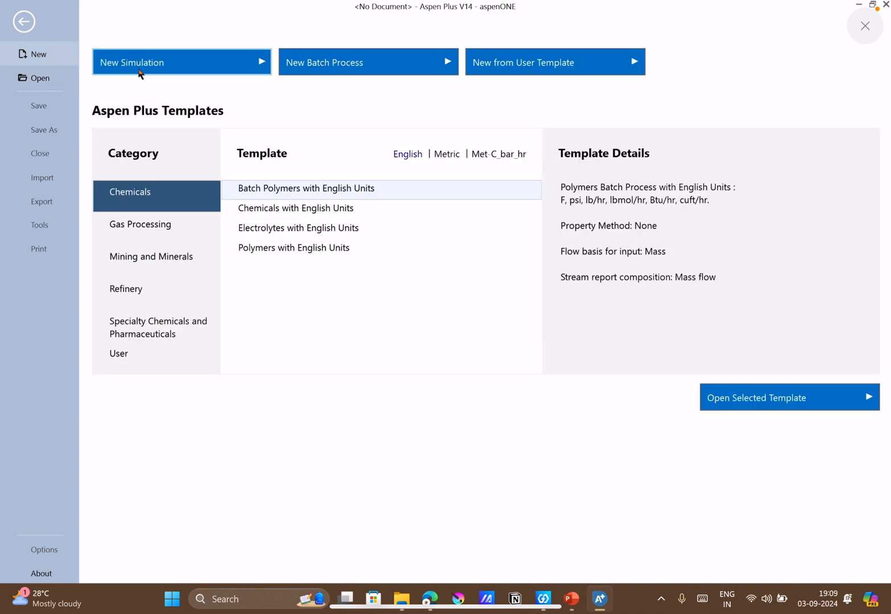
pyautogui.click(139, 73)
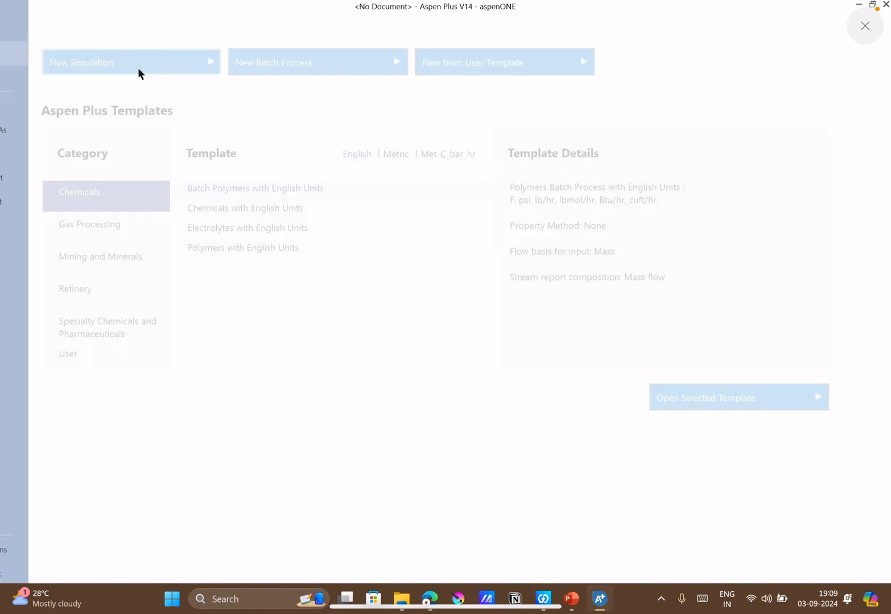
pyautogui.click(430, 595)
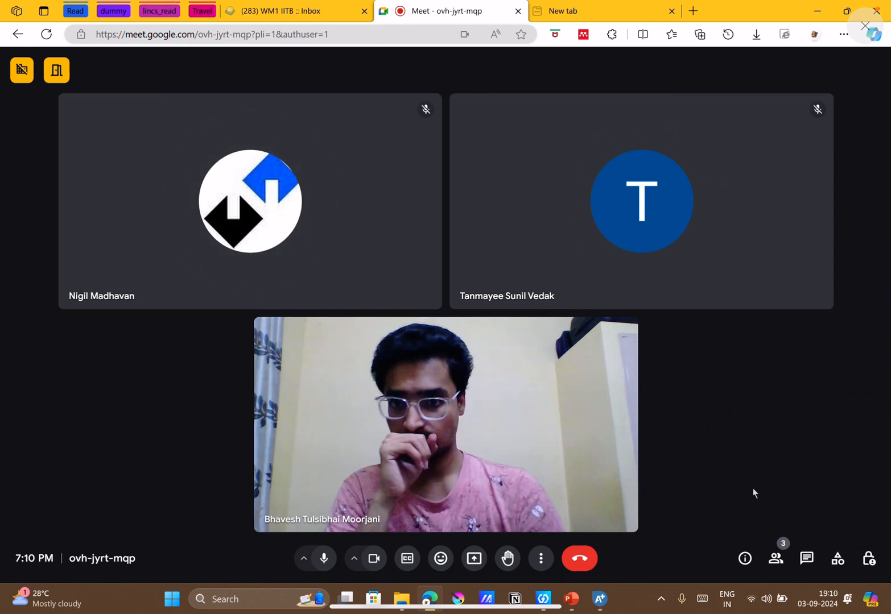
# Check slide 5 in PowerPoint and the loading Aspen Plus window, and return to the Google Meet call.
pyautogui.moveTo(607, 597)
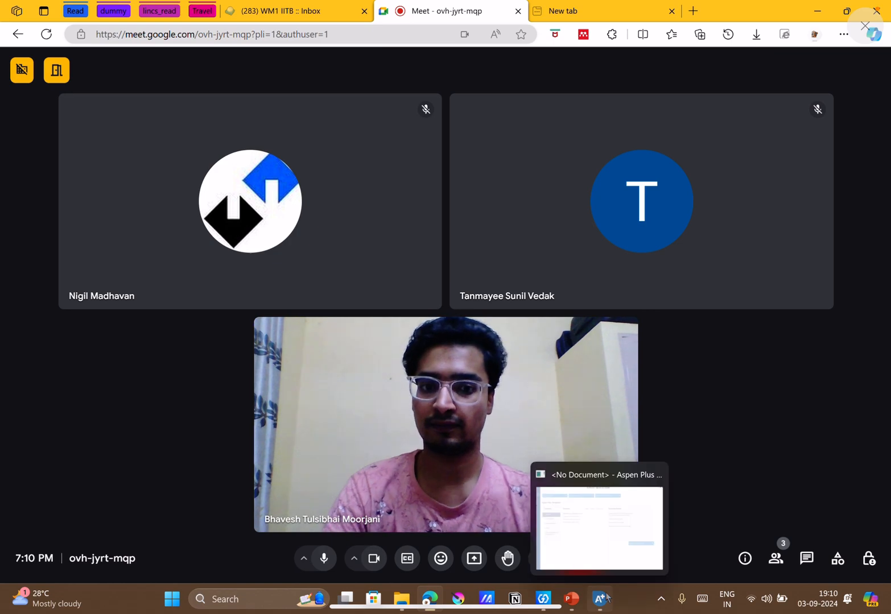
pyautogui.click(572, 598)
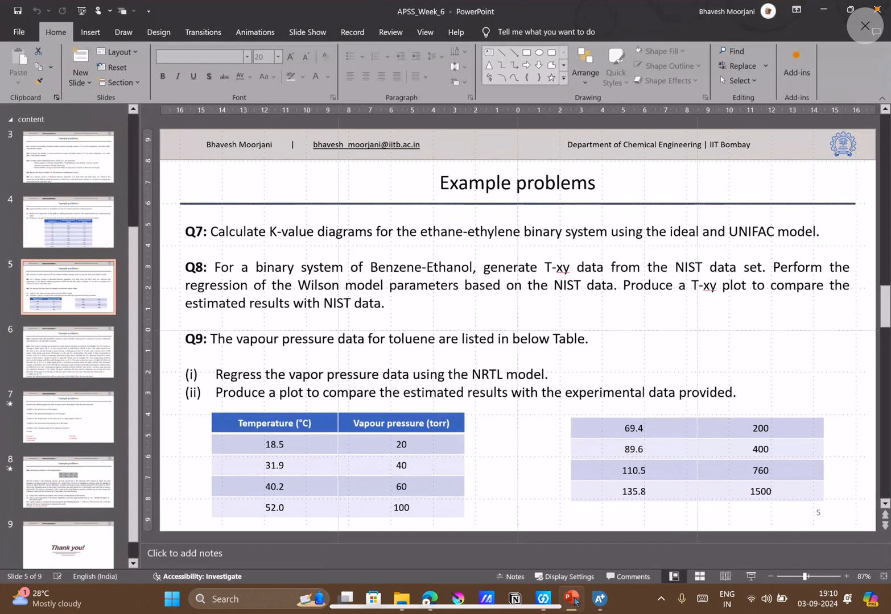
pyautogui.click(594, 602)
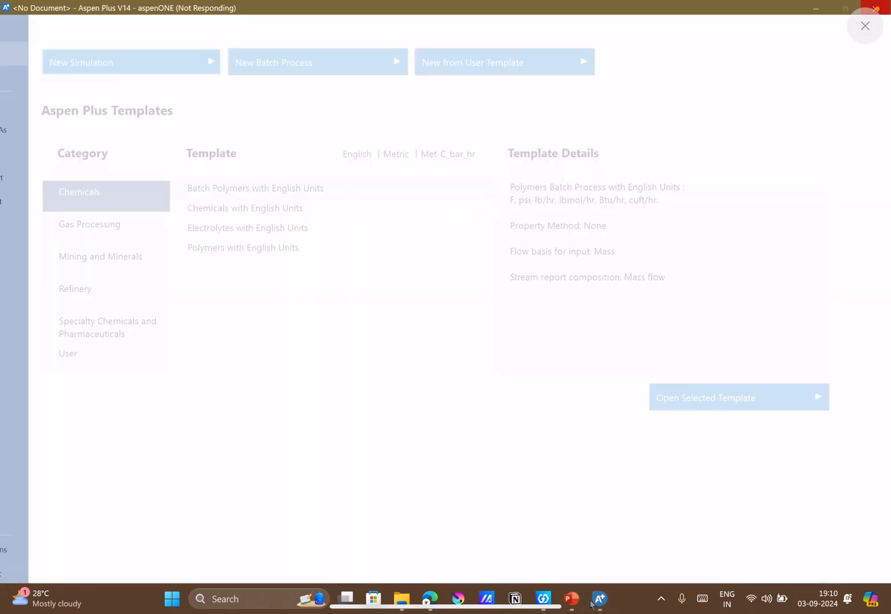
pyautogui.click(431, 598)
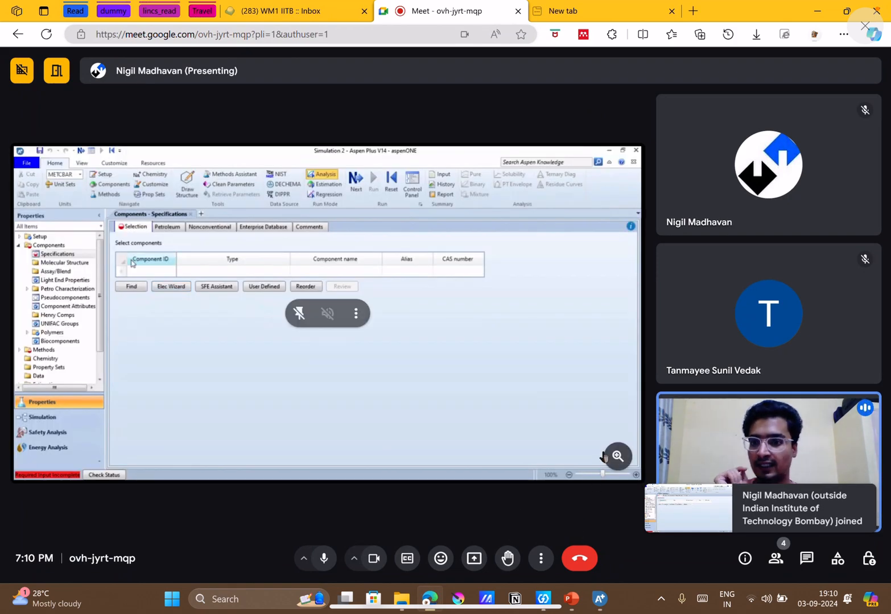
# Reread the Q7 ethane-ethylene problem on slide 5 in PowerPoint while following the shared component entry in Google Meet.
pyautogui.moveTo(560, 607)
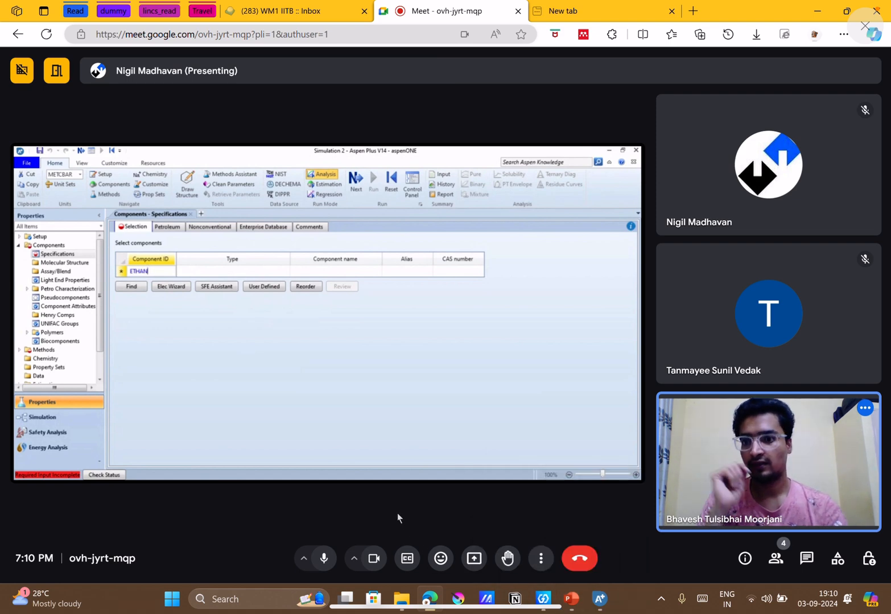
pyautogui.click(580, 610)
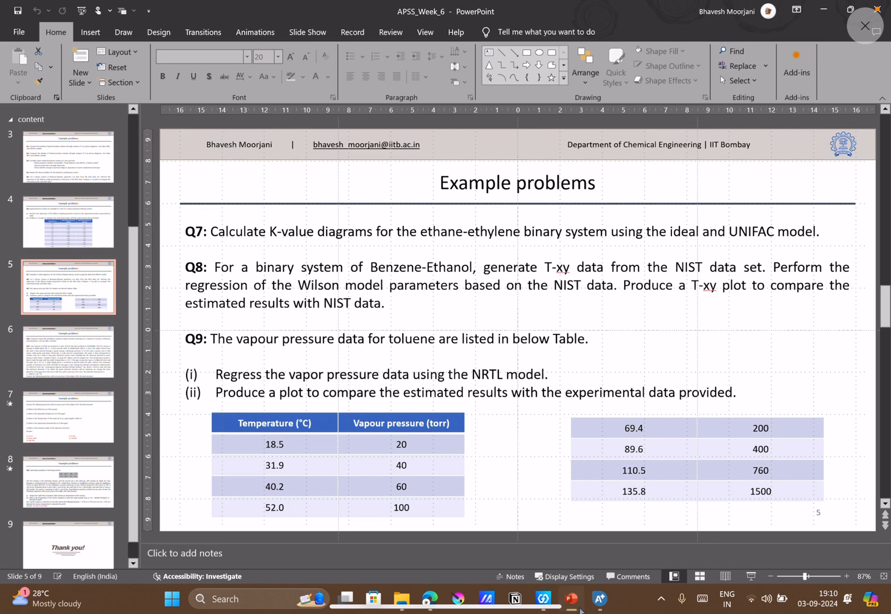
pyautogui.click(572, 603)
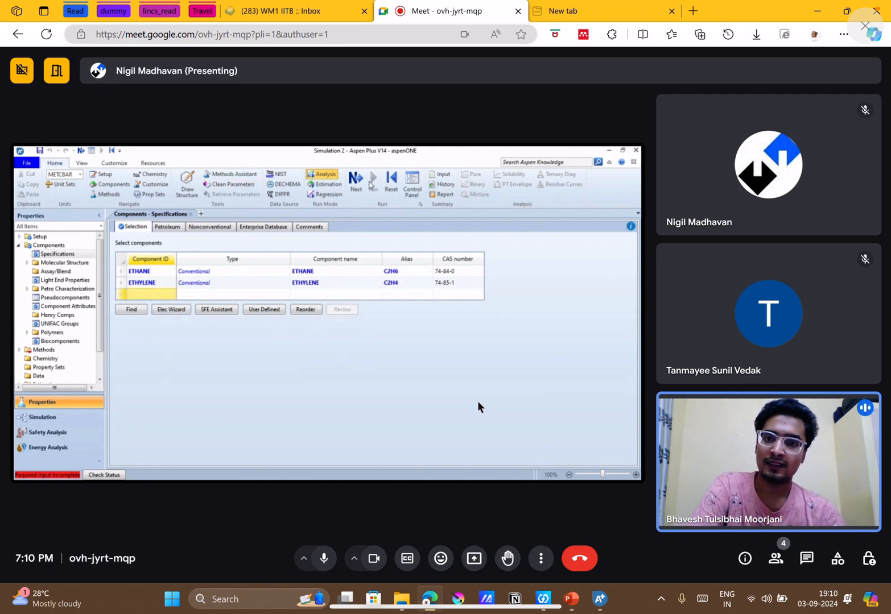
pyautogui.click(571, 599)
pyautogui.click(569, 600)
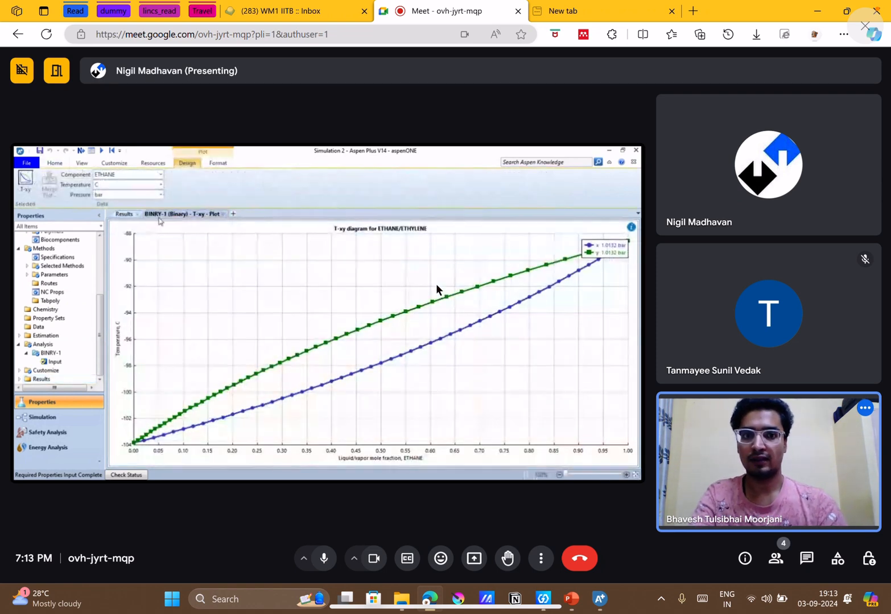
# Examine the shared T-xy and K-value plots for ethane-ethylene in Google Meet, and check them against Q7 on slide 5.
pyautogui.moveTo(207, 237)
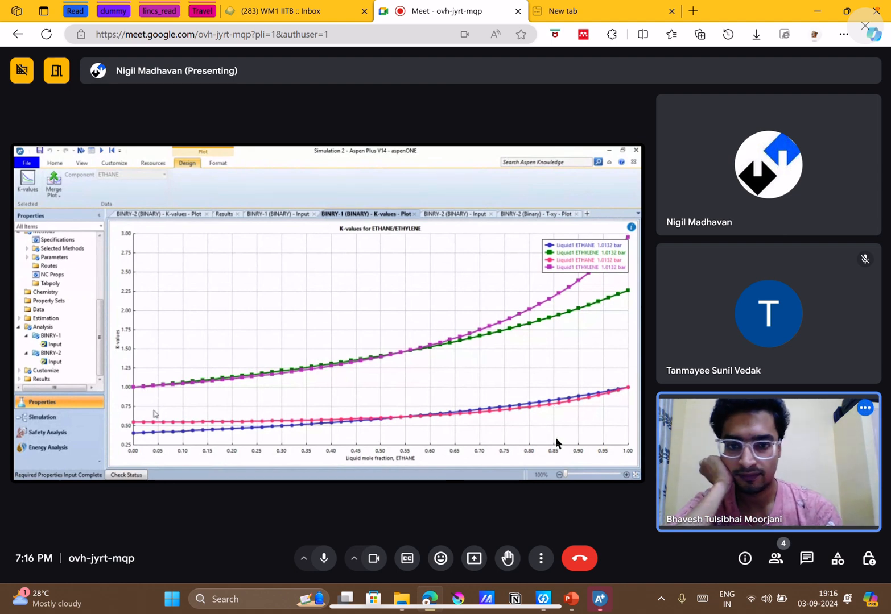
pyautogui.moveTo(558, 408)
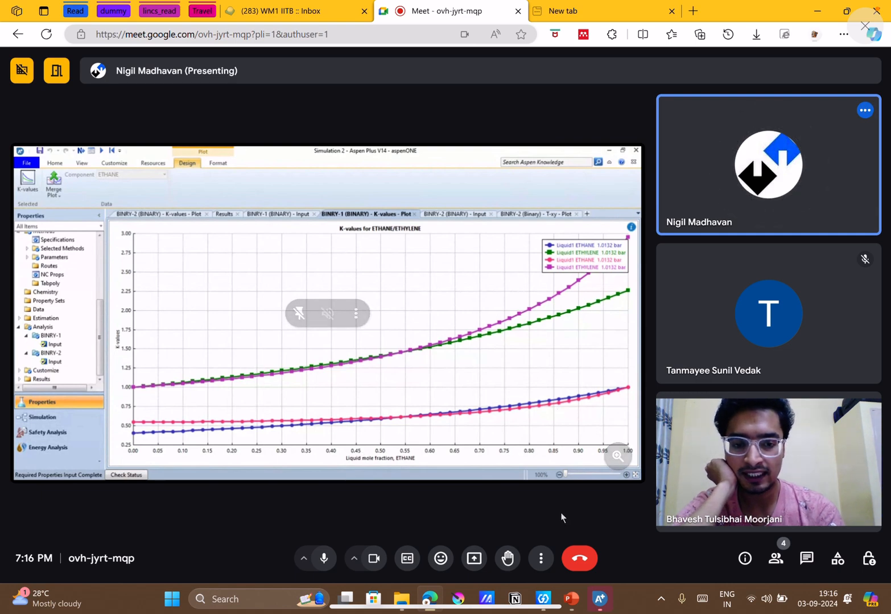
pyautogui.click(571, 602)
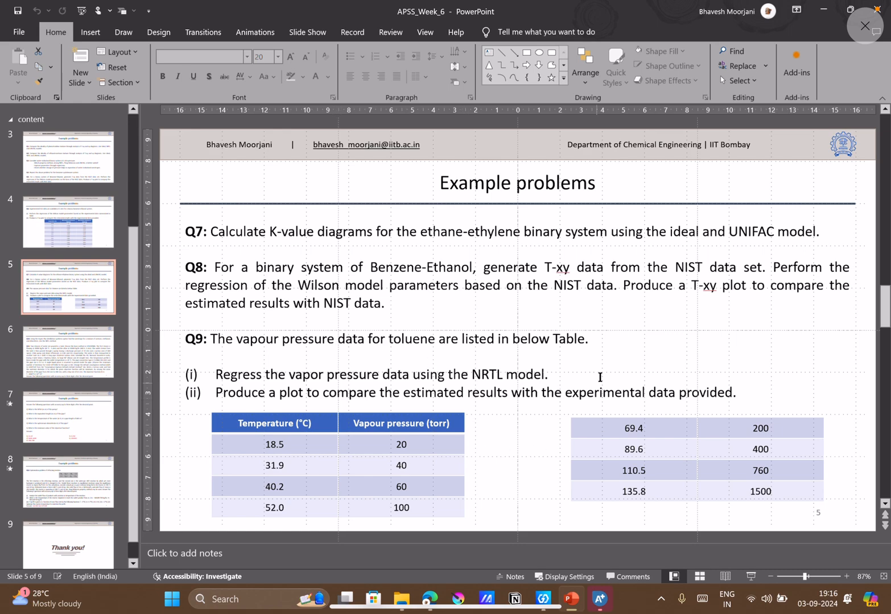
pyautogui.hotkey('alt', 'Tab')
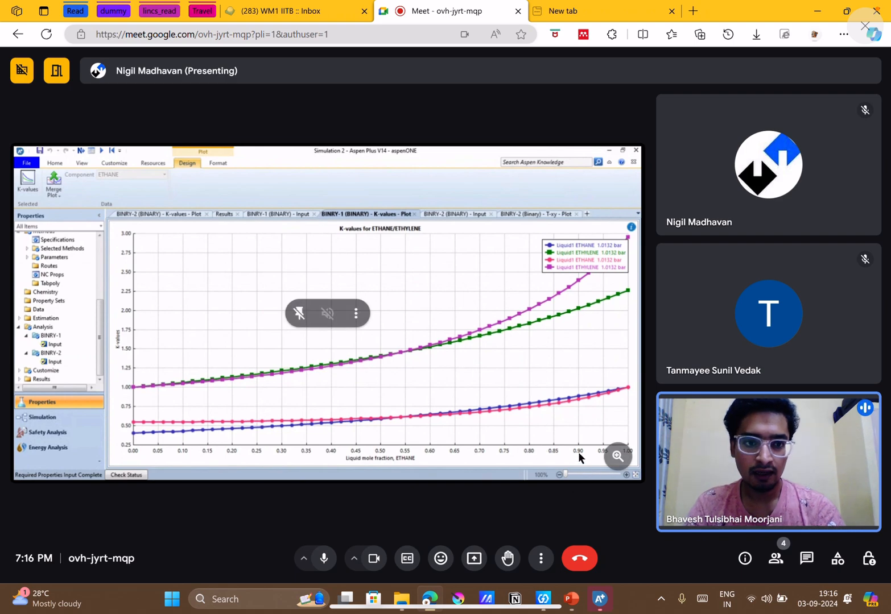
# Look at the new Aspen Plus simulation and read Q10 and Q11 on slide 6 in PowerPoint.
pyautogui.click(597, 601)
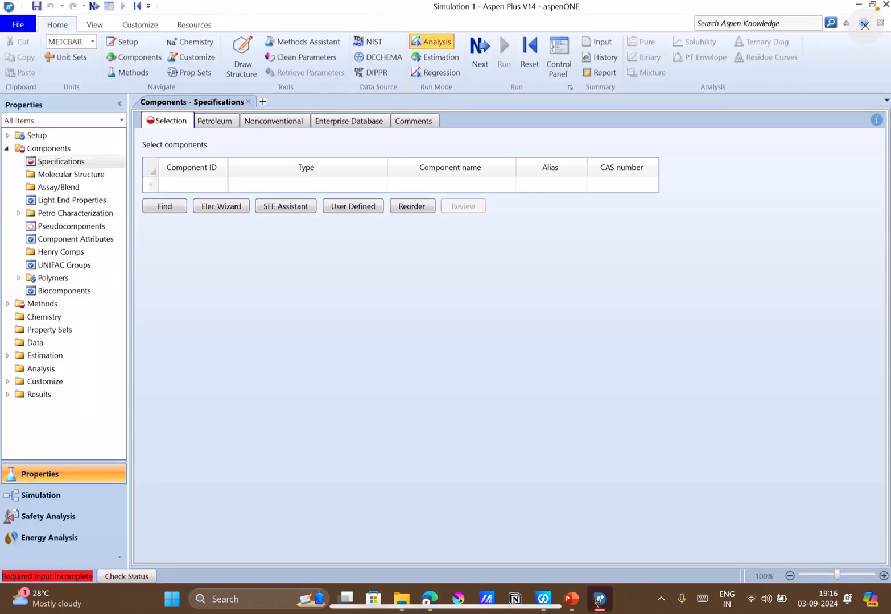
pyautogui.click(597, 601)
pyautogui.click(572, 600)
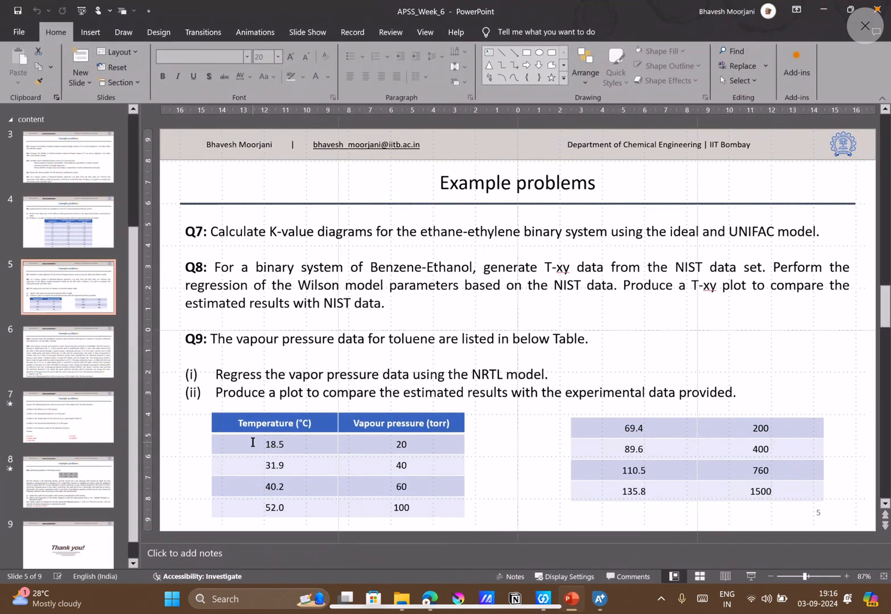
pyautogui.click(86, 335)
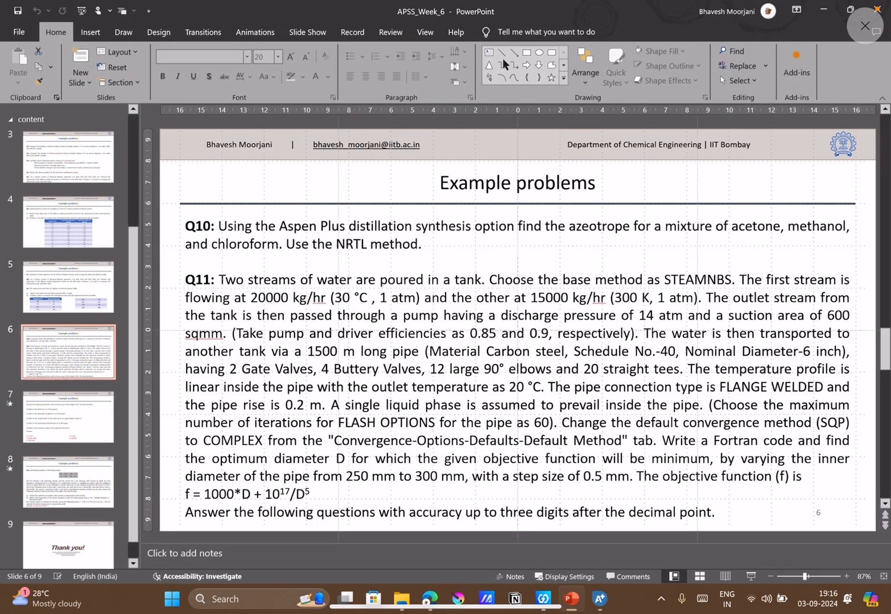
pyautogui.click(825, 4)
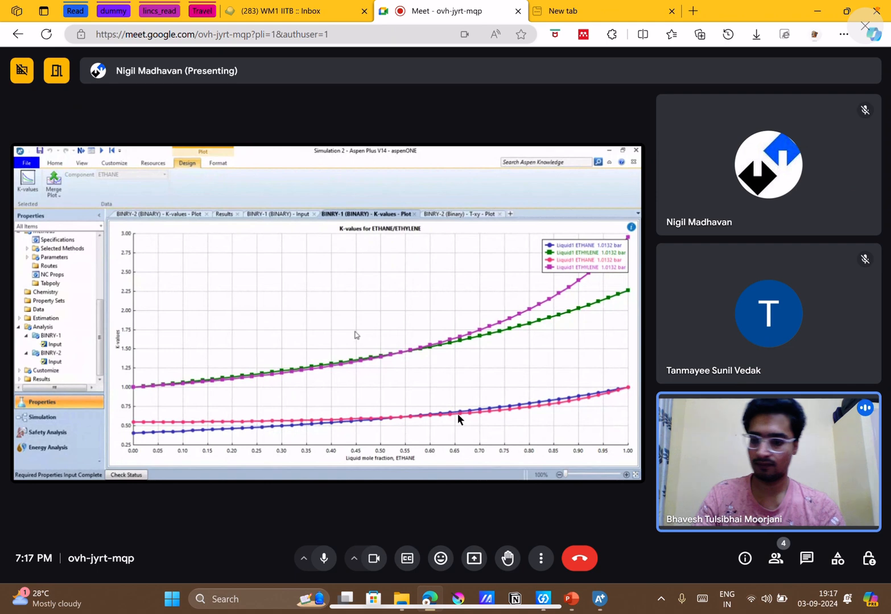
# Review the components named in Q10 on slide 6 in PowerPoint, and switch to the blank Aspen Plus simulation.
pyautogui.press('fn+f')
pyautogui.press('fn+f')
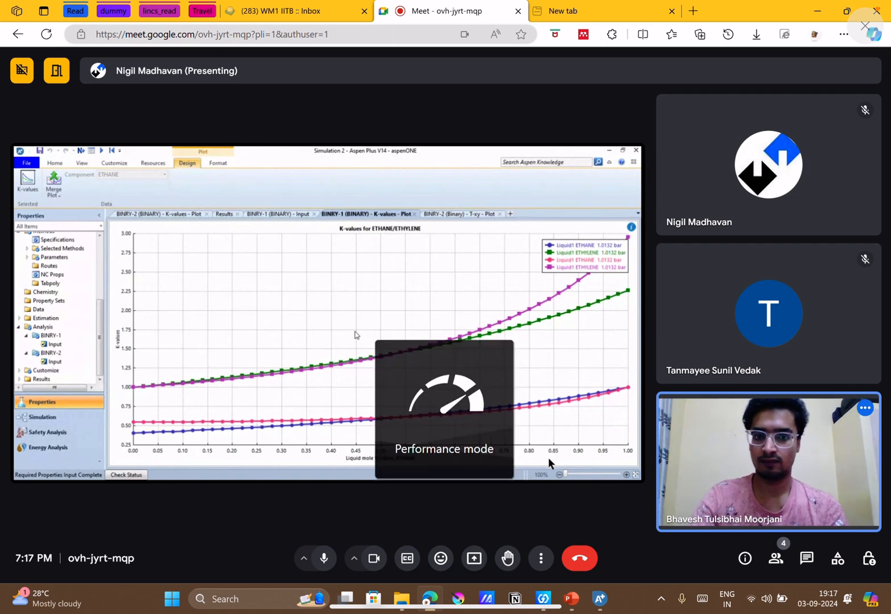
pyautogui.click(598, 594)
pyautogui.click(599, 594)
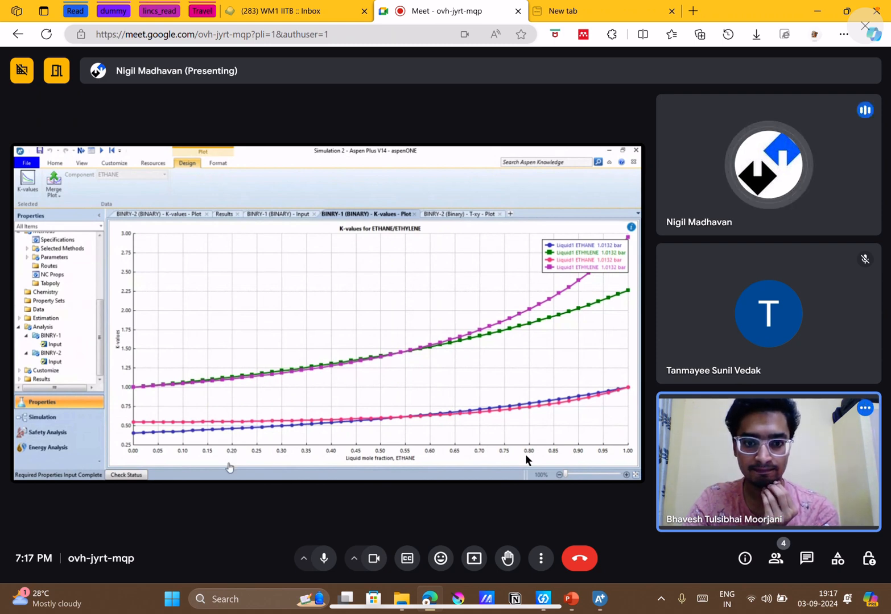
pyautogui.click(614, 602)
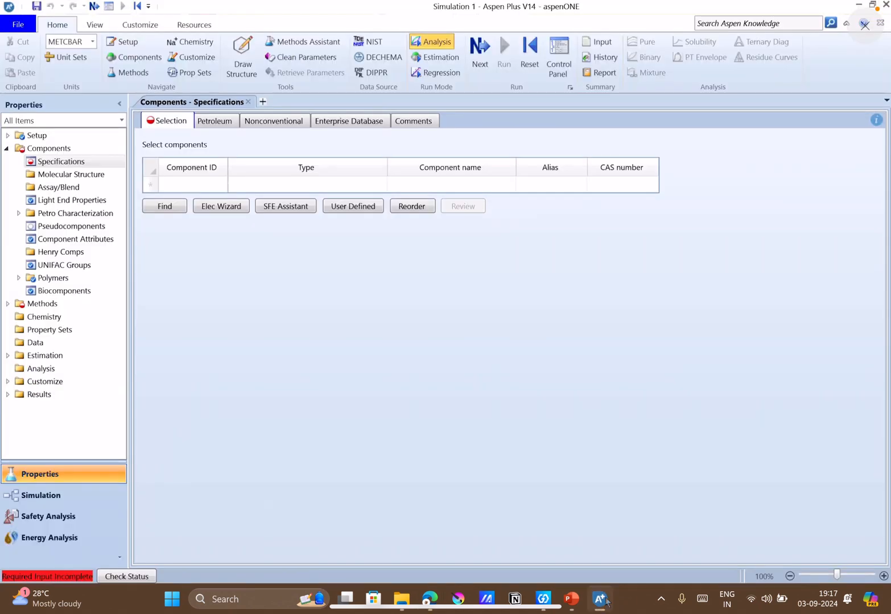
pyautogui.click(571, 599)
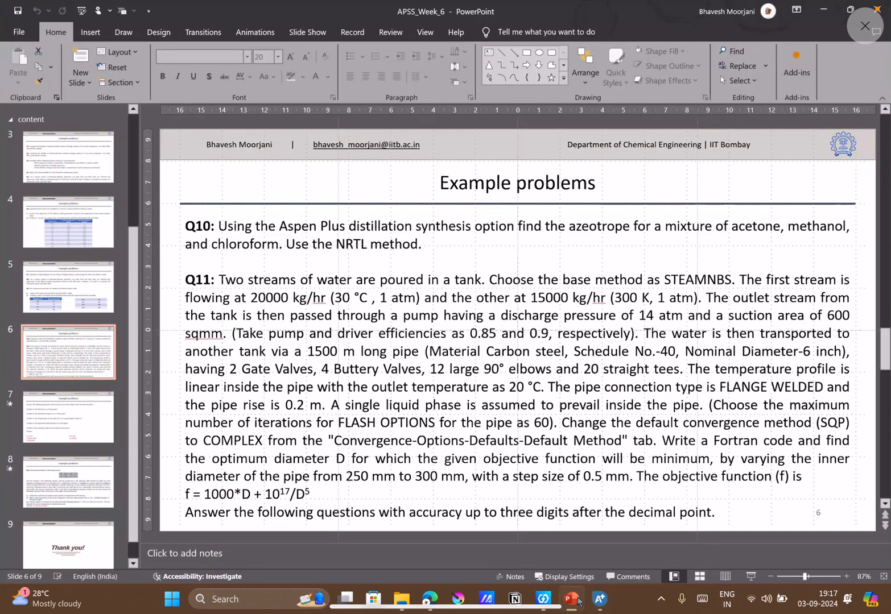
pyautogui.moveTo(608, 598)
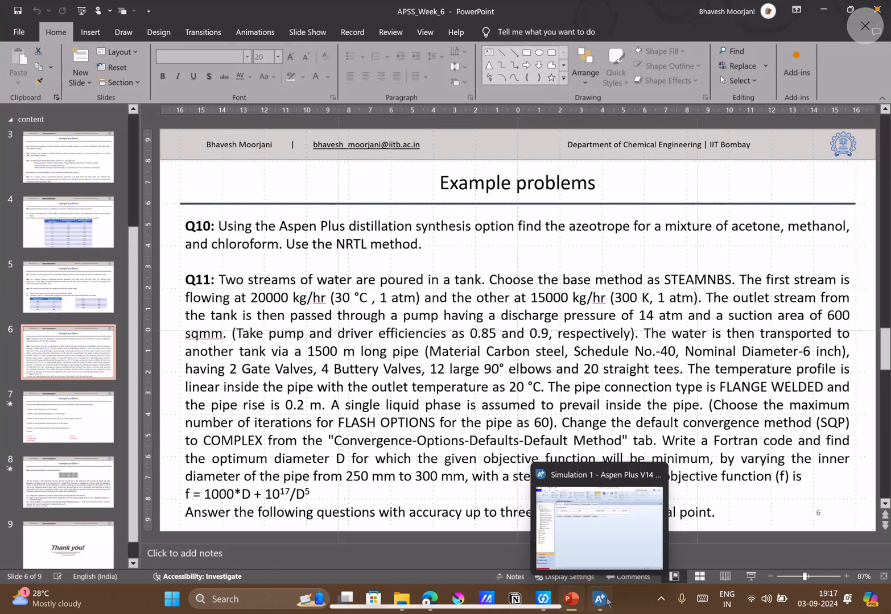
pyautogui.click(600, 599)
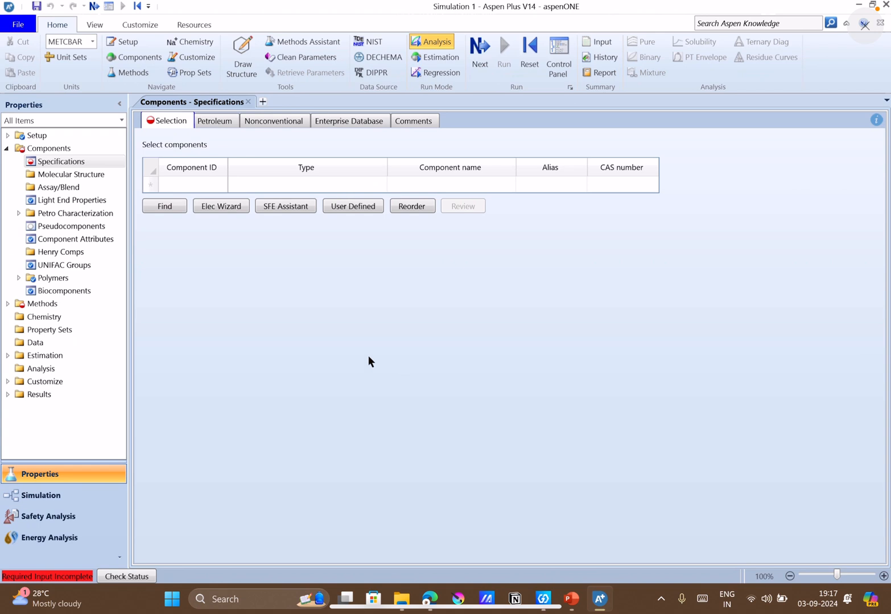
# Add ACETONE as the first component in the specifications, checking the Google Meet call before returning to Aspen Plus.
pyautogui.click(194, 184)
pyautogui.write('ACETONE')
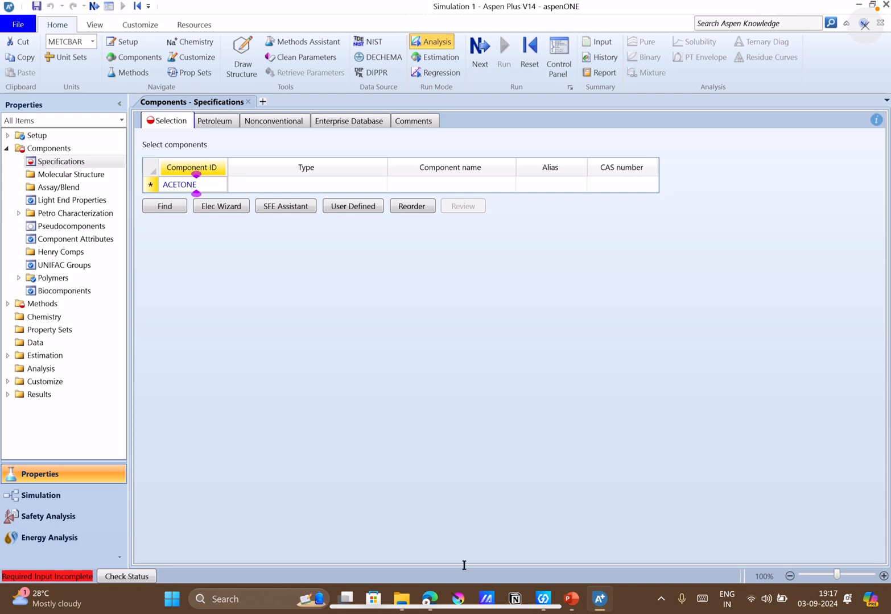
pyautogui.moveTo(427, 600)
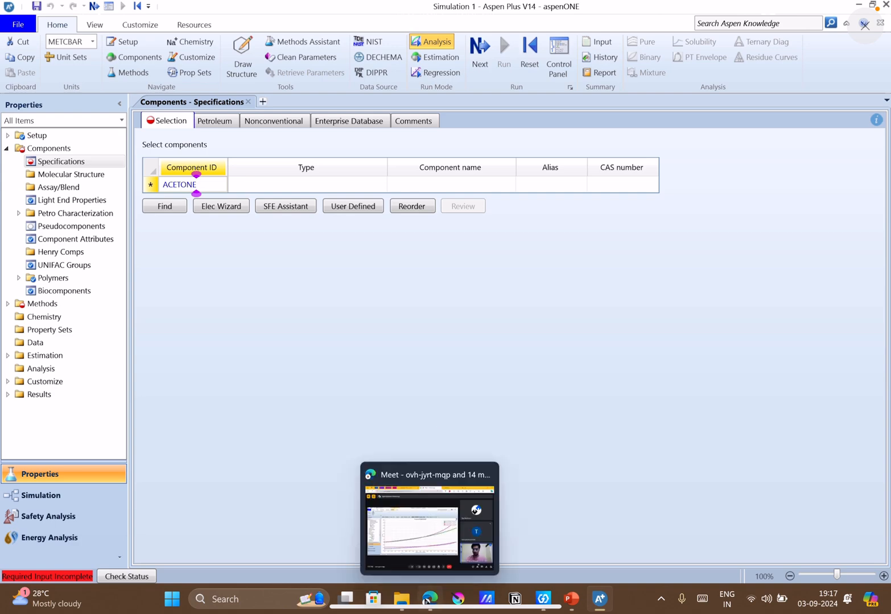
pyautogui.click(428, 599)
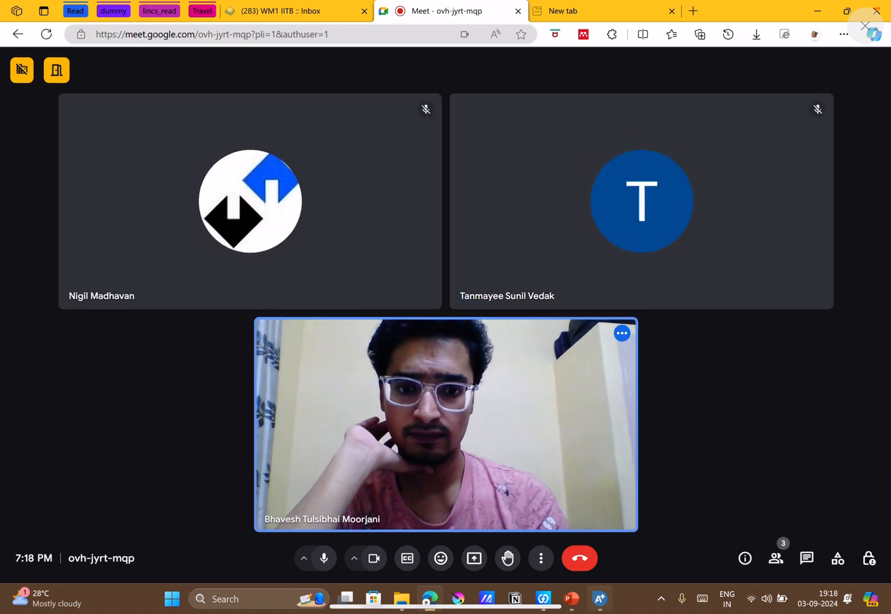
pyautogui.click(598, 603)
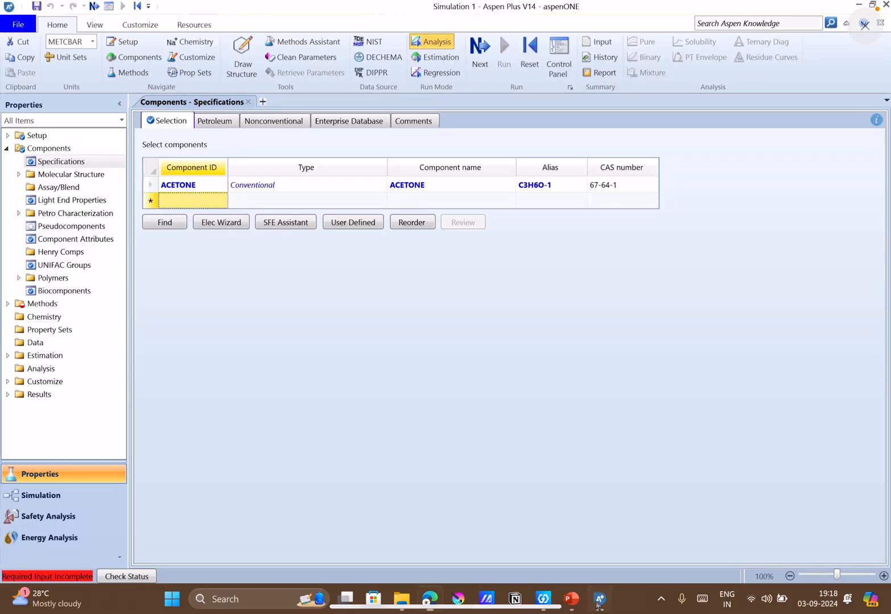
# Add METHANOL as the second component in the specifications.
pyautogui.click(597, 603)
pyautogui.click(595, 603)
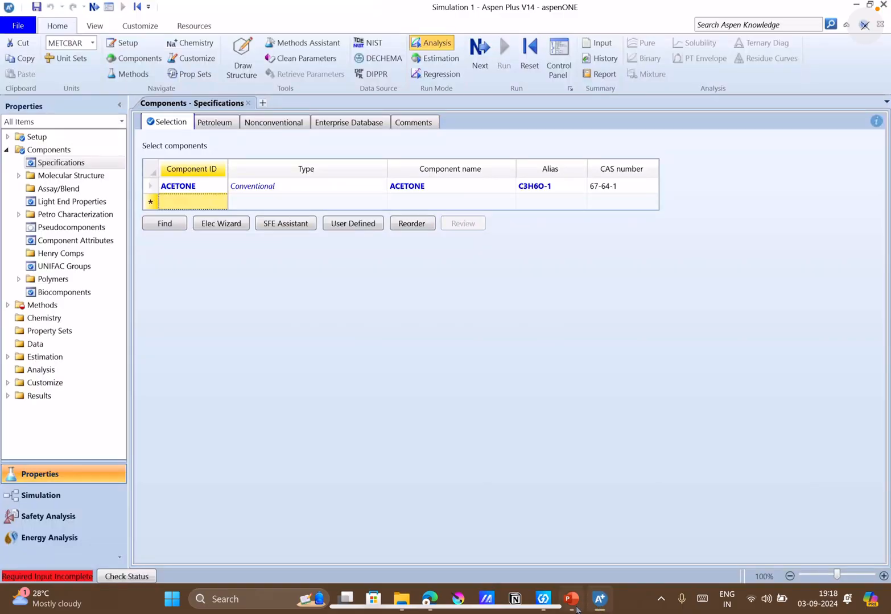
pyautogui.click(575, 604)
pyautogui.click(571, 602)
pyautogui.click(193, 198)
pyautogui.write('MET')
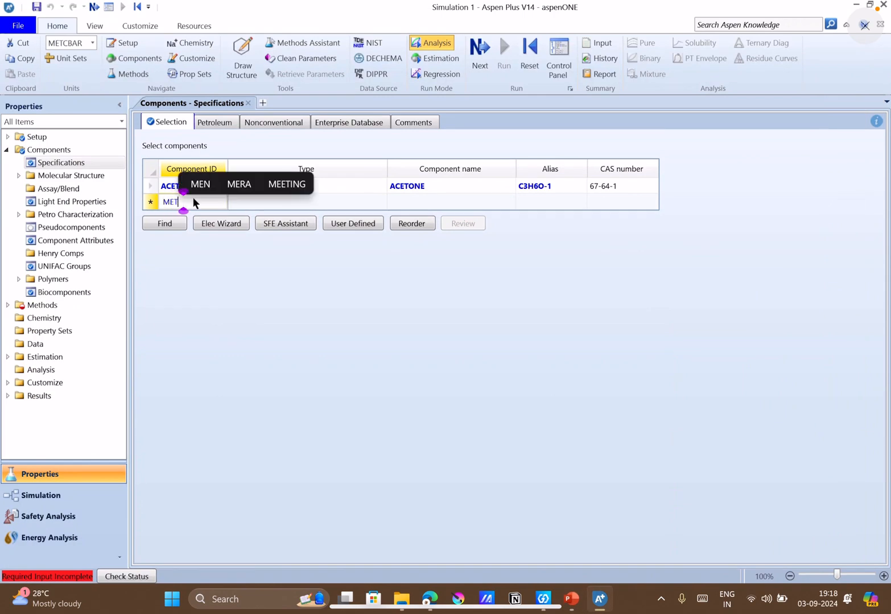
pyautogui.write('HANOL')
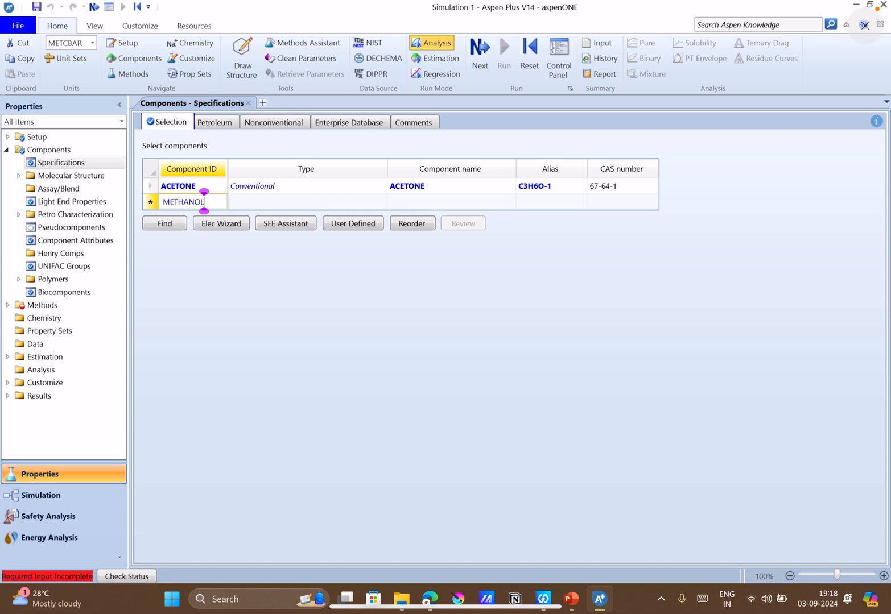
# Check the shared screen in Google Meet and Q10 on slide 6 in PowerPoint, and return to Aspen Plus.
pyautogui.click(427, 600)
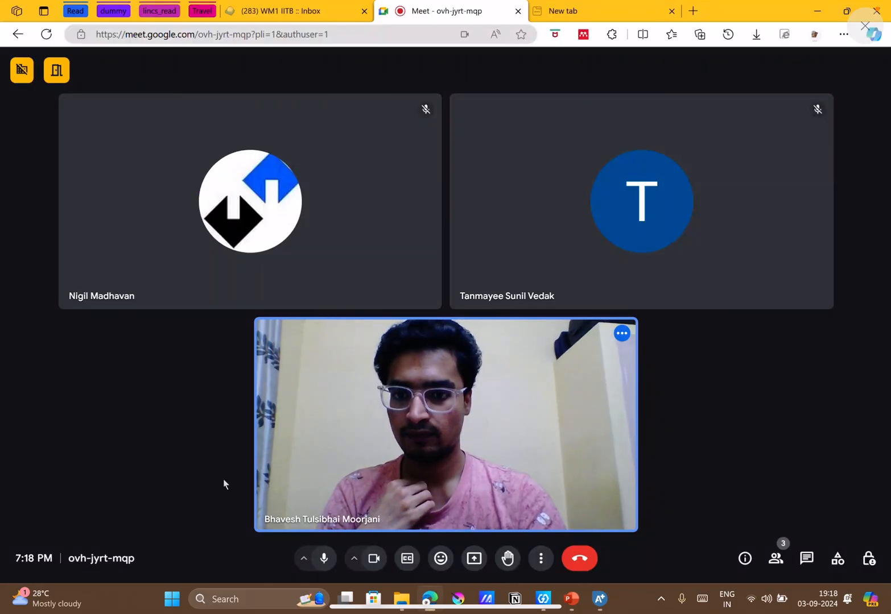
pyautogui.click(473, 562)
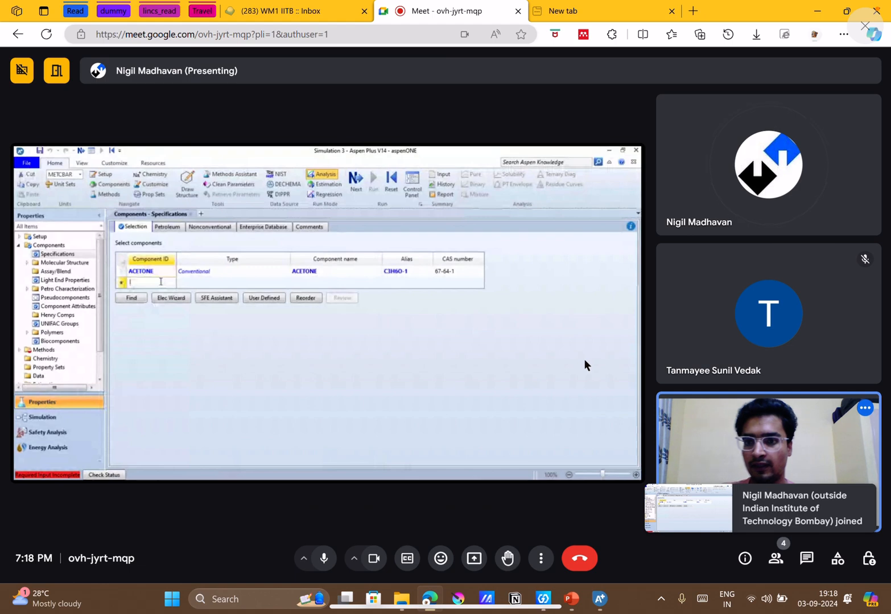
pyautogui.click(572, 599)
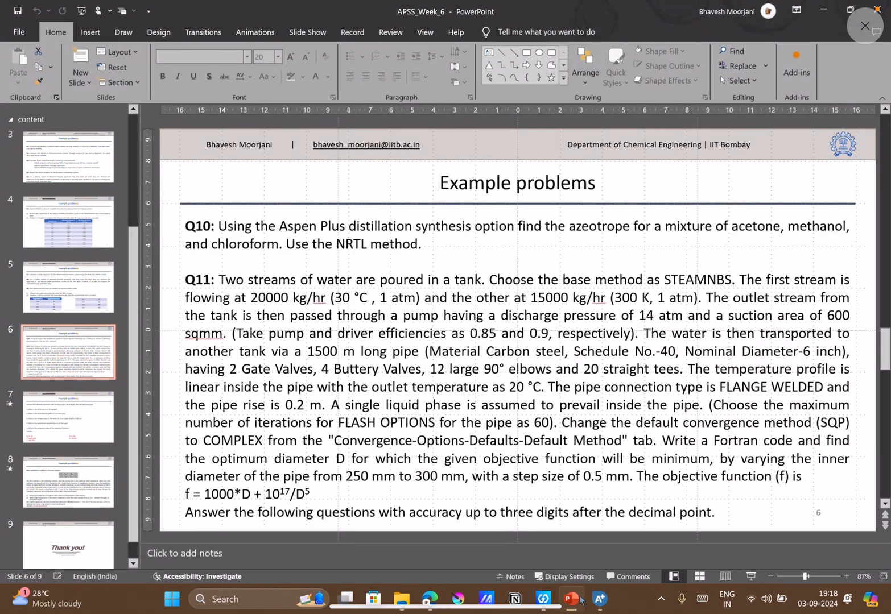
pyautogui.click(580, 599)
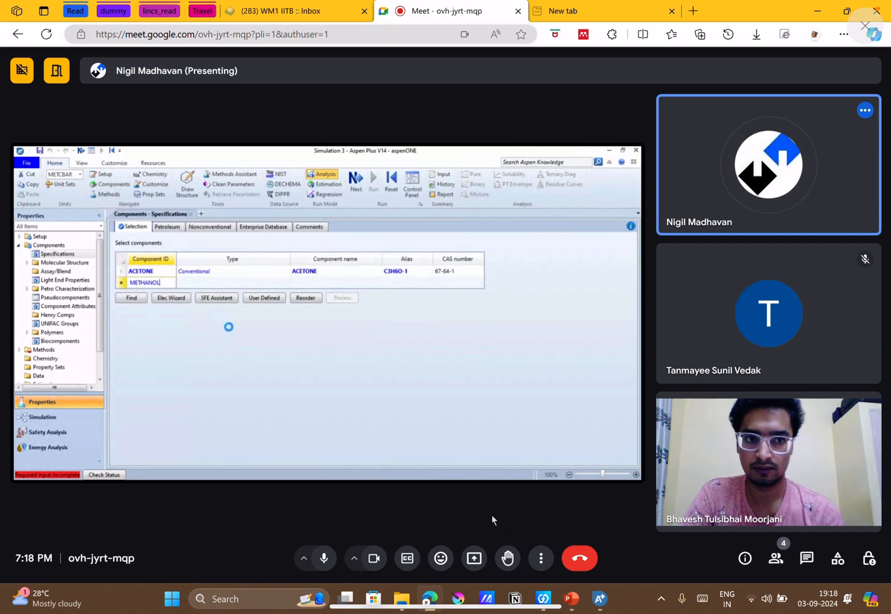
pyautogui.click(599, 597)
pyautogui.click(599, 595)
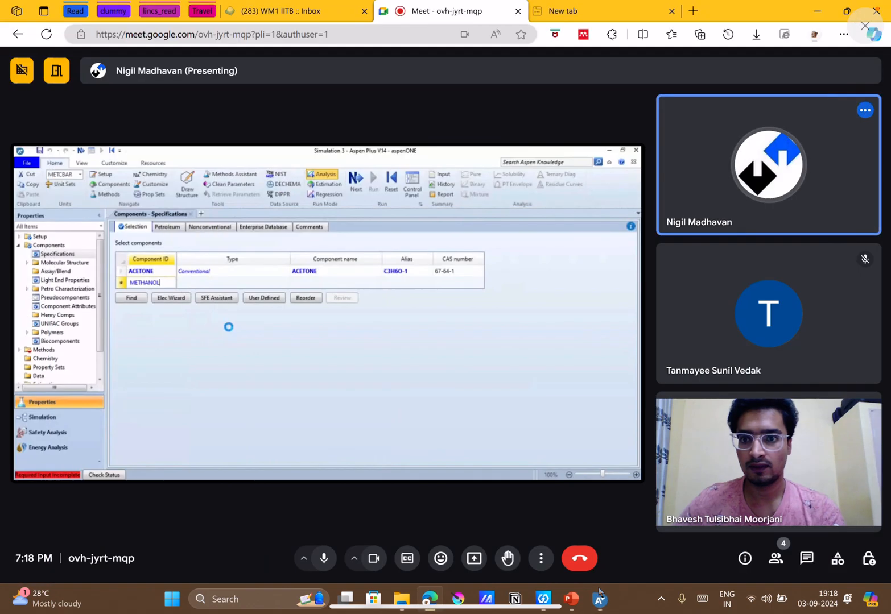
pyautogui.click(599, 595)
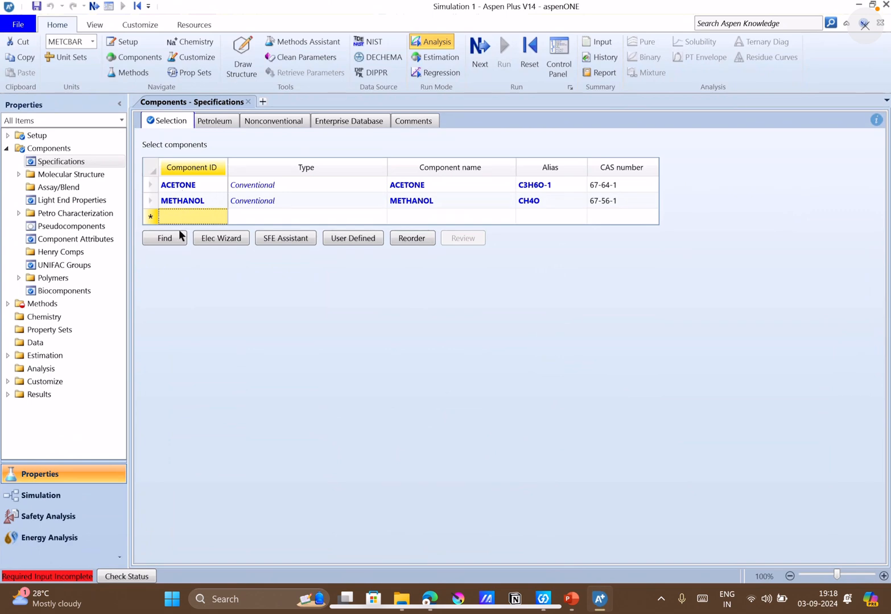
# Look at the component list shared in the Google Meet call, and return to the Aspen Plus component specifications.
pyautogui.click(177, 236)
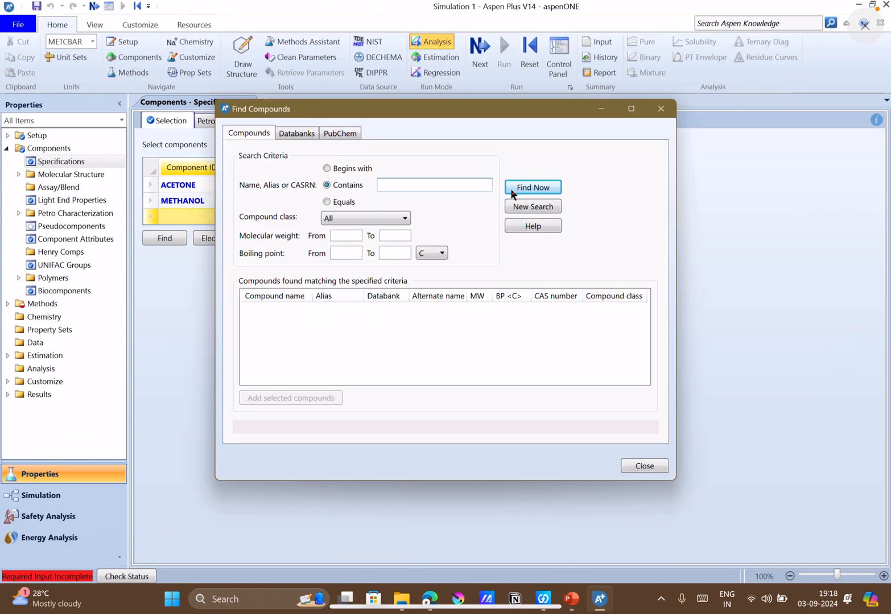
pyautogui.click(661, 111)
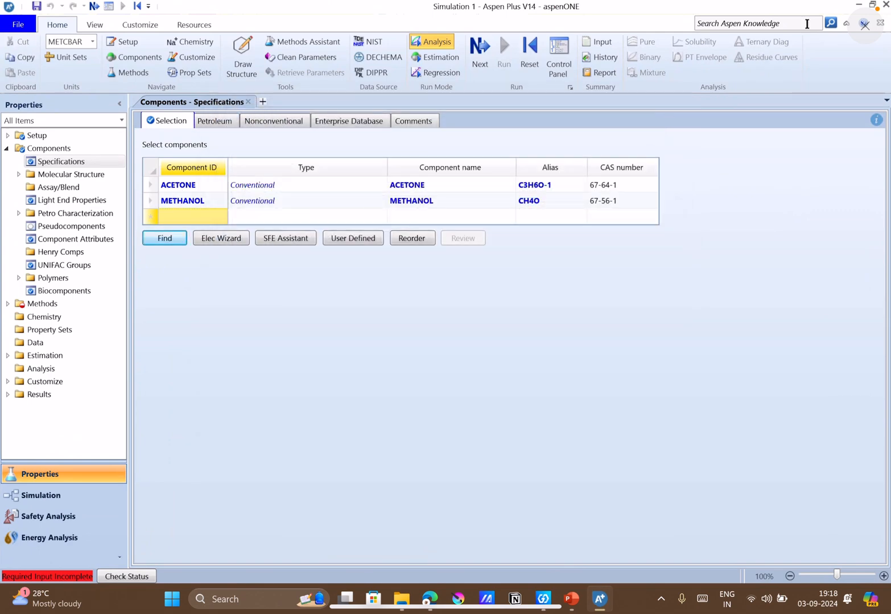
pyautogui.click(859, 6)
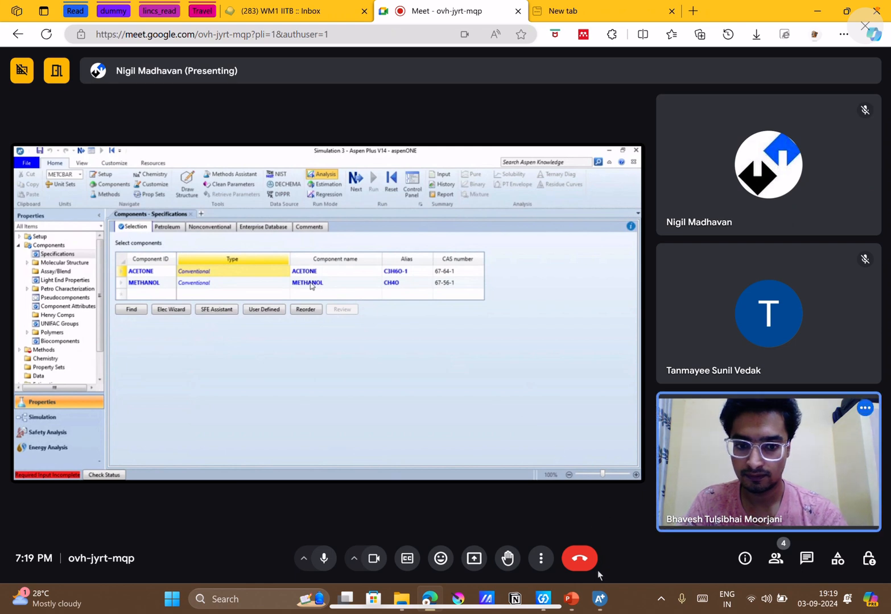
pyautogui.hotkey('alt', 'Tab')
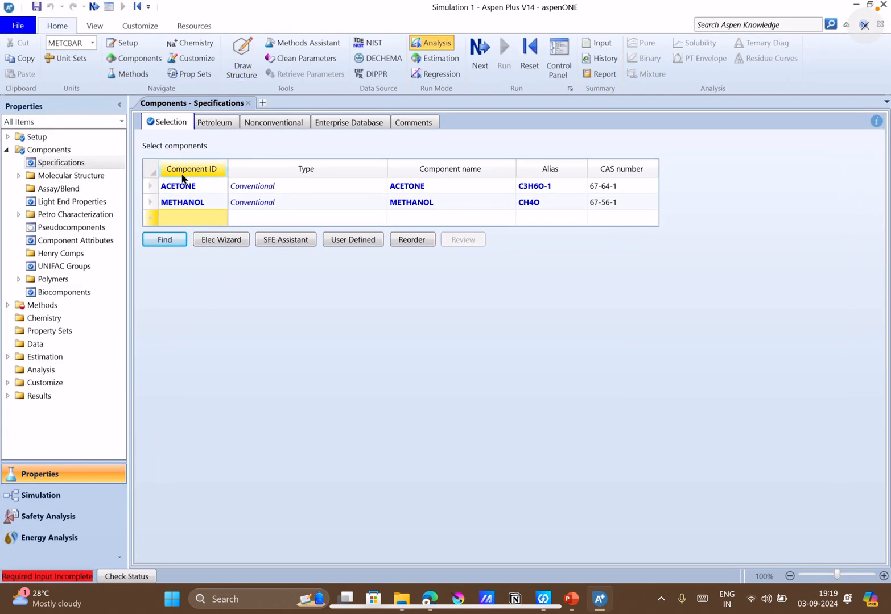
# Search for compounds whose name contains chloroform, checking the Google Meet call before returning to Aspen Plus.
pyautogui.click(163, 241)
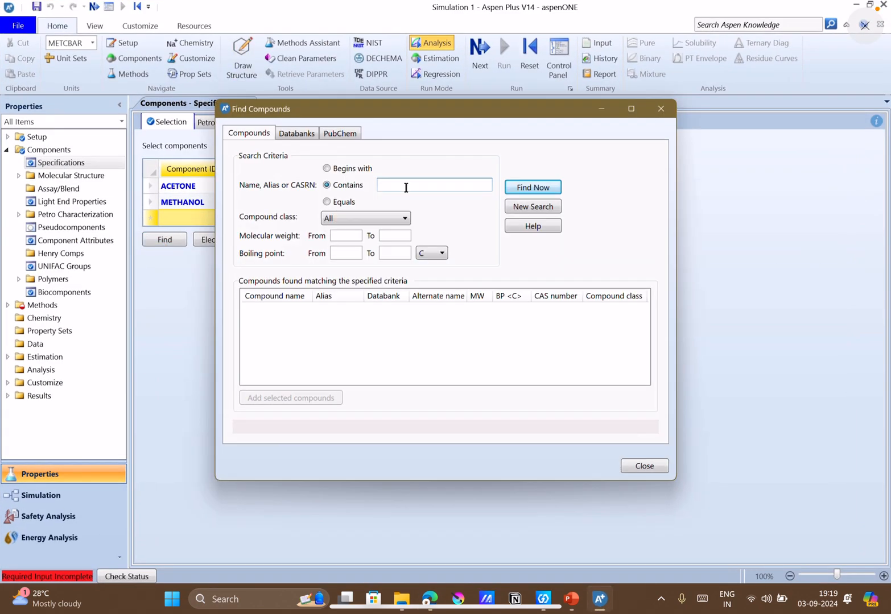
pyautogui.write('cho')
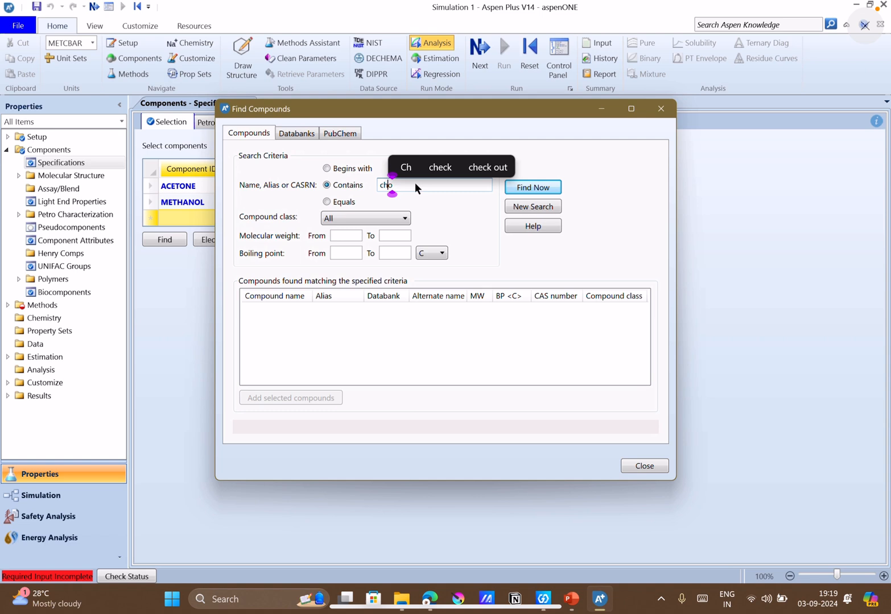
pyautogui.write('loroform')
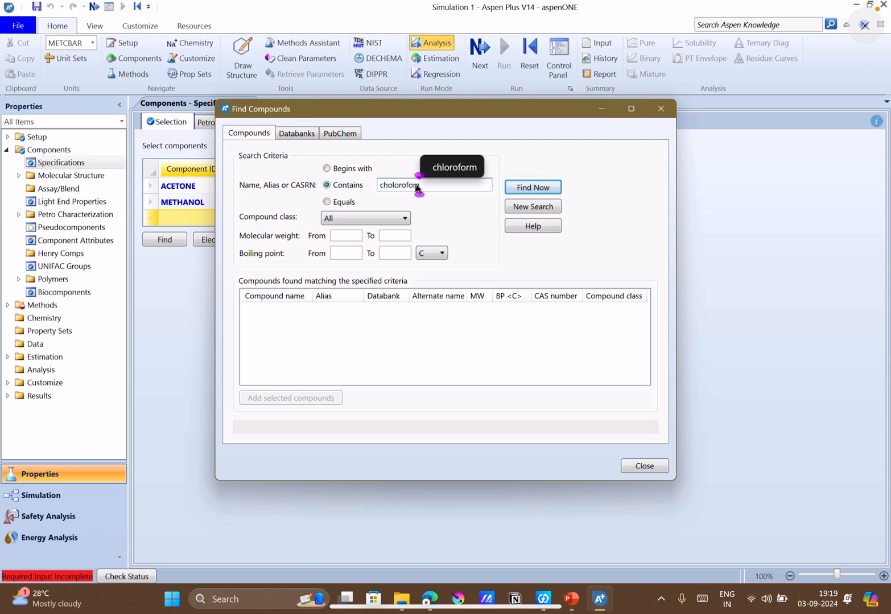
pyautogui.press('Up')
pyautogui.press('Return')
pyautogui.press('Return')
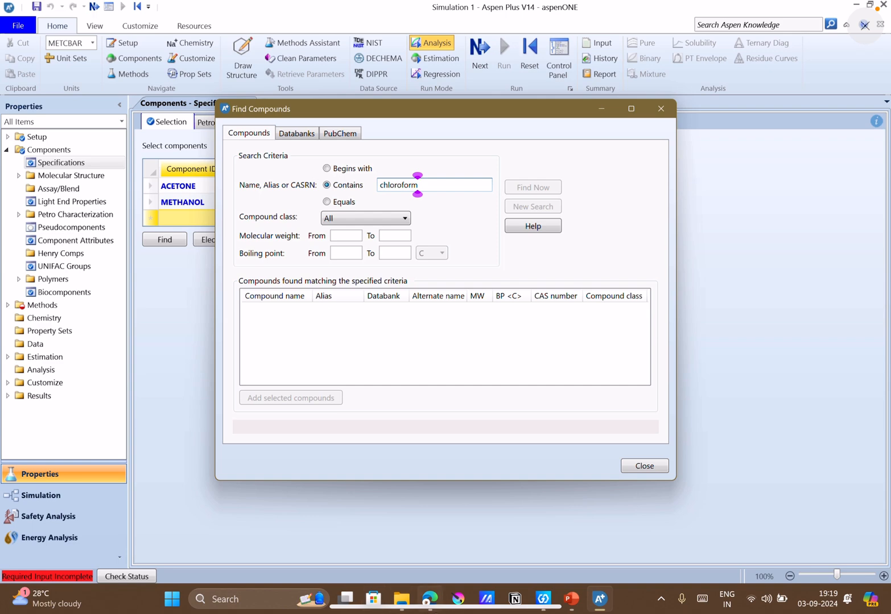
pyautogui.click(430, 609)
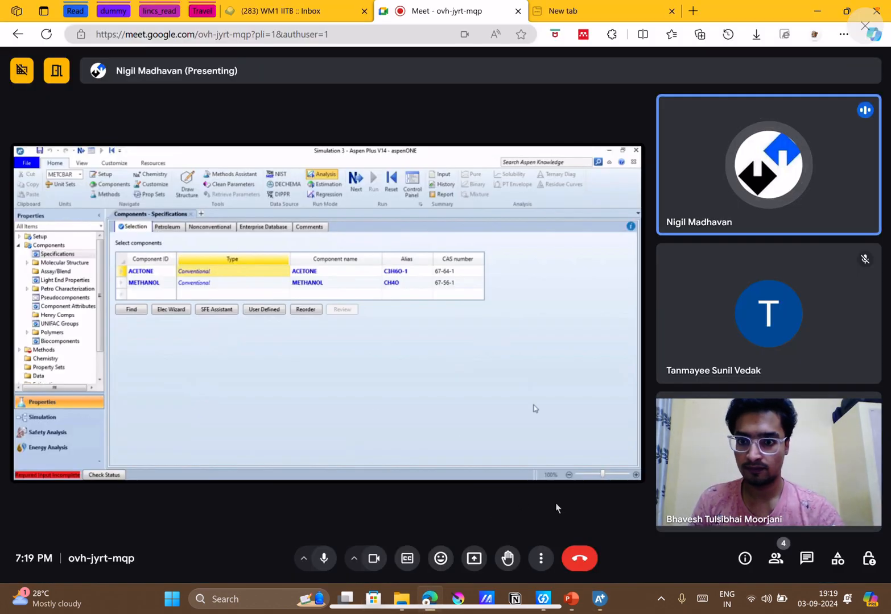
pyautogui.click(602, 600)
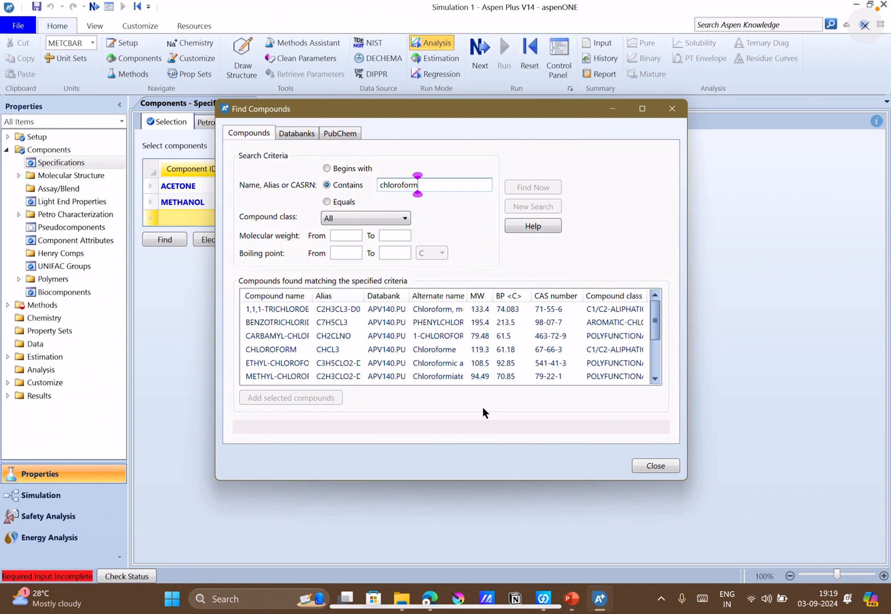
# Add CHLOROFORM (CHCL3) from the search results to the component list and close the compound search.
pyautogui.click(375, 352)
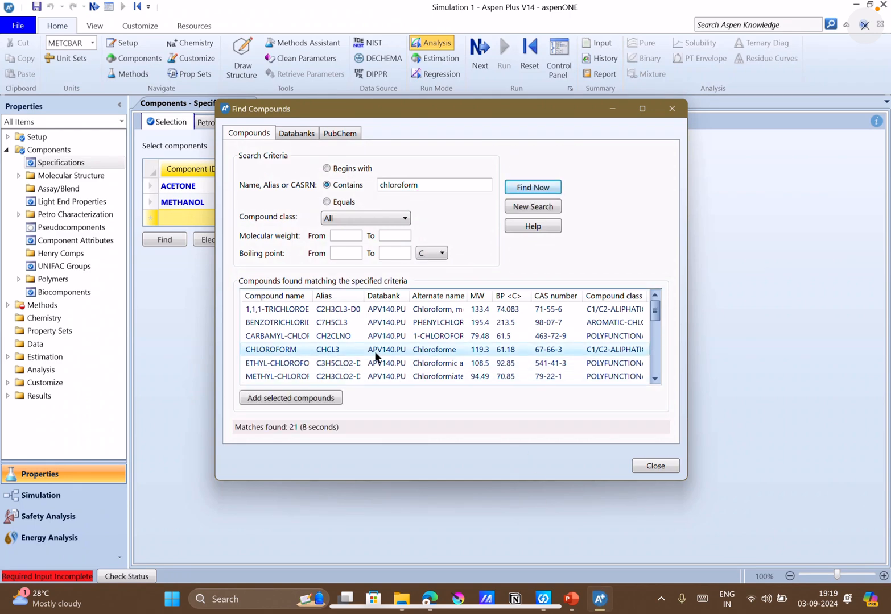
pyautogui.doubleClick(375, 355)
pyautogui.click(651, 467)
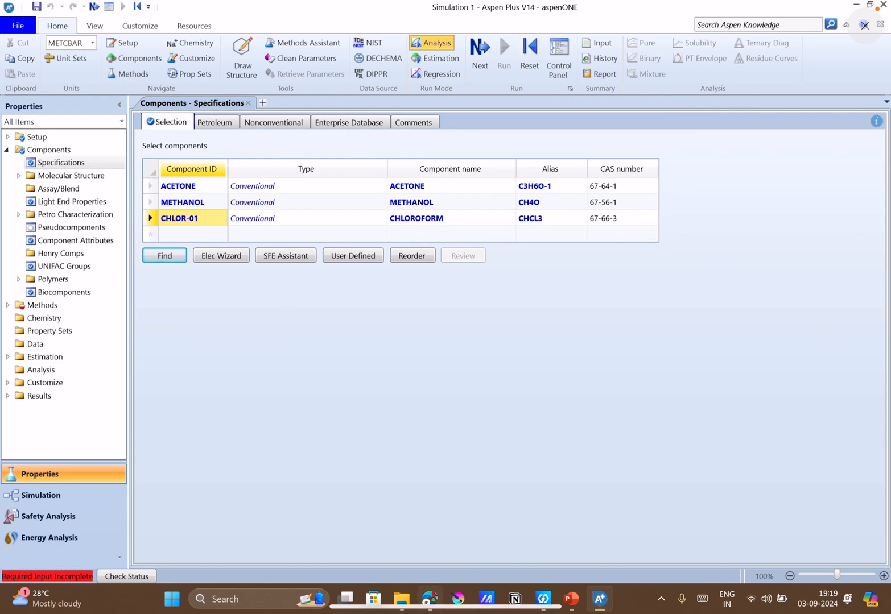
# Review the shared component list in Google Meet and read Q10 on slide 6 in PowerPoint.
pyautogui.click(428, 589)
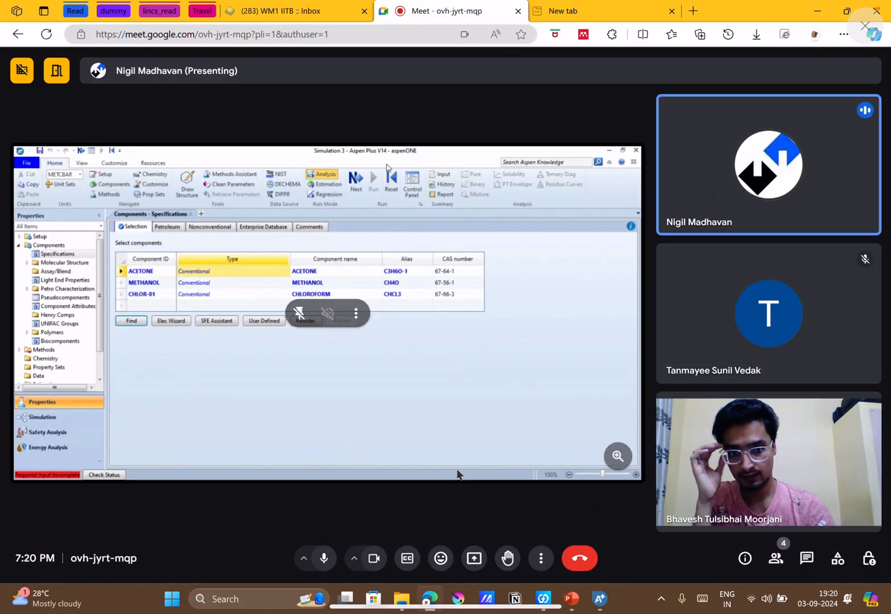
pyautogui.click(573, 600)
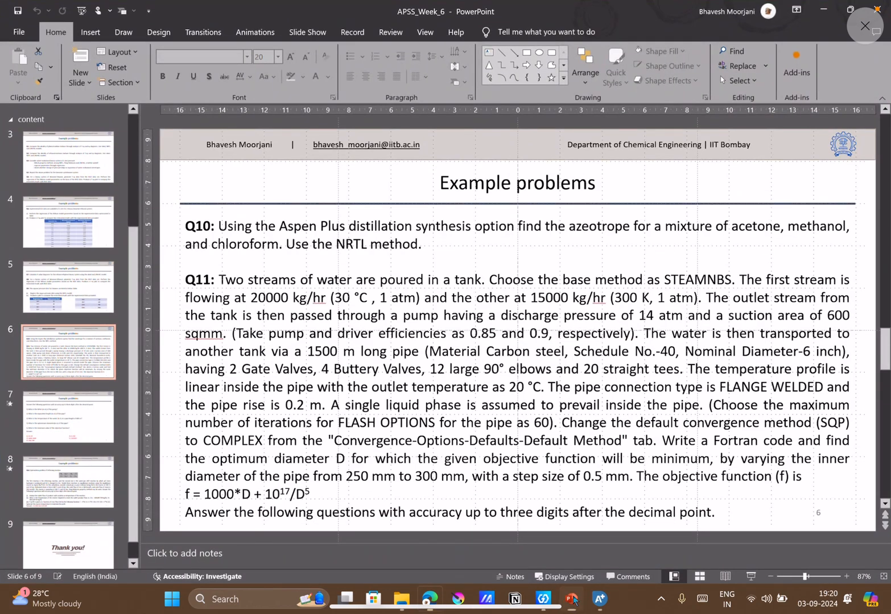
pyautogui.click(573, 600)
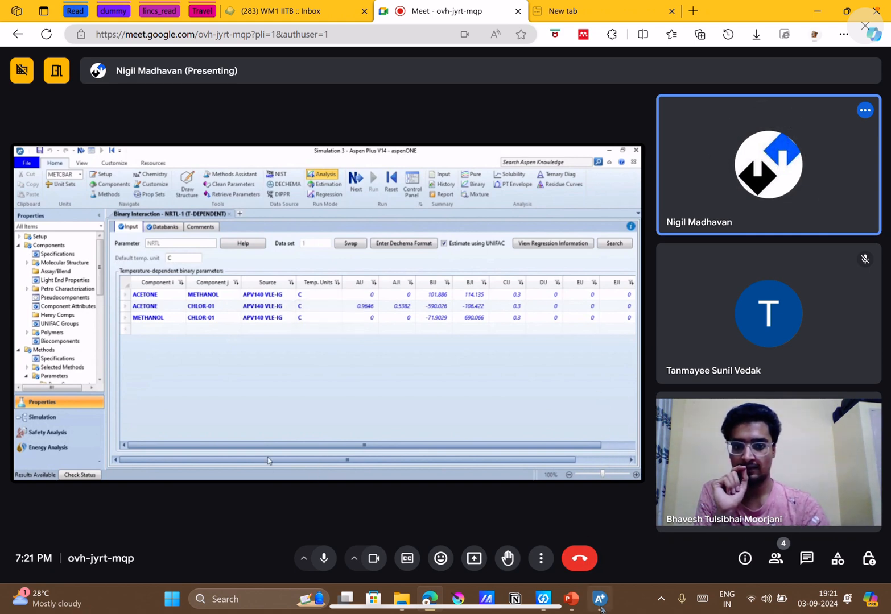
# Examine the shared Distillation Synthesis options and ternary map in Google Meet, rereading Q10 on slide 6 in PowerPoint.
pyautogui.moveTo(600, 607)
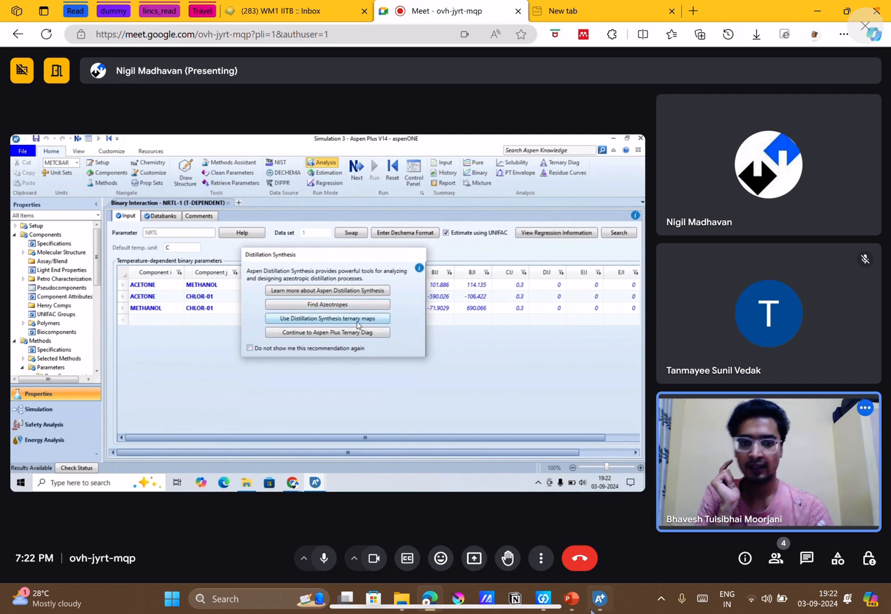
pyautogui.click(573, 608)
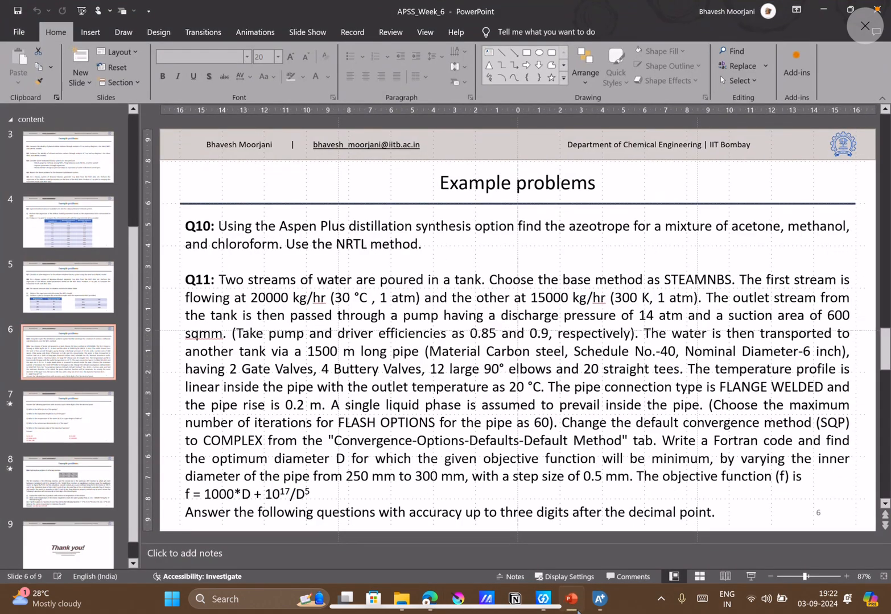
pyautogui.click(576, 608)
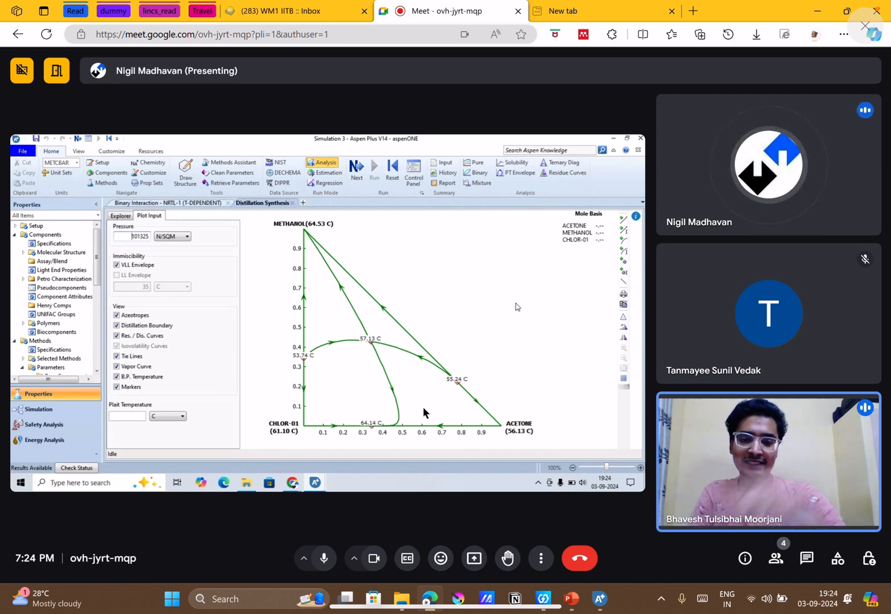
pyautogui.moveTo(334, 433)
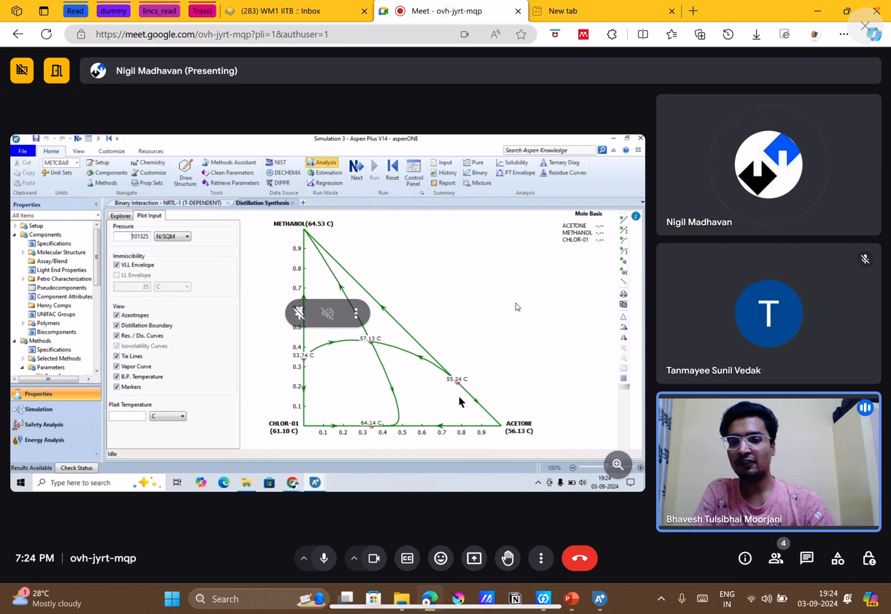
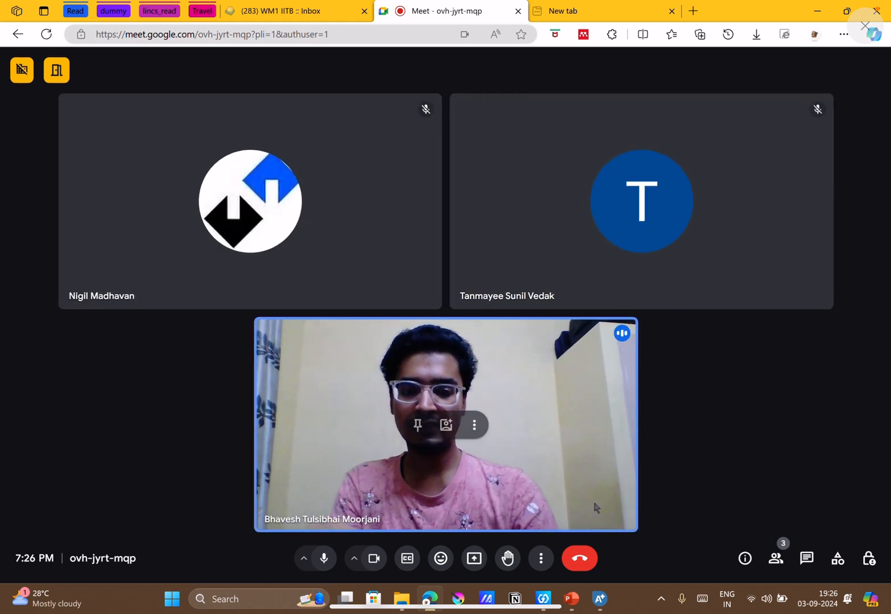
# Switch to PowerPoint and review the example problems on slides 3 to 6, ending on Q10 and Q11.
pyautogui.click(571, 598)
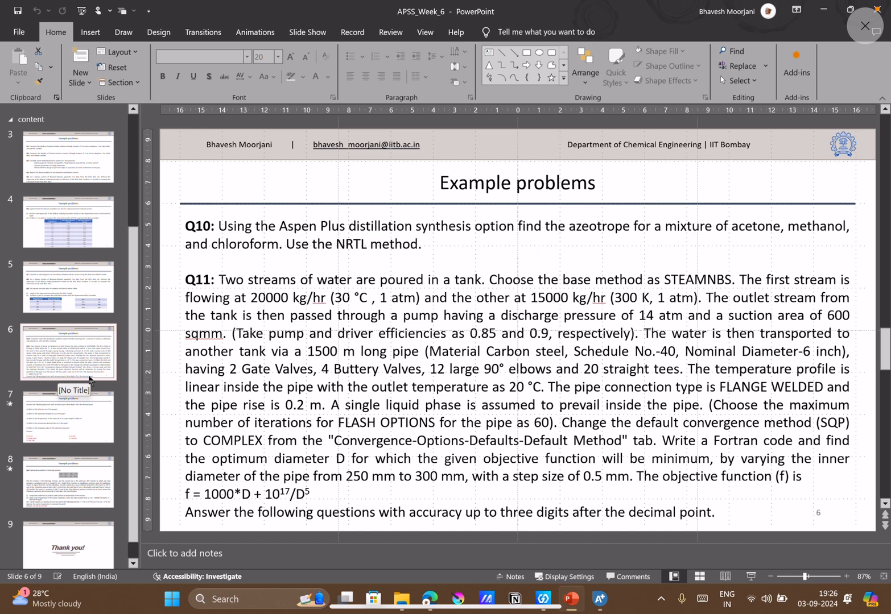
pyautogui.press('Up')
pyautogui.press('Up')
pyautogui.press('Up')
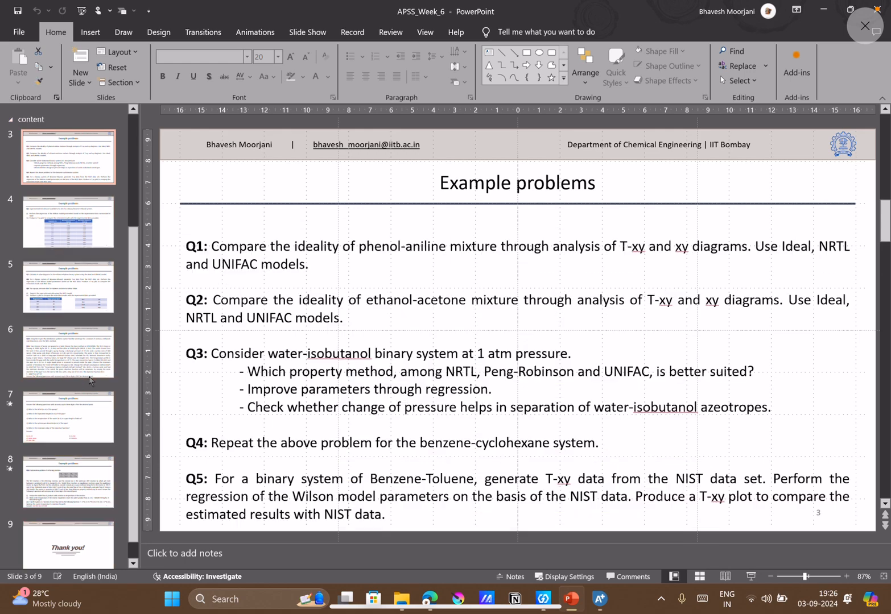
pyautogui.press('Down')
pyautogui.press('Down')
pyautogui.press('Down')
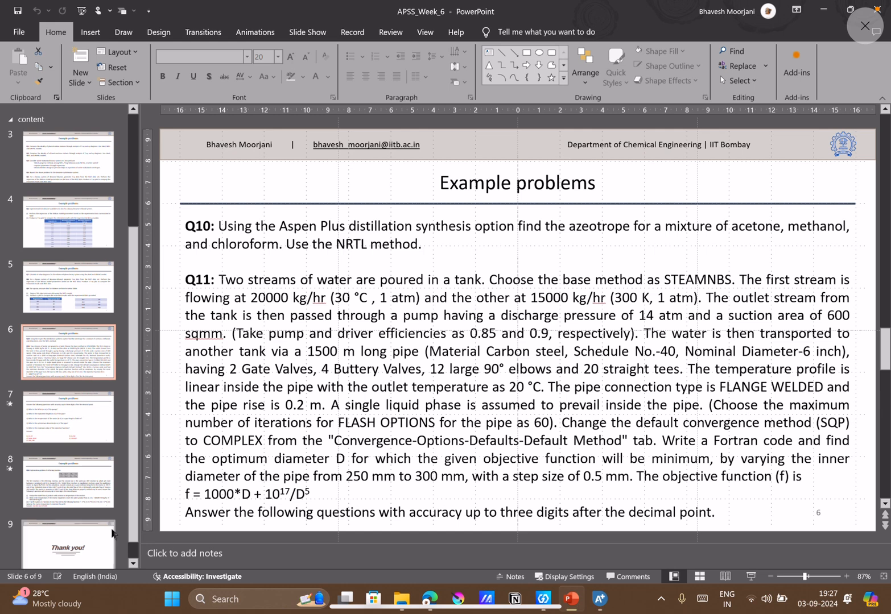
# Return to Aspen Plus, switch to the Simulation environment and expand Model Analysis Tools.
pyautogui.click(599, 599)
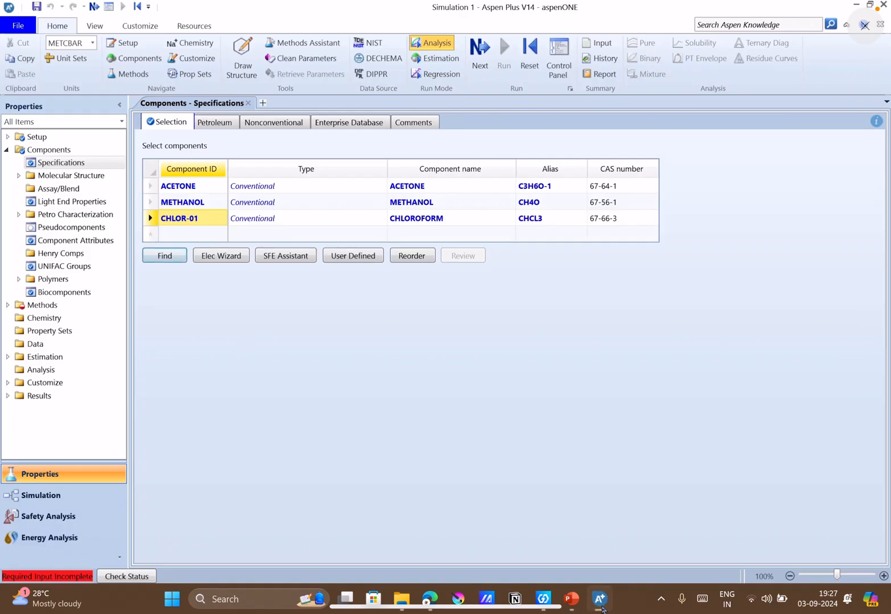
pyautogui.click(63, 500)
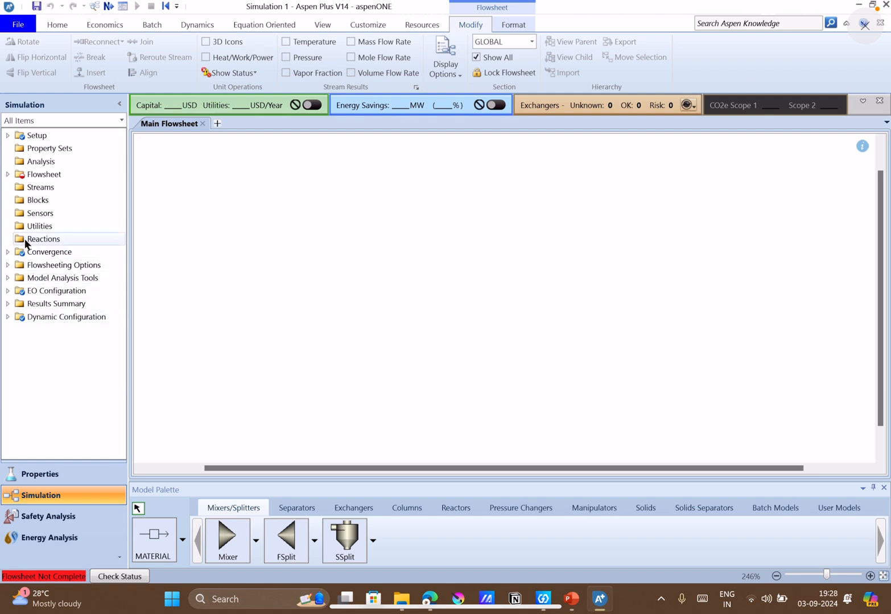
pyautogui.click(7, 278)
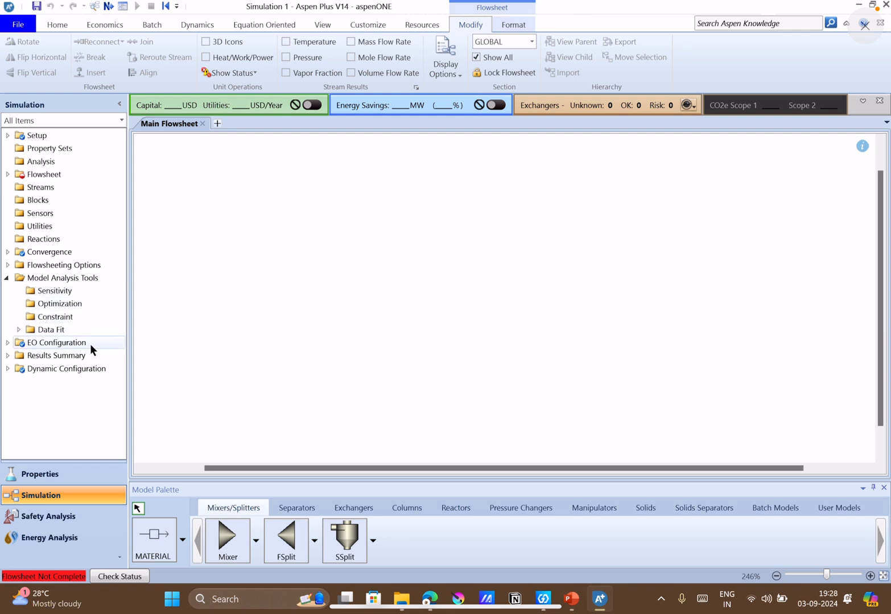
# Share the entire screen in the Google Meet call and hide the sharing notification.
pyautogui.click(428, 515)
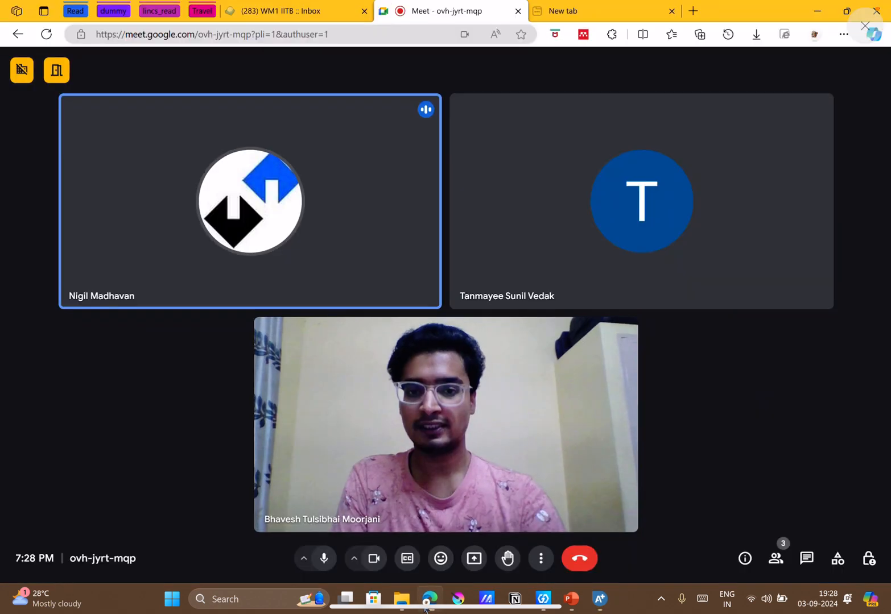
pyautogui.click(474, 559)
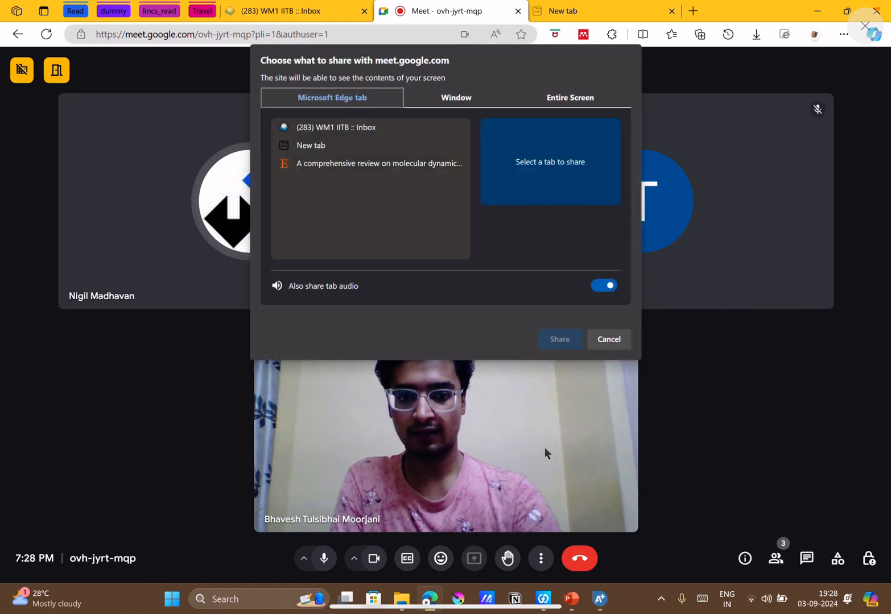
pyautogui.click(573, 99)
pyautogui.click(418, 154)
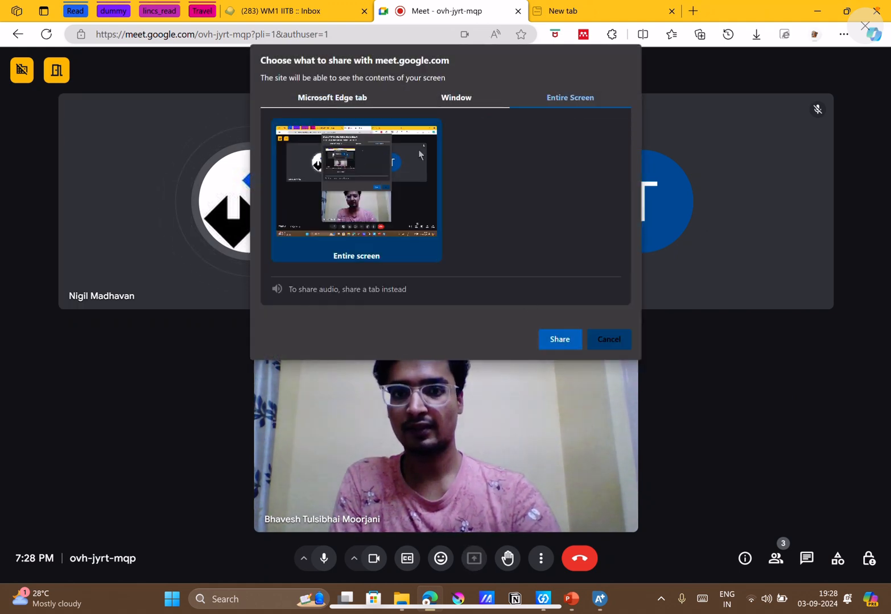
pyautogui.click(553, 339)
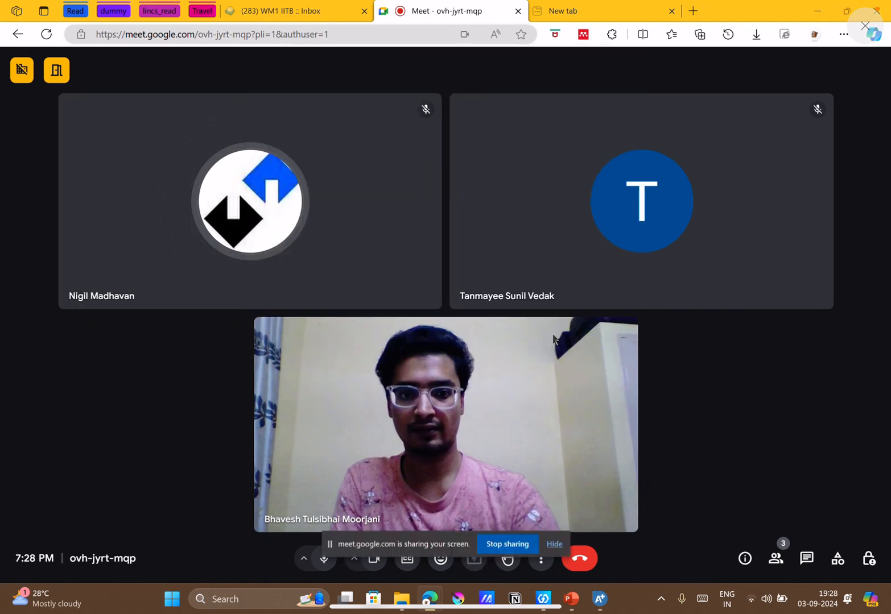
pyautogui.click(559, 544)
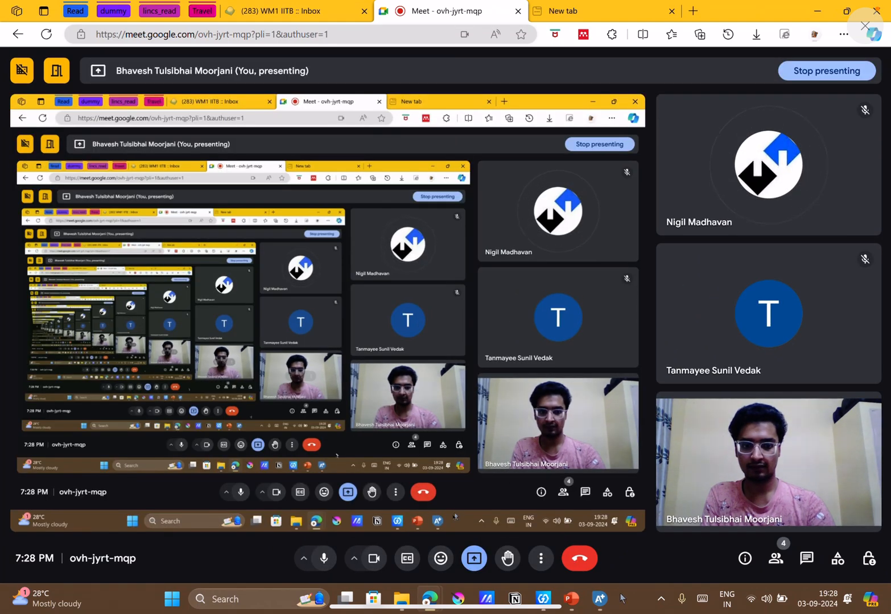
# Return to Aspen Plus and review the Model Analysis Tools entries and the Separators unit models.
pyautogui.click(608, 600)
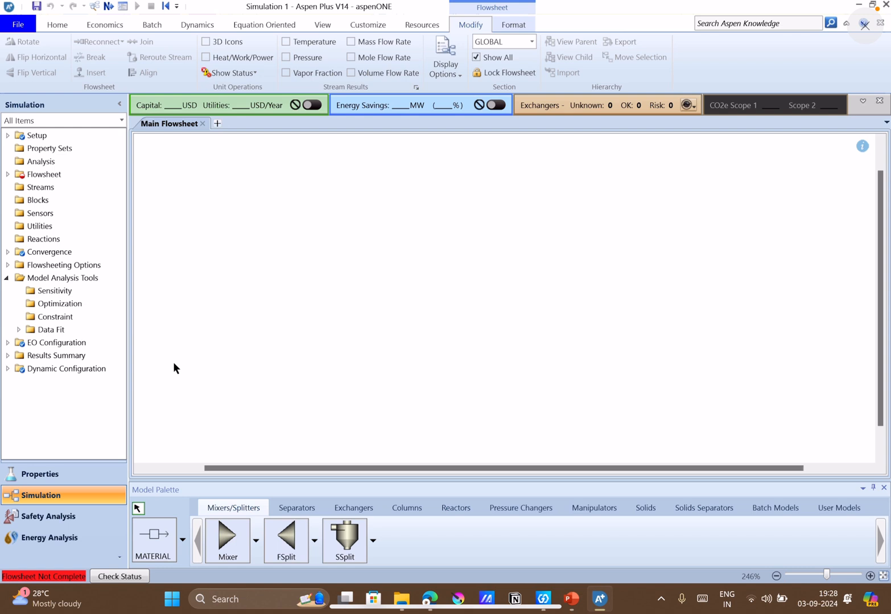
pyautogui.click(7, 279)
pyautogui.click(7, 278)
pyautogui.click(297, 508)
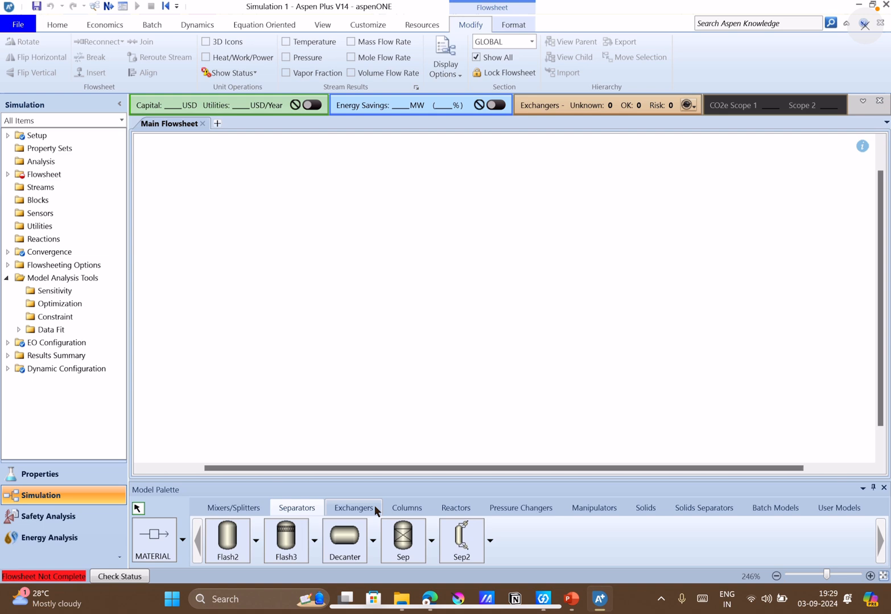
# Read Q11 and its objective function on slide 6 in PowerPoint, checking the follow-up questions on slide 7.
pyautogui.click(569, 599)
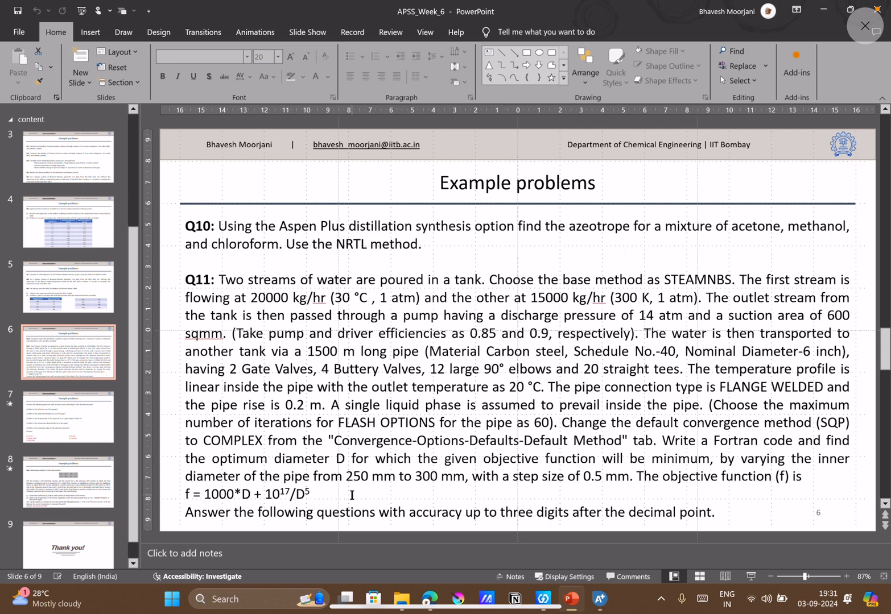
pyautogui.click(238, 503)
pyautogui.click(206, 497)
pyautogui.press('Left')
pyautogui.press('Left')
pyautogui.press('Left')
pyautogui.press('Left')
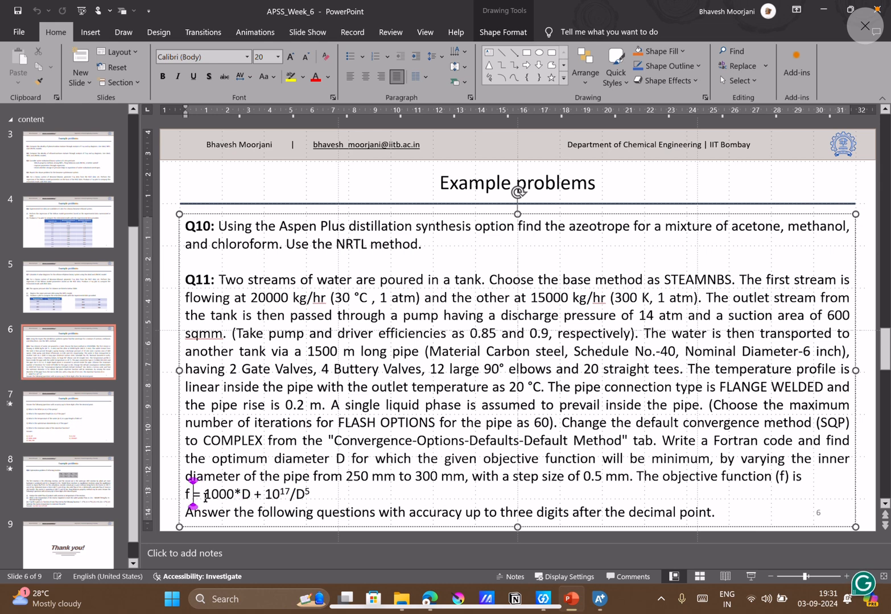
pyautogui.hotkey('shift', 'End')
pyautogui.press('Left')
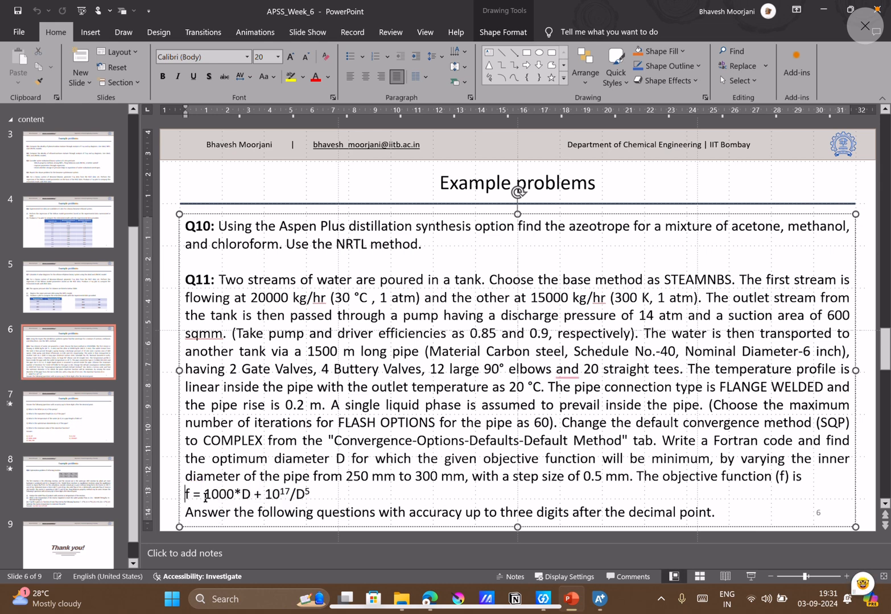
pyautogui.click(861, 508)
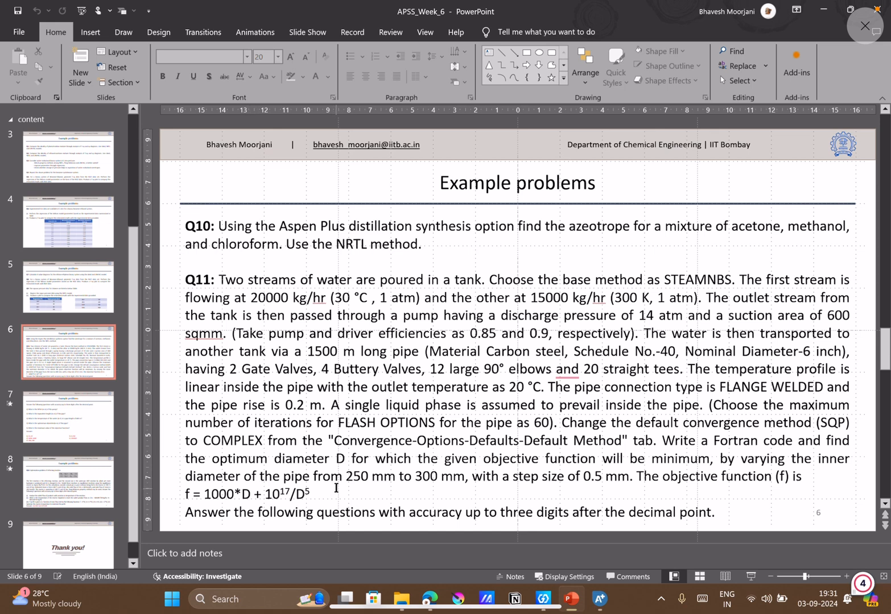
pyautogui.scroll(-1, 337, 488)
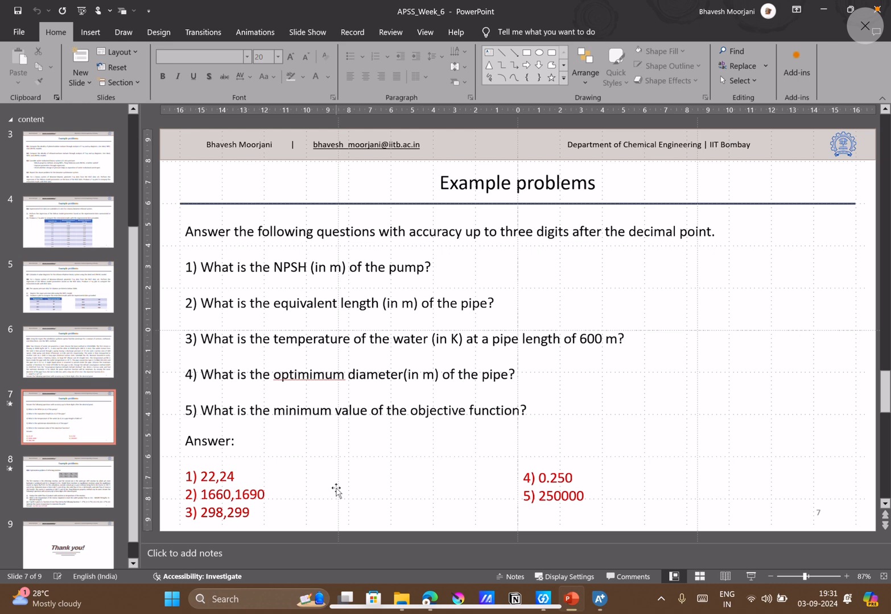
pyautogui.scroll(1, 337, 491)
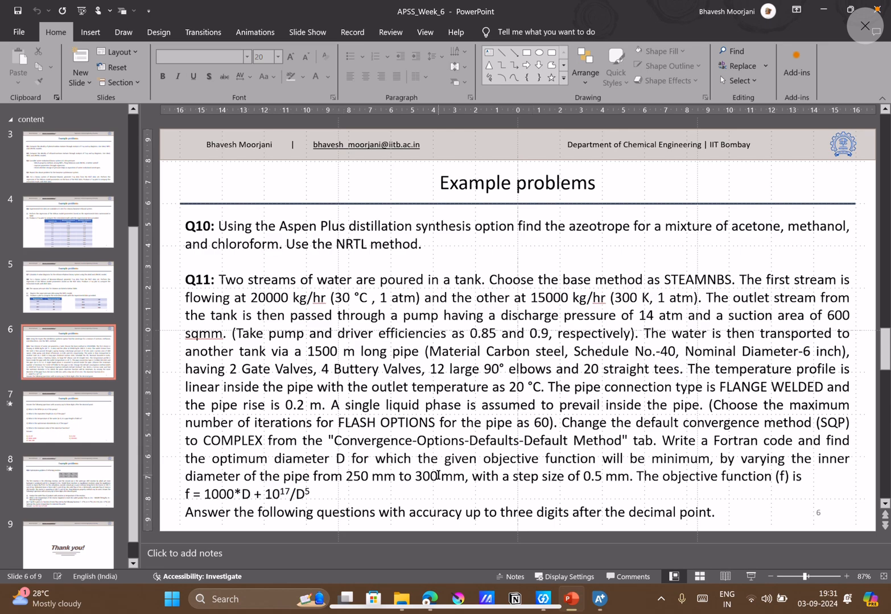
# Return to the Aspen Plus Properties environment and delete the acetone, methanol and chloroform rows from the component list.
pyautogui.click(607, 604)
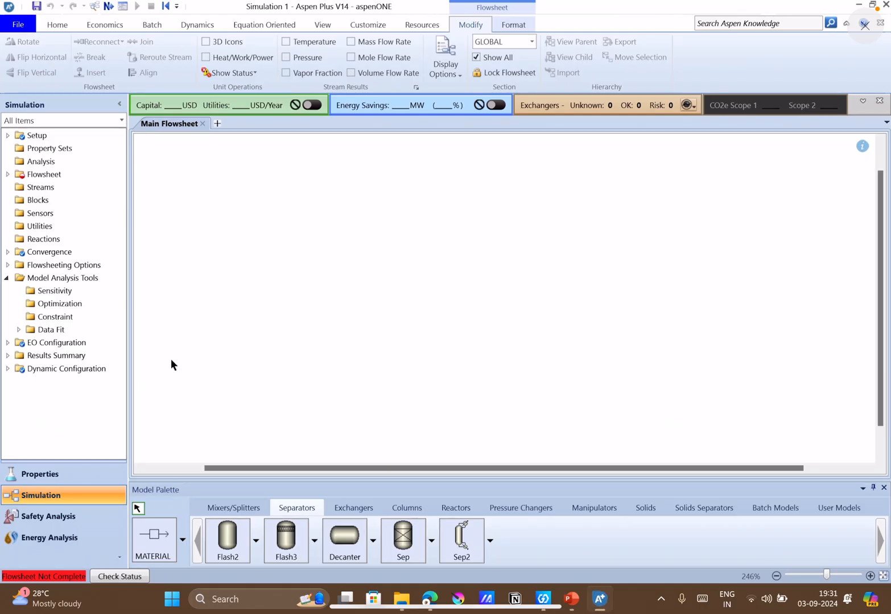
pyautogui.click(80, 475)
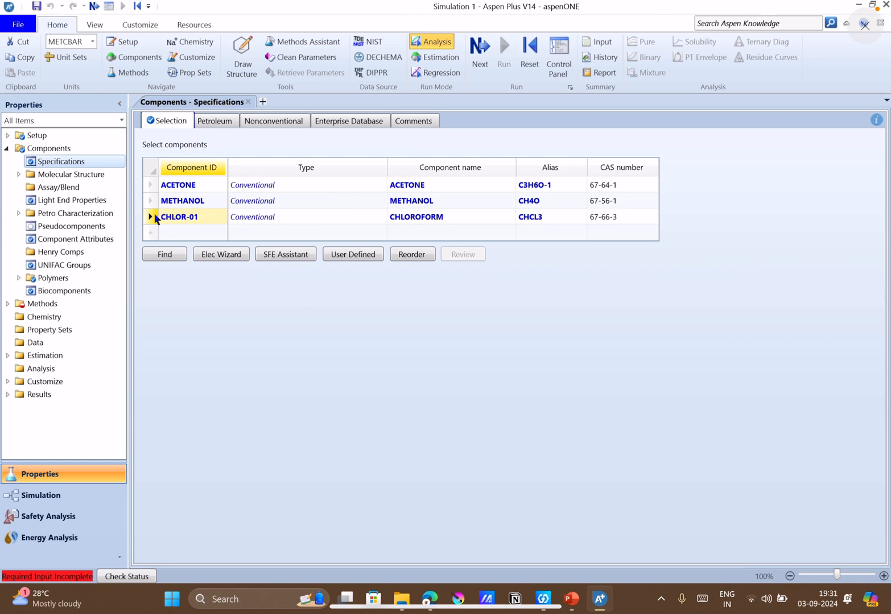
pyautogui.click(155, 214)
pyautogui.moveTo(154, 213); pyautogui.dragTo(153, 190)
pyautogui.rightClick(153, 189)
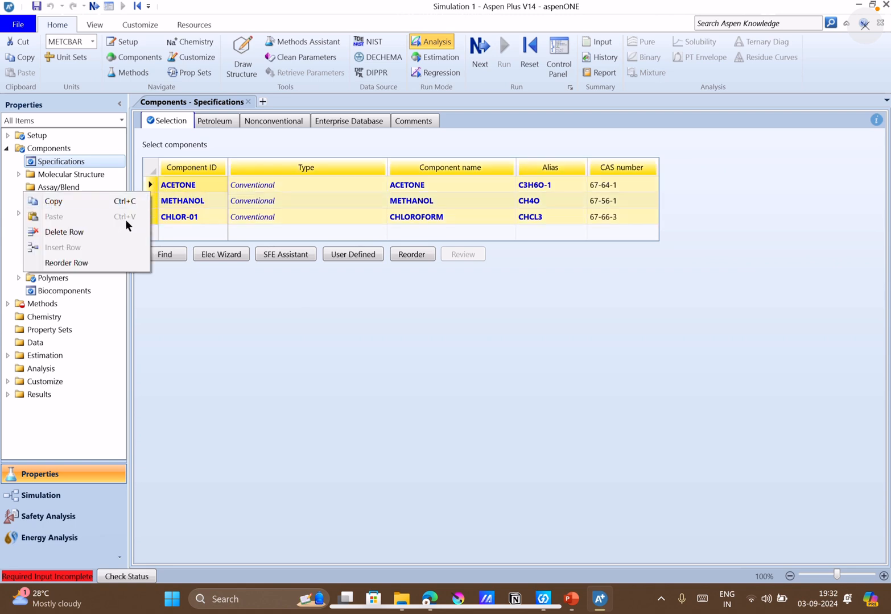
pyautogui.click(105, 230)
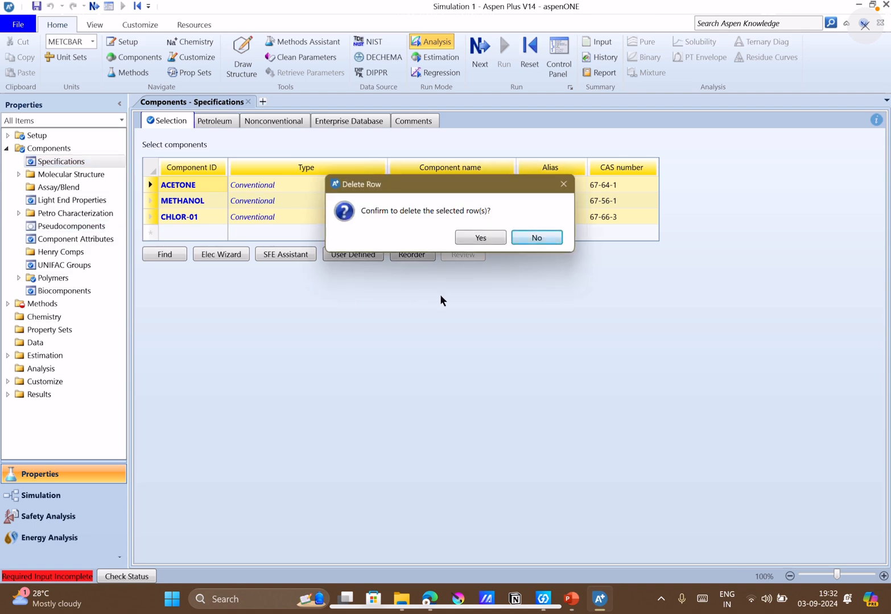
pyautogui.click(497, 243)
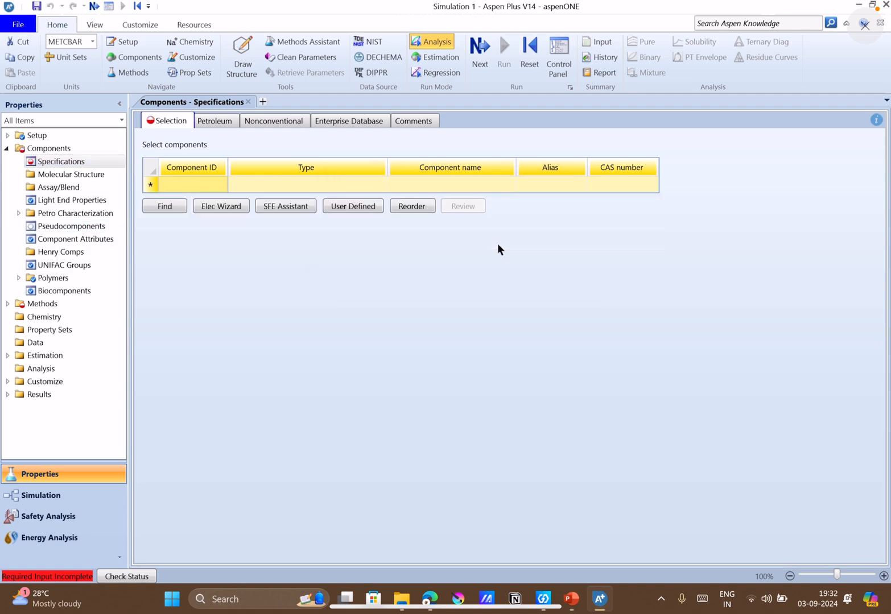
# Add WATER as the only component in the component list.
pyautogui.click(213, 188)
pyautogui.write('WATER')
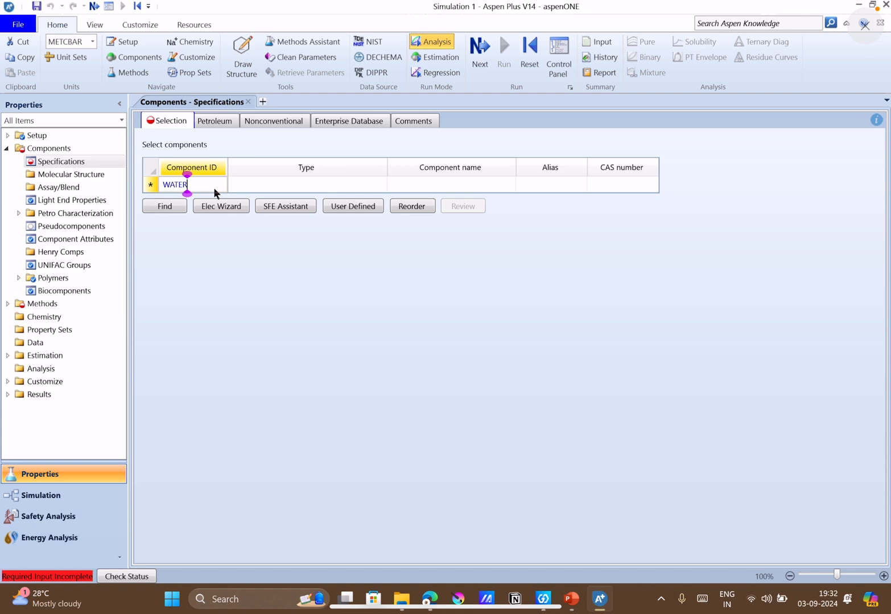
pyautogui.press('Return')
# Proceed to the method specifications and set the property method to STEAMNBS.
pyautogui.click(469, 69)
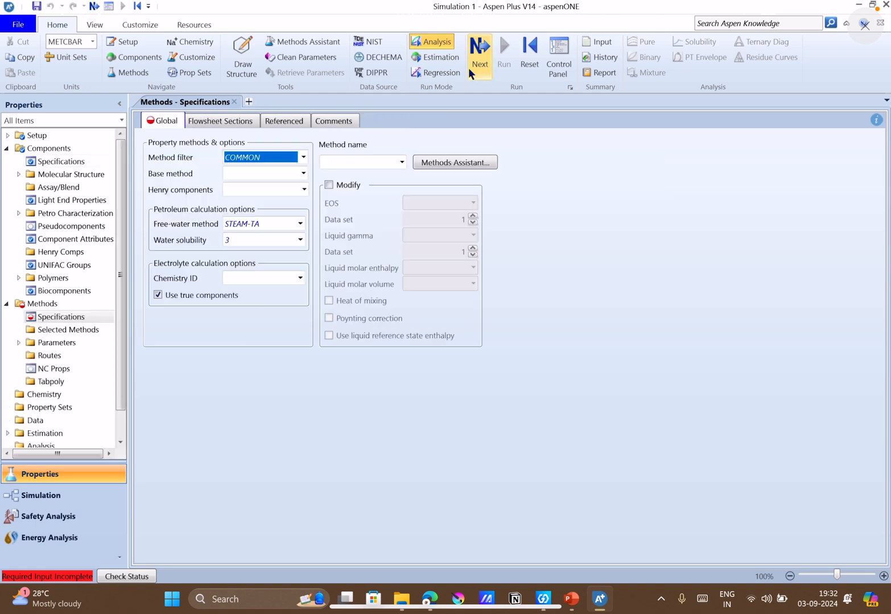
pyautogui.click(402, 162)
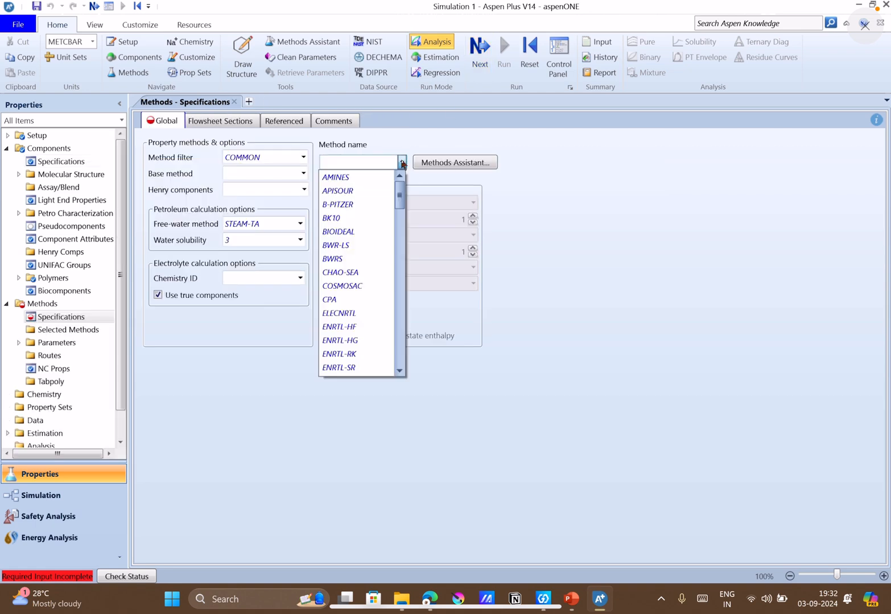
pyautogui.scroll(-20, 353, 349)
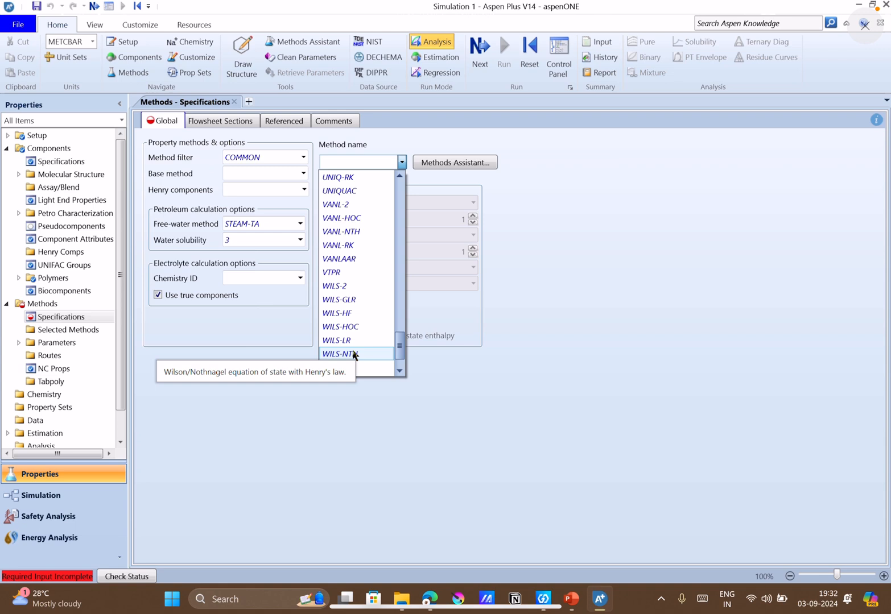
pyautogui.scroll(8, 353, 350)
pyautogui.scroll(-7, 352, 349)
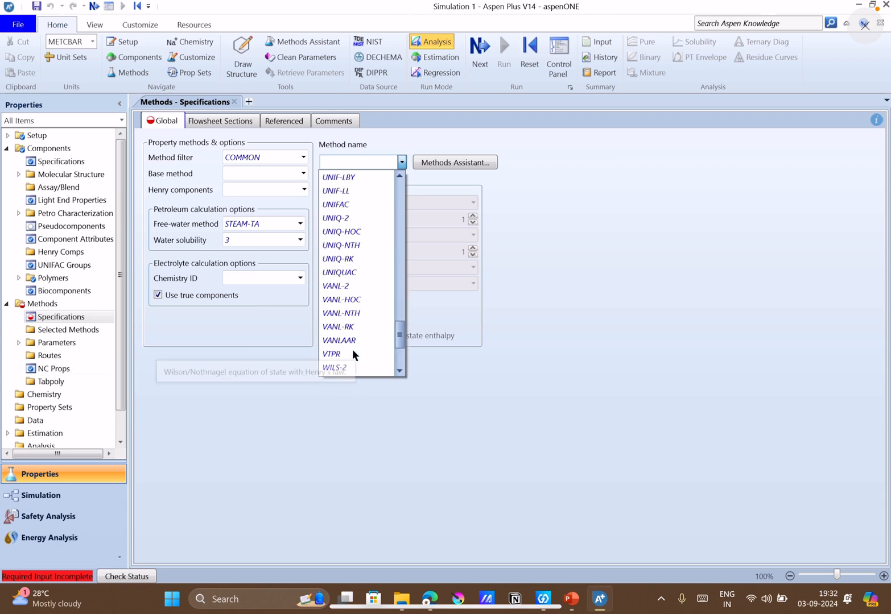
pyautogui.scroll(6, 353, 349)
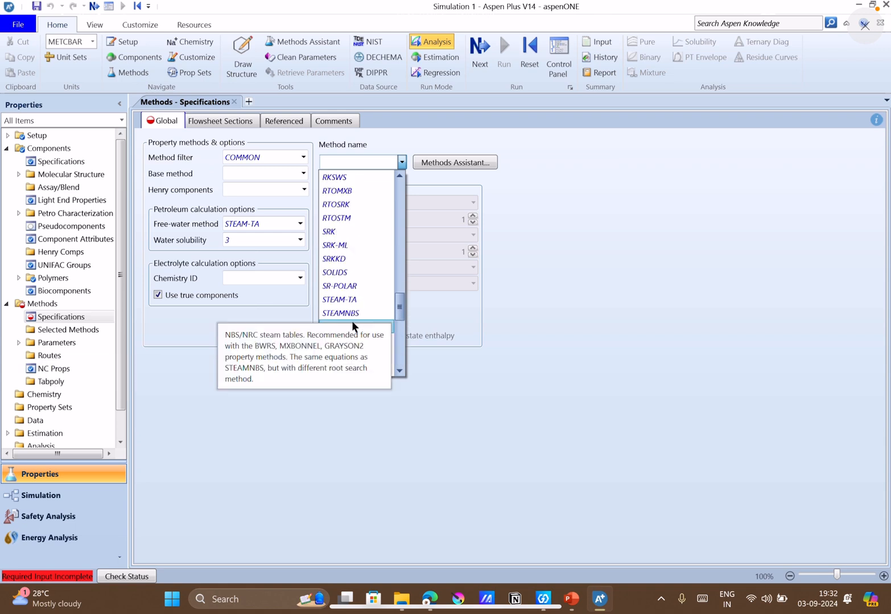
pyautogui.click(347, 314)
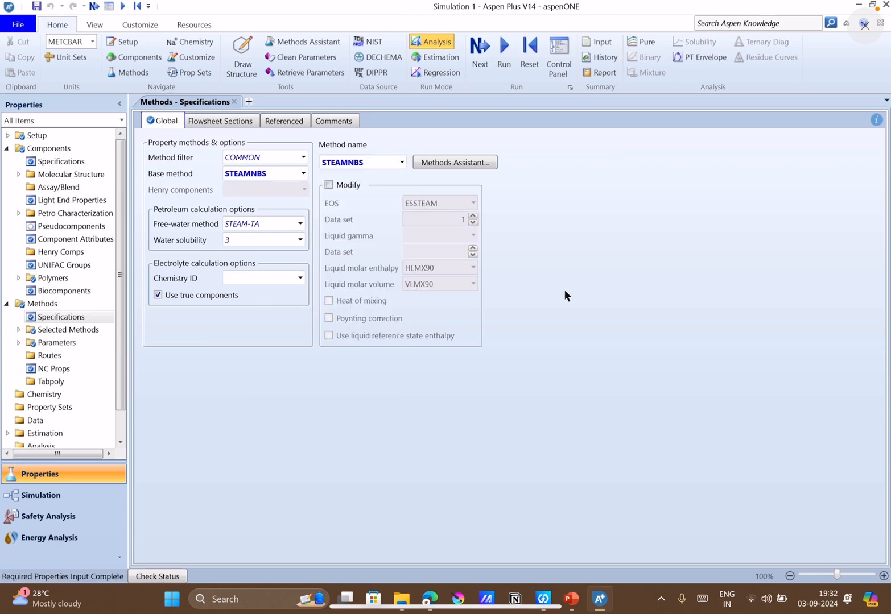
# Run Property Analysis / Setup, rereading Q11 on slide 6 in PowerPoint before returning to Aspen Plus.
pyautogui.click(478, 56)
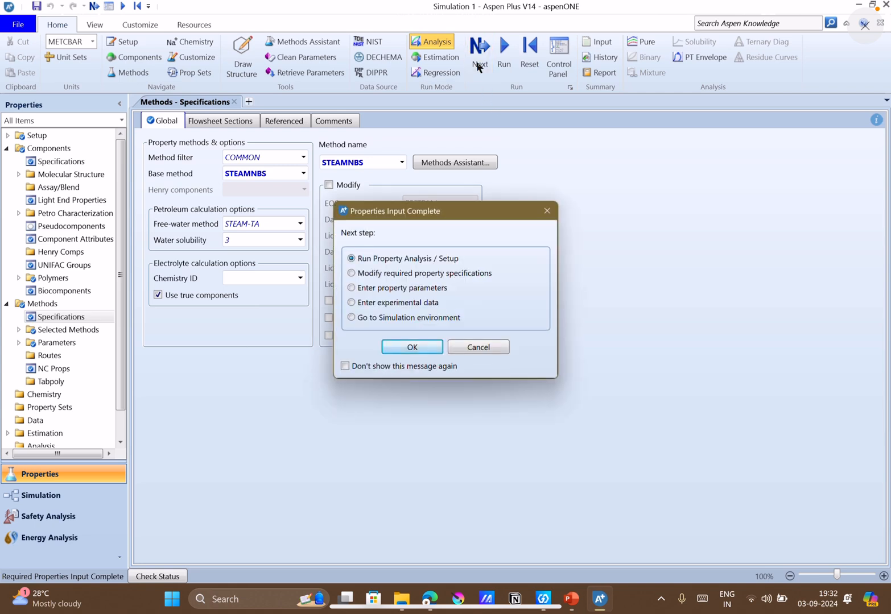
pyautogui.click(427, 347)
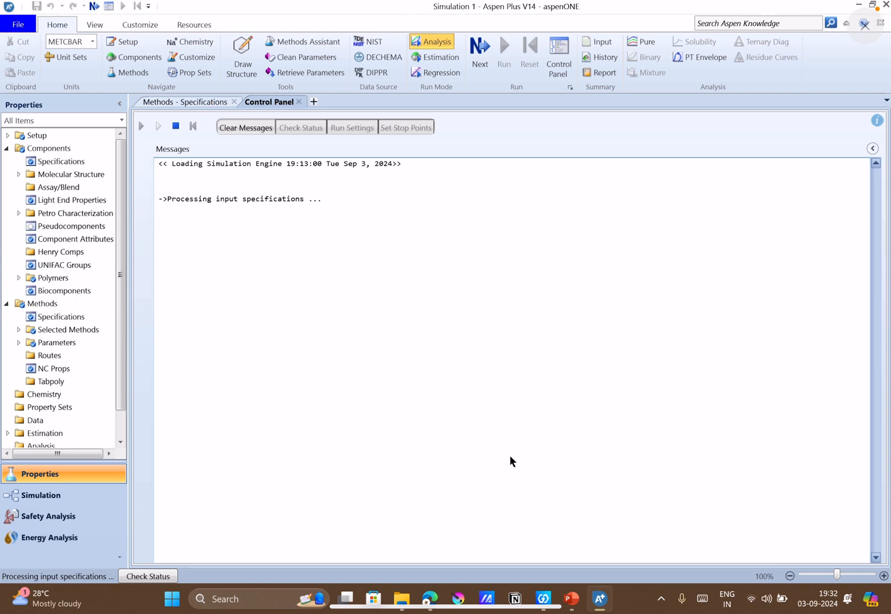
pyautogui.doubleClick(437, 458)
pyautogui.click(571, 598)
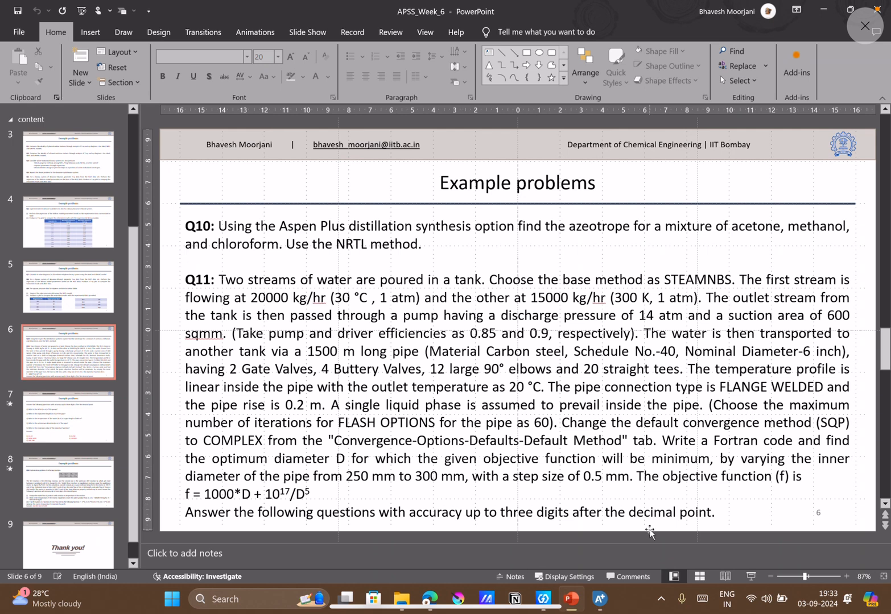
pyautogui.click(599, 599)
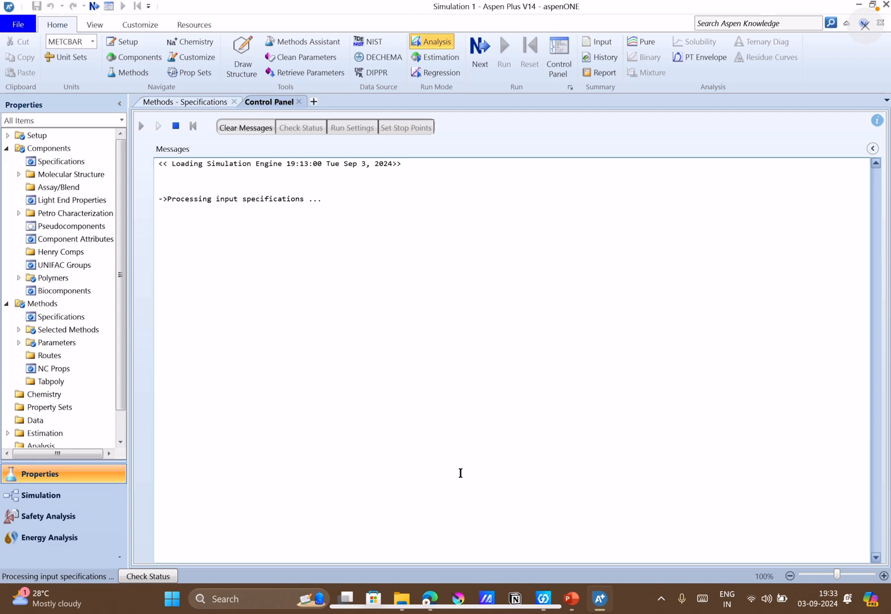
# Reread Q11 on slide 6 in PowerPoint and open the Simulation environment in Aspen Plus with its main flowsheet.
pyautogui.click(567, 600)
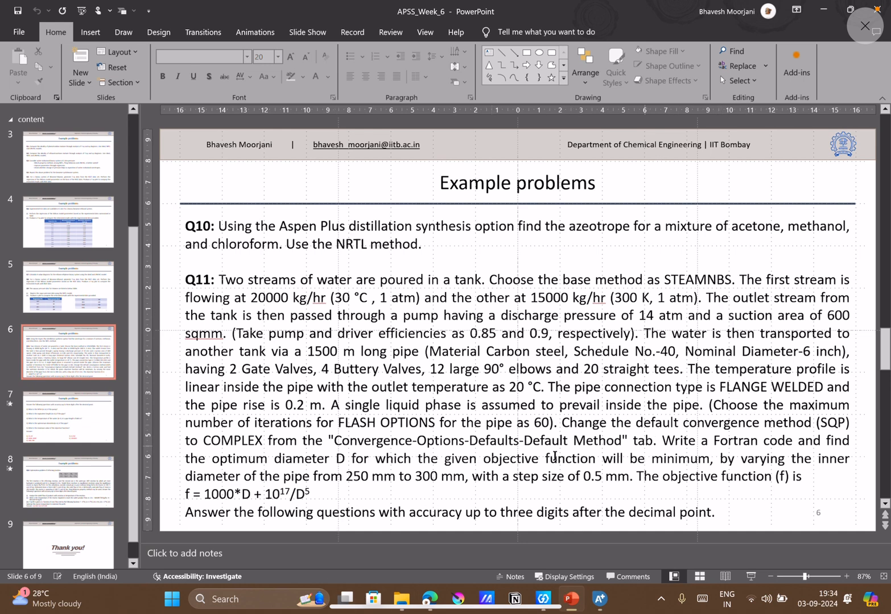
pyautogui.click(601, 599)
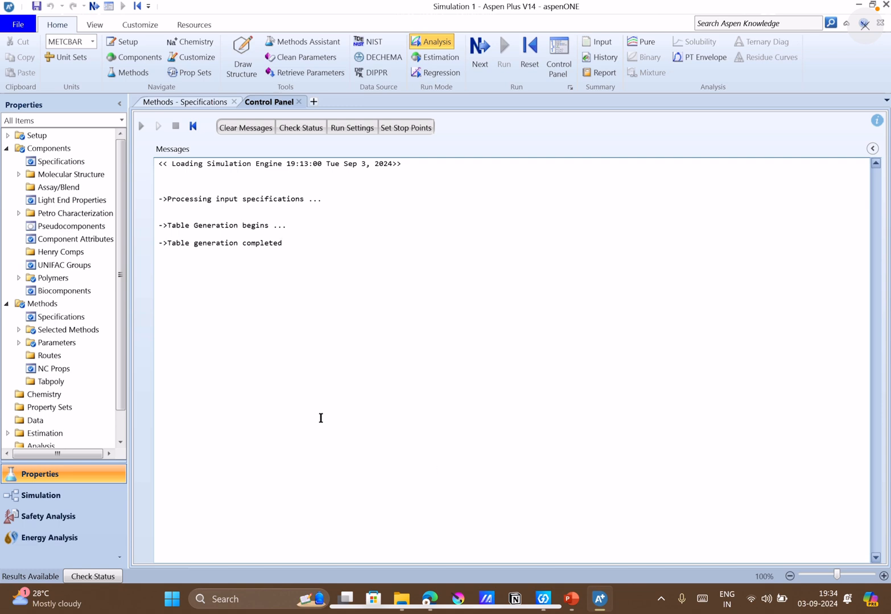
pyautogui.click(50, 495)
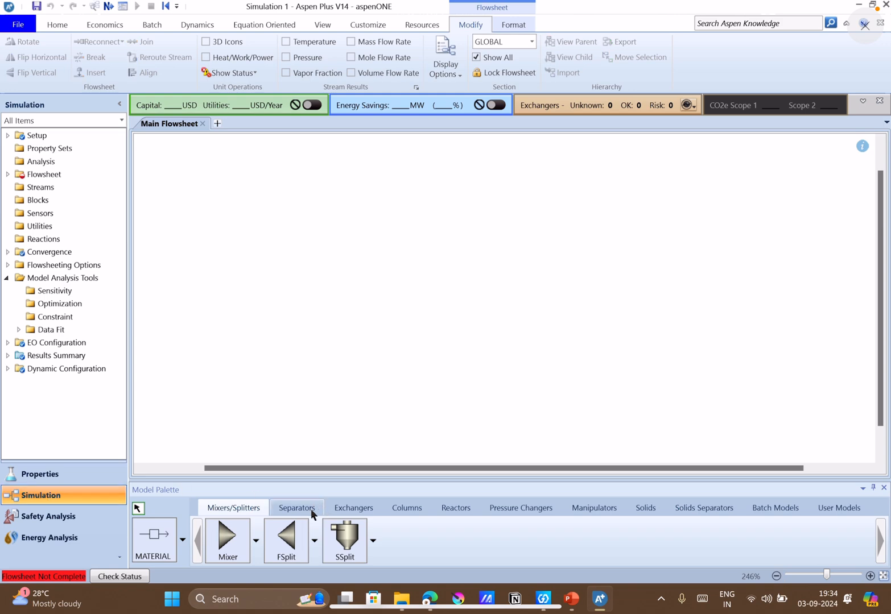
pyautogui.click(572, 599)
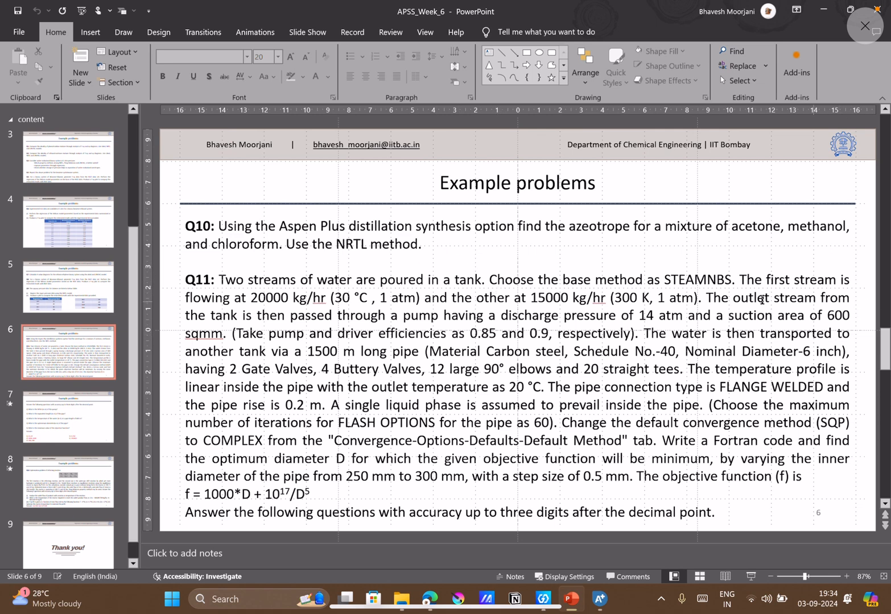
pyautogui.click(826, 13)
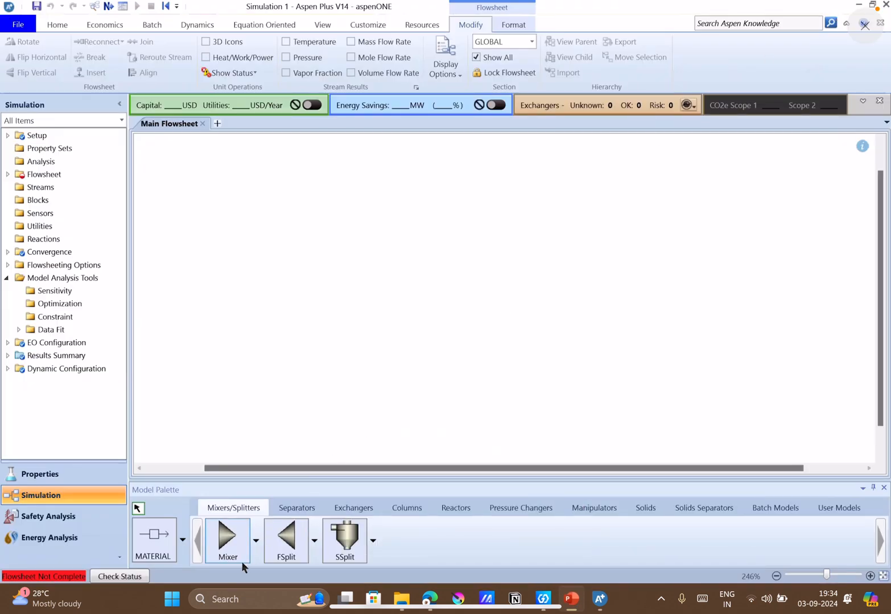
# Place a Mixer block on the flowsheet and draw two inlet material streams and one outlet material stream for it.
pyautogui.click(229, 541)
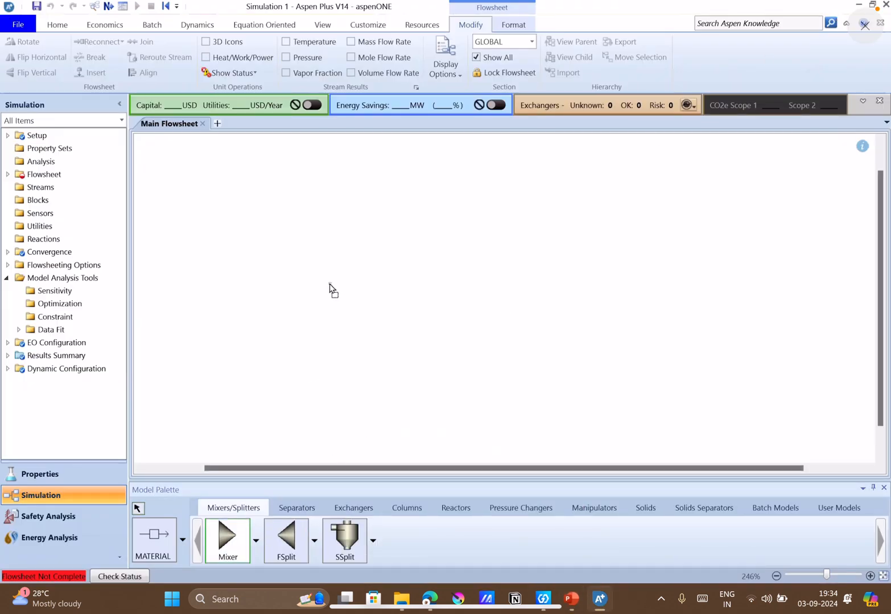
pyautogui.click(295, 270)
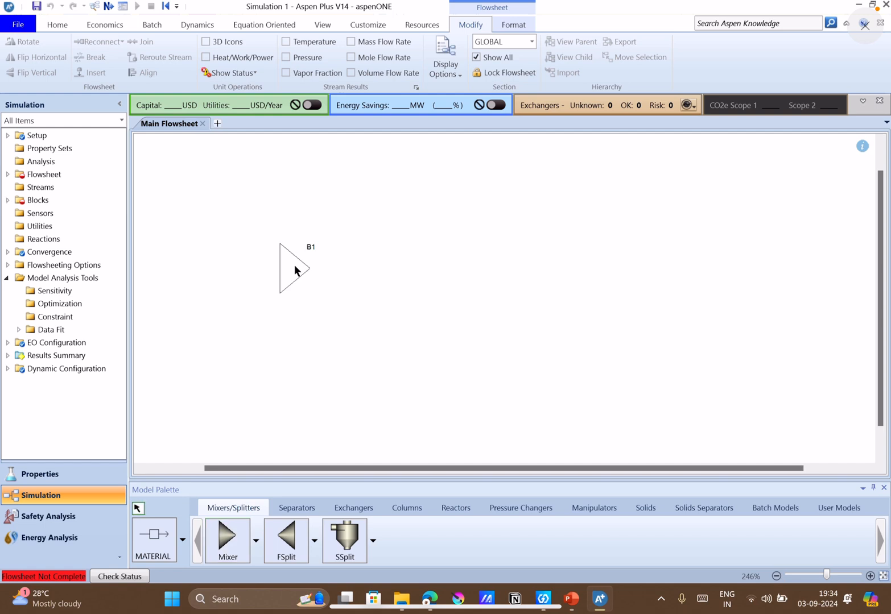
pyautogui.click(161, 540)
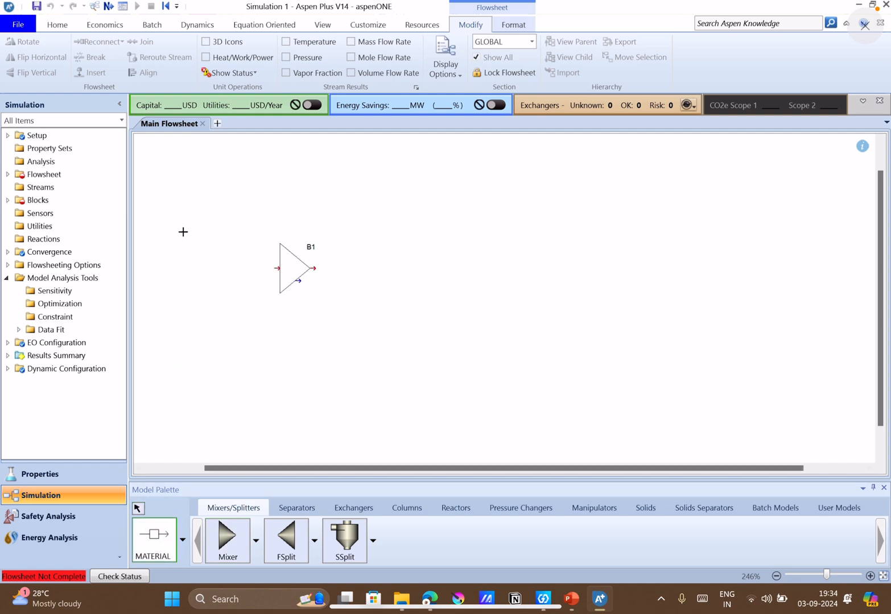
pyautogui.click(165, 233)
pyautogui.click(276, 270)
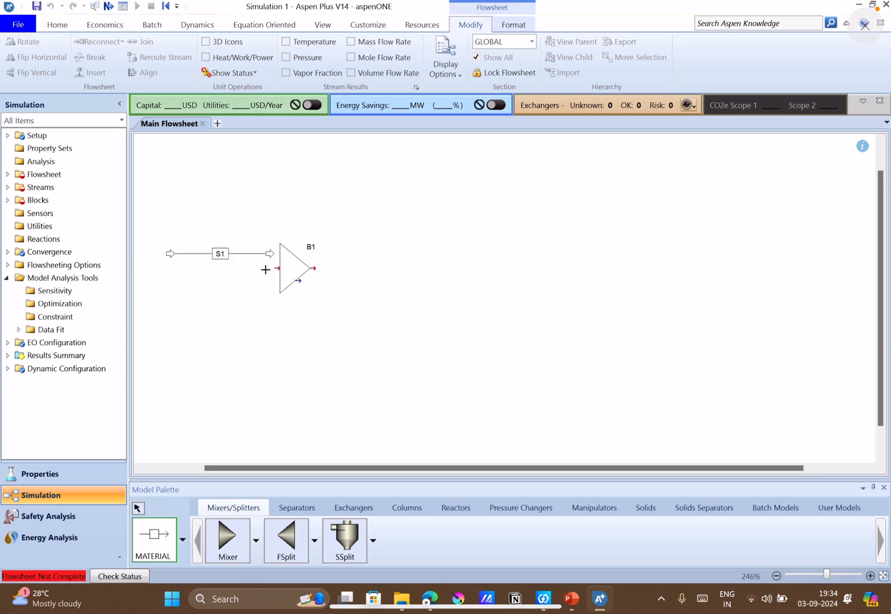
pyautogui.click(165, 308)
pyautogui.click(275, 269)
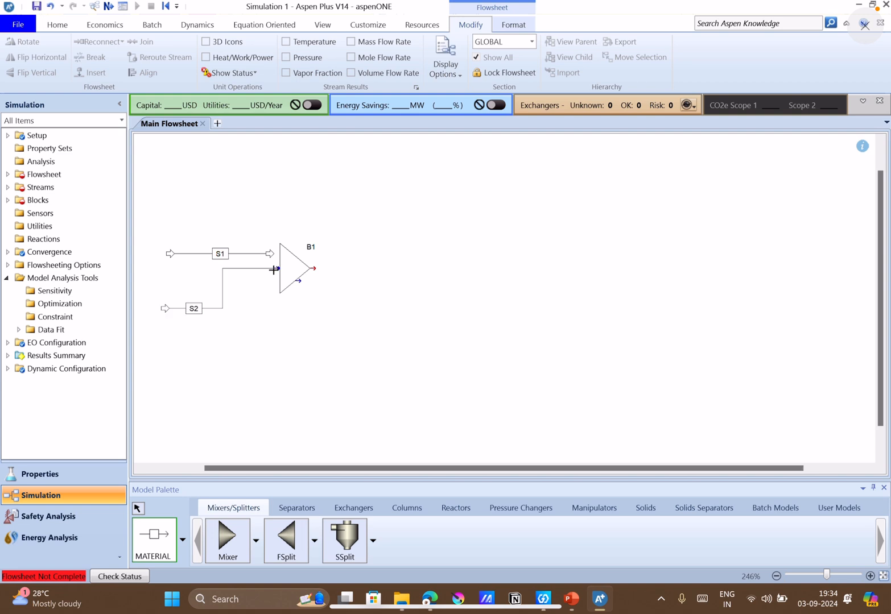
pyautogui.click(313, 267)
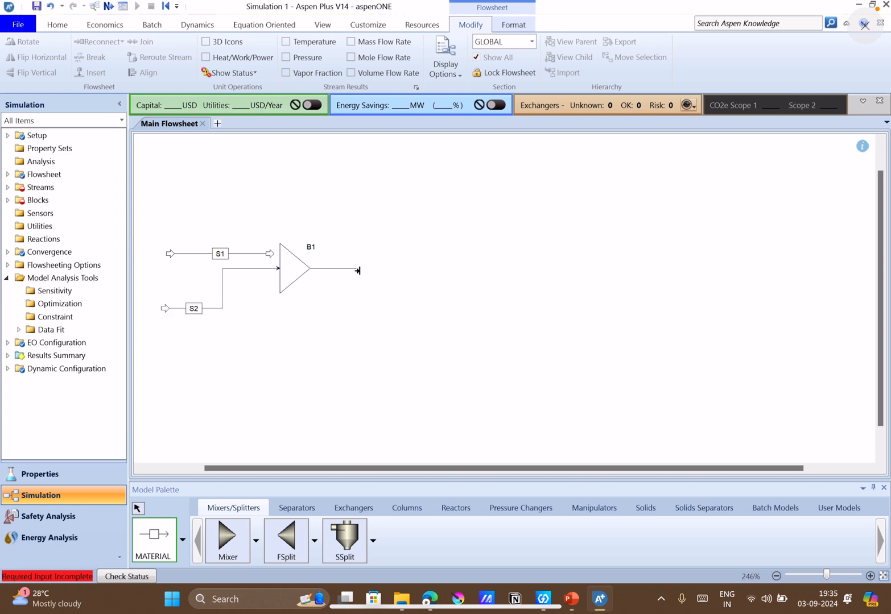
pyautogui.click(409, 274)
pyautogui.click(138, 510)
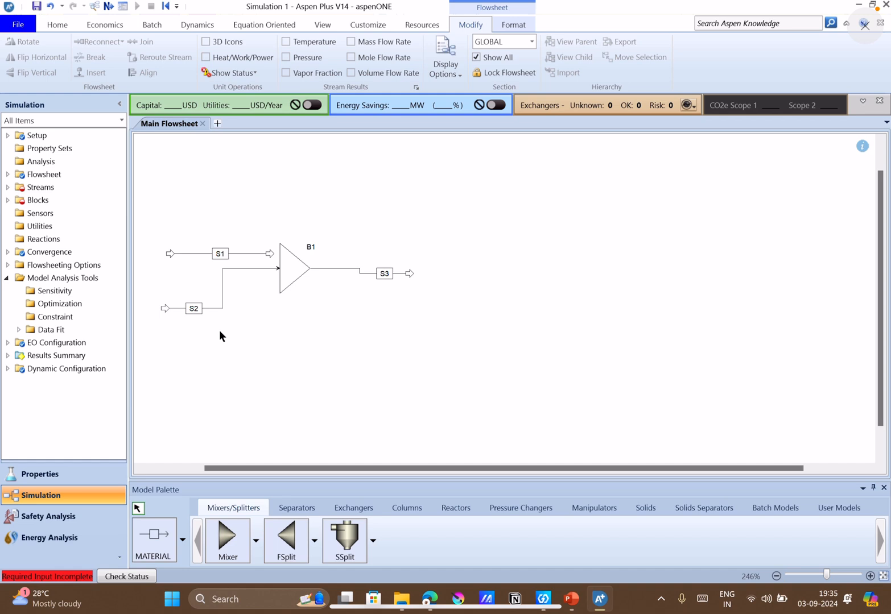
# Try to reconnect the destination of stream S1 to the feed port of mixer B1.
pyautogui.rightClick(219, 256)
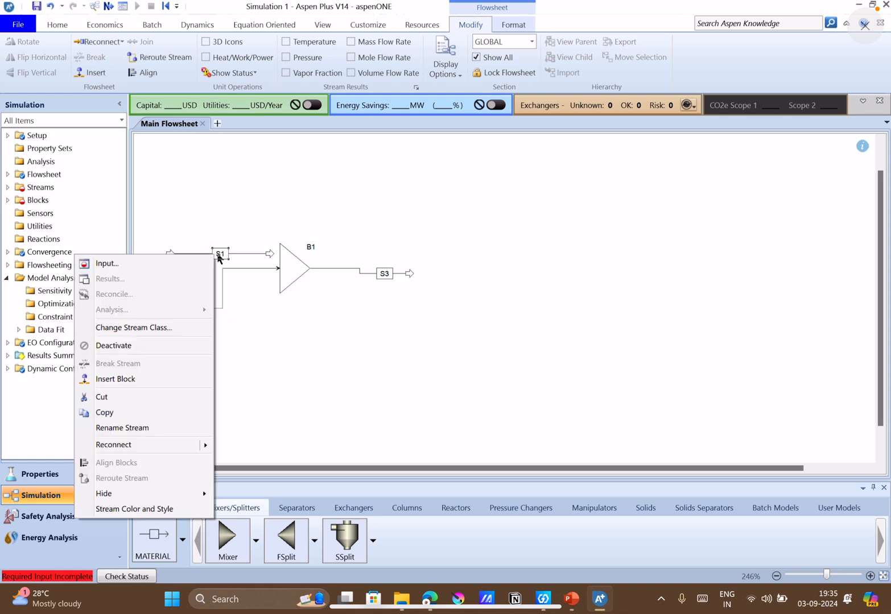
pyautogui.moveTo(208, 449)
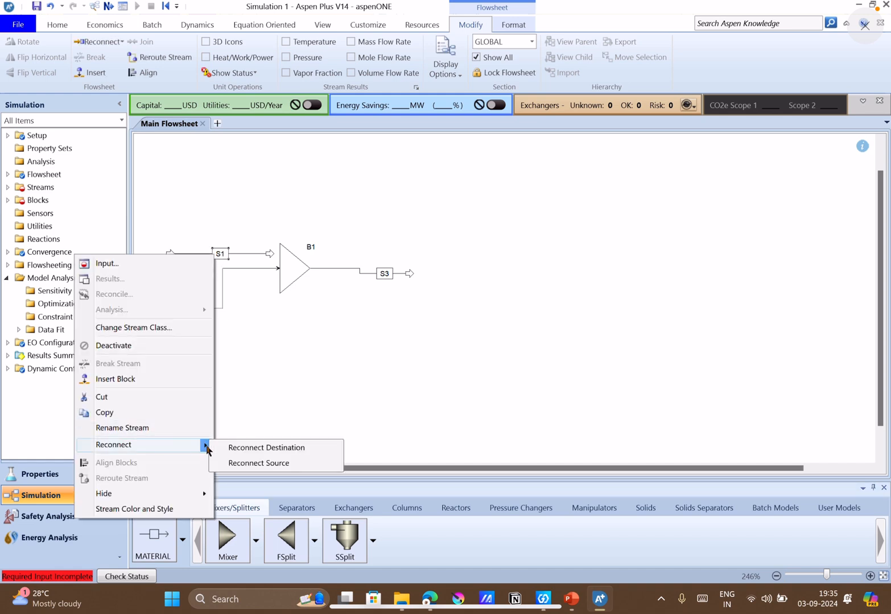
pyautogui.click(244, 449)
pyautogui.click(277, 268)
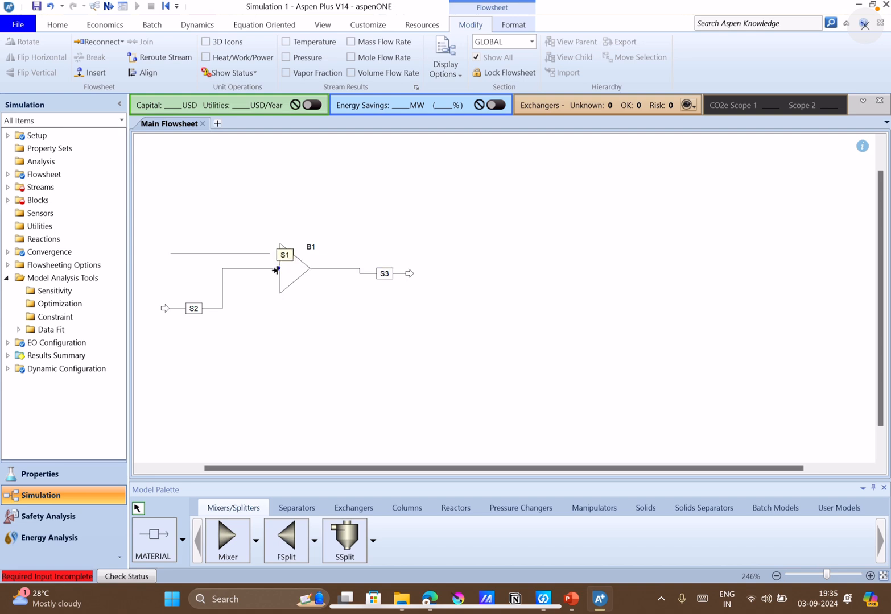
pyautogui.rightClick(232, 254)
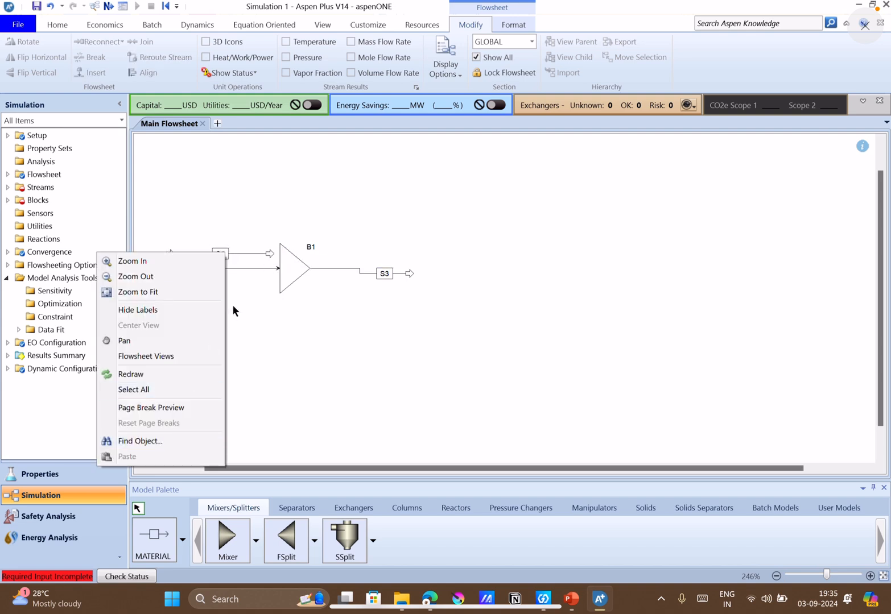
pyautogui.click(272, 254)
# Reconnect the destination of stream S1 to mixer B1's feed port and move its source end out above the start of S2.
pyautogui.rightClick(271, 255)
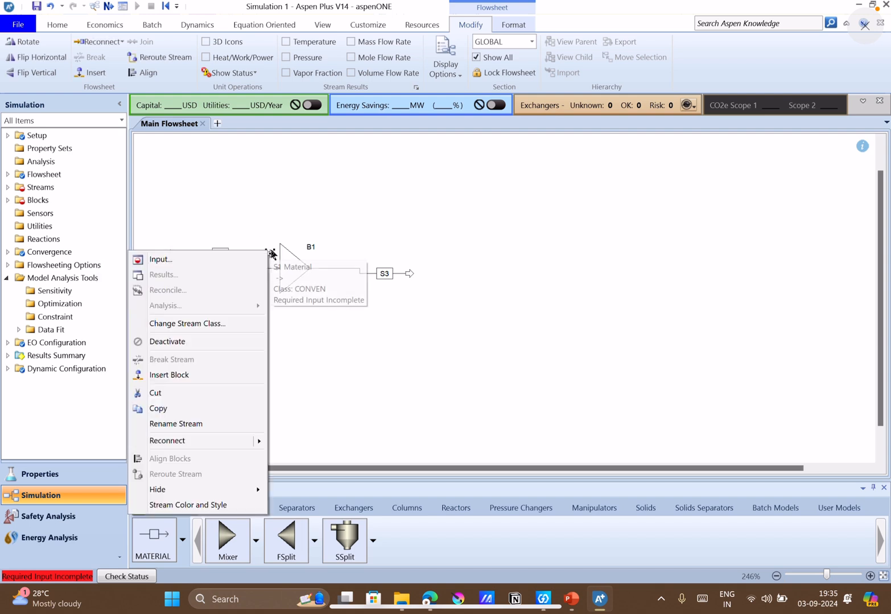
pyautogui.moveTo(210, 441)
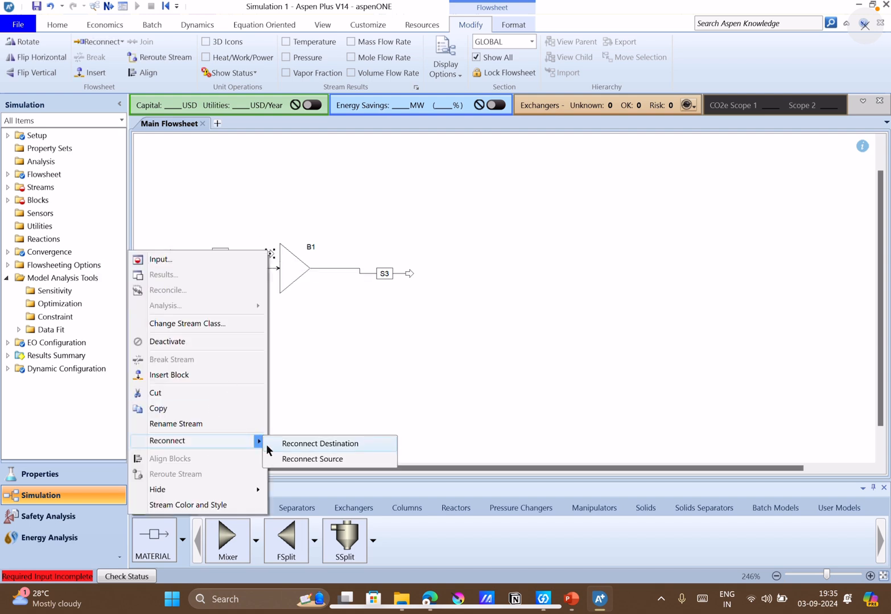
pyautogui.click(269, 445)
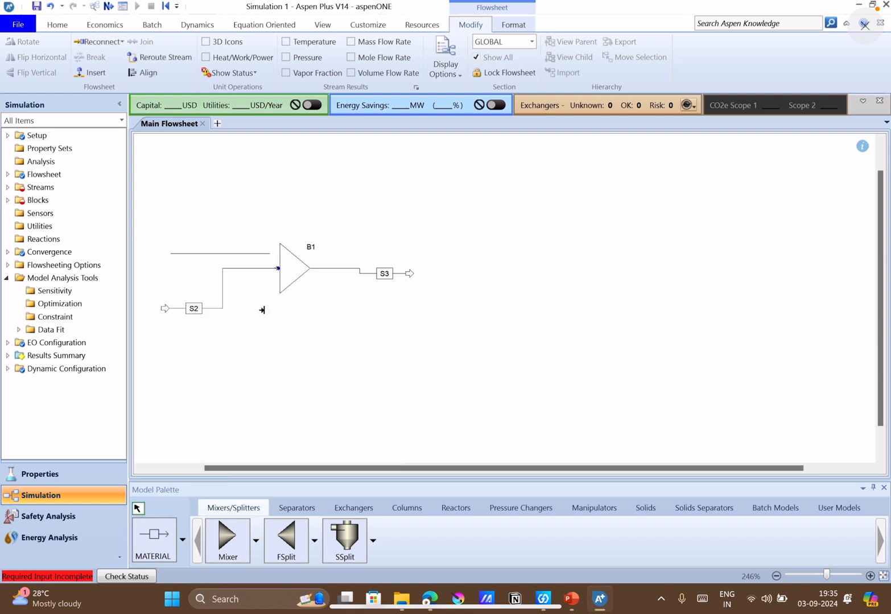
pyautogui.click(275, 269)
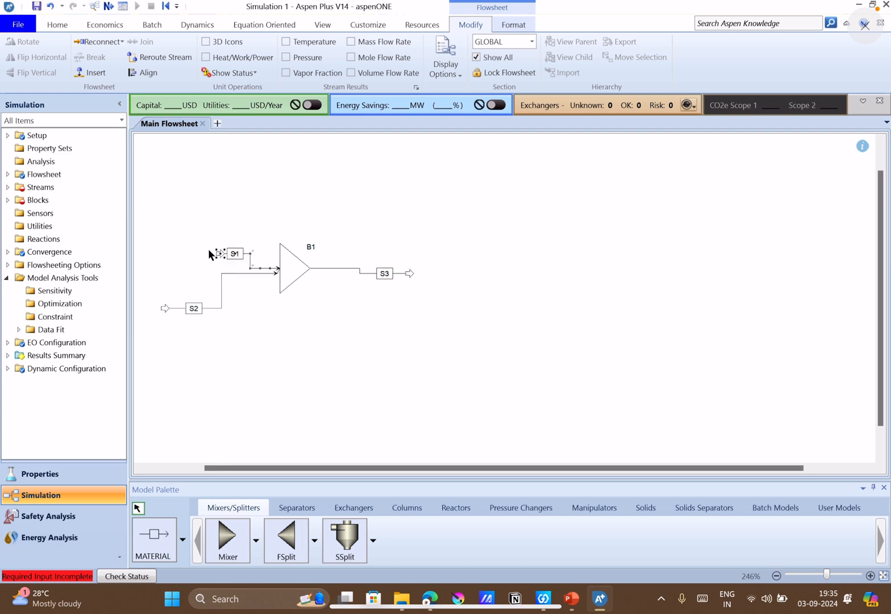
pyautogui.moveTo(219, 255); pyautogui.dragTo(165, 252)
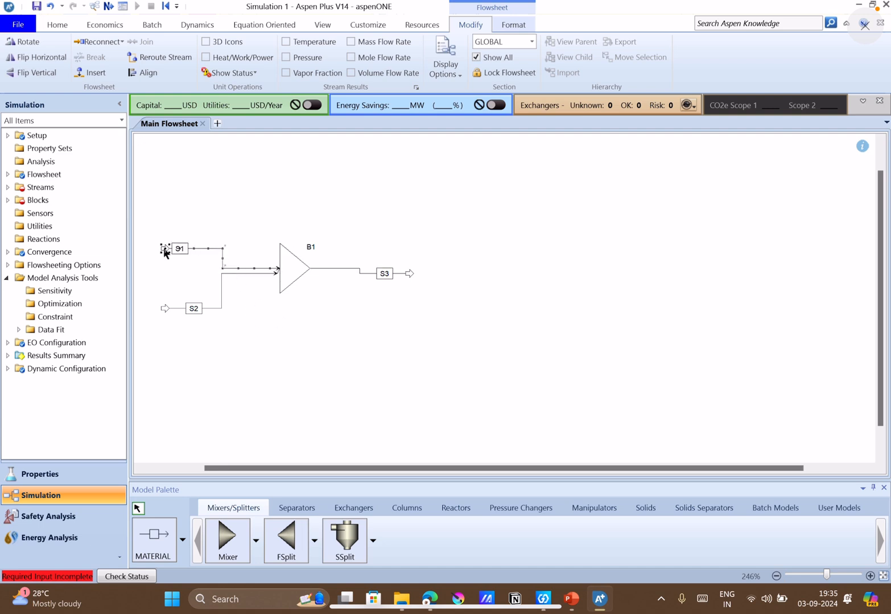
pyautogui.click(207, 308)
pyautogui.click(249, 360)
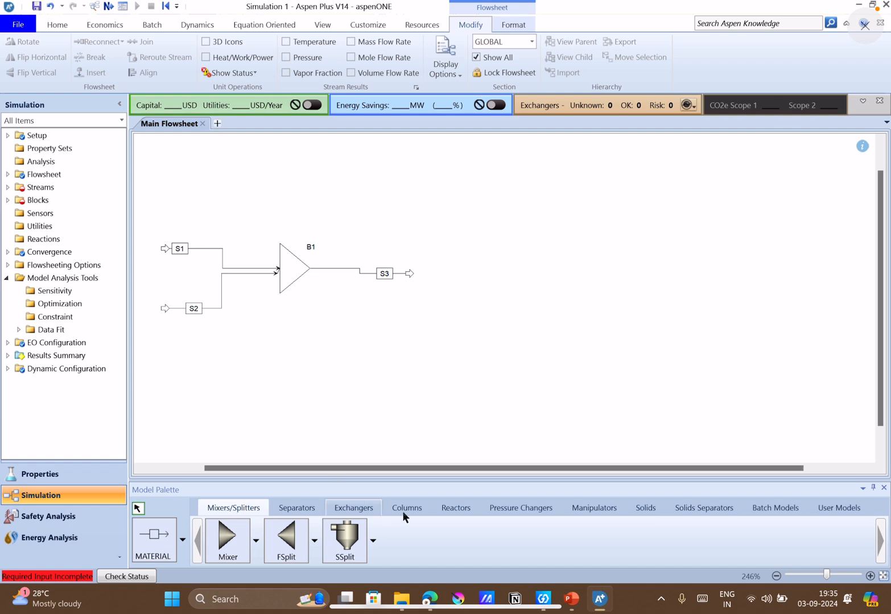
# Place a Pump block on the flowsheet at the free end of the mixer's outlet stream S3.
pyautogui.click(515, 507)
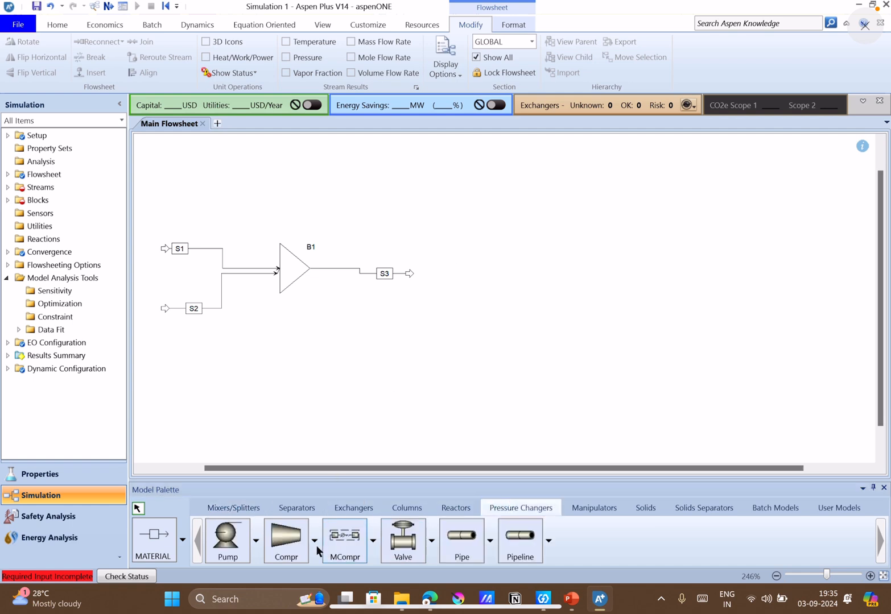
pyautogui.click(229, 540)
pyautogui.click(429, 276)
pyautogui.rightClick(428, 276)
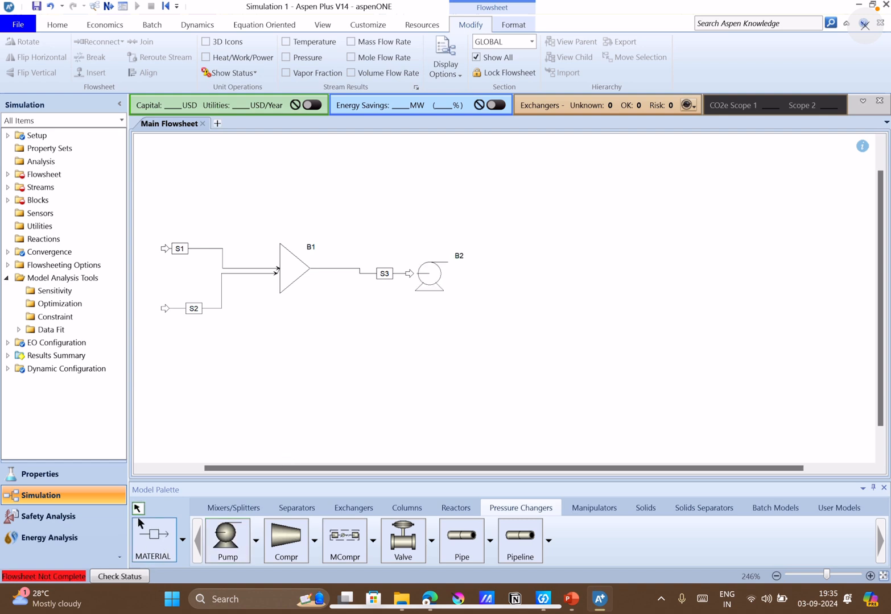
# Reconnect the destination of stream S3 to the feed port of pump B2.
pyautogui.click(412, 274)
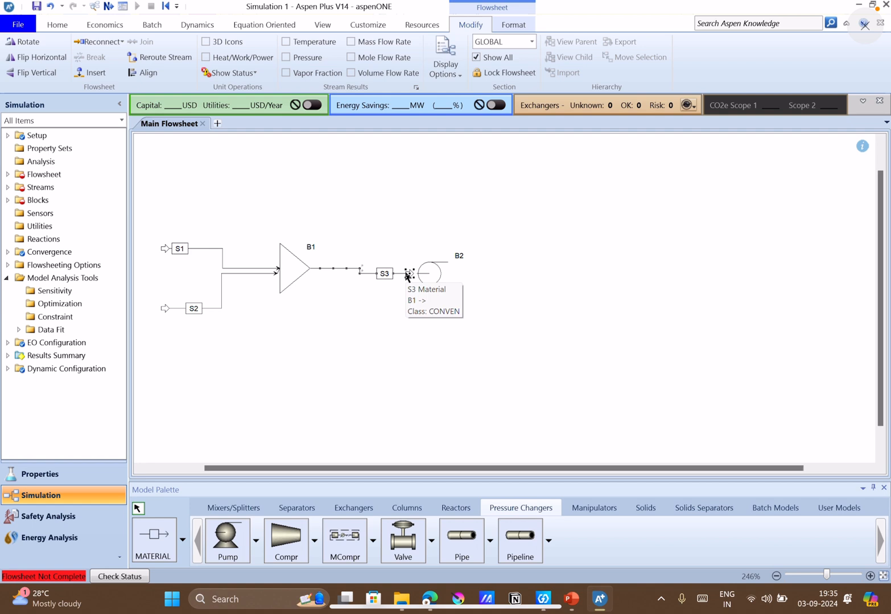
pyautogui.rightClick(408, 275)
pyautogui.moveTo(392, 463)
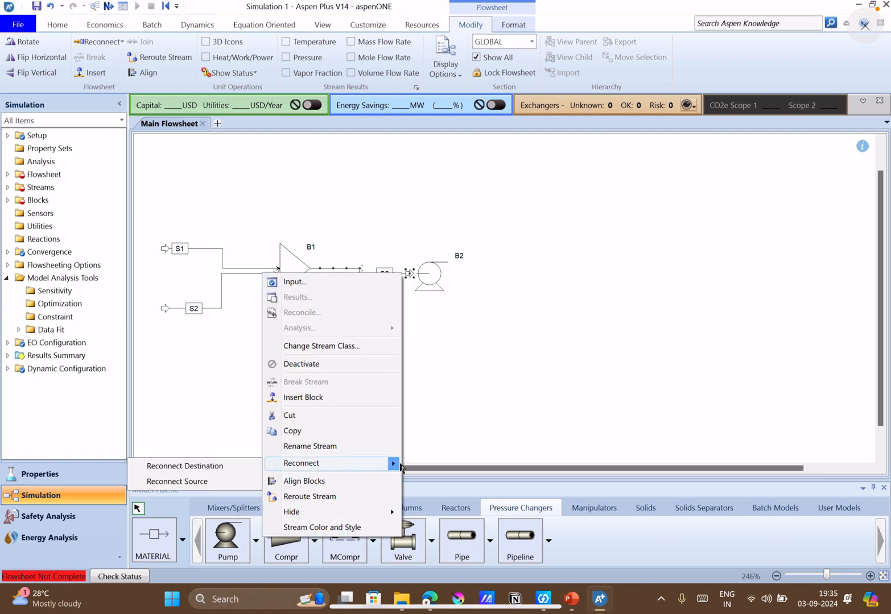
pyautogui.click(241, 466)
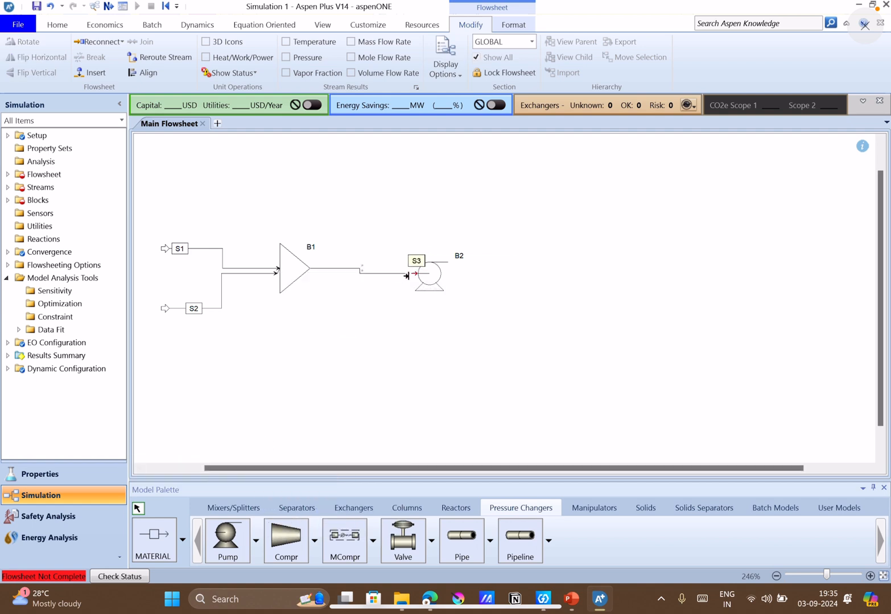
pyautogui.click(411, 273)
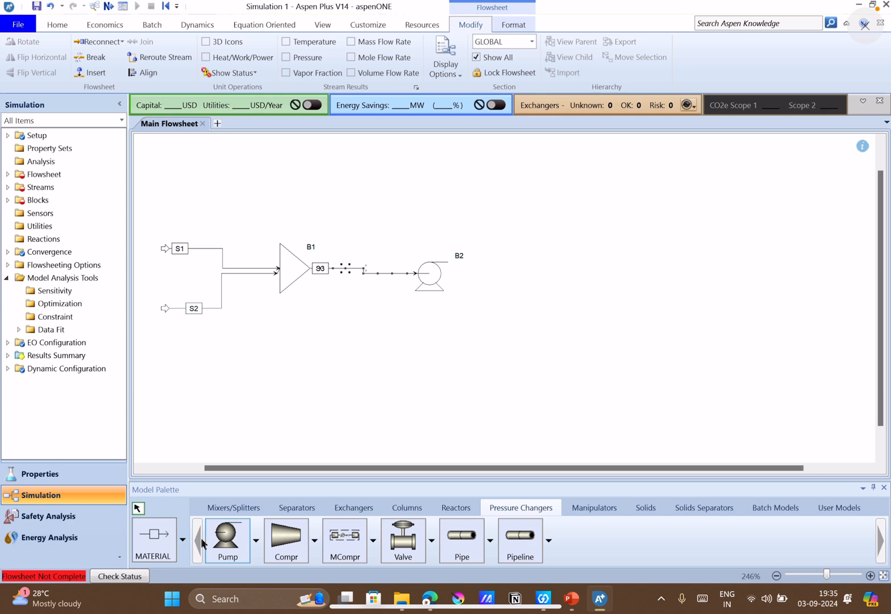
# Place a Pipe block on the flowsheet to the right of pump B2.
pyautogui.click(154, 536)
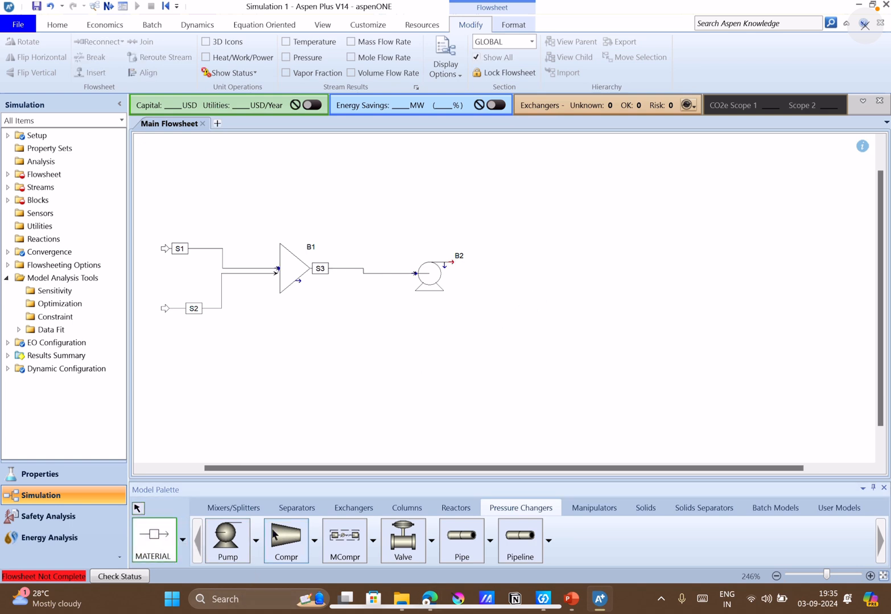
pyautogui.click(142, 511)
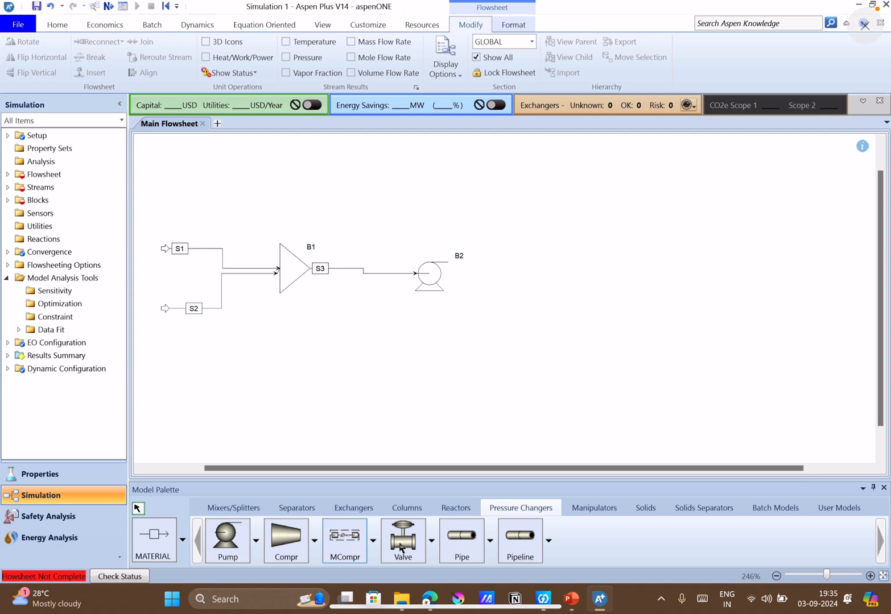
pyautogui.click(448, 542)
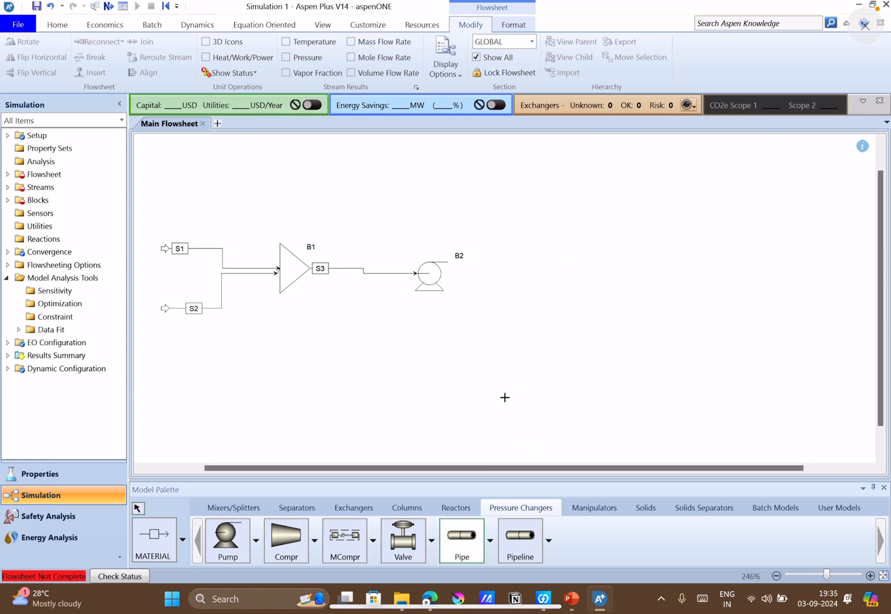
pyautogui.click(552, 270)
# Draw a material stream from beside the pump's outlet to the inlet of pipe B3 and another leaving the pipe's outlet.
pyautogui.click(161, 532)
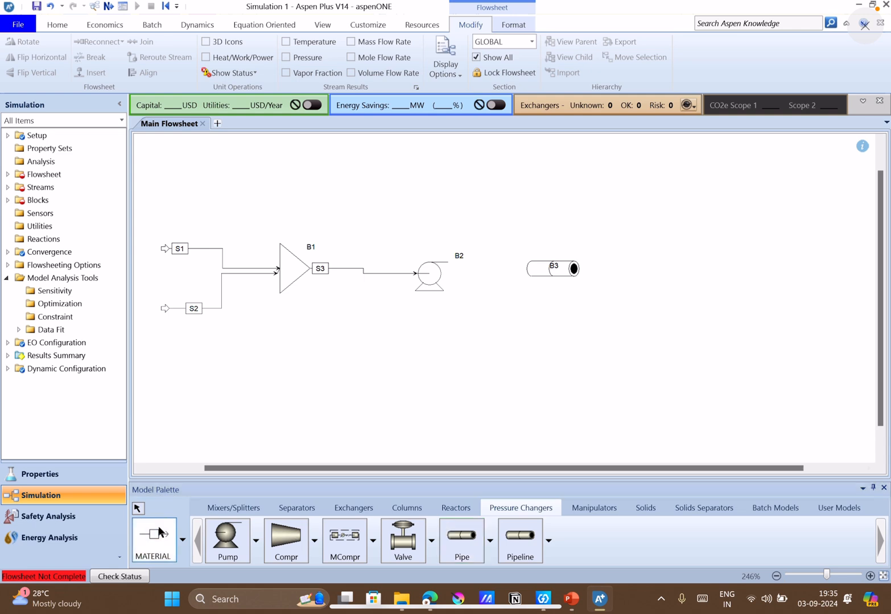
pyautogui.click(454, 261)
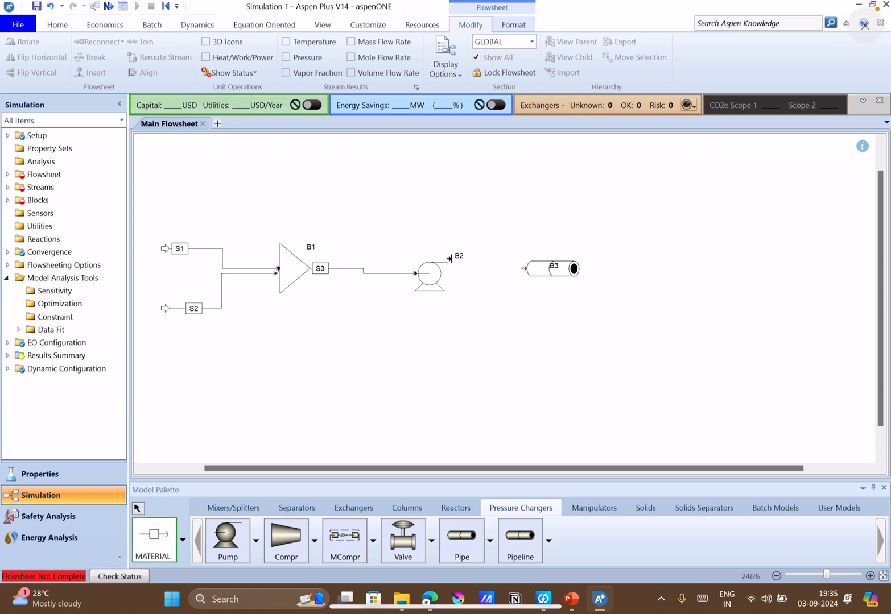
pyautogui.click(519, 268)
pyautogui.click(580, 268)
pyautogui.click(633, 272)
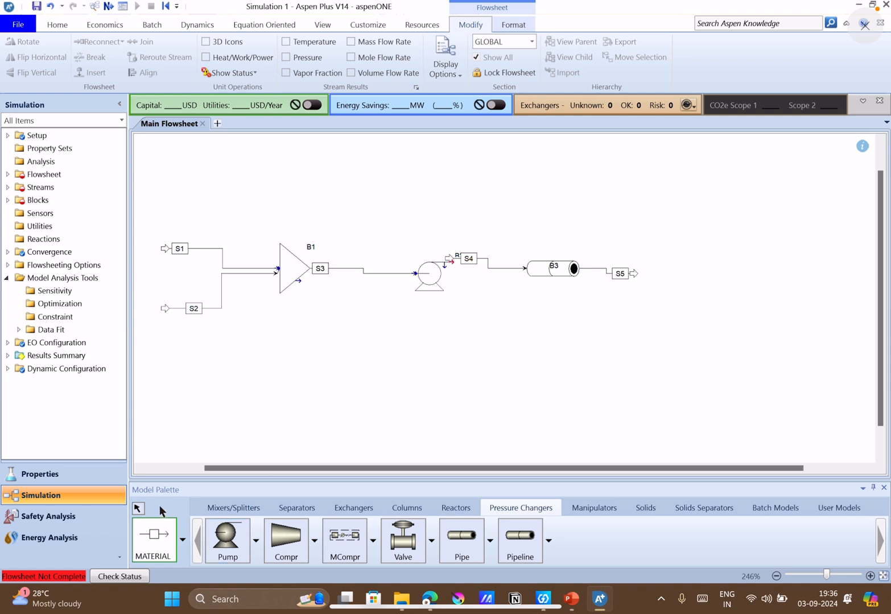
pyautogui.click(137, 509)
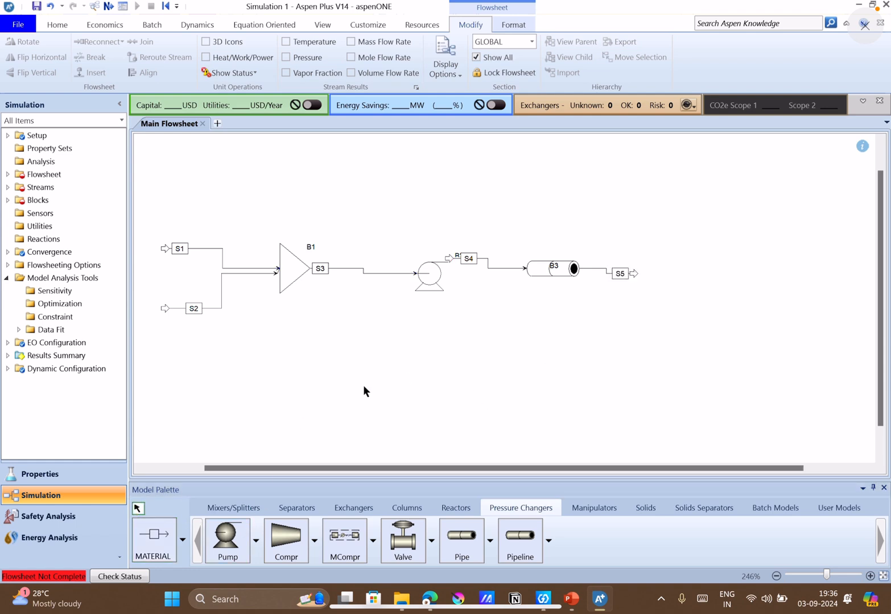
# Reconnect the source of stream S4 to the required product port of pump B2.
pyautogui.rightClick(472, 260)
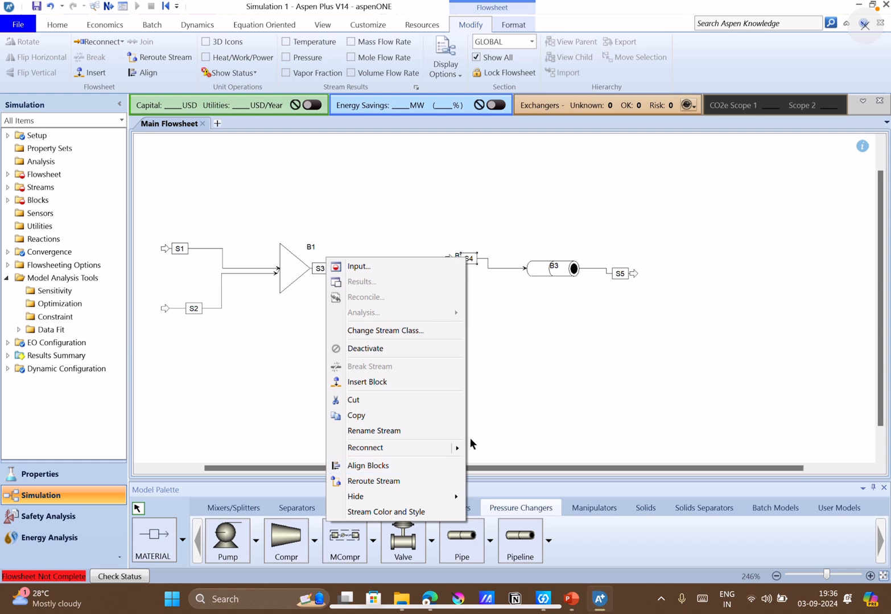
pyautogui.moveTo(455, 448)
pyautogui.click(270, 466)
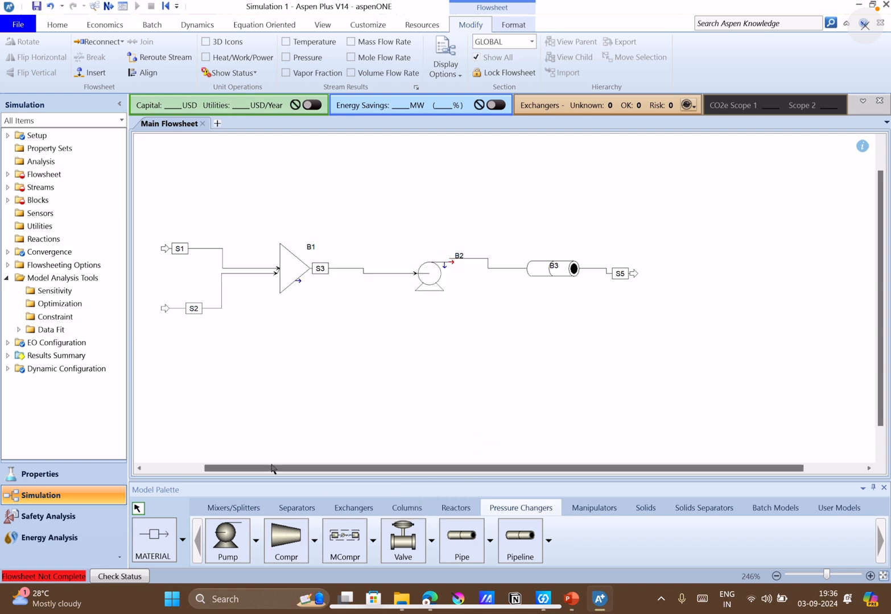
pyautogui.click(453, 261)
pyautogui.click(541, 387)
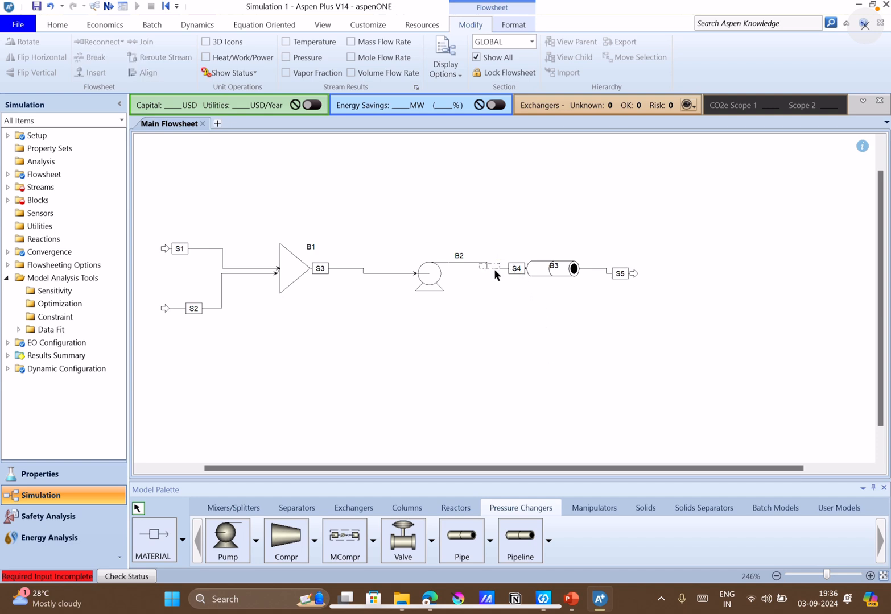
pyautogui.click(521, 272)
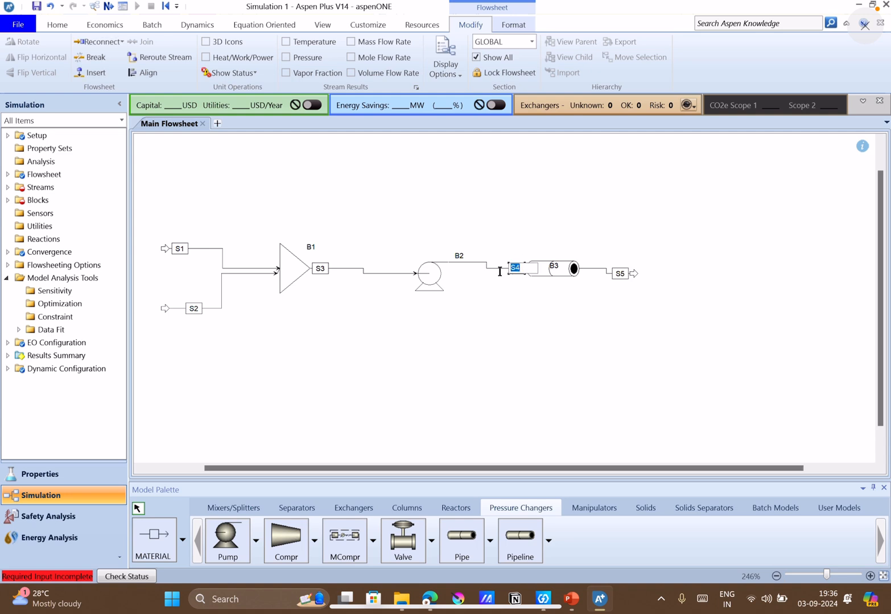
pyautogui.click(504, 281)
pyautogui.click(512, 267)
pyautogui.click(515, 314)
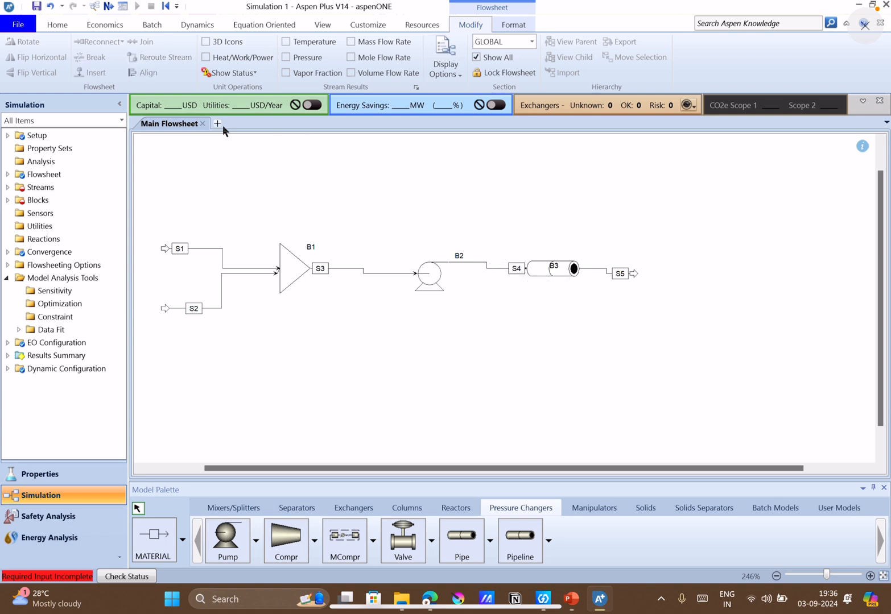
# Check Q11's feed data in PowerPoint and set stream S1 in Aspen Plus to 30 C and 1 atm.
pyautogui.click(108, 6)
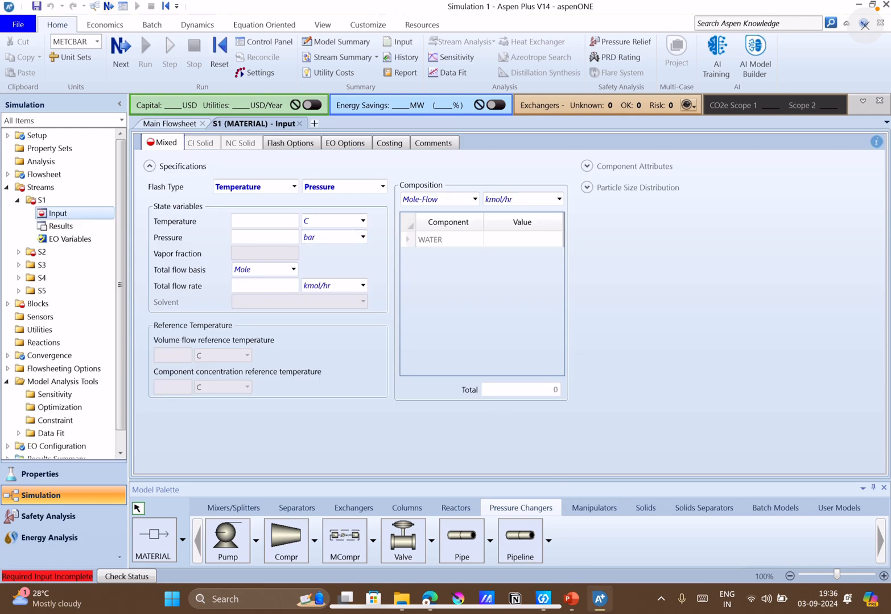
pyautogui.click(580, 602)
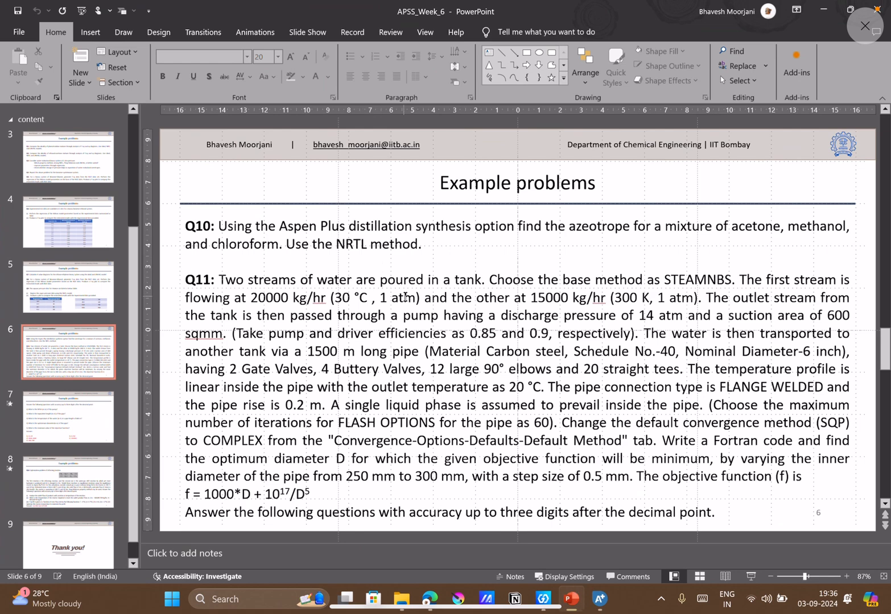
pyautogui.click(567, 596)
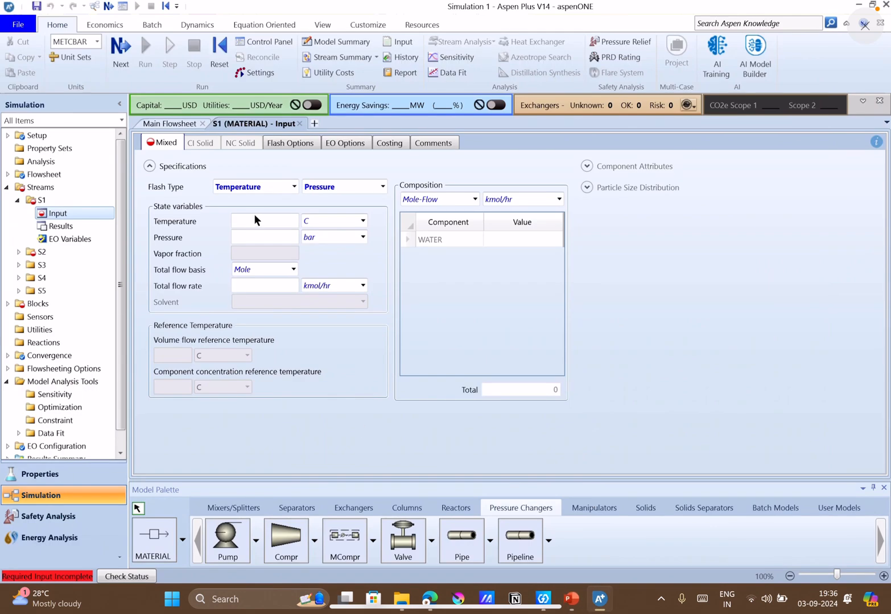
pyautogui.click(257, 221)
pyautogui.write('30')
pyautogui.press('Tab')
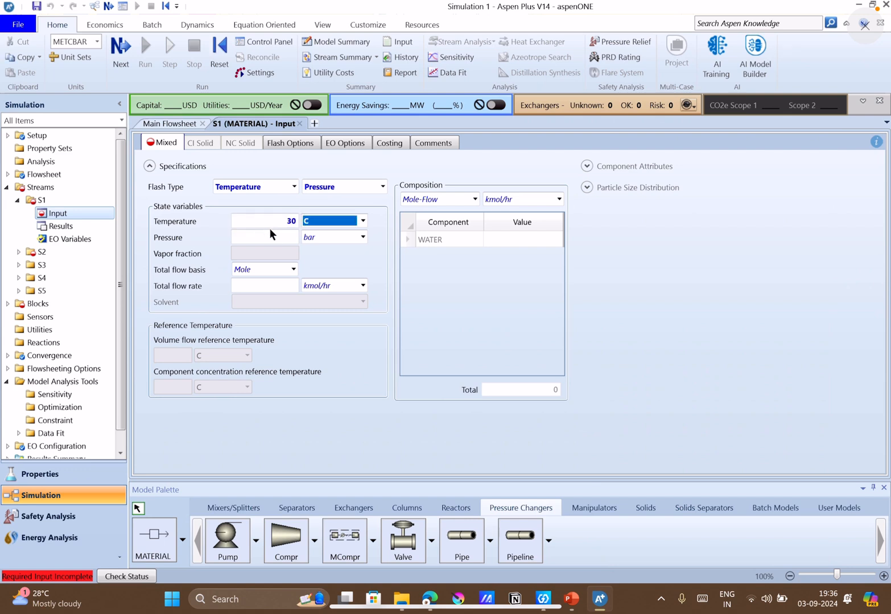
pyautogui.click(269, 231)
pyautogui.write('1')
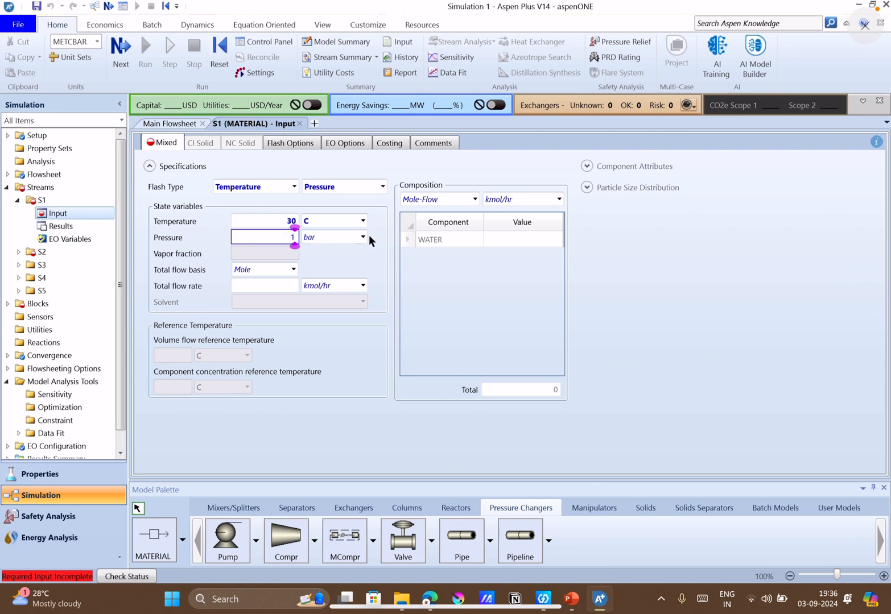
pyautogui.click(363, 237)
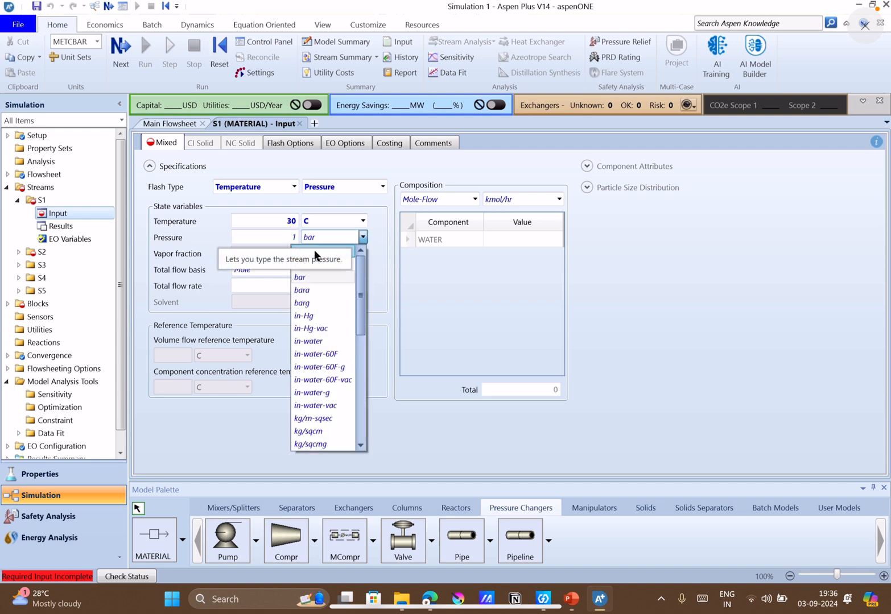
pyautogui.click(314, 254)
# Set stream S1's total flow basis to Mass with a rate of 20000 kg/hr.
pyautogui.click(265, 285)
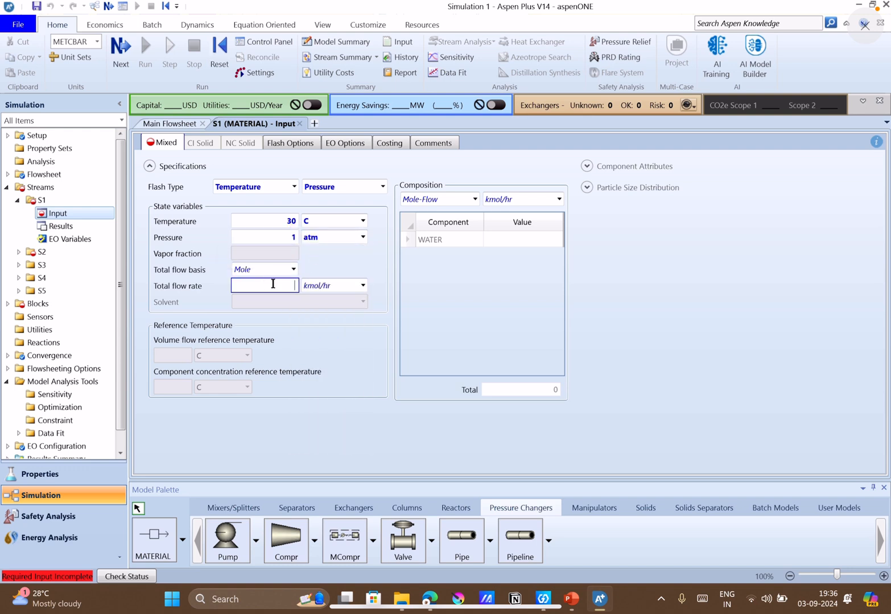
pyautogui.click(293, 273)
pyautogui.click(269, 281)
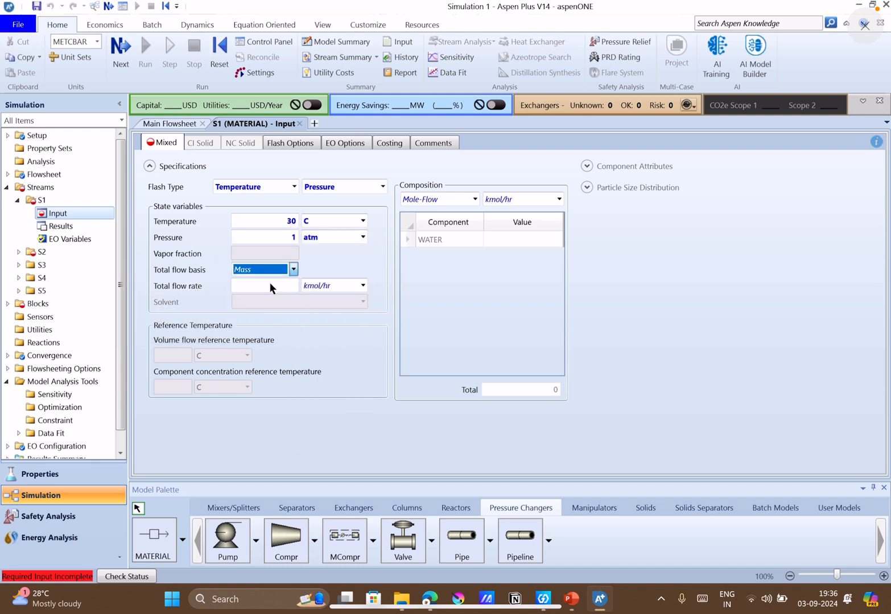
pyautogui.click(269, 285)
pyautogui.write('20000')
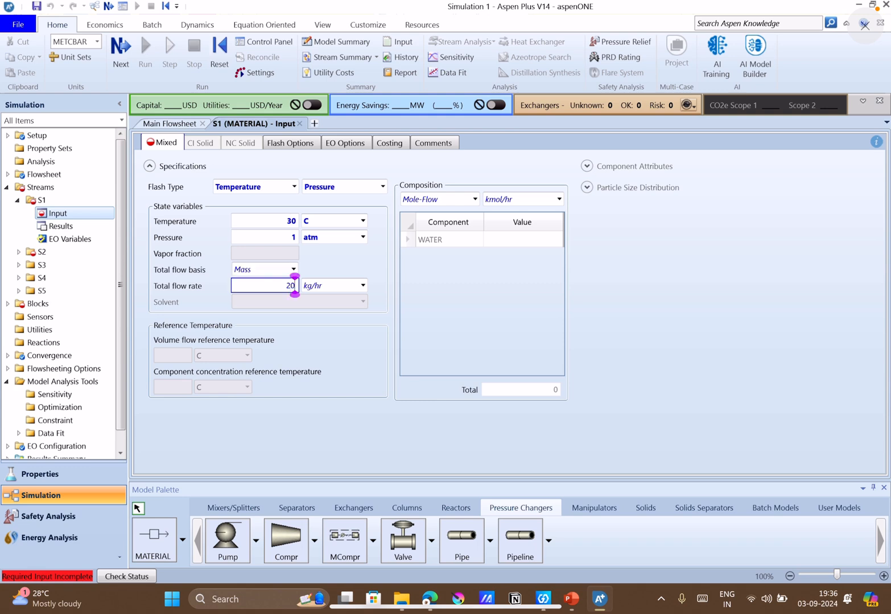
pyautogui.click(369, 308)
# Specify stream S1's composition as Mole-Frac with a value of 1 for WATER.
pyautogui.click(475, 200)
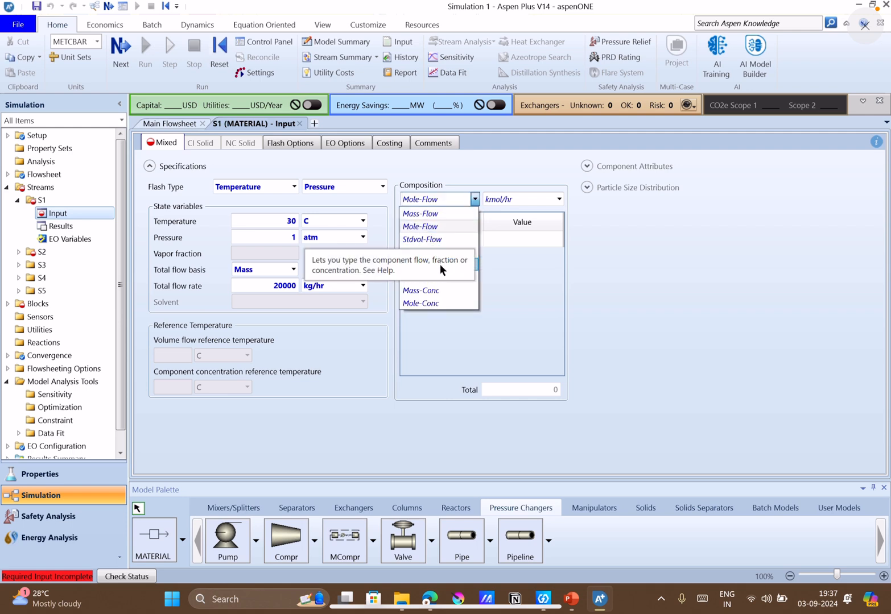
pyautogui.click(439, 263)
pyautogui.click(532, 240)
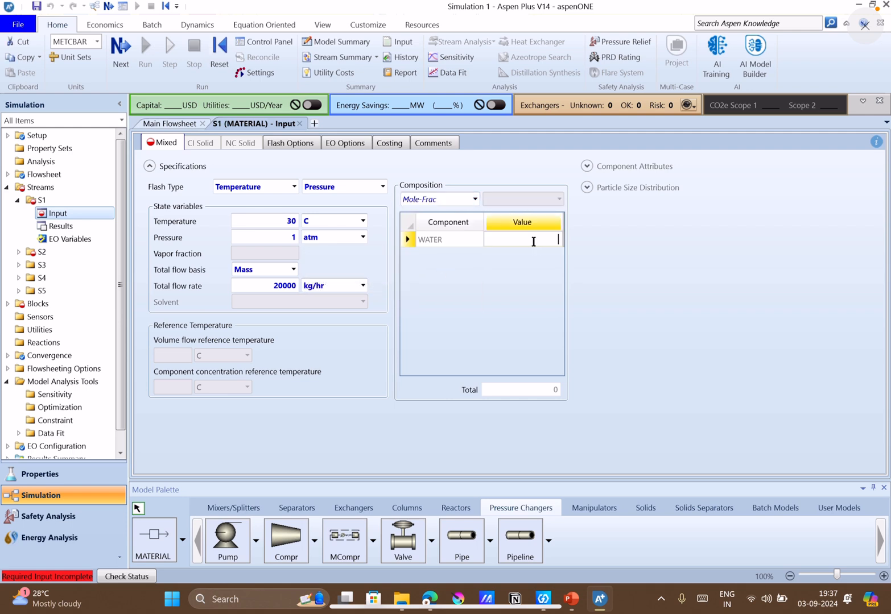
pyautogui.write('1')
pyautogui.click(454, 362)
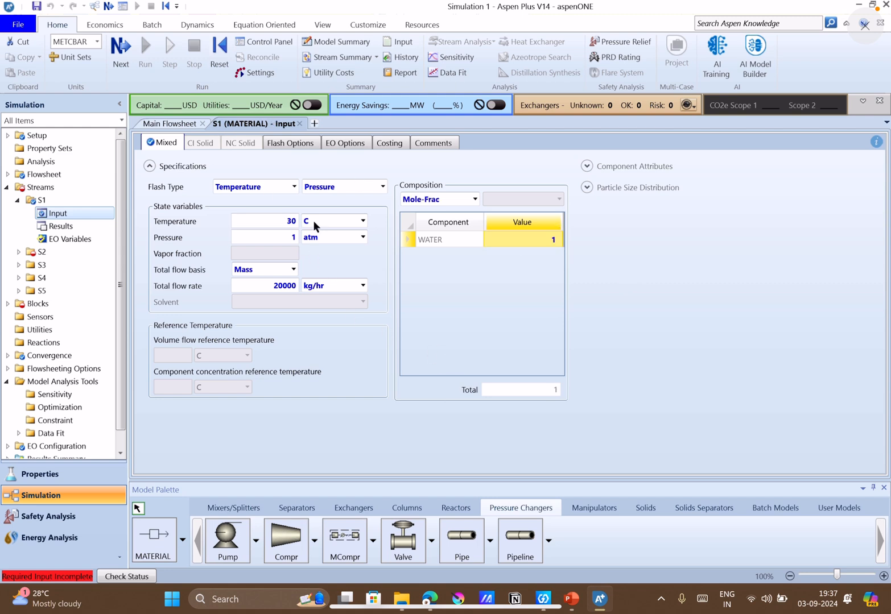
# Check Q11's second feed in PowerPoint and set stream S2's temperature in Aspen Plus to 300 K.
pyautogui.click(114, 50)
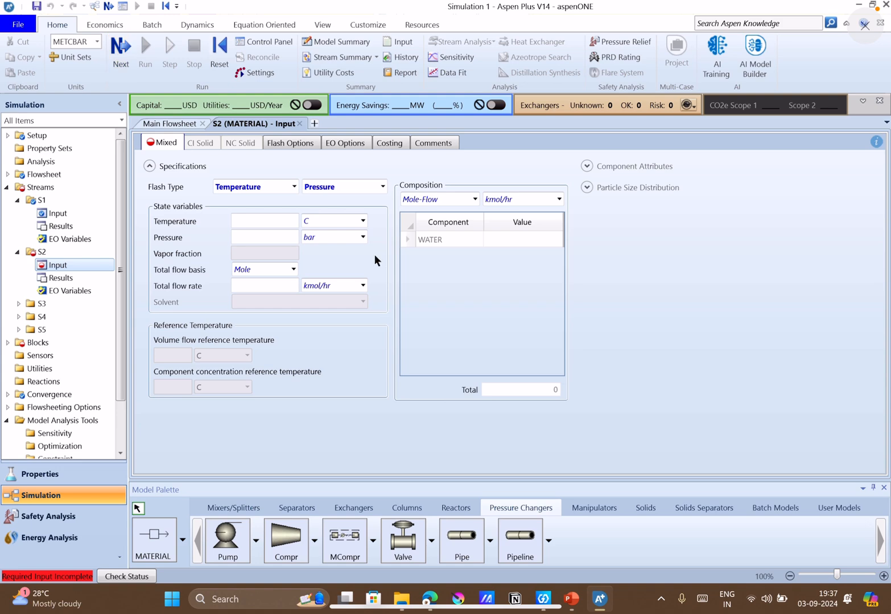
pyautogui.click(572, 600)
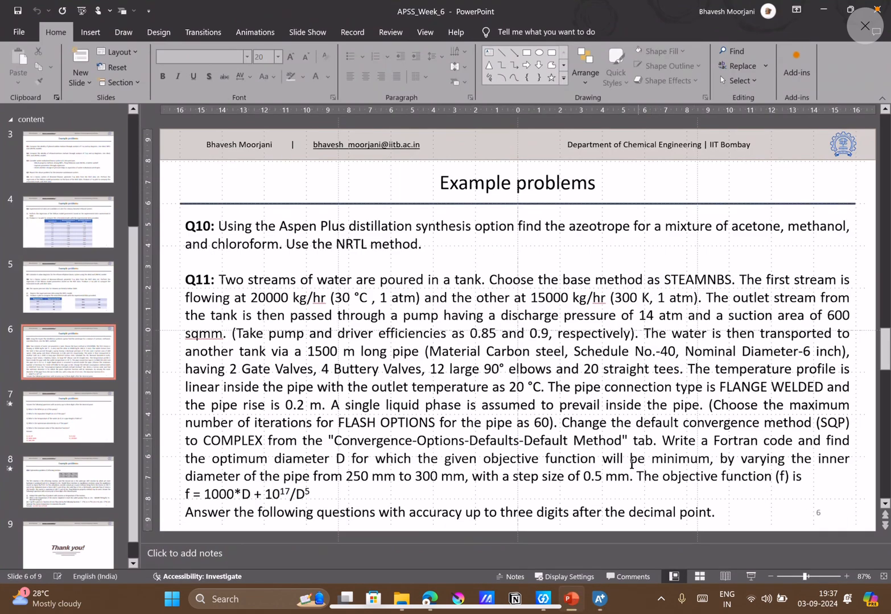
pyautogui.click(600, 599)
pyautogui.click(278, 220)
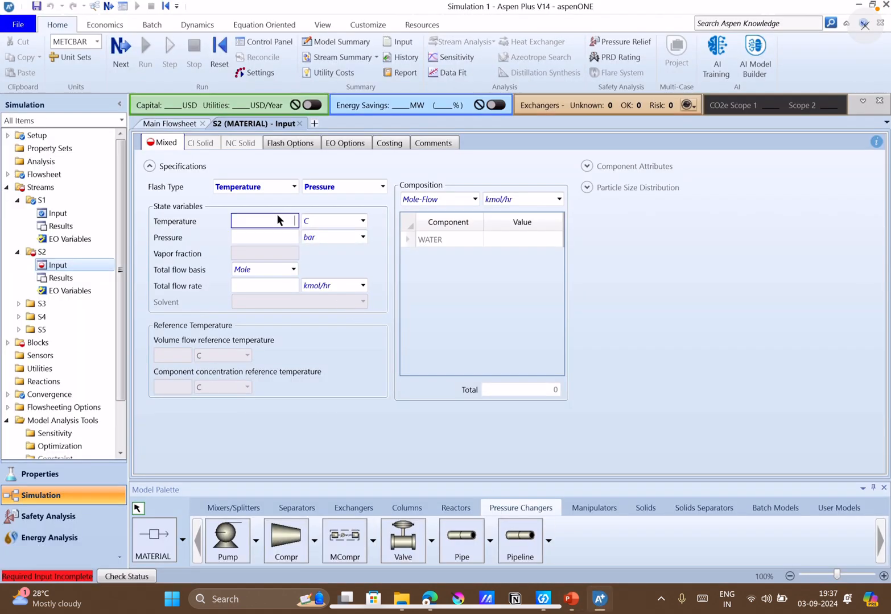
pyautogui.write('300')
pyautogui.click(363, 221)
pyautogui.click(325, 256)
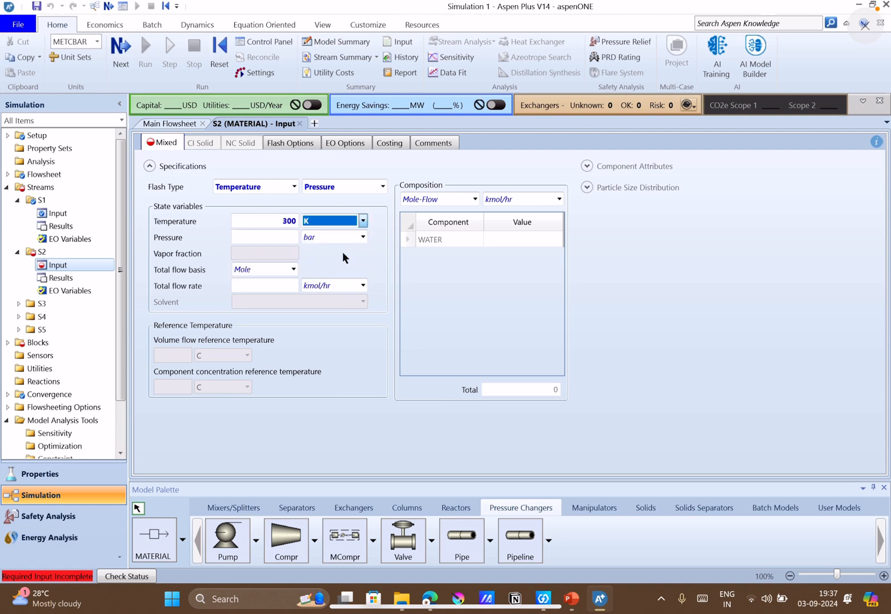
# Set stream S2's pressure to 1 atm.
pyautogui.click(365, 237)
pyautogui.click(365, 236)
pyautogui.scroll(1, 332, 248)
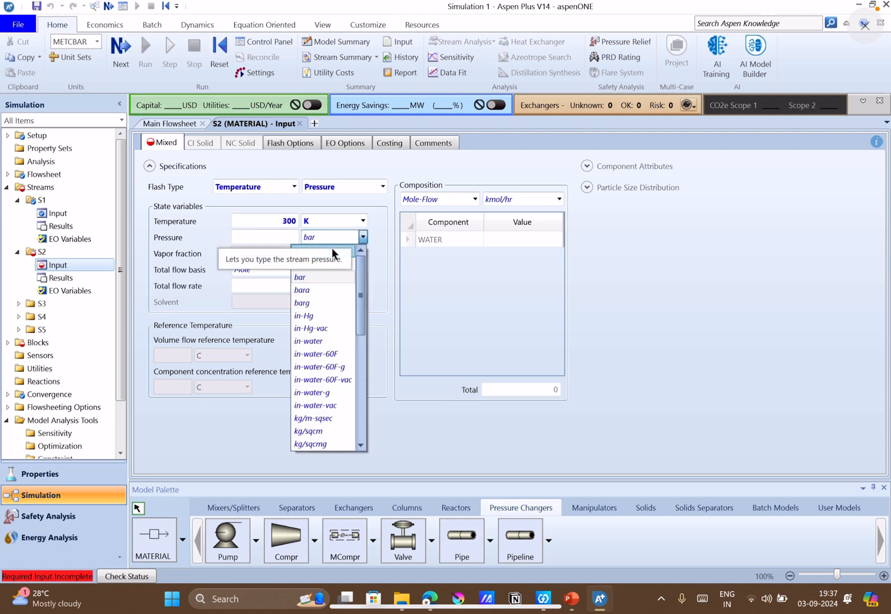
pyautogui.click(319, 249)
pyautogui.click(273, 237)
pyautogui.write('1')
pyautogui.click(444, 333)
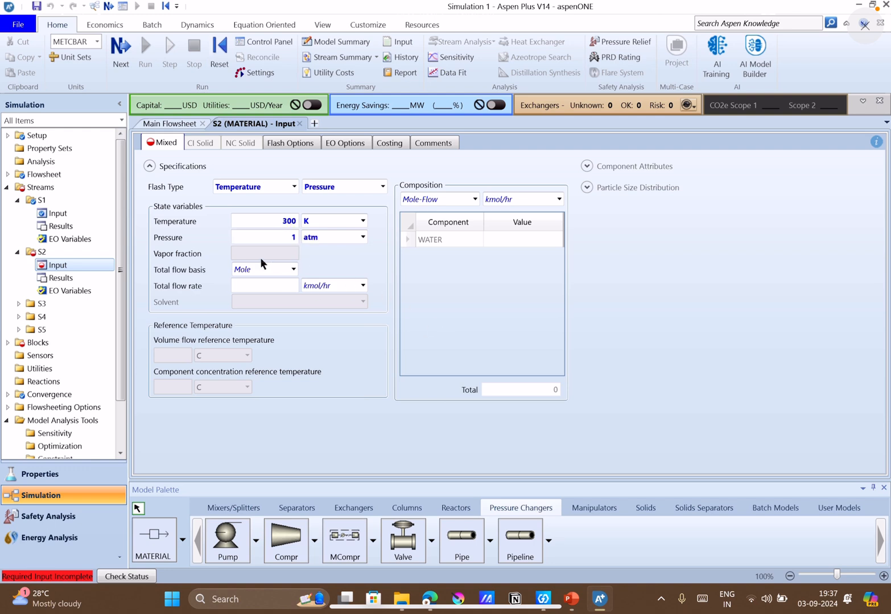
# Set stream S2's total flow basis to Mass with a rate of 15000 kg/hr.
pyautogui.click(282, 275)
pyautogui.click(263, 283)
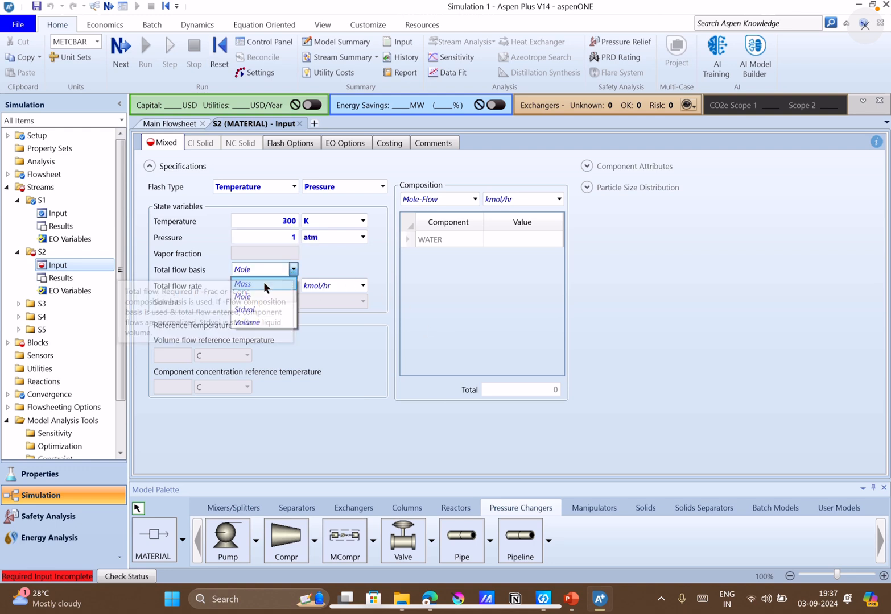
pyautogui.click(259, 287)
pyautogui.write('15000')
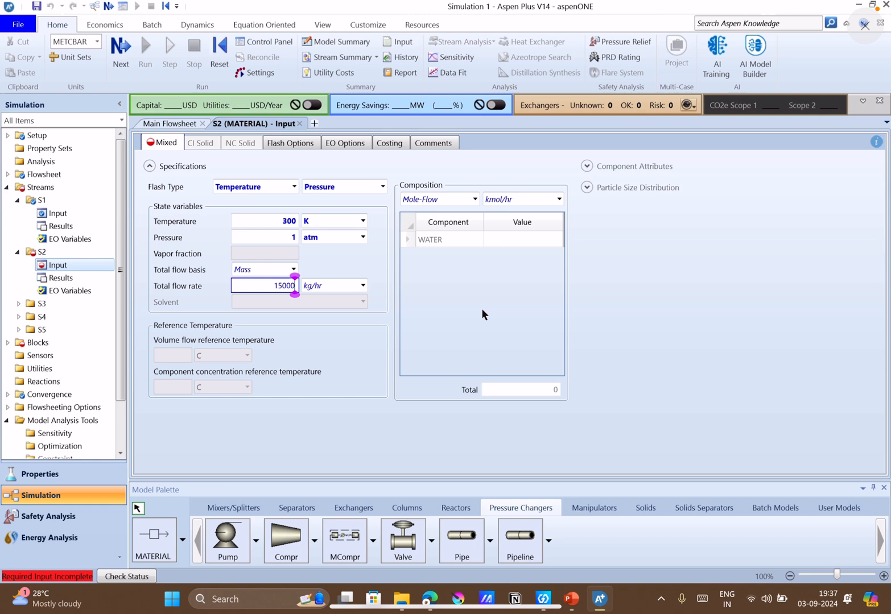
pyautogui.click(482, 310)
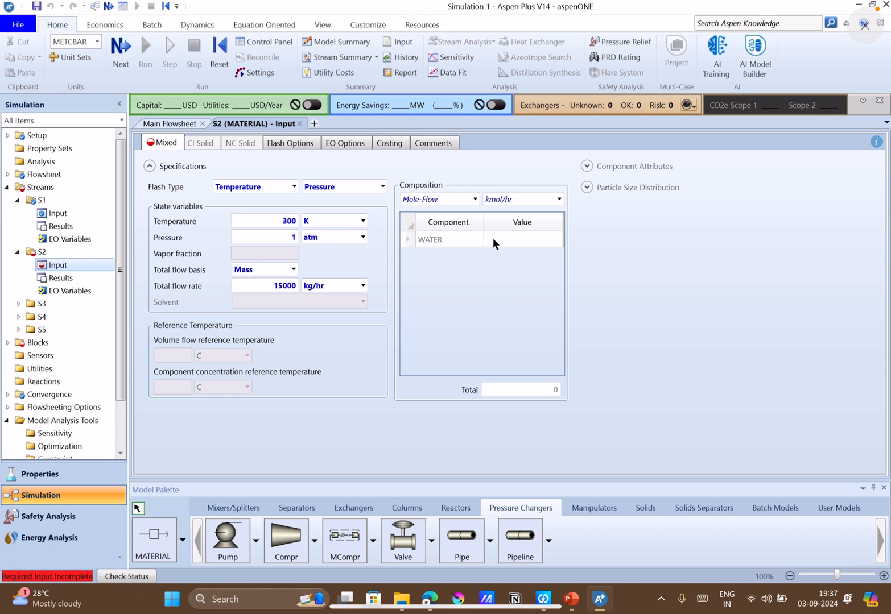
# Specify stream S2's composition as Mole-Frac with a value of 1 for WATER.
pyautogui.click(468, 201)
pyautogui.click(478, 201)
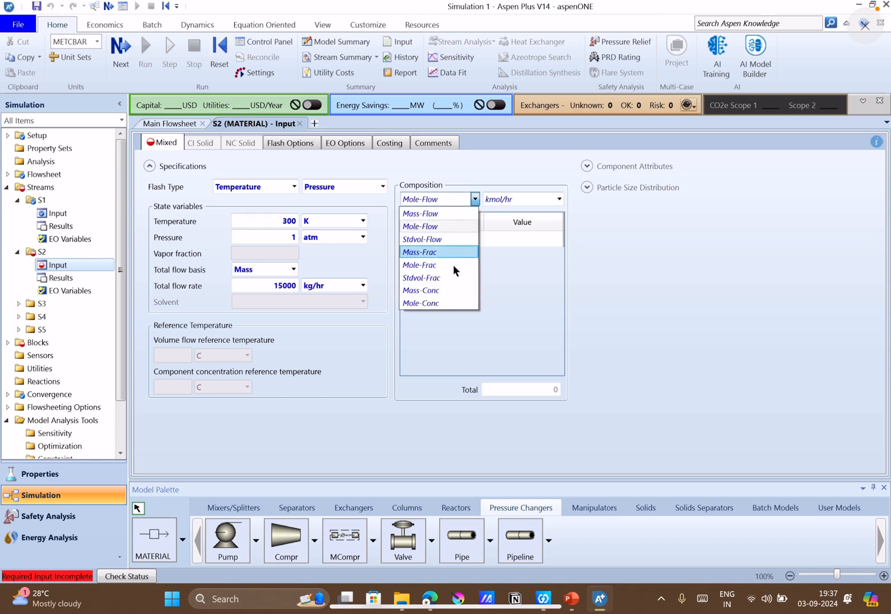
pyautogui.click(446, 263)
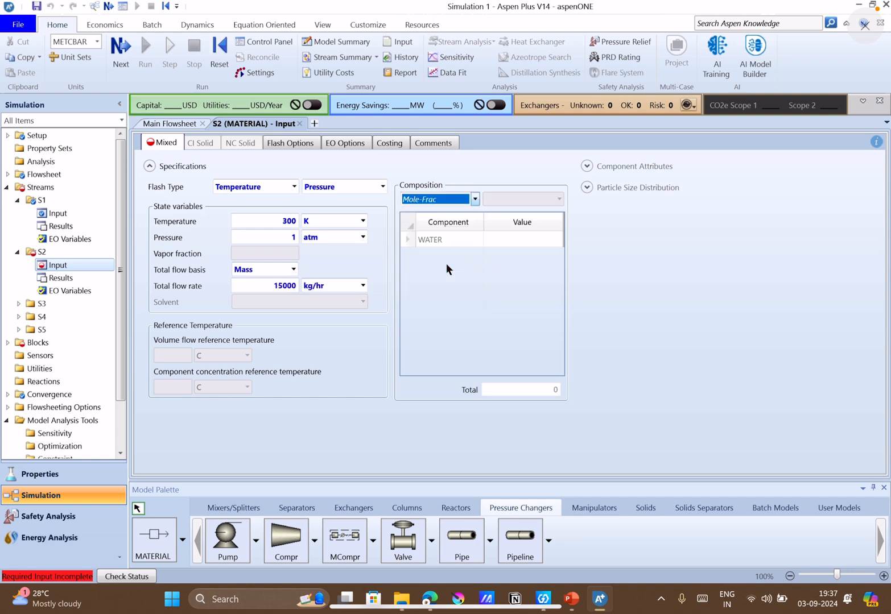
pyautogui.click(561, 237)
pyautogui.write('1')
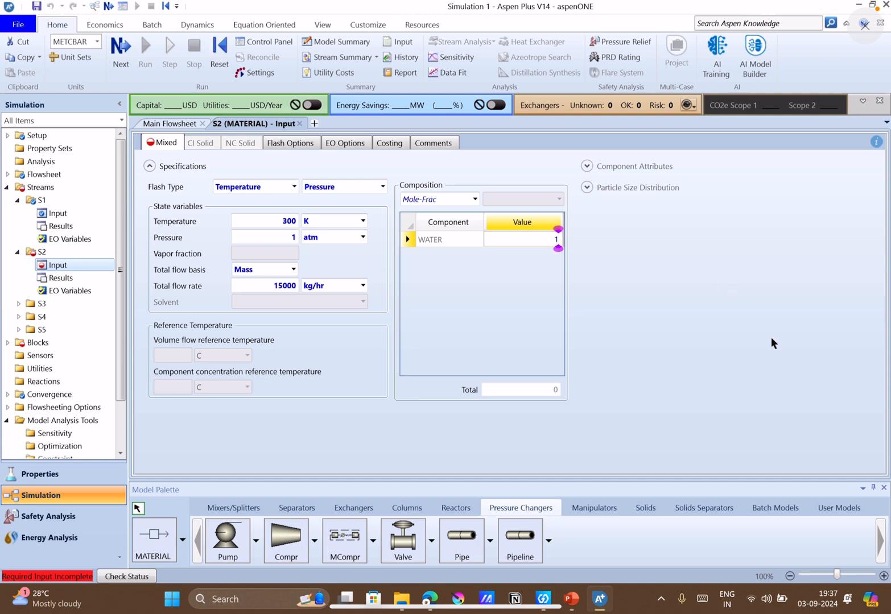
pyautogui.click(503, 321)
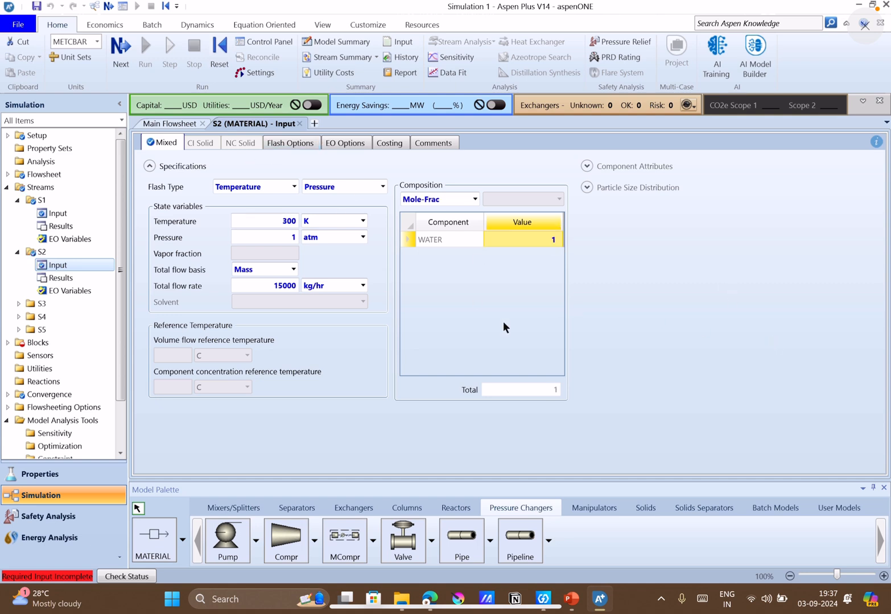
# Advance through the required inputs to pump B2's setup and set its discharge pressure to 14 atm.
pyautogui.click(120, 65)
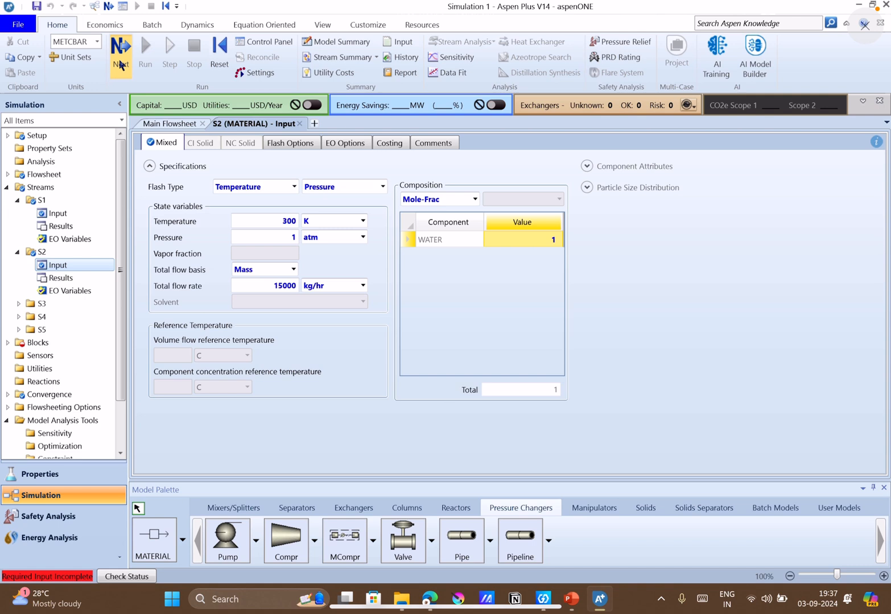
pyautogui.click(121, 64)
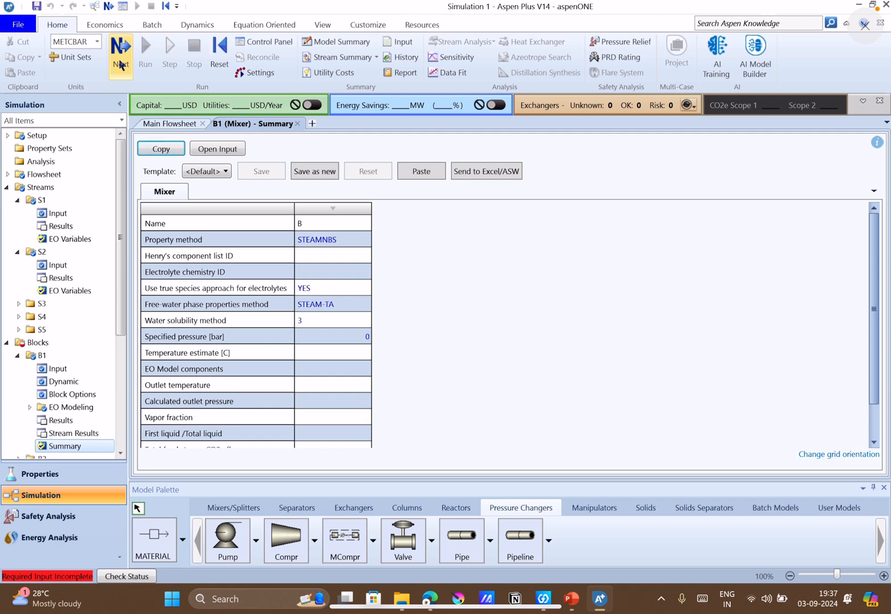
pyautogui.click(120, 65)
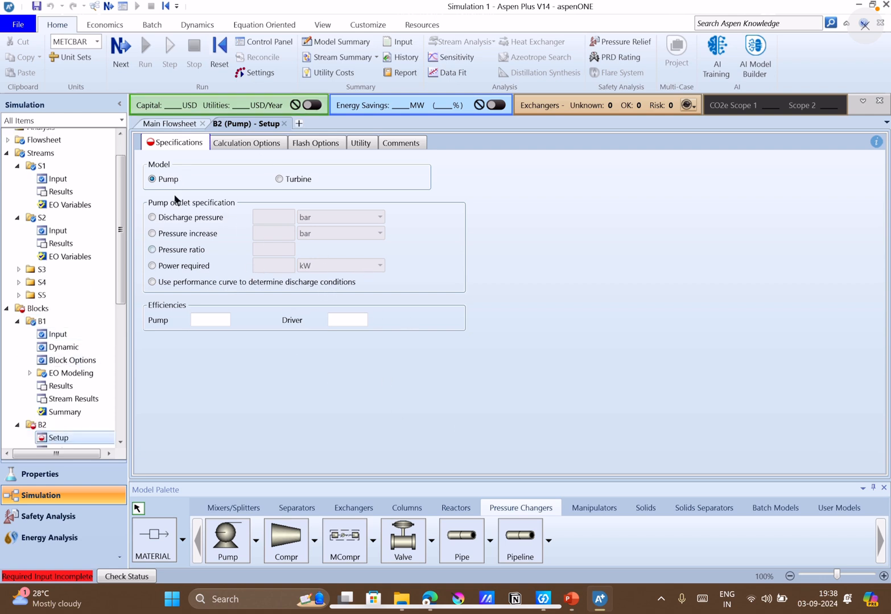
pyautogui.click(173, 218)
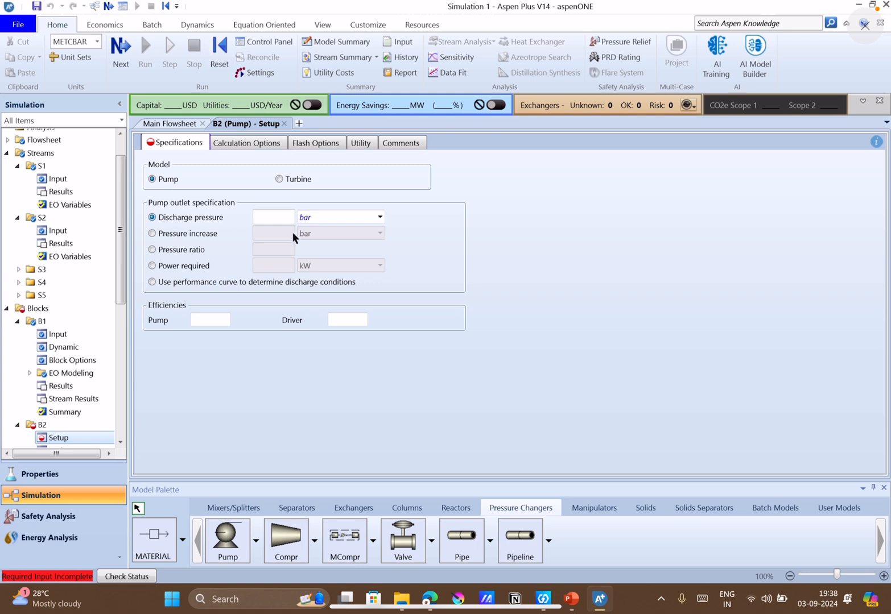
pyautogui.write('14')
pyautogui.click(404, 349)
pyautogui.click(380, 217)
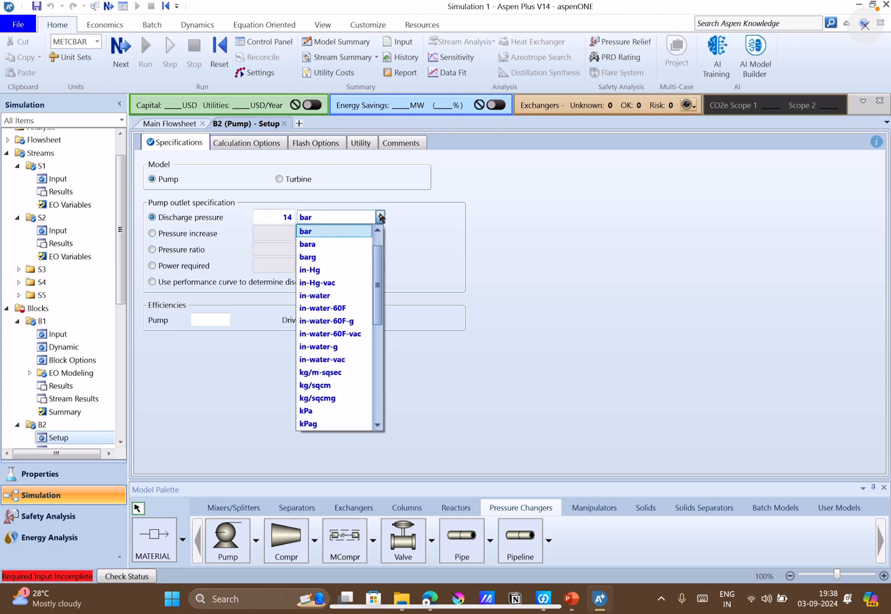
pyautogui.scroll(1, 350, 235)
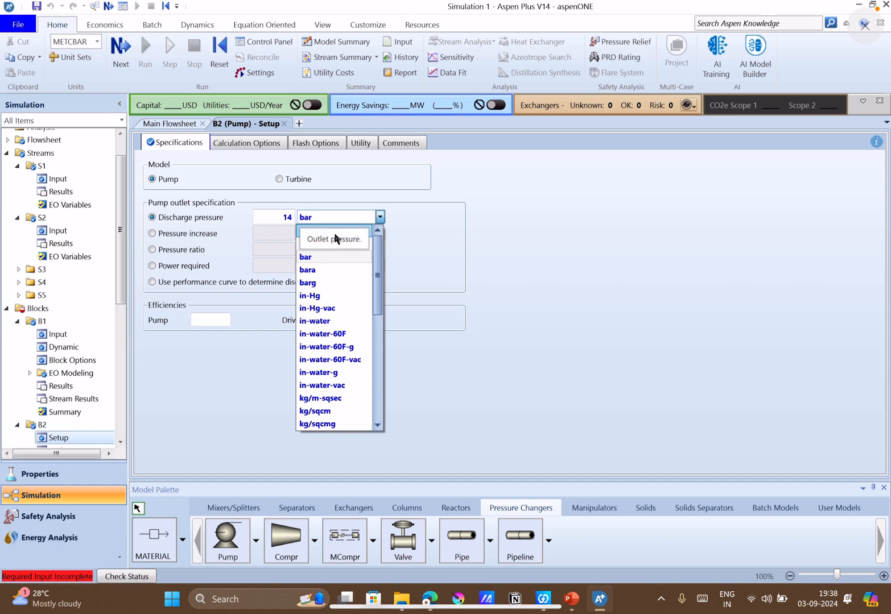
pyautogui.click(333, 232)
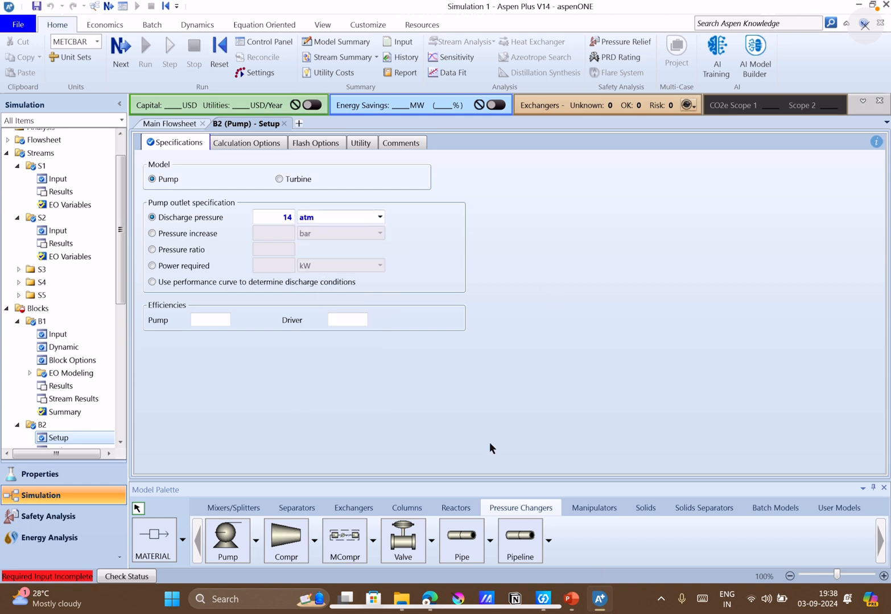
# Check Q11's pump data in PowerPoint and set pump B2's suction area in Aspen Plus to 600 sqmm.
pyautogui.click(566, 594)
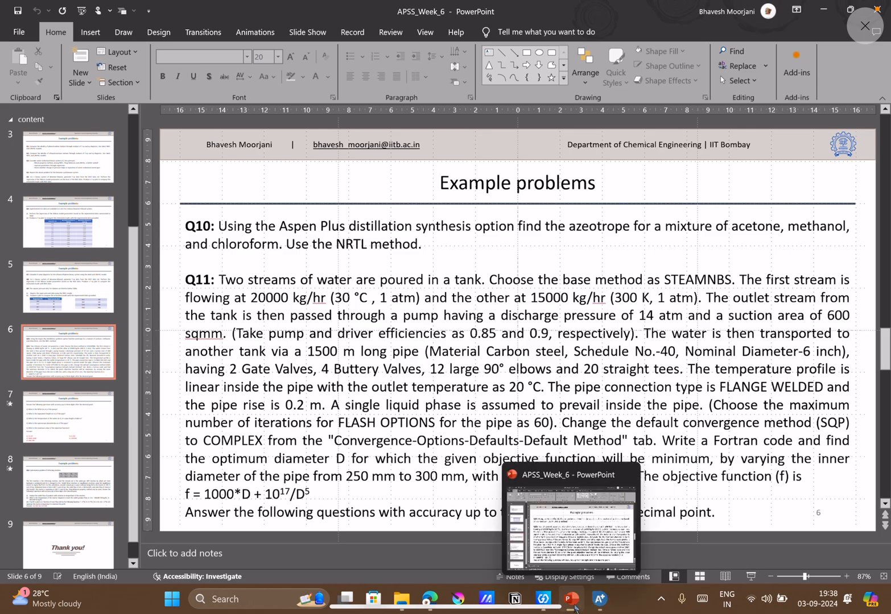
pyautogui.click(598, 607)
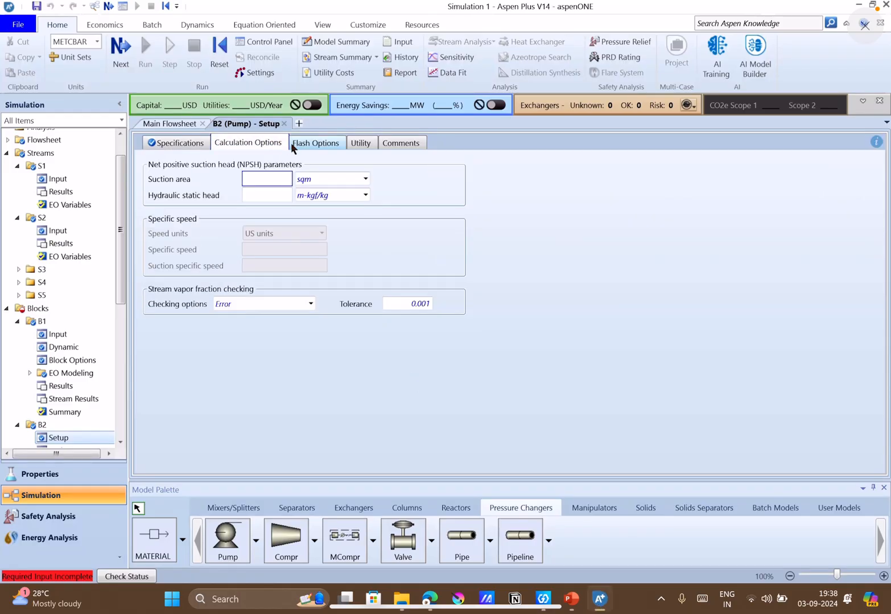
pyautogui.click(365, 179)
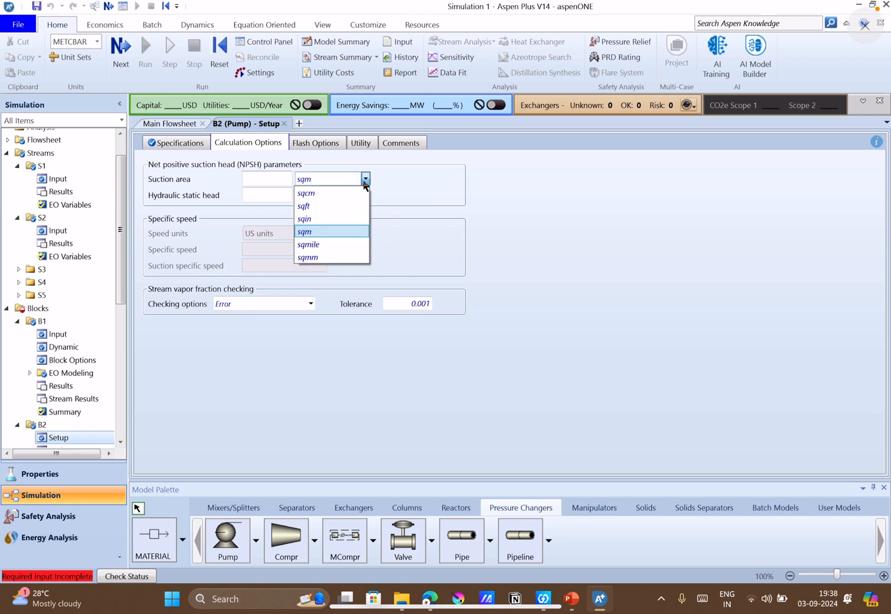
pyautogui.click(325, 256)
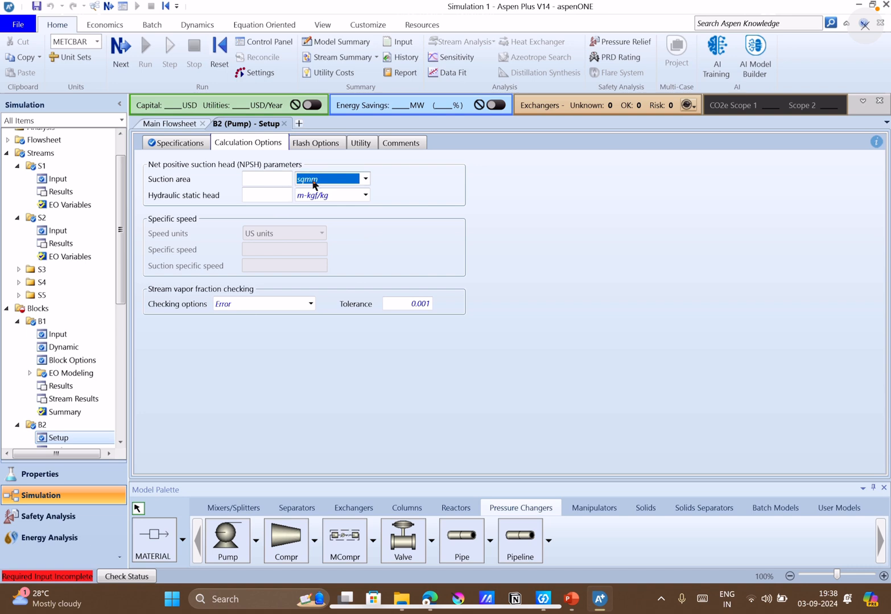
pyautogui.click(366, 179)
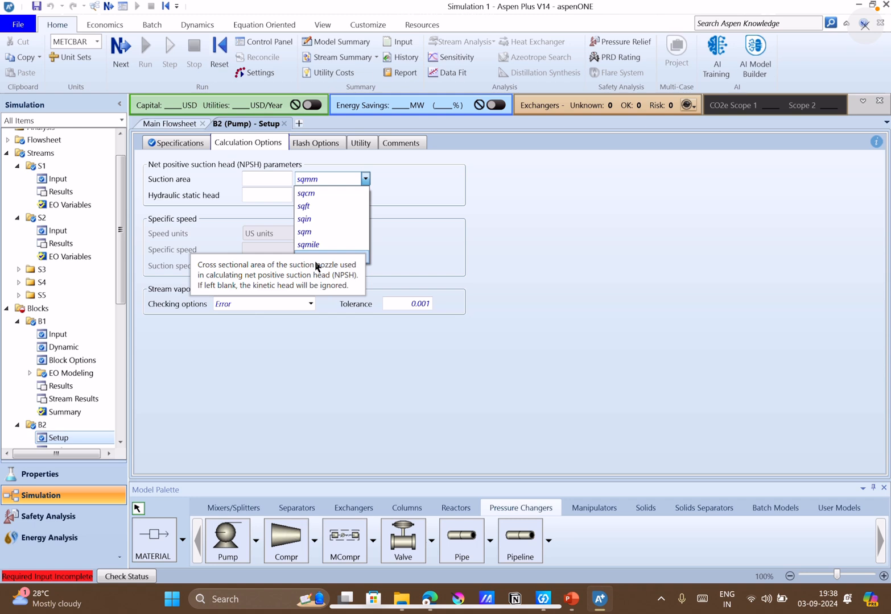
pyautogui.click(255, 184)
pyautogui.write('600')
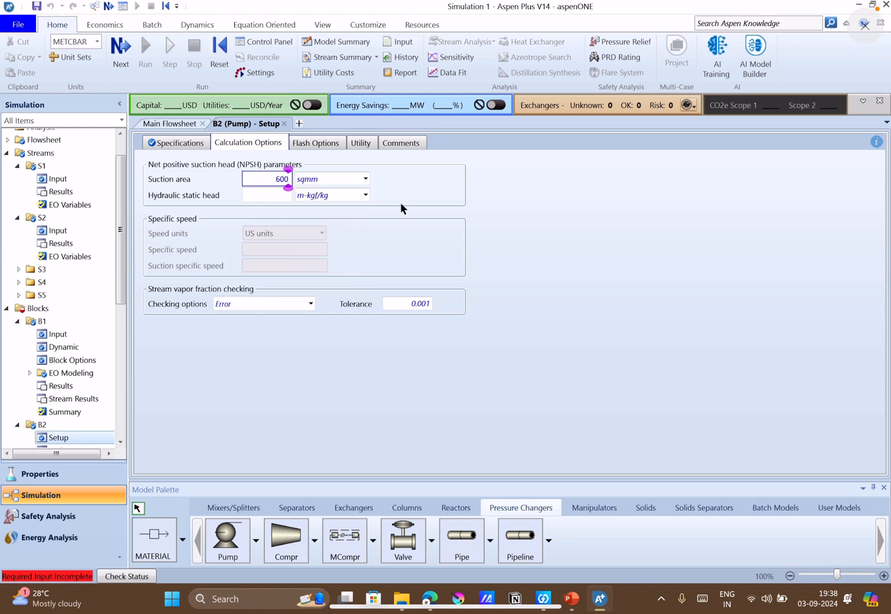
pyautogui.click(574, 251)
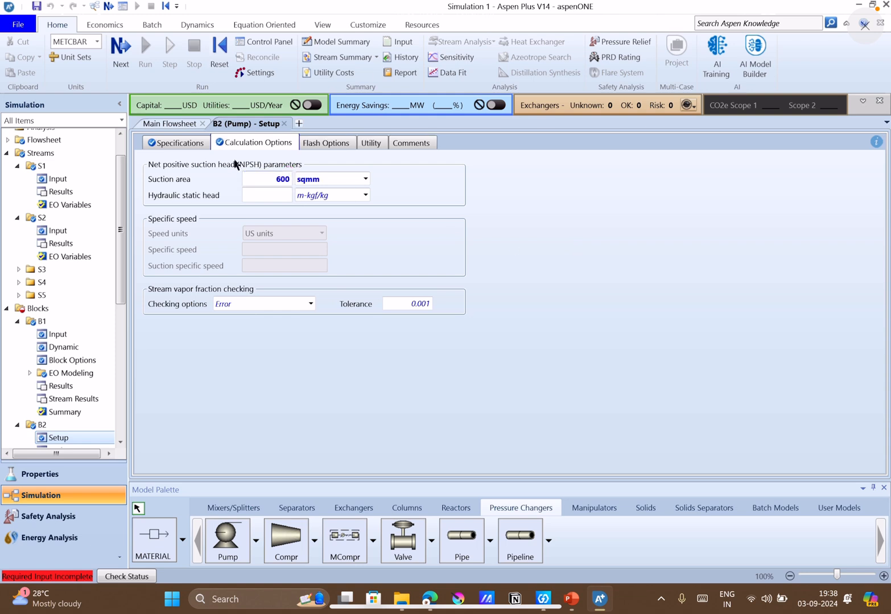
# Check Q11's efficiencies in PowerPoint and set B2's pump efficiency to 0.85 and driver efficiency to 0.9 in Aspen Plus.
pyautogui.click(193, 144)
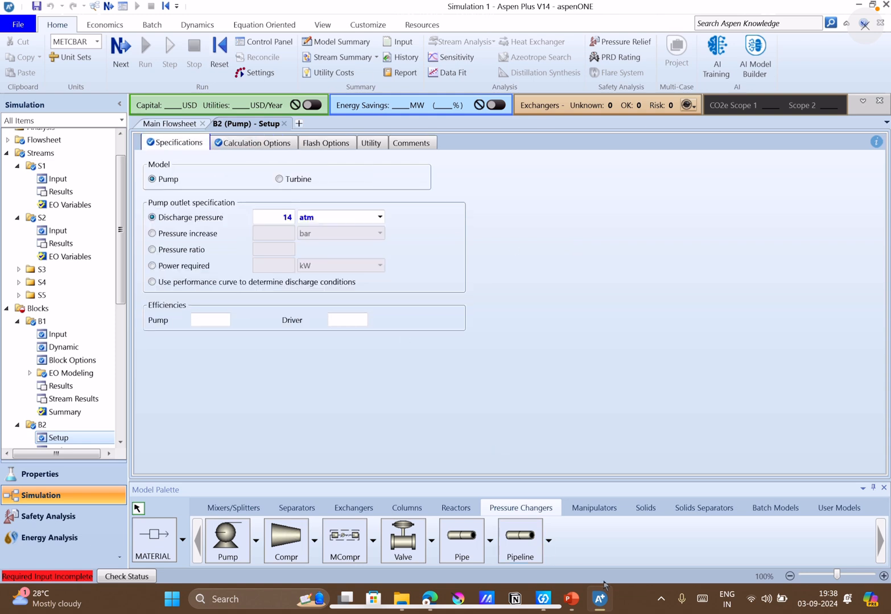
pyautogui.click(574, 599)
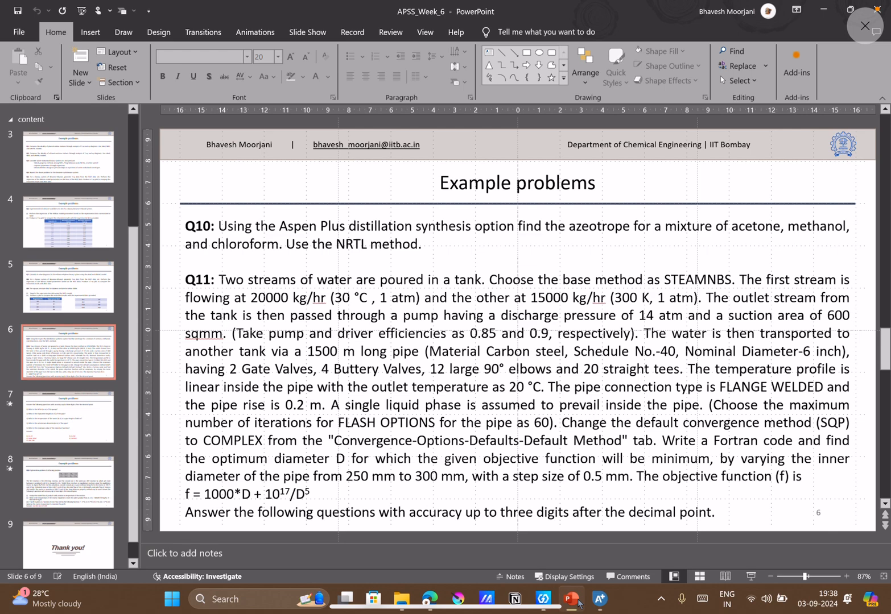
pyautogui.click(578, 600)
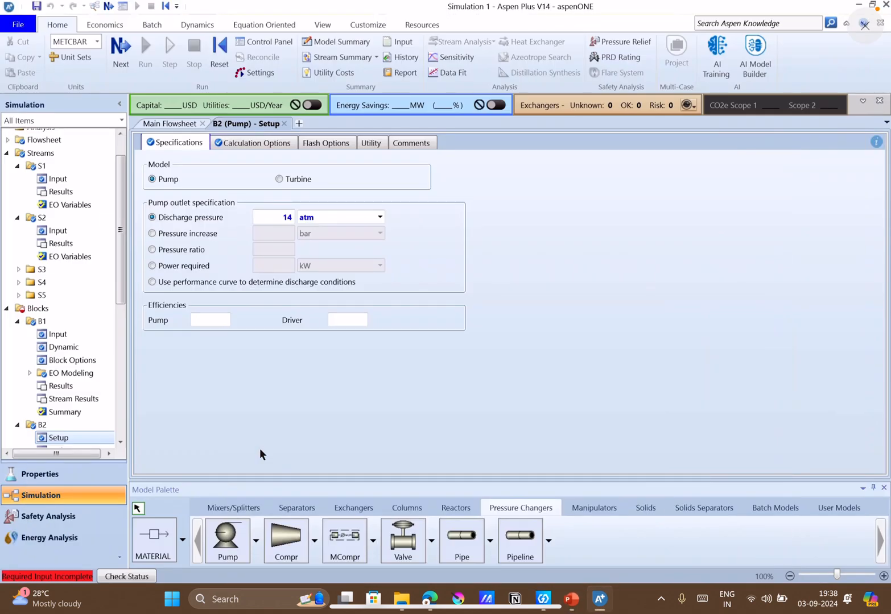
pyautogui.click(199, 319)
pyautogui.write('.85')
pyautogui.click(336, 321)
pyautogui.write('.9')
pyautogui.press('Return')
# Go to pipe B3's setup, check Q11's pipe data in PowerPoint, and set the pipe length in Aspen Plus to 1500 meter.
pyautogui.click(121, 50)
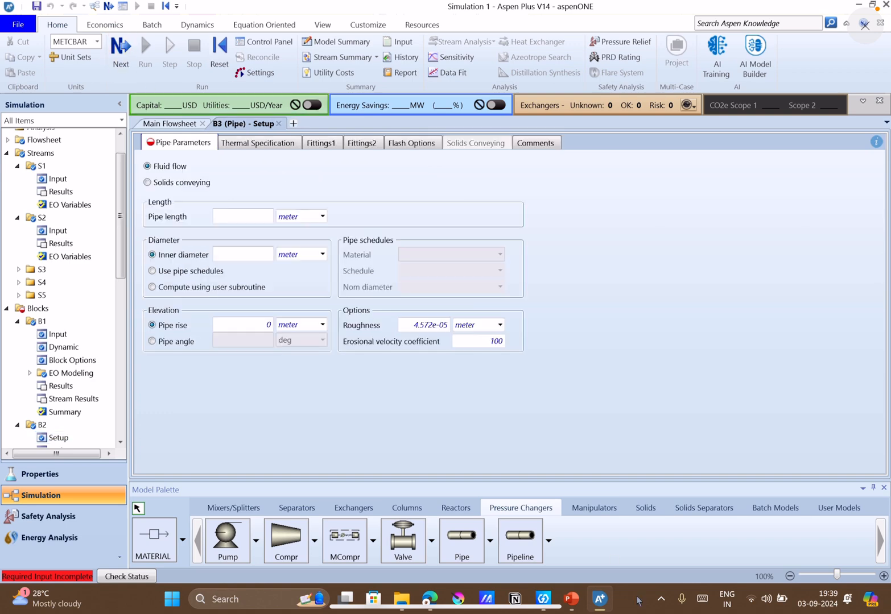
pyautogui.click(571, 599)
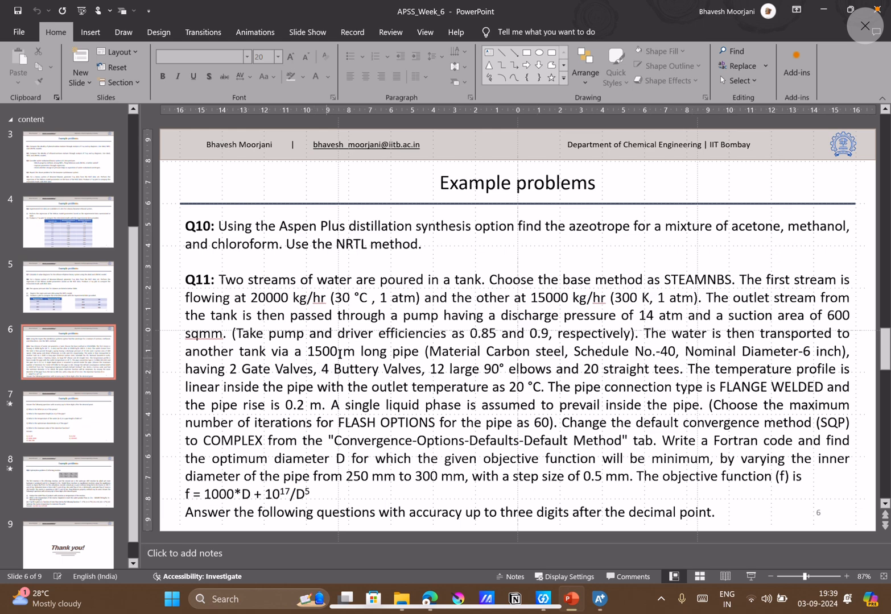
pyautogui.click(600, 598)
pyautogui.click(249, 217)
pyautogui.write('1500')
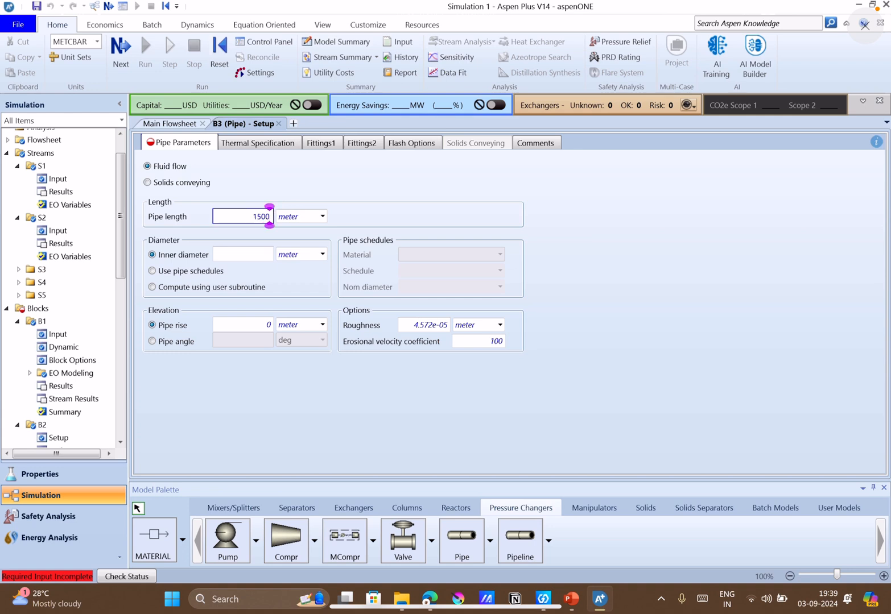
pyautogui.press('Return')
# Size pipe B3 by pipe schedules with material CARBON-STEEL, schedule 40 and nominal diameter 6-IN, checking the diameter in PowerPoint.
pyautogui.click(194, 273)
pyautogui.click(474, 255)
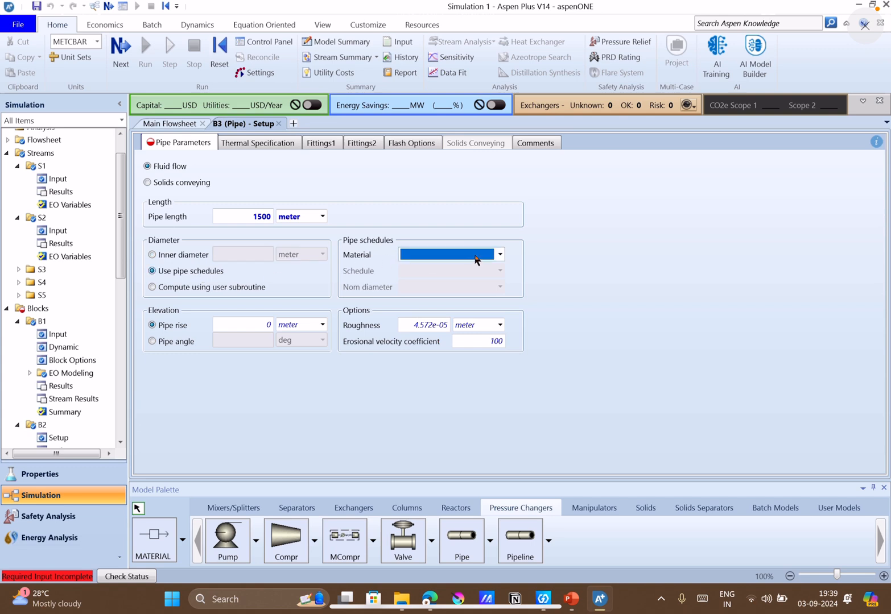
pyautogui.click(500, 254)
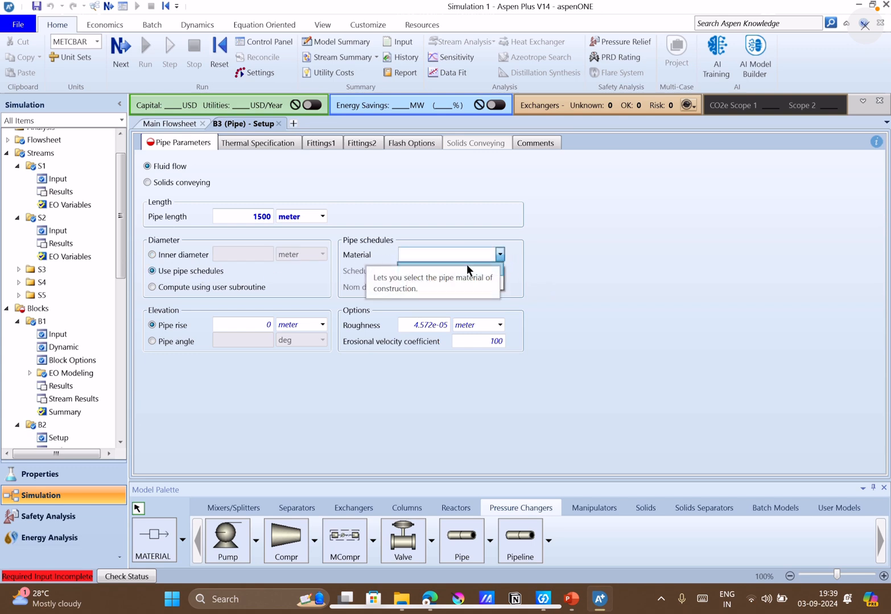
pyautogui.click(466, 265)
pyautogui.click(499, 271)
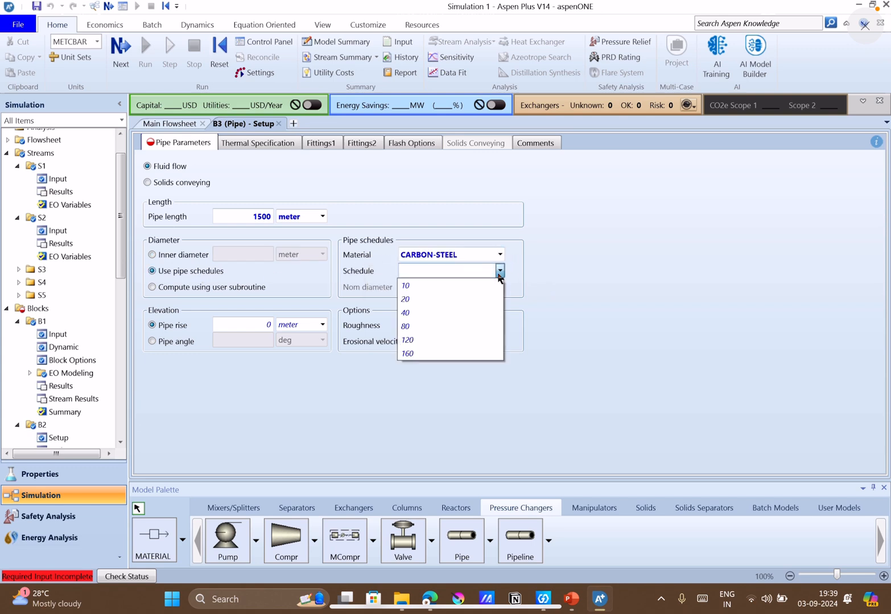
pyautogui.click(448, 312)
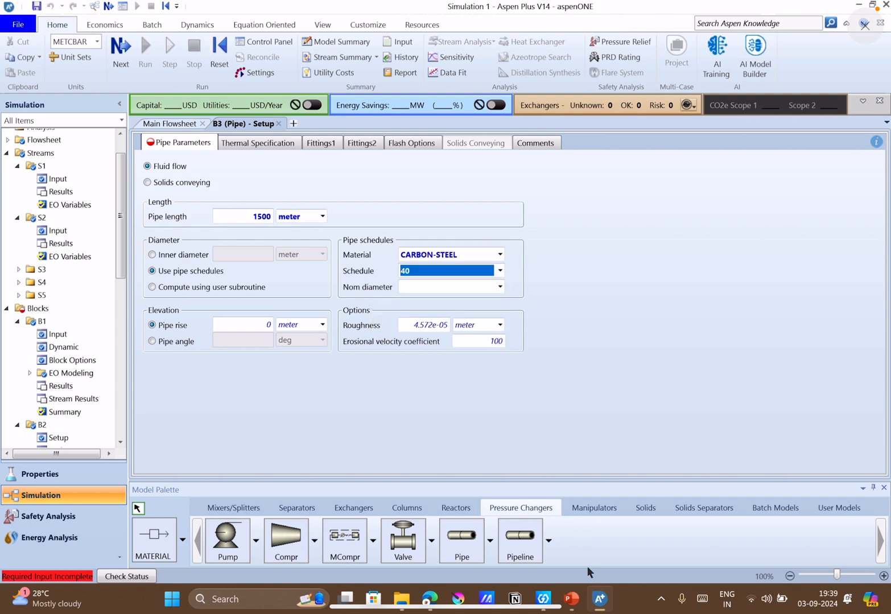
pyautogui.click(578, 597)
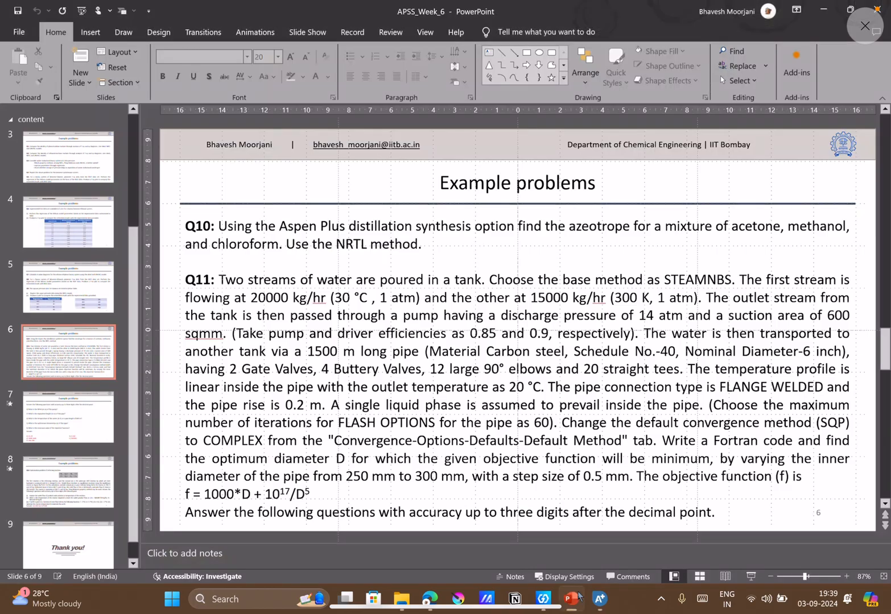
pyautogui.click(578, 597)
pyautogui.click(498, 288)
pyautogui.click(499, 287)
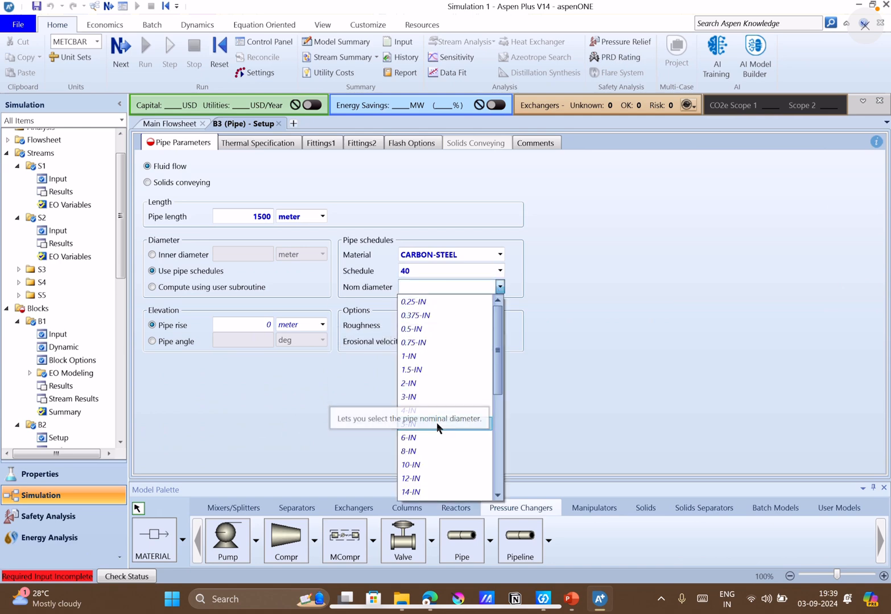
pyautogui.click(429, 439)
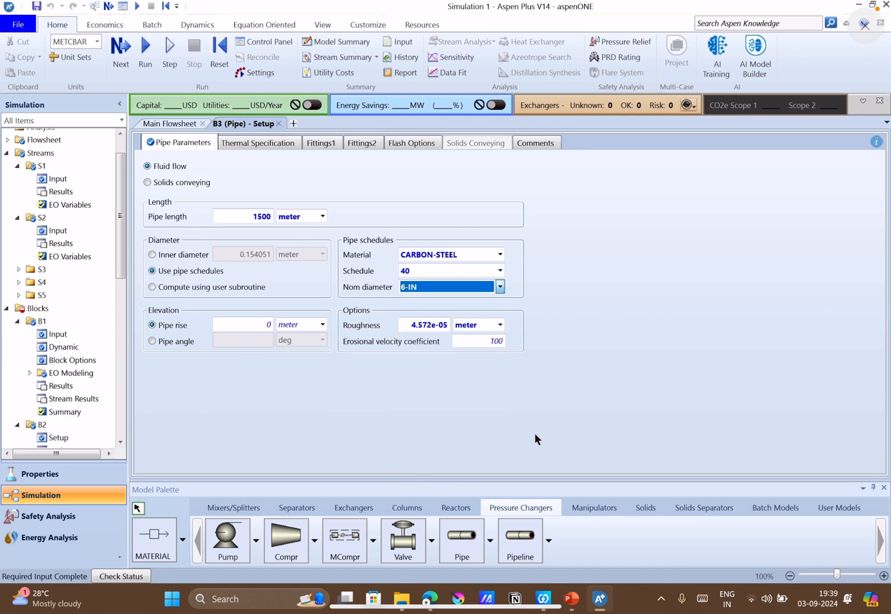
# Check Q11's fittings in PowerPoint and give pipe B3 2 gate valves, 4 butterfly valves and 12 large 90 deg. elbows in Aspen Plus.
pyautogui.click(575, 598)
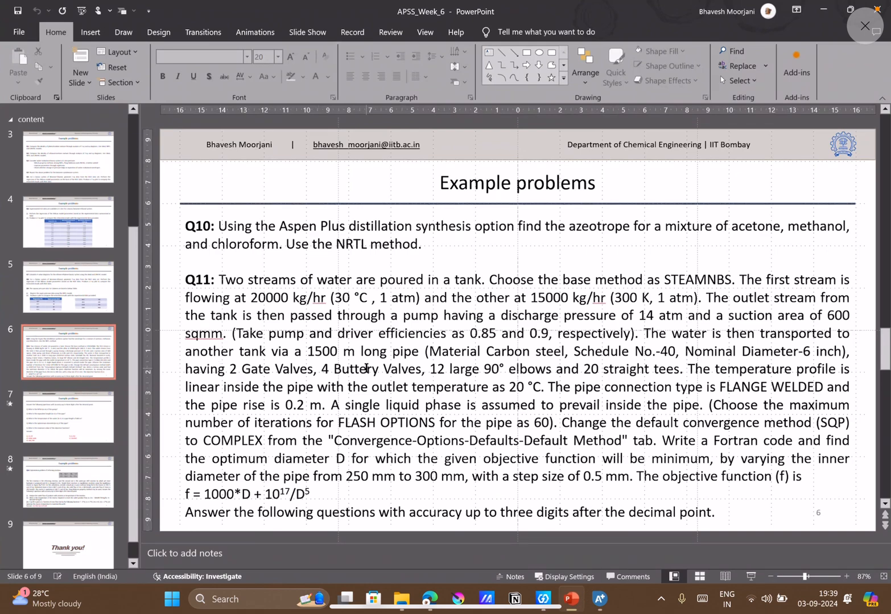
pyautogui.click(600, 599)
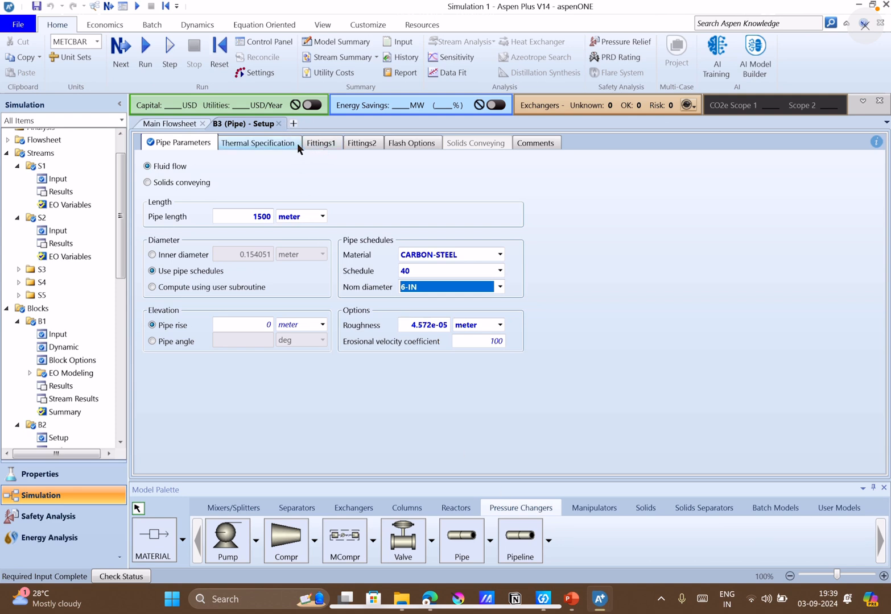
pyautogui.click(316, 146)
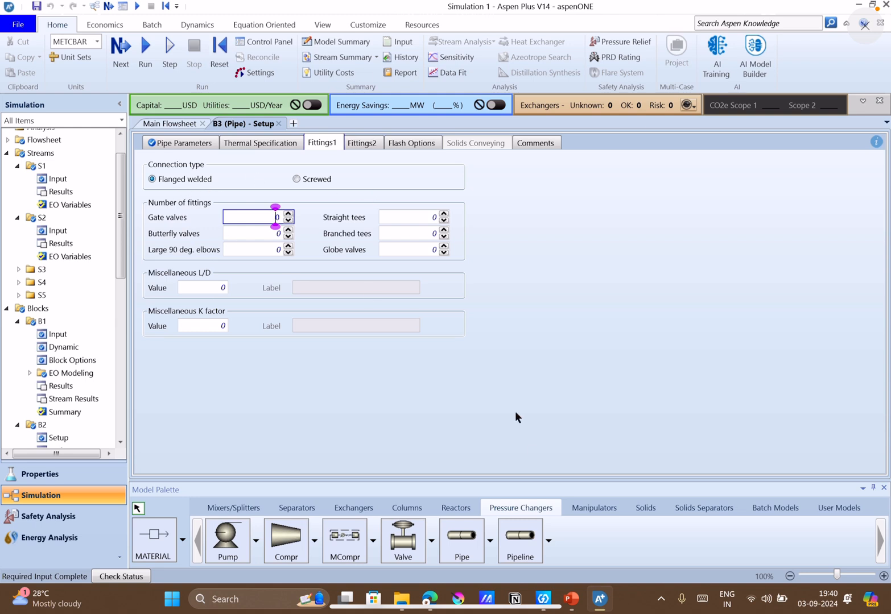
pyautogui.click(571, 599)
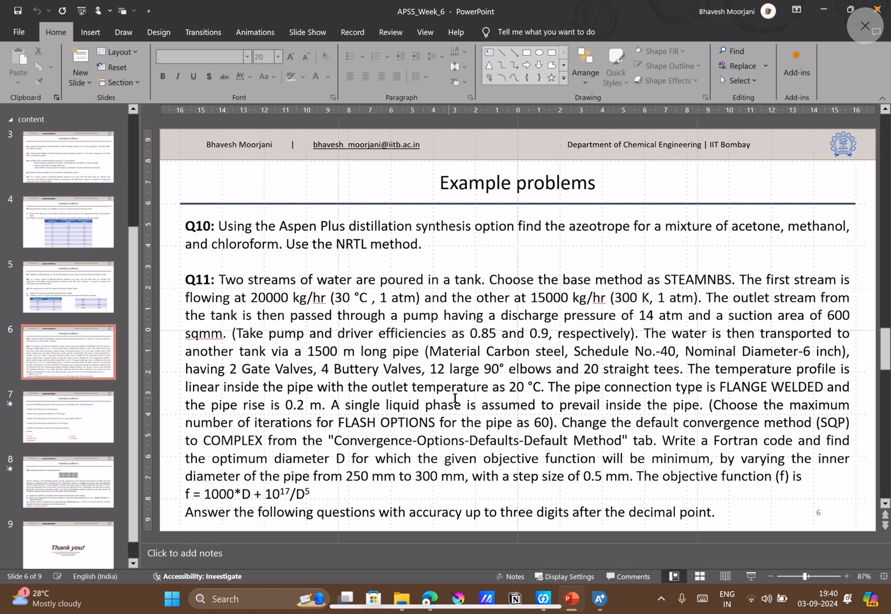
pyautogui.click(579, 605)
pyautogui.doubleClick(289, 214)
pyautogui.doubleClick(288, 230)
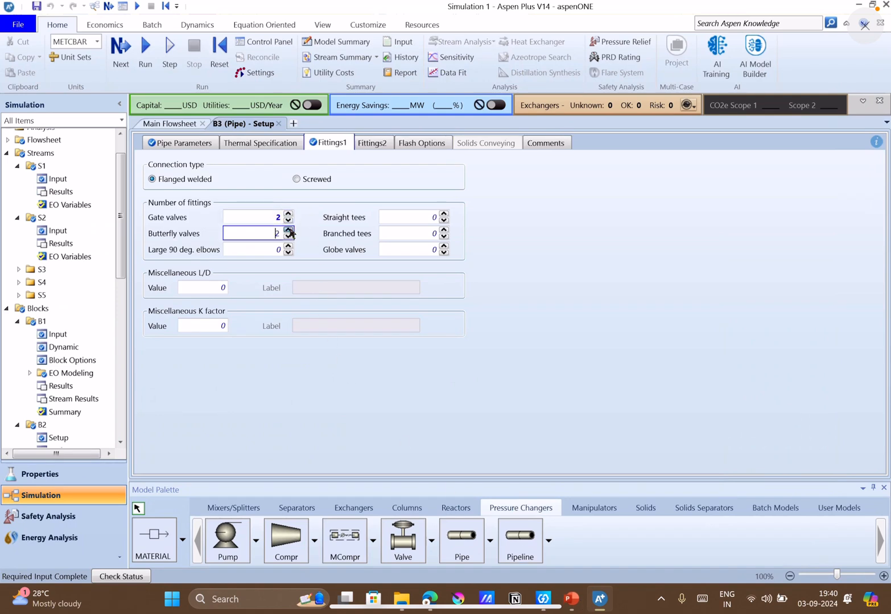
pyautogui.doubleClick(289, 230)
pyautogui.click(275, 250)
pyautogui.write('12')
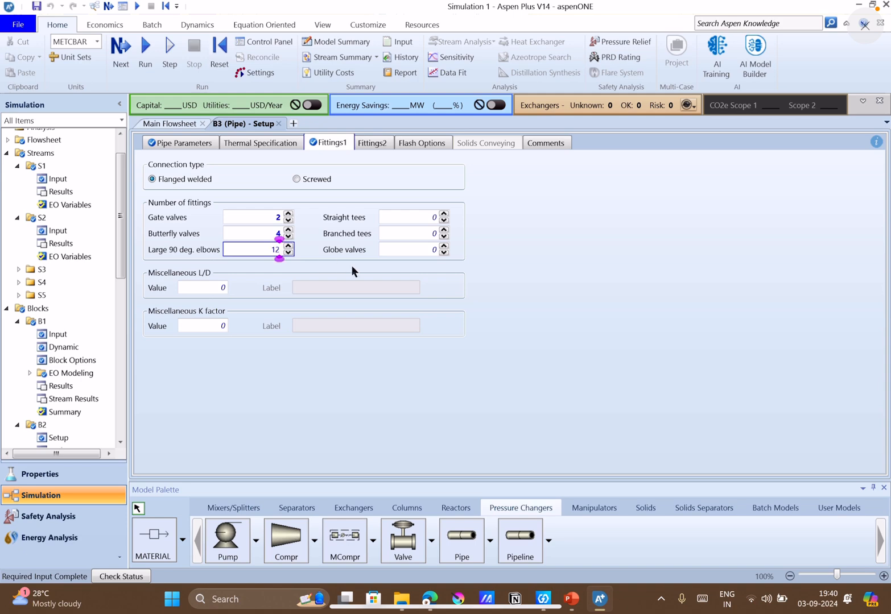
pyautogui.click(572, 312)
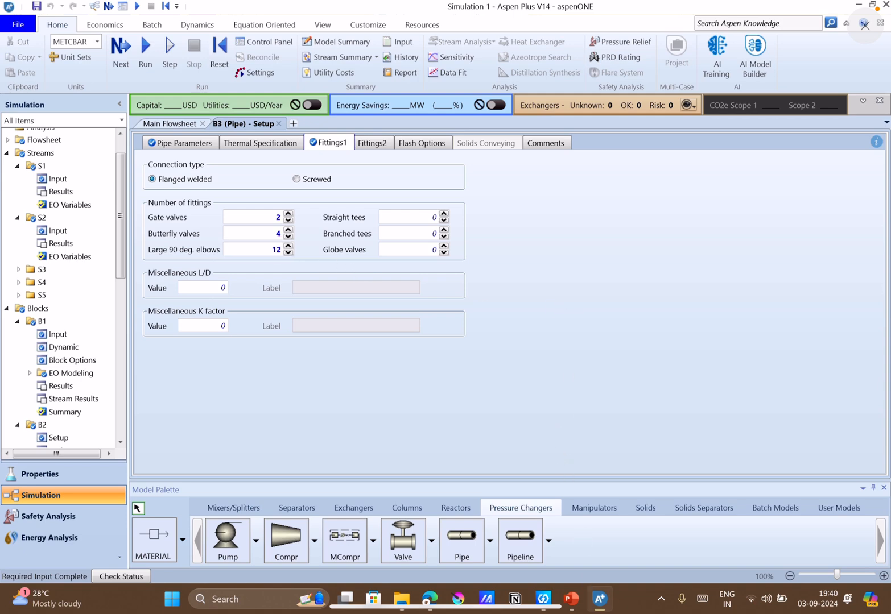
# Check Q11's tee count in PowerPoint and give pipe B3 20 straight tees in Aspen Plus.
pyautogui.click(572, 600)
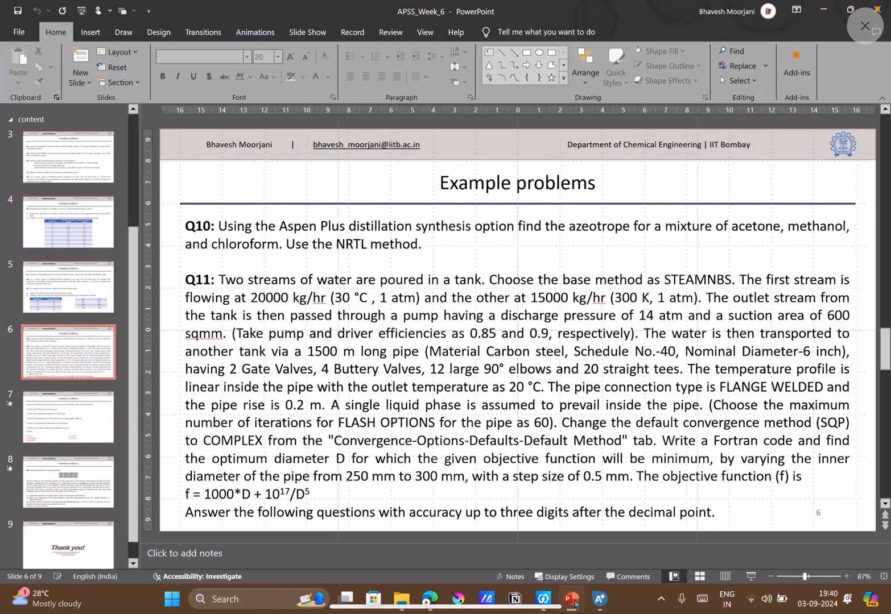
pyautogui.click(573, 601)
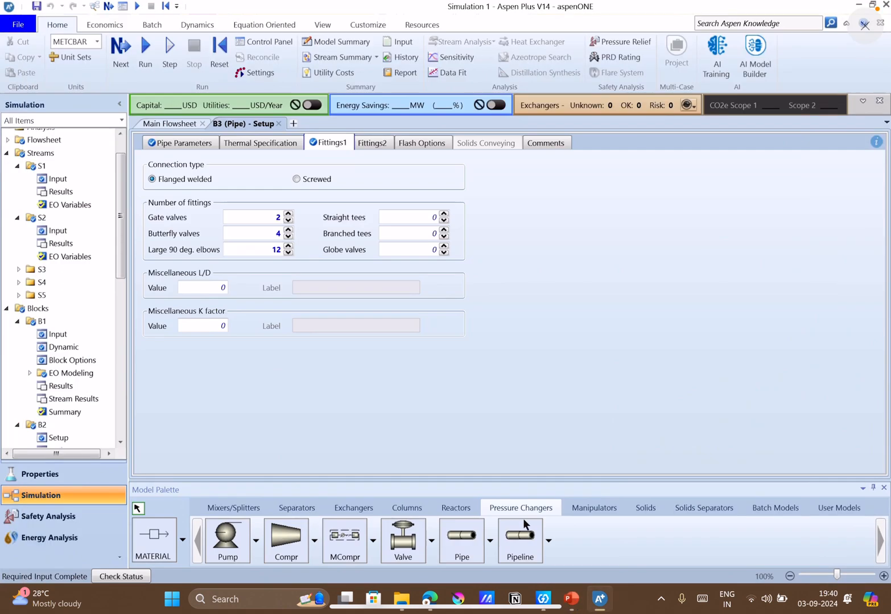
pyautogui.click(429, 221)
pyautogui.write('20')
pyautogui.press('Return')
# Check Q11's temperature profile in PowerPoint and give pipe B3 a linear temperature profile with outlet temperature 20 C in Aspen Plus.
pyautogui.click(573, 608)
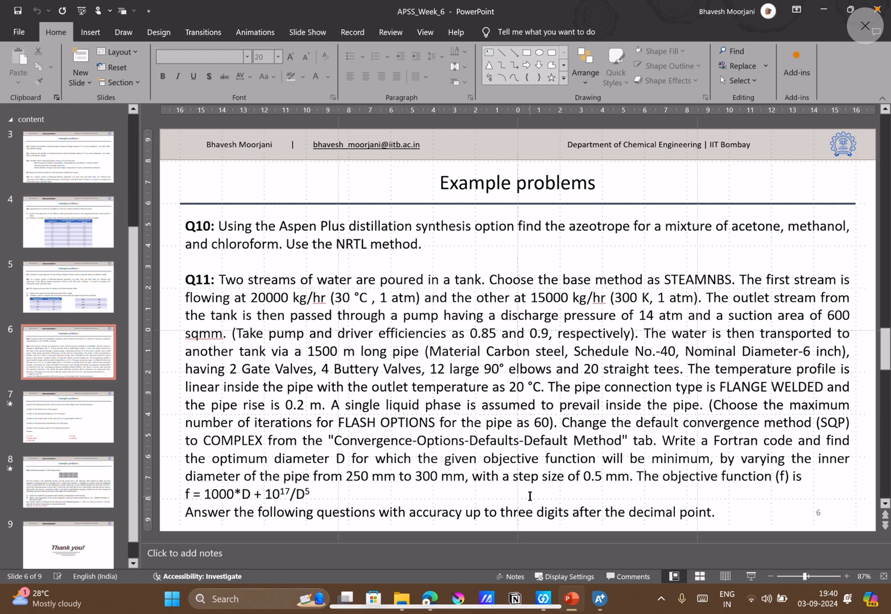
pyautogui.hotkey('alt', 'Tab')
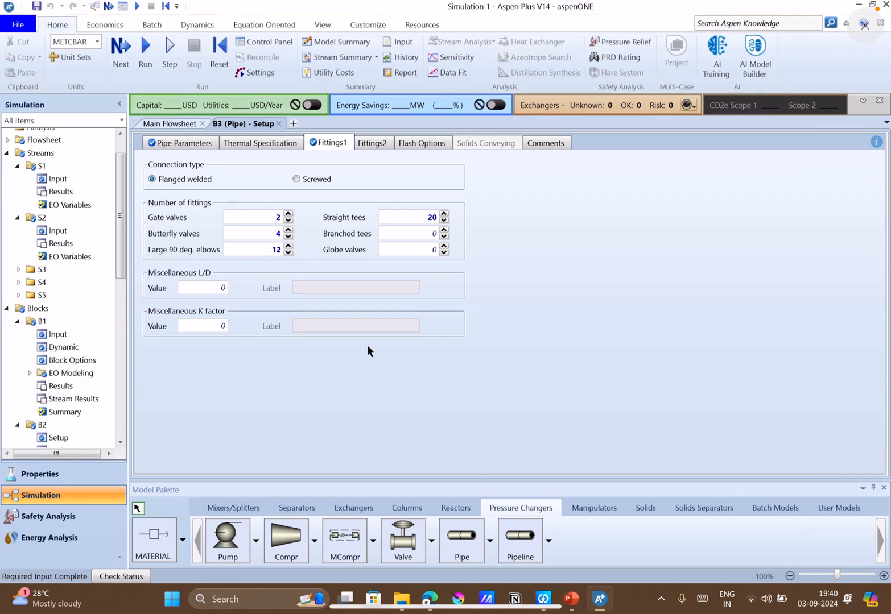
pyautogui.click(252, 144)
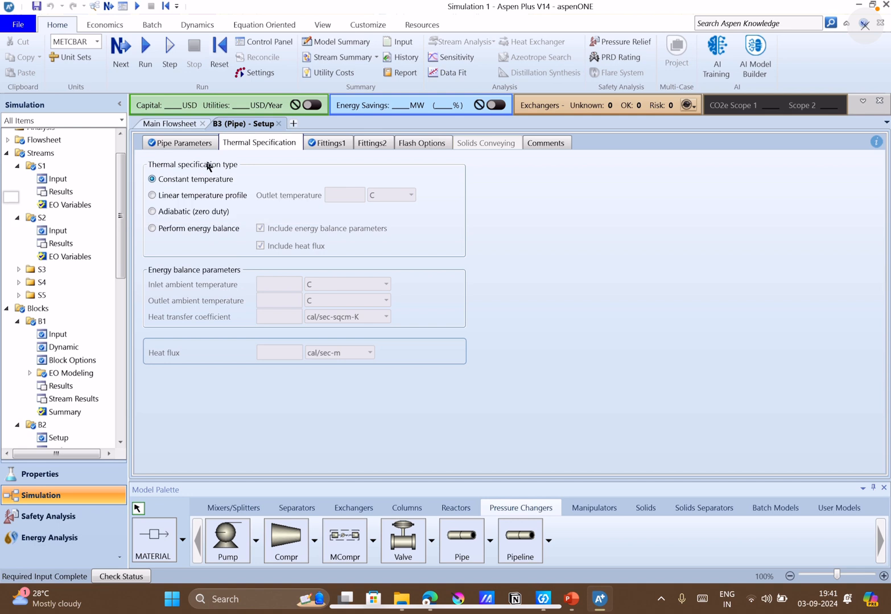
pyautogui.click(196, 195)
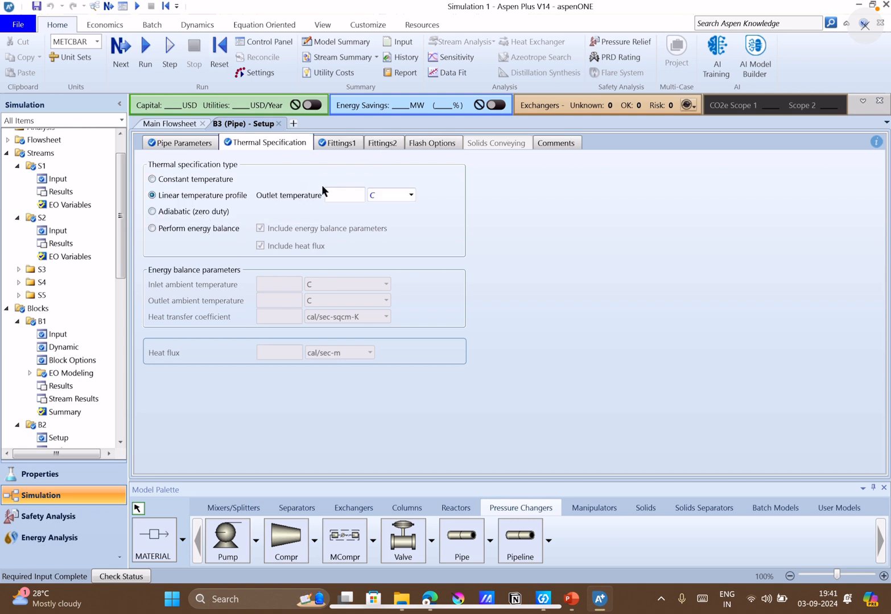
pyautogui.click(360, 195)
pyautogui.write('20')
pyautogui.click(566, 239)
# Check Q11's elevation data in PowerPoint and set B3's pipe rise to 0.2 meter in Aspen Plus.
pyautogui.click(572, 597)
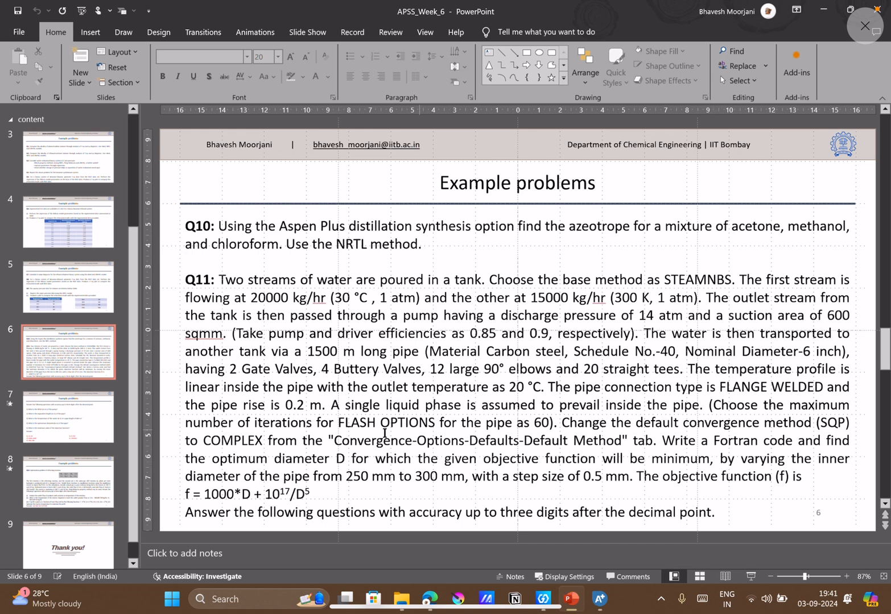
pyautogui.click(573, 600)
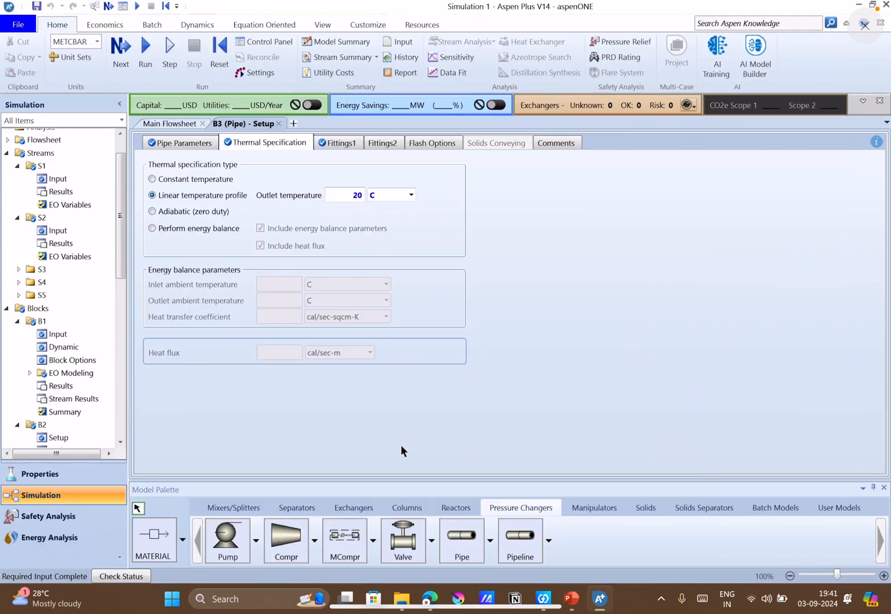
pyautogui.click(180, 142)
pyautogui.click(241, 322)
pyautogui.press('BackSpace')
pyautogui.write('.2')
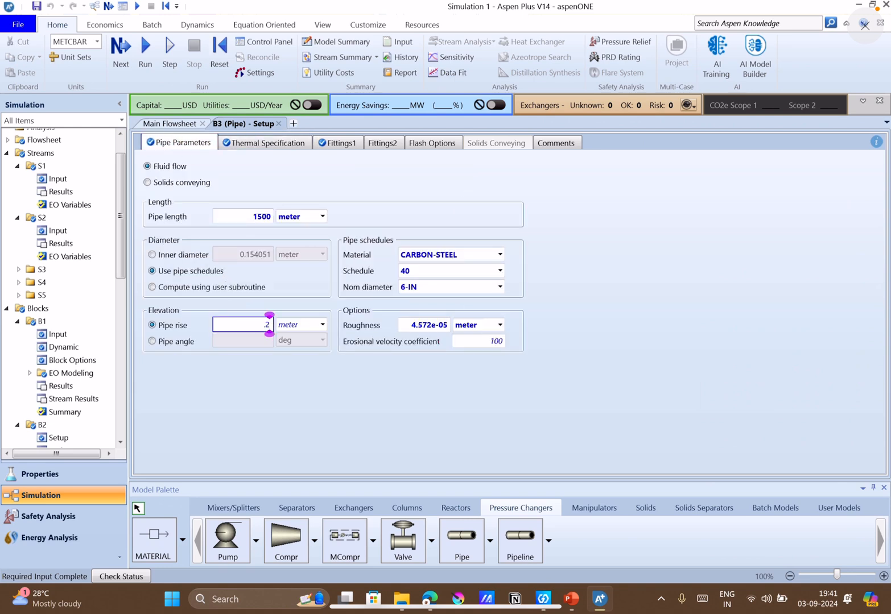
pyautogui.click(419, 373)
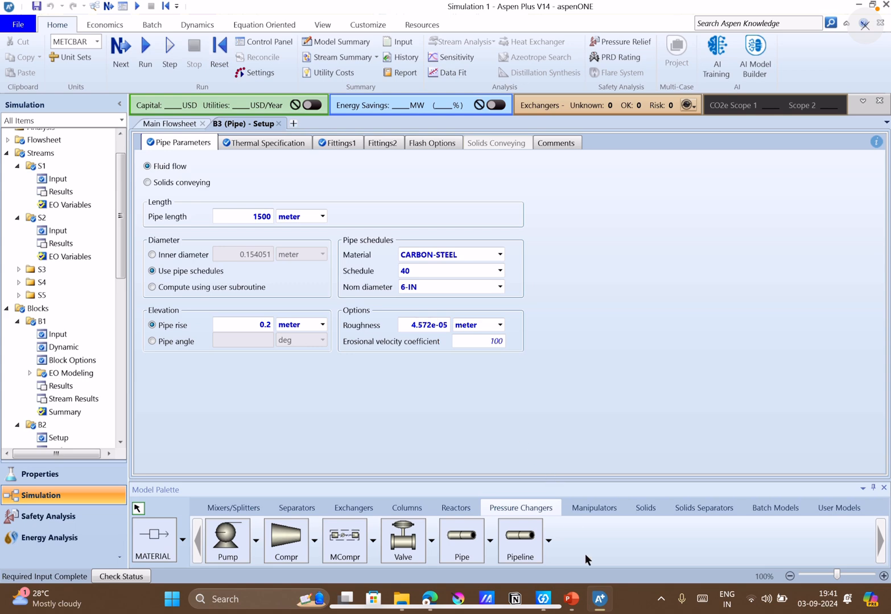
# Set pipe B3's valid phases to Liquid-Only in Aspen Plus, checking Q11's phase assumption in PowerPoint and reviewing the available phase options.
pyautogui.click(571, 599)
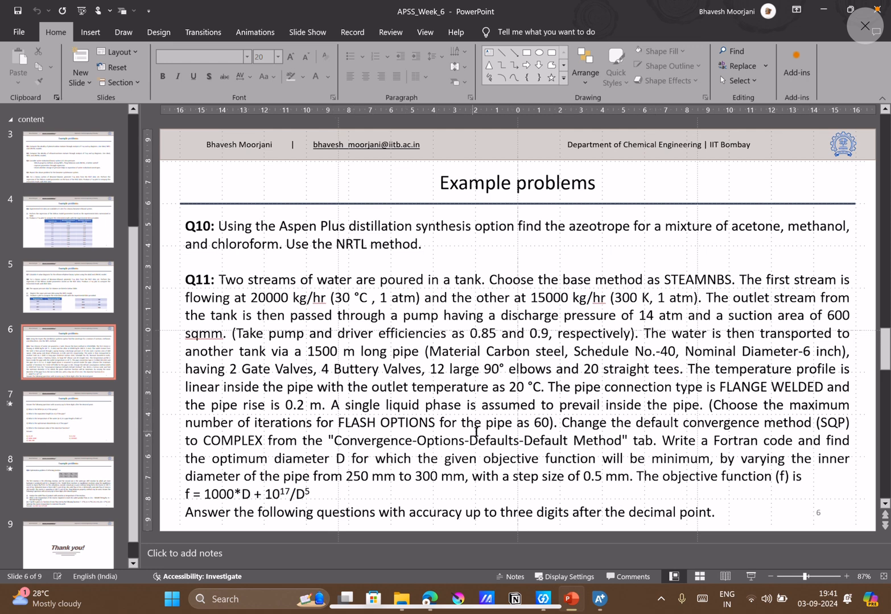
pyautogui.click(596, 607)
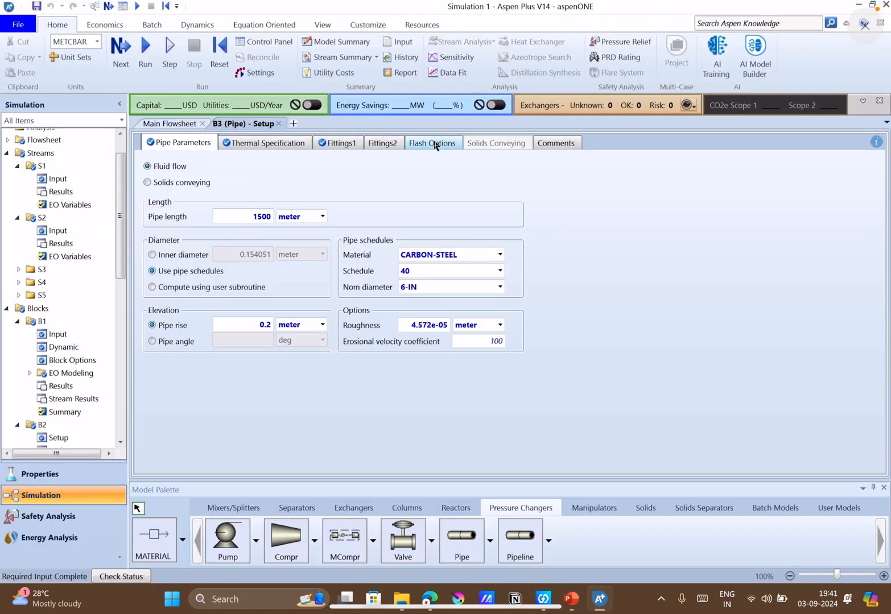
pyautogui.click(407, 144)
pyautogui.click(414, 206)
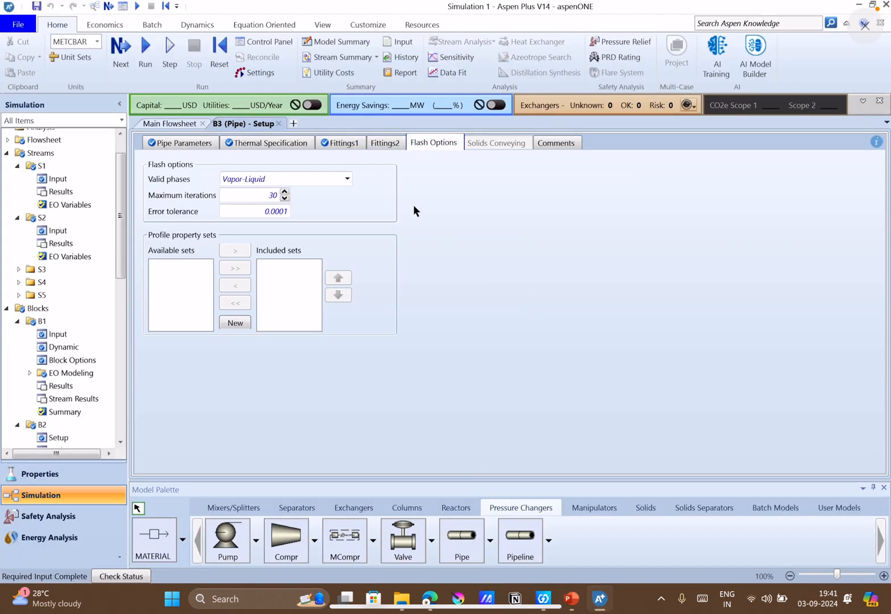
pyautogui.click(347, 180)
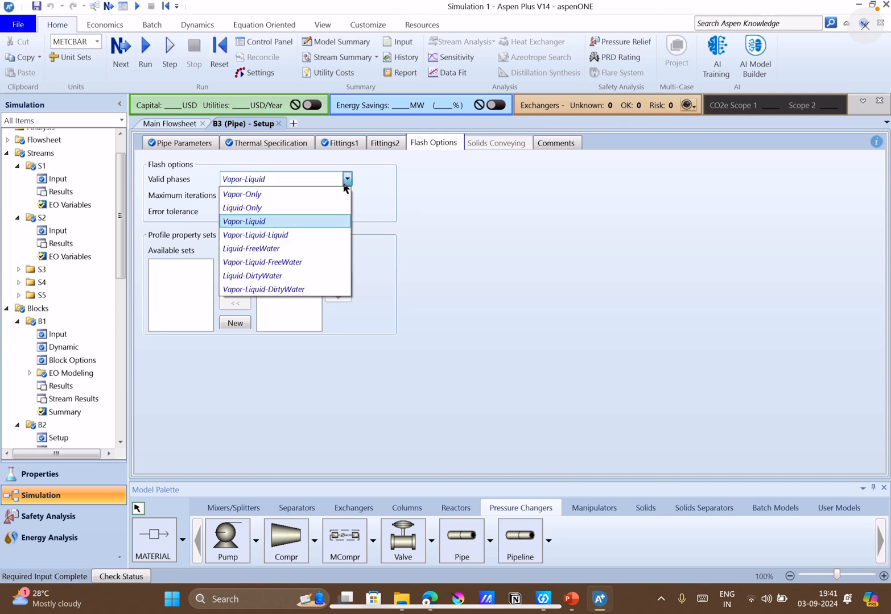
pyautogui.click(249, 210)
pyautogui.click(494, 235)
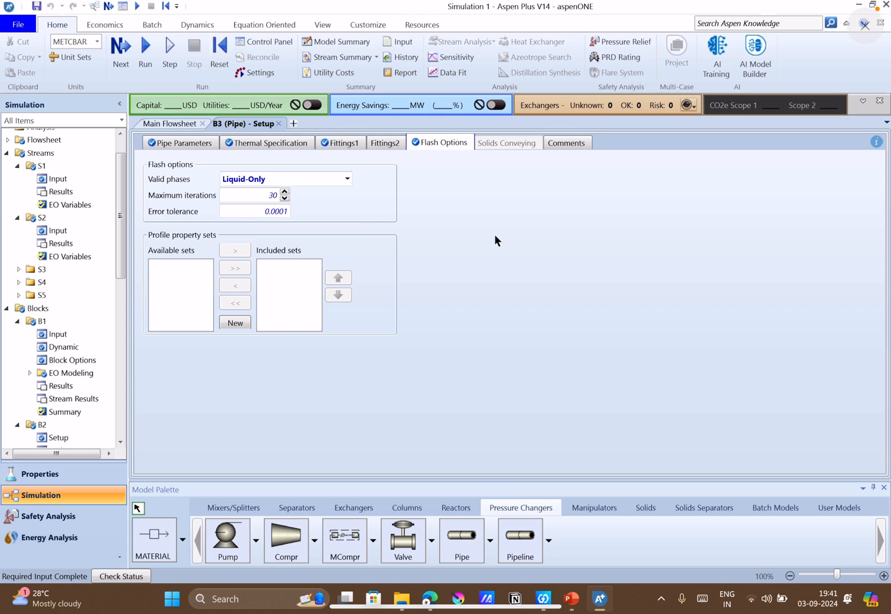
pyautogui.click(572, 599)
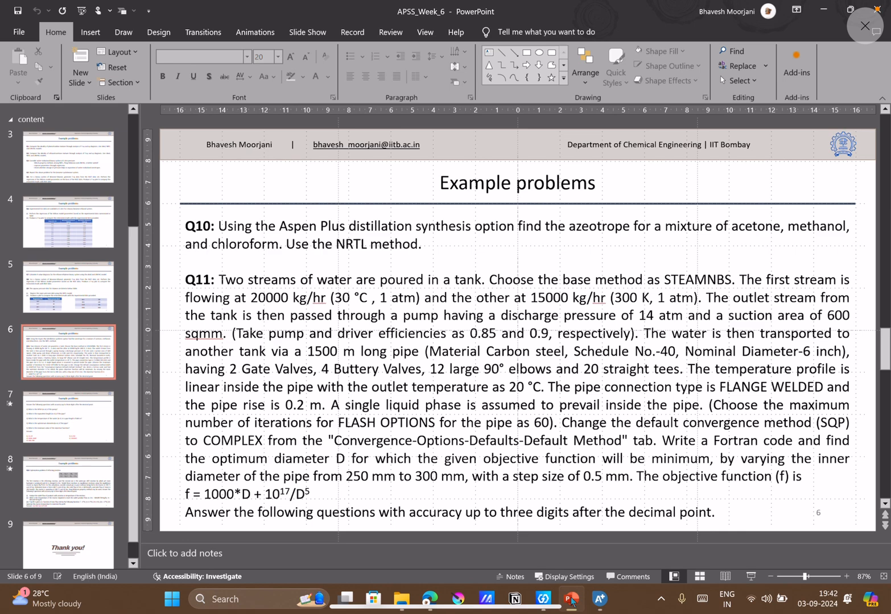
pyautogui.click(572, 600)
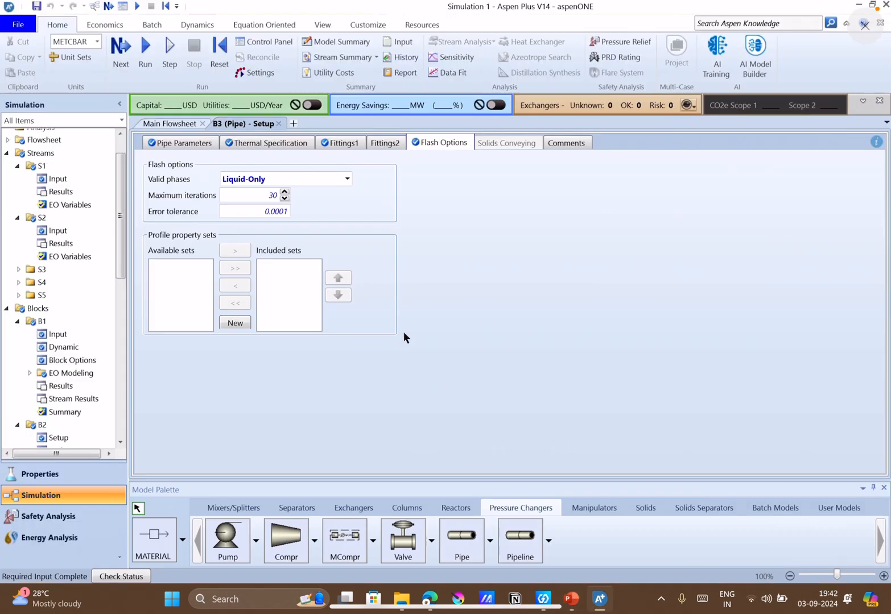
pyautogui.click(347, 179)
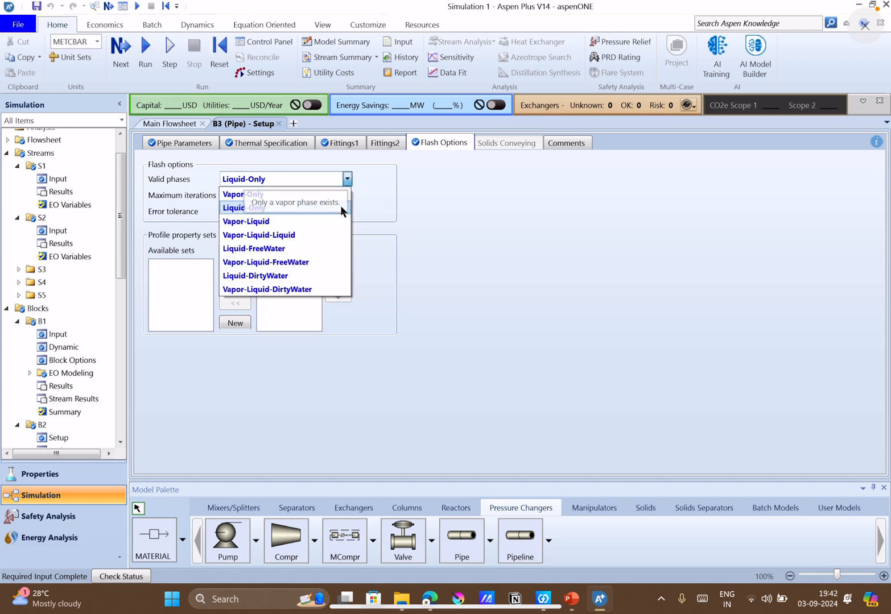
pyautogui.click(409, 209)
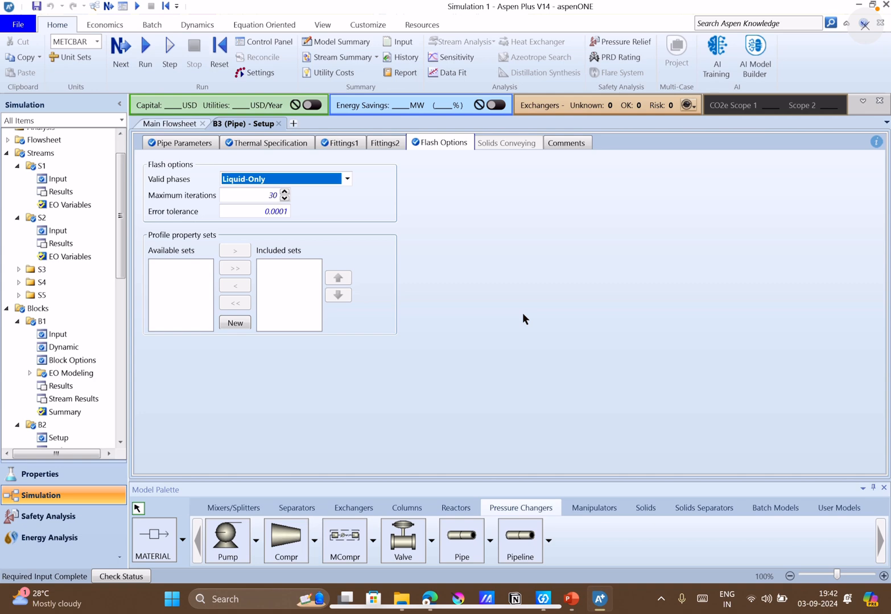
# Check Q11's flash requirement in PowerPoint and set pipe B3's maximum flash iterations to 60 in Aspen Plus.
pyautogui.click(571, 599)
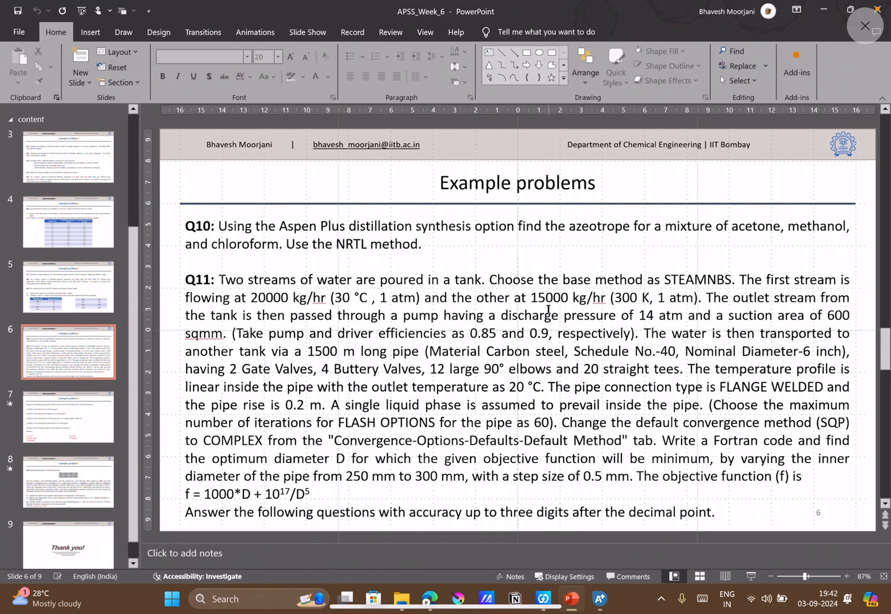
pyautogui.click(549, 315)
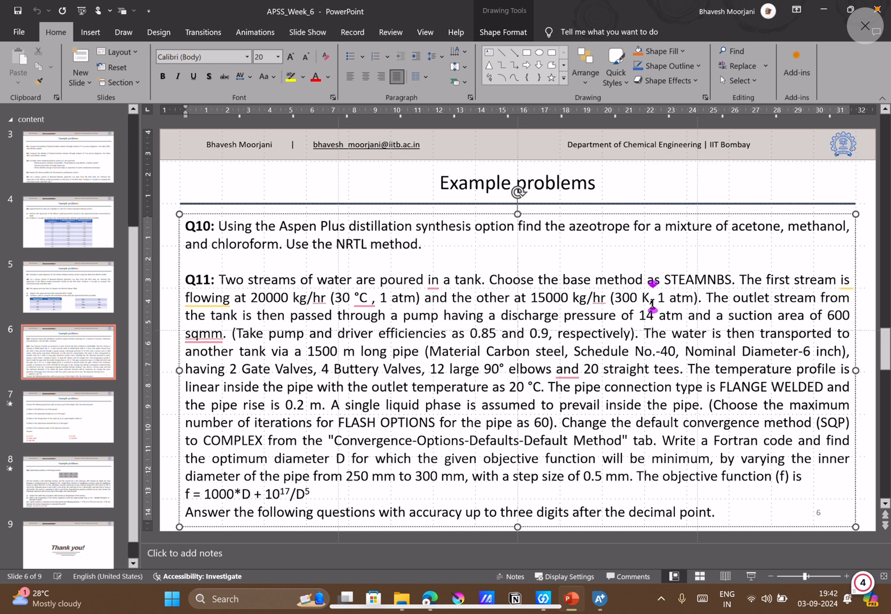
pyautogui.click(707, 406)
pyautogui.click(601, 601)
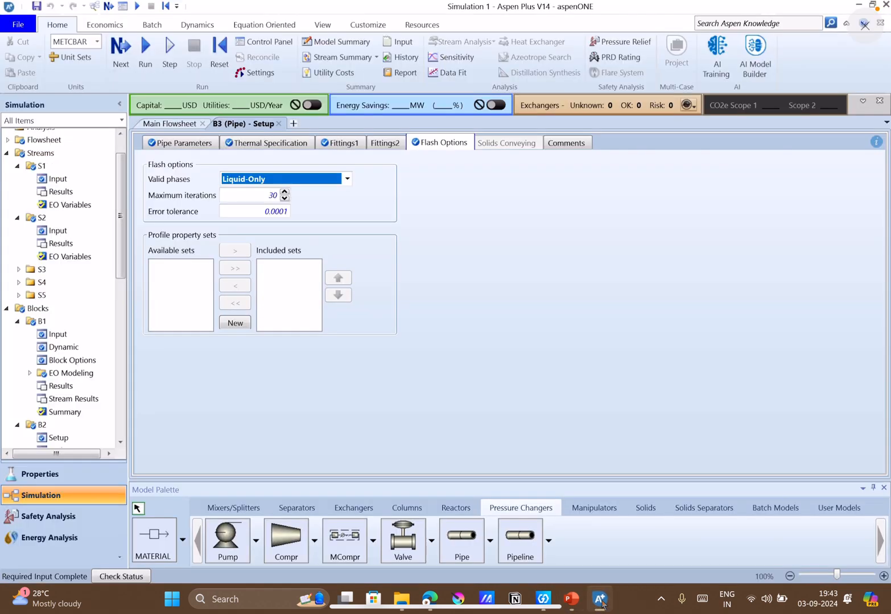
pyautogui.click(504, 389)
pyautogui.click(271, 196)
pyautogui.write('60')
pyautogui.click(455, 258)
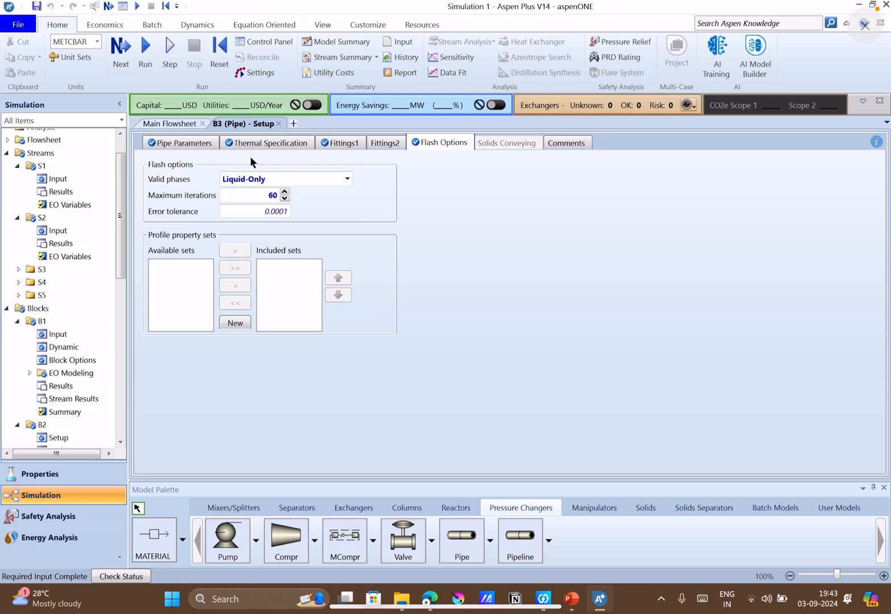
# Run the simulation, view Q11's answer questions on slide 7 in PowerPoint and return to Aspen Plus.
pyautogui.click(120, 50)
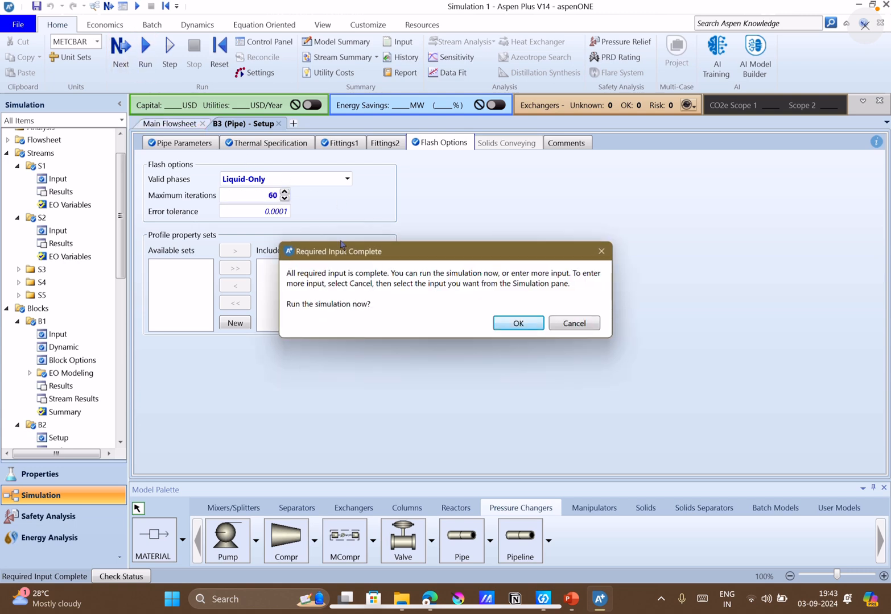
pyautogui.click(513, 324)
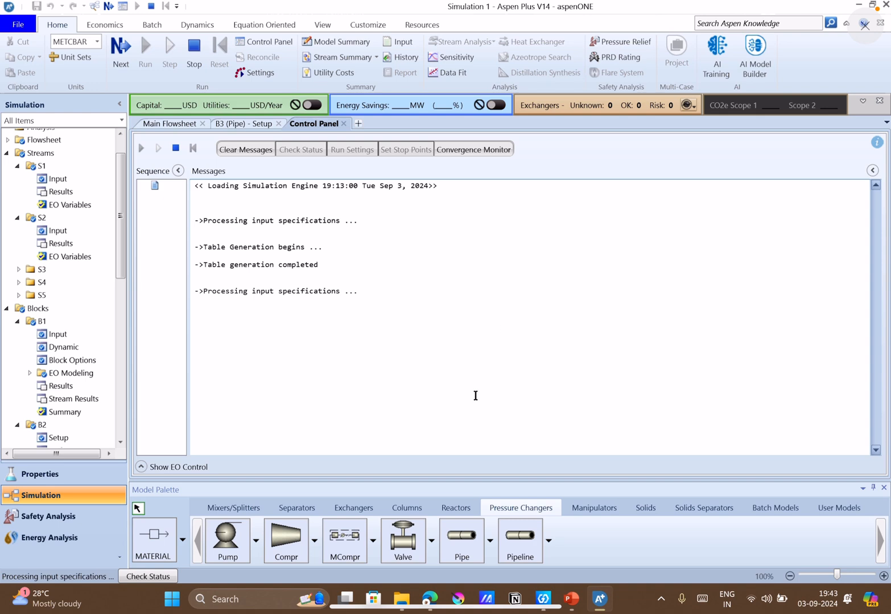
pyautogui.click(561, 594)
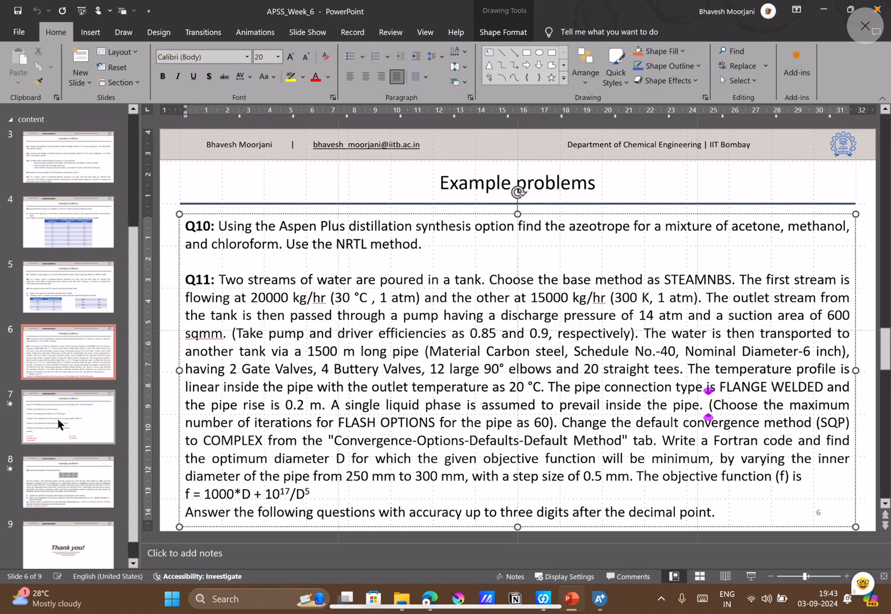
pyautogui.click(59, 423)
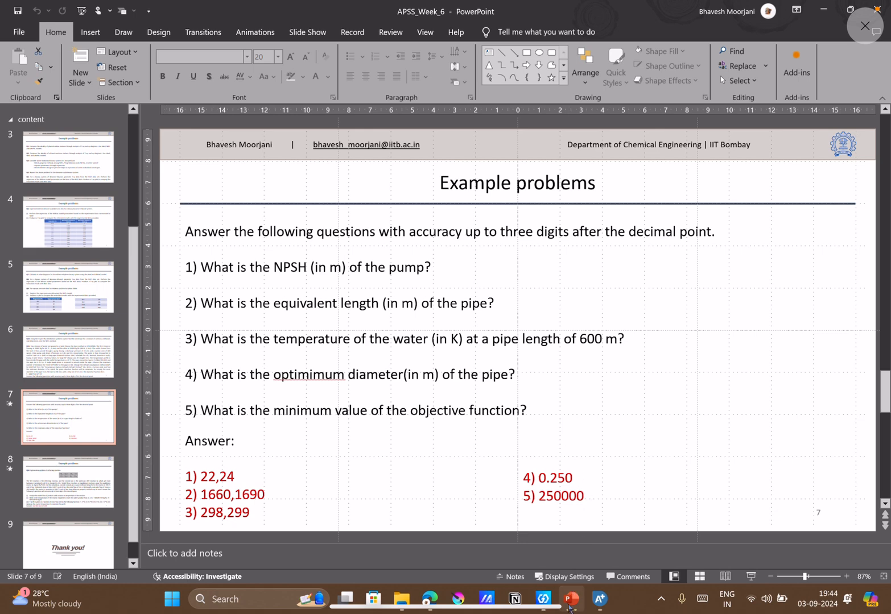
pyautogui.click(599, 599)
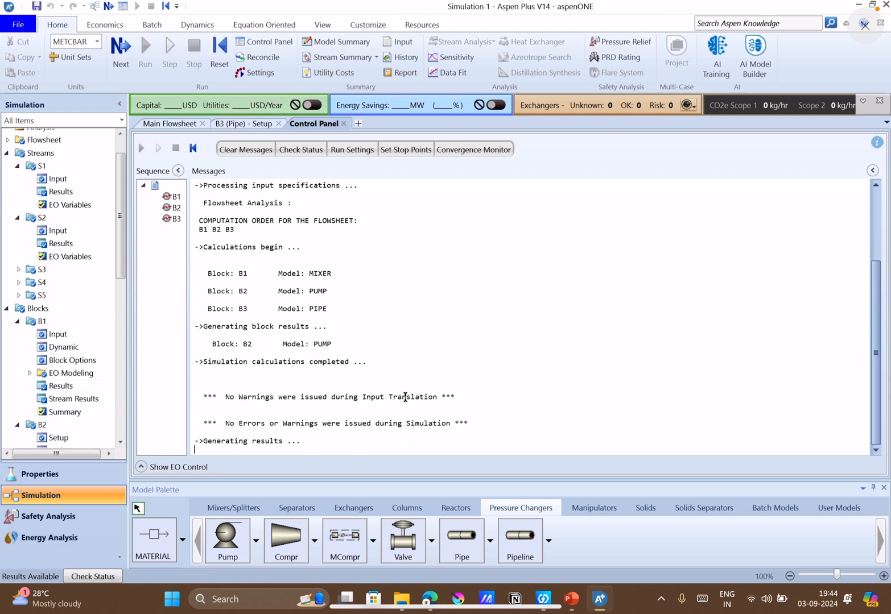
# Check the pump NPSH question on slide 7 in PowerPoint and open pump B2's results in Aspen Plus.
pyautogui.click(570, 602)
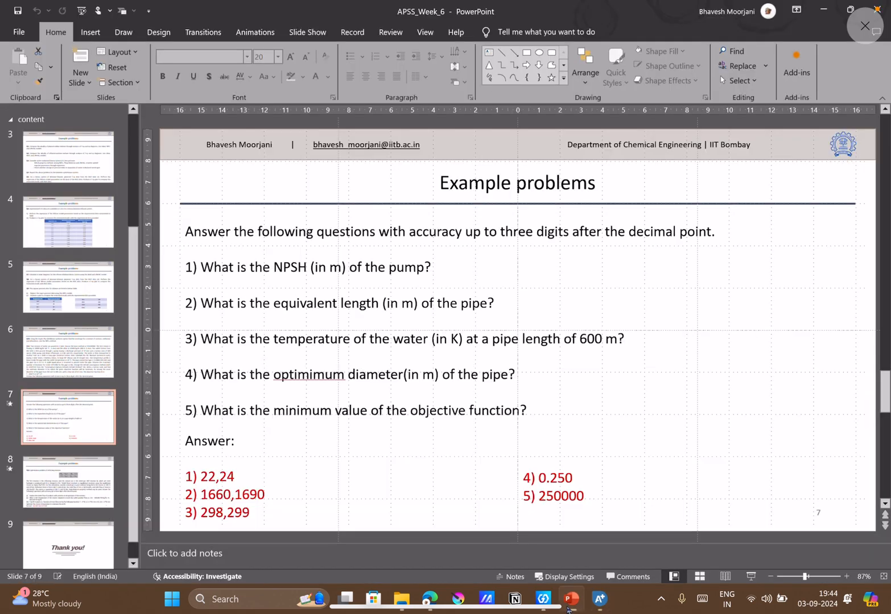
pyautogui.click(567, 607)
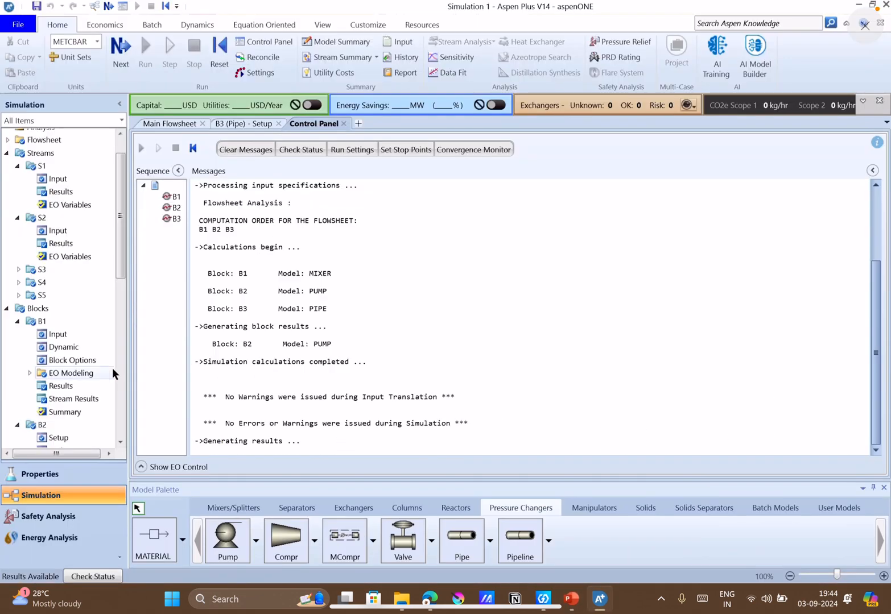
pyautogui.scroll(-9, 47, 331)
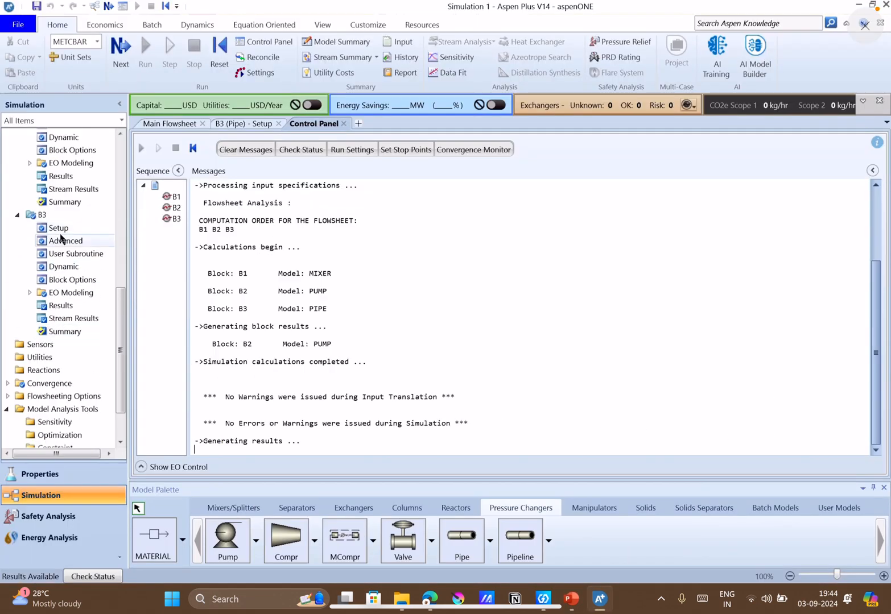
pyautogui.scroll(5, 59, 236)
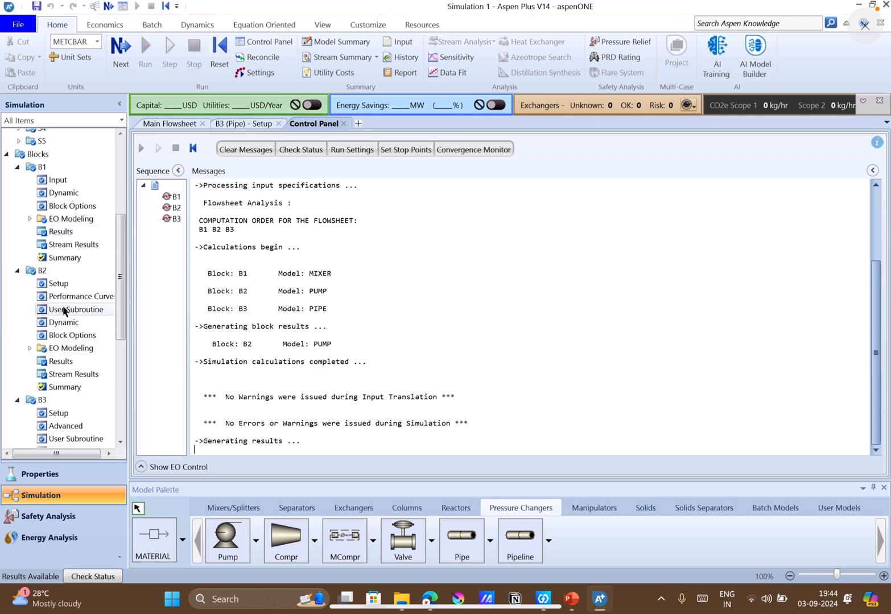
pyautogui.doubleClick(60, 362)
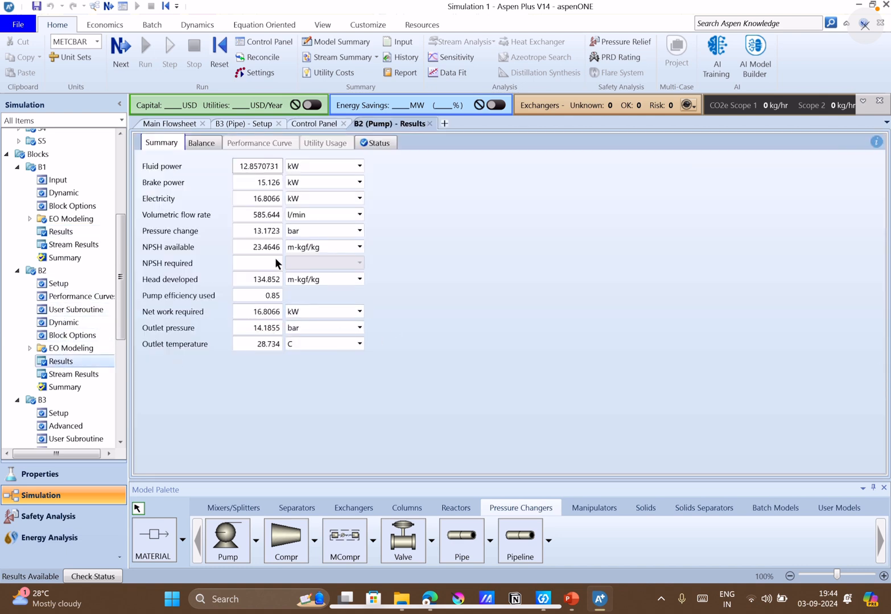
# Display pump B2's available NPSH in meter.
pyautogui.click(351, 248)
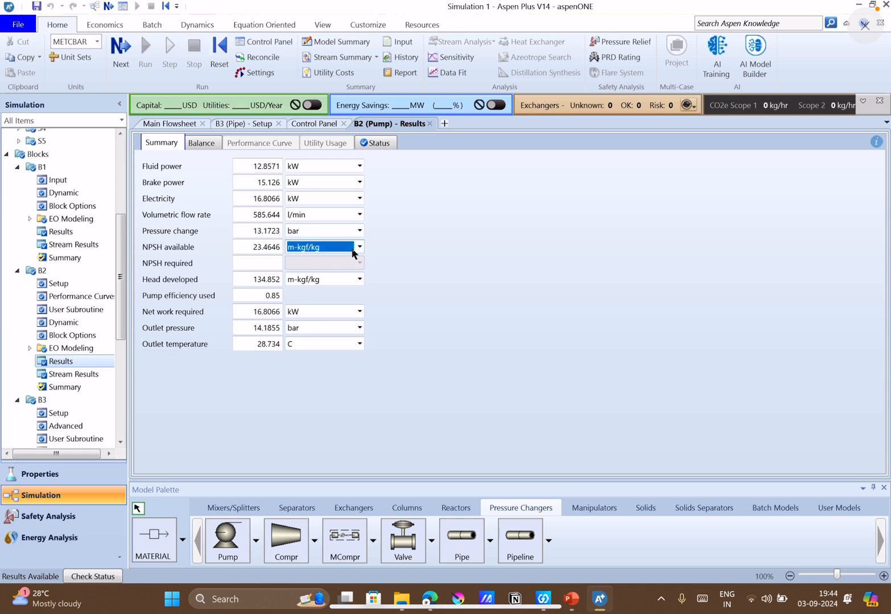
pyautogui.click(359, 247)
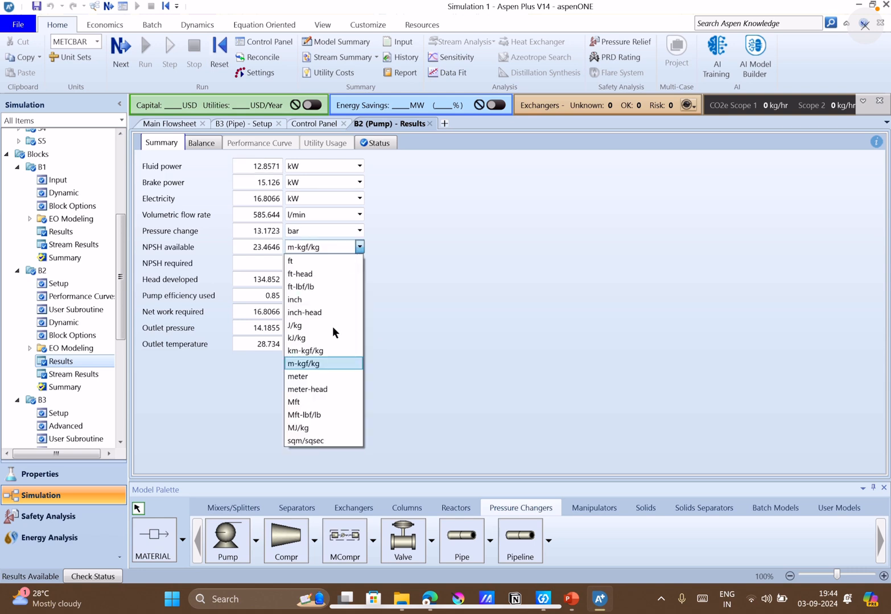
pyautogui.click(309, 376)
pyautogui.click(467, 370)
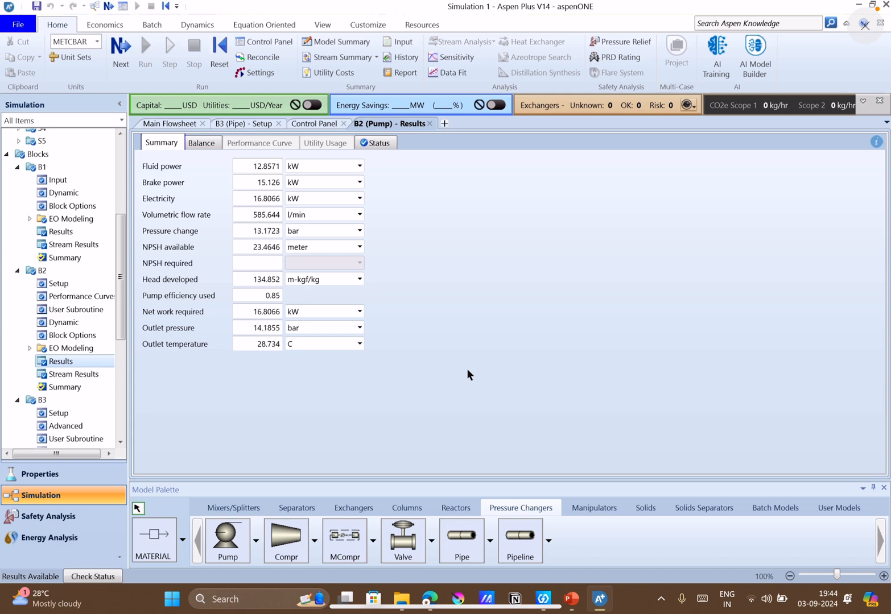
# Read pipe B3's equivalent length in its Aspen Plus results, checking the question and answer on slide 7 in PowerPoint.
pyautogui.click(571, 600)
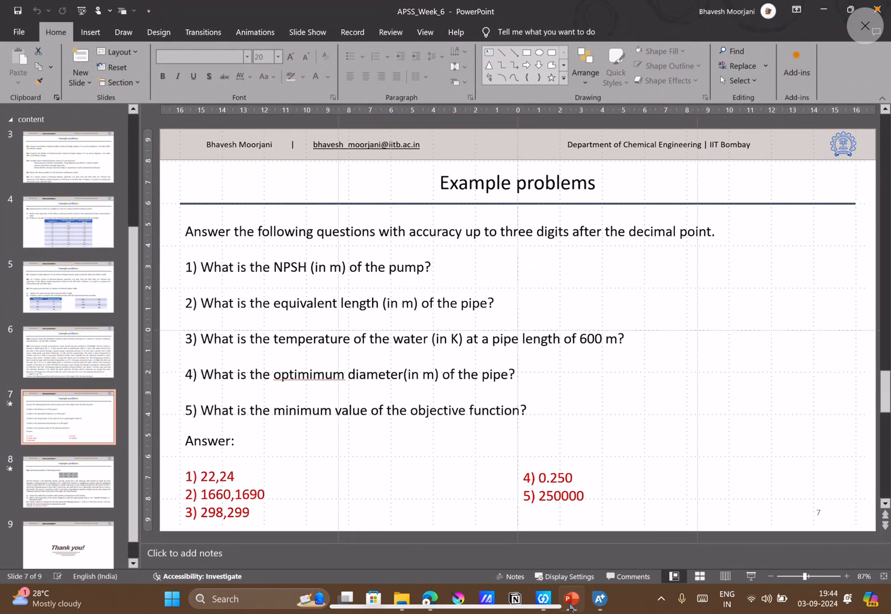
pyautogui.click(571, 603)
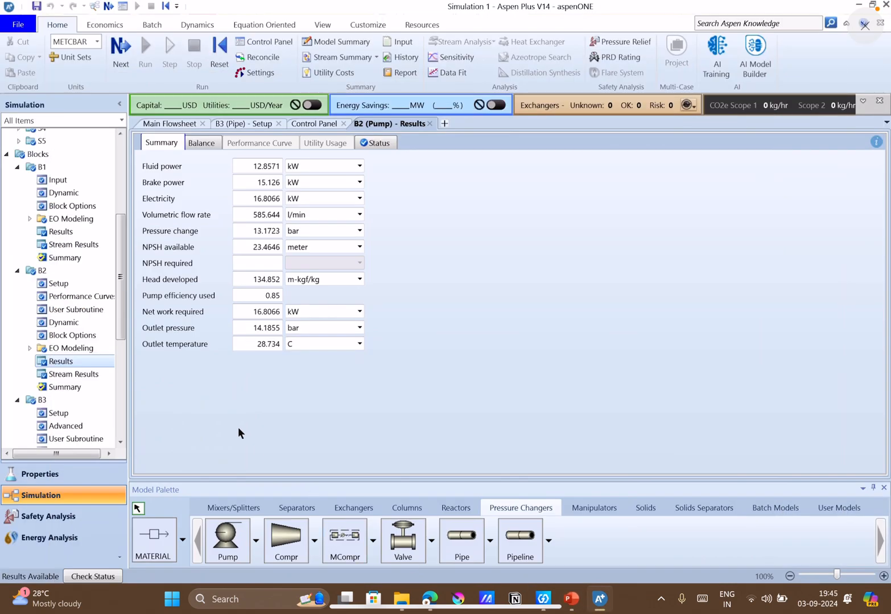
pyautogui.scroll(-6, 69, 409)
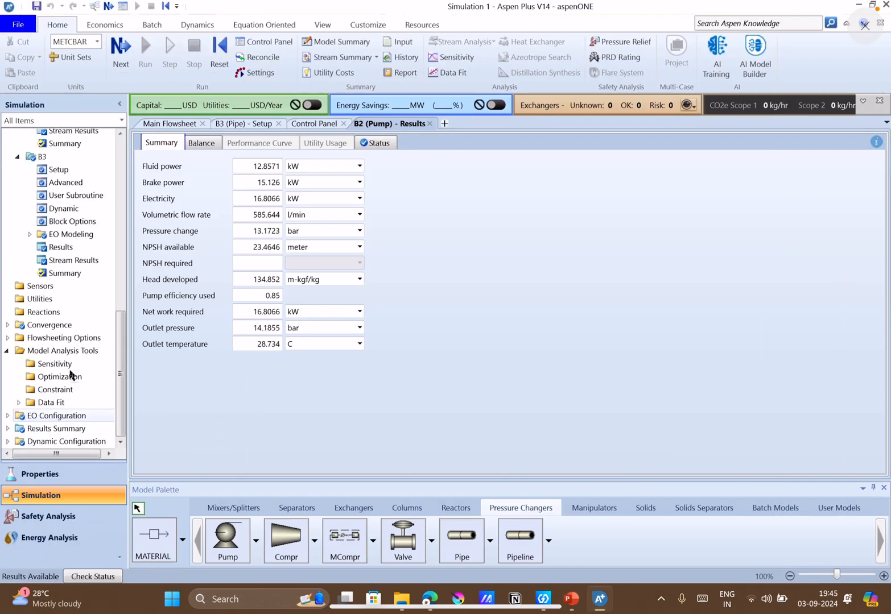
pyautogui.click(64, 248)
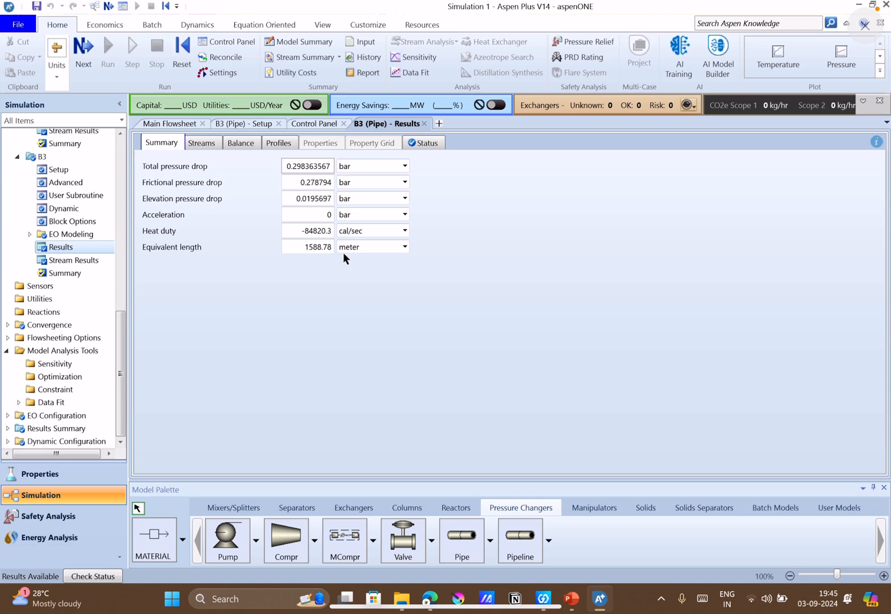
pyautogui.click(574, 599)
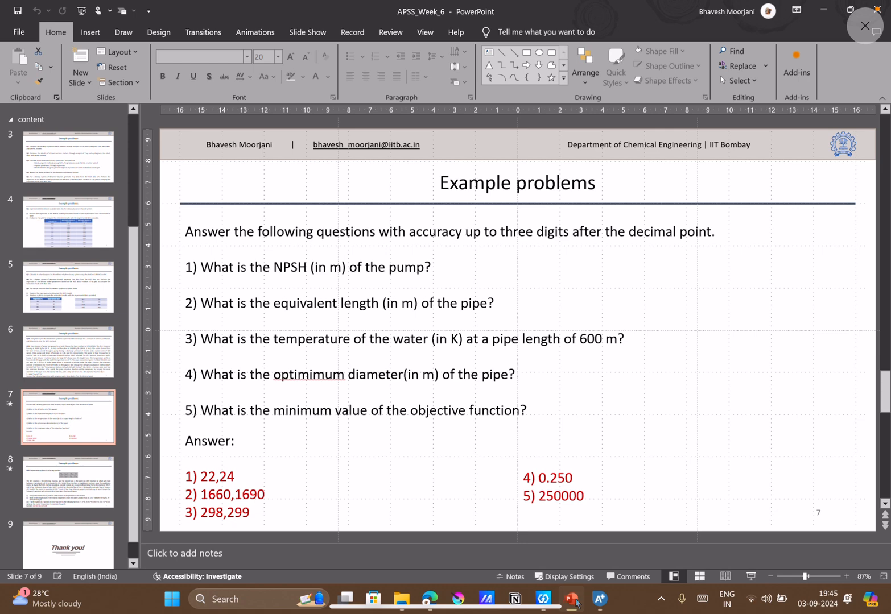
pyautogui.click(572, 599)
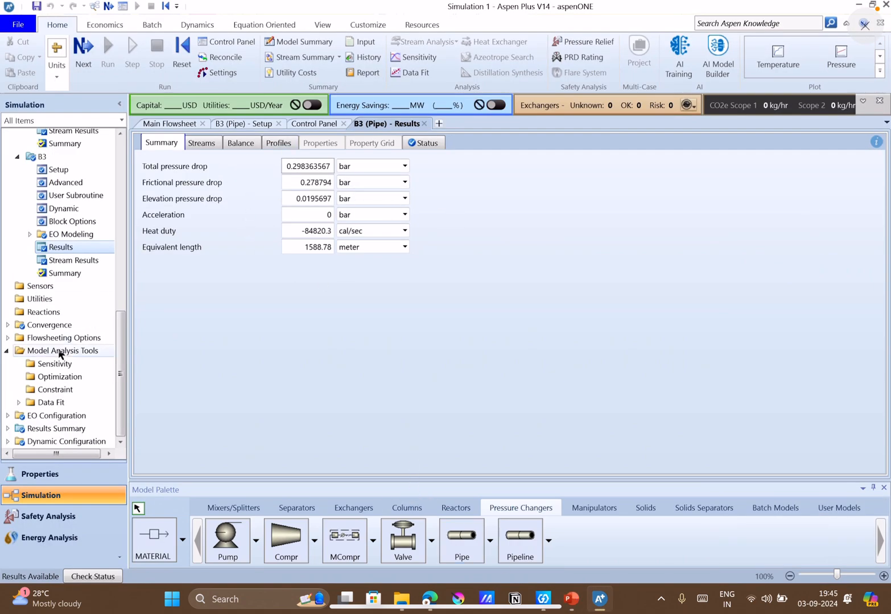
# Review pipe B3's setup in Aspen Plus, covering its pipe parameters, thermal specification, fittings and flash options.
pyautogui.click(55, 170)
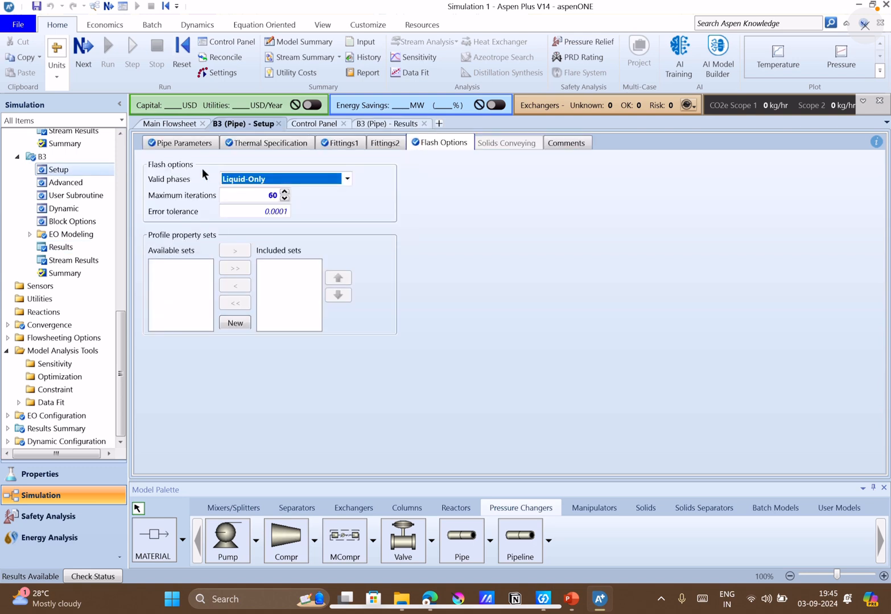
pyautogui.click(181, 143)
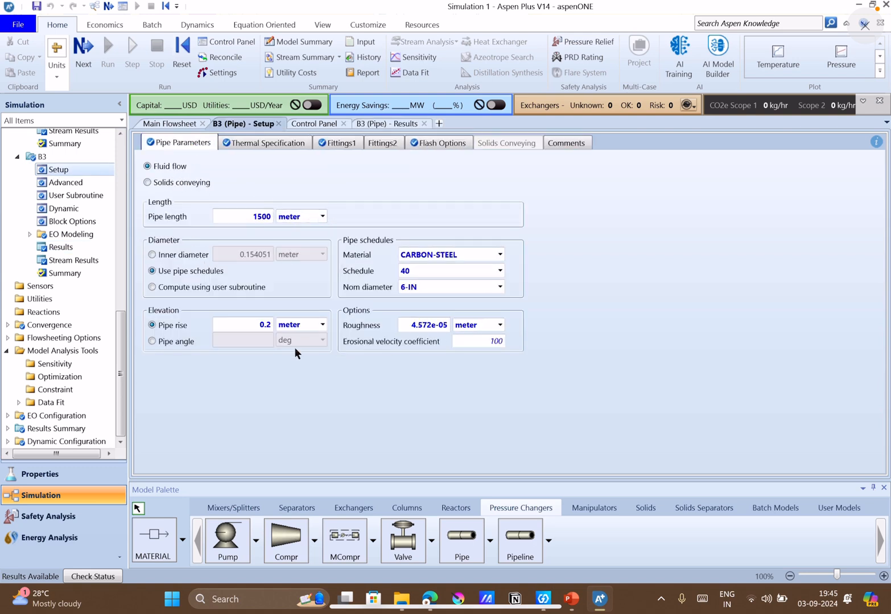
pyautogui.click(269, 142)
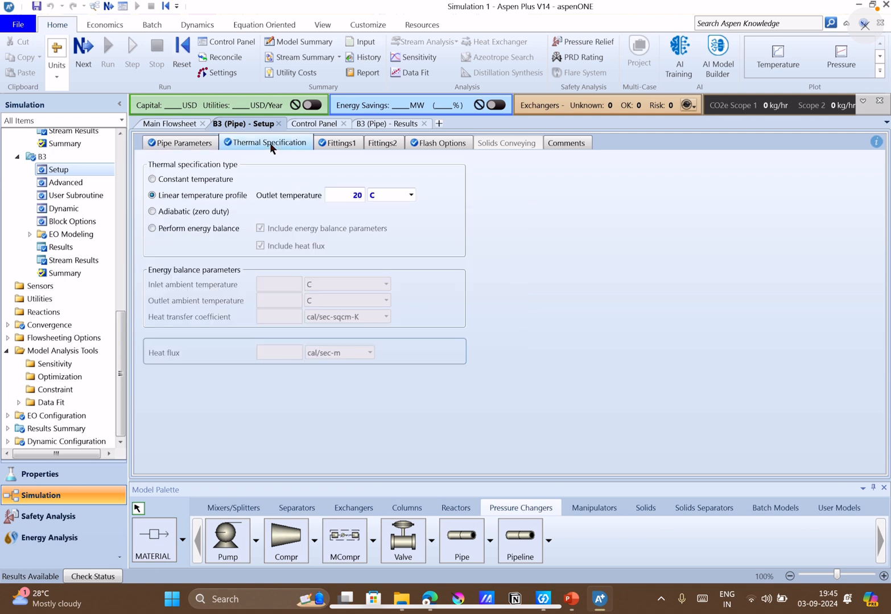
pyautogui.click(336, 143)
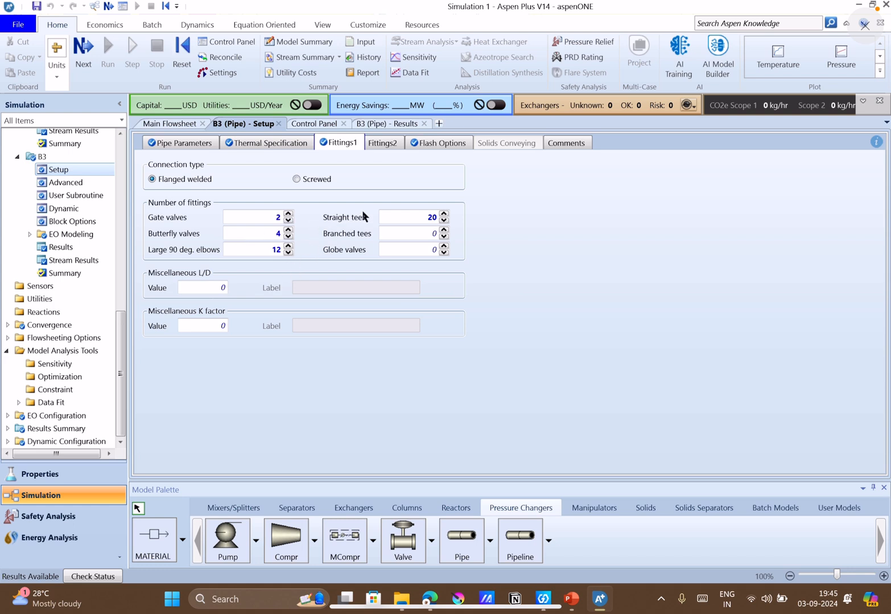
pyautogui.click(418, 143)
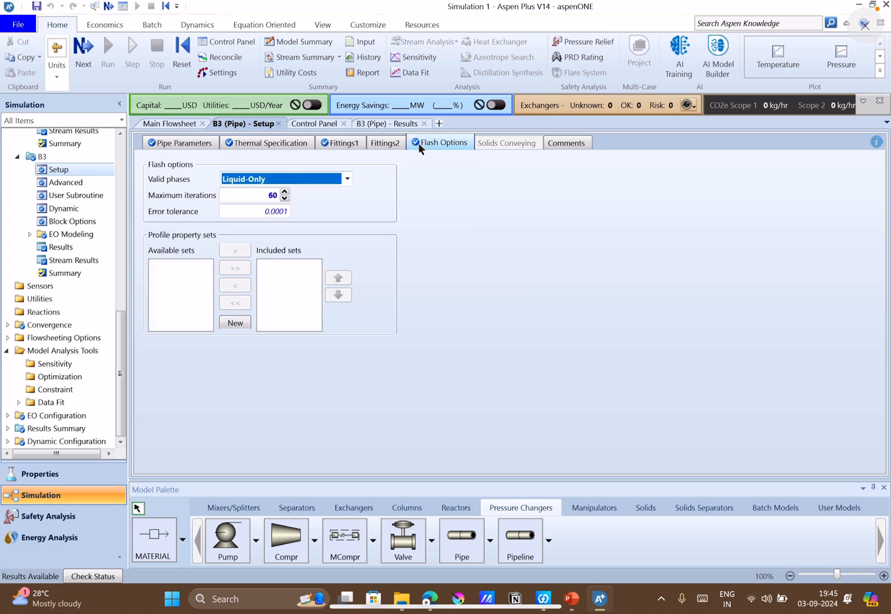
pyautogui.click(424, 326)
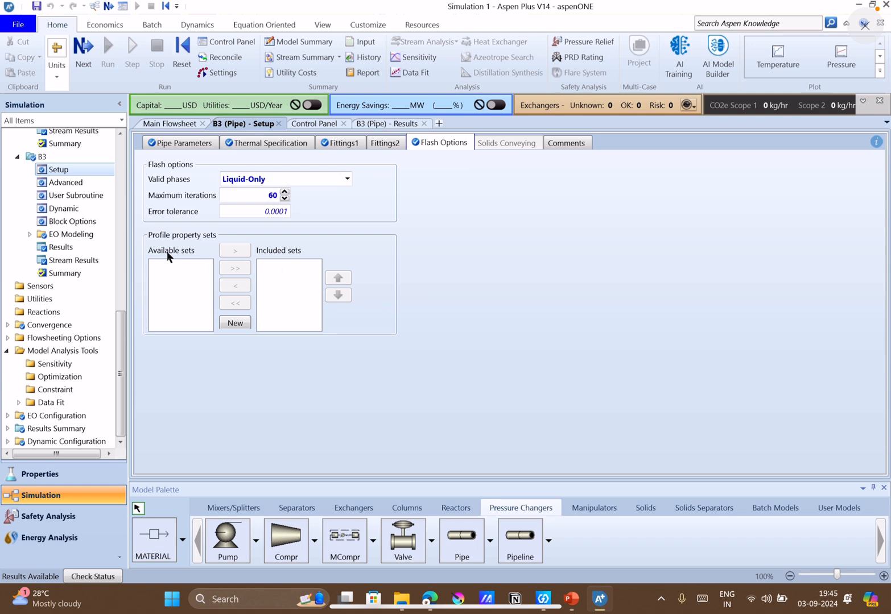
pyautogui.click(353, 143)
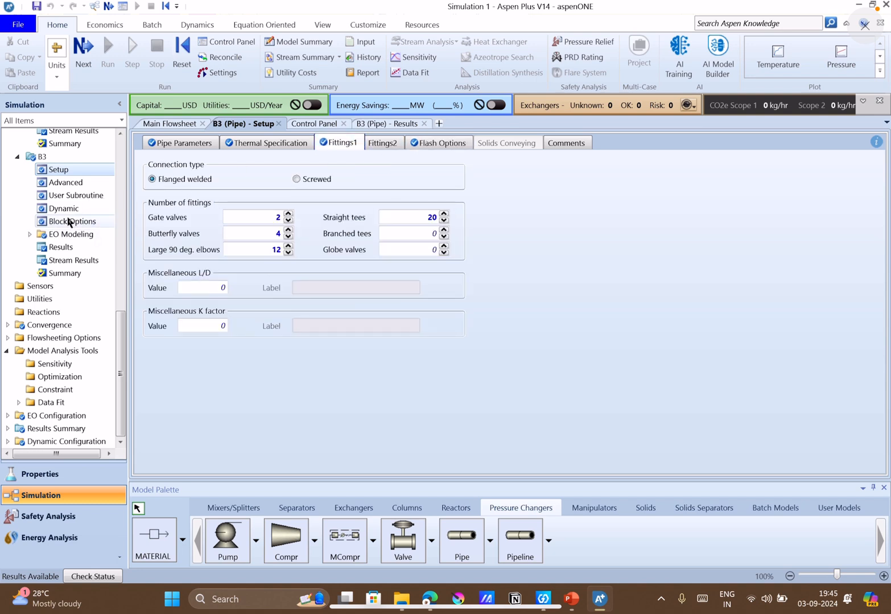
# Reopen pipe B3's results summary to recheck the equivalent length, and return to slide 7's questions in PowerPoint.
pyautogui.click(69, 250)
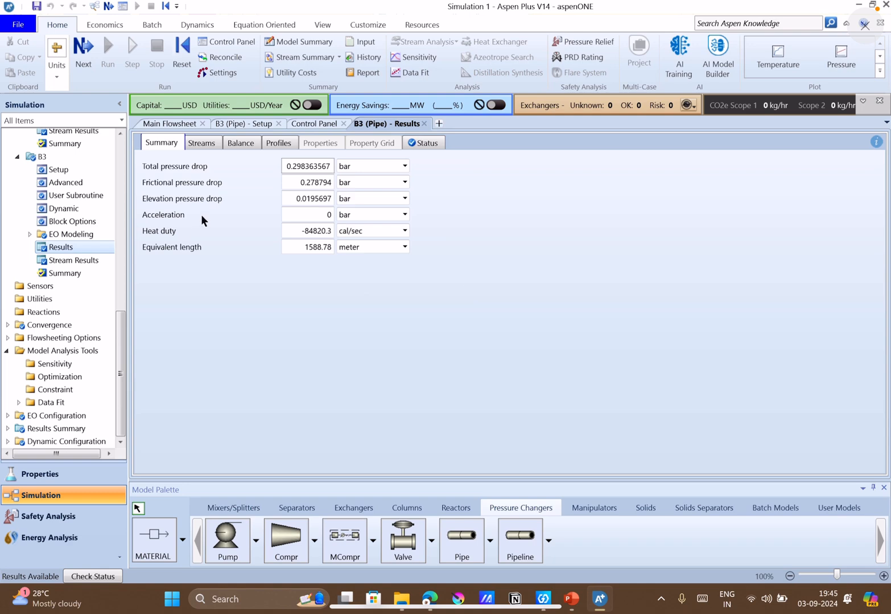
pyautogui.click(391, 244)
pyautogui.click(572, 608)
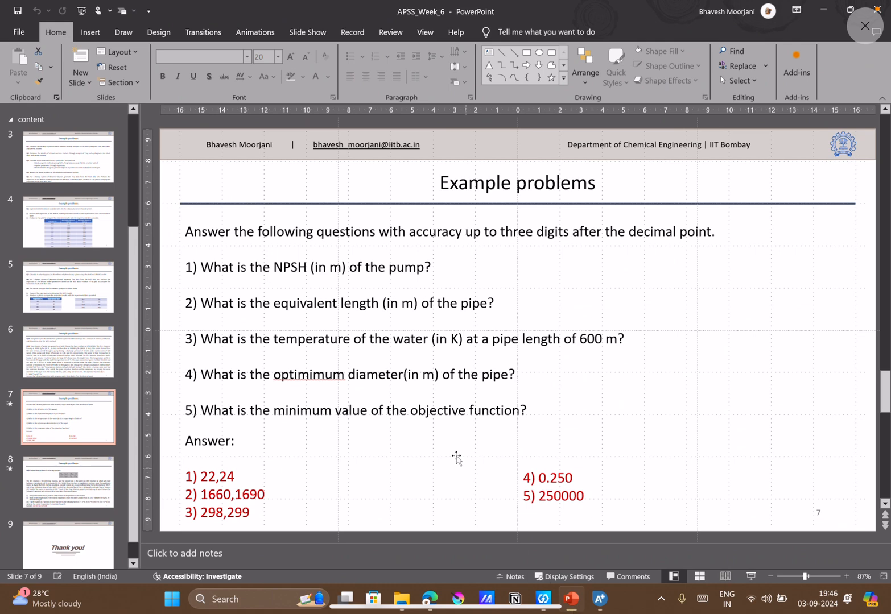
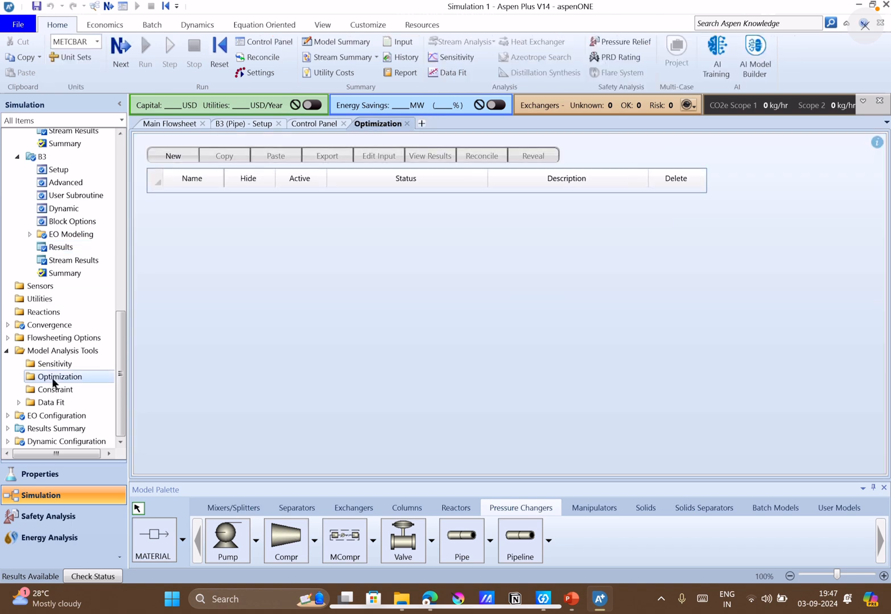
# Create optimization O-1 and look over its objective and constraints, vary and Fortran sheets.
pyautogui.click(173, 156)
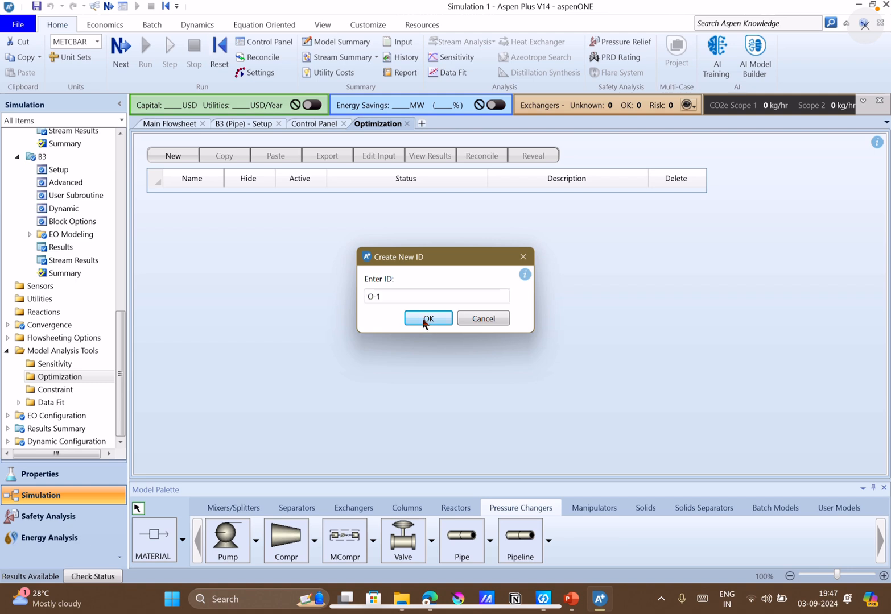
pyautogui.click(428, 319)
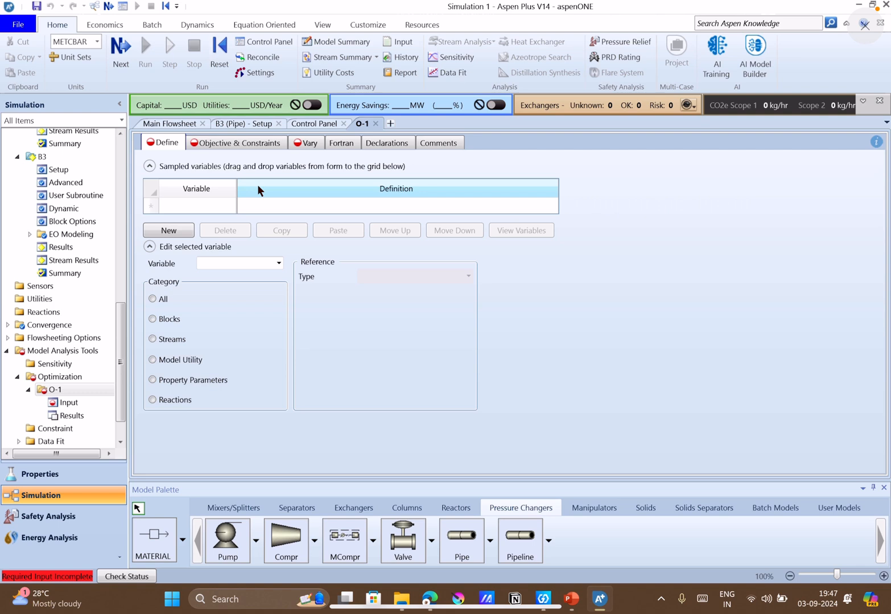
pyautogui.click(237, 144)
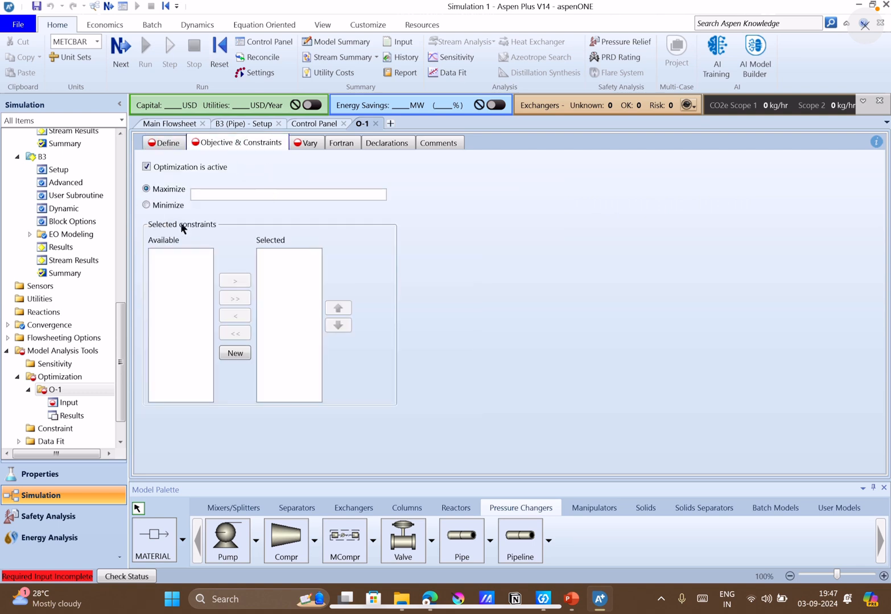
pyautogui.click(297, 147)
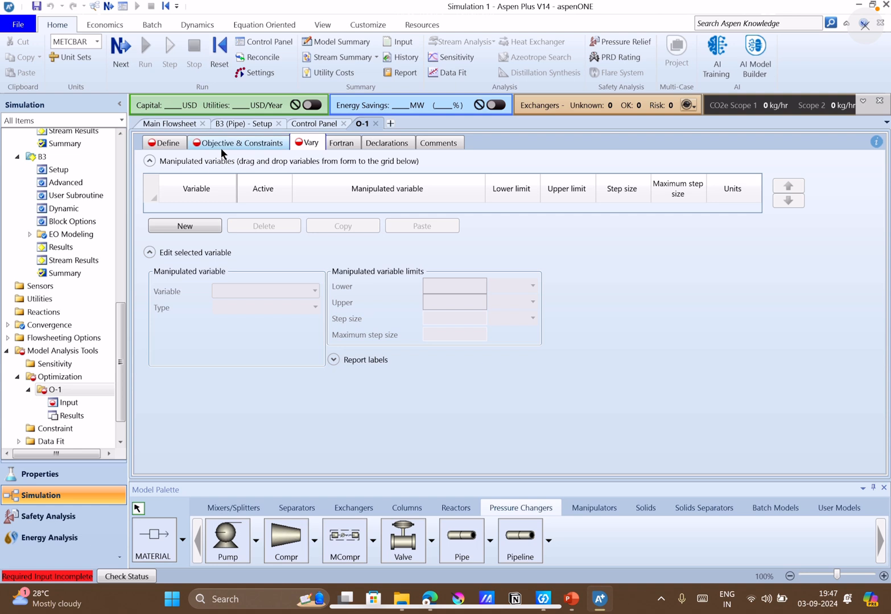
pyautogui.click(344, 143)
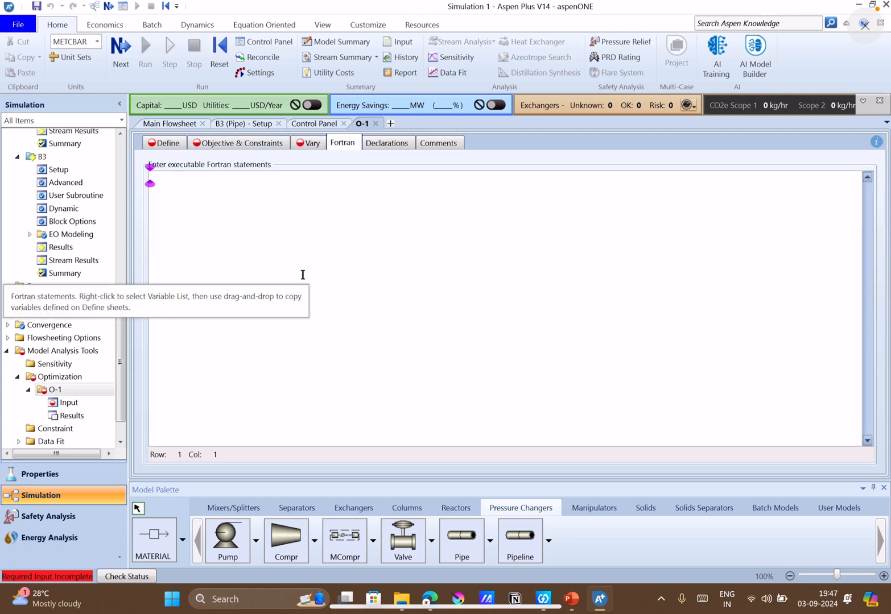
pyautogui.click(167, 145)
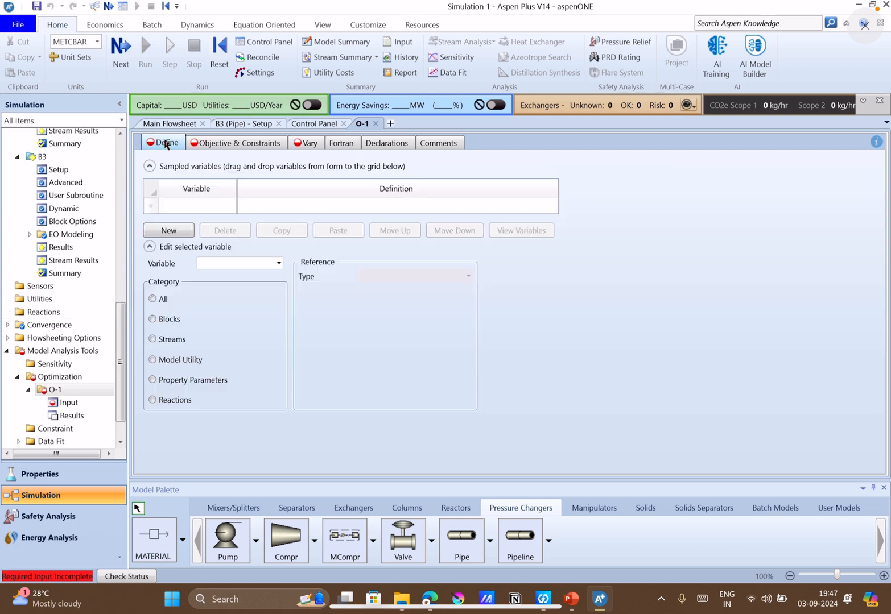
# Define a sampled variable named IND for optimization O-1, checking the Q11 text on slide 6 in PowerPoint.
pyautogui.click(183, 227)
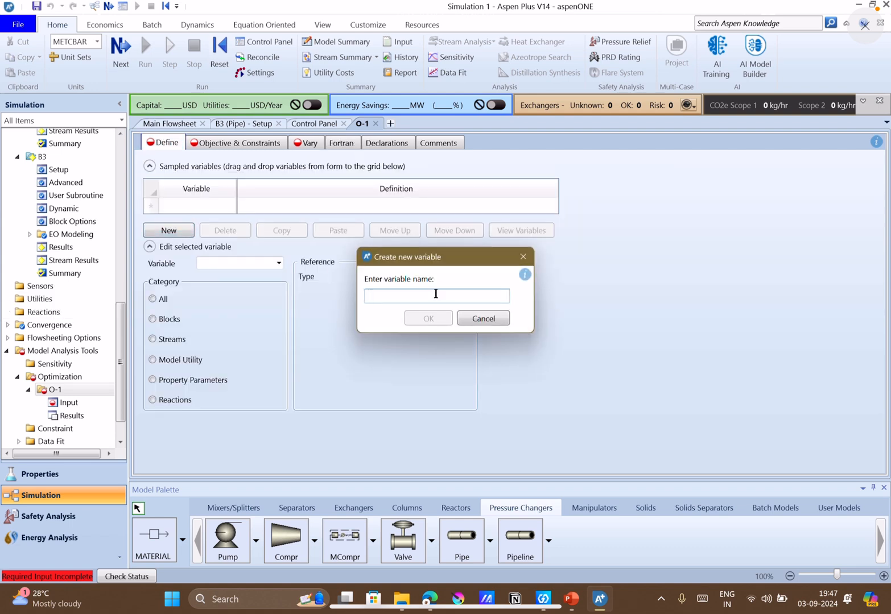
pyautogui.write('IN')
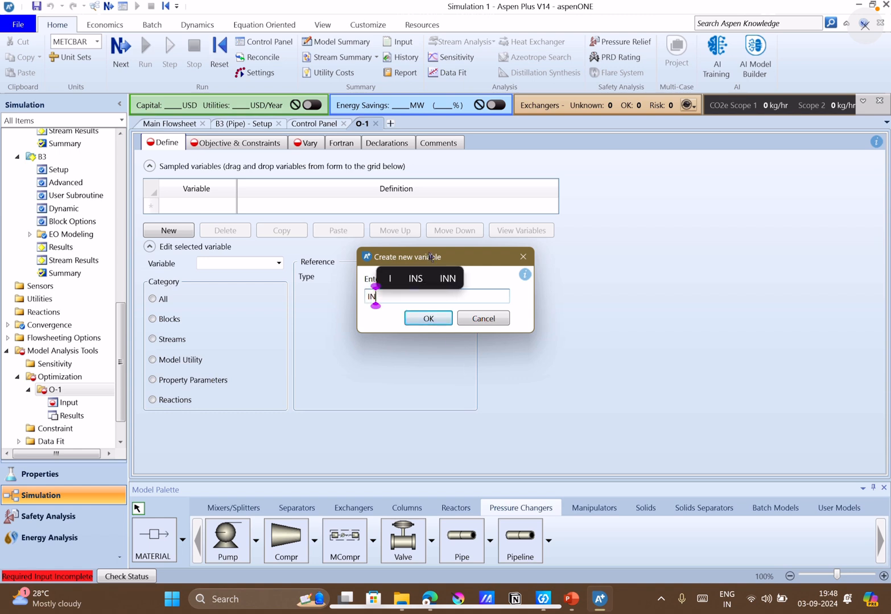
pyautogui.click(572, 609)
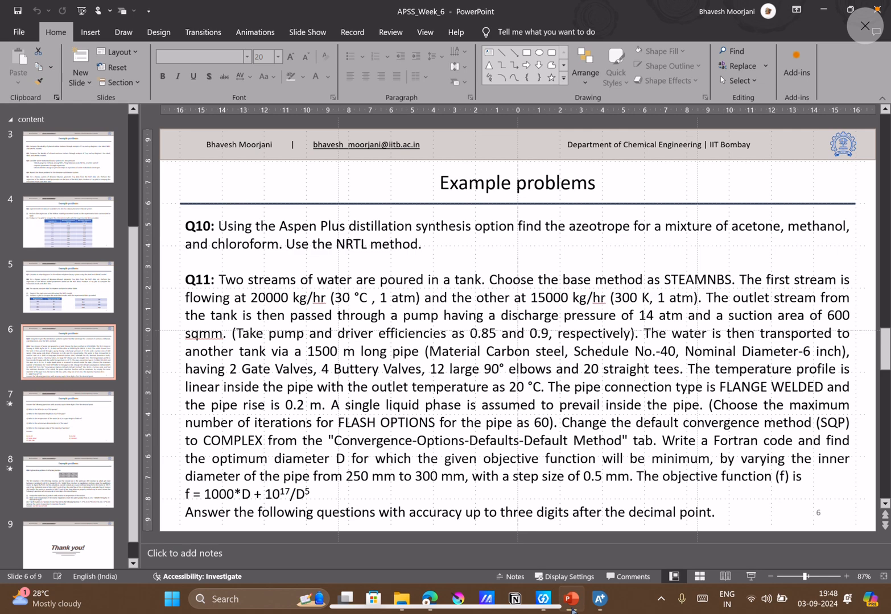
pyautogui.click(572, 610)
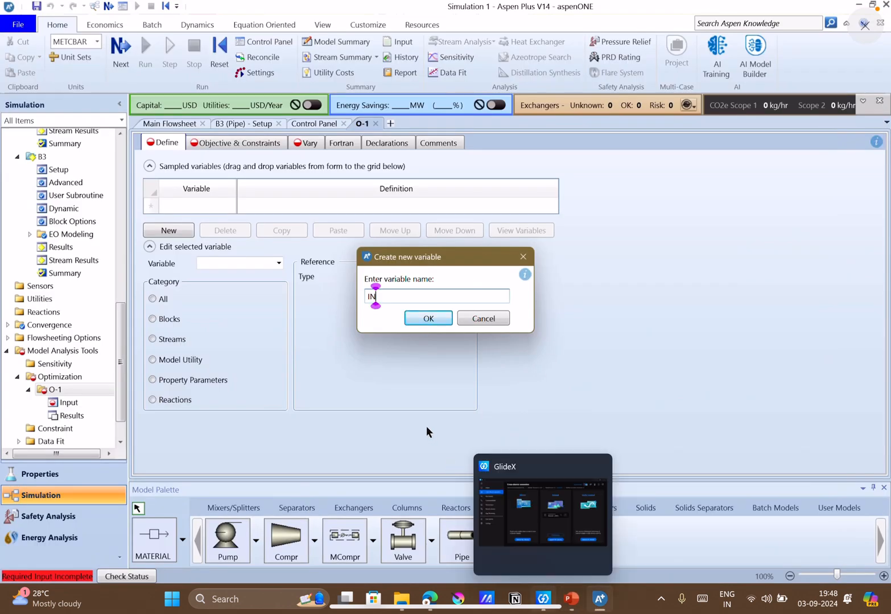
pyautogui.write('D')
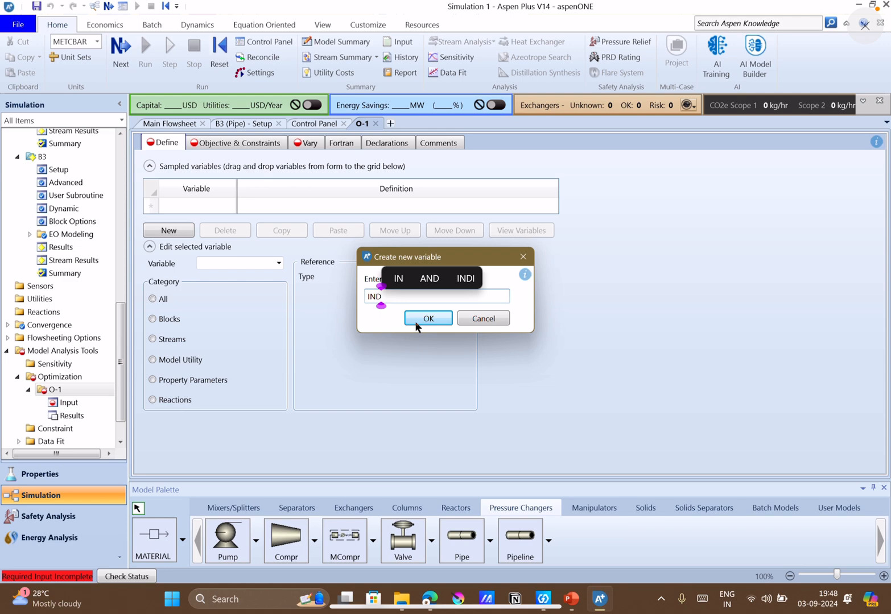
pyautogui.press('Left')
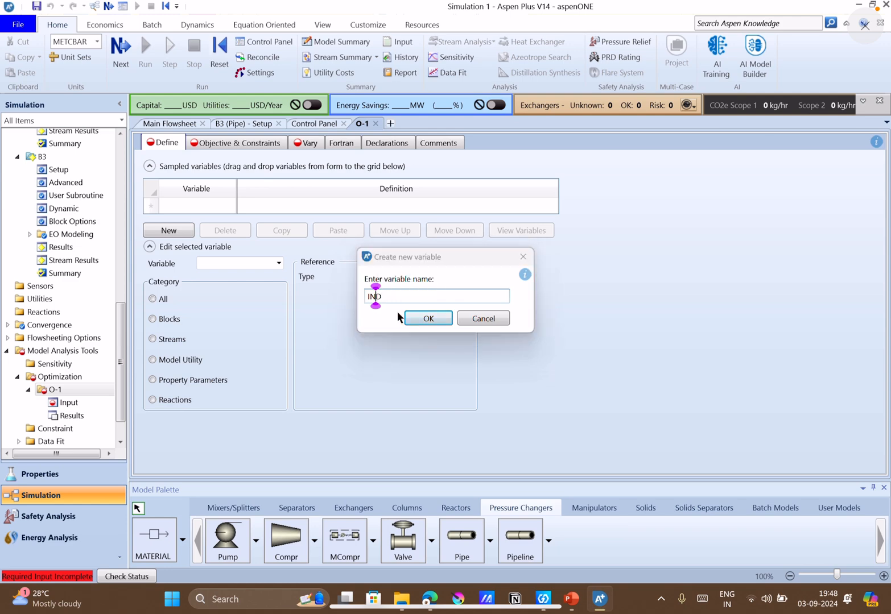
pyautogui.press('Return')
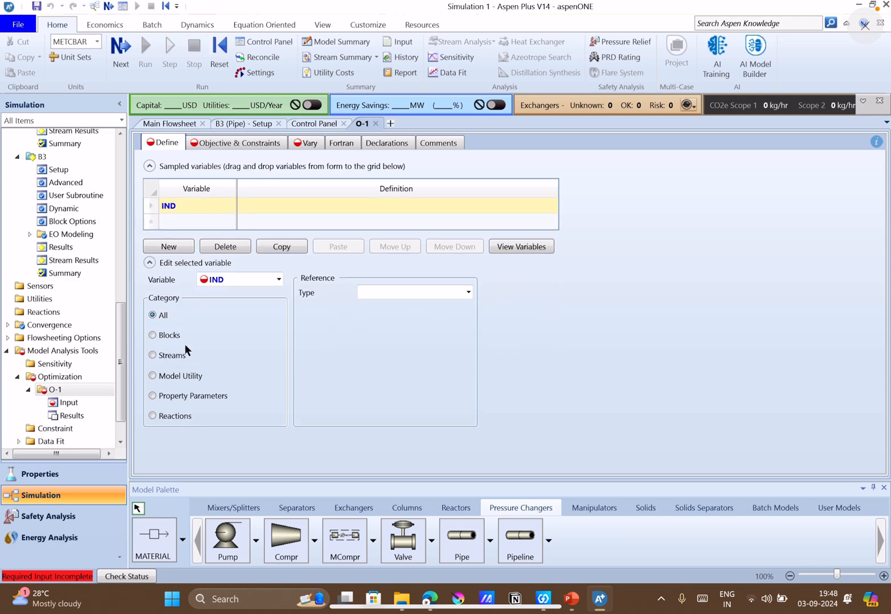
# Make IND reference a block variable (Block-Var) of pipe block B3.
pyautogui.click(176, 337)
pyautogui.click(467, 293)
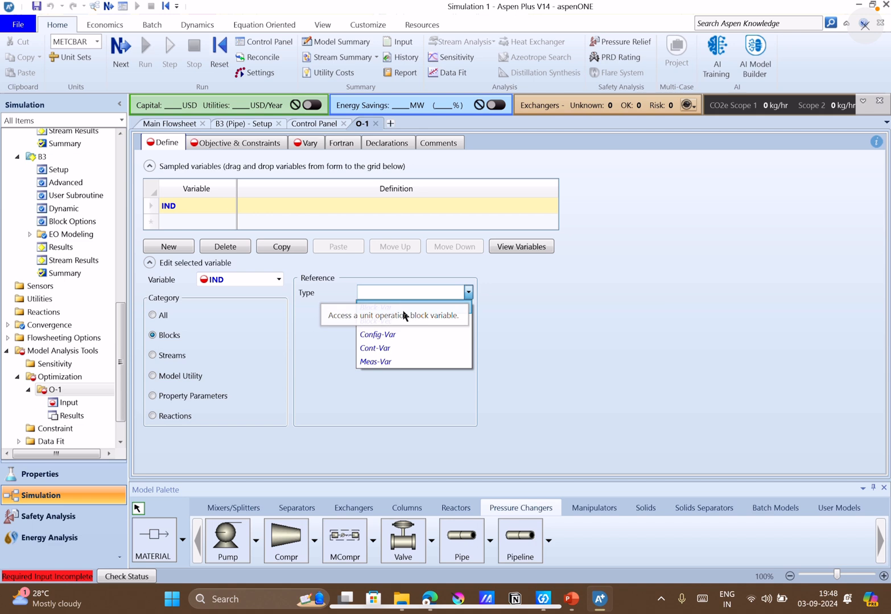
pyautogui.click(402, 309)
pyautogui.click(468, 308)
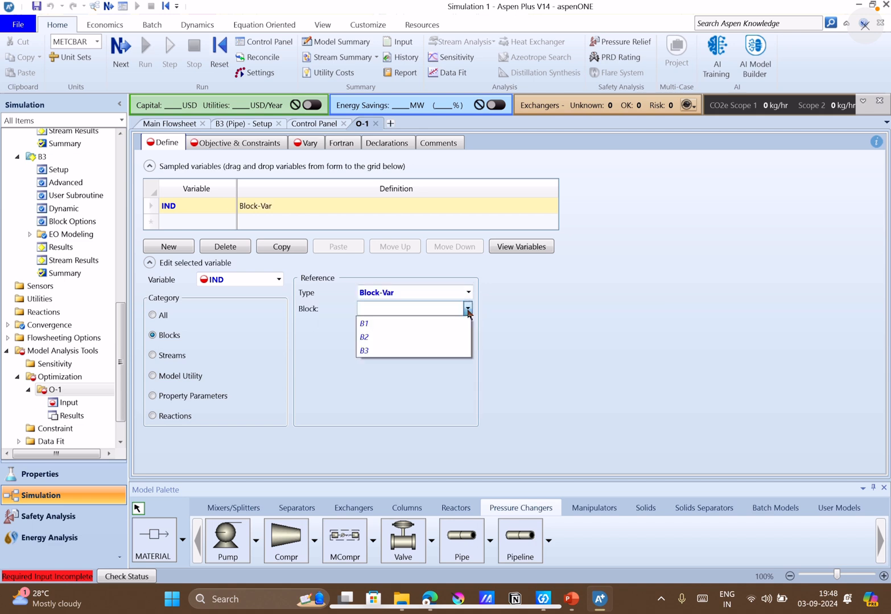
pyautogui.click(399, 345)
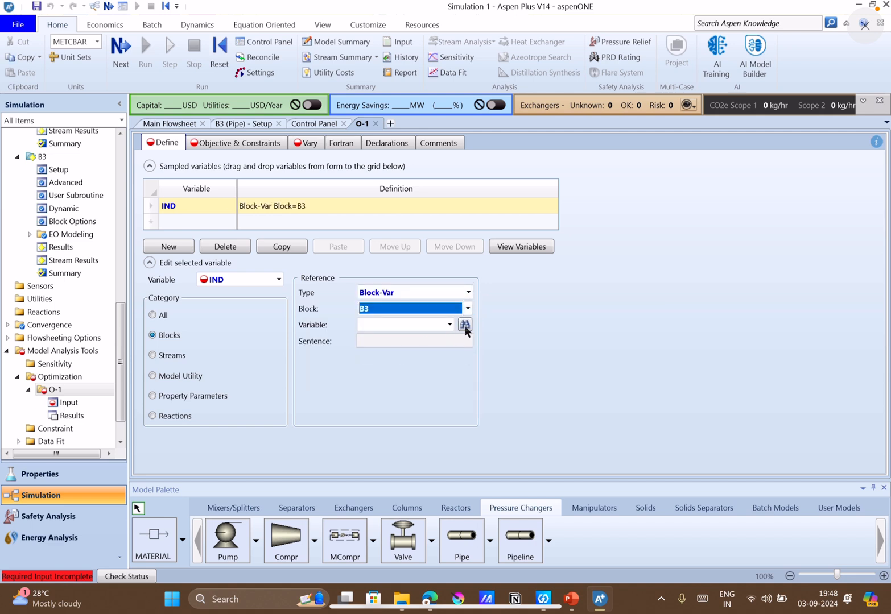
# Search B3's variables for "diameter", assign the pipe inner diameter IN-DIAM to IND and set its units to mm.
pyautogui.click(464, 325)
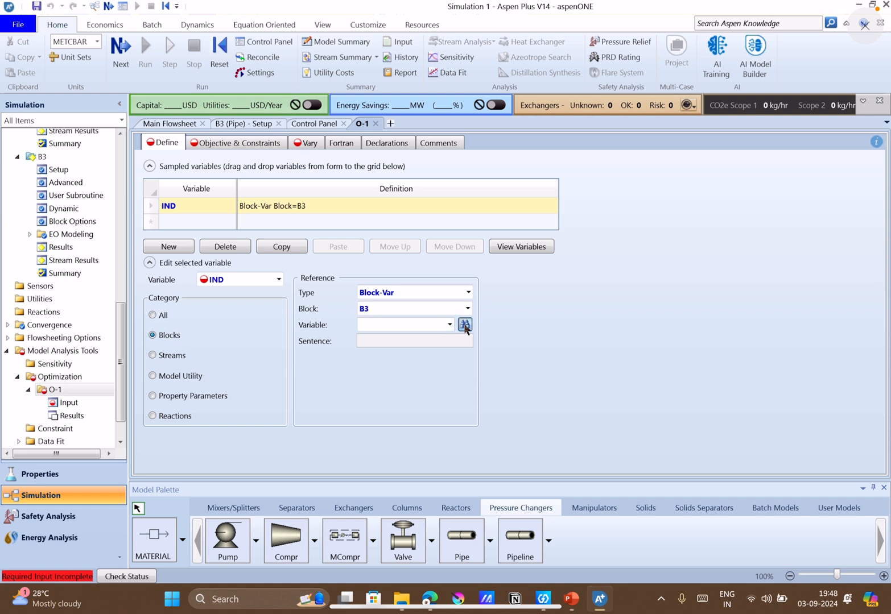
pyautogui.moveTo(442, 183); pyautogui.dragTo(584, 198)
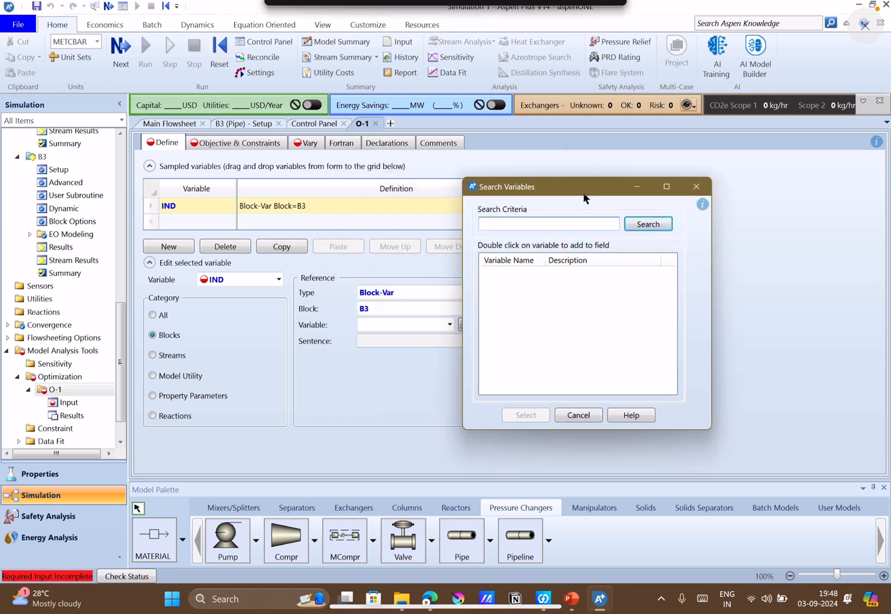
pyautogui.write('diametere')
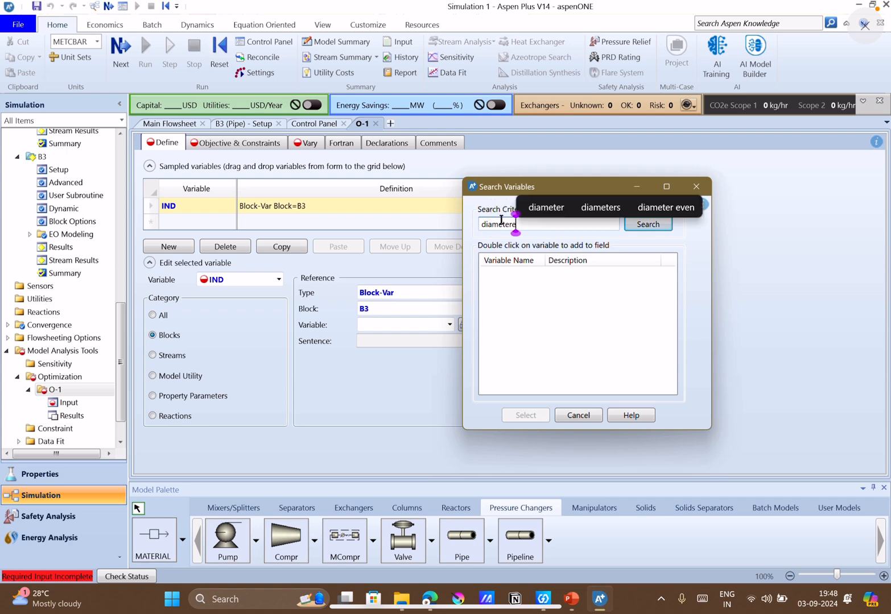
pyautogui.press('BackSpace')
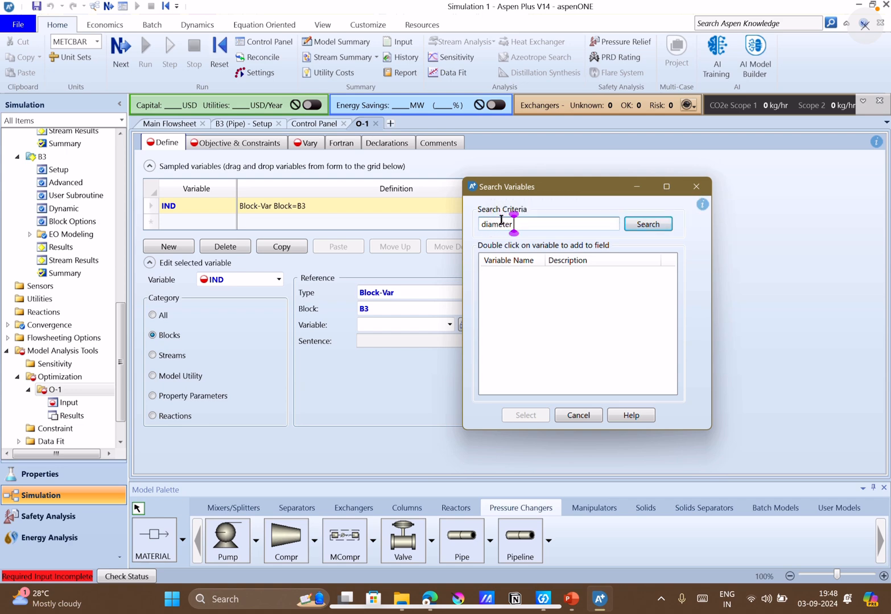
pyautogui.press('Return')
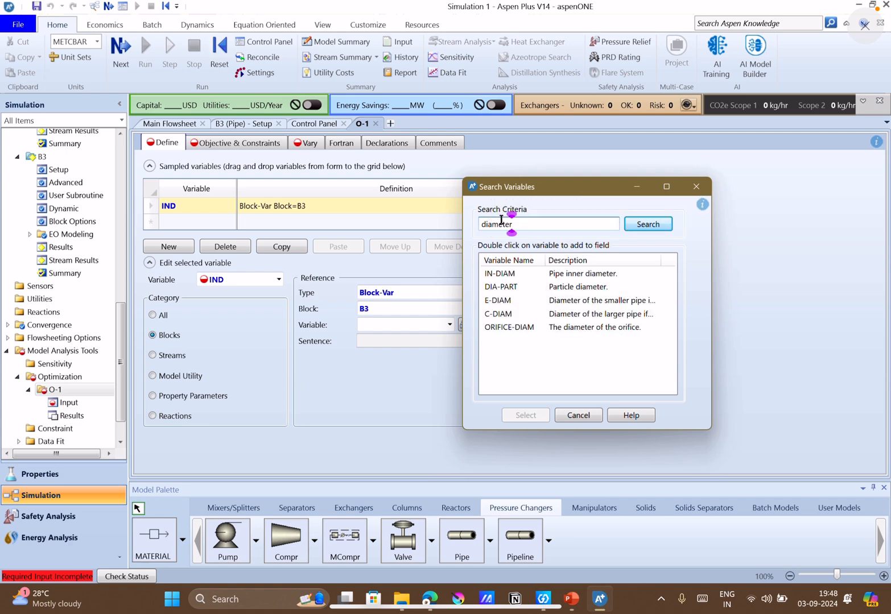
pyautogui.click(510, 278)
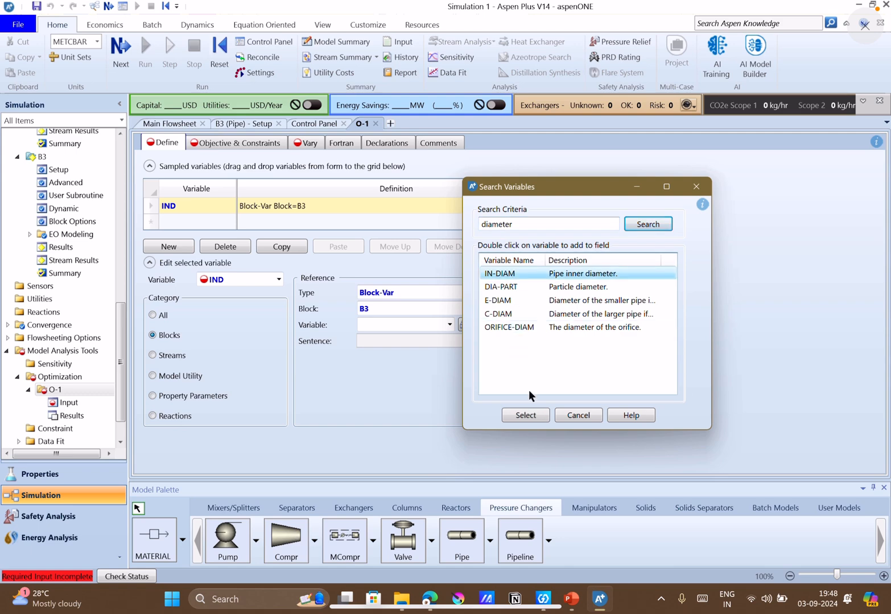
pyautogui.click(533, 415)
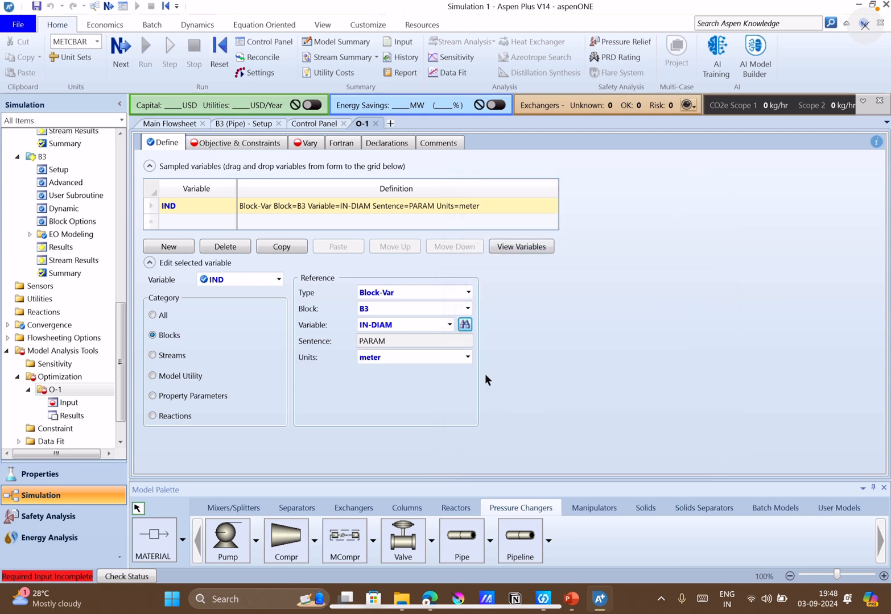
pyautogui.click(468, 357)
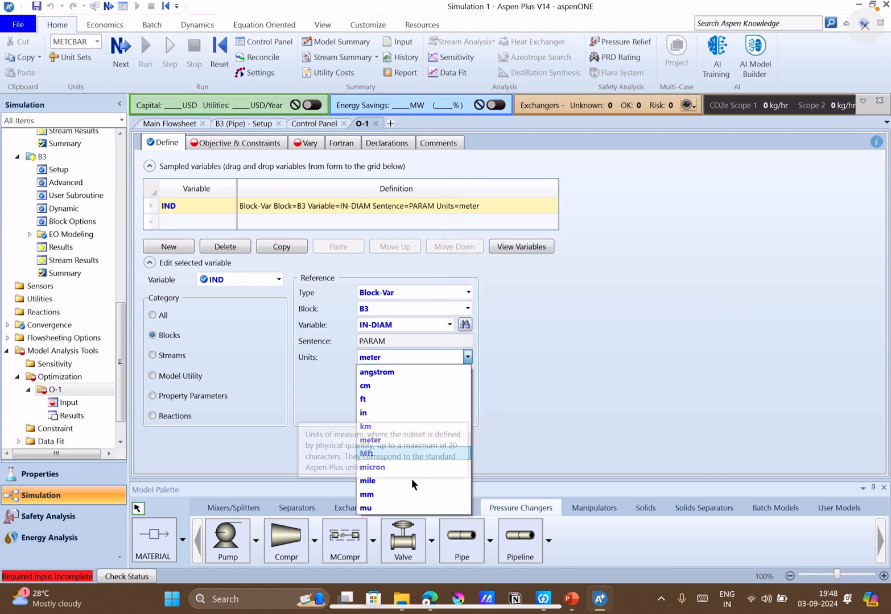
pyautogui.click(395, 494)
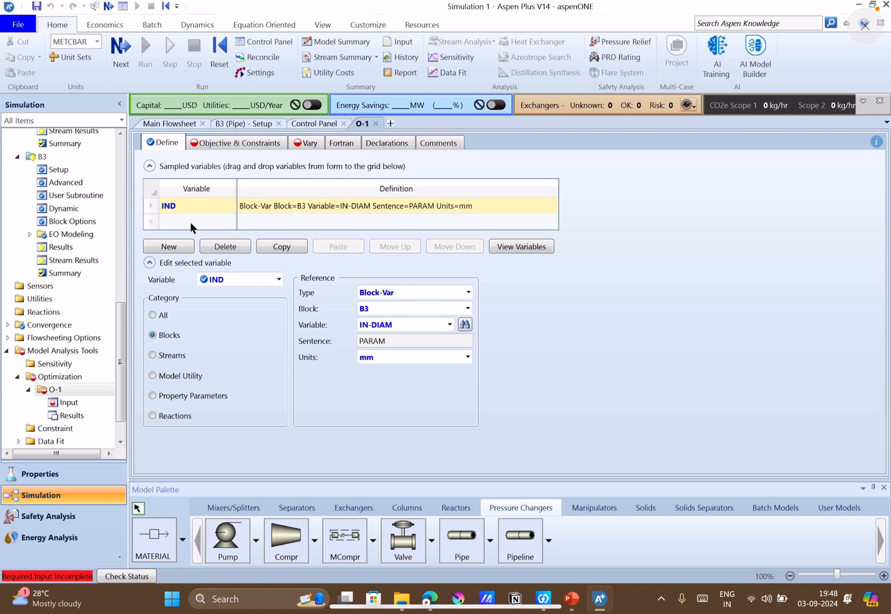
# Check Q11's objective function on slide 6 in PowerPoint, and set optimization O-1 in Aspen Plus to minimize f.
pyautogui.moveTo(578, 591)
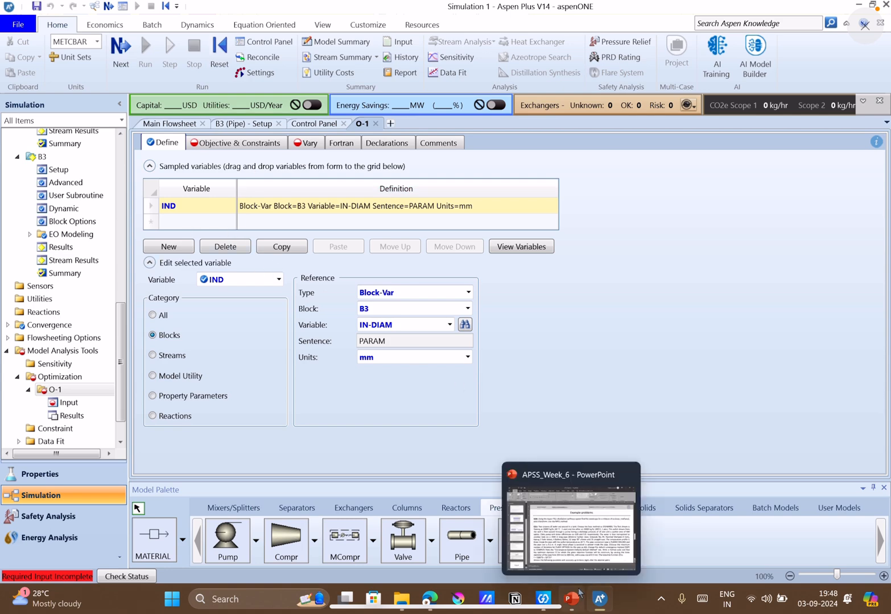
pyautogui.click(578, 593)
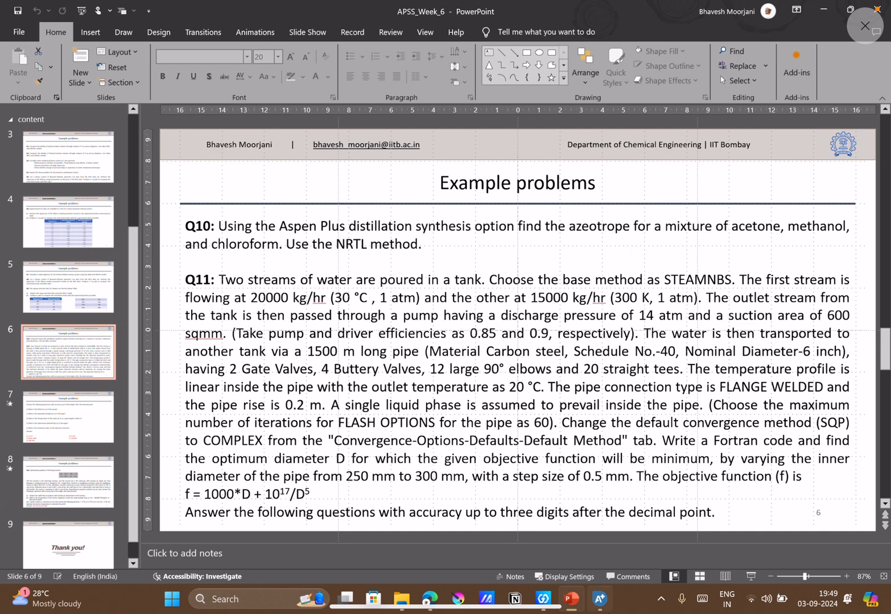
pyautogui.click(601, 599)
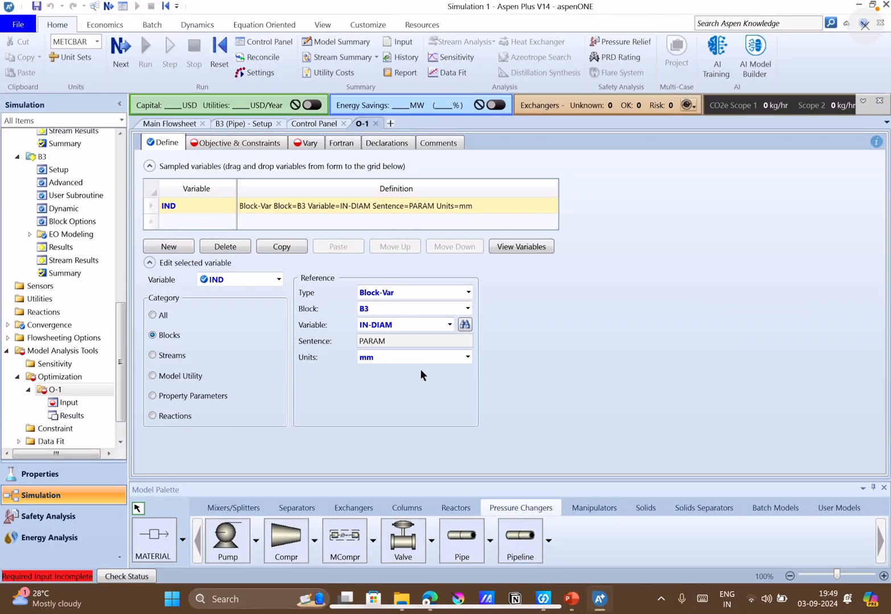
pyautogui.click(237, 143)
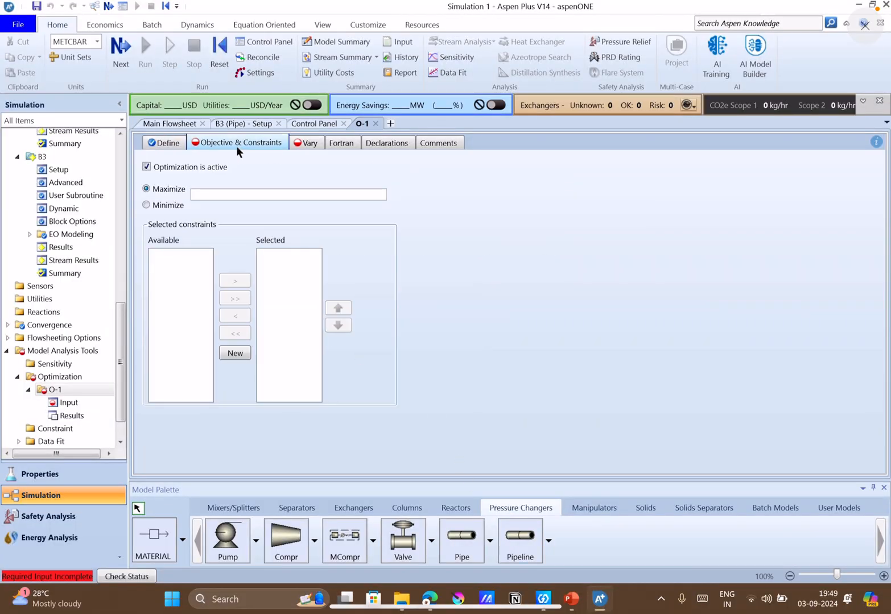
pyautogui.click(154, 206)
pyautogui.click(216, 196)
pyautogui.write('f')
pyautogui.click(513, 219)
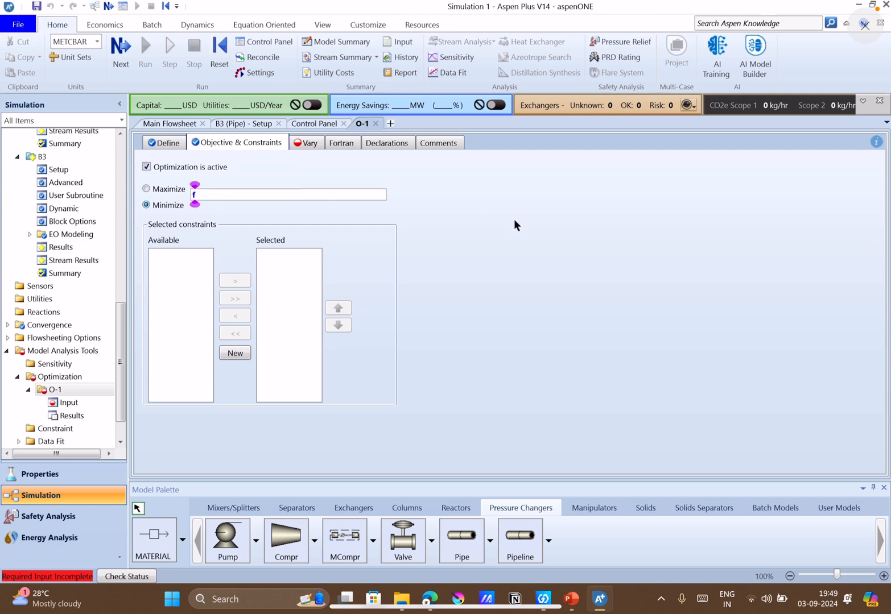
# Add manipulated variable 1 to optimization O-1 as a block variable (Block-Var) of pipe block B3.
pyautogui.click(313, 144)
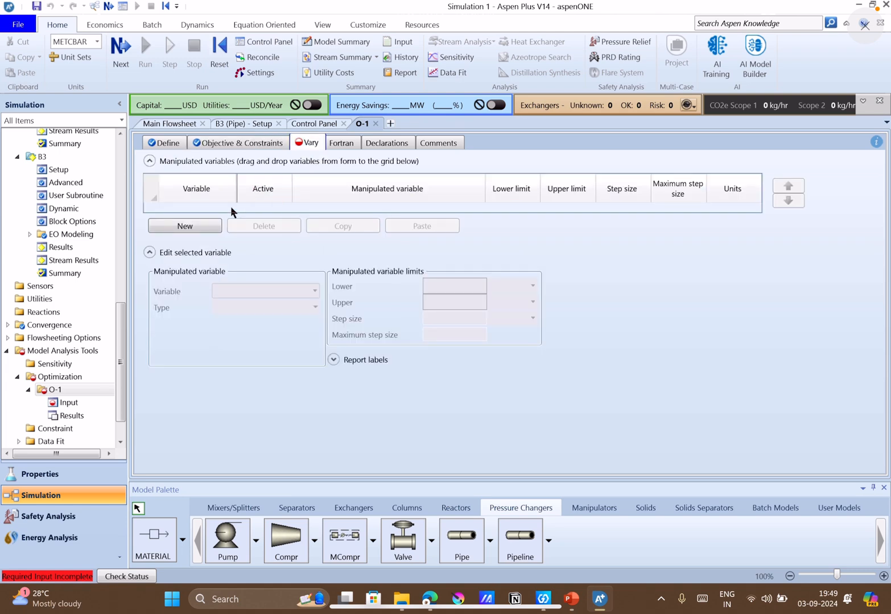
pyautogui.click(205, 224)
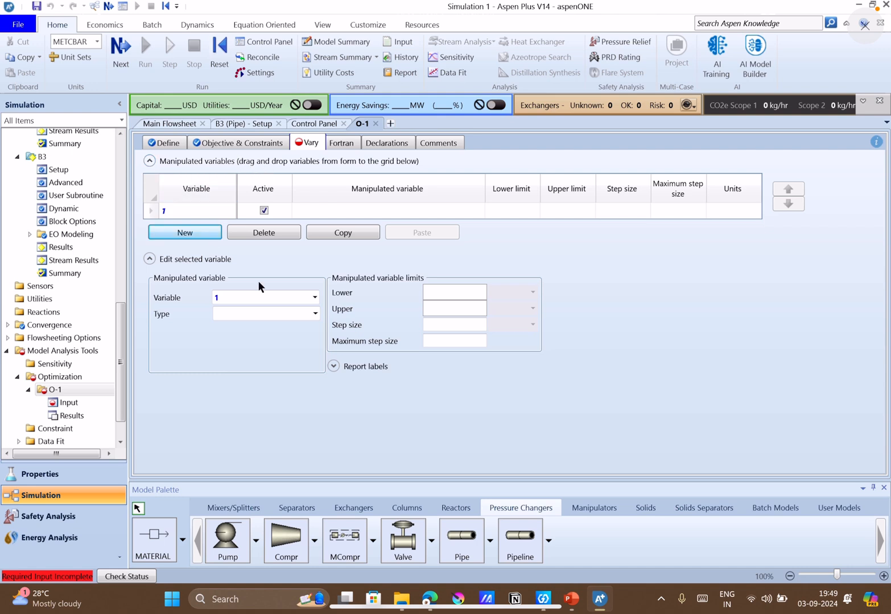
pyautogui.click(316, 313)
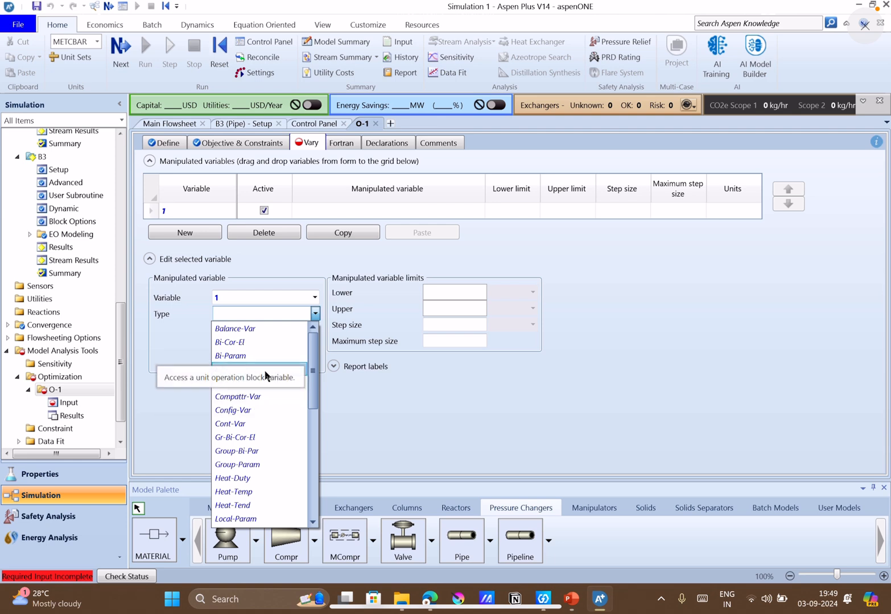
pyautogui.click(284, 371)
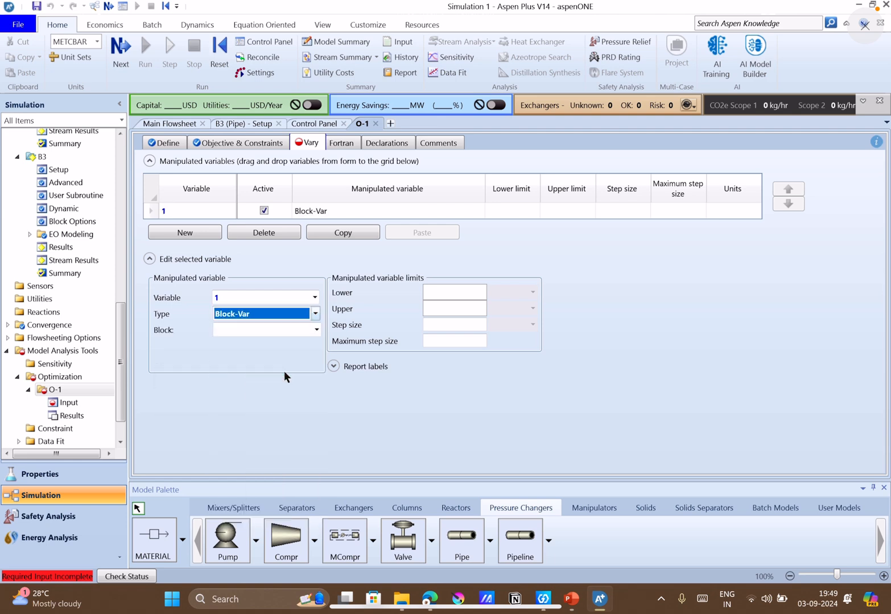
pyautogui.click(316, 330)
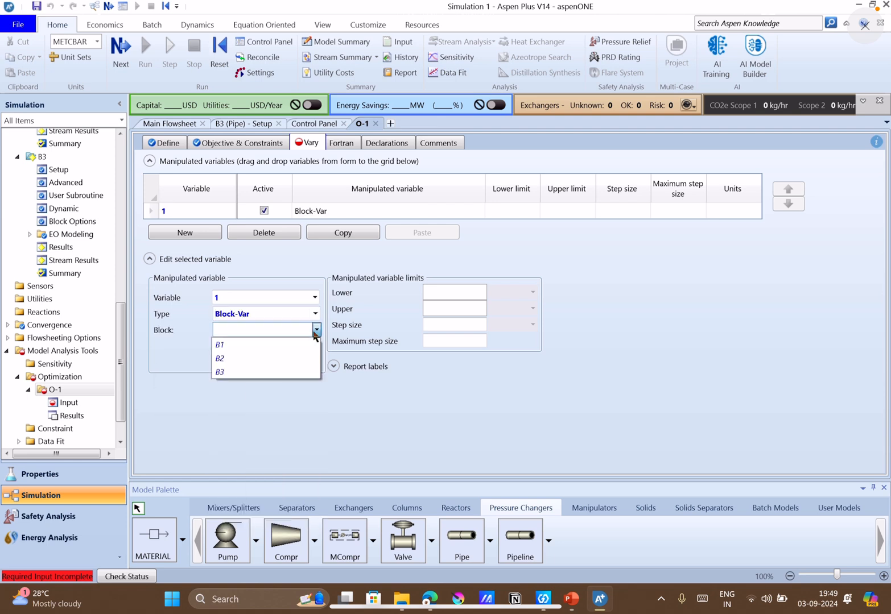
pyautogui.click(241, 371)
# Search B3's variables for "diam", assign the pipe inner diameter IN-DIAM to manipulated variable 1 and set its units to mm.
pyautogui.click(316, 347)
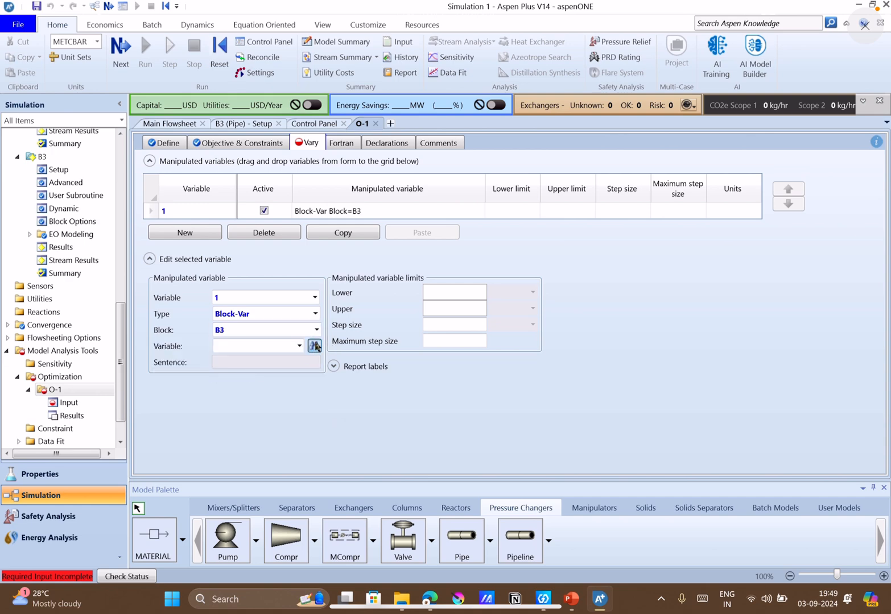
pyautogui.write('diam')
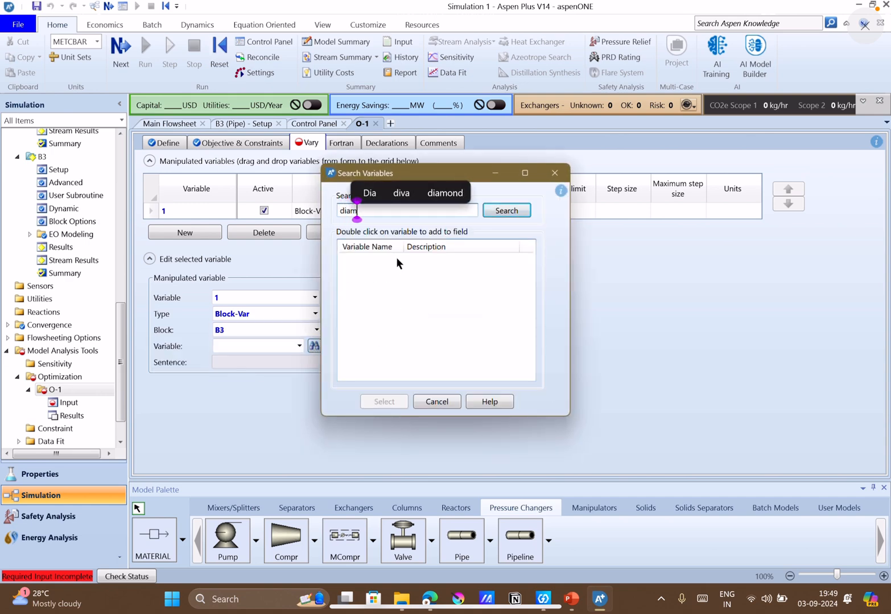
pyautogui.press('Return')
pyautogui.click(400, 259)
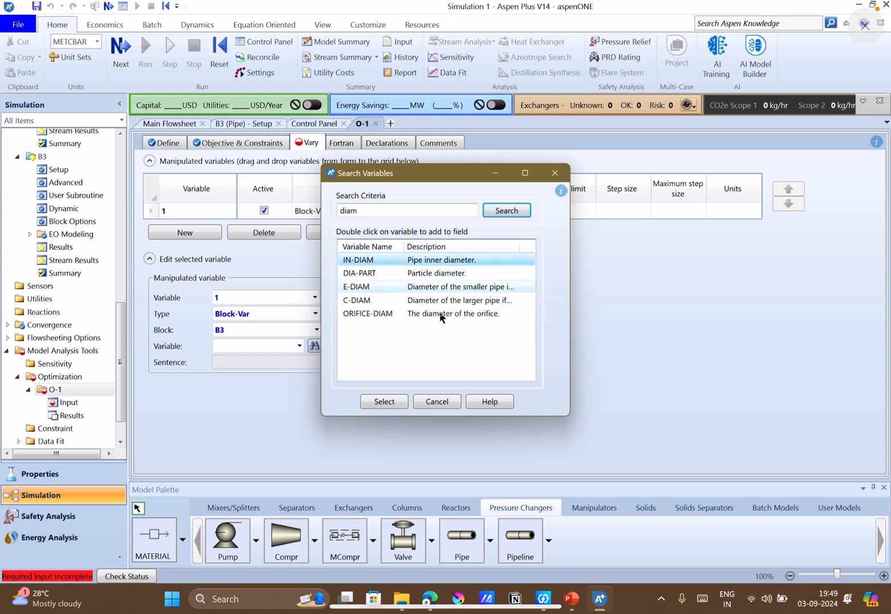
pyautogui.click(382, 399)
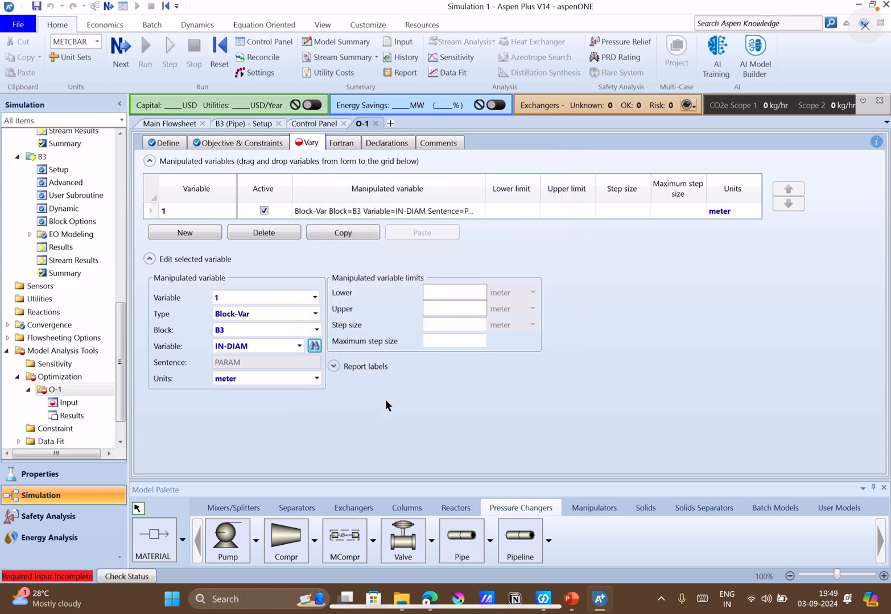
pyautogui.click(317, 379)
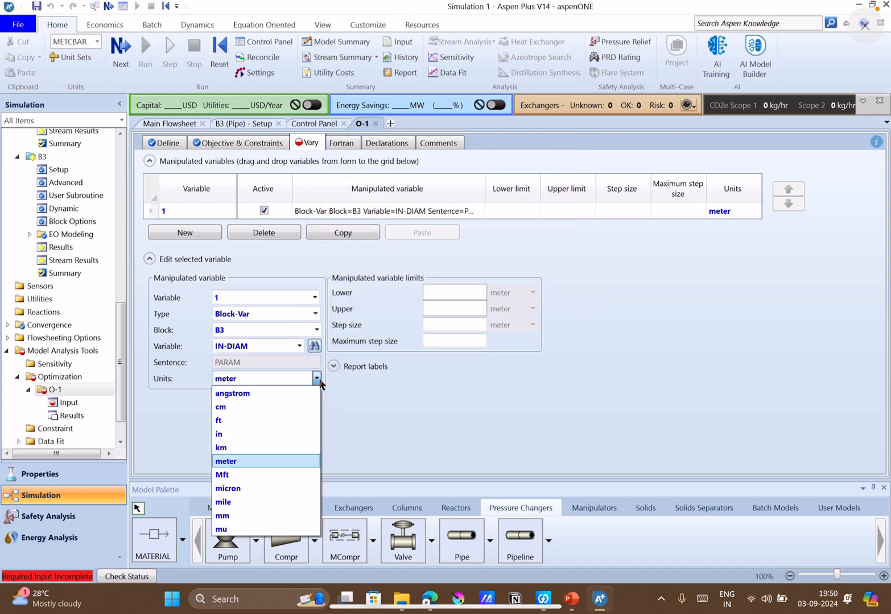
pyautogui.click(232, 516)
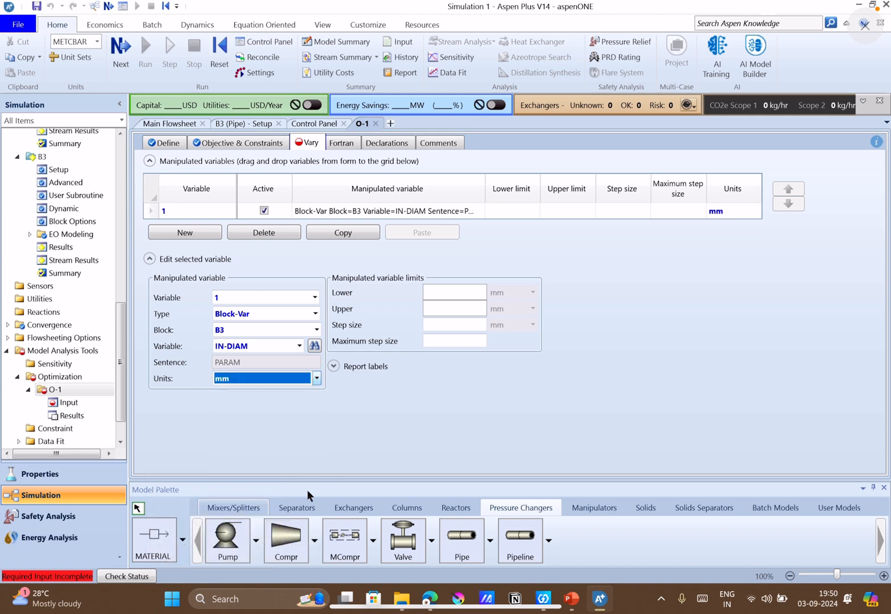
# Check Q11's diameter range on slide 6 in PowerPoint, and set the manipulated variable's limits in Aspen Plus to 250 mm lower and 300 mm upper.
pyautogui.click(571, 599)
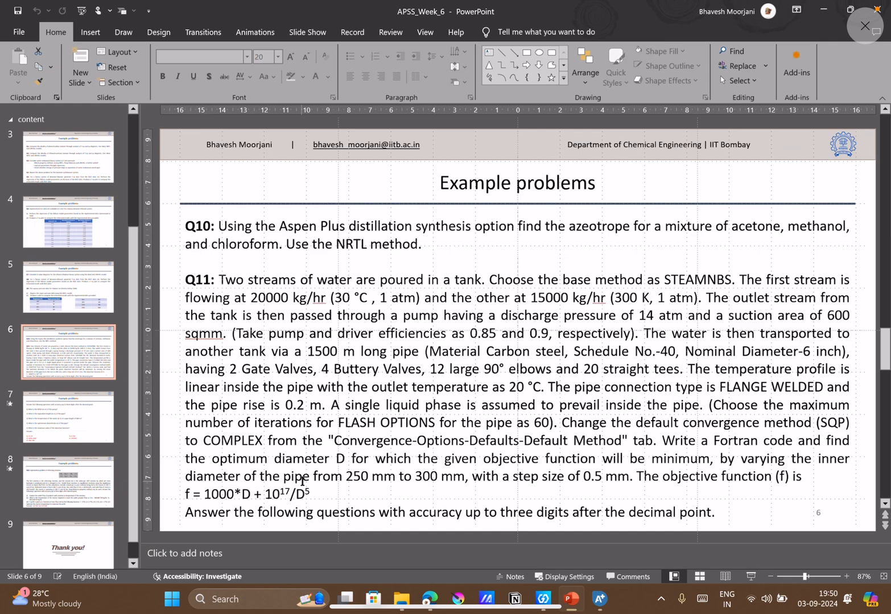
pyautogui.click(591, 607)
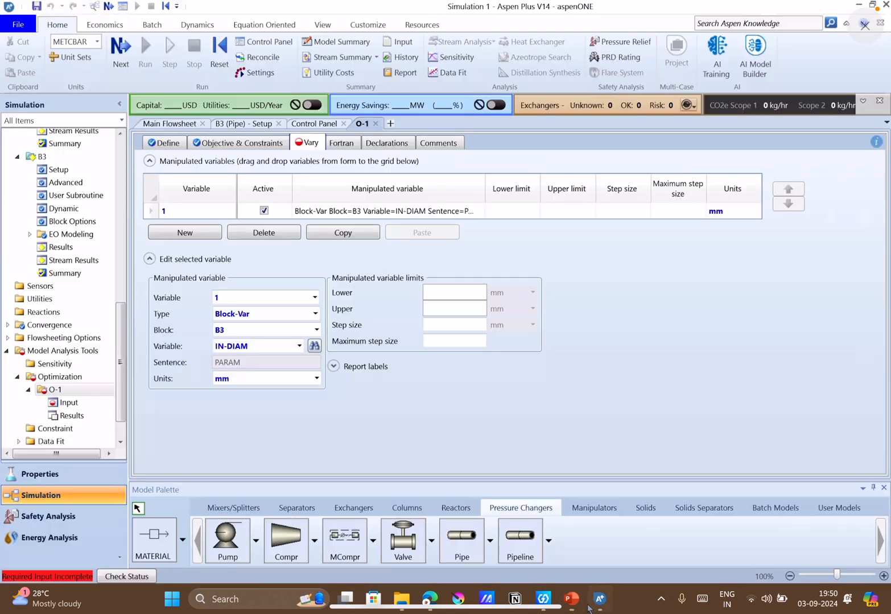
pyautogui.click(455, 293)
pyautogui.write('250')
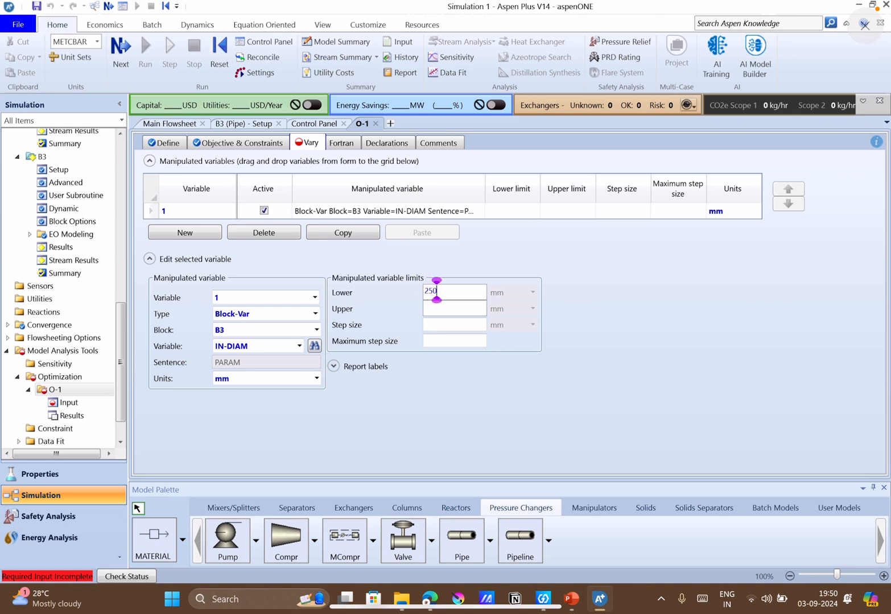
pyautogui.click(475, 307)
pyautogui.write('300')
pyautogui.click(544, 376)
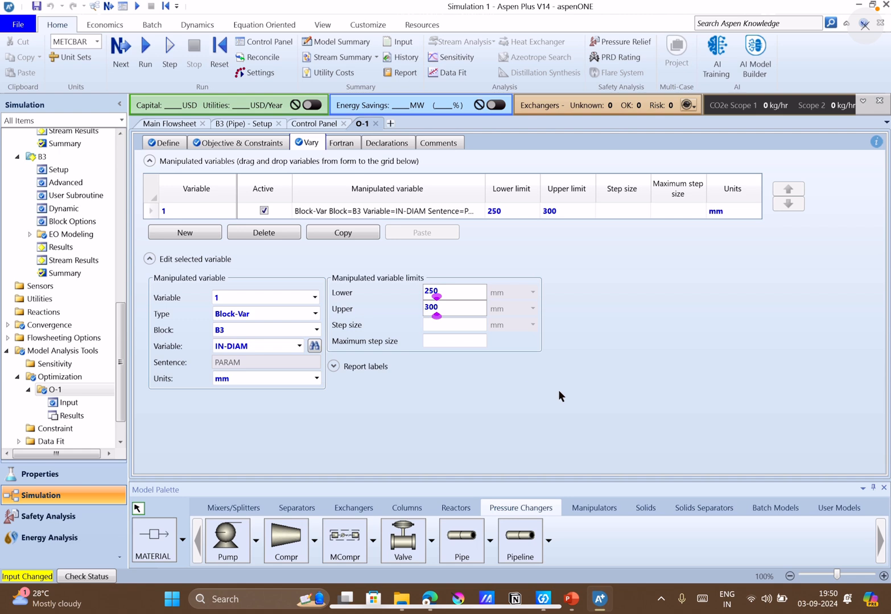
# Check Q11's step size in PowerPoint, and set the manipulated variable's step size in Aspen Plus to 0.5 mm.
pyautogui.click(444, 326)
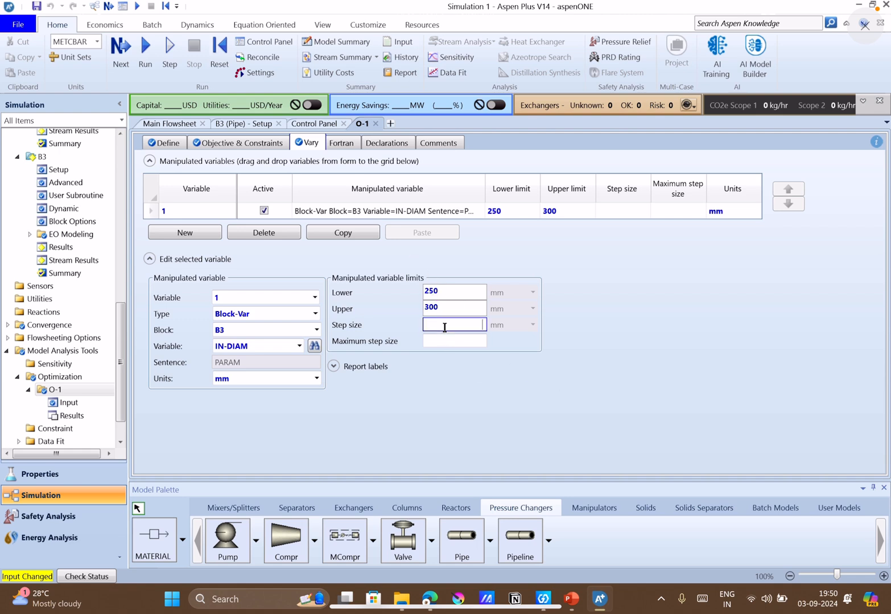
pyautogui.click(573, 599)
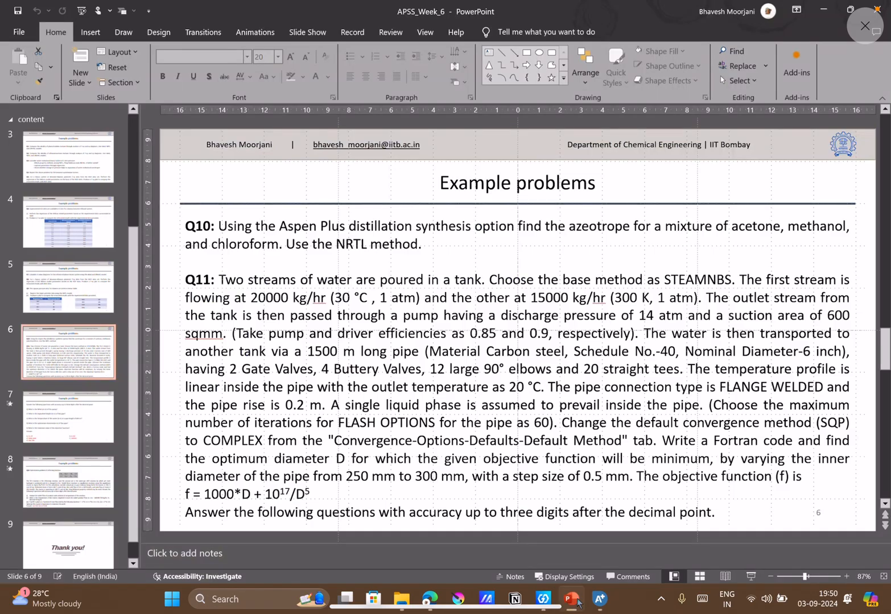
pyautogui.click(575, 598)
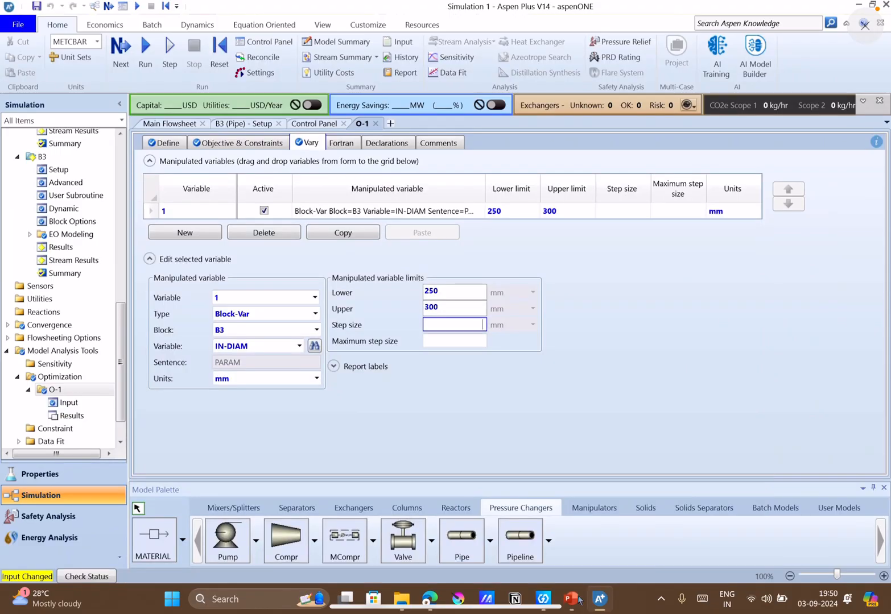
pyautogui.click(481, 324)
pyautogui.write('0.5')
pyautogui.click(690, 336)
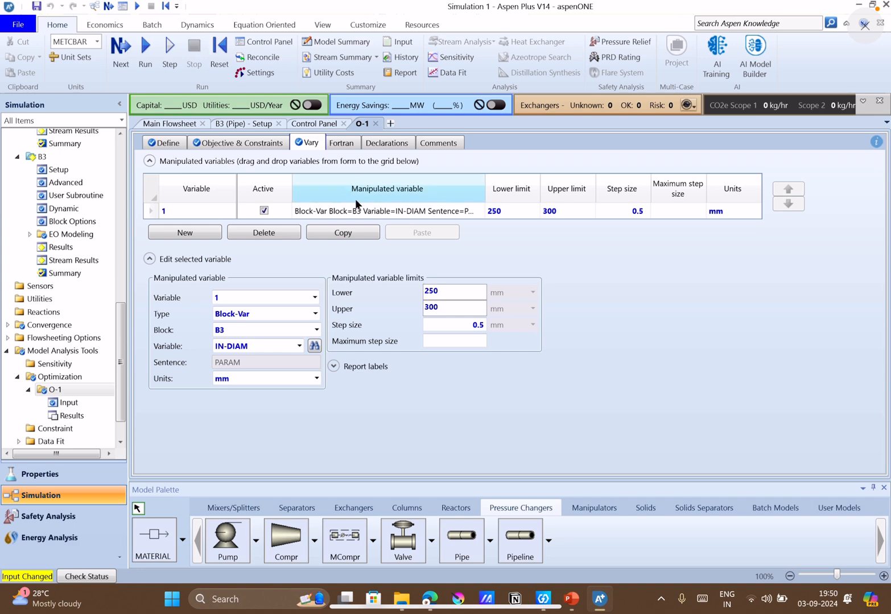
# Begin O-1's executable Fortran statement with "f=", indented to column 8.
pyautogui.click(345, 145)
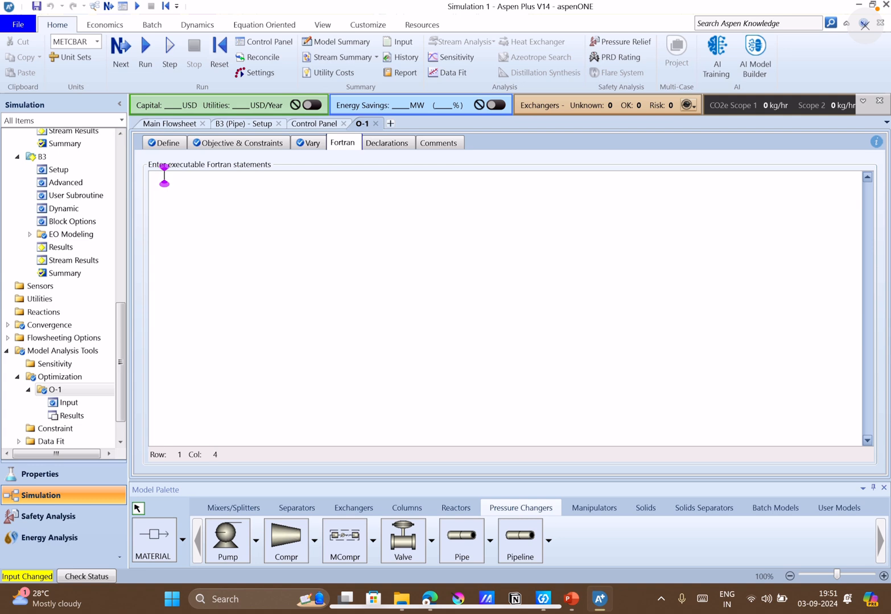
pyautogui.write('f')
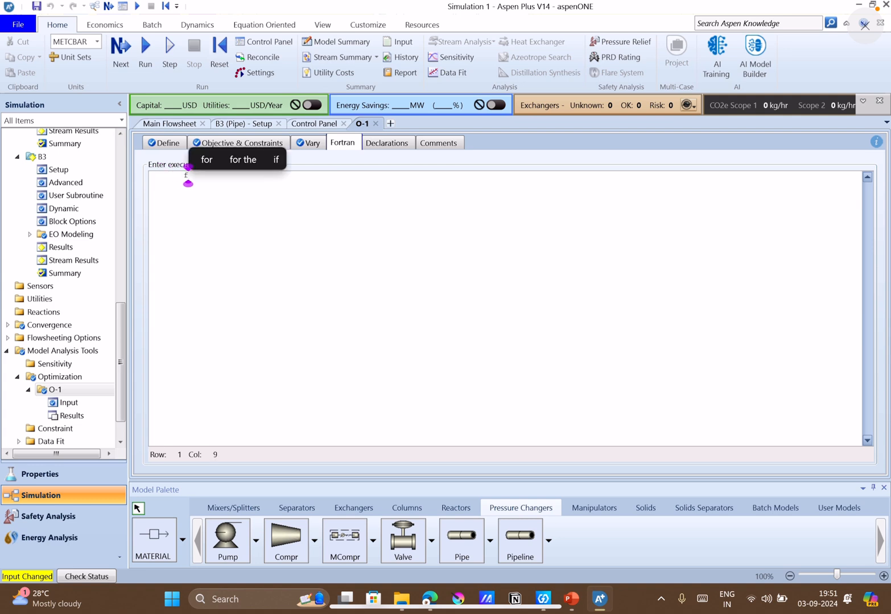
pyautogui.press('Left')
pyautogui.press('Left')
pyautogui.press('Left')
pyautogui.press('Left')
pyautogui.press('Left')
pyautogui.press('Left')
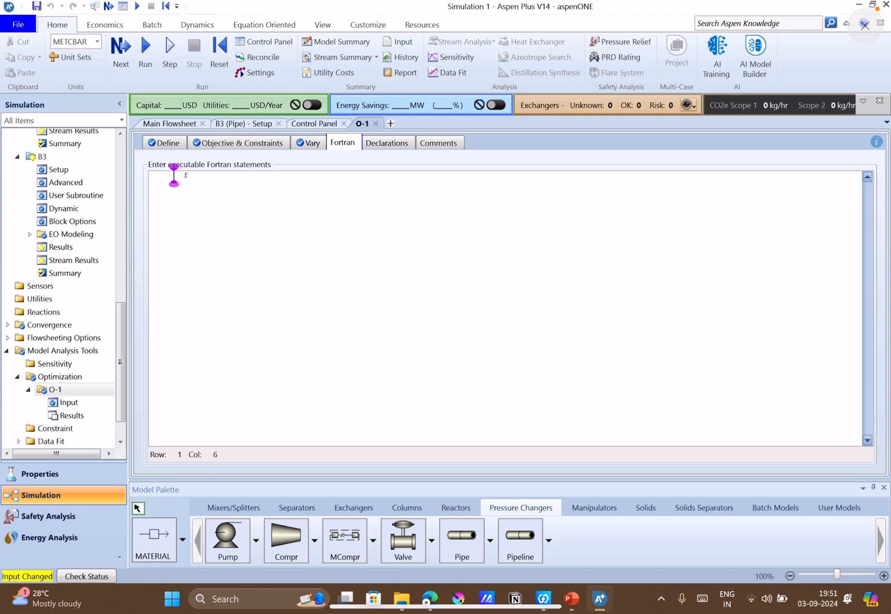
pyautogui.press('Right')
pyautogui.press('Right')
pyautogui.press('Right')
pyautogui.press('Right')
pyautogui.press('Right')
pyautogui.press('Right')
pyautogui.write('=')
# Check the objective function on slide 6 in PowerPoint, and continue the Fortran statement in Aspen Plus with "1000*D +".
pyautogui.click(571, 600)
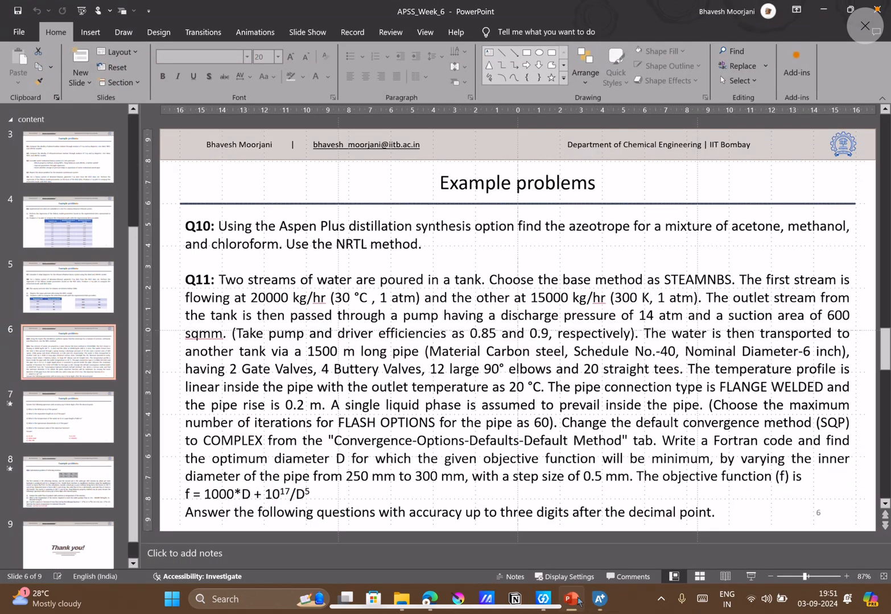
pyautogui.click(571, 600)
pyautogui.write('1')
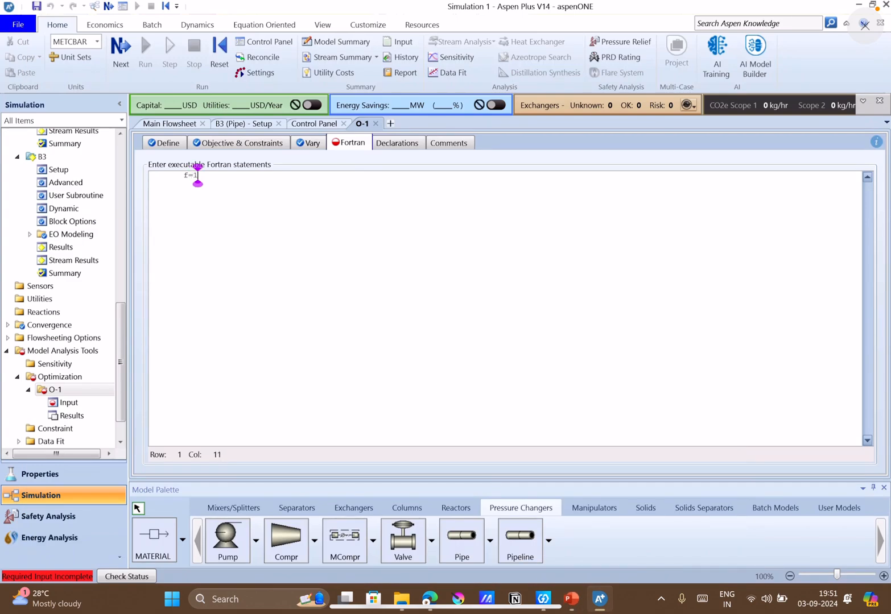
pyautogui.write('000*D +')
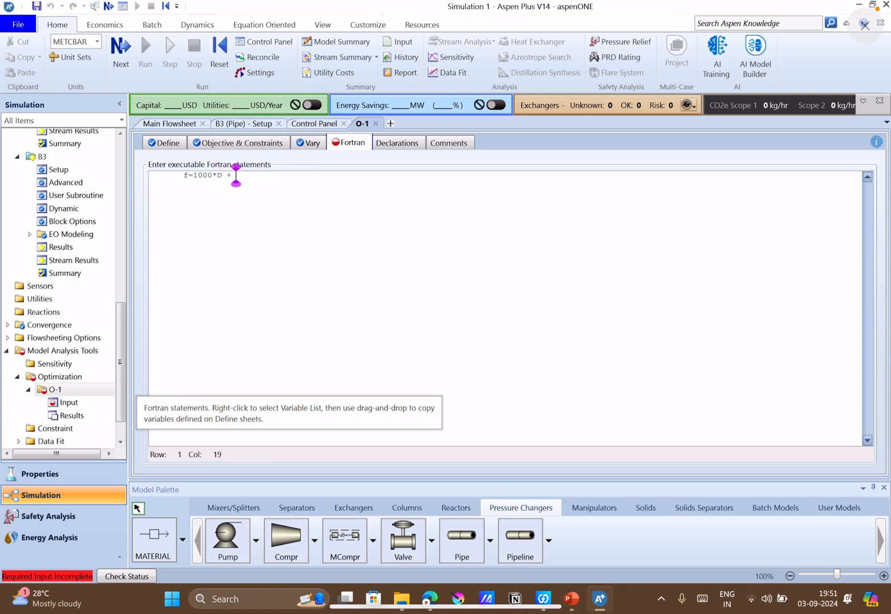
# Check the second term of the objective function in PowerPoint, and complete the Fortran statement in Aspen Plus with "e17/D**5".
pyautogui.click(578, 600)
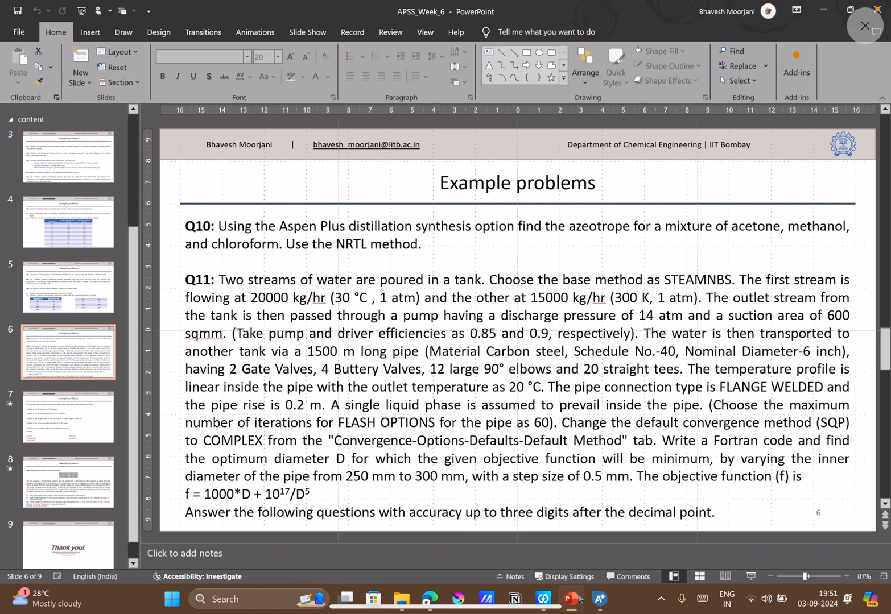
pyautogui.click(578, 600)
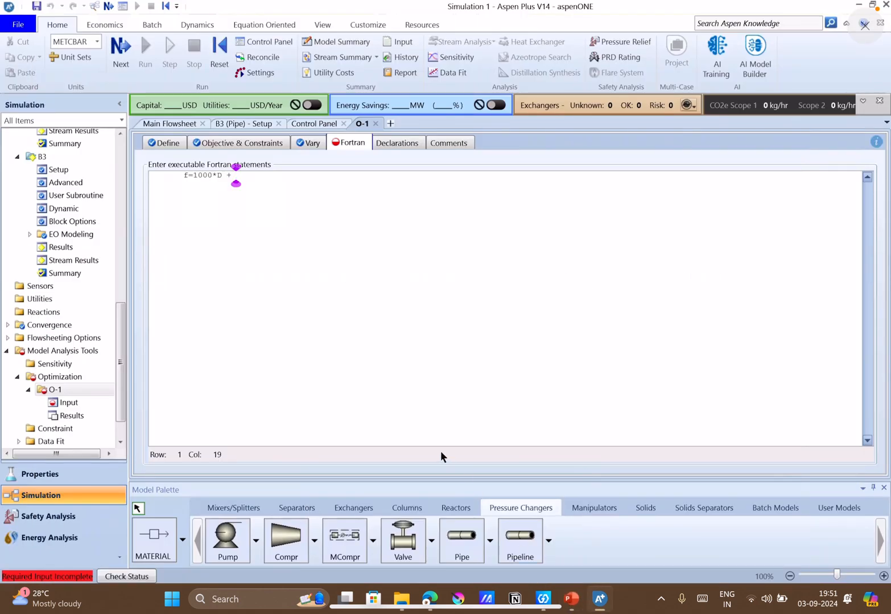
pyautogui.write('e17')
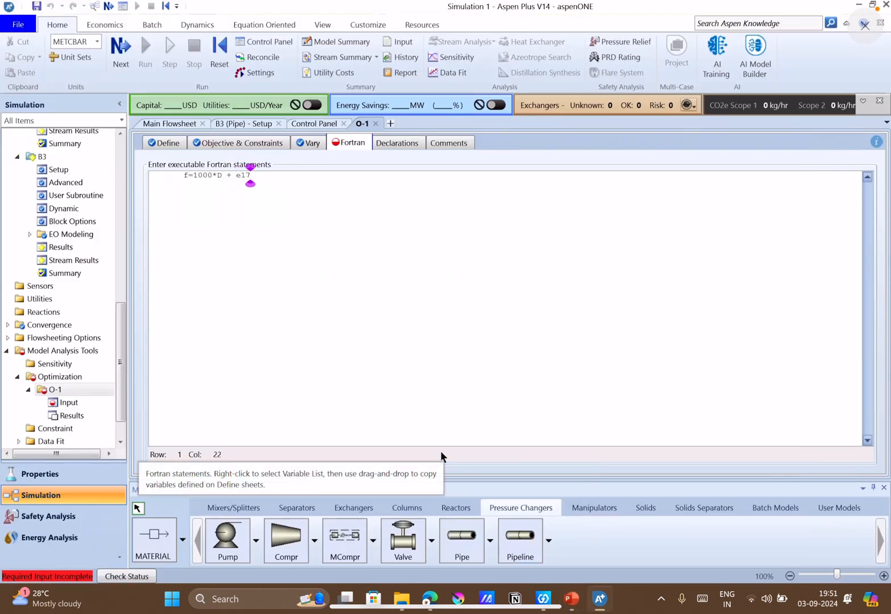
pyautogui.write('/D')
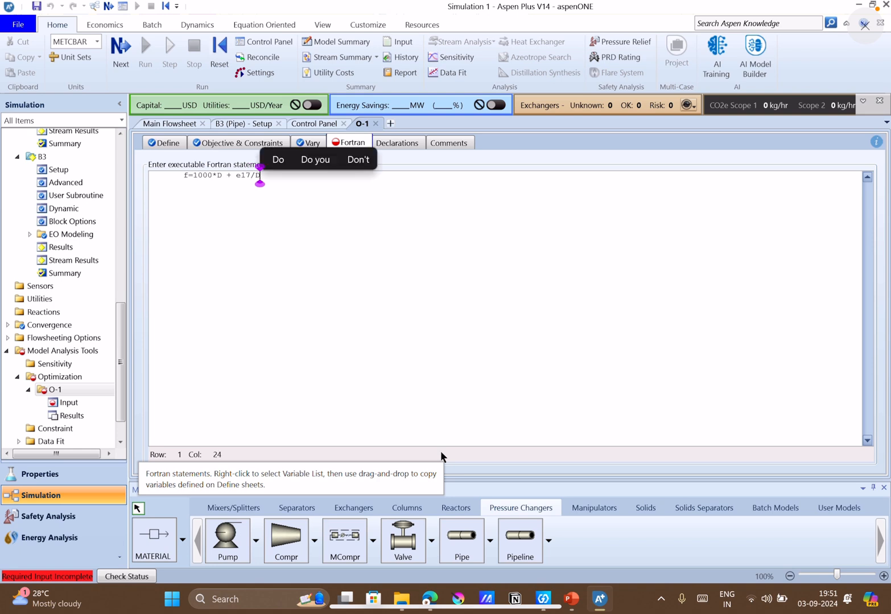
pyautogui.press('BackSpace')
pyautogui.write('D**5')
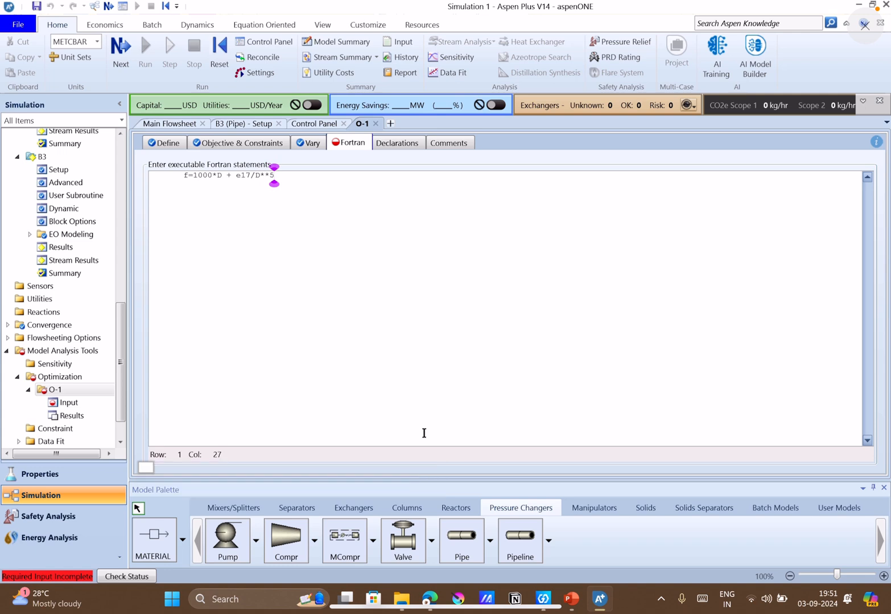
pyautogui.press('Tab')
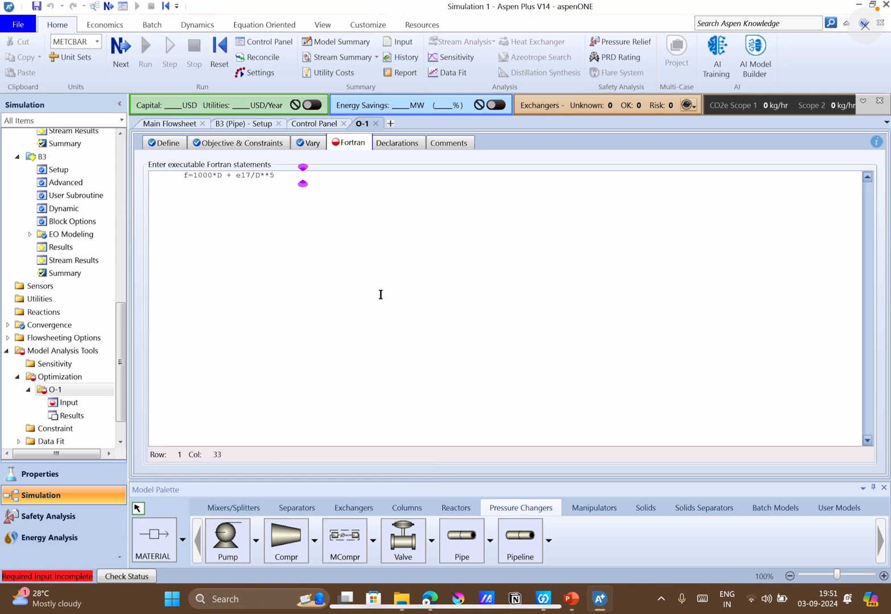
pyautogui.rightClick(313, 226)
pyautogui.click(314, 160)
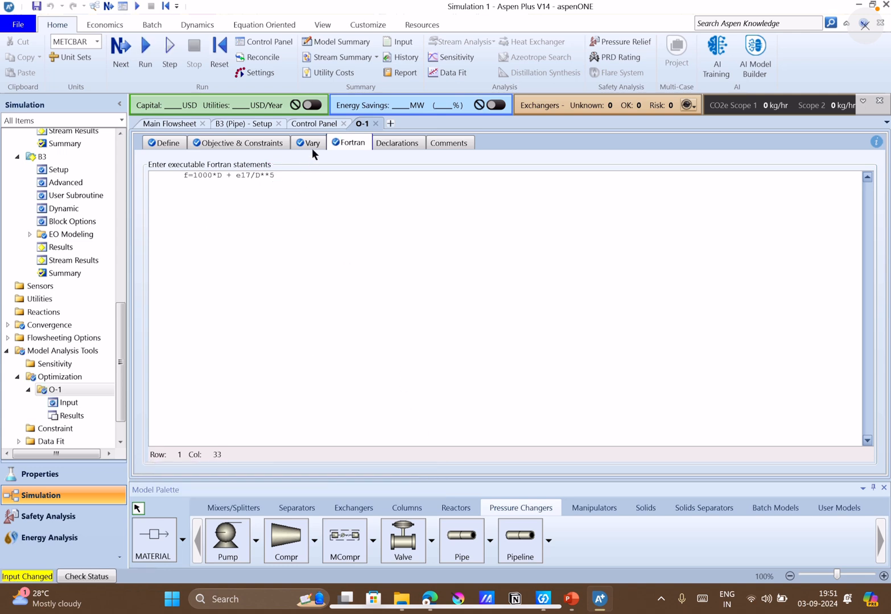
# Check O-1's varied and sampled variables, and insert IND from the defined variable list after the Fortran statement.
pyautogui.click(310, 145)
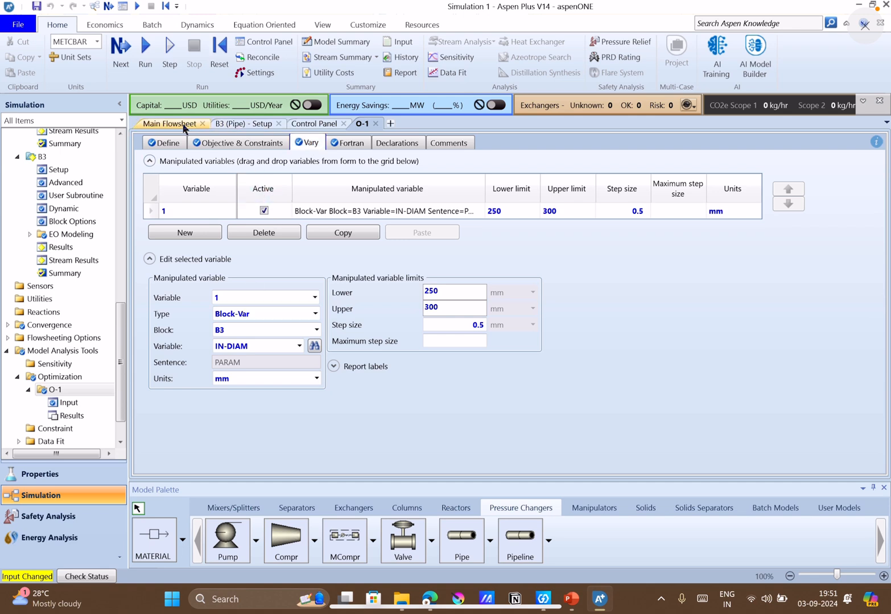
pyautogui.click(165, 143)
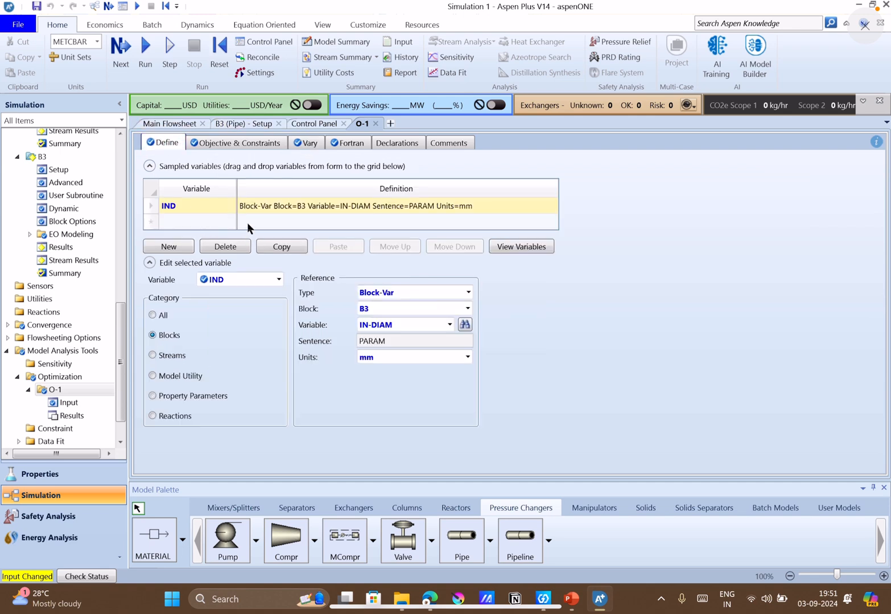
pyautogui.click(337, 147)
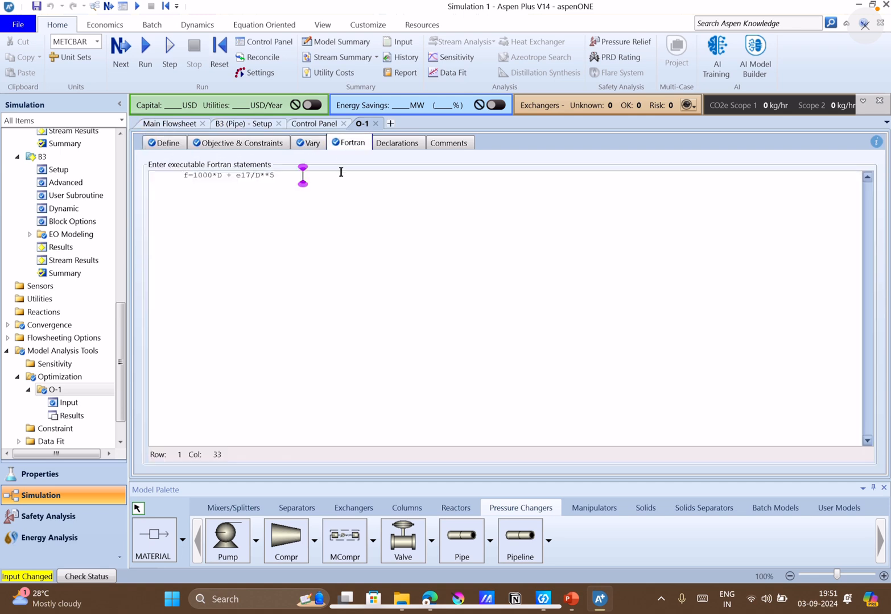
pyautogui.rightClick(340, 175)
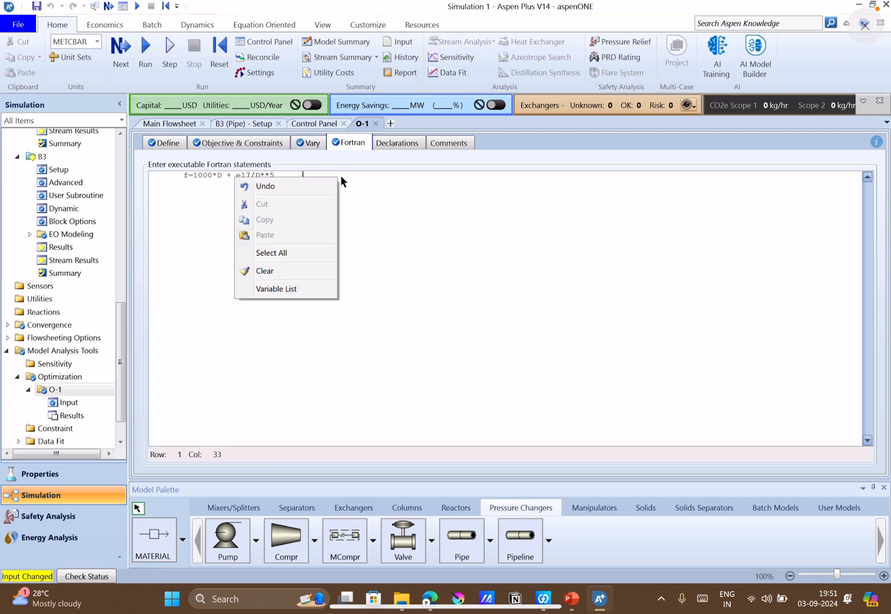
pyautogui.click(301, 290)
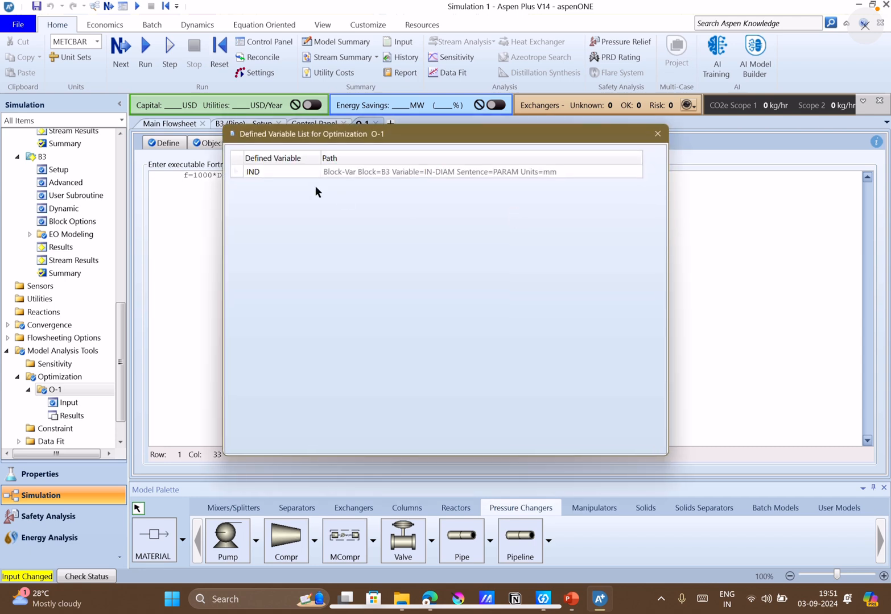
pyautogui.moveTo(526, 147); pyautogui.dragTo(682, 200)
pyautogui.moveTo(459, 223); pyautogui.dragTo(326, 182)
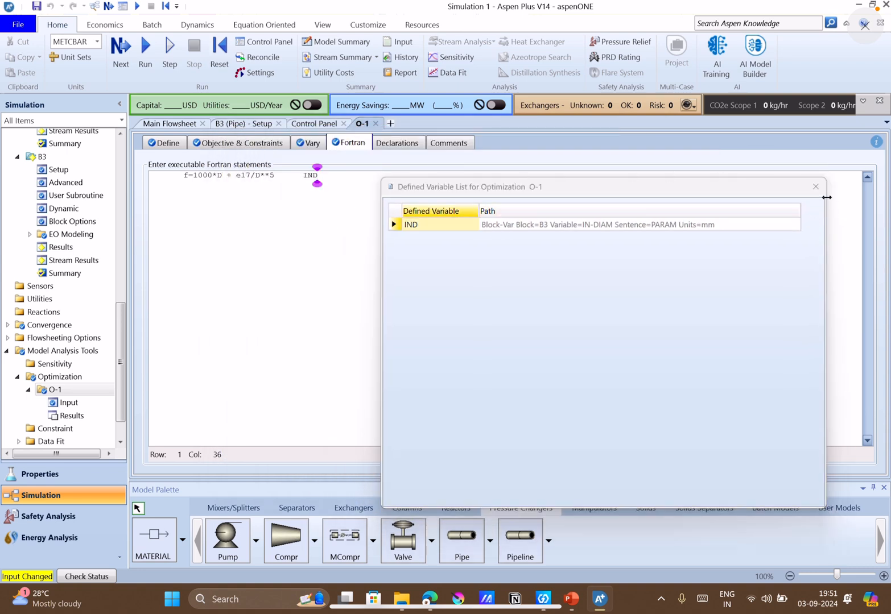
# Close the variable list and replace D with IND in the Fortran statement's second term, giving "e17/IND**5".
pyautogui.click(815, 186)
pyautogui.press('Left')
pyautogui.press('Left')
pyautogui.press('Left')
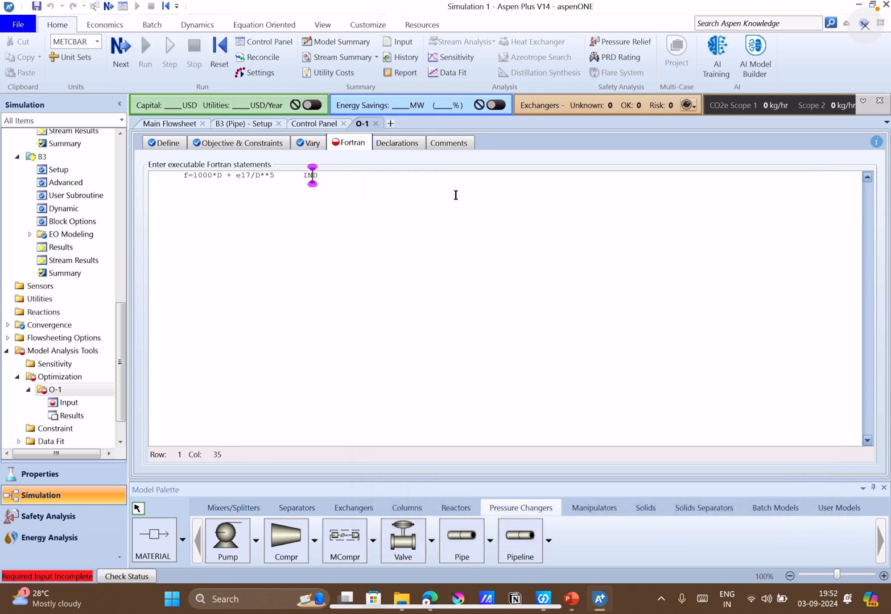
pyautogui.press('BackSpace')
pyautogui.press('BackSpace')
pyautogui.press('BackSpace')
pyautogui.press('BackSpace')
pyautogui.press('BackSpace')
pyautogui.press('BackSpace')
pyautogui.press('BackSpace')
pyautogui.press('BackSpace')
pyautogui.press('BackSpace')
pyautogui.press('BackSpace')
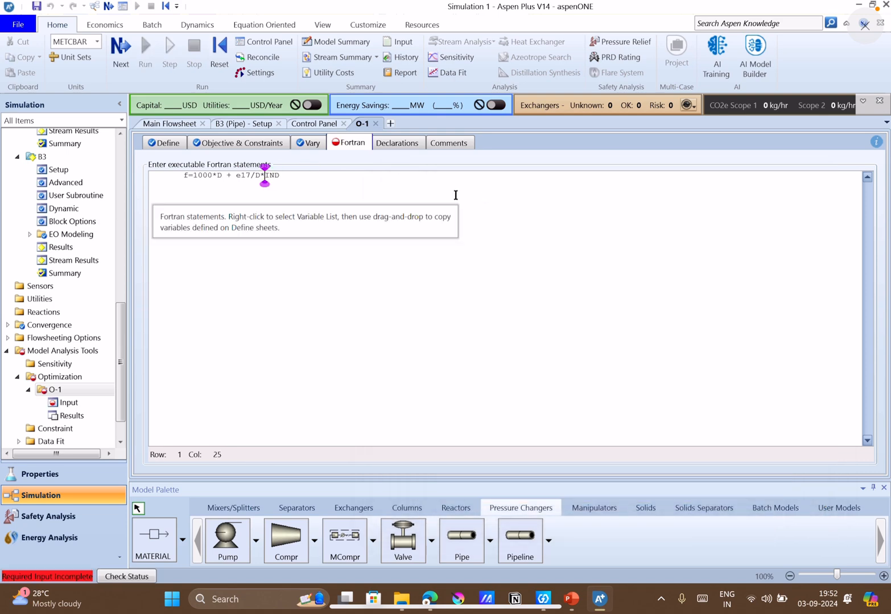
pyautogui.press('Right')
pyautogui.press('Right')
pyautogui.press('Right')
pyautogui.write('**5')
# Replace D with IND in the first term of the Fortran statement, giving "f=1000*IND + e17/IND**5".
pyautogui.click(217, 176)
pyautogui.write('IN')
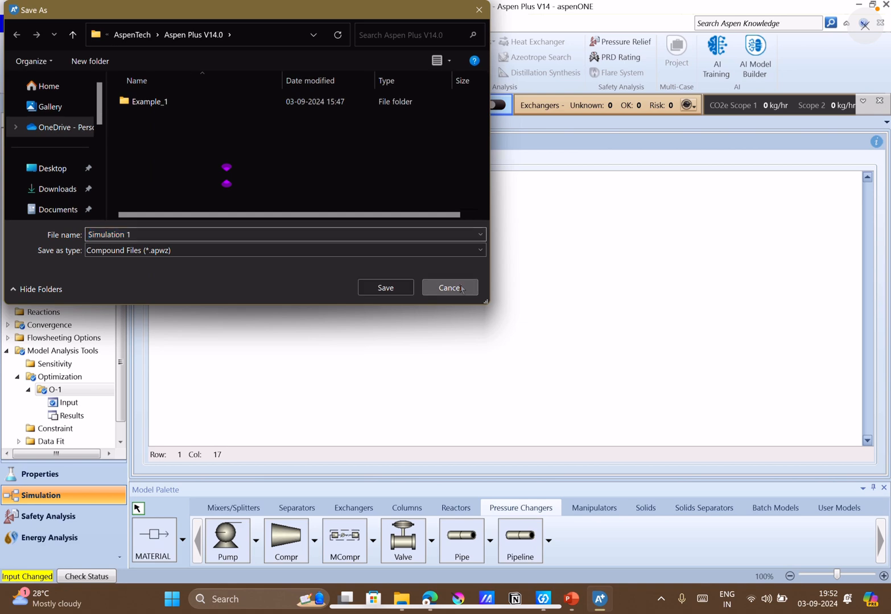
pyautogui.click(453, 286)
pyautogui.click(459, 284)
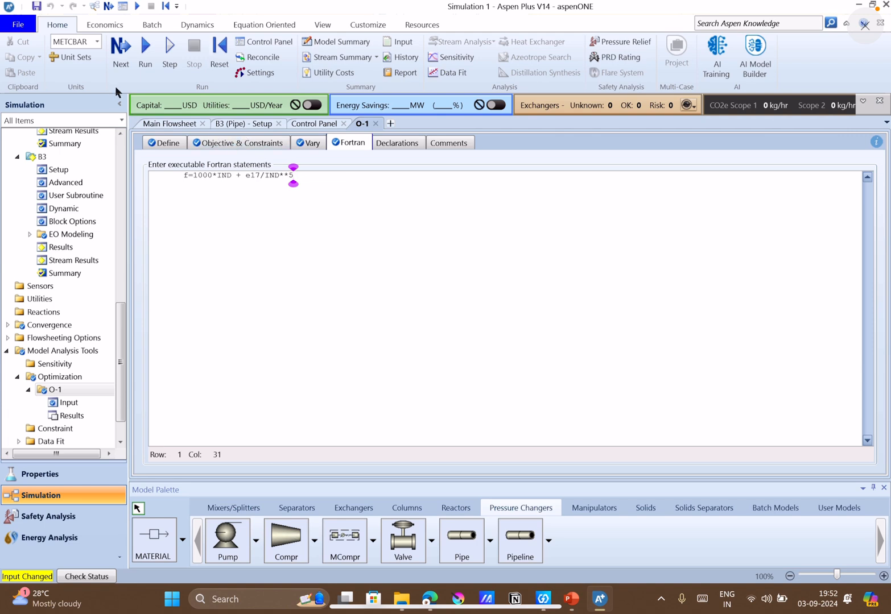
# Run the simulation with the completed input, and open the results summary of optimization O-1.
pyautogui.click(126, 65)
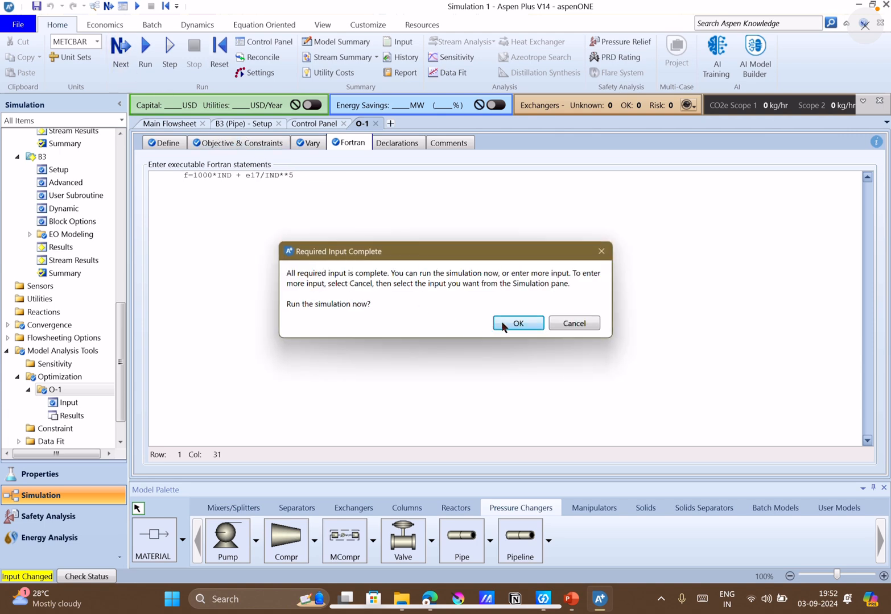
pyautogui.click(513, 323)
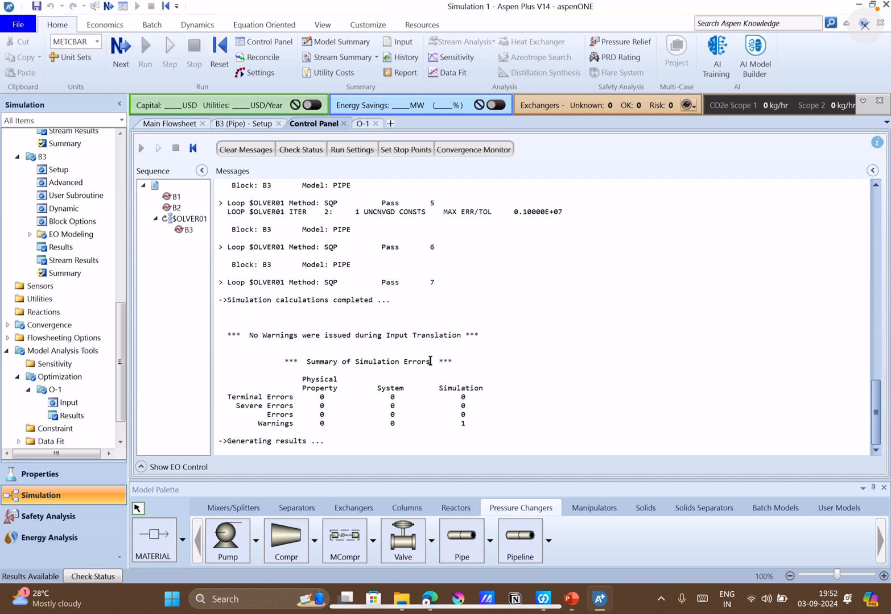
pyautogui.scroll(2, 309, 406)
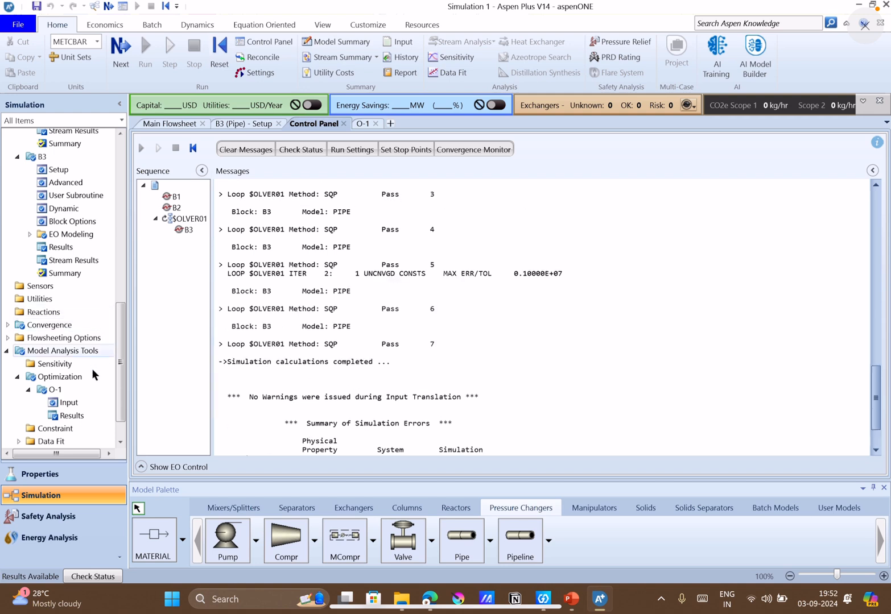
pyautogui.click(55, 418)
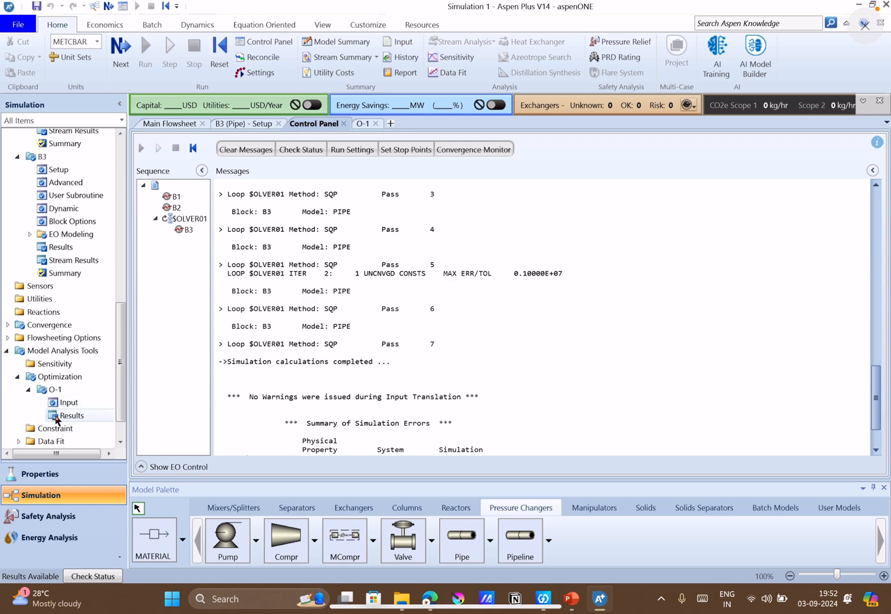
pyautogui.scroll(-1, 57, 421)
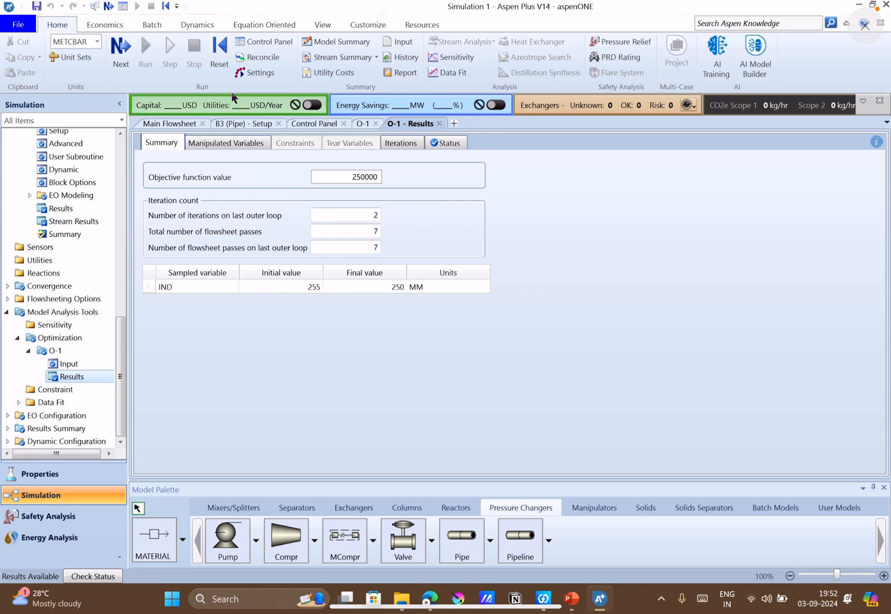
# Review O-1's manipulated variable results, iteration history and status messages.
pyautogui.click(217, 144)
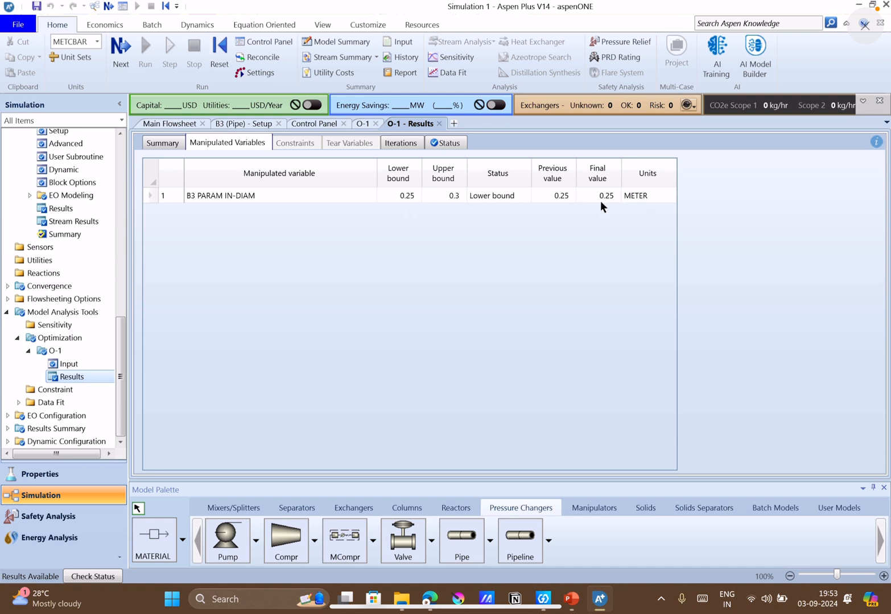
pyautogui.click(611, 183)
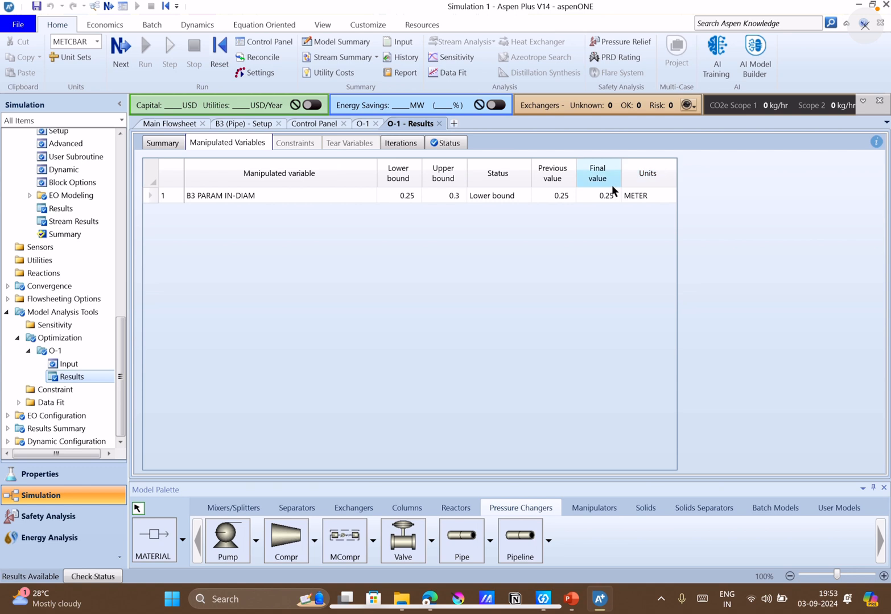
pyautogui.click(411, 146)
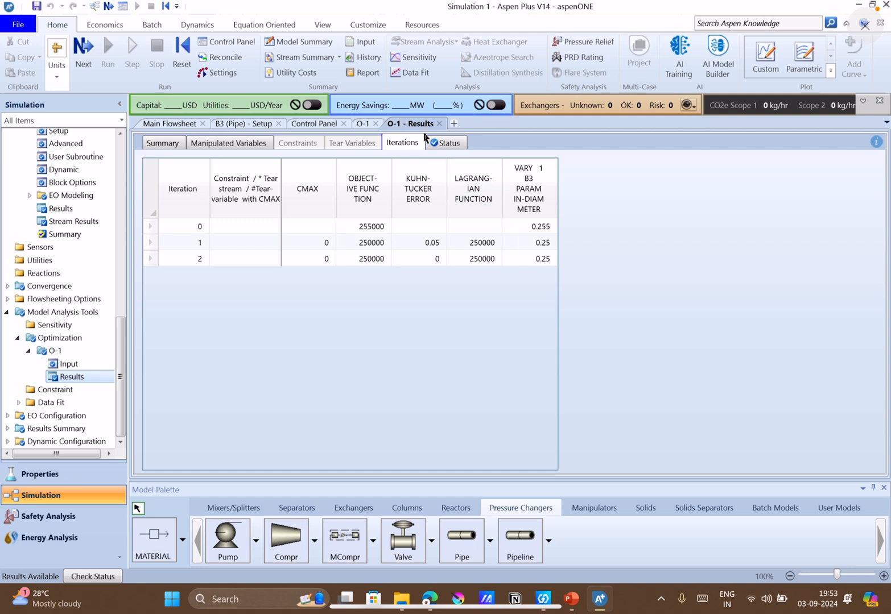
pyautogui.click(438, 144)
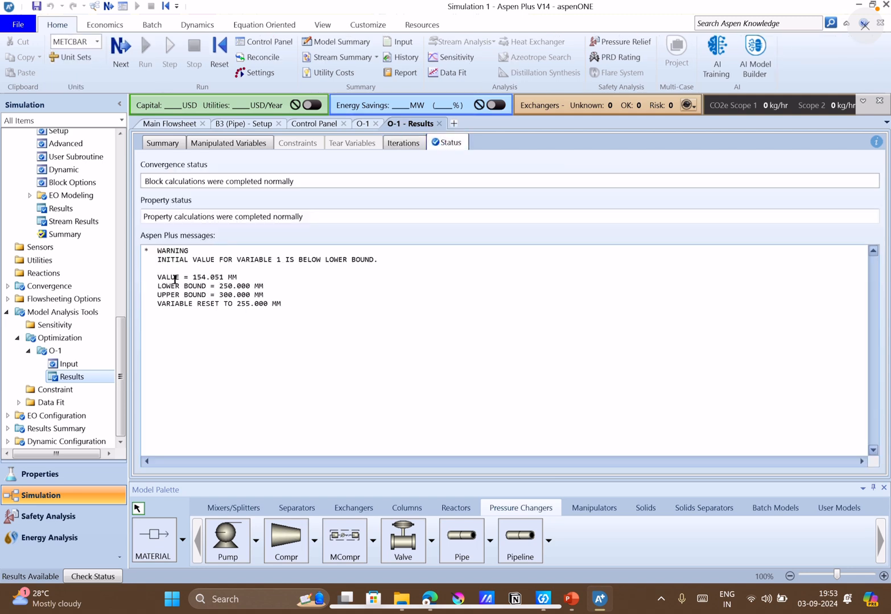
pyautogui.click(248, 277)
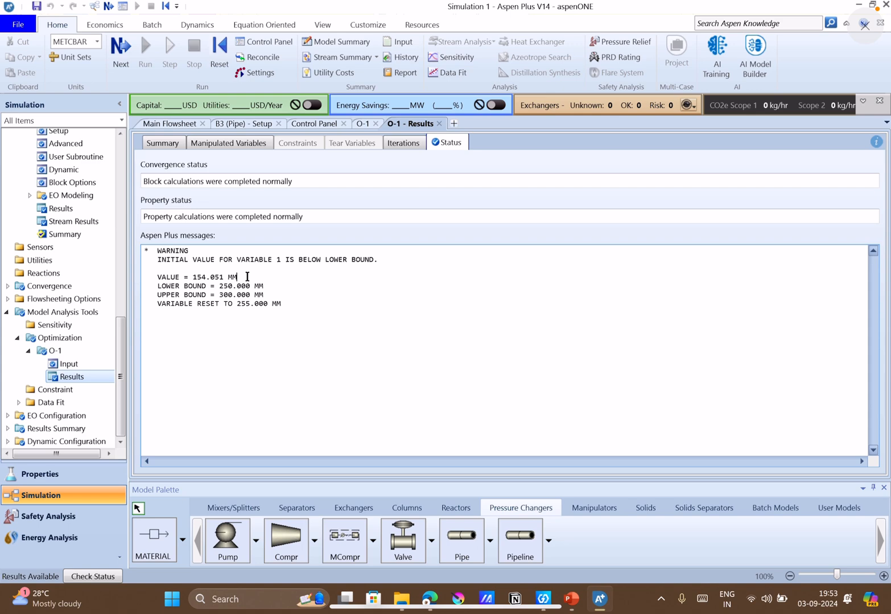
# Open pipe B3's setup and check the inner diameter and pipe schedule in its pipe parameters.
pyautogui.scroll(7, 87, 265)
pyautogui.scroll(4, 77, 294)
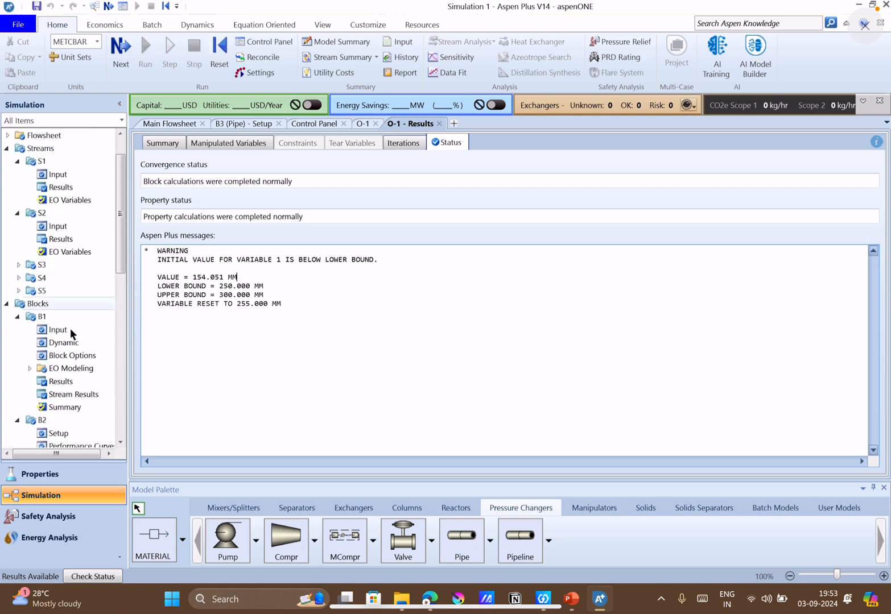
pyautogui.scroll(-5, 63, 353)
pyautogui.click(57, 347)
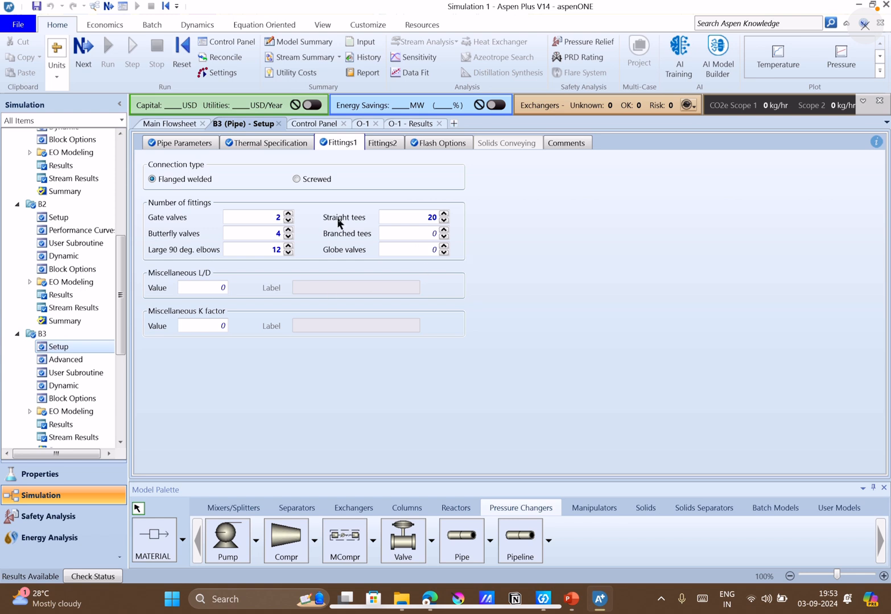
pyautogui.click(179, 143)
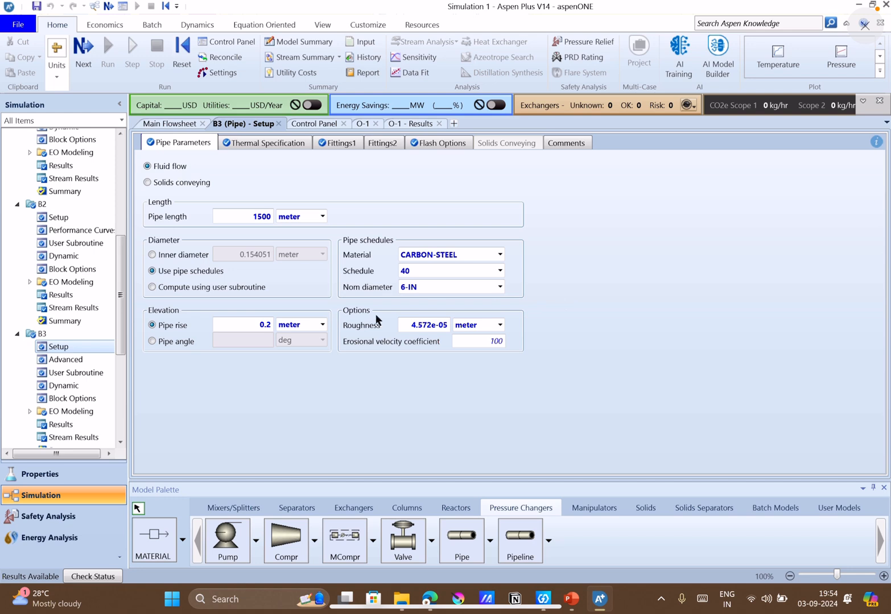
# Return to O-1's results summary and read the objective function value.
pyautogui.scroll(-5, 77, 384)
pyautogui.click(66, 377)
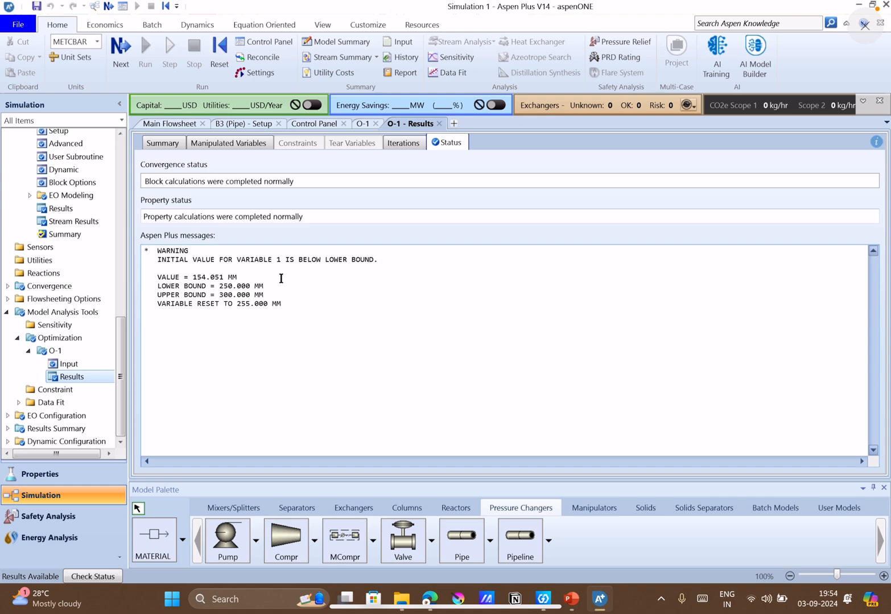
pyautogui.click(161, 144)
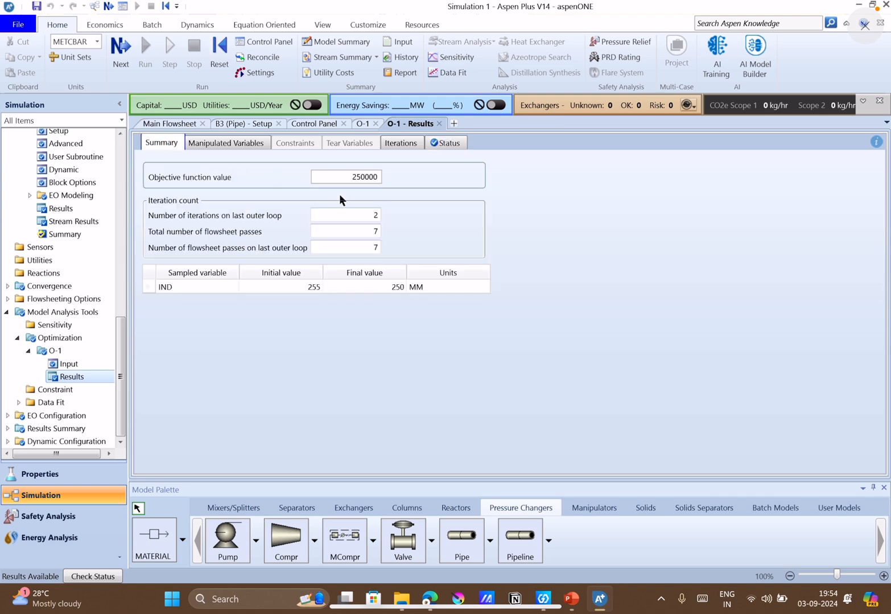
# Compare answers 4 and 5 on slide 7 in PowerPoint with IND's final value and the objective function value in Aspen Plus.
pyautogui.click(571, 599)
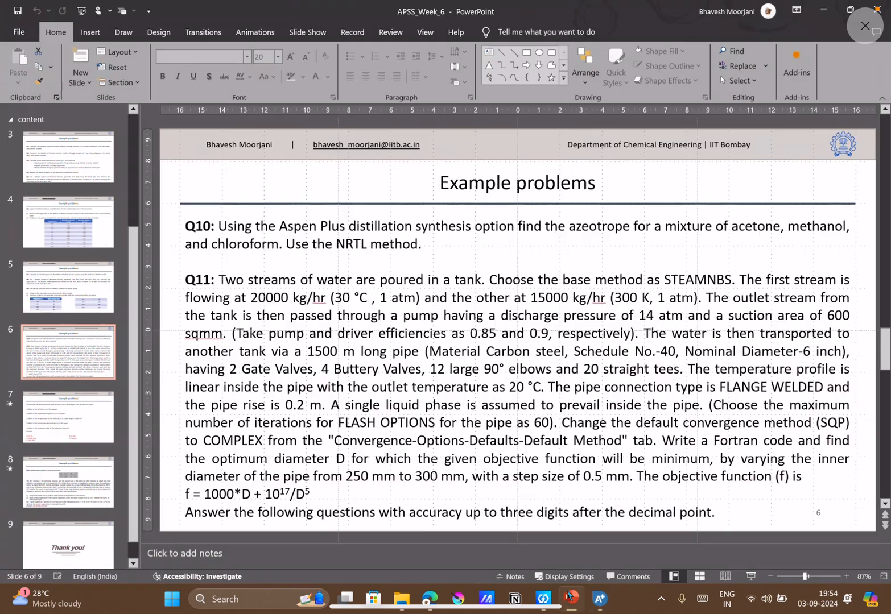
pyautogui.click(98, 426)
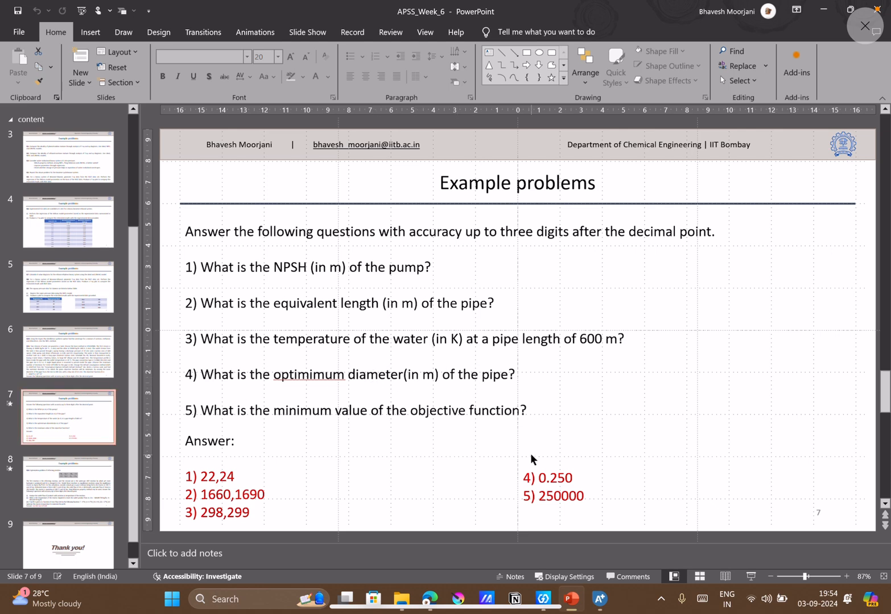
pyautogui.click(599, 599)
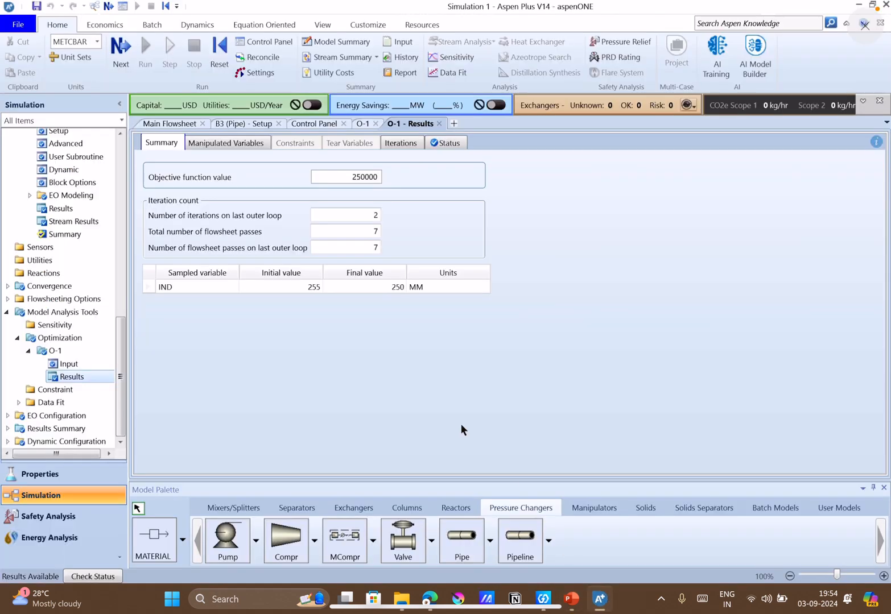
pyautogui.click(382, 285)
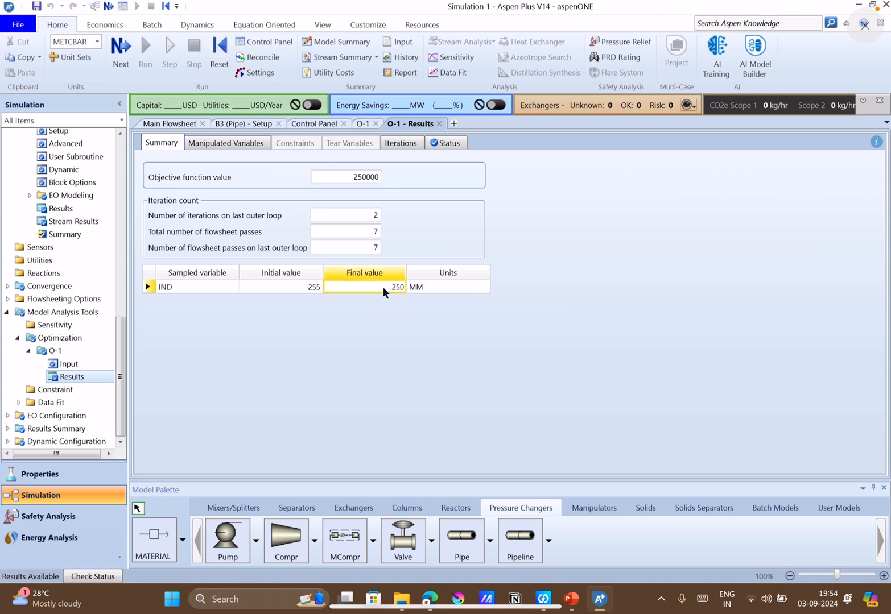
pyautogui.click(572, 600)
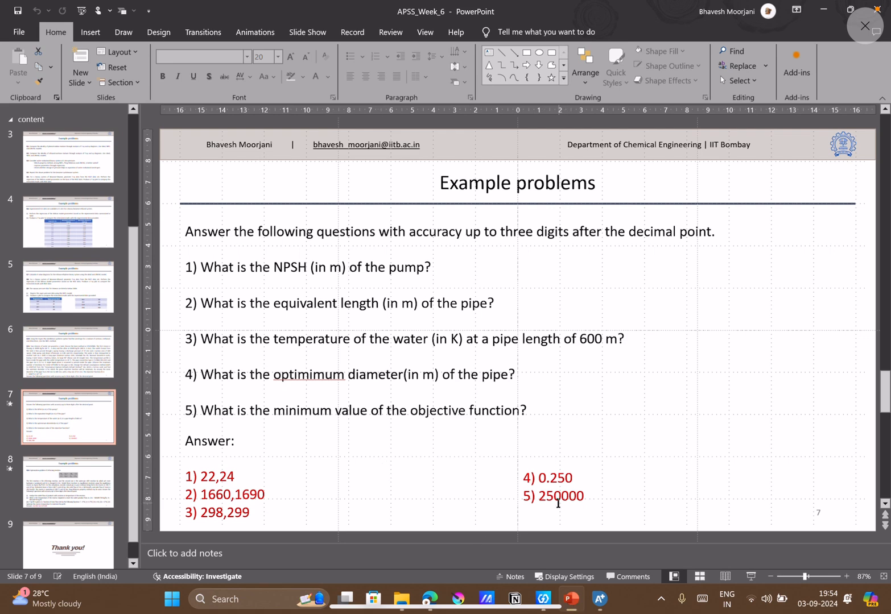
pyautogui.moveTo(572, 601)
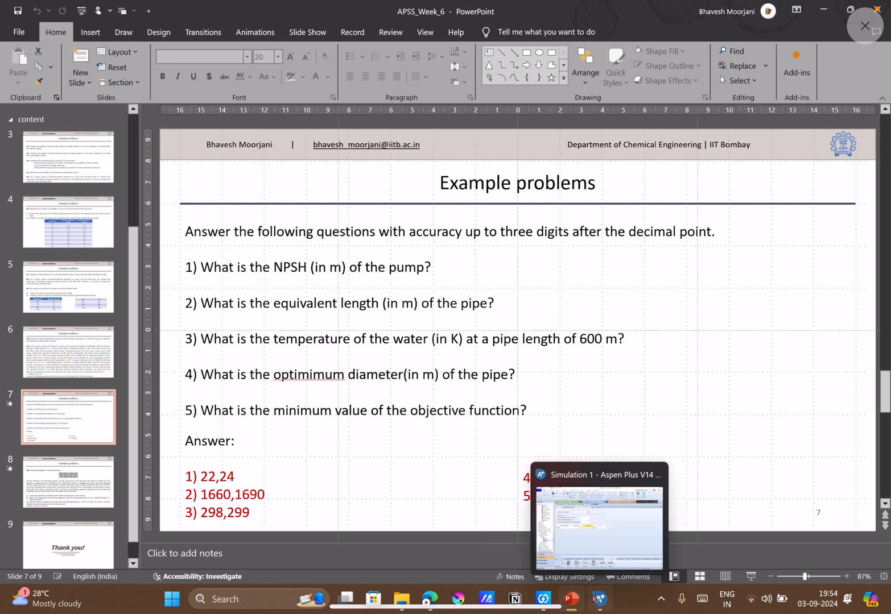
# Switch back to Aspen Plus and review O-1's input: the IND definition, the objective to minimize, and the Fortran statement.
pyautogui.click(595, 599)
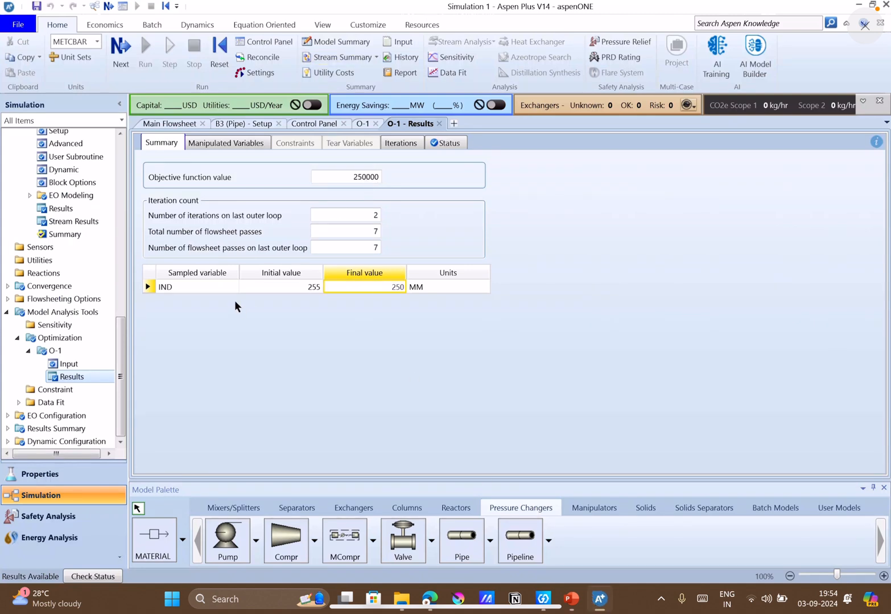
pyautogui.doubleClick(55, 351)
pyautogui.click(69, 364)
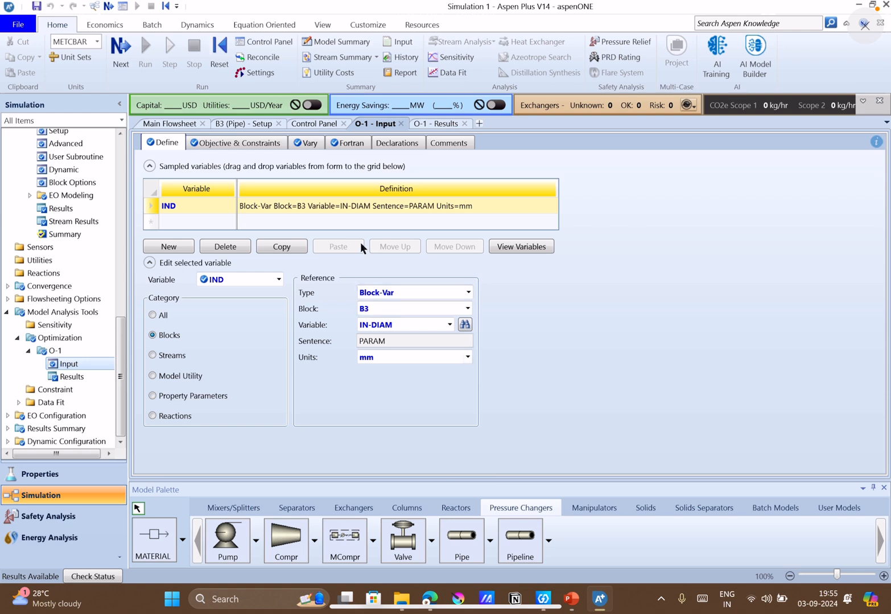
pyautogui.click(260, 146)
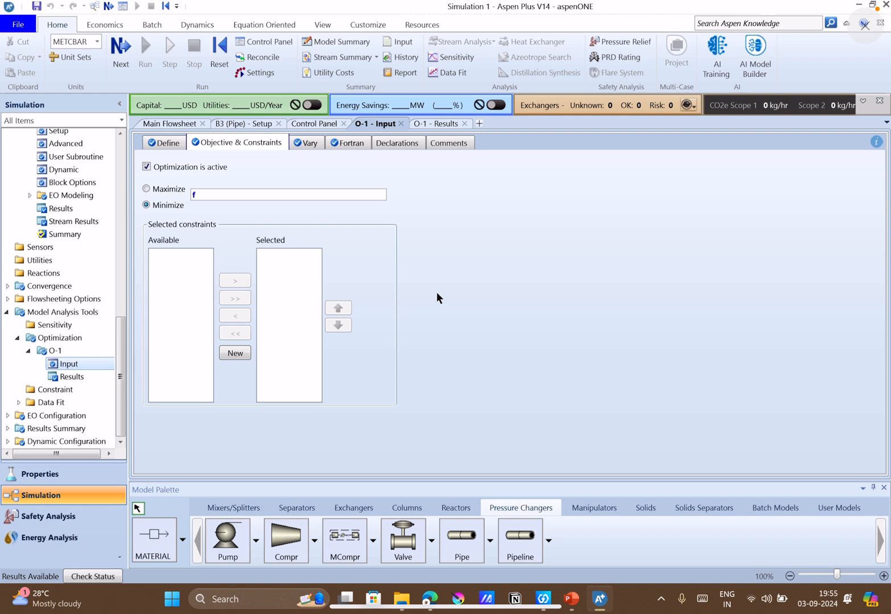
pyautogui.click(340, 145)
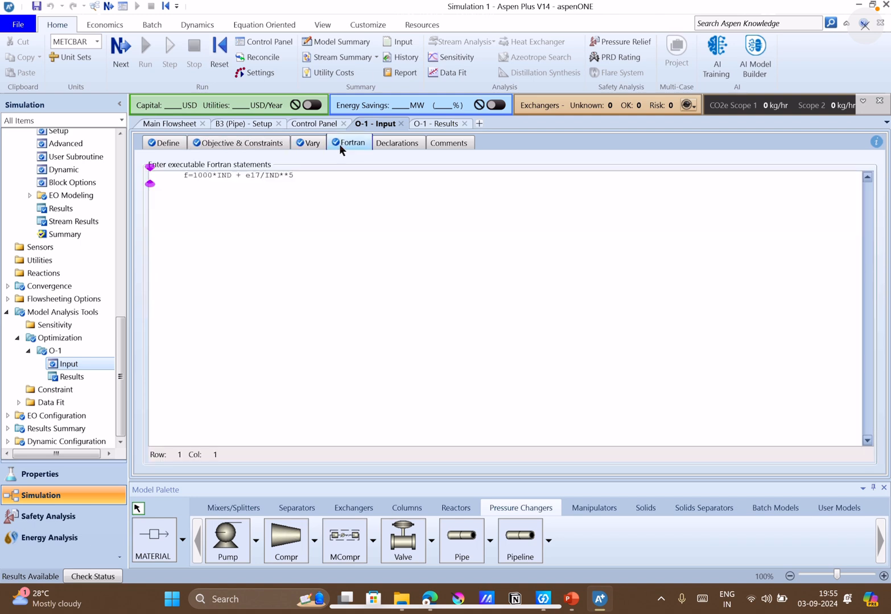
# Review O-1's objective and selected constraints alongside the manipulated variable's limits and step size.
pyautogui.click(240, 143)
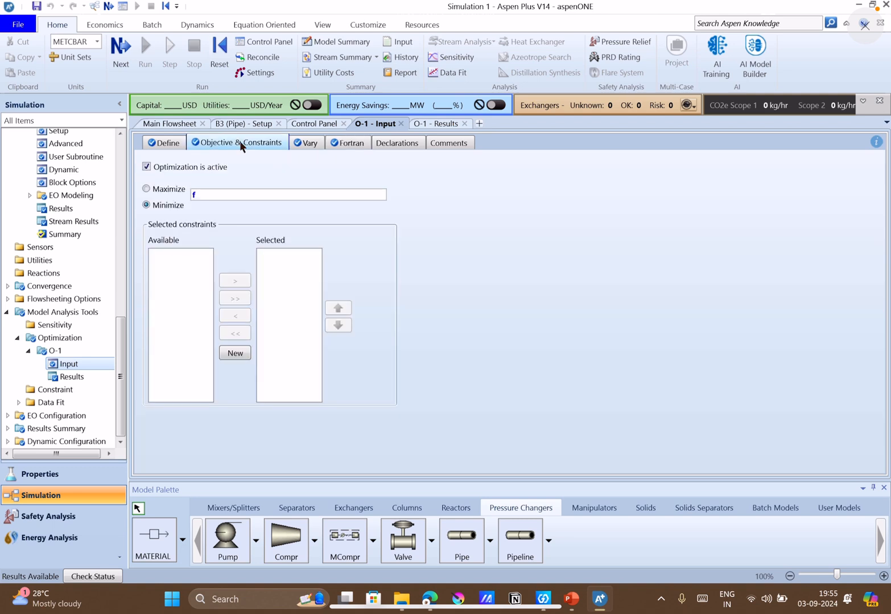
pyautogui.click(309, 144)
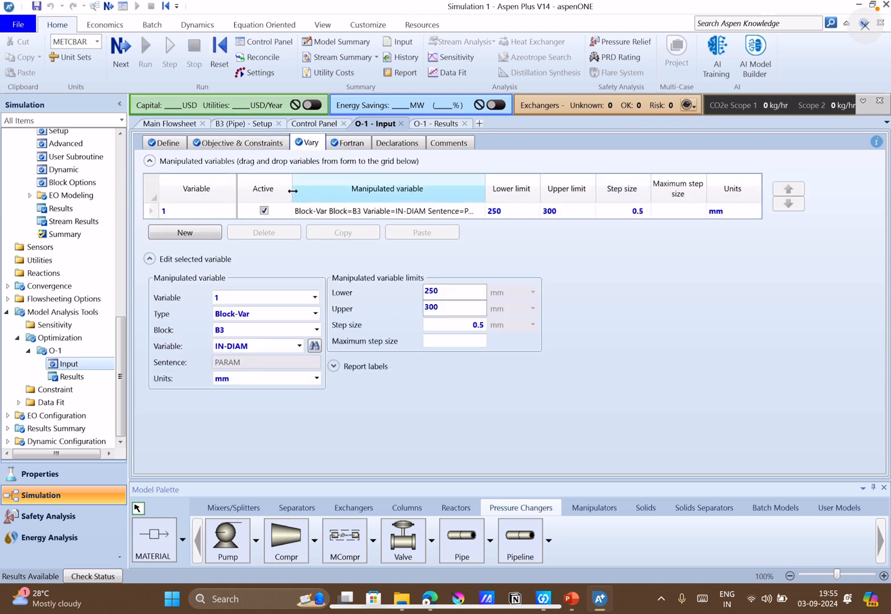
pyautogui.click(248, 142)
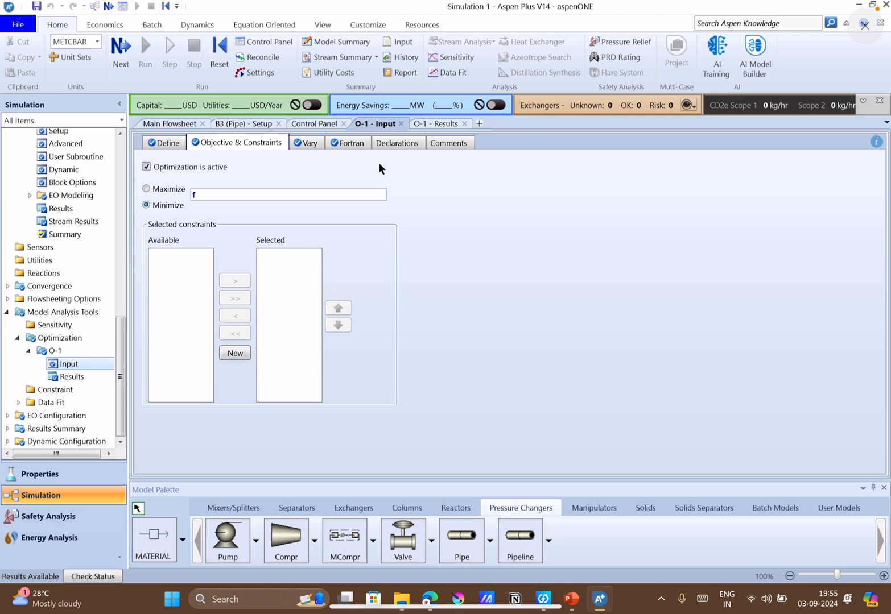
pyautogui.click(302, 144)
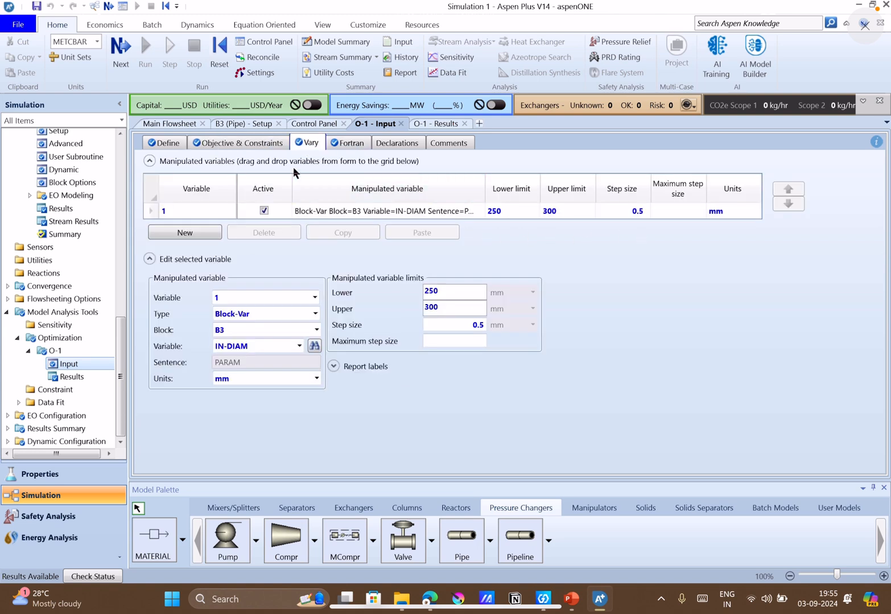
pyautogui.click(238, 143)
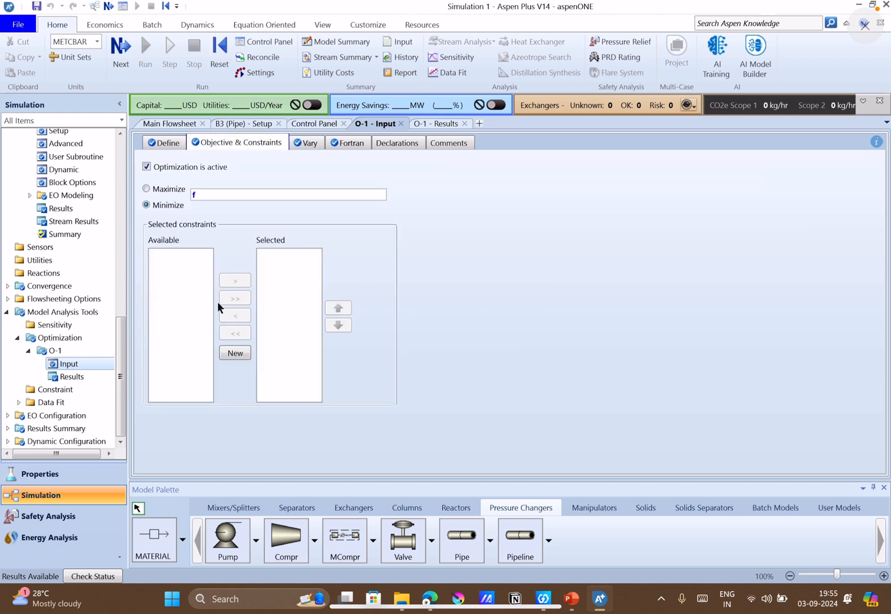
# Create a new constraint with the ID C-1 for optimization O-1.
pyautogui.click(232, 353)
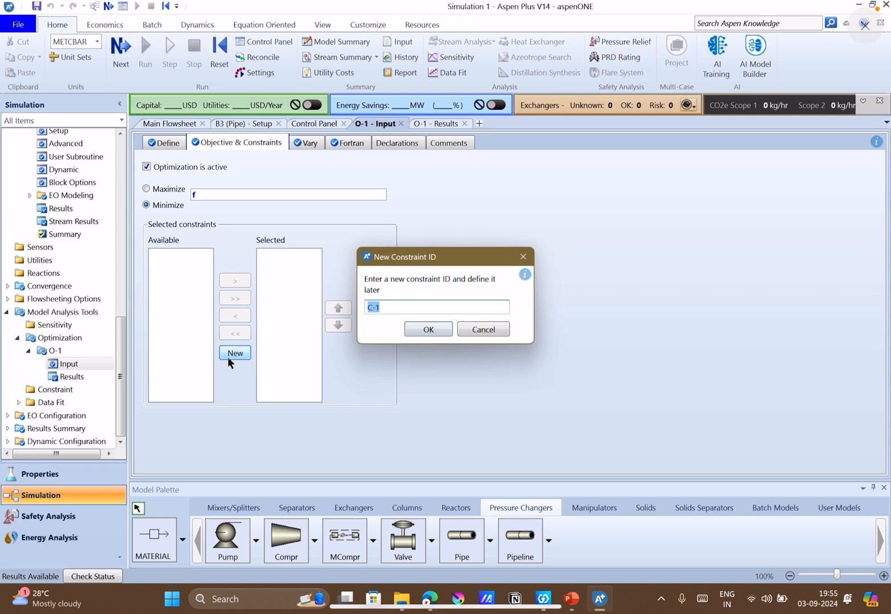
pyautogui.click(472, 330)
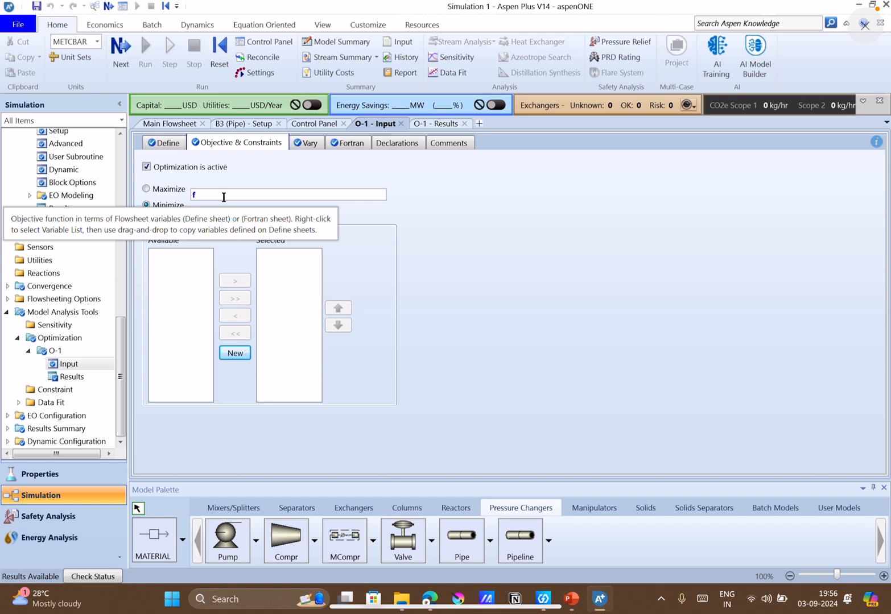
pyautogui.click(325, 191)
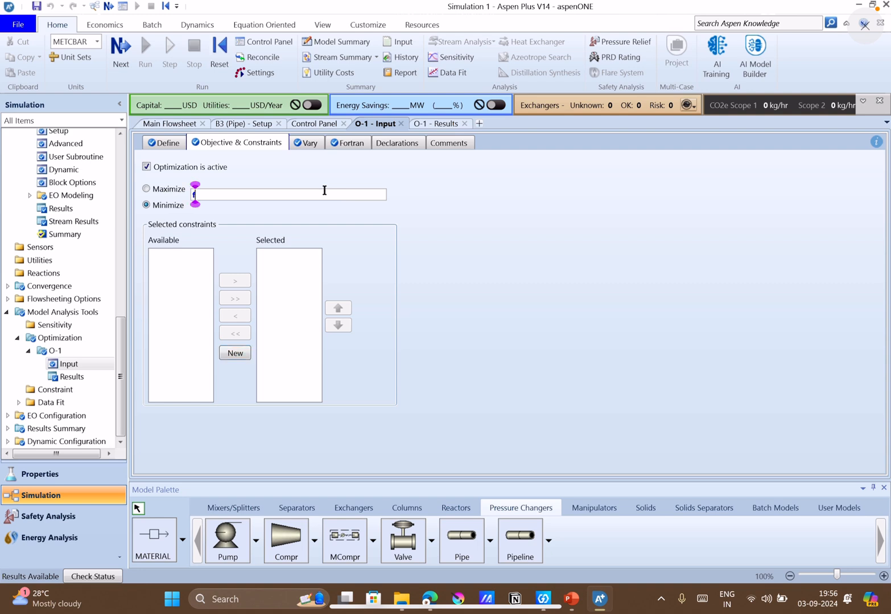
pyautogui.click(235, 354)
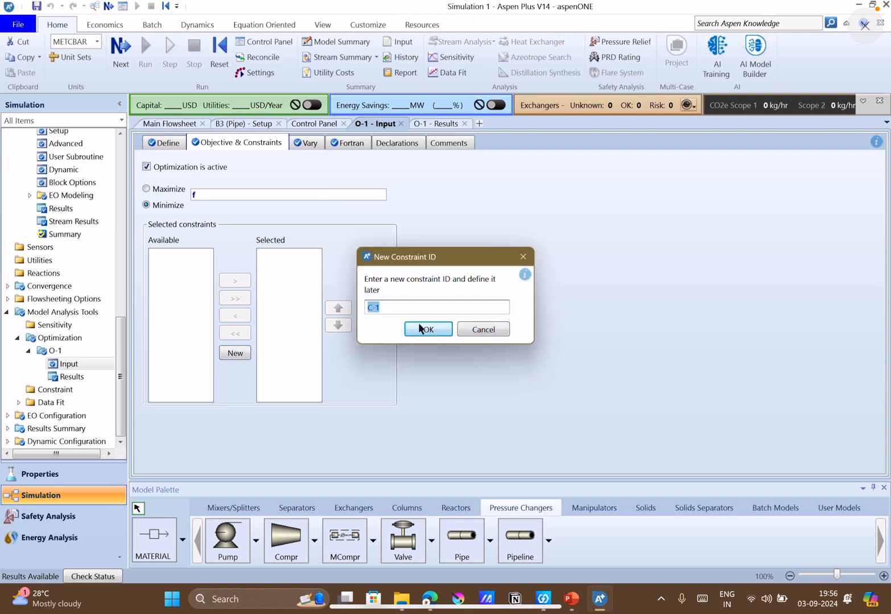
pyautogui.click(419, 328)
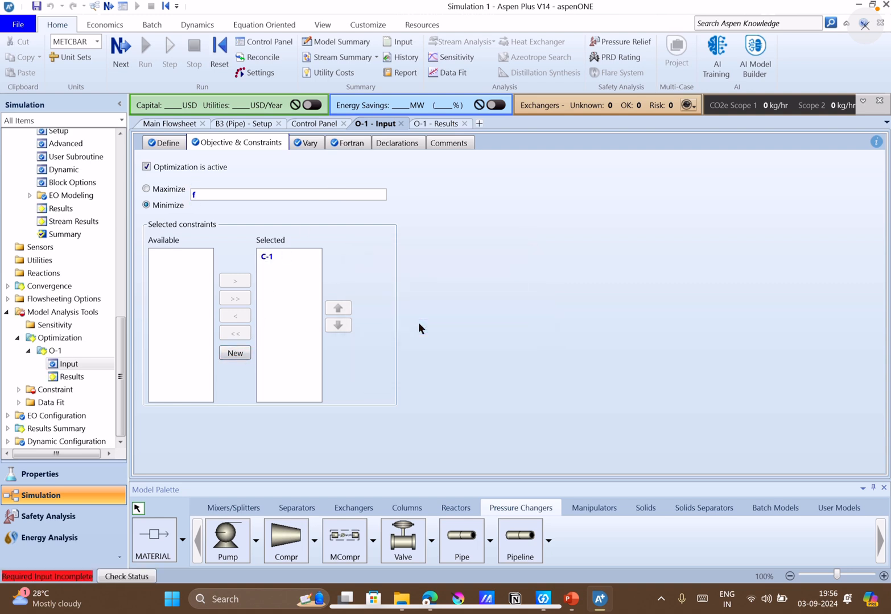
# Copy the IND variable definition from O-1's input into the sampled variables of constraint C-1.
pyautogui.click(49, 392)
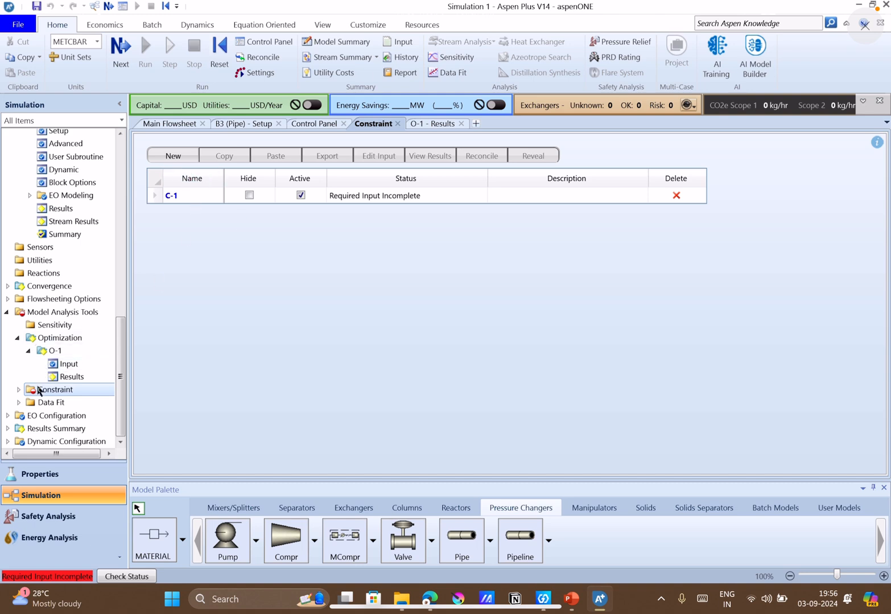
pyautogui.click(19, 390)
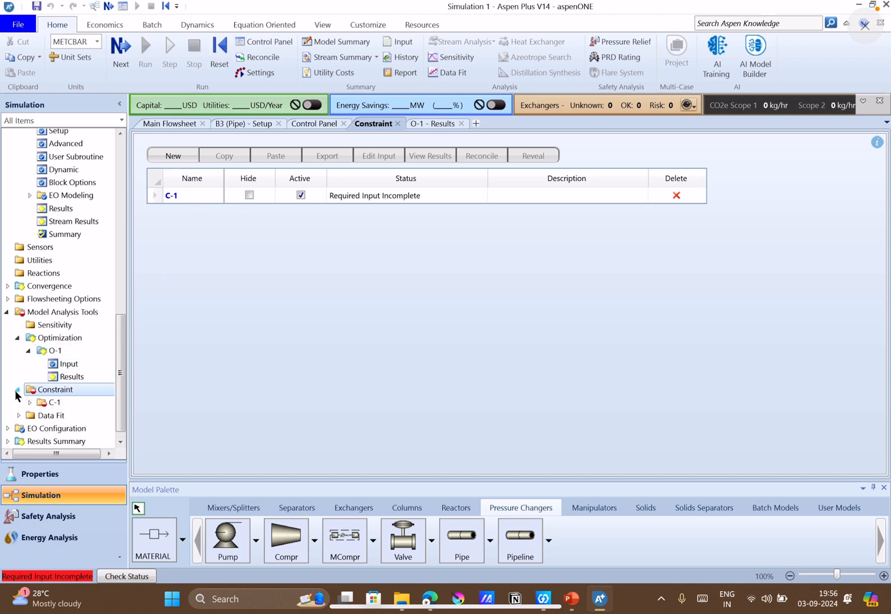
pyautogui.click(55, 403)
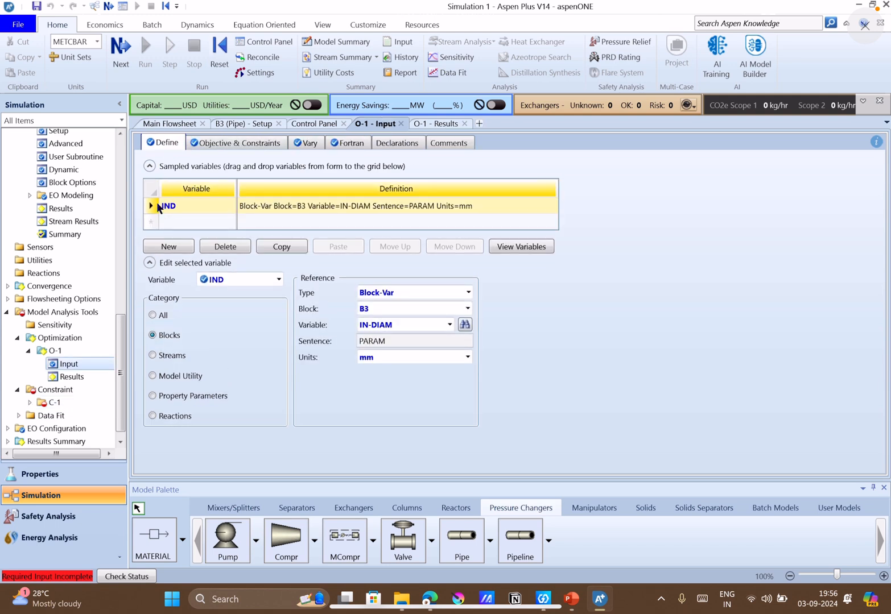
pyautogui.hotkey('ctrl', 'c')
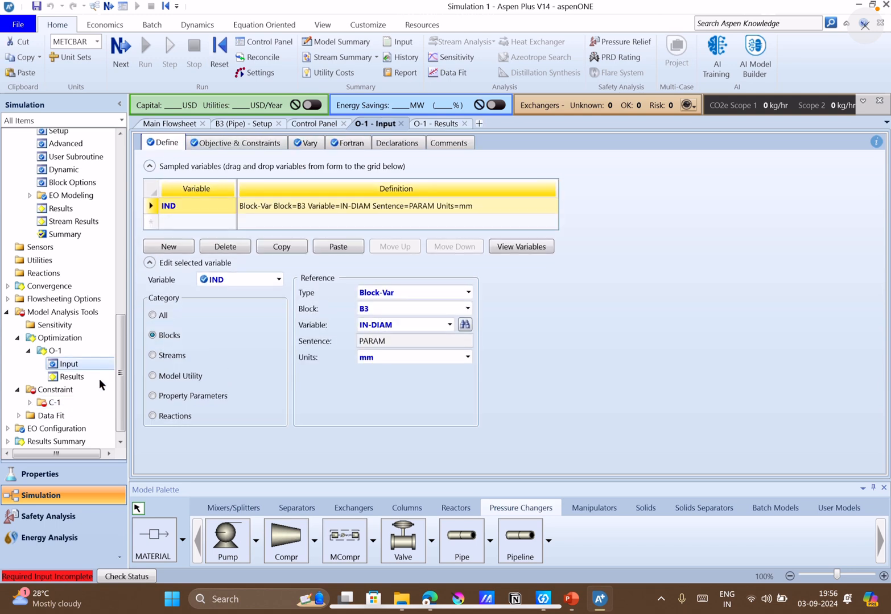
pyautogui.click(59, 404)
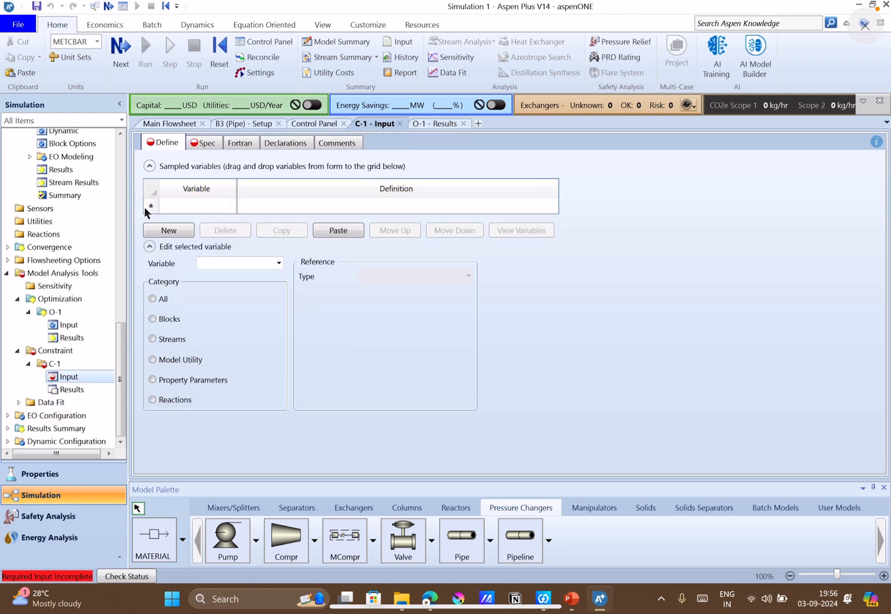
pyautogui.click(326, 230)
# Specify constraint C-1 as IND greater than or equal to 250 with a tolerance of e-3, and check its Fortran sheet.
pyautogui.click(209, 144)
pyautogui.click(301, 179)
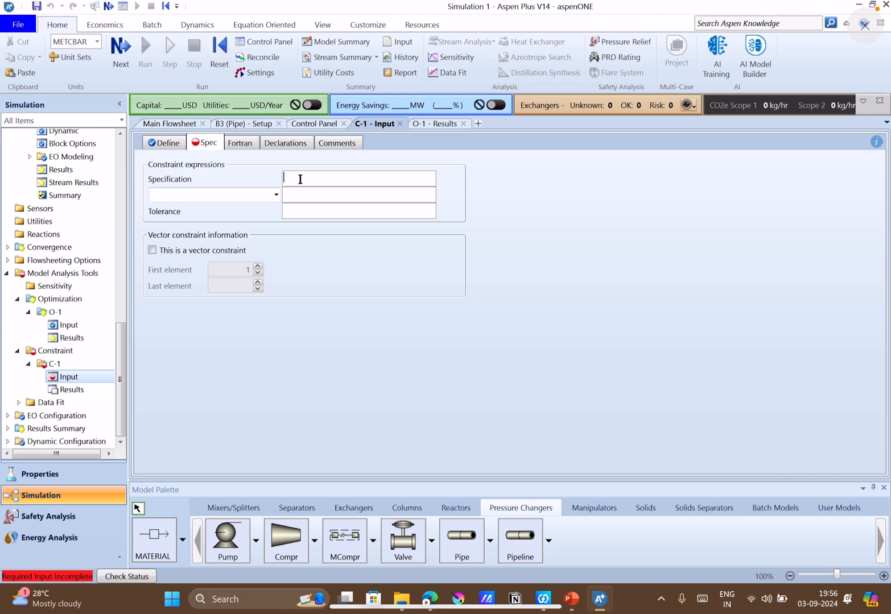
pyautogui.write('IND')
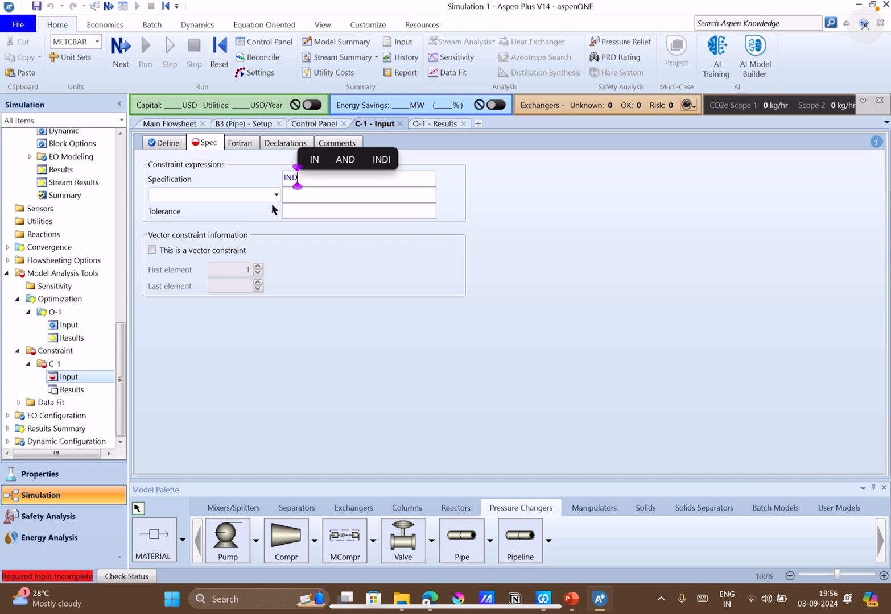
pyautogui.click(276, 195)
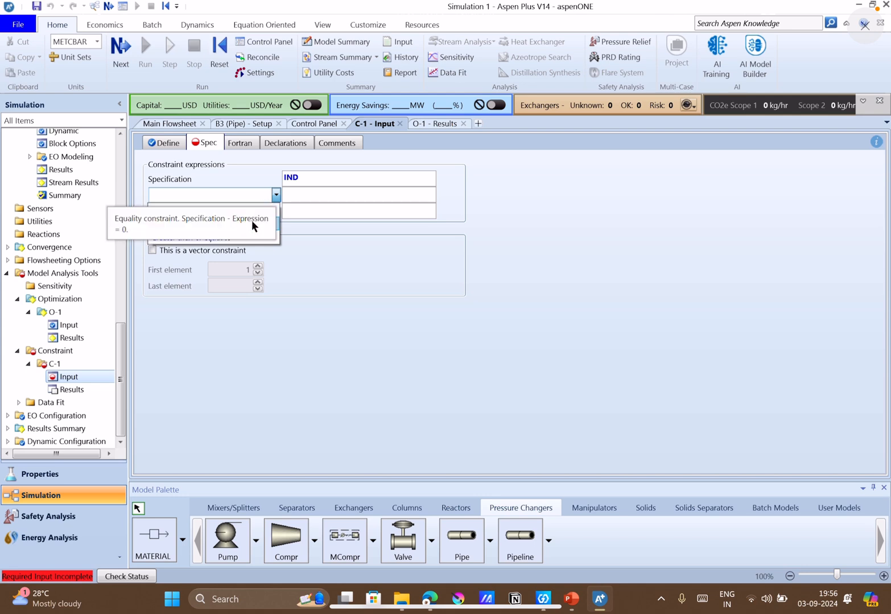
pyautogui.click(254, 235)
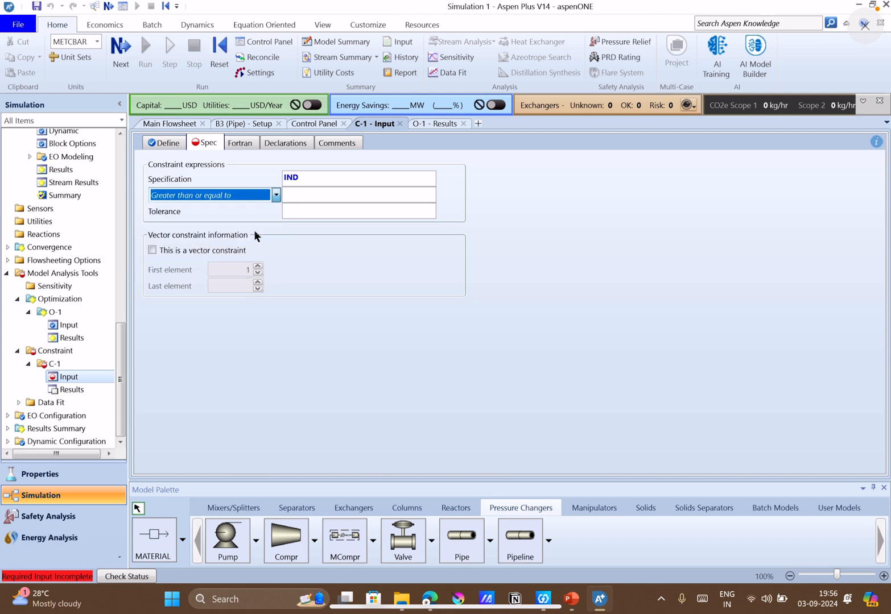
pyautogui.click(315, 197)
pyautogui.write('250')
pyautogui.click(365, 213)
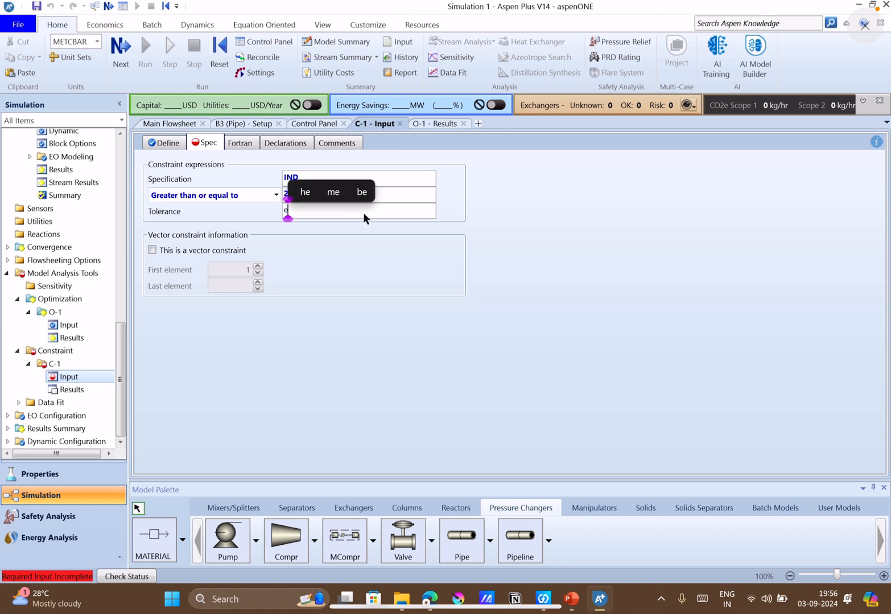
pyautogui.write('e-3')
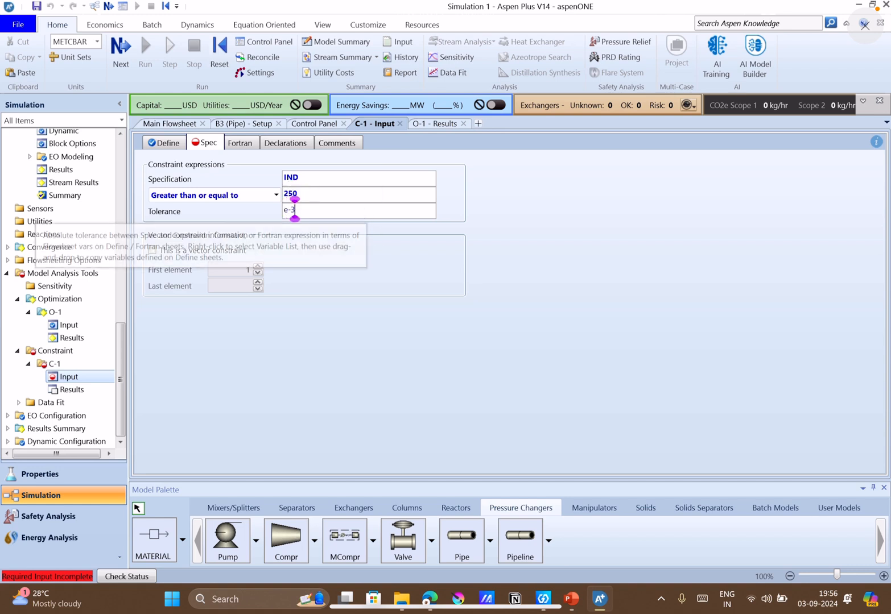
pyautogui.click(376, 305)
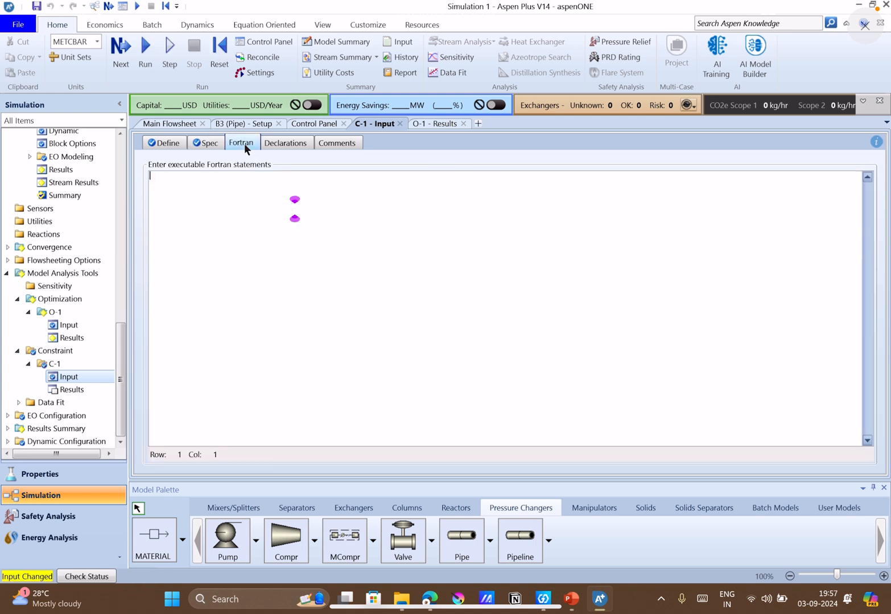
pyautogui.click(243, 144)
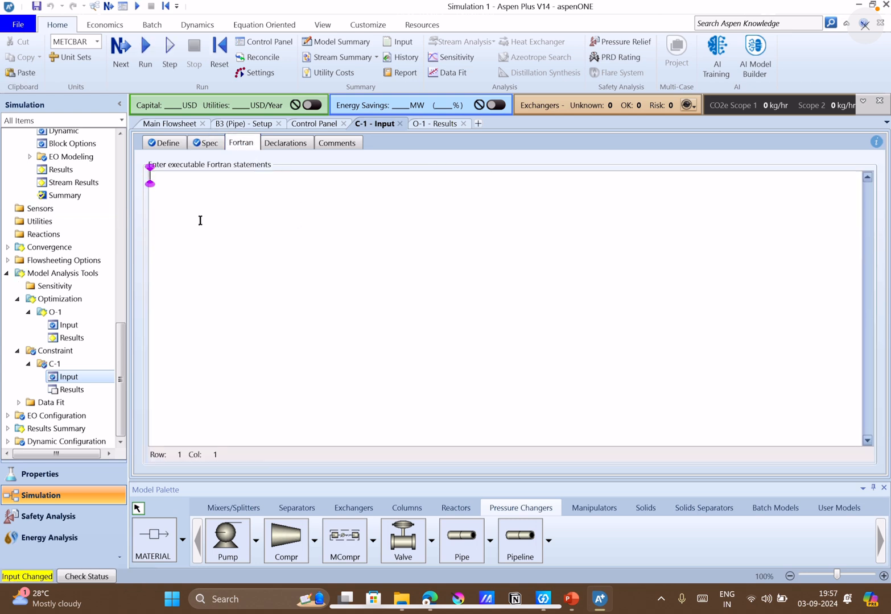
pyautogui.click(220, 147)
# Remove constraint C-1 from the selected constraints of optimization O-1.
pyautogui.click(68, 324)
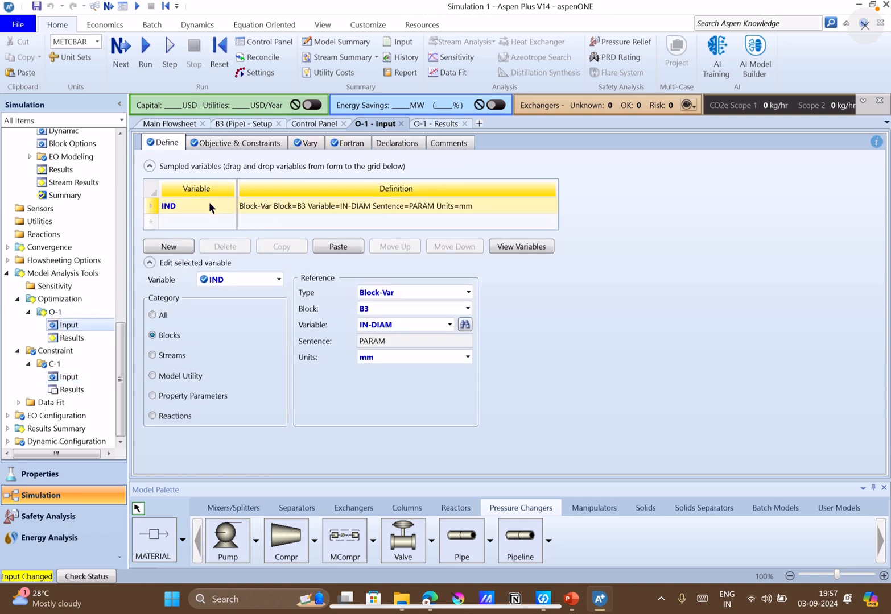
pyautogui.click(235, 145)
pyautogui.click(270, 257)
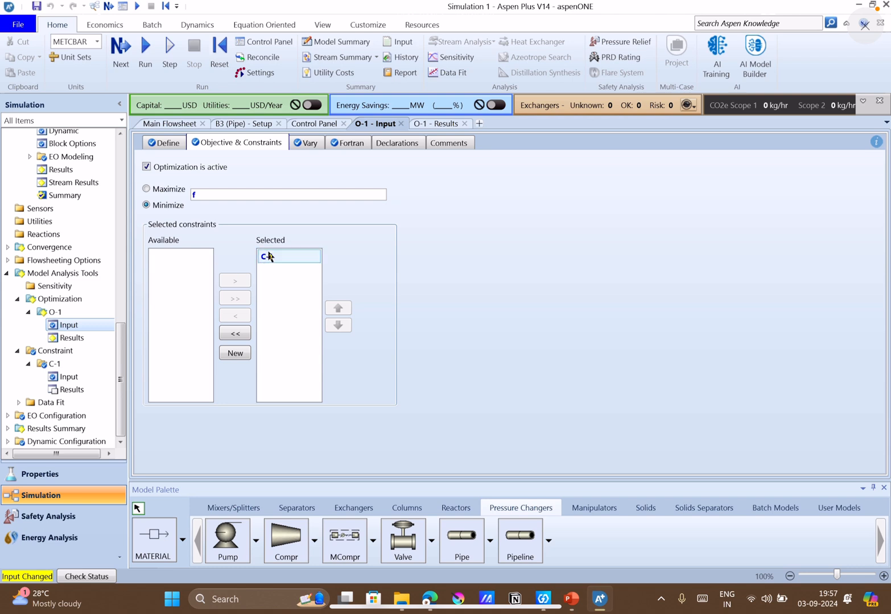
pyautogui.click(234, 317)
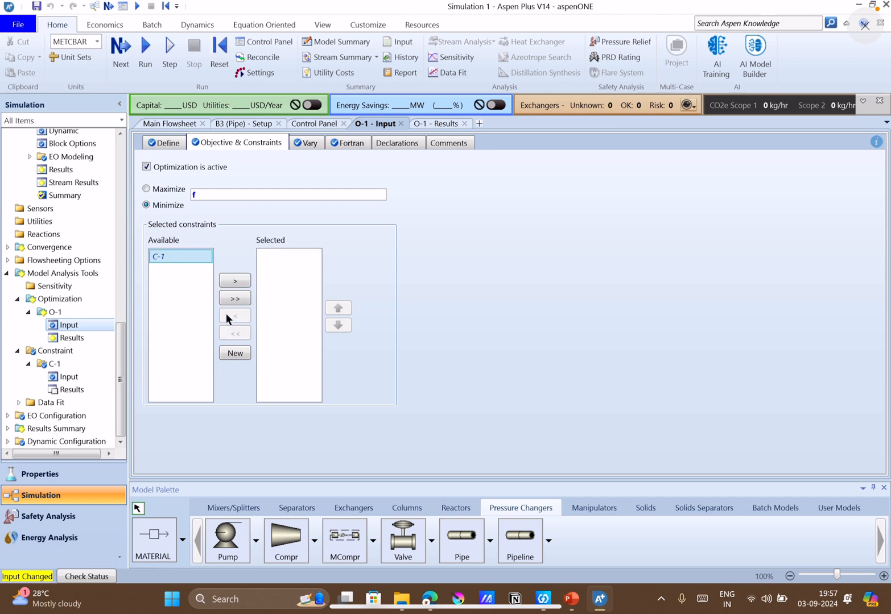
# Check C-1's variable definition, then consult the questions and answers on slide 7 in PowerPoint and return to Aspen Plus.
pyautogui.doubleClick(87, 372)
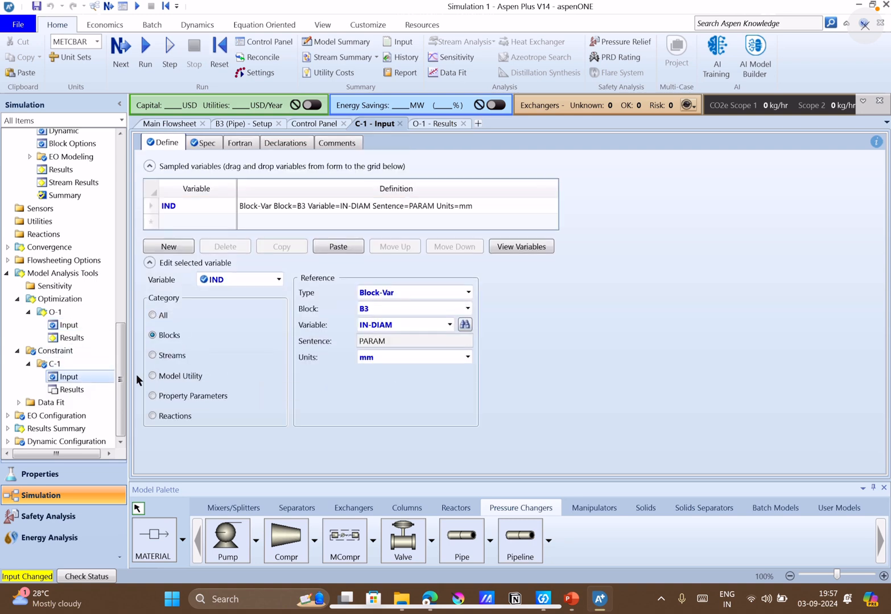
pyautogui.click(571, 599)
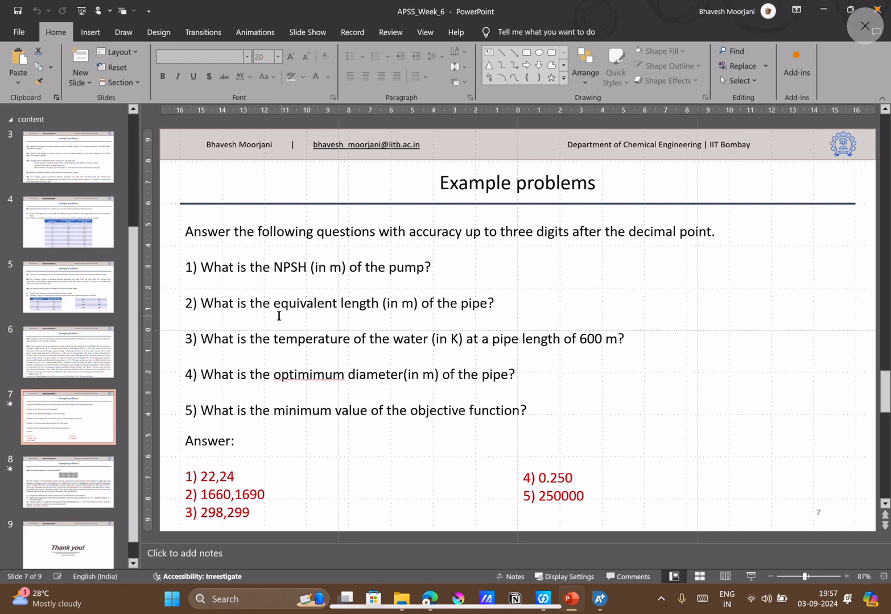
pyautogui.click(611, 597)
# Find pipe B3's results summary and read its equivalent length in meters.
pyautogui.scroll(15, 57, 285)
pyautogui.scroll(-12, 58, 298)
pyautogui.scroll(10, 57, 299)
pyautogui.scroll(-1, 57, 299)
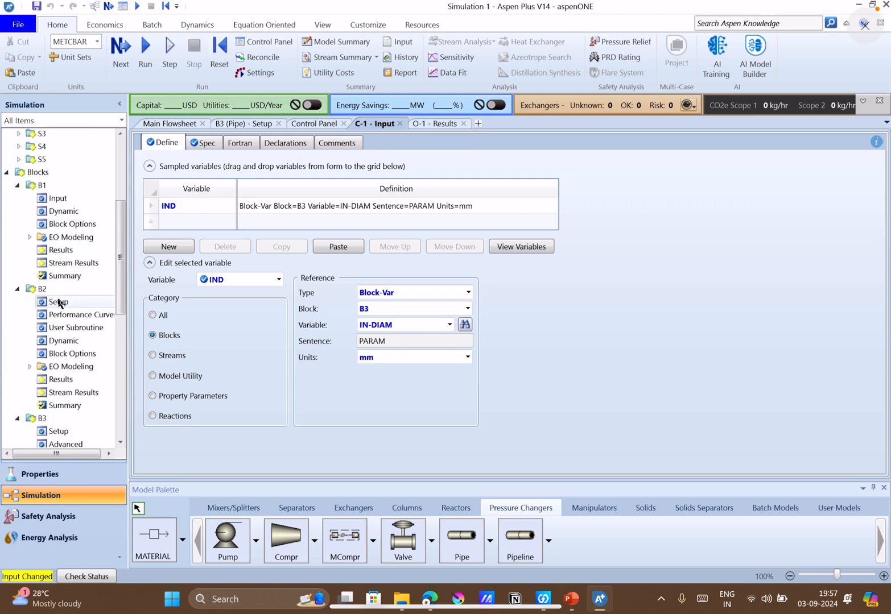
pyautogui.scroll(-8, 69, 425)
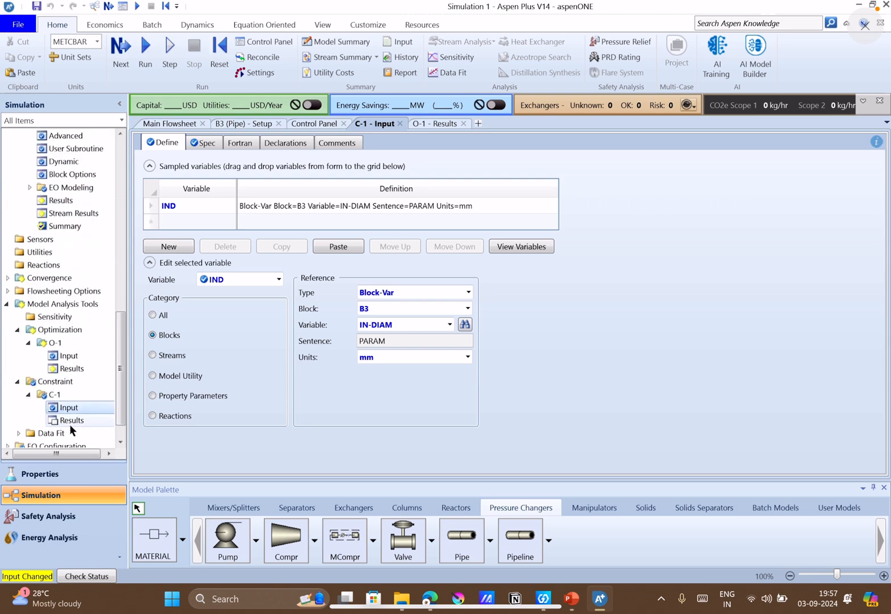
pyautogui.scroll(5, 63, 374)
pyautogui.scroll(-6, 64, 376)
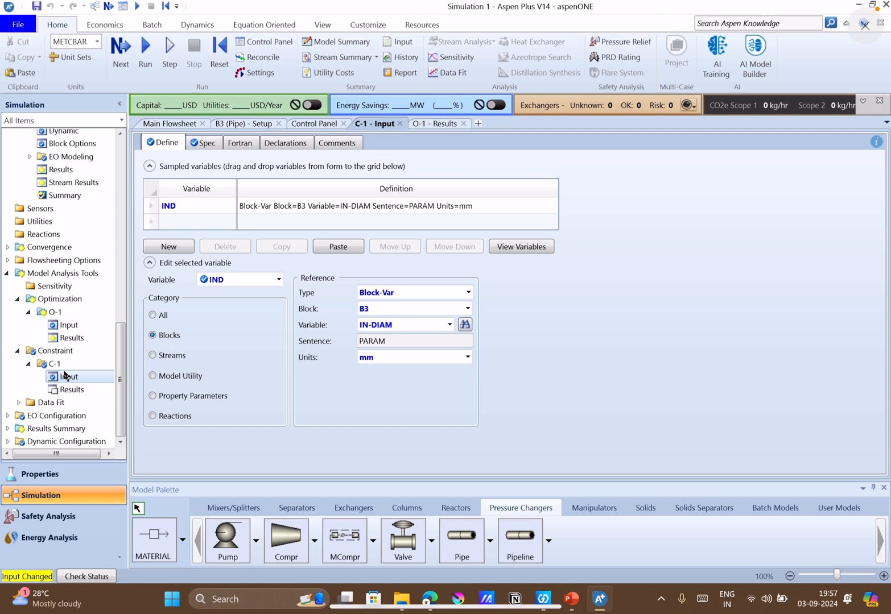
pyautogui.scroll(2, 63, 365)
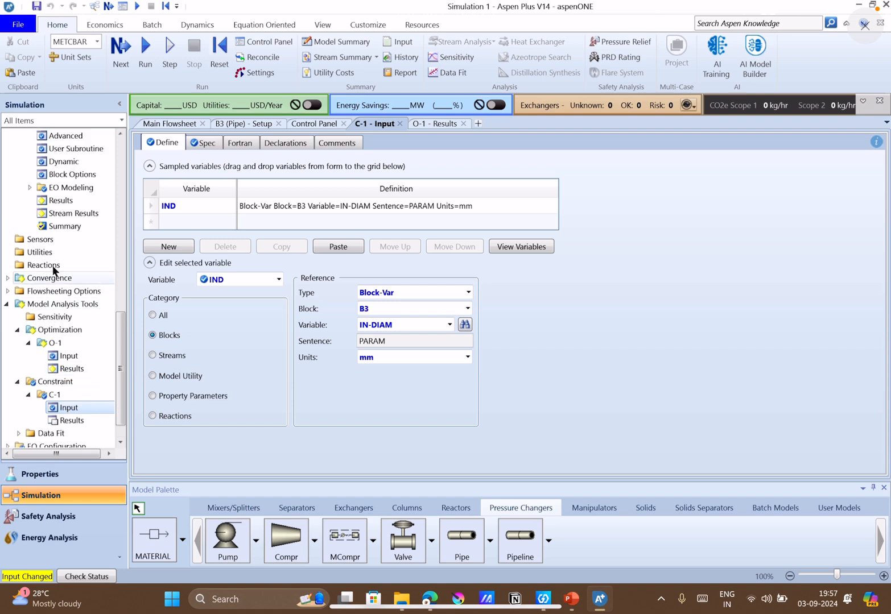
pyautogui.click(56, 207)
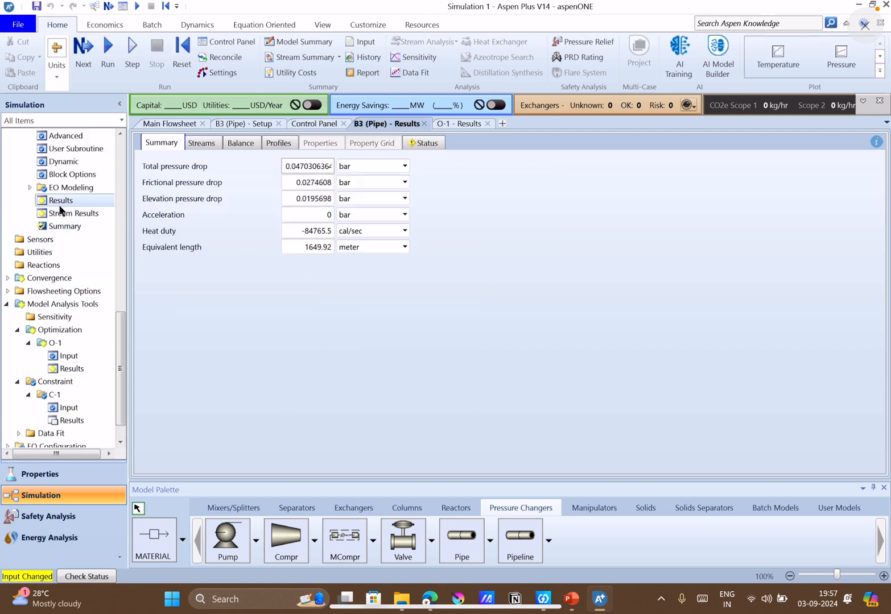
pyautogui.click(372, 249)
pyautogui.click(401, 248)
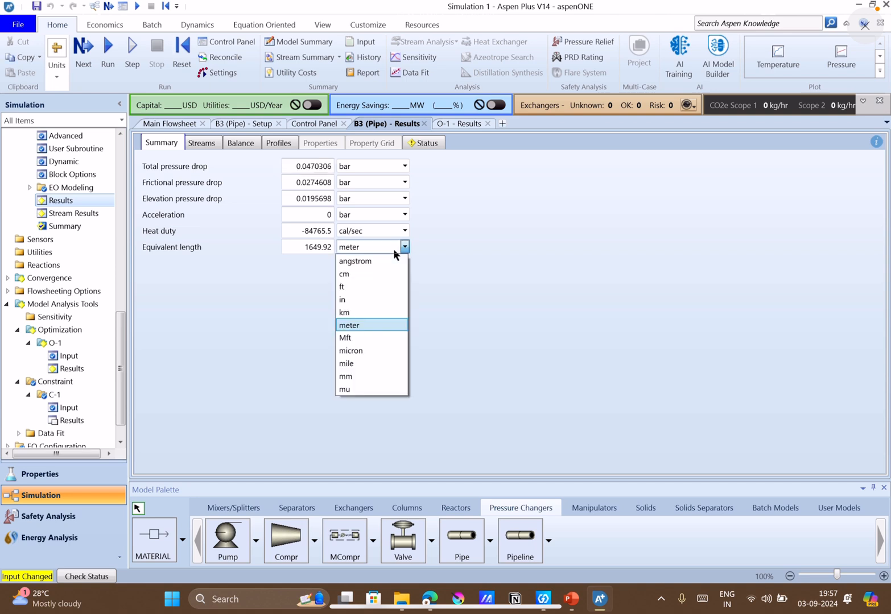
pyautogui.click(348, 327)
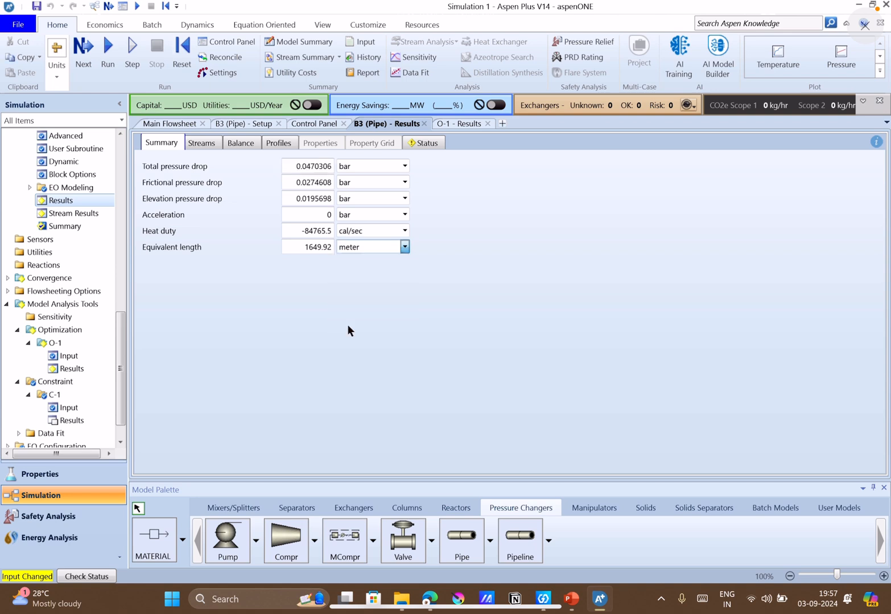
# Glance at slide 7's questions in PowerPoint, then delete constraint C-1 in Aspen Plus and rerun the simulation.
pyautogui.click(572, 599)
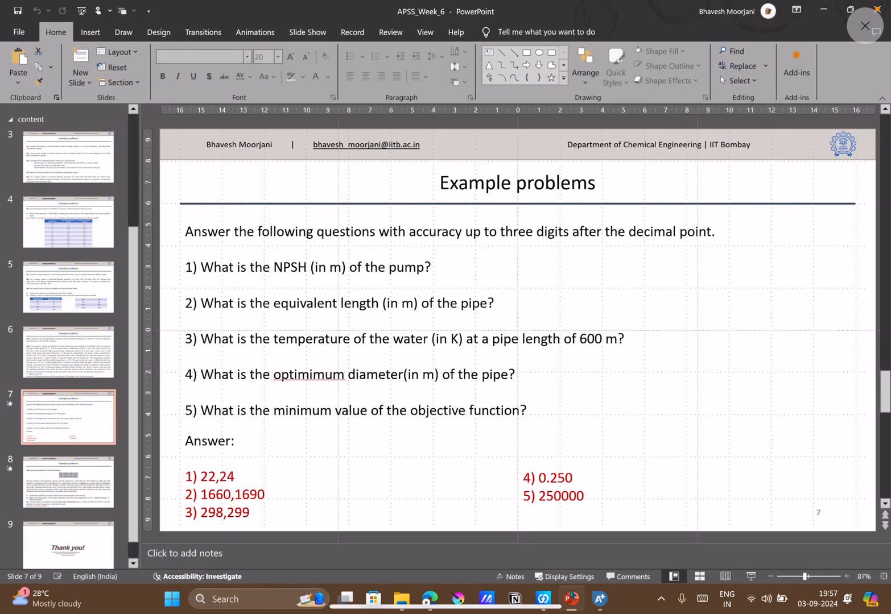
pyautogui.click(571, 599)
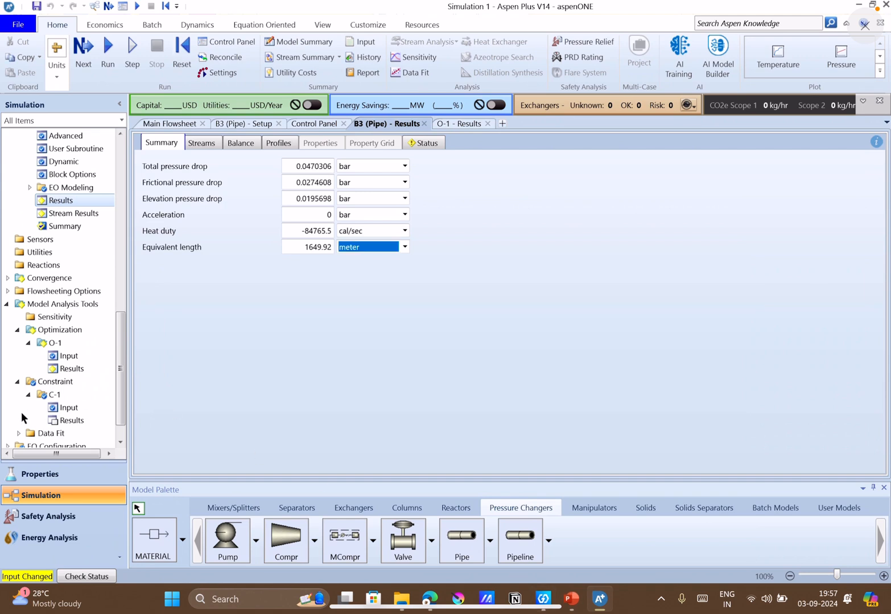
pyautogui.click(47, 395)
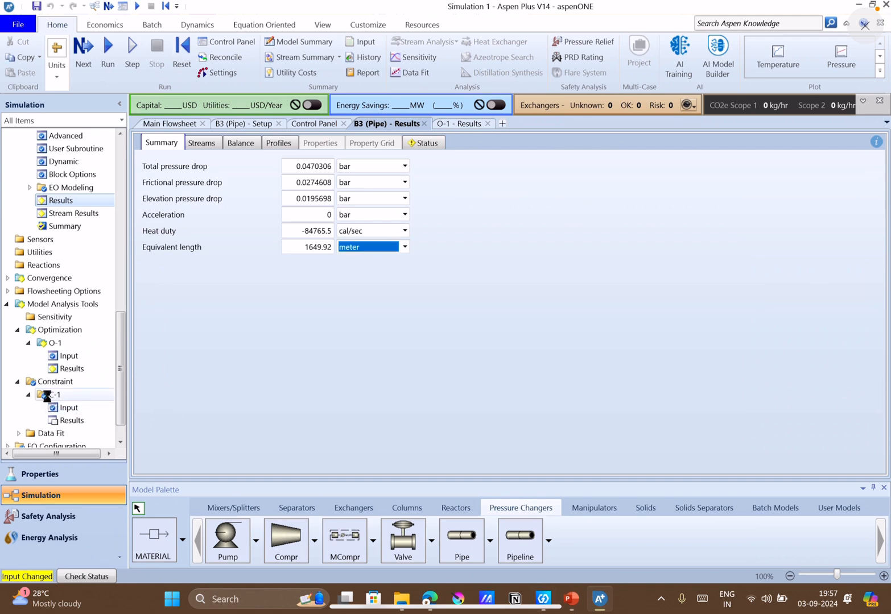
pyautogui.rightClick(47, 393)
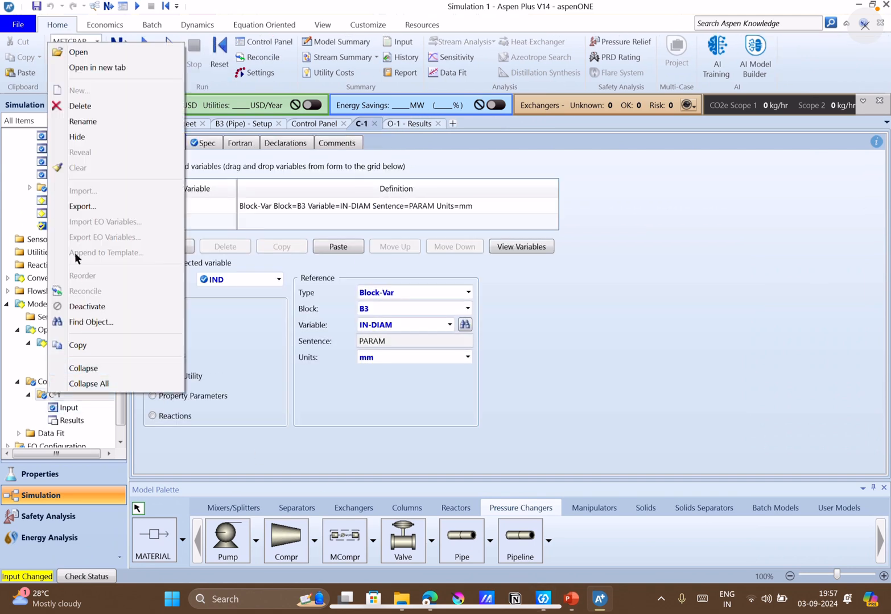
pyautogui.click(58, 107)
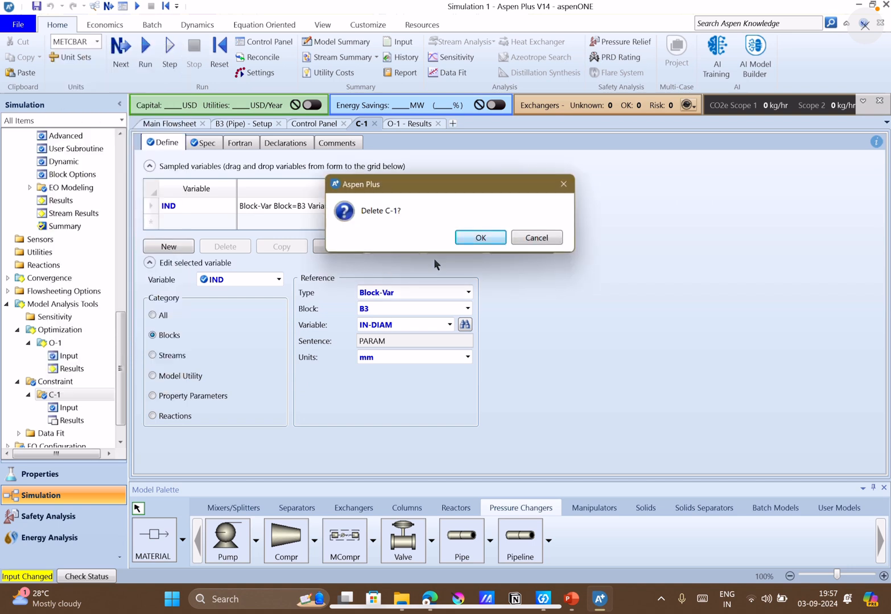
pyautogui.click(469, 238)
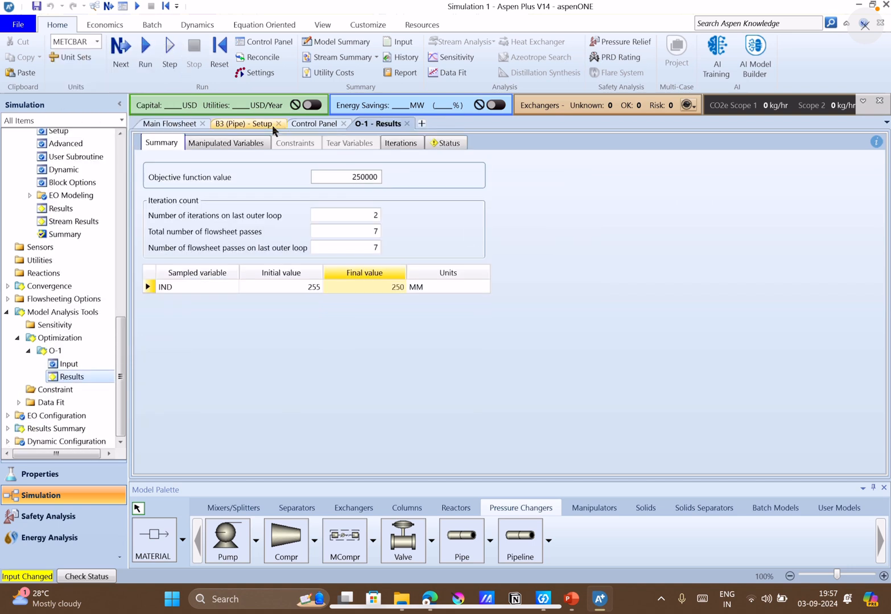
pyautogui.click(145, 57)
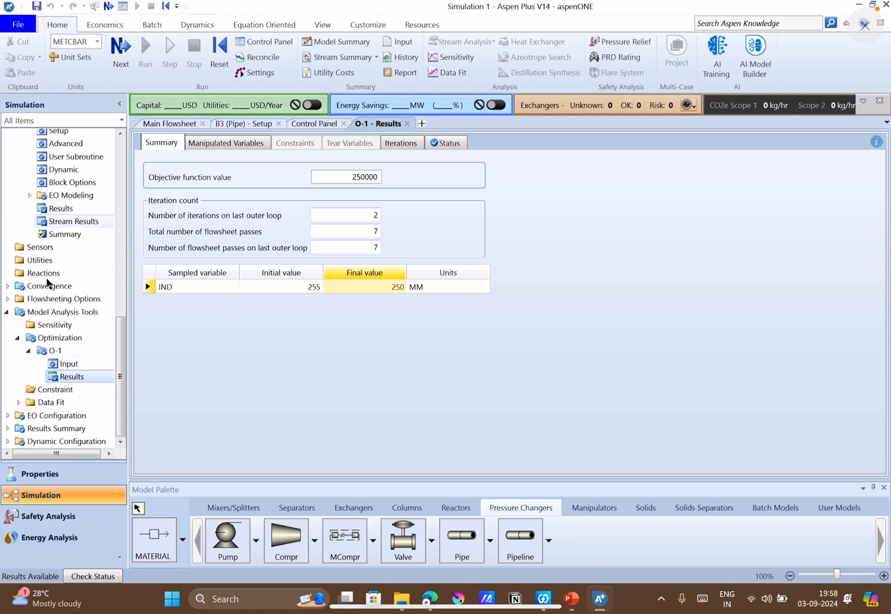
# Review pipe B3's stream results, setup parameters and results summary, including its inlet and outlet conditions.
pyautogui.click(73, 221)
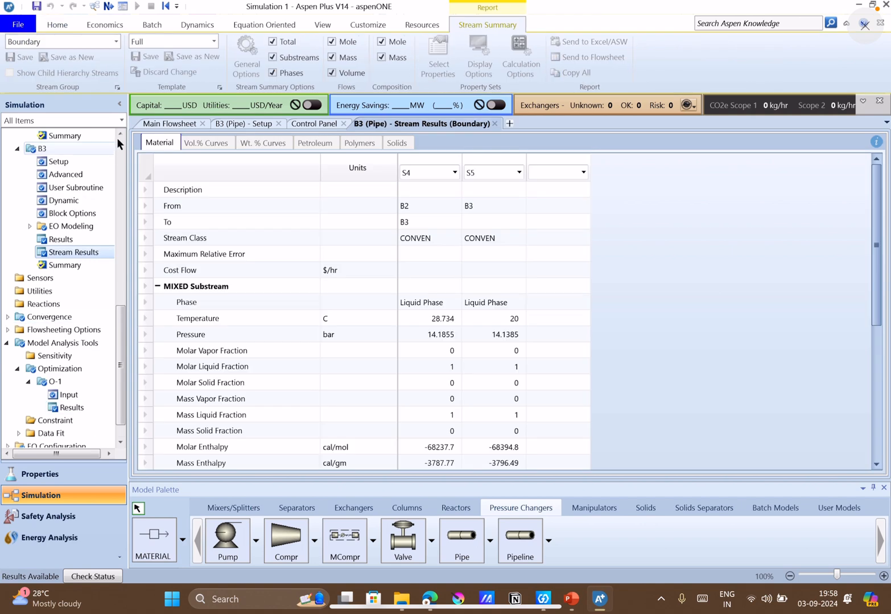
pyautogui.click(120, 135)
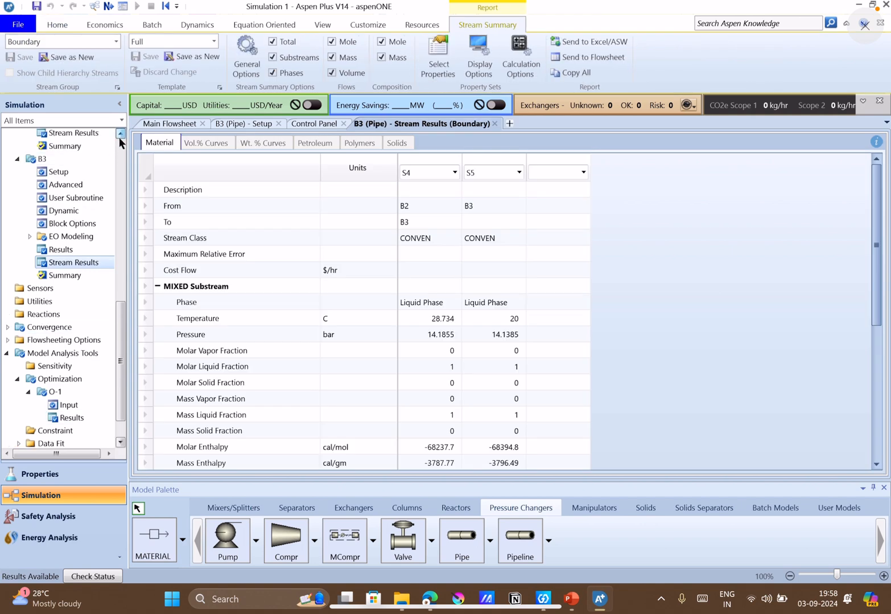
pyautogui.click(59, 171)
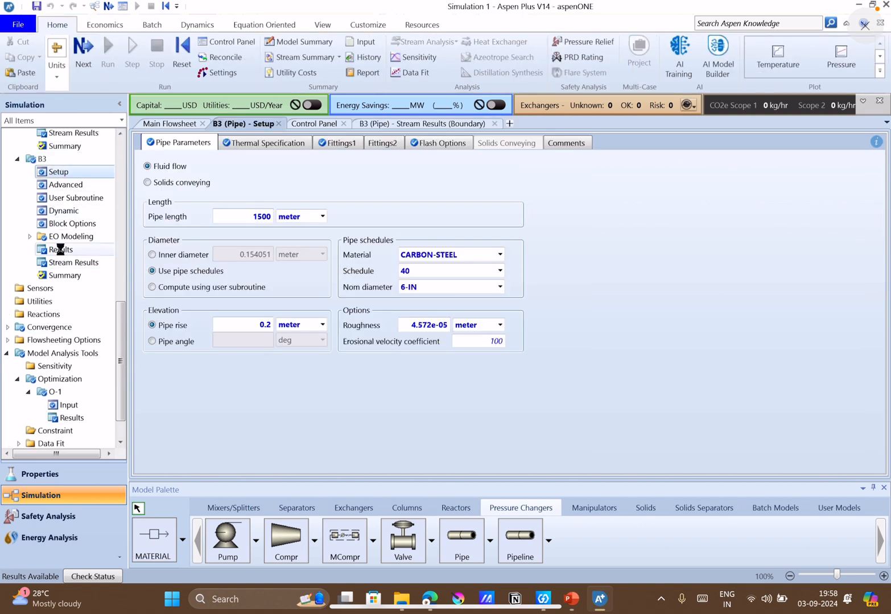
pyautogui.click(59, 249)
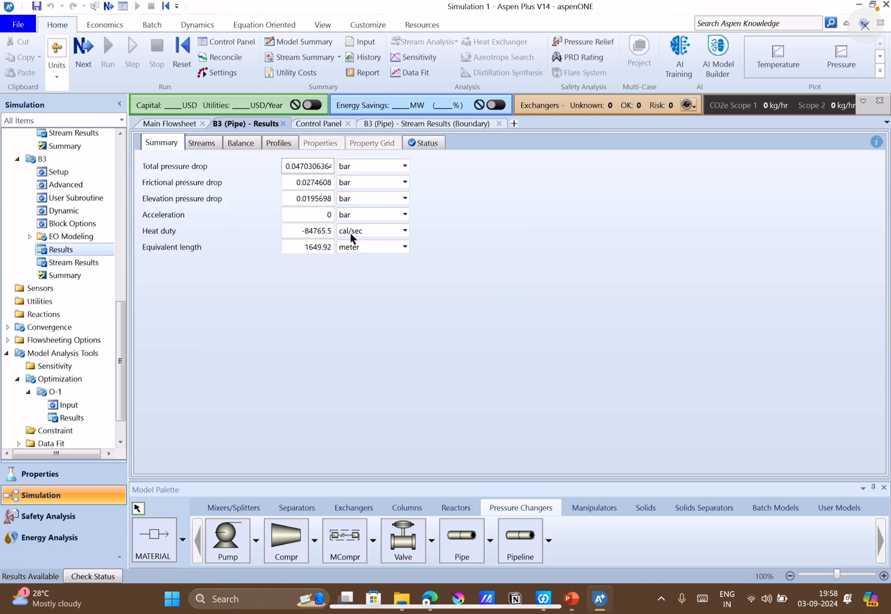
pyautogui.click(202, 145)
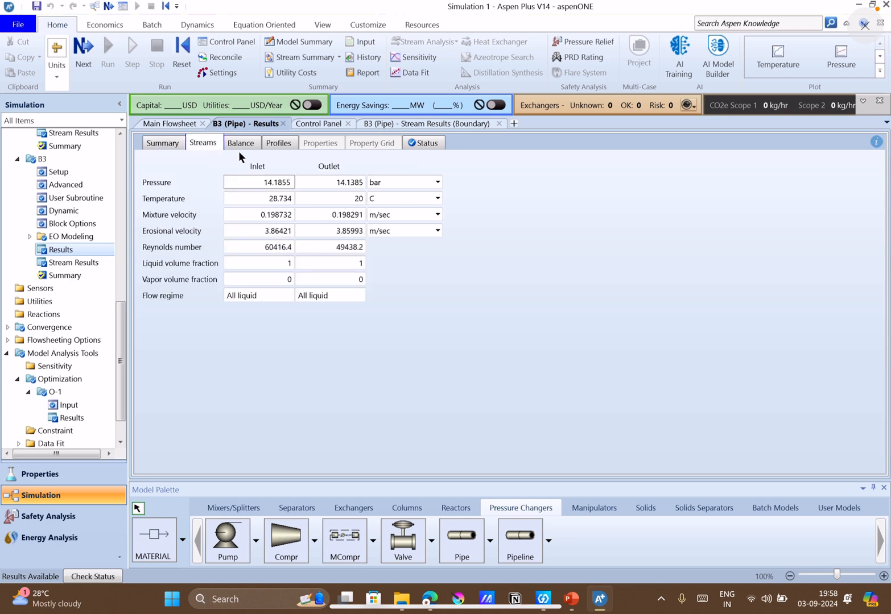
pyautogui.click(163, 147)
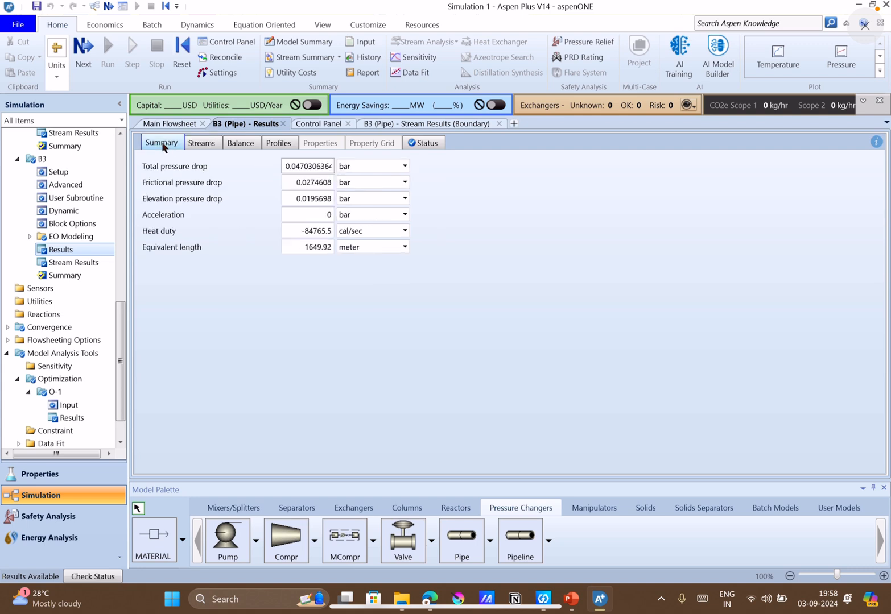
# Show pipe B3's temperature profile in K to read the value at 600 m, and check the block's calculation status.
pyautogui.click(262, 145)
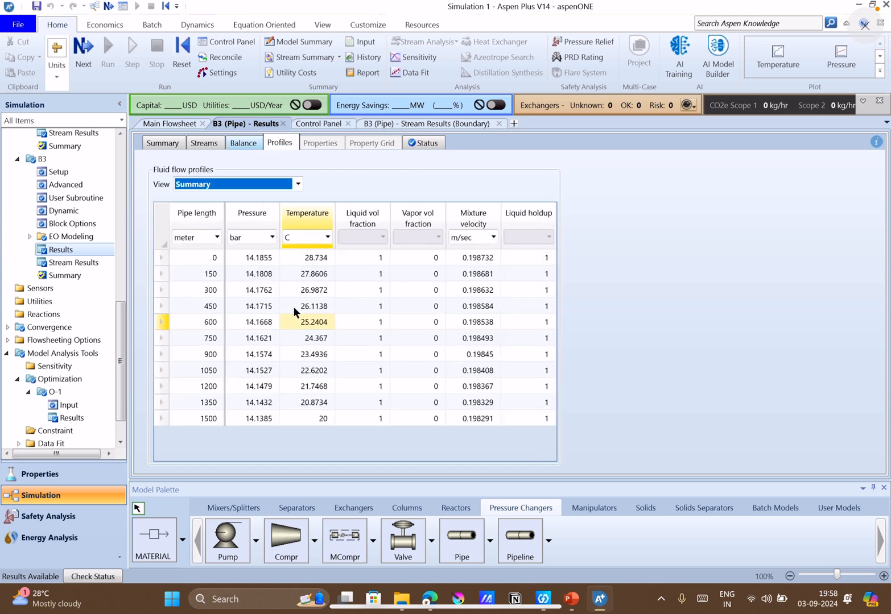
pyautogui.click(243, 143)
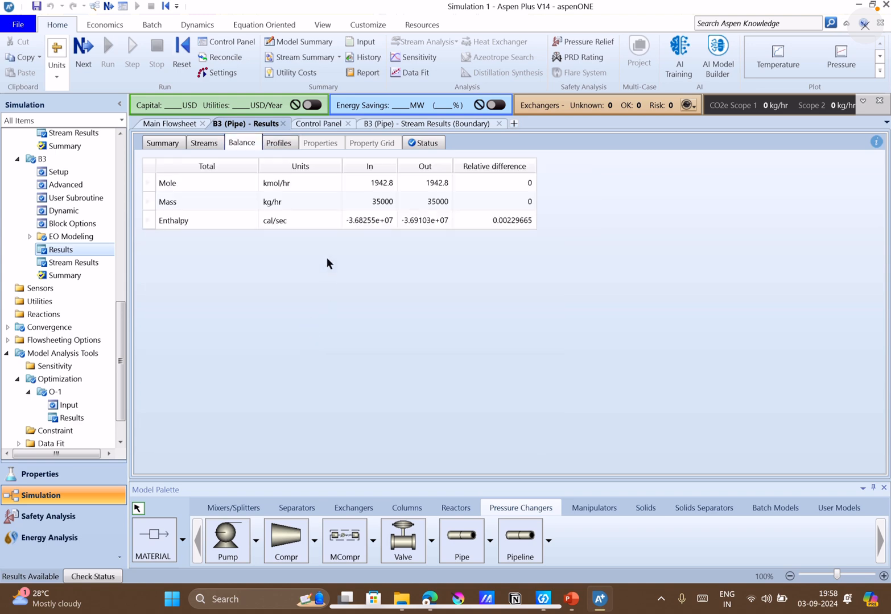
pyautogui.click(282, 145)
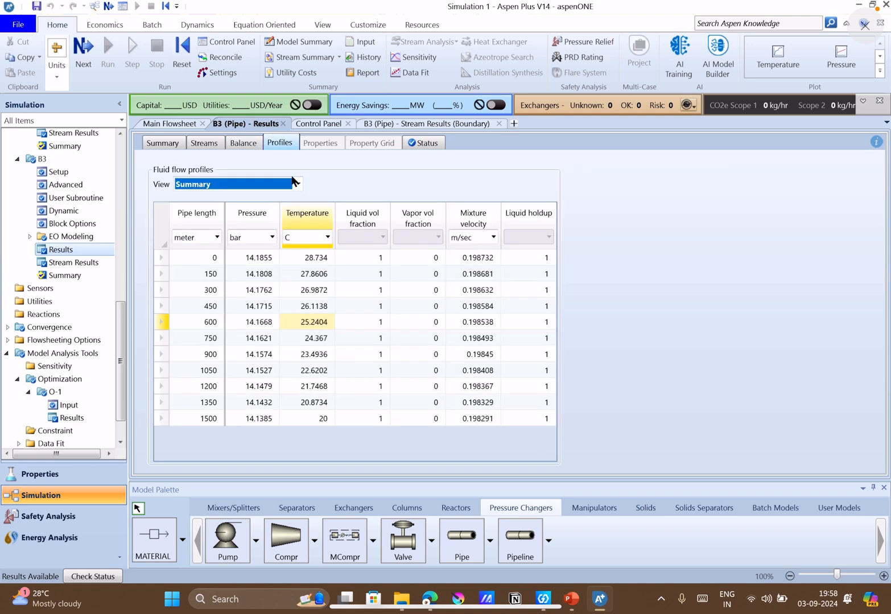
pyautogui.click(326, 237)
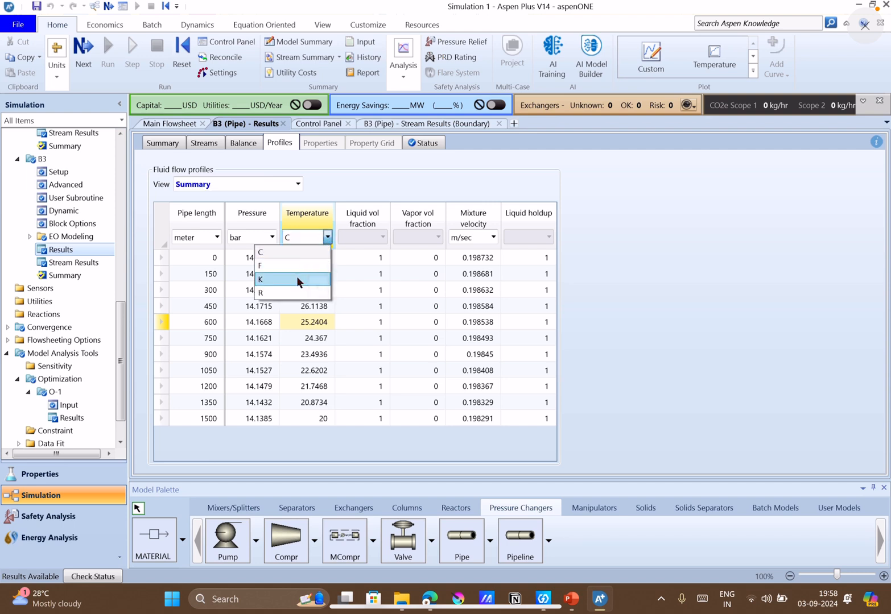
pyautogui.click(296, 277)
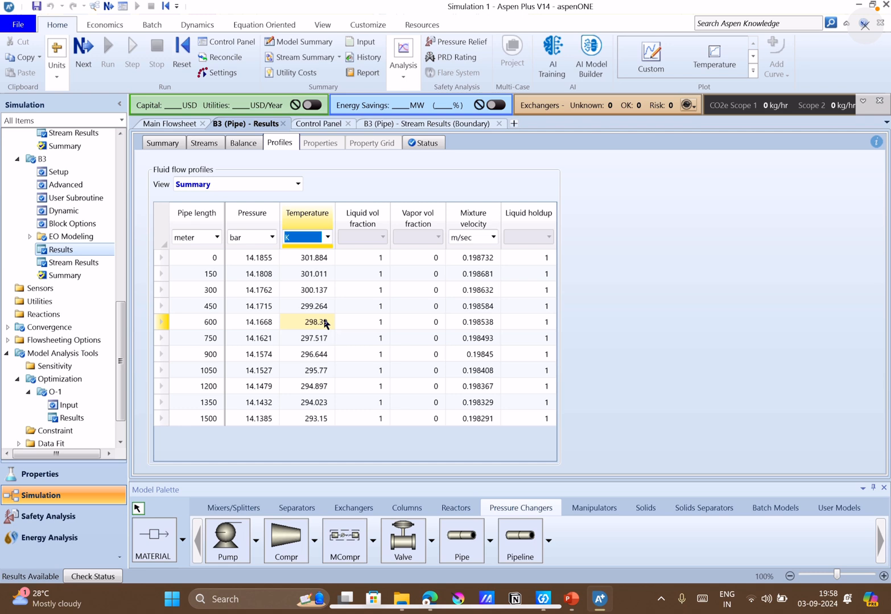
pyautogui.click(441, 143)
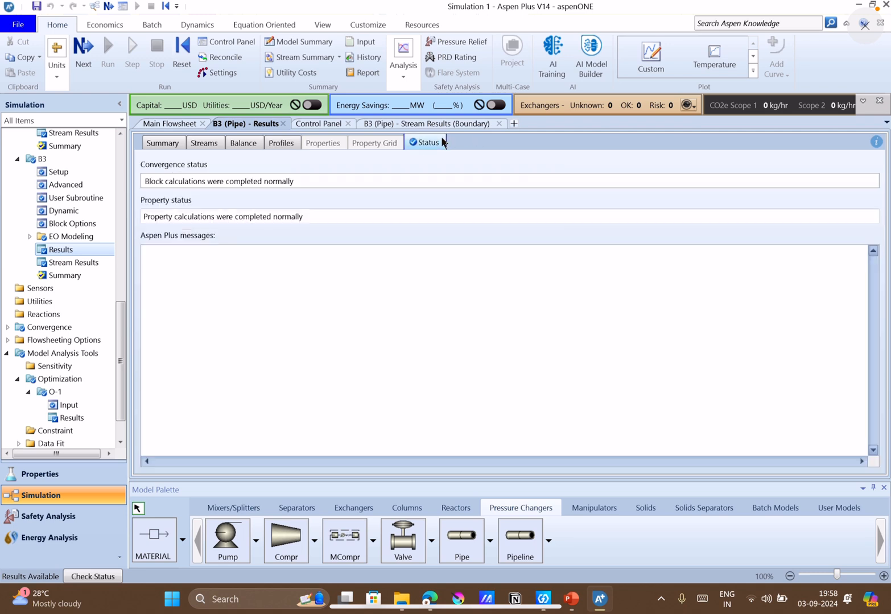
pyautogui.click(176, 141)
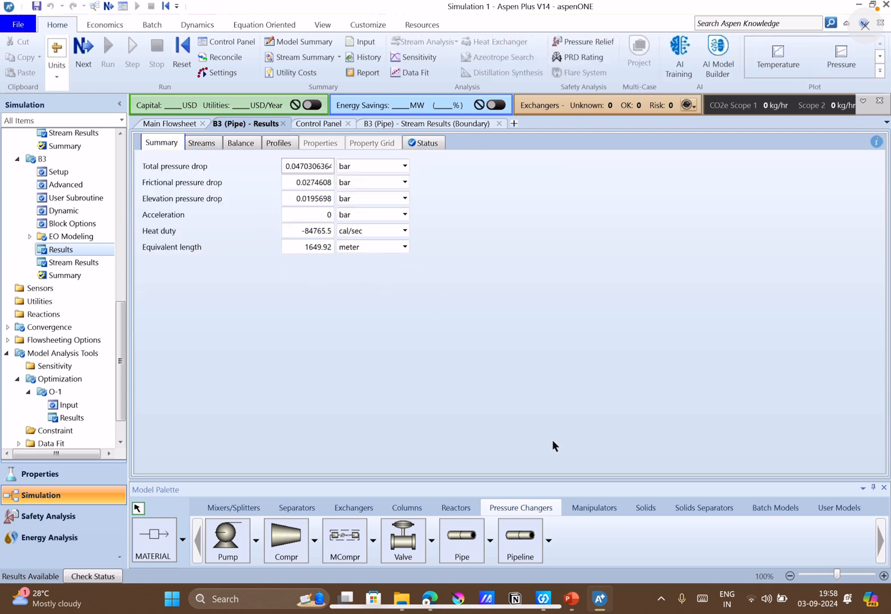
# Switch to PowerPoint, review Q11 and its answers on slides 6 and 7, and read the Q12 reforming problem on slide 8.
pyautogui.click(571, 599)
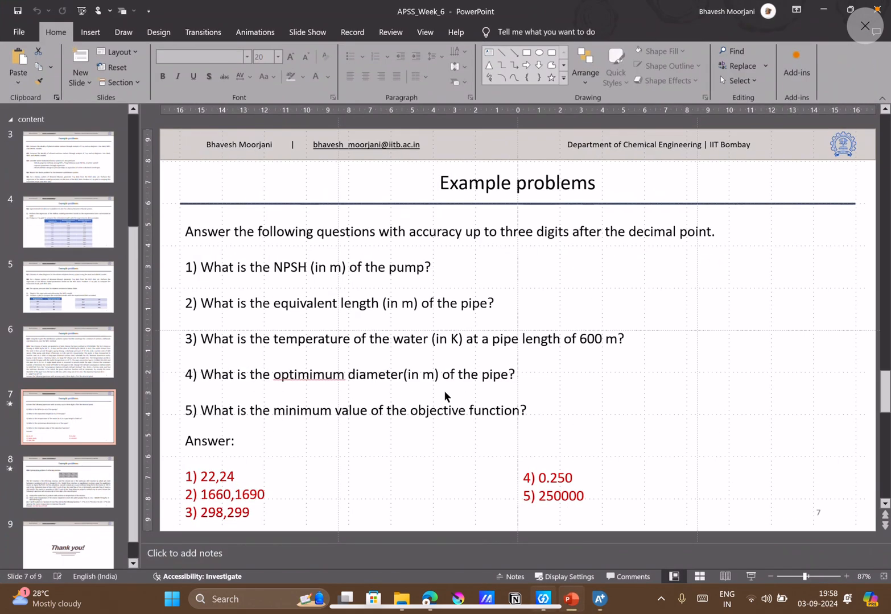
pyautogui.click(383, 411)
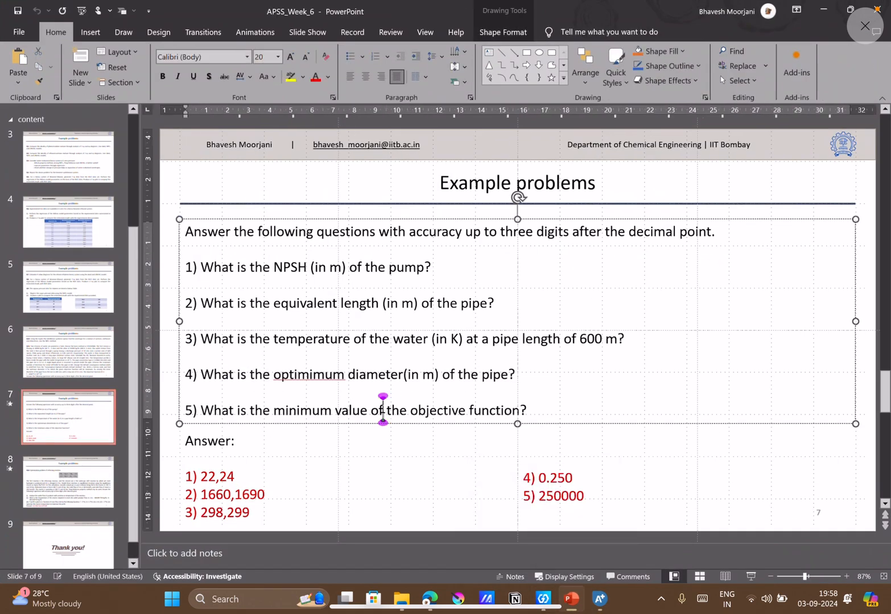
pyautogui.click(86, 371)
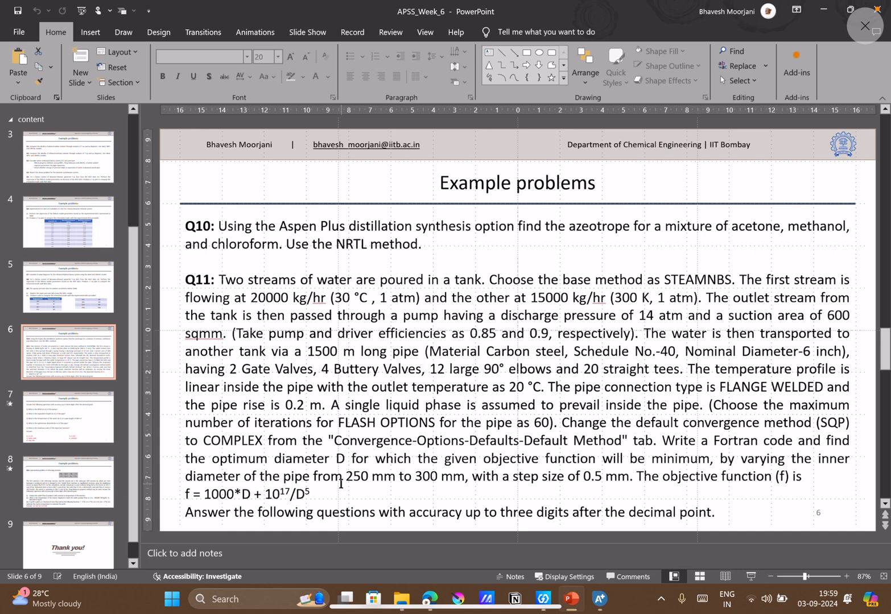
pyautogui.scroll(-1, 342, 483)
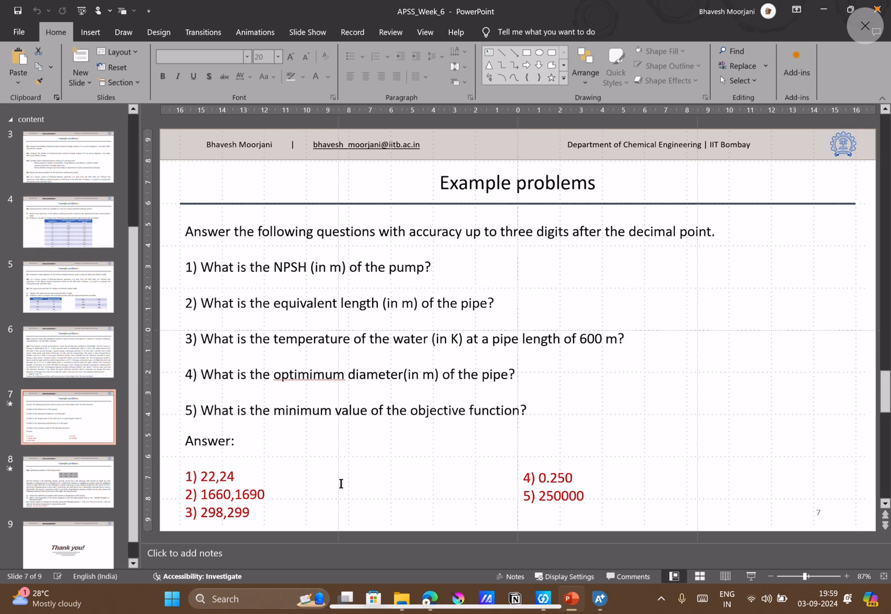
pyautogui.moveTo(606, 603)
pyautogui.click(107, 489)
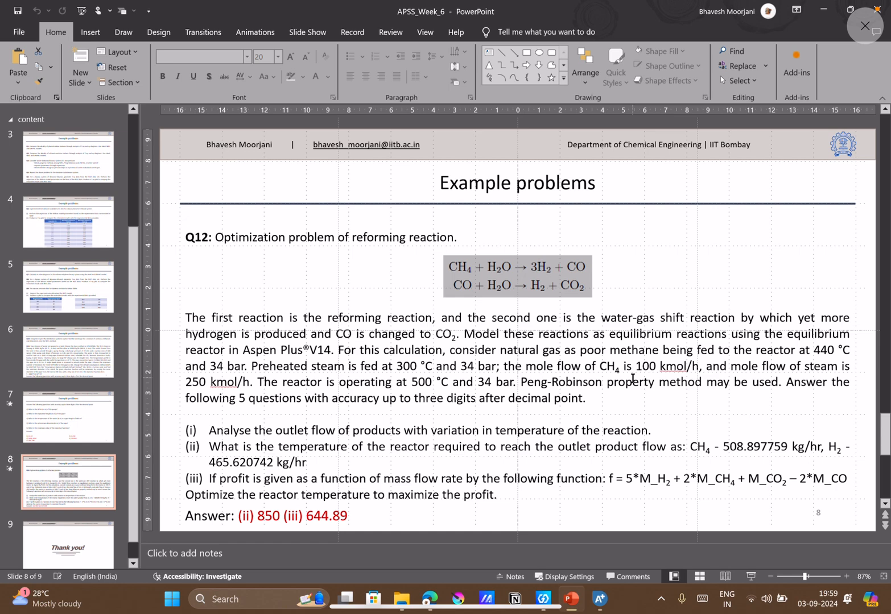
# Switch back to Aspen Plus and look over the items under Model Analysis Tools.
pyautogui.click(604, 606)
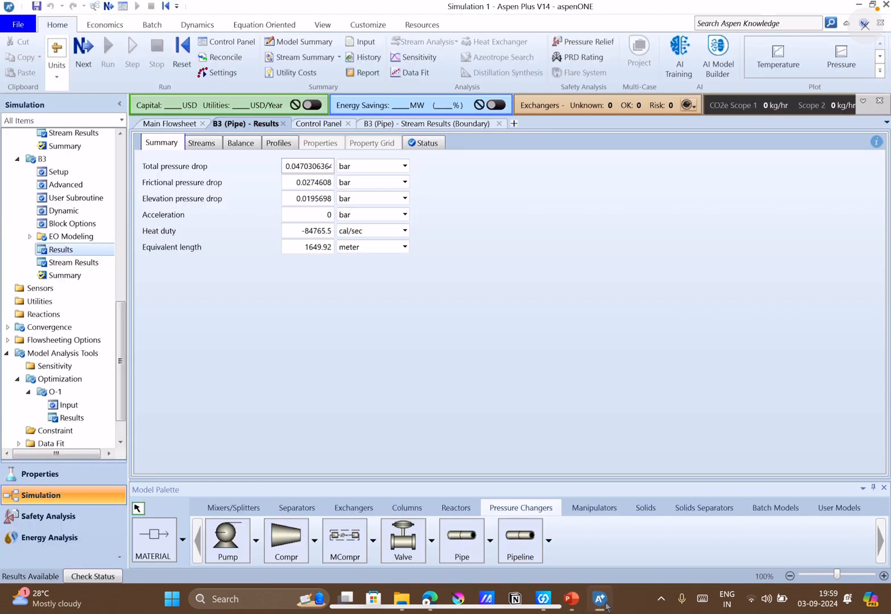
pyautogui.click(6, 354)
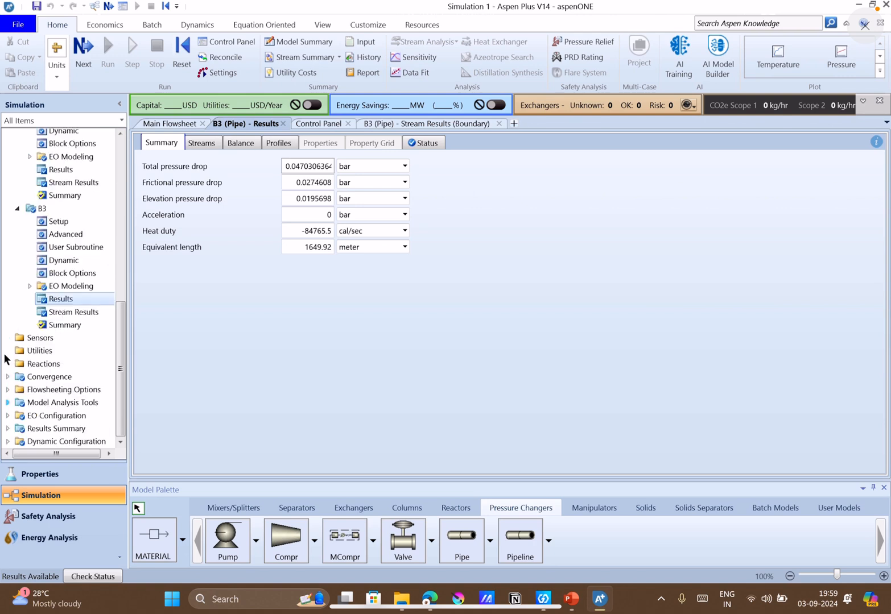
pyautogui.click(8, 402)
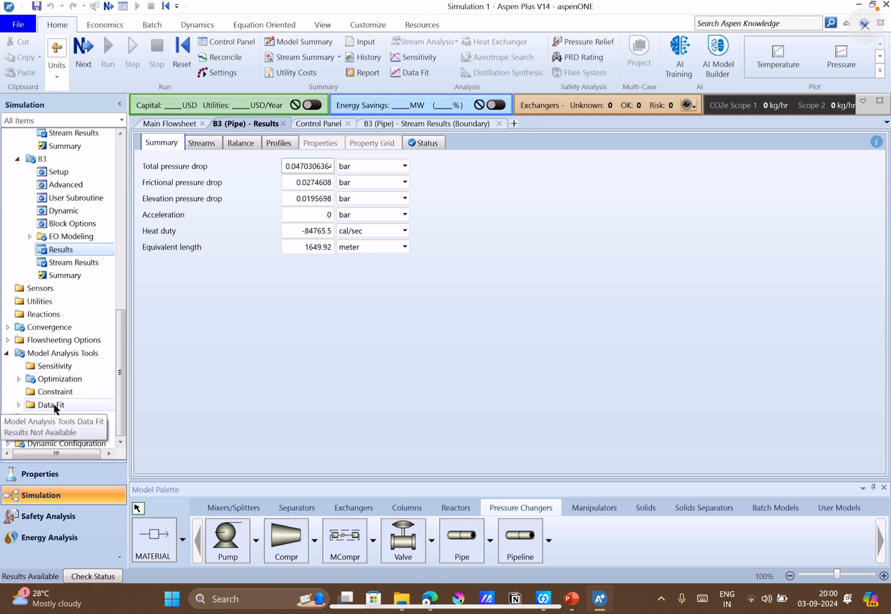
pyautogui.click(363, 357)
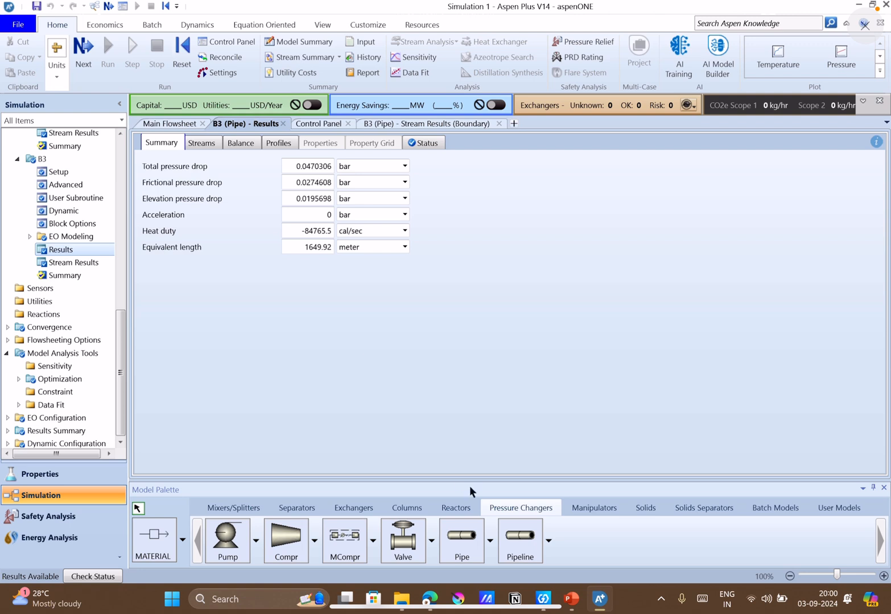
# Browse the unit operation models for mixers/splitters, separators, exchangers, columns and reactors.
pyautogui.click(230, 510)
pyautogui.click(304, 508)
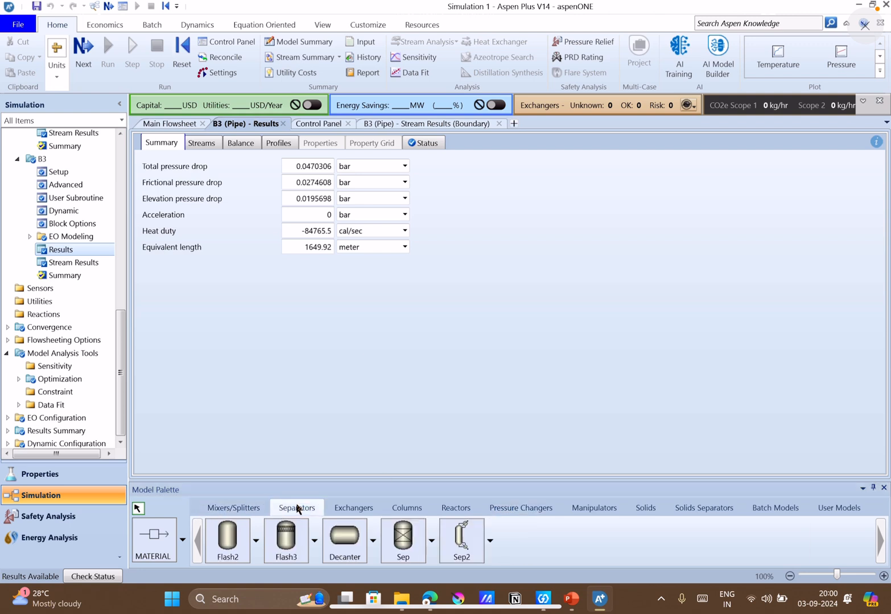
pyautogui.click(343, 508)
pyautogui.click(394, 514)
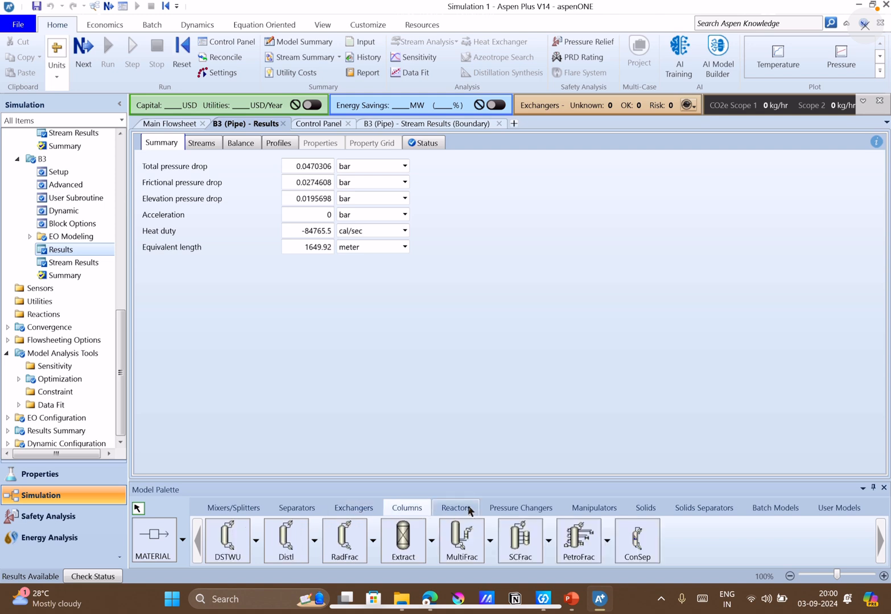
pyautogui.click(468, 508)
pyautogui.click(243, 512)
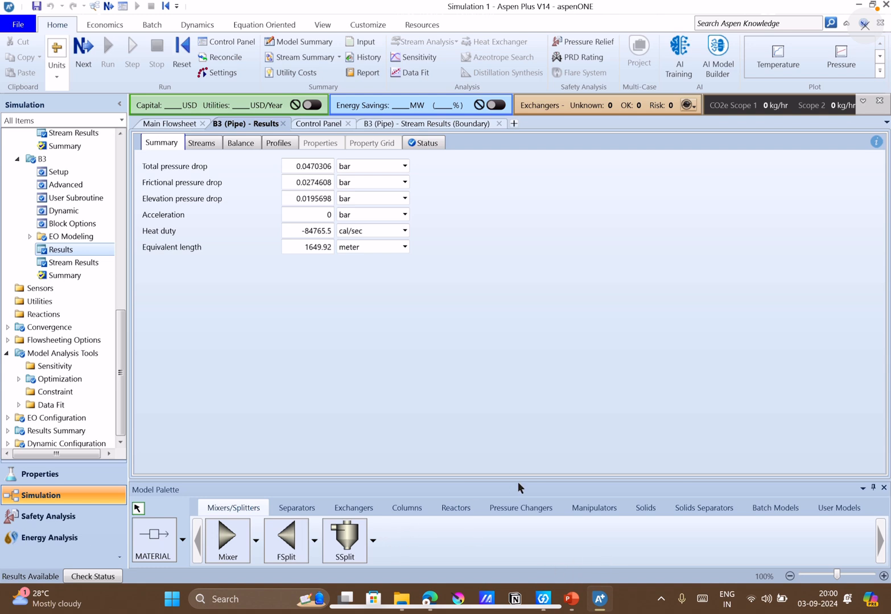
# Close Simulation 1 without saving its changes and bring up the recent models available to open.
pyautogui.click(883, 25)
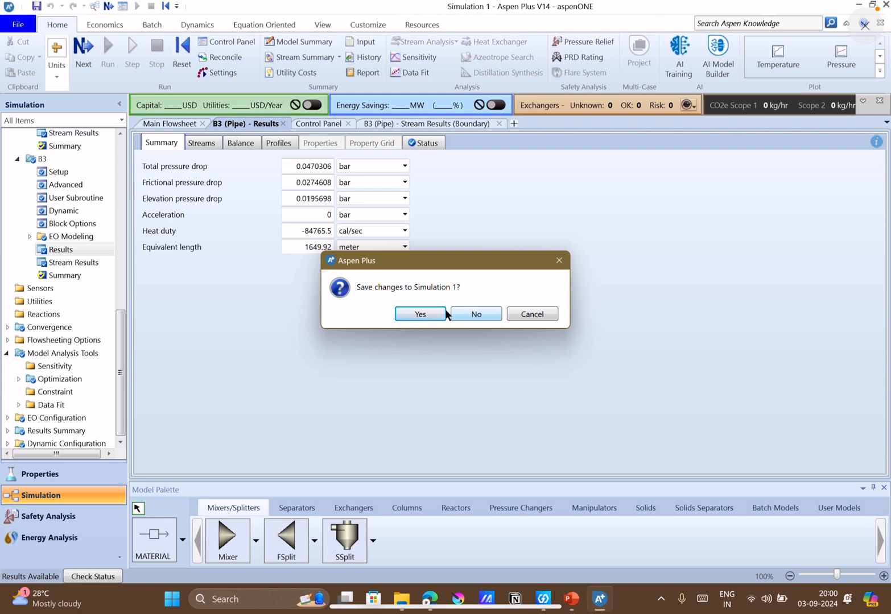
pyautogui.click(481, 316)
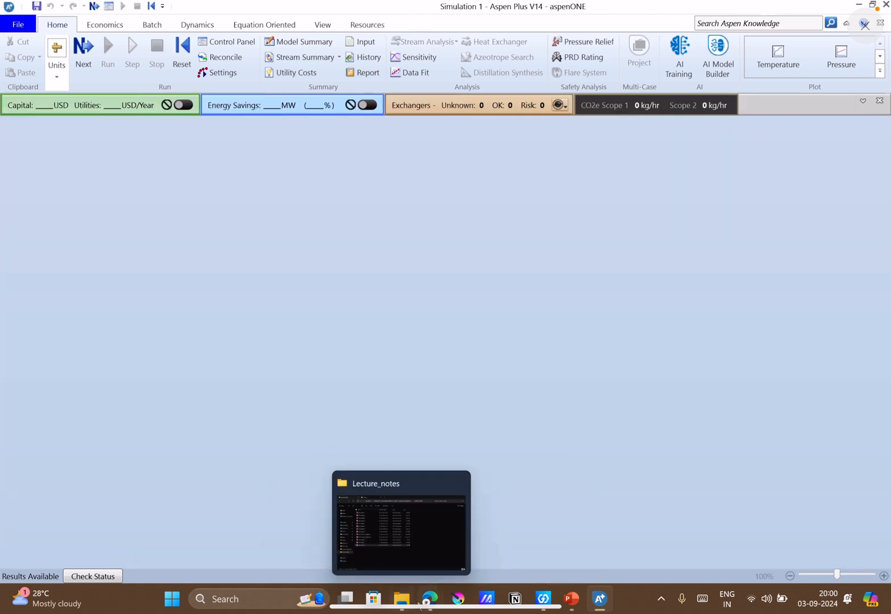
pyautogui.click(17, 25)
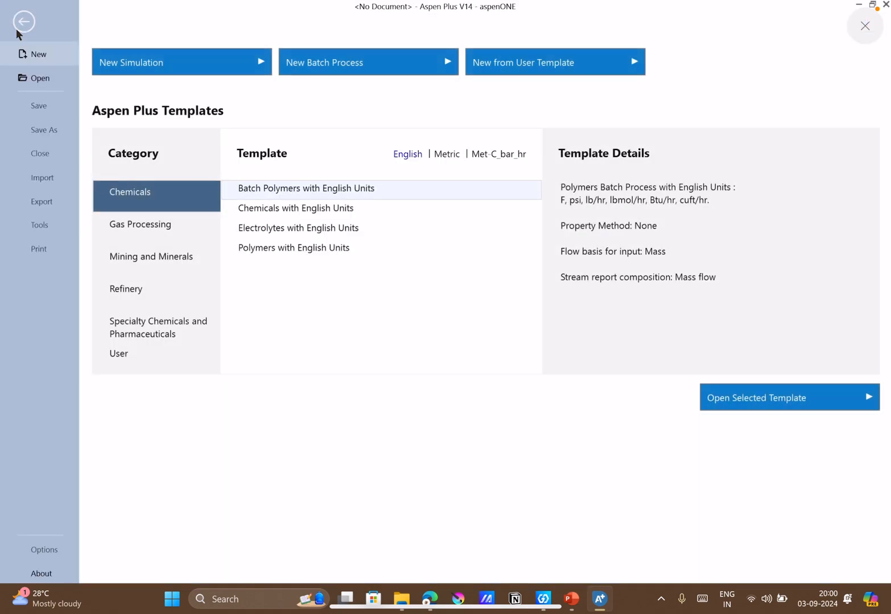
pyautogui.click(65, 81)
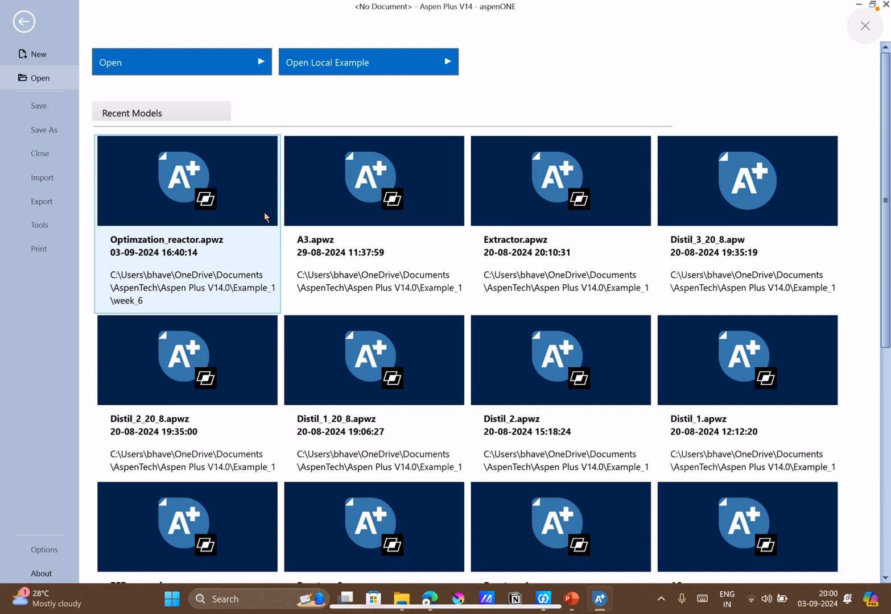
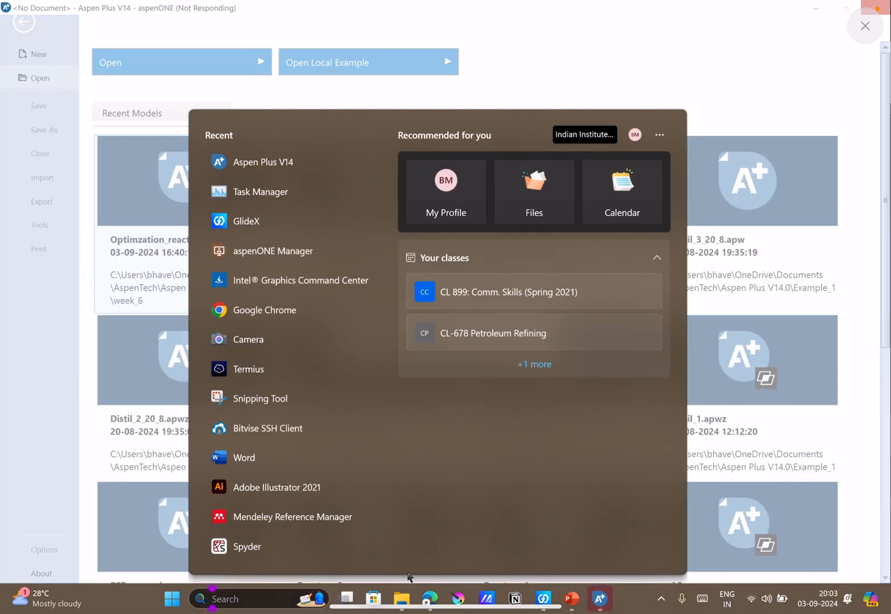
# Force the unresponsive Aspen Plus V14 to close, show the desktop and refresh it.
pyautogui.click(594, 601)
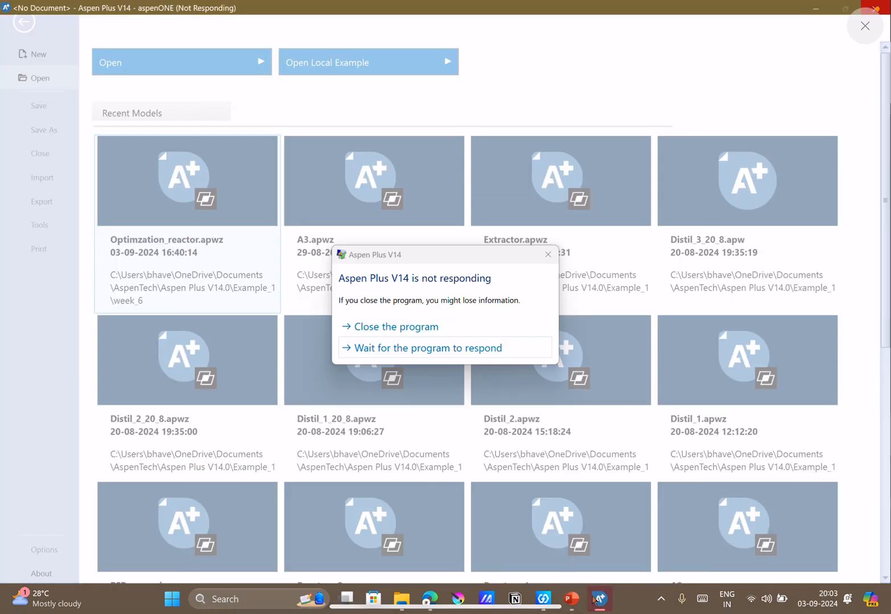
pyautogui.click(415, 326)
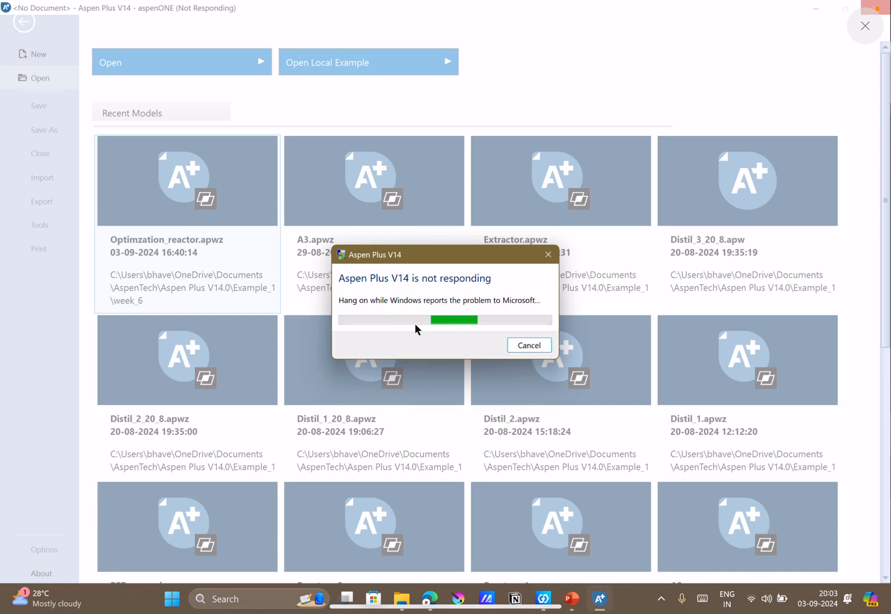
pyautogui.click(571, 599)
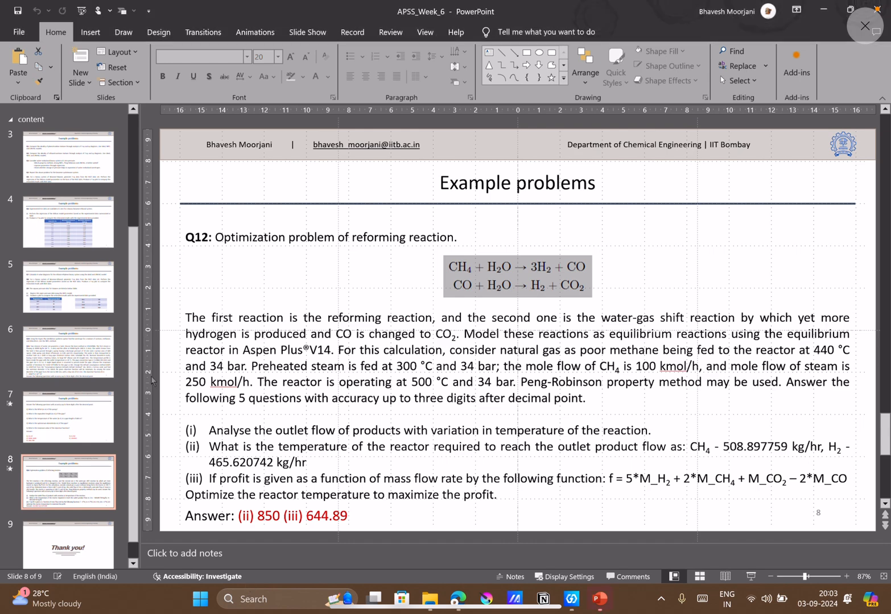
pyautogui.press('super+d')
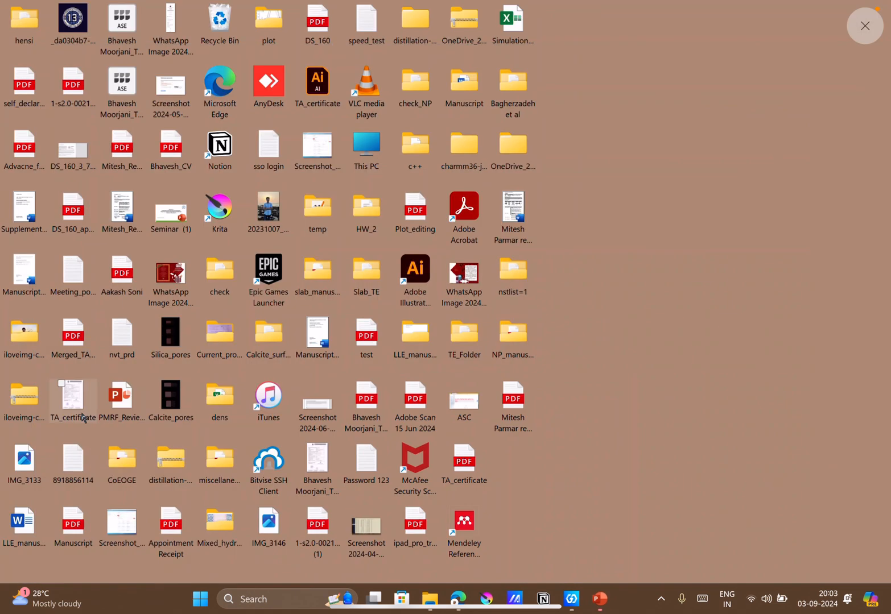
pyautogui.rightClick(661, 312)
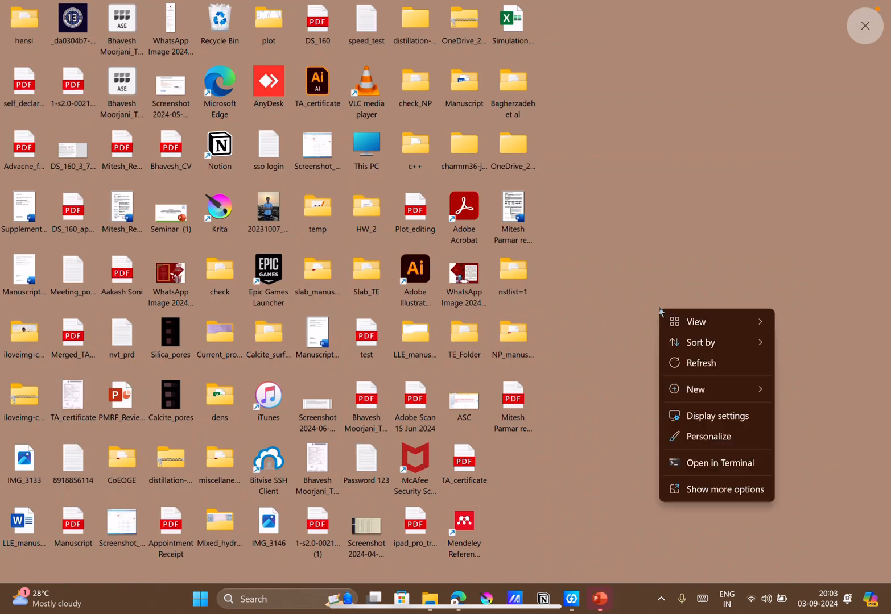
pyautogui.click(681, 363)
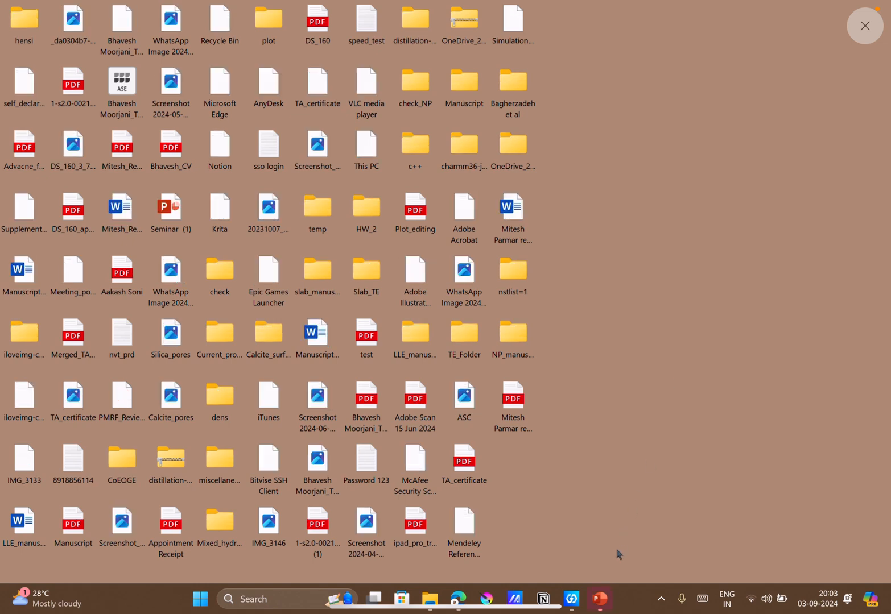
# Switch to PowerPoint and change the number of questions stated in Q12 on slide 8 to 3, saving the presentation.
pyautogui.click(601, 599)
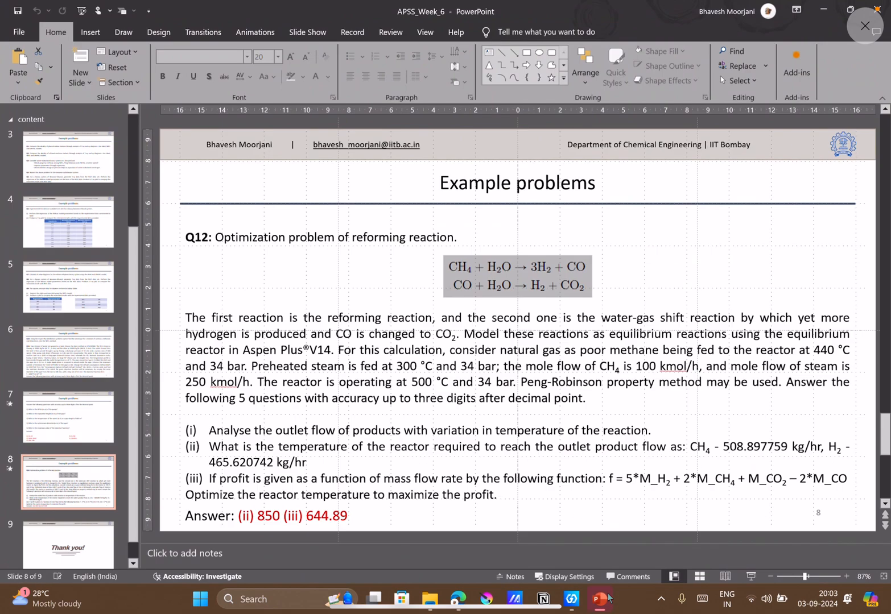
pyautogui.click(394, 453)
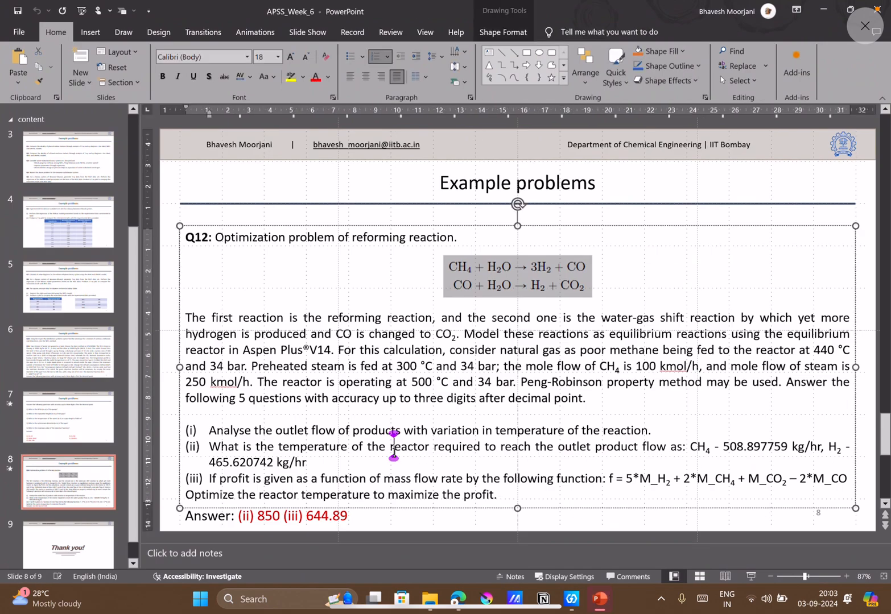
pyautogui.click(247, 399)
pyautogui.press('BackSpace')
pyautogui.write('3')
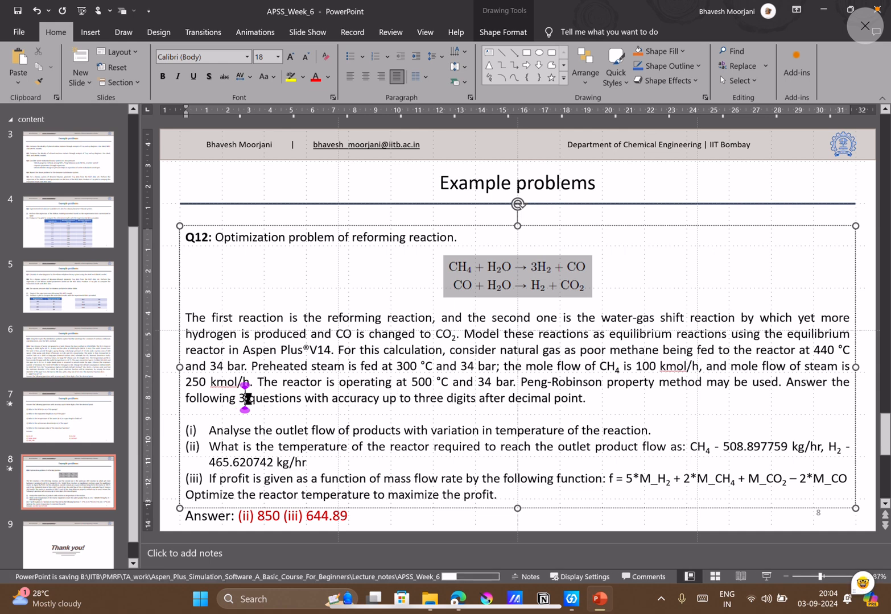
# Switch to File Explorer and open the Optimzation_reactor Aspen Plus file from the week_6 folder.
pyautogui.click(429, 597)
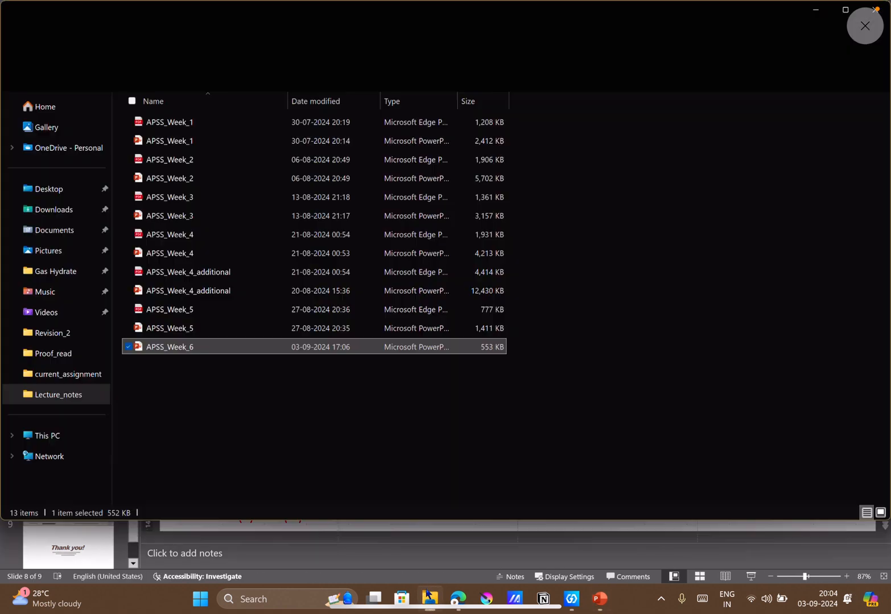
pyautogui.click(213, 16)
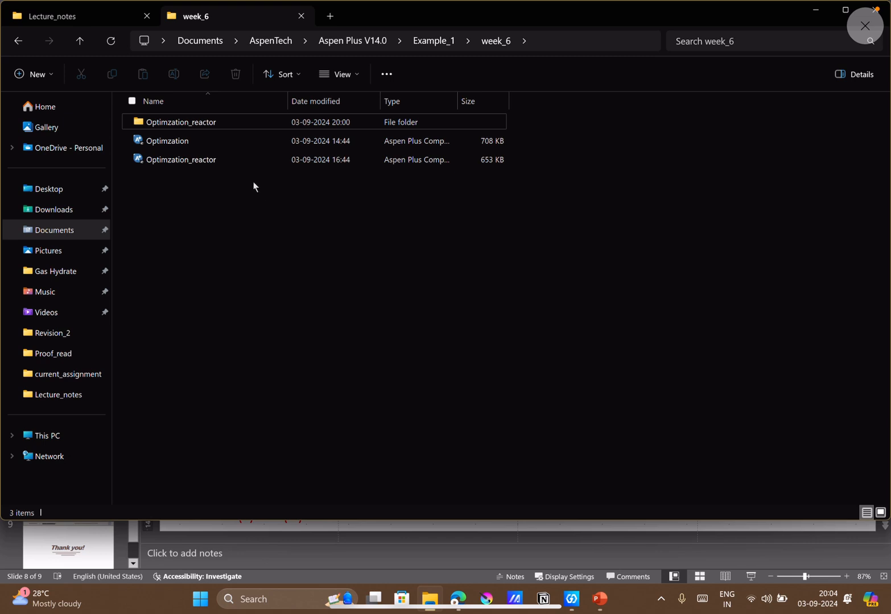
pyautogui.click(212, 165)
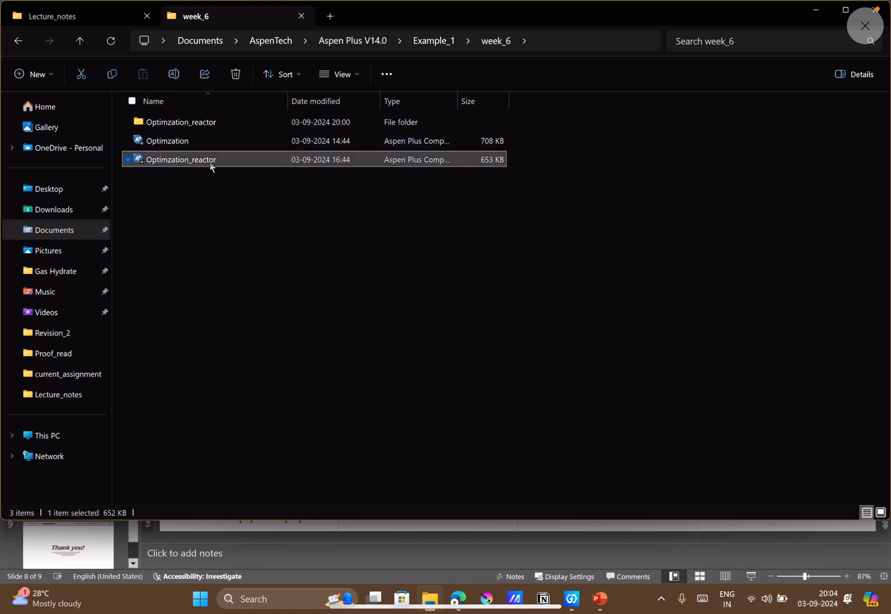
pyautogui.rightClick(211, 165)
pyautogui.click(250, 206)
pyautogui.click(598, 597)
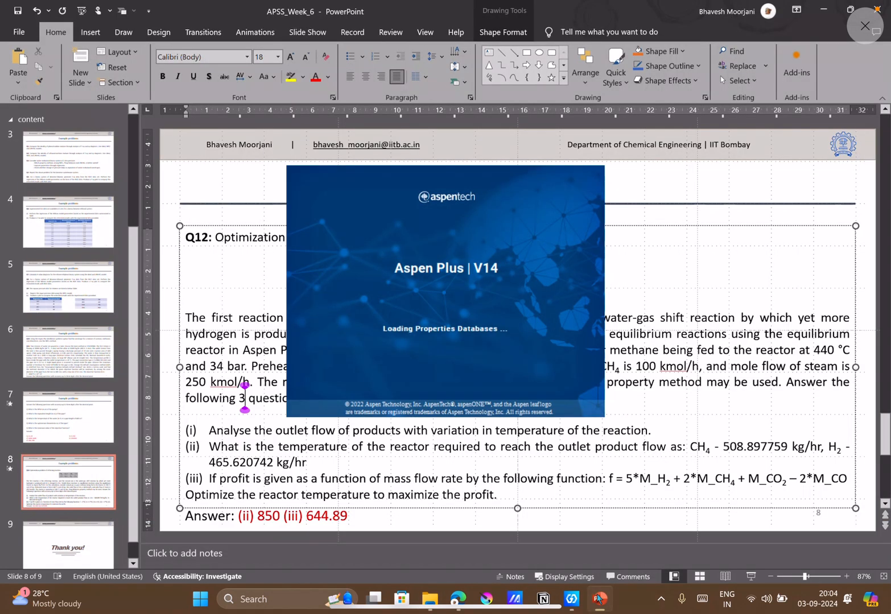
pyautogui.click(277, 474)
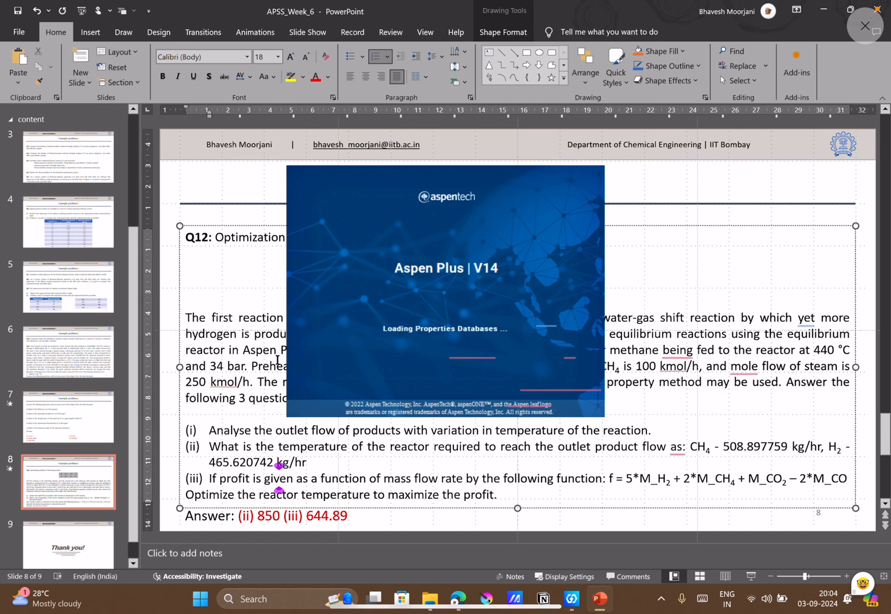
pyautogui.moveTo(465, 610)
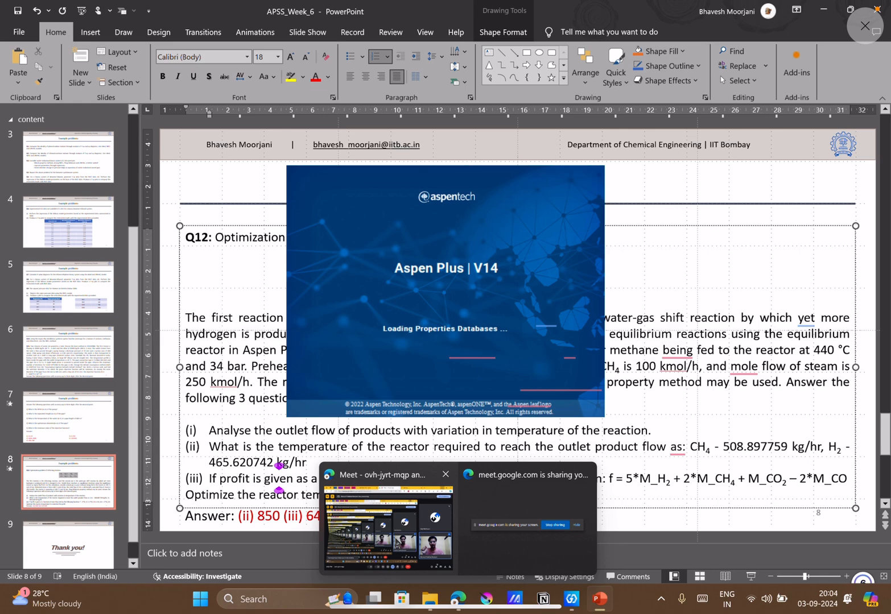
pyautogui.click(396, 544)
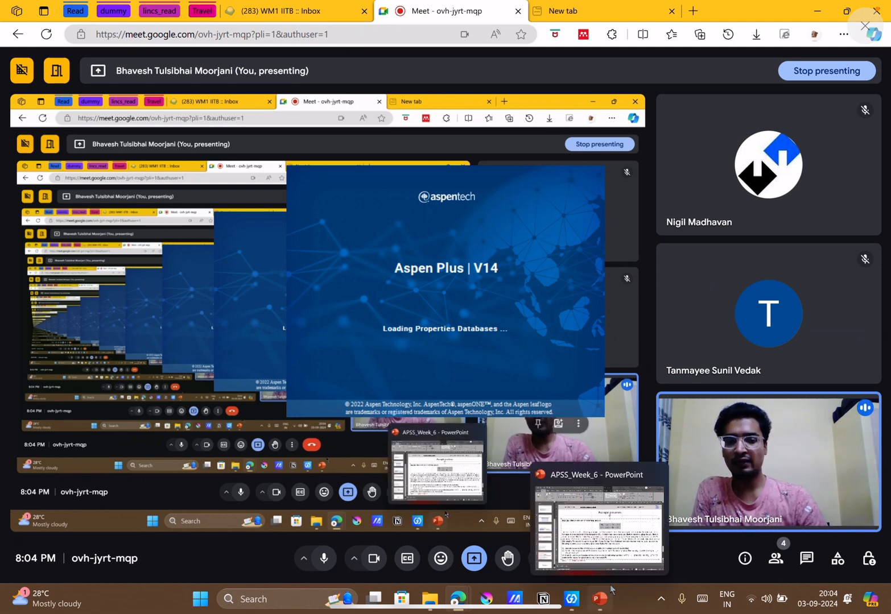
pyautogui.click(610, 587)
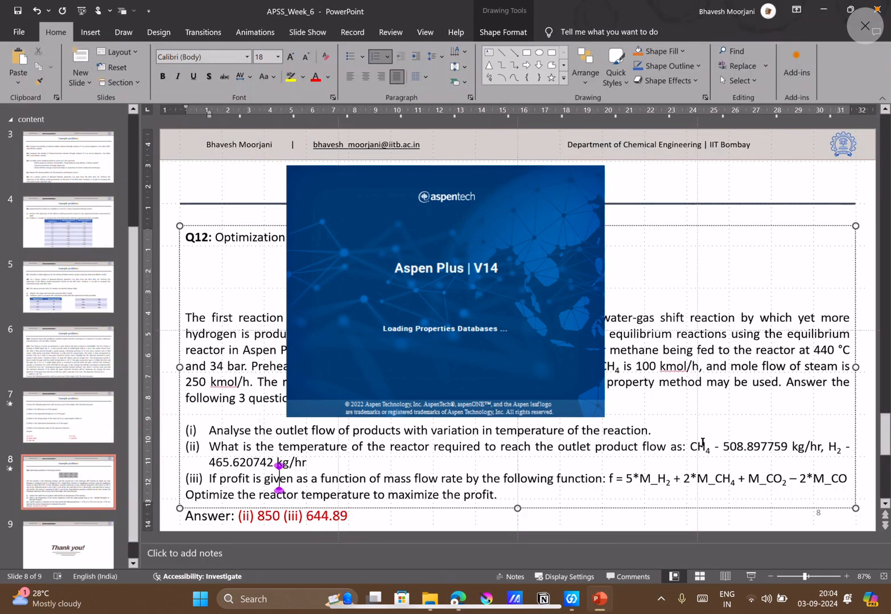
pyautogui.click(835, 7)
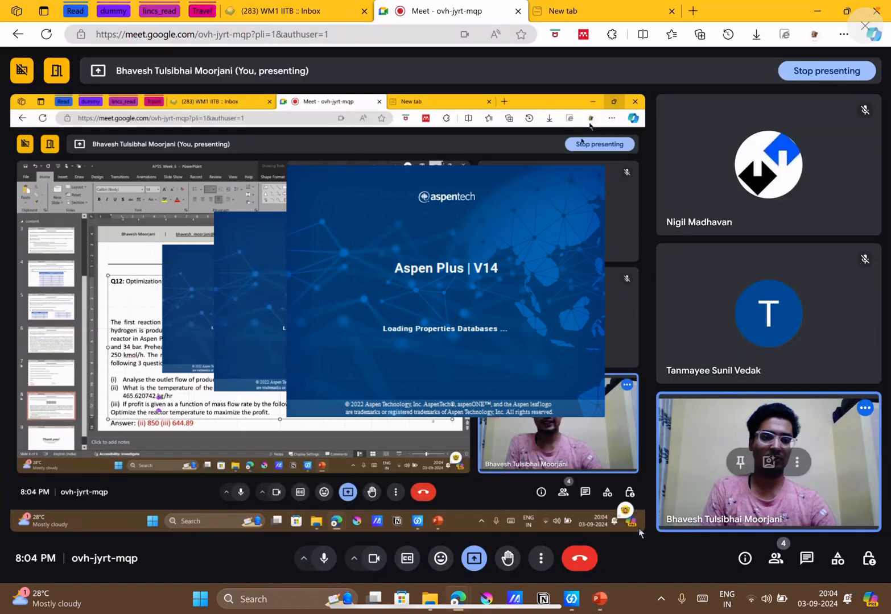
pyautogui.click(601, 594)
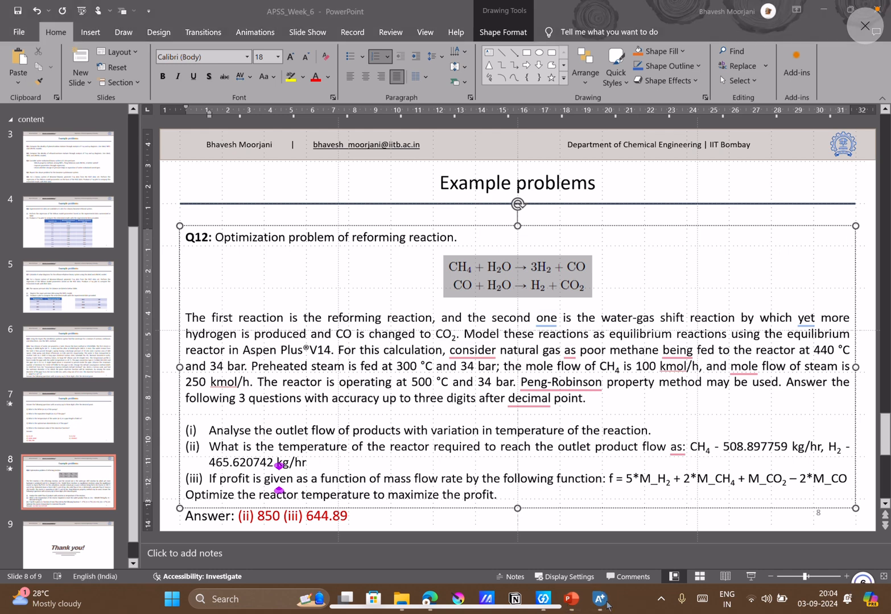
# Check on the loading Aspen Plus window, minimize all the open windows and refresh the desktop.
pyautogui.click(602, 604)
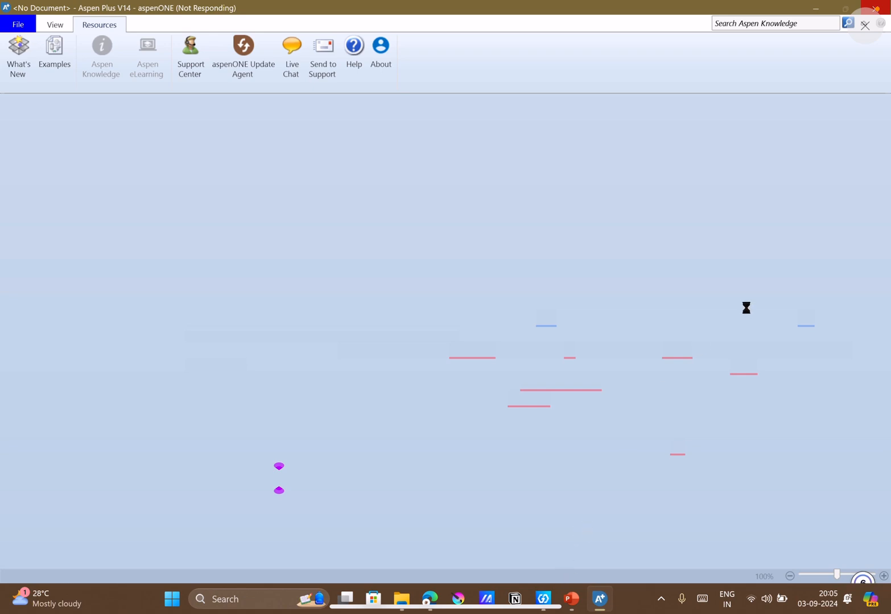
pyautogui.click(815, 11)
pyautogui.click(814, 11)
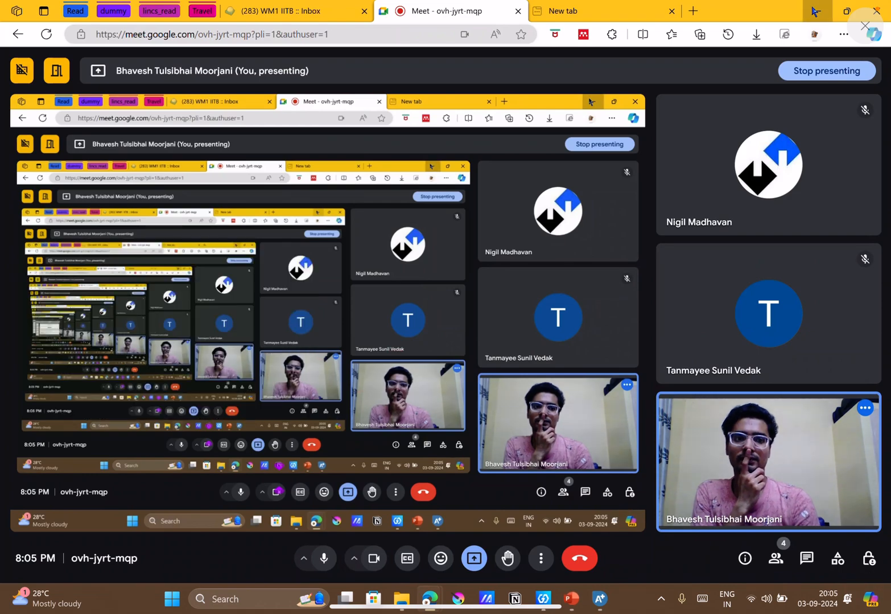
pyautogui.click(814, 12)
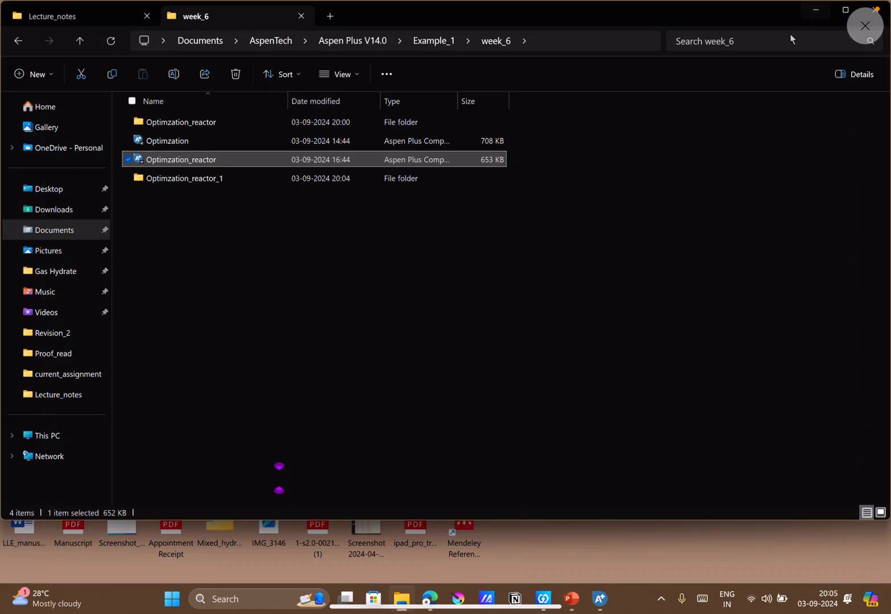
pyautogui.click(818, 13)
pyautogui.rightClick(654, 263)
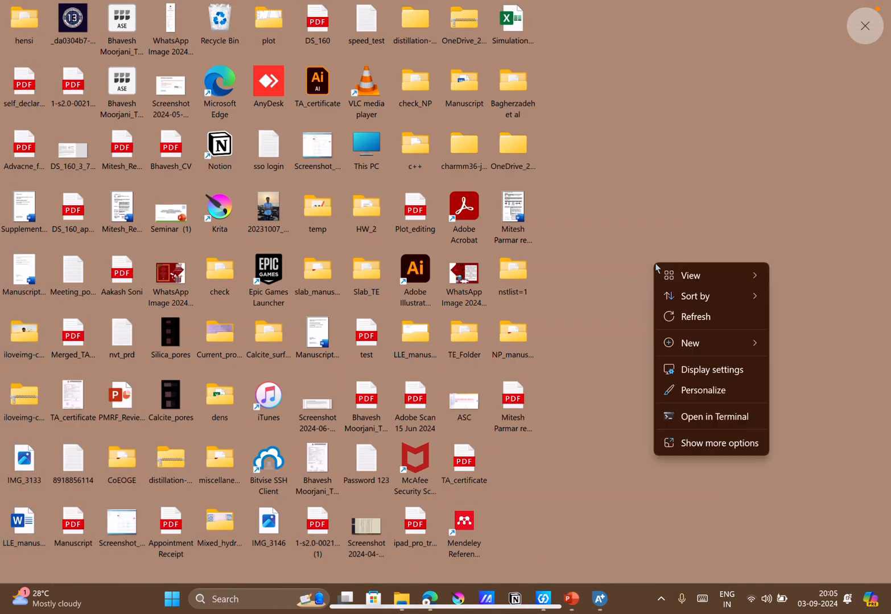
pyautogui.click(678, 314)
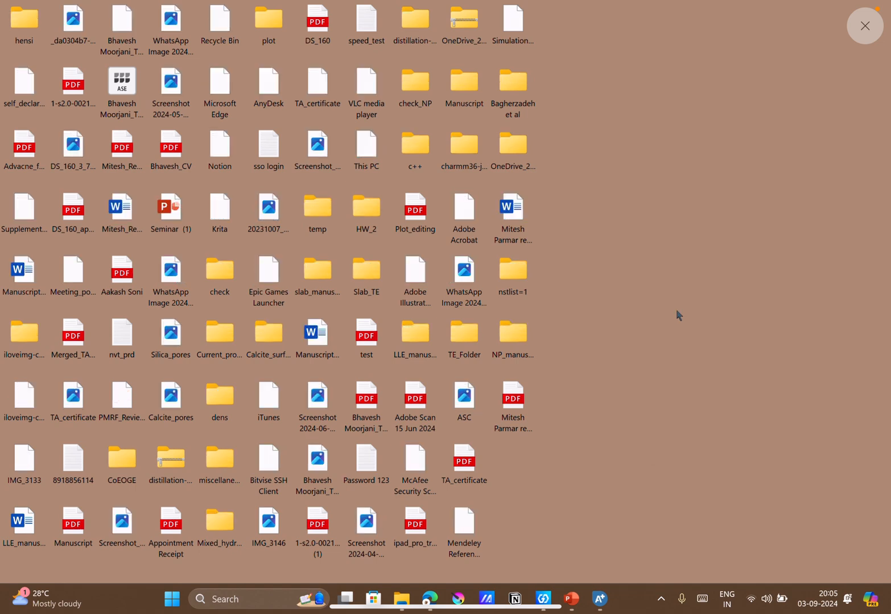
pyautogui.click(595, 596)
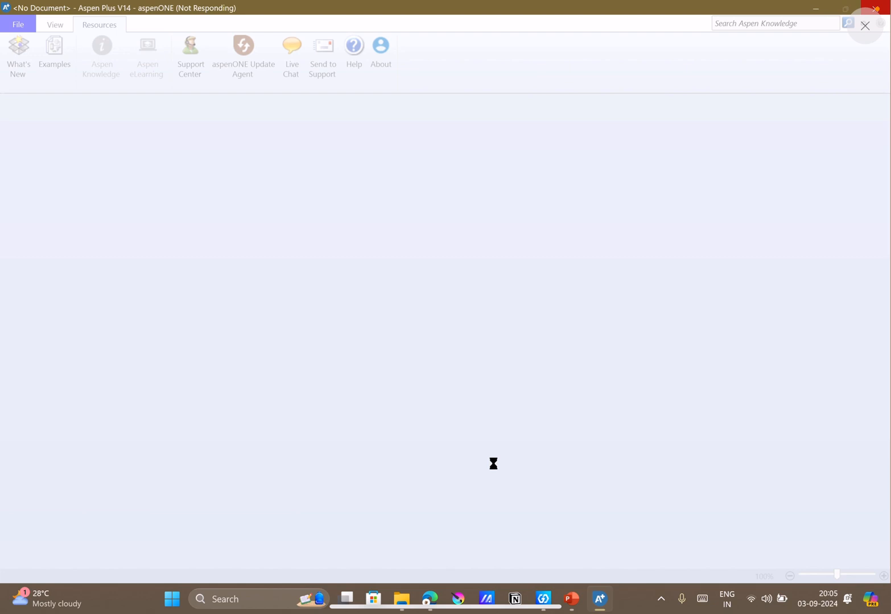
pyautogui.moveTo(877, 3); pyautogui.dragTo(870, 171)
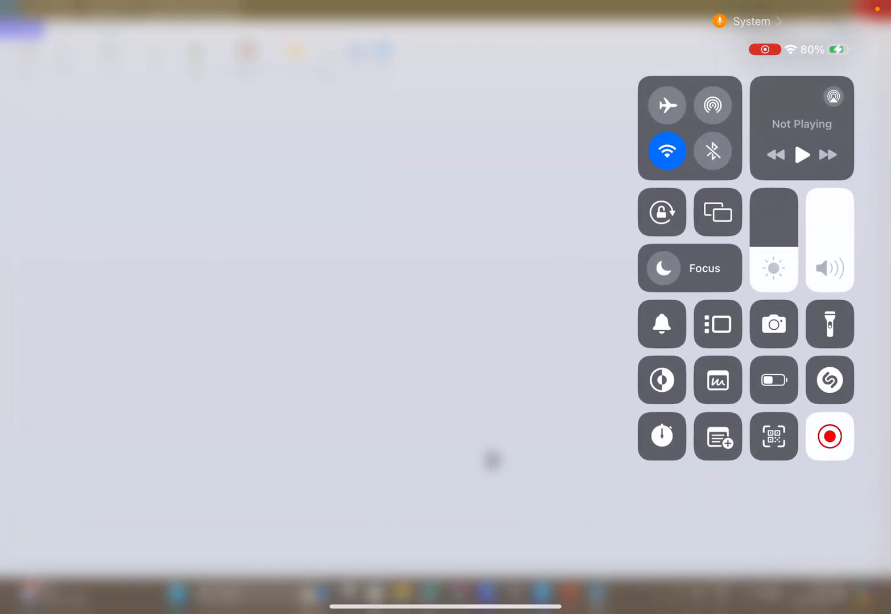
pyautogui.click(492, 460)
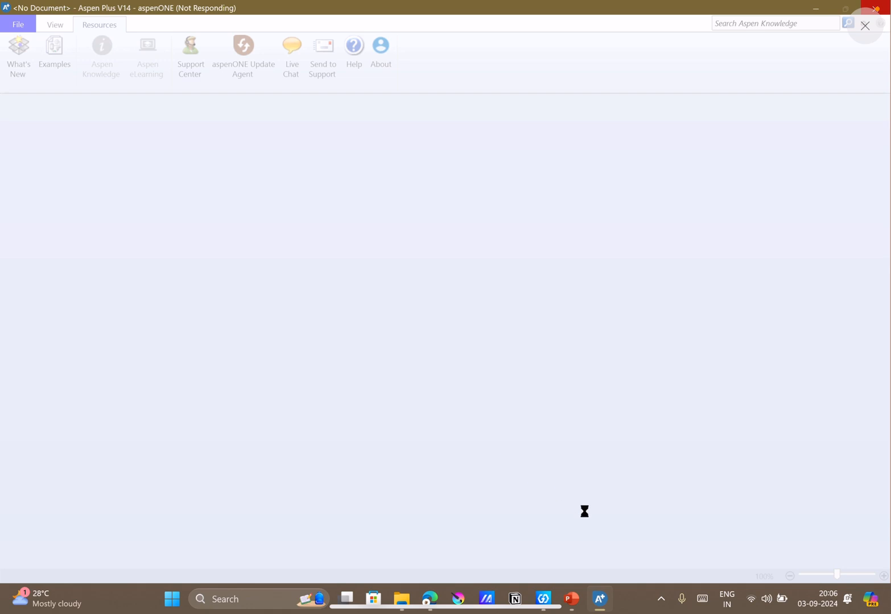
pyautogui.click(814, 11)
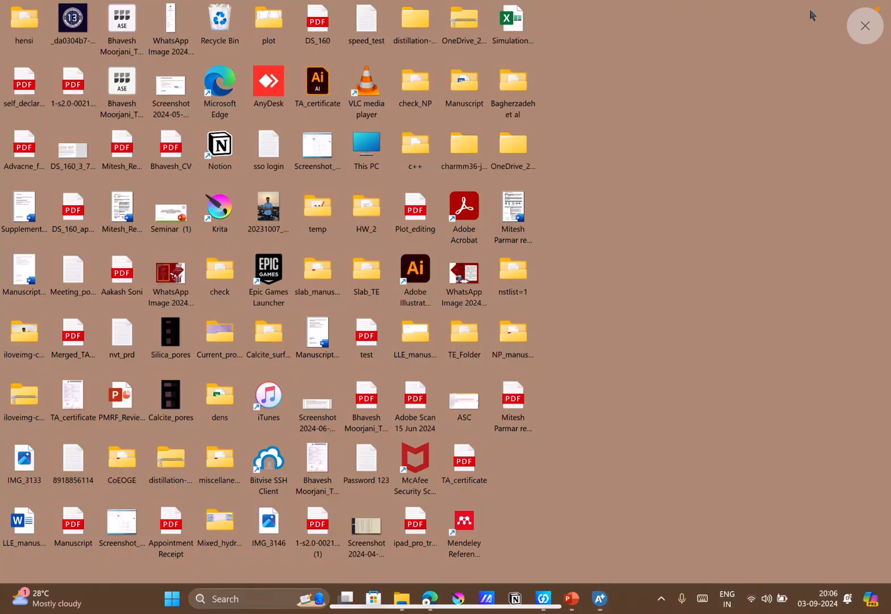
pyautogui.rightClick(592, 369)
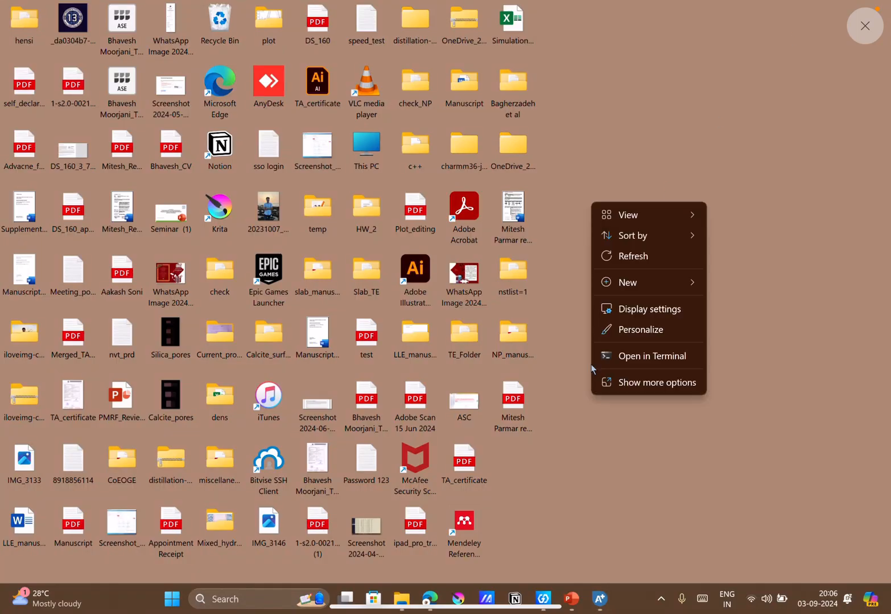
pyautogui.click(622, 261)
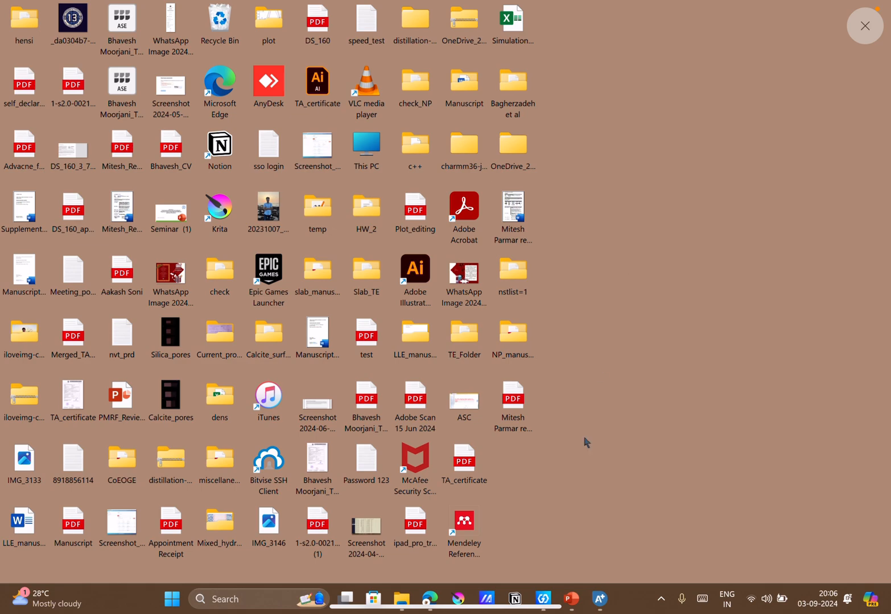
# Switch to PowerPoint, reread the Q12 reforming problem on slide 8 and return to Aspen Plus.
pyautogui.click(567, 605)
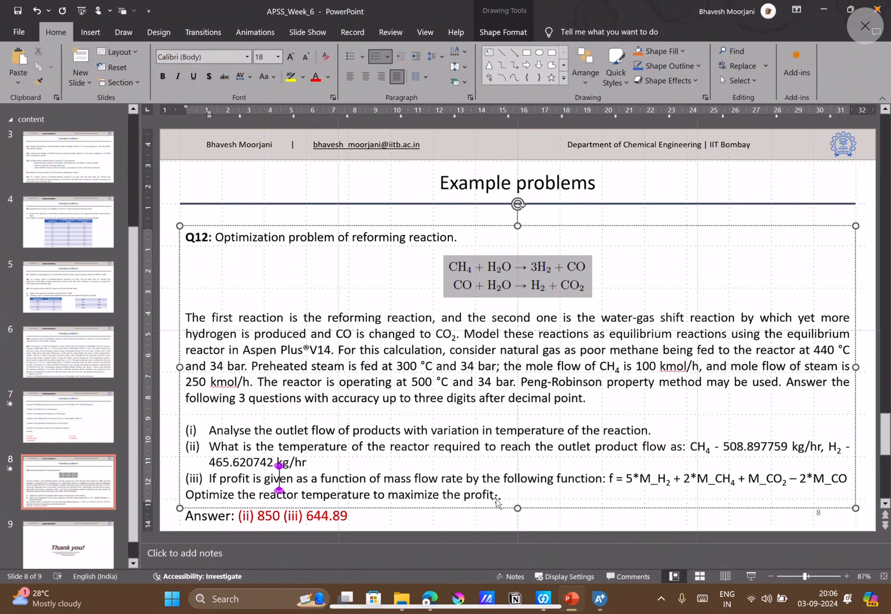
pyautogui.click(476, 435)
pyautogui.click(360, 417)
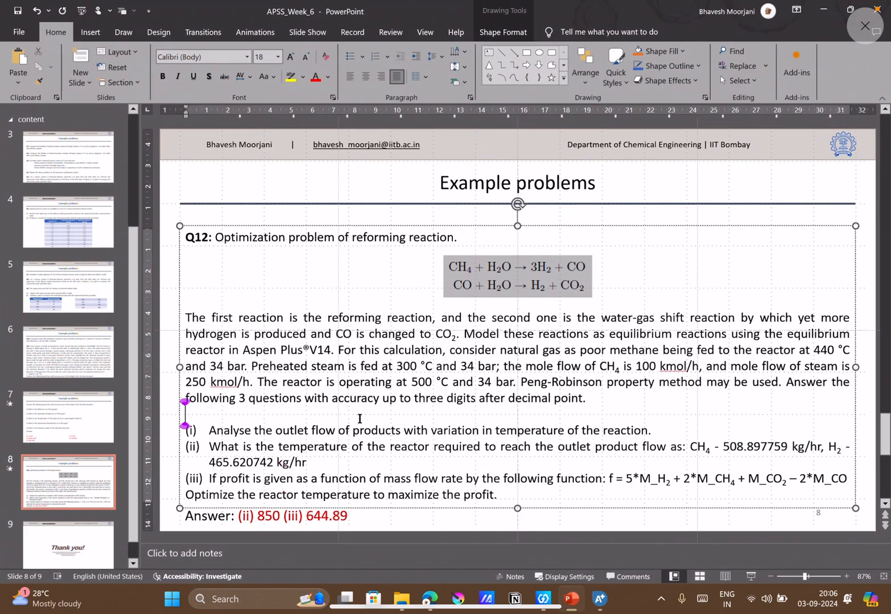
pyautogui.click(169, 445)
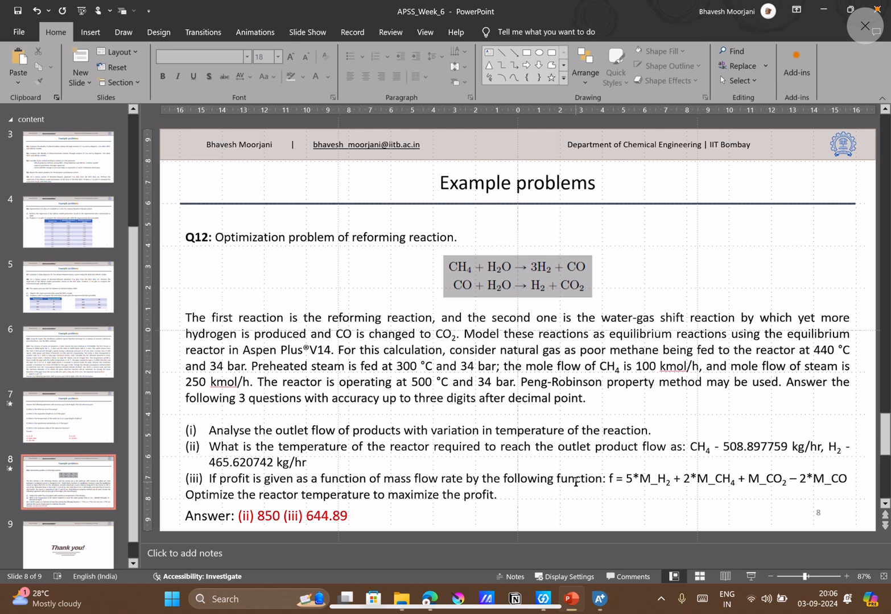
pyautogui.click(600, 599)
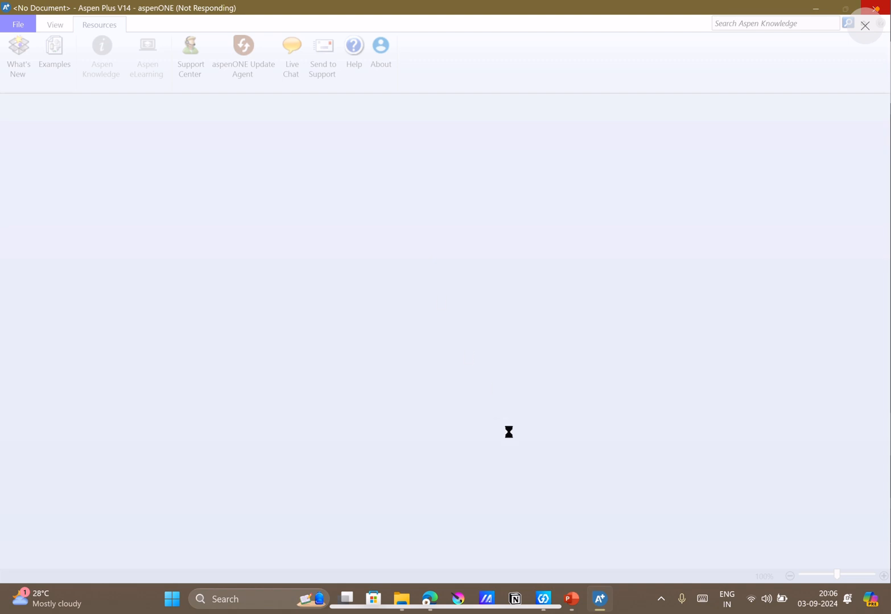
pyautogui.moveTo(426, 600)
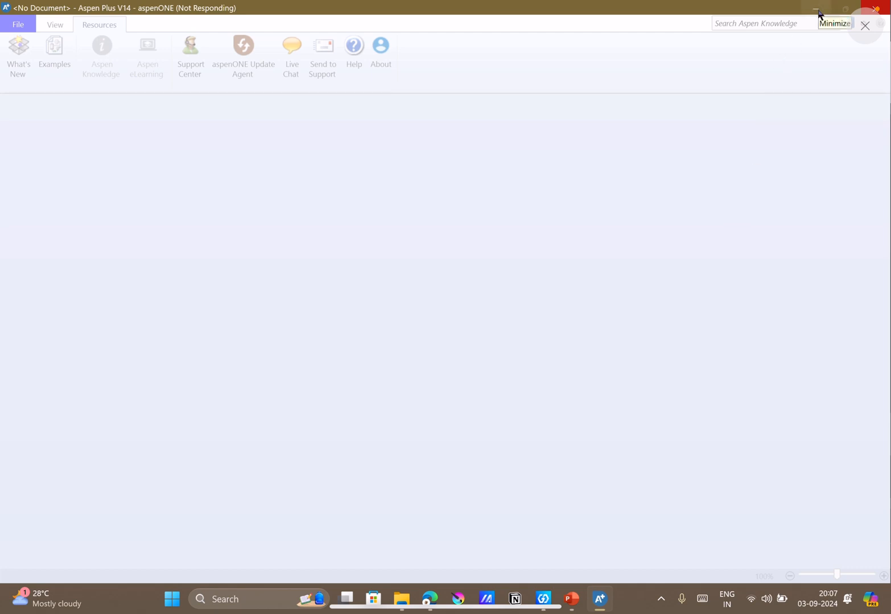
# Switch to PowerPoint, look over slides 7 and 6, reread Q11's convergence and objective function instructions, and return to Aspen Plus.
pyautogui.click(571, 602)
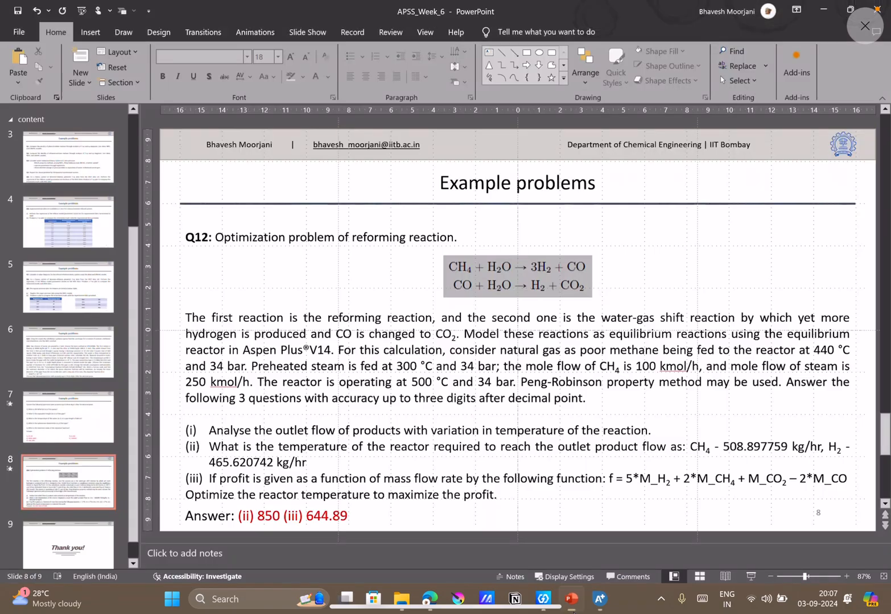
pyautogui.click(39, 424)
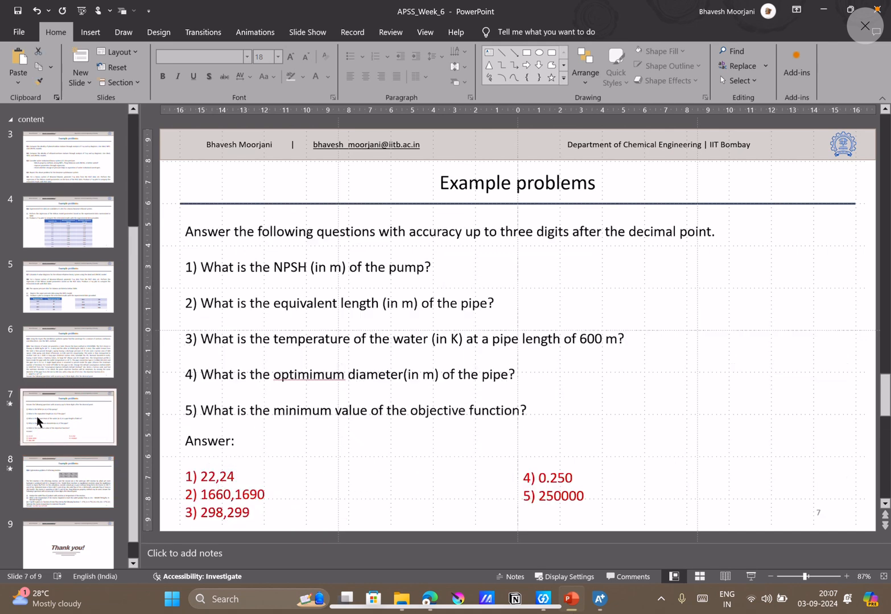
pyautogui.click(54, 365)
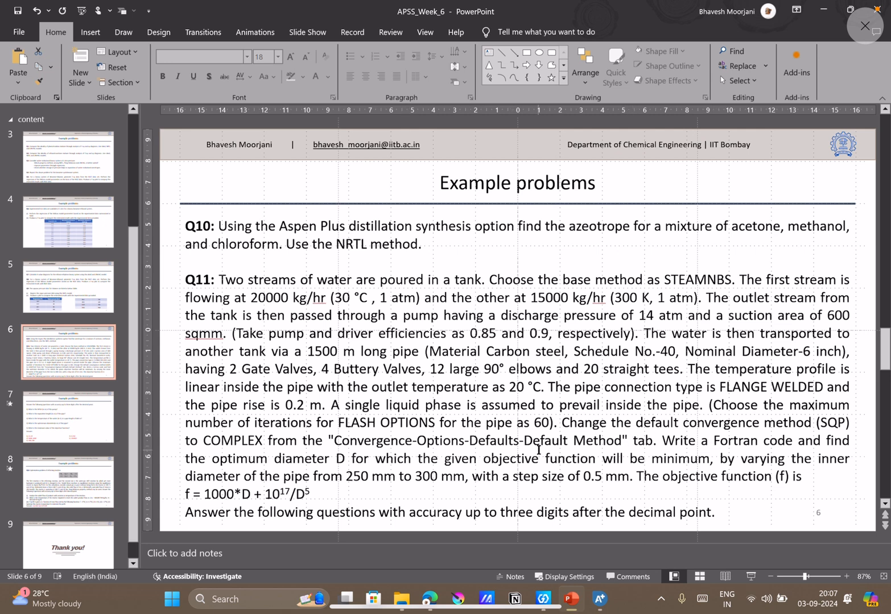
pyautogui.click(375, 456)
pyautogui.click(344, 439)
pyautogui.press('Left')
pyautogui.press('Right')
pyautogui.press('Right')
pyautogui.press('Right')
pyautogui.press('Right')
pyautogui.press('Right')
pyautogui.press('Right')
pyautogui.press('Right')
pyautogui.press('Right')
pyautogui.press('Right')
pyautogui.press('Right')
pyautogui.press('Right')
pyautogui.press('Right')
pyautogui.press('Right')
pyautogui.press('Right')
pyautogui.press('Right')
pyautogui.press('Right')
pyautogui.press('Right')
pyautogui.press('Right')
pyautogui.press('Right')
pyautogui.press('Right')
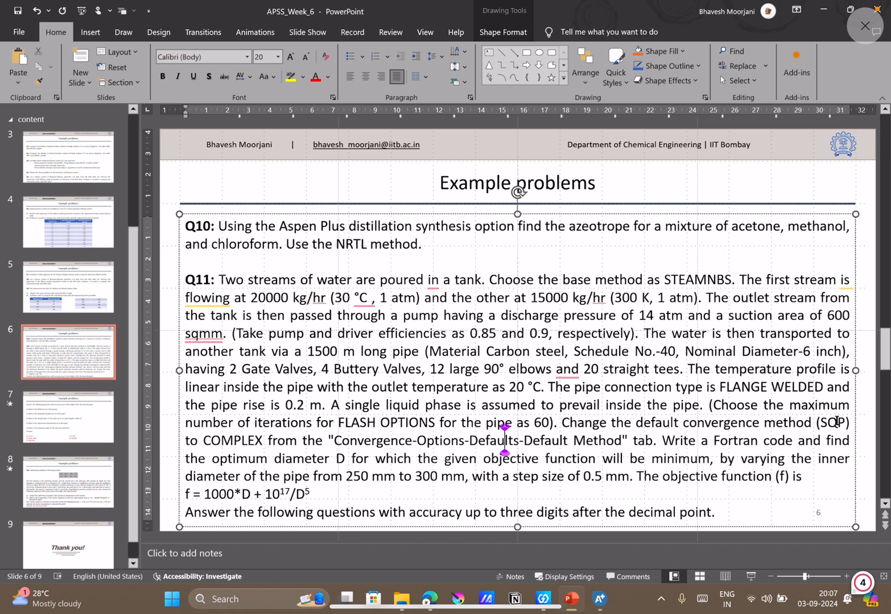
pyautogui.click(266, 457)
pyautogui.click(255, 450)
pyautogui.click(824, 8)
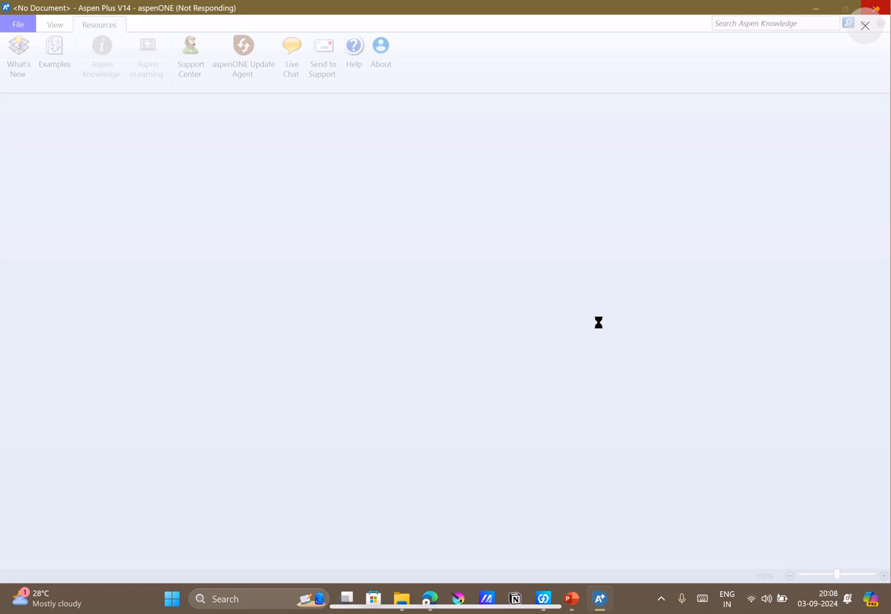
# Try to close the unresponsive Aspen Plus window, then minimize it.
pyautogui.click(886, 12)
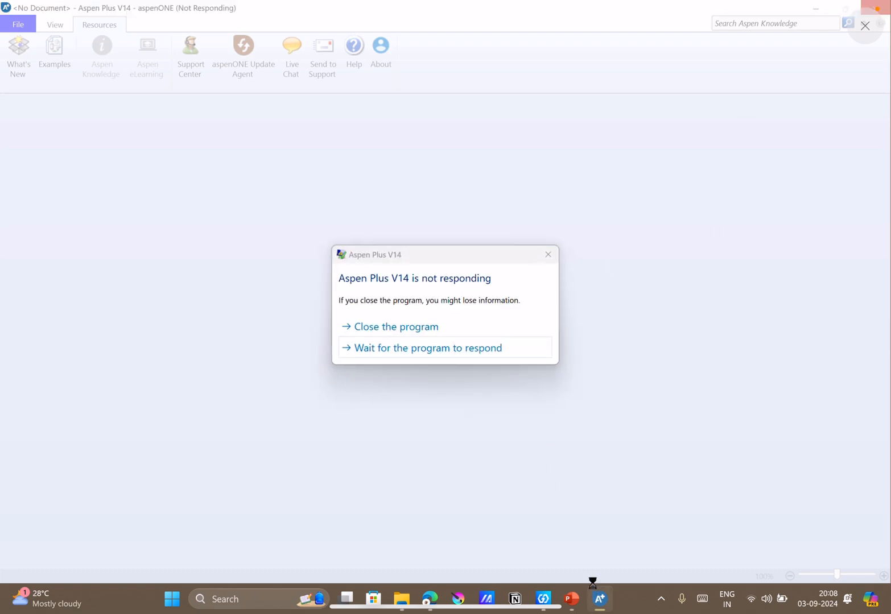
pyautogui.click(419, 341)
pyautogui.click(600, 597)
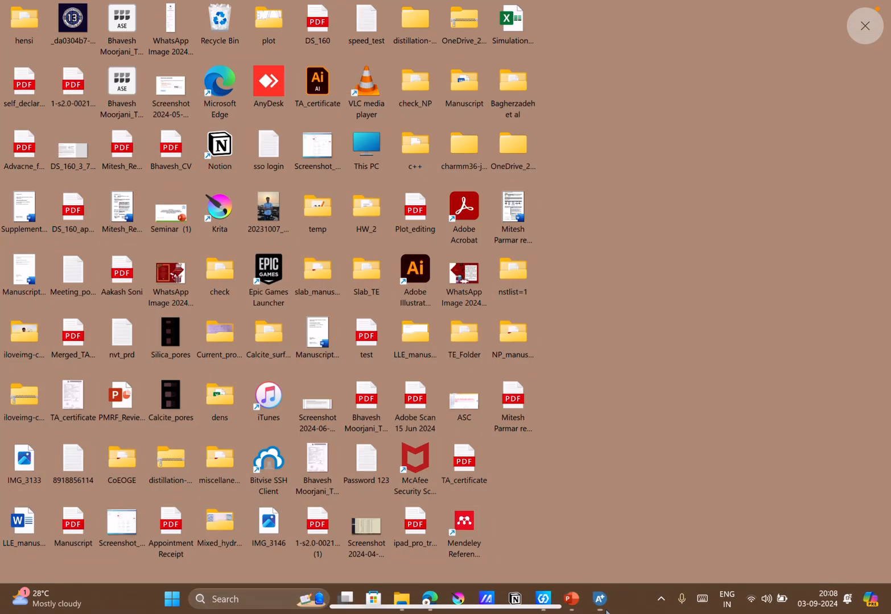
# End the unresponsive Aspen Plus V14 task in Task Manager and refresh the desktop.
pyautogui.click(295, 601)
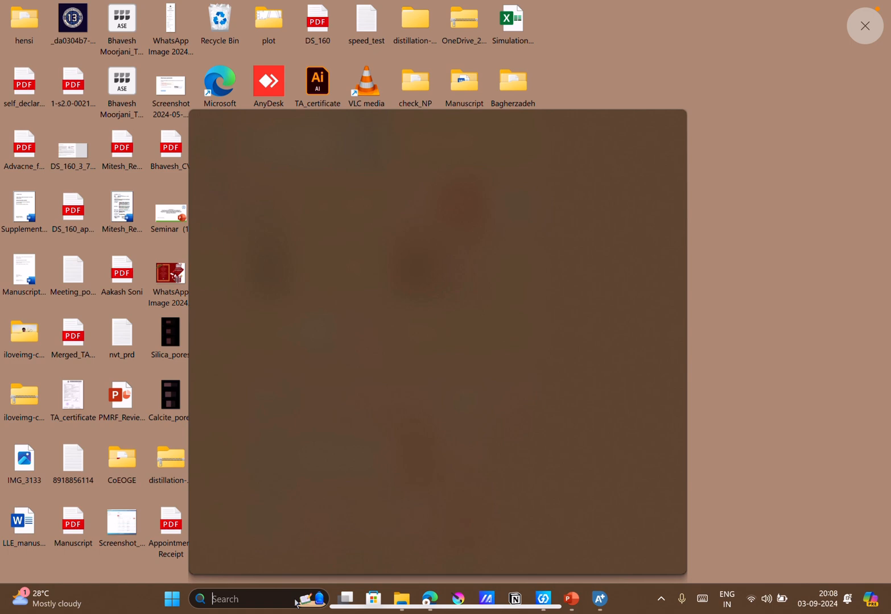
pyautogui.write('tak')
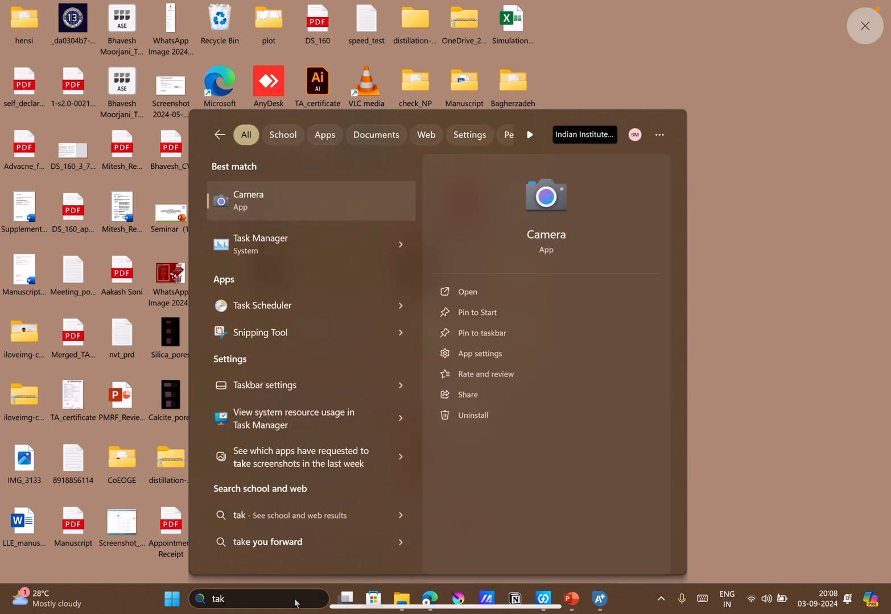
pyautogui.press('Down')
pyautogui.press('Return')
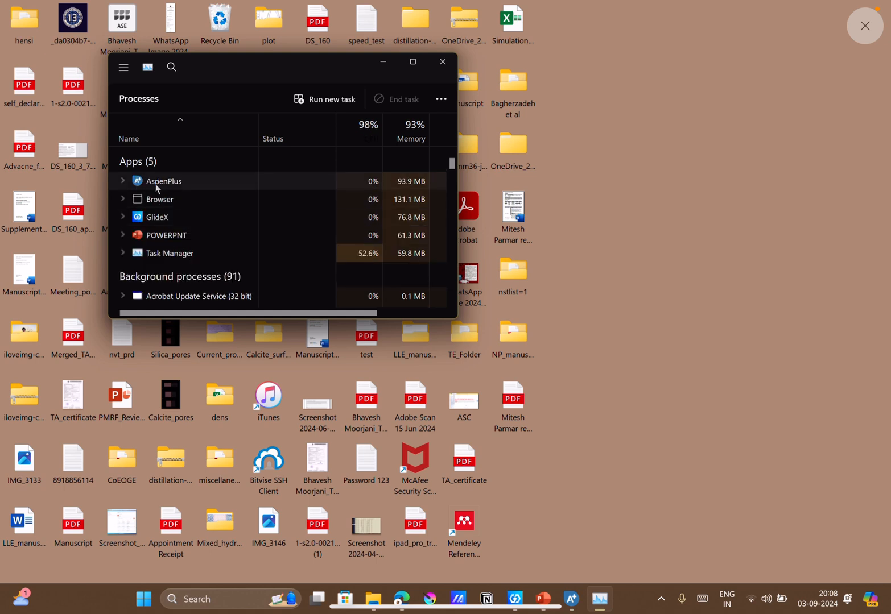
pyautogui.click(157, 187)
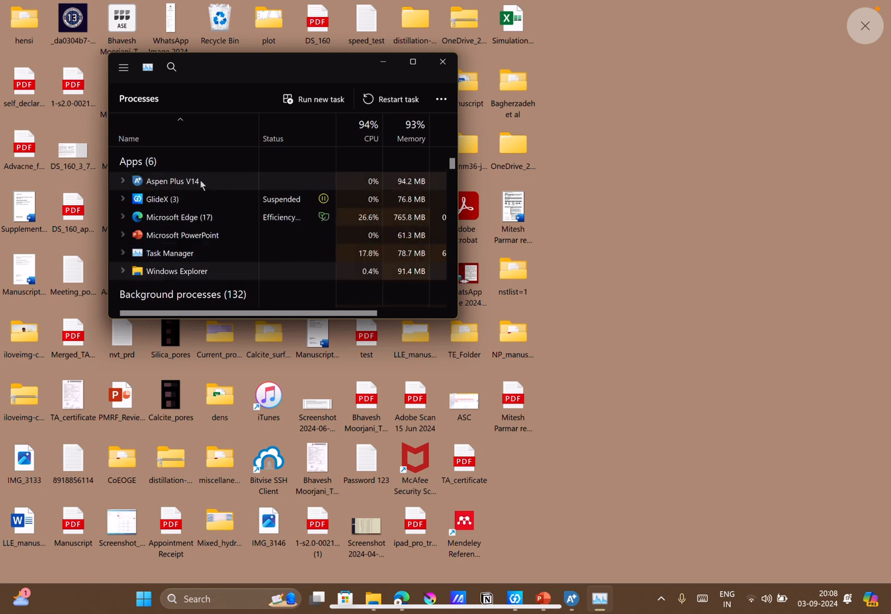
pyautogui.click(200, 183)
pyautogui.rightClick(201, 183)
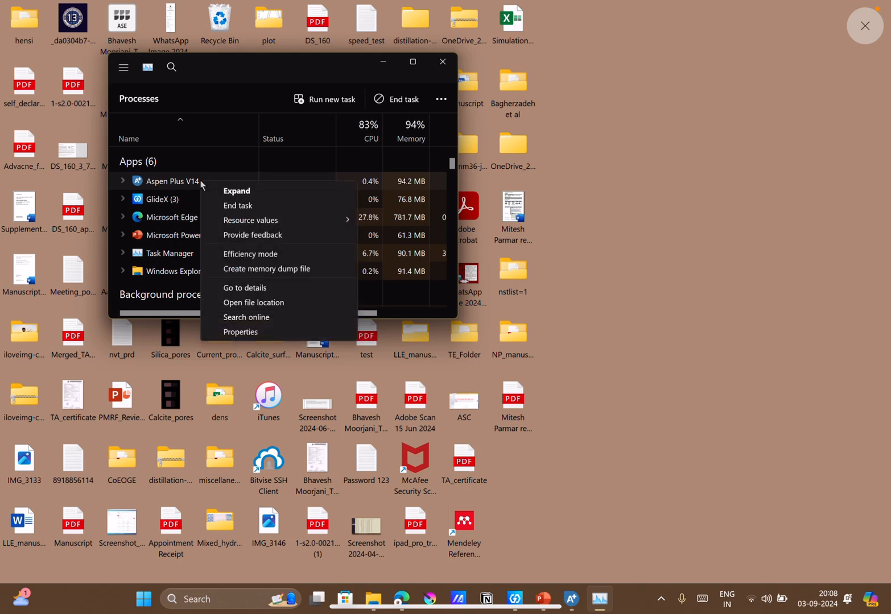
pyautogui.click(248, 206)
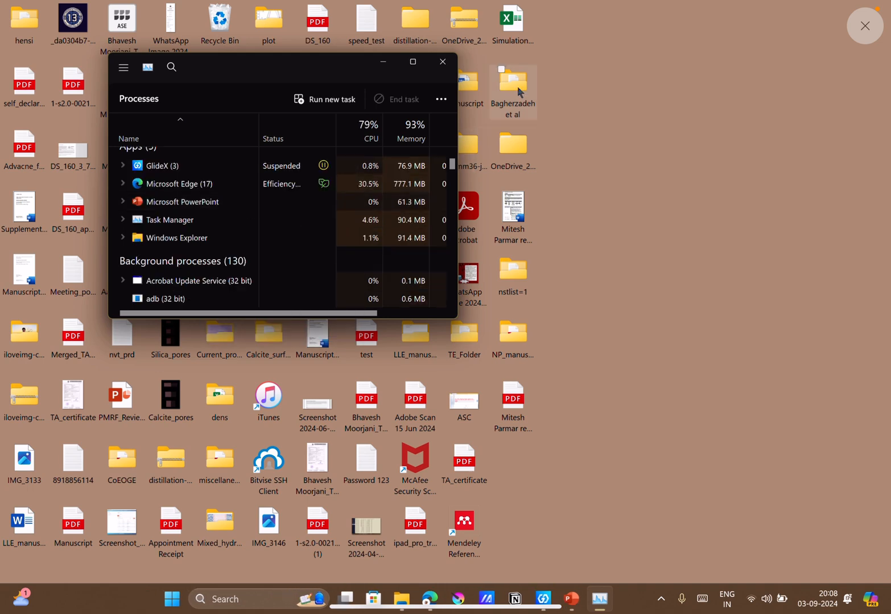
pyautogui.click(443, 66)
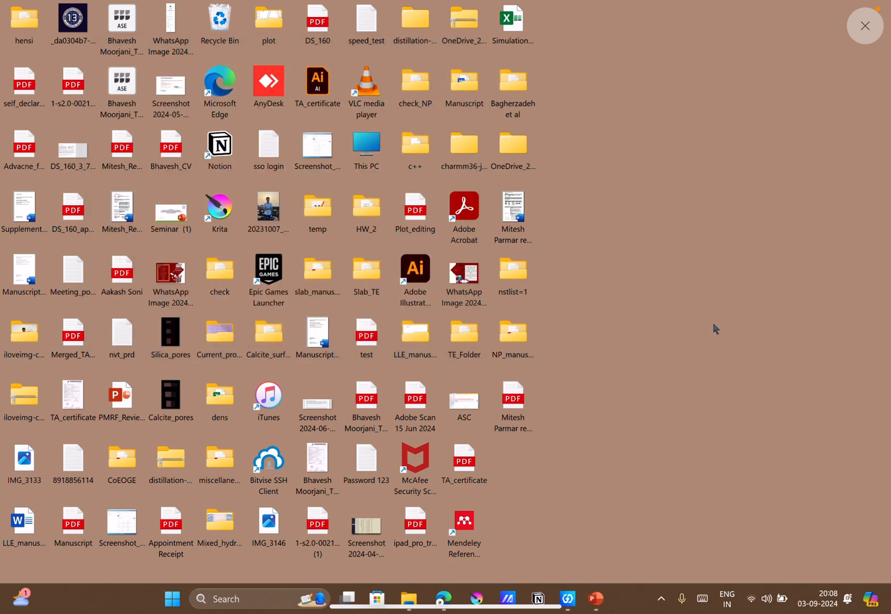
pyautogui.rightClick(714, 327)
pyautogui.click(745, 380)
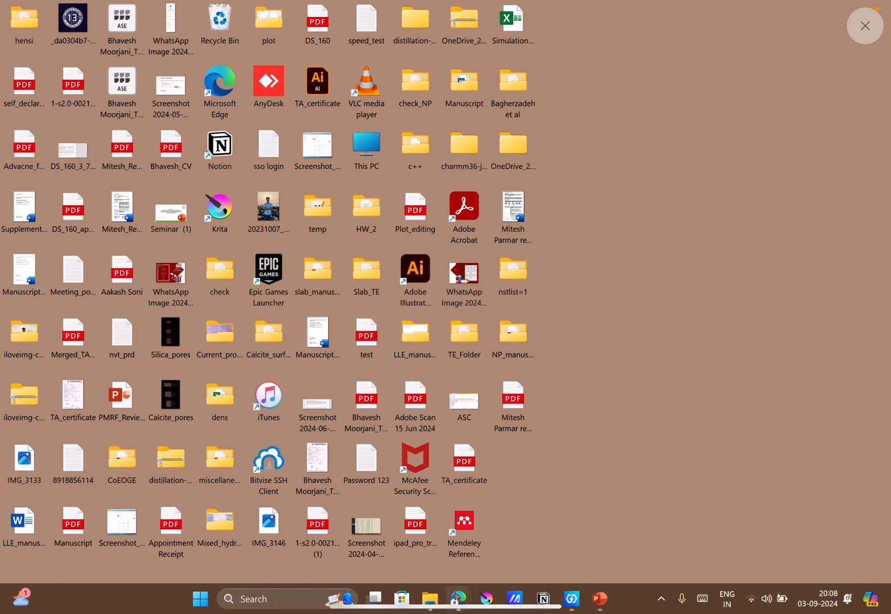
# Switch to File Explorer and reopen the Optimzation_reactor Aspen Plus file from the week_6 folder.
pyautogui.click(438, 600)
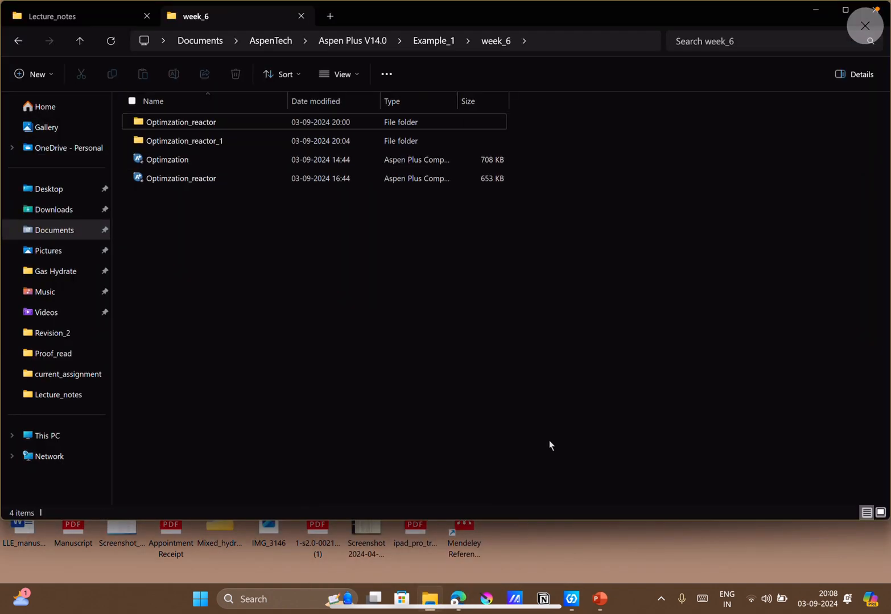
pyautogui.click(215, 183)
pyautogui.rightClick(213, 183)
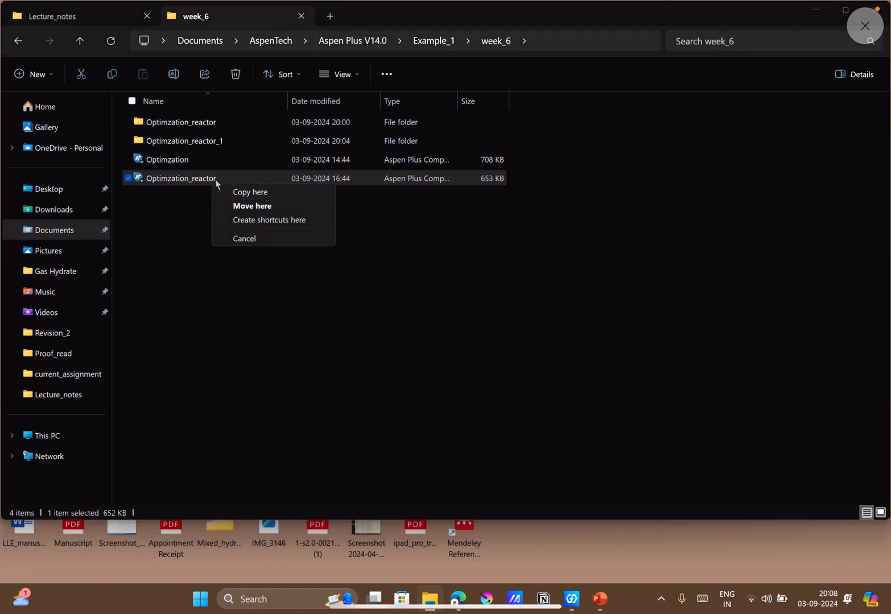
pyautogui.click(196, 179)
pyautogui.rightClick(209, 180)
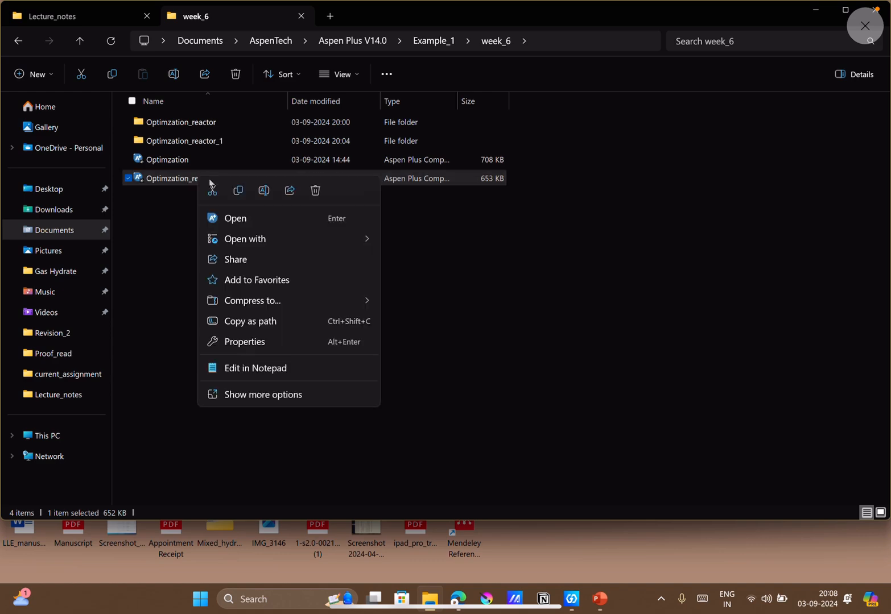
pyautogui.click(256, 221)
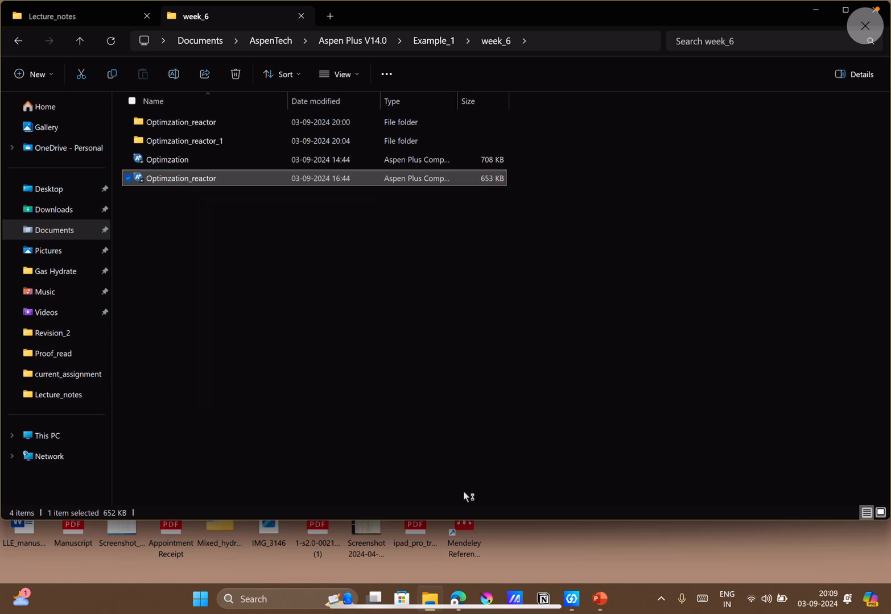
# Switch to the Google Meet call in Edge, check the call chat and raise the system volume.
pyautogui.moveTo(458, 599)
pyautogui.click(420, 571)
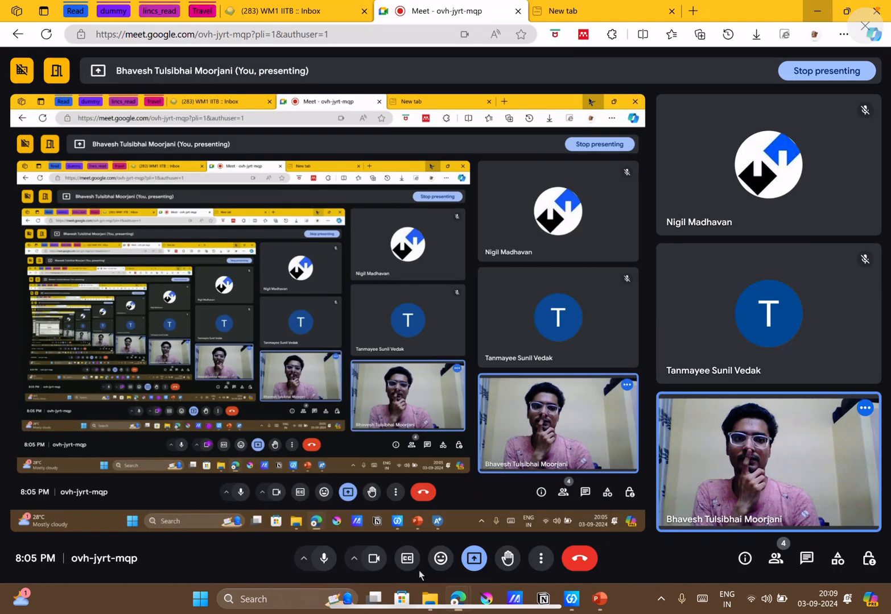
pyautogui.click(808, 560)
pyautogui.click(813, 561)
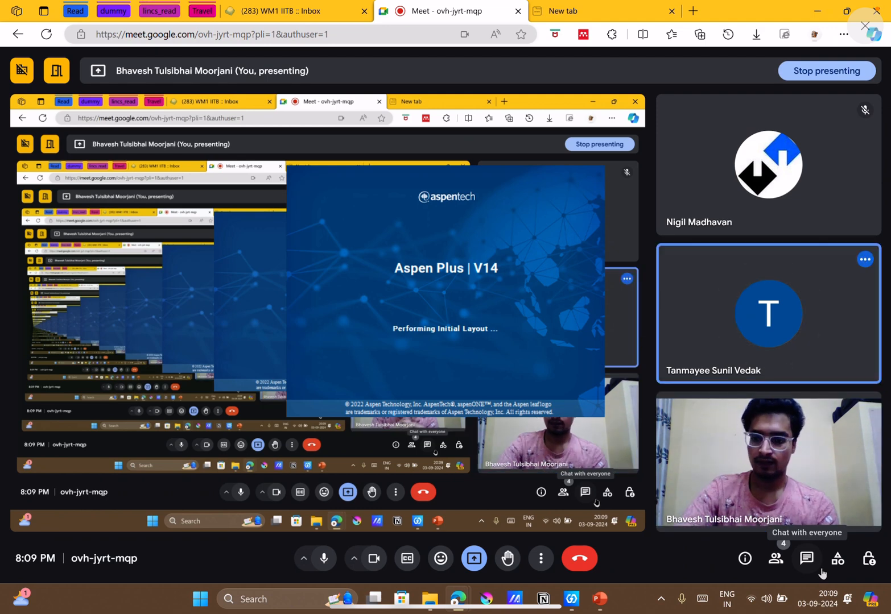
pyautogui.press('XF86AudioRaiseVolume')
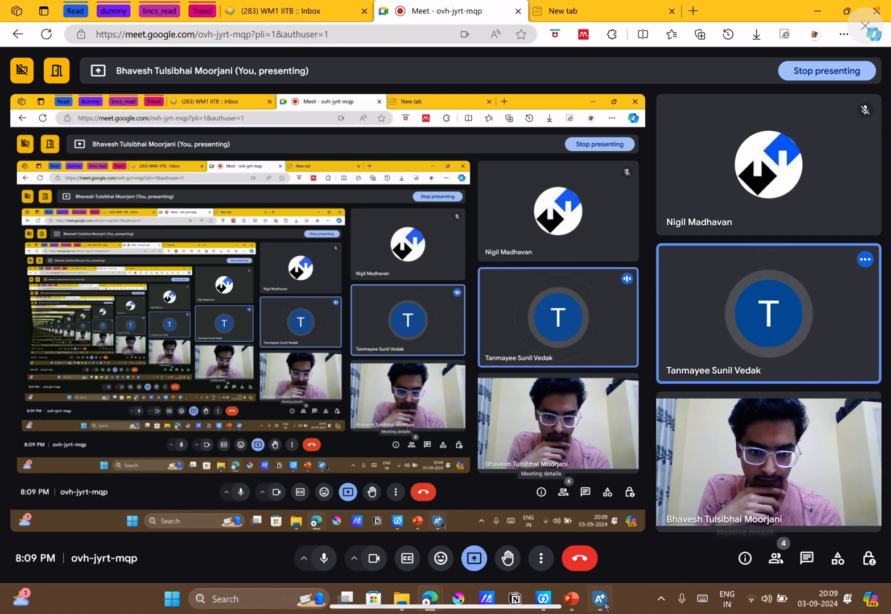
# Check on the loading Aspen Plus window and return to the Google Meet call.
pyautogui.moveTo(603, 603)
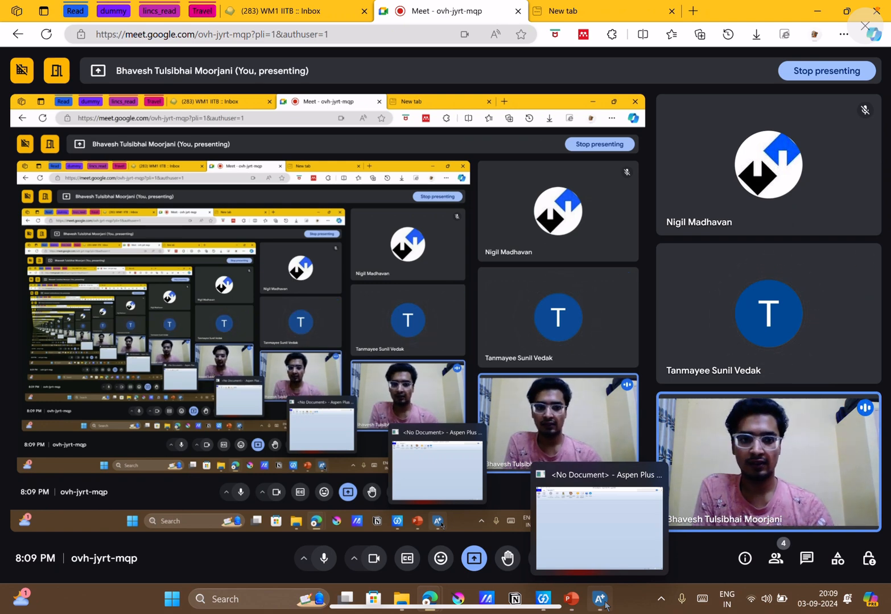
pyautogui.click(604, 604)
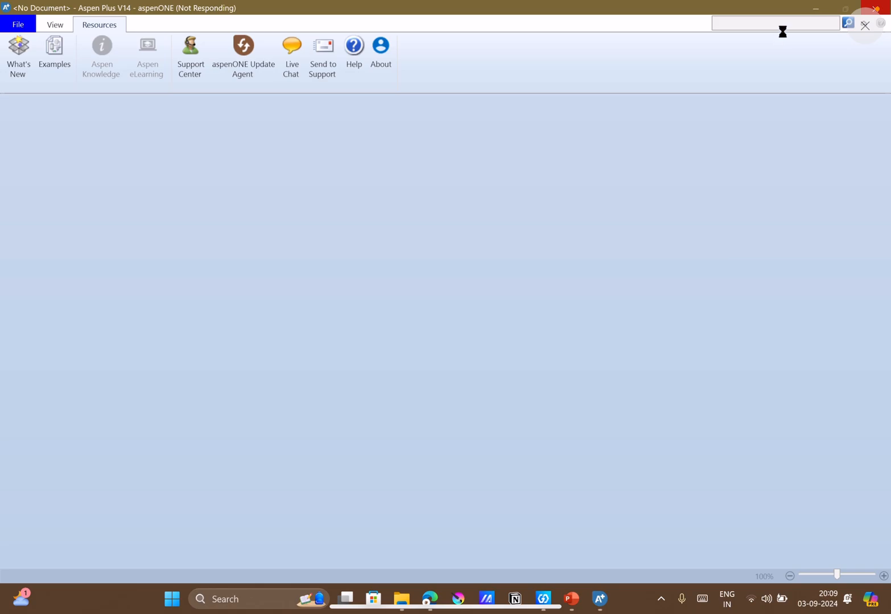
pyautogui.click(815, 10)
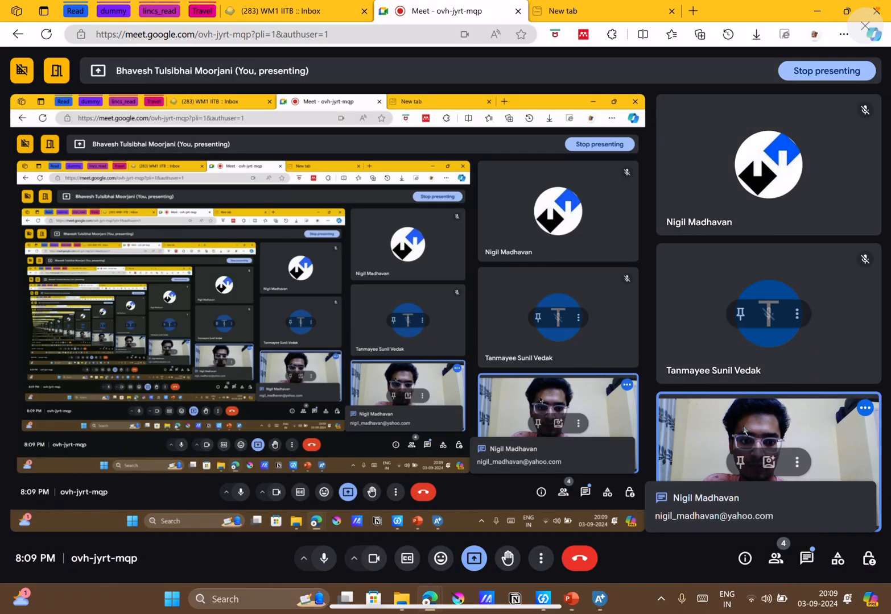
# Copy the participant's e-mail address from the in-call messages, close the chat and check on the loading Aspen Plus window.
pyautogui.click(806, 558)
pyautogui.moveTo(777, 274); pyautogui.dragTo(668, 280)
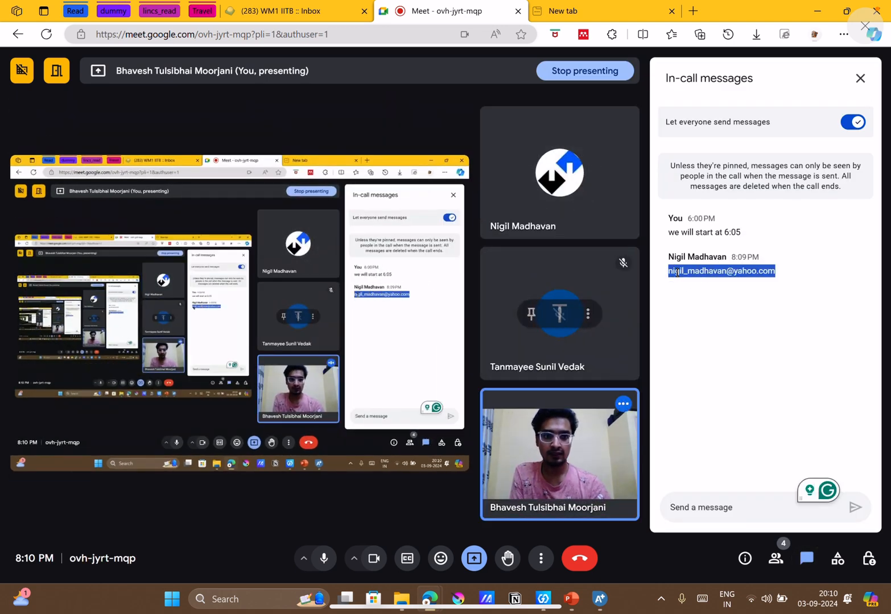
pyautogui.rightClick(683, 277)
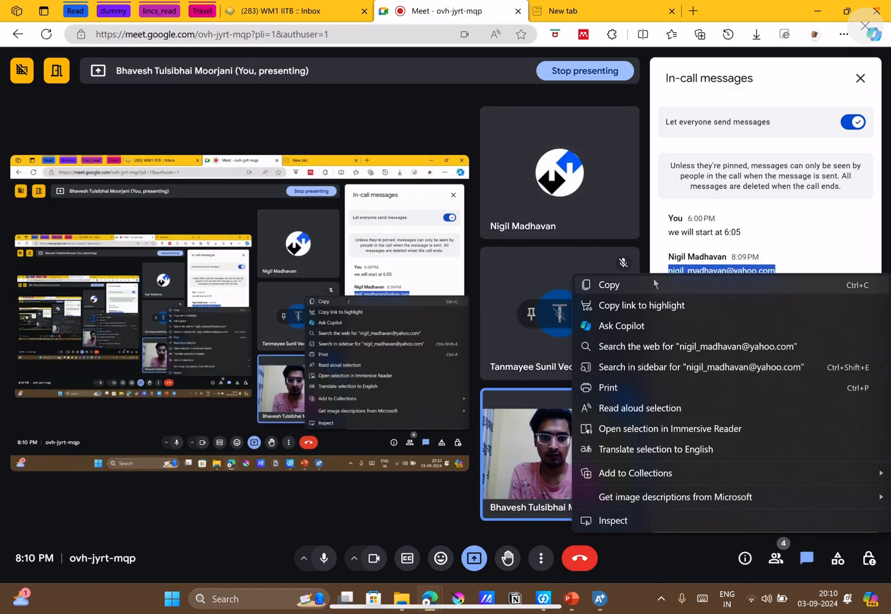
pyautogui.click(682, 283)
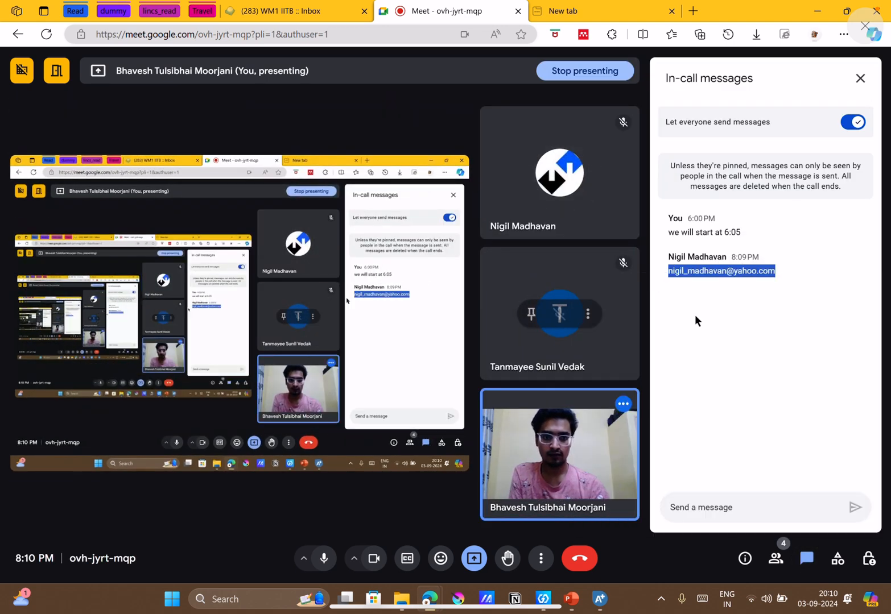
pyautogui.click(807, 558)
pyautogui.click(611, 602)
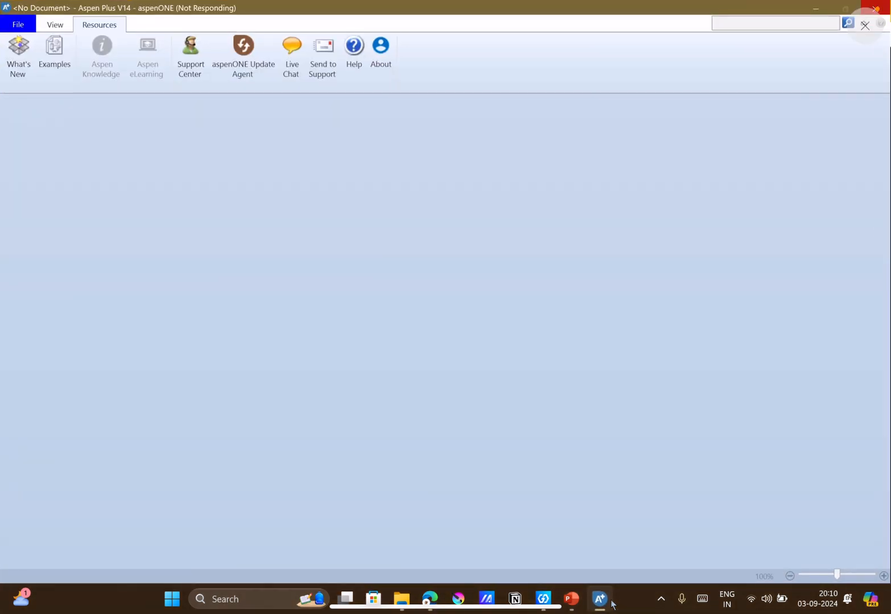
pyautogui.click(817, 6)
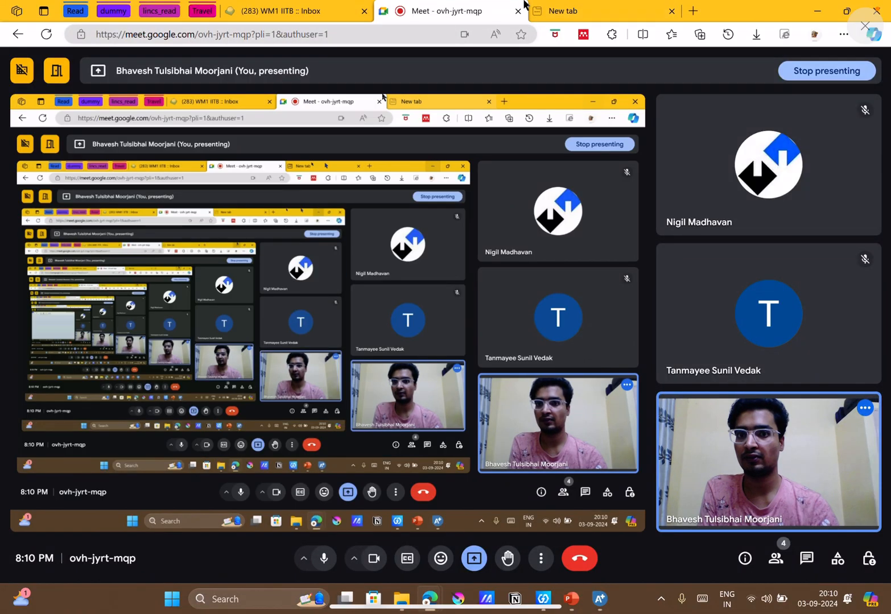
# Sign in to the IITB webmail in Edge and start composing a new message.
pyautogui.click(561, 10)
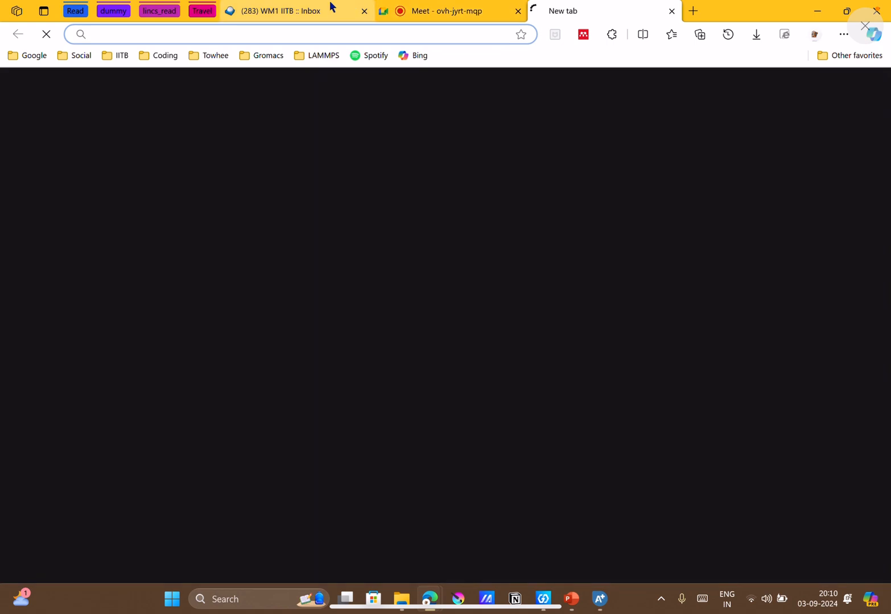
pyautogui.click(335, 6)
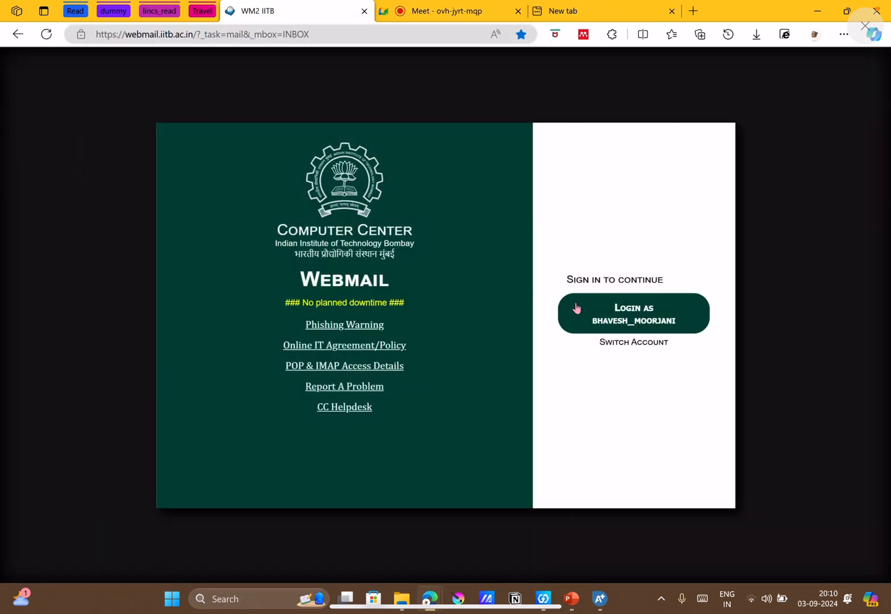
pyautogui.click(576, 308)
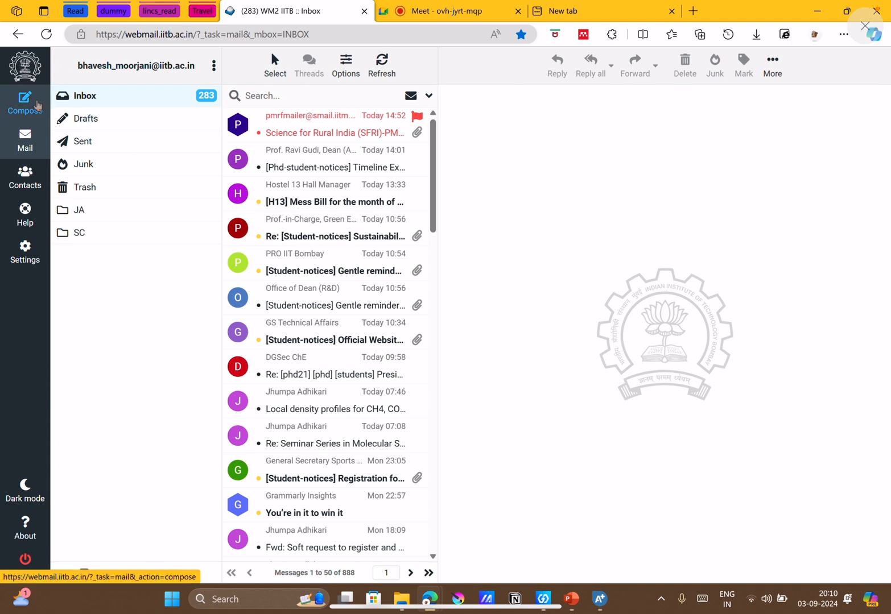
pyautogui.click(25, 102)
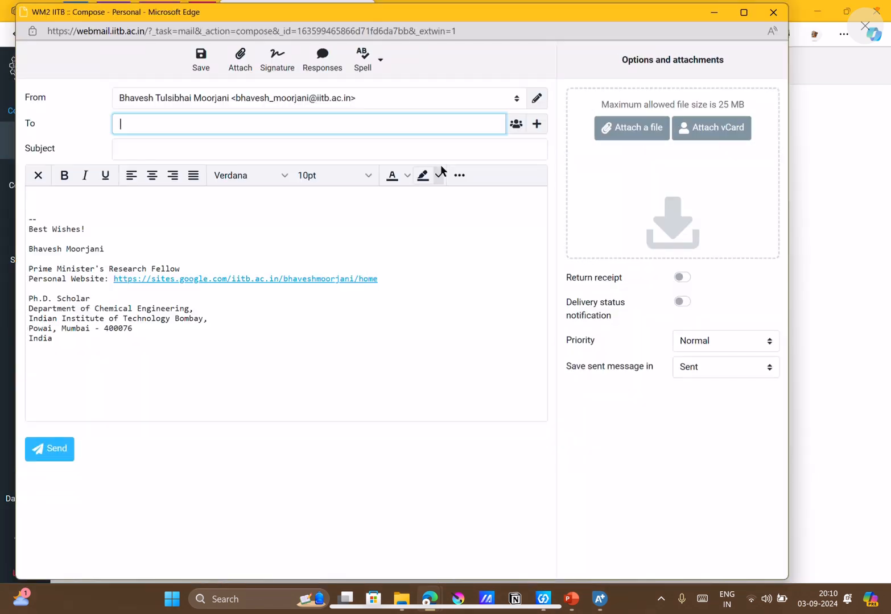
# Attach the Optimzation_reactor file from Documents > AspenTech > Aspen Plus V14.0 > Example_1 > week_6 and send the participant's e-mail without a subject.
pyautogui.click(641, 138)
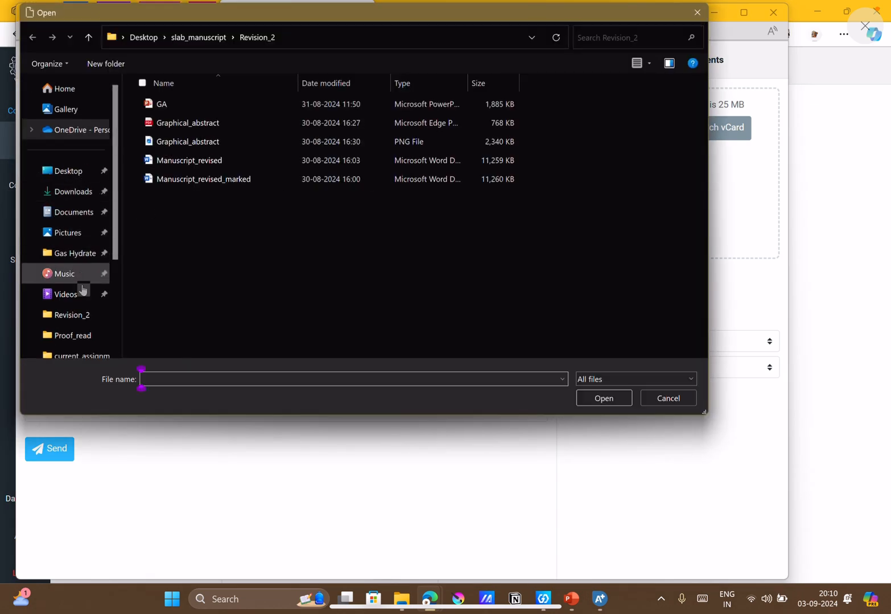
pyautogui.scroll(-2, 83, 298)
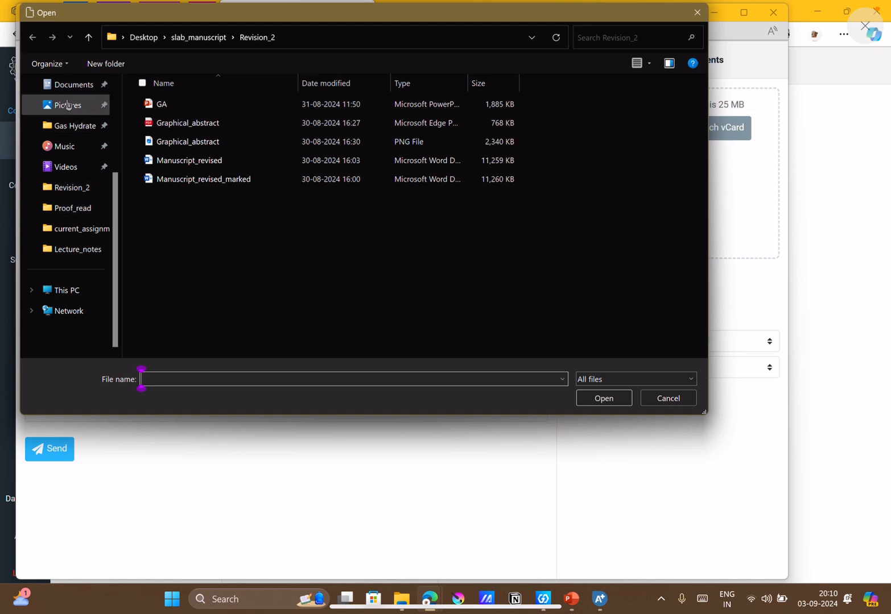
pyautogui.click(63, 84)
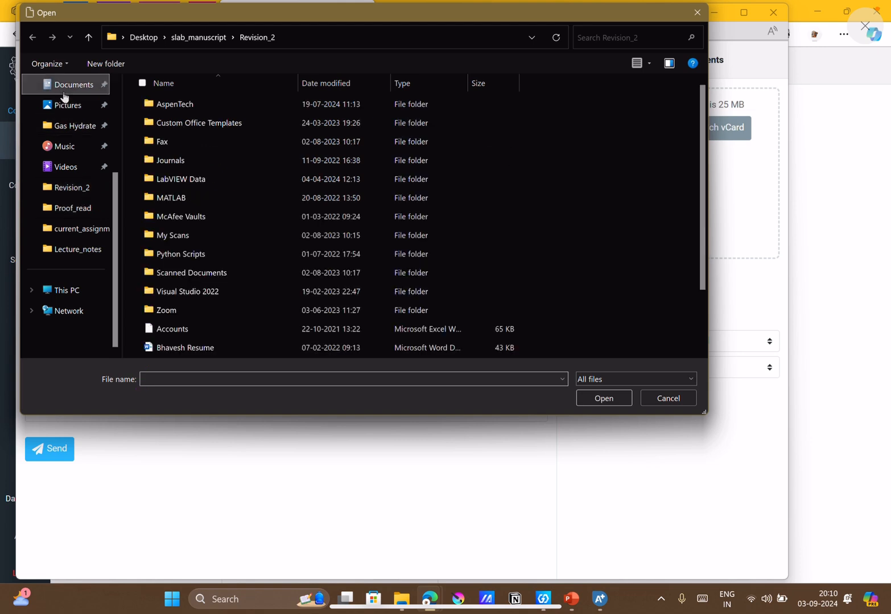
pyautogui.doubleClick(186, 107)
pyautogui.doubleClick(186, 106)
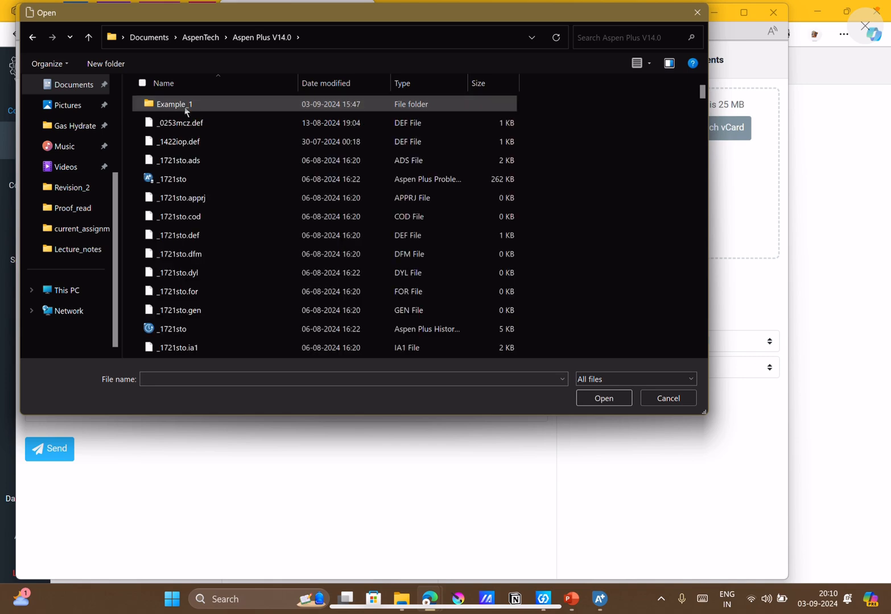
pyautogui.doubleClick(184, 108)
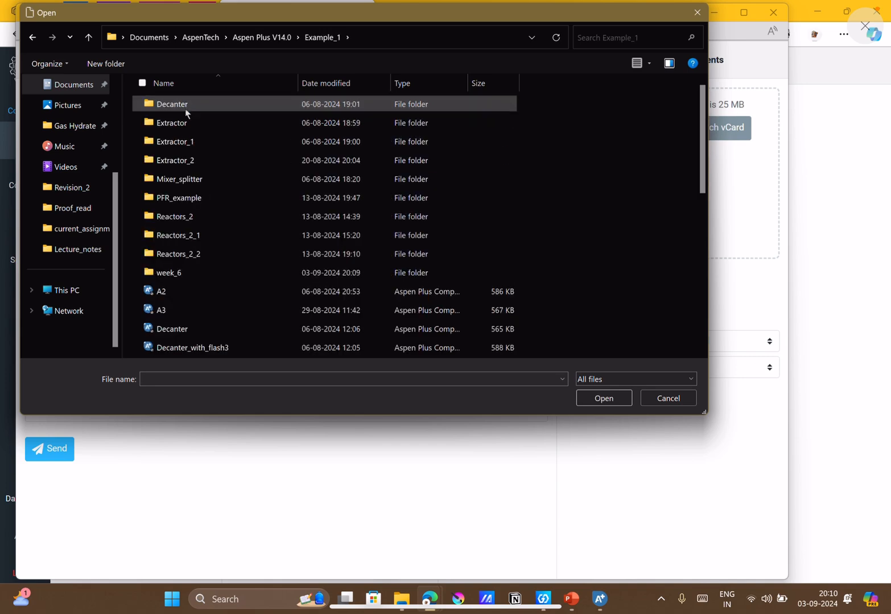
pyautogui.doubleClick(190, 272)
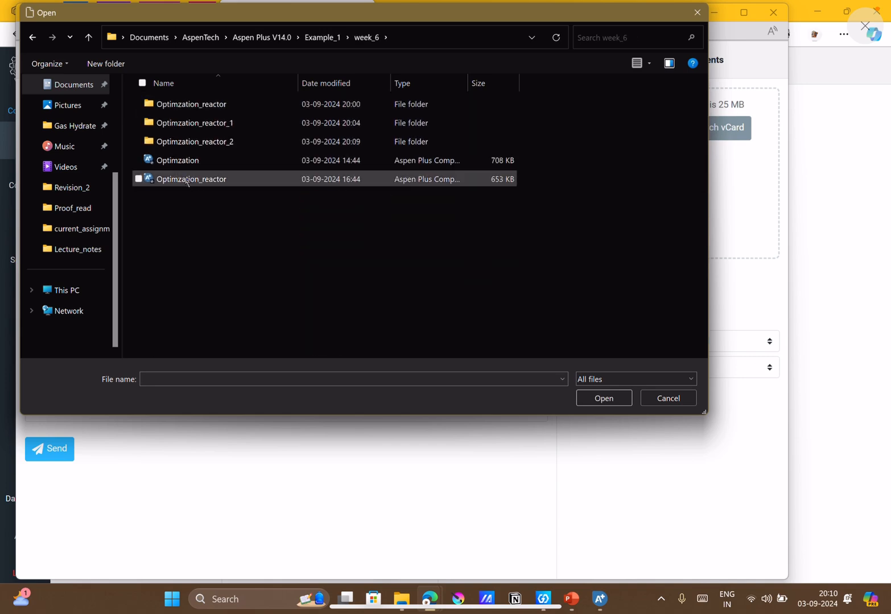
pyautogui.doubleClick(186, 180)
pyautogui.click(30, 458)
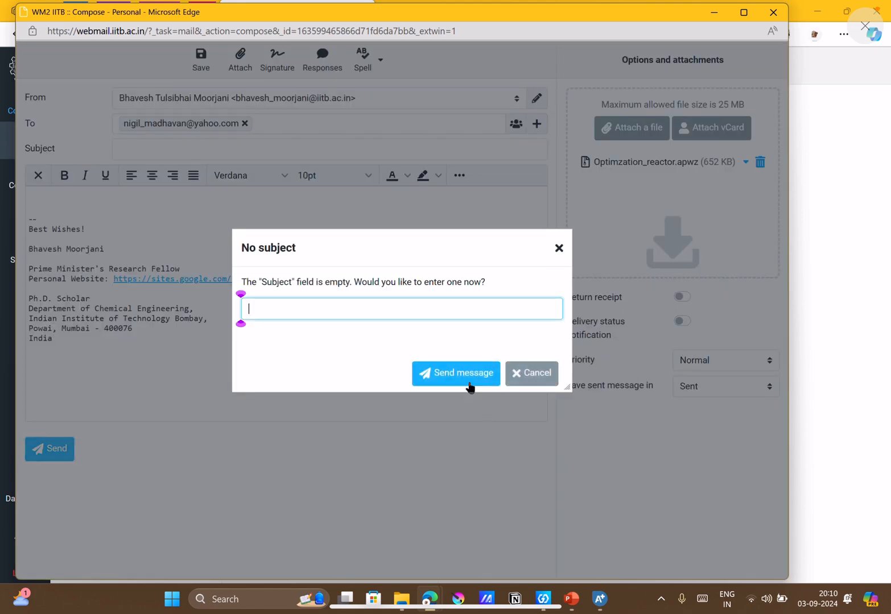
pyautogui.click(470, 381)
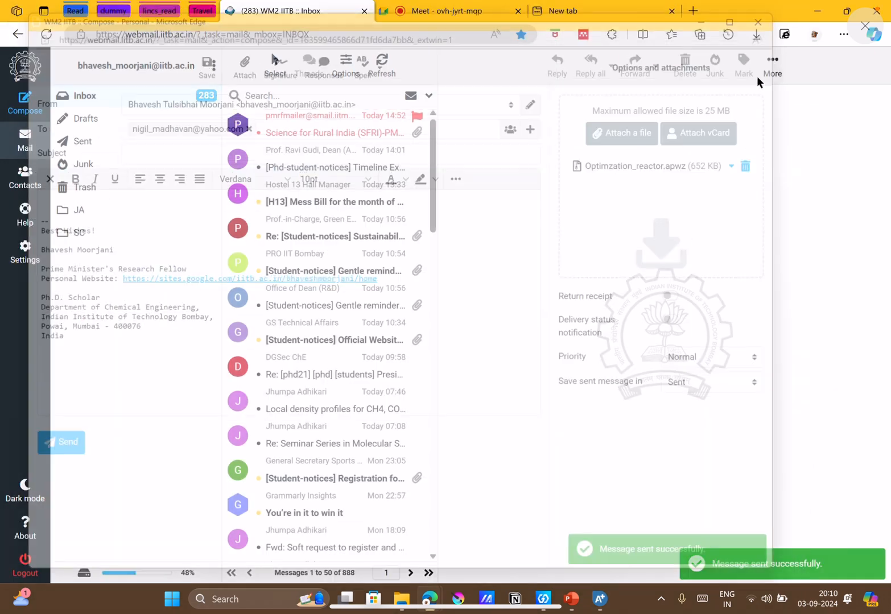
# Return to the Google Meet call and check twice on the loading Aspen Plus window.
pyautogui.click(455, 10)
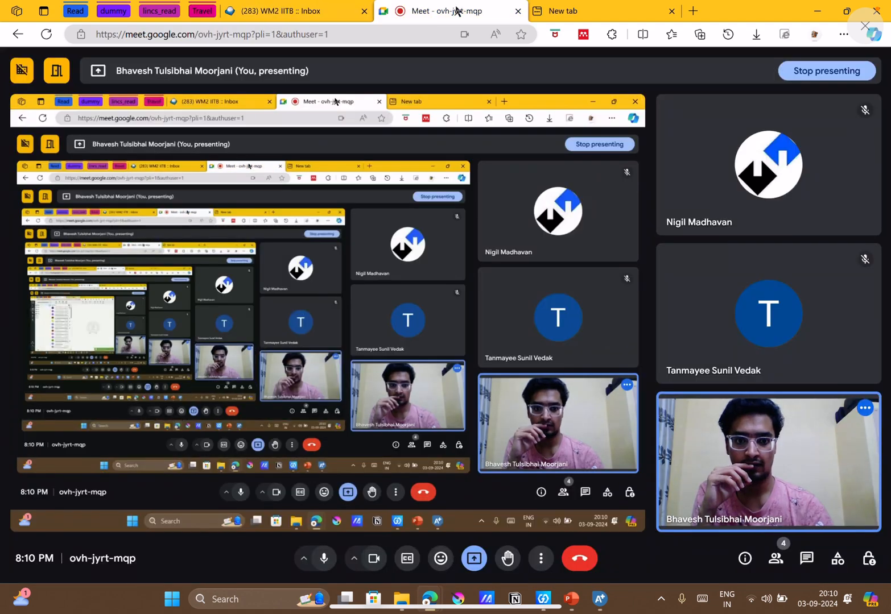
pyautogui.click(604, 604)
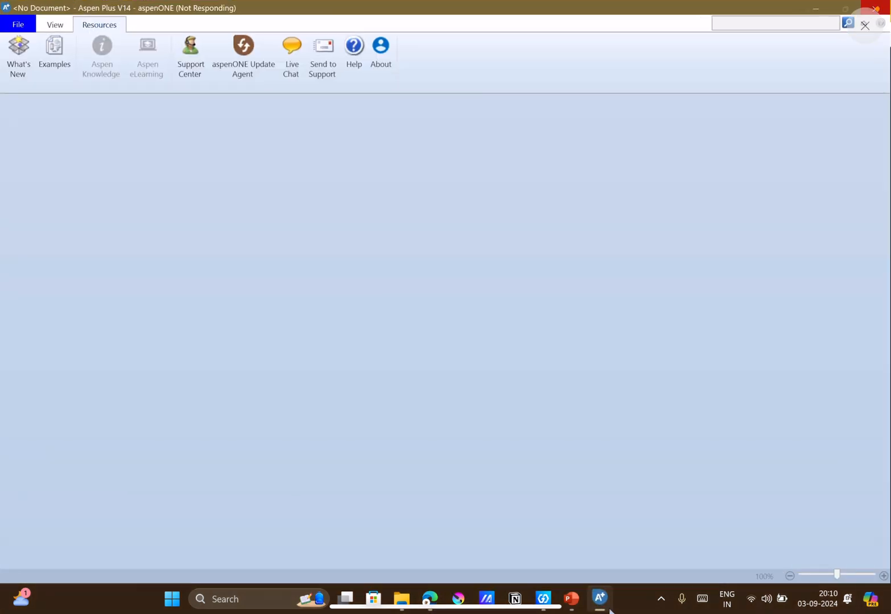
pyautogui.click(827, 6)
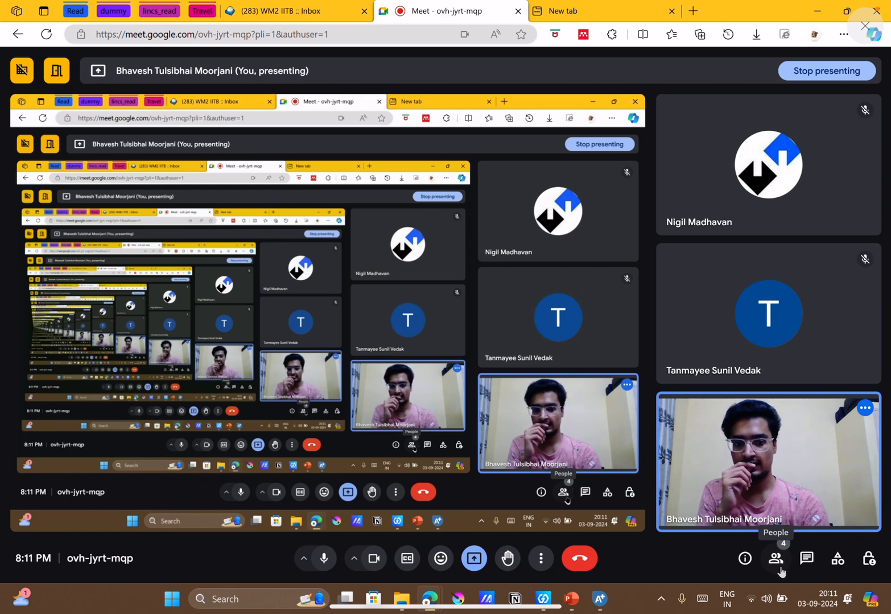
pyautogui.click(600, 600)
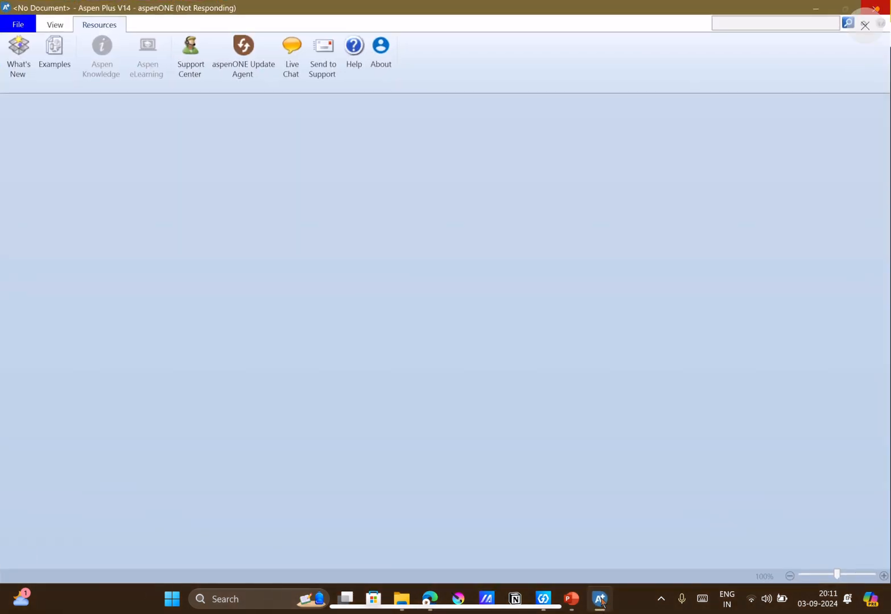
pyautogui.click(601, 600)
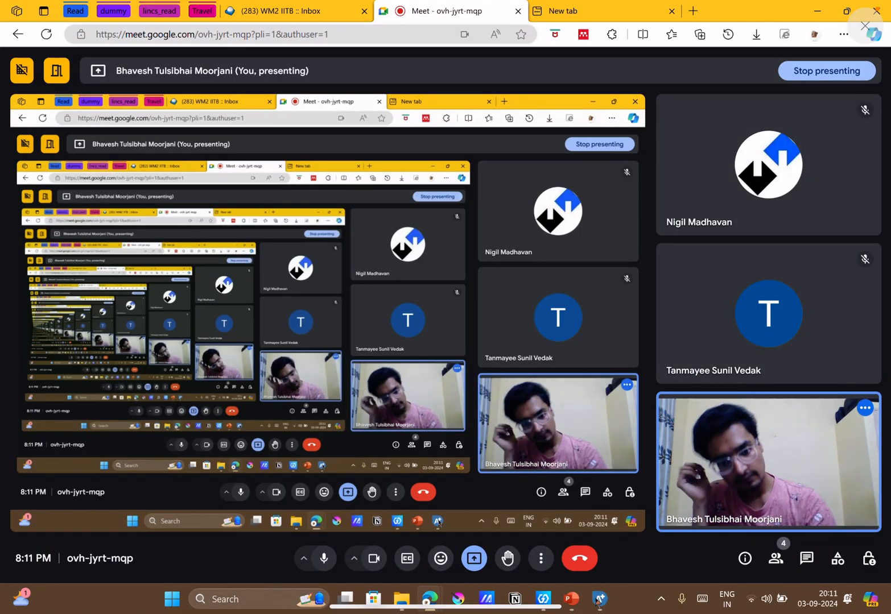
# Stop presenting the screen in the Google Meet call, and check on the loading Aspen Plus window.
pyautogui.click(479, 562)
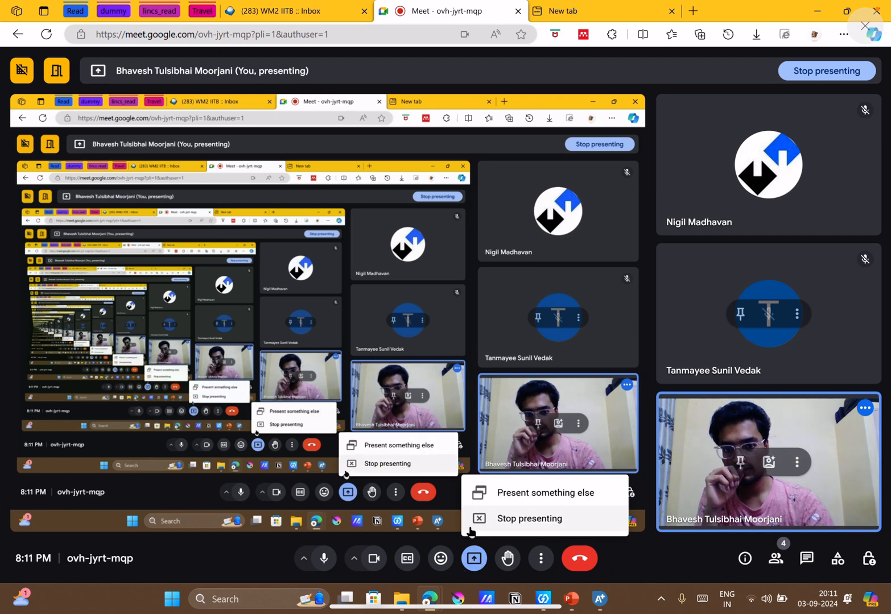
pyautogui.click(470, 522)
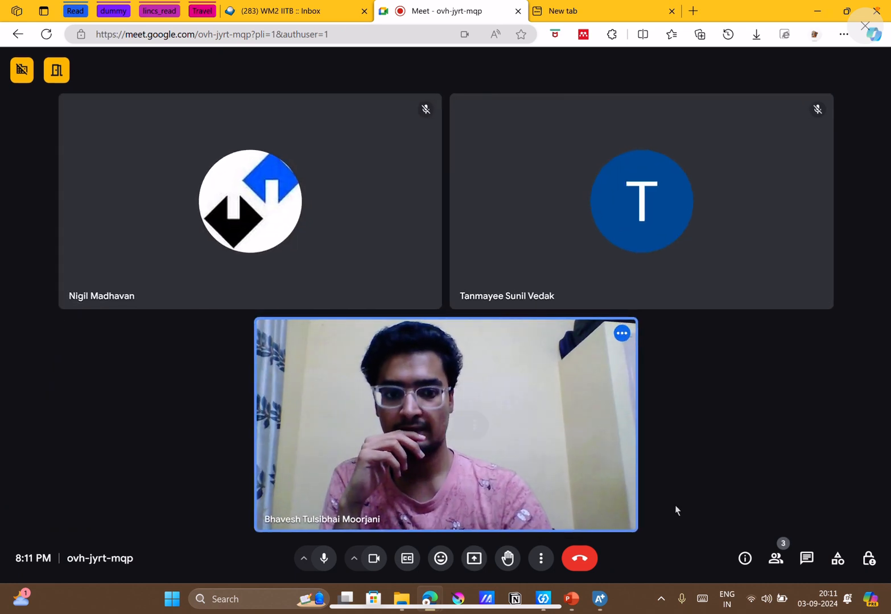
pyautogui.click(598, 600)
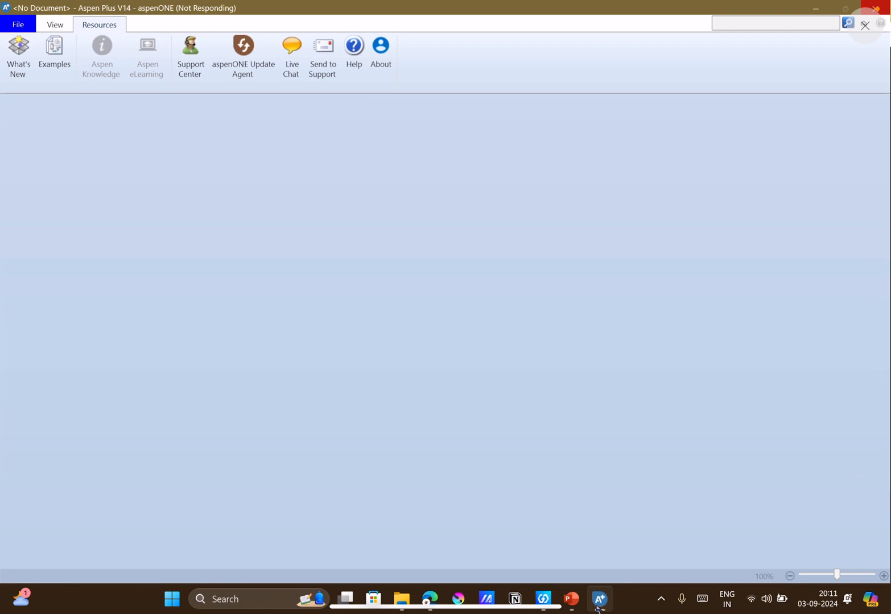
pyautogui.click(819, 9)
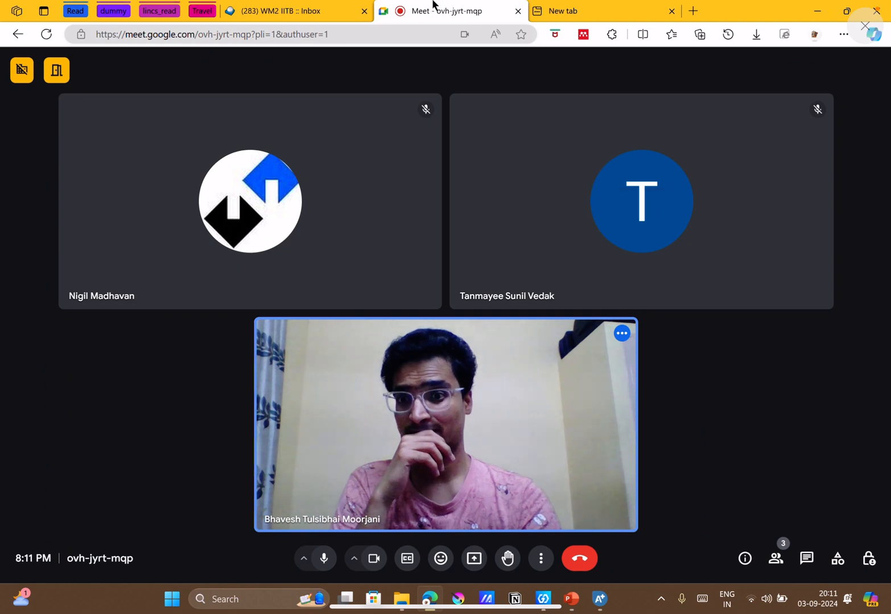
pyautogui.click(333, 13)
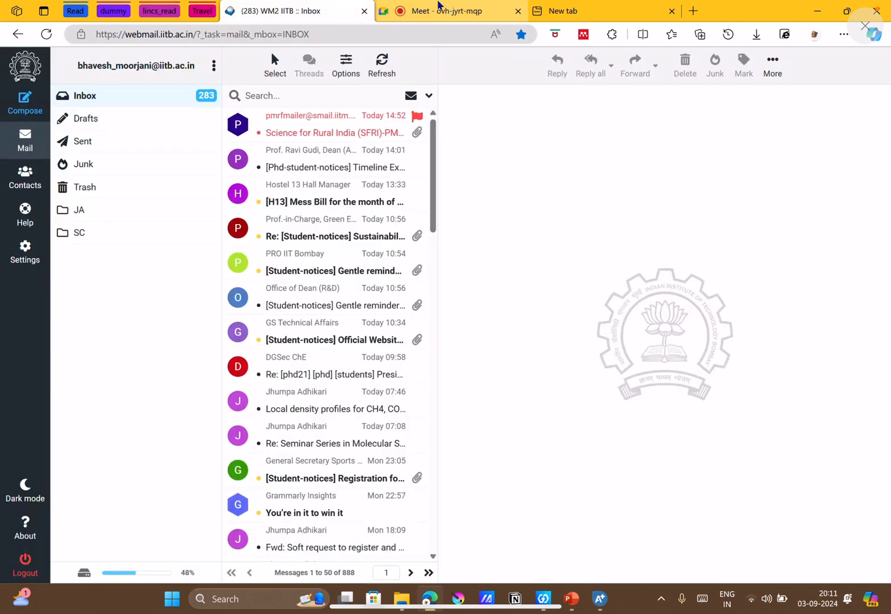
pyautogui.click(439, 6)
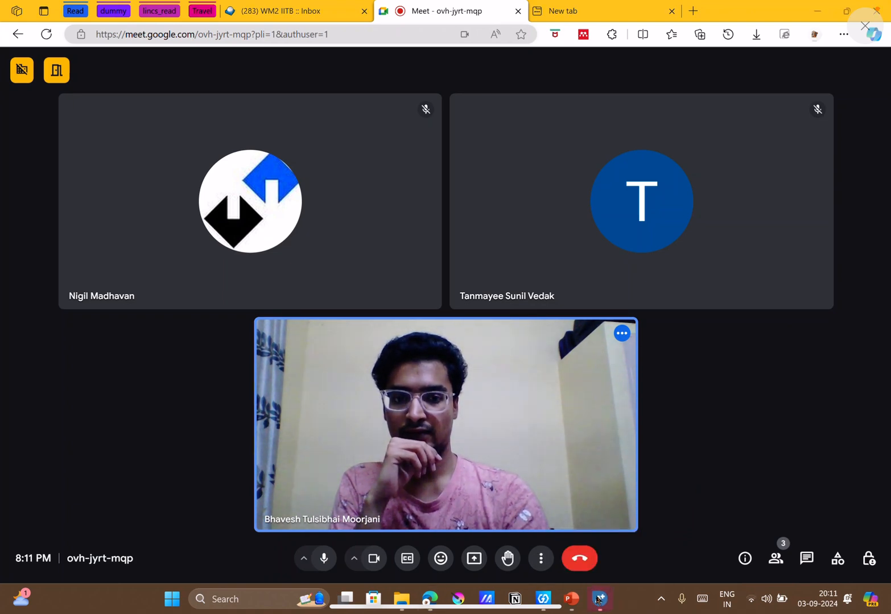
# Switch to Aspen Plus with the Optimzation_reactor file and maximize its window.
pyautogui.click(600, 599)
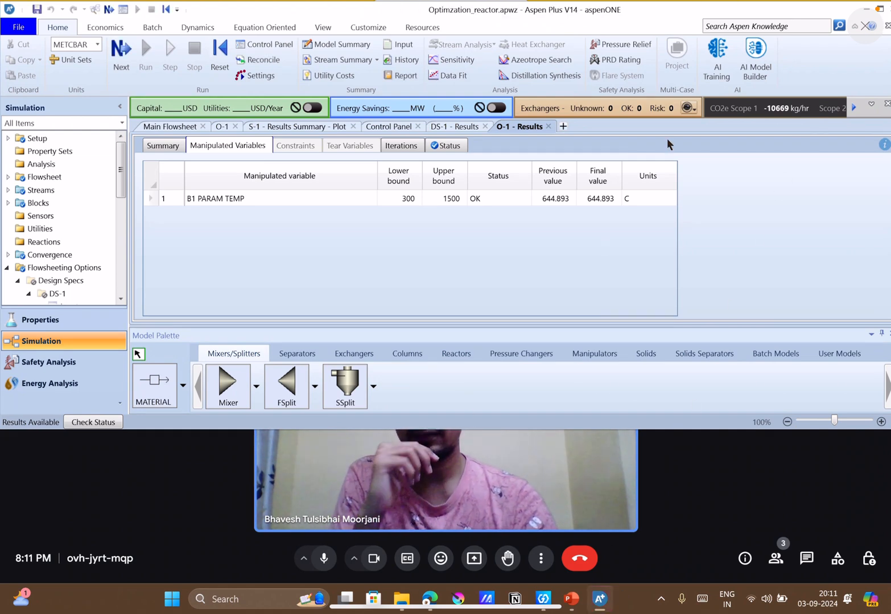
pyautogui.moveTo(636, 17); pyautogui.dragTo(626, 42)
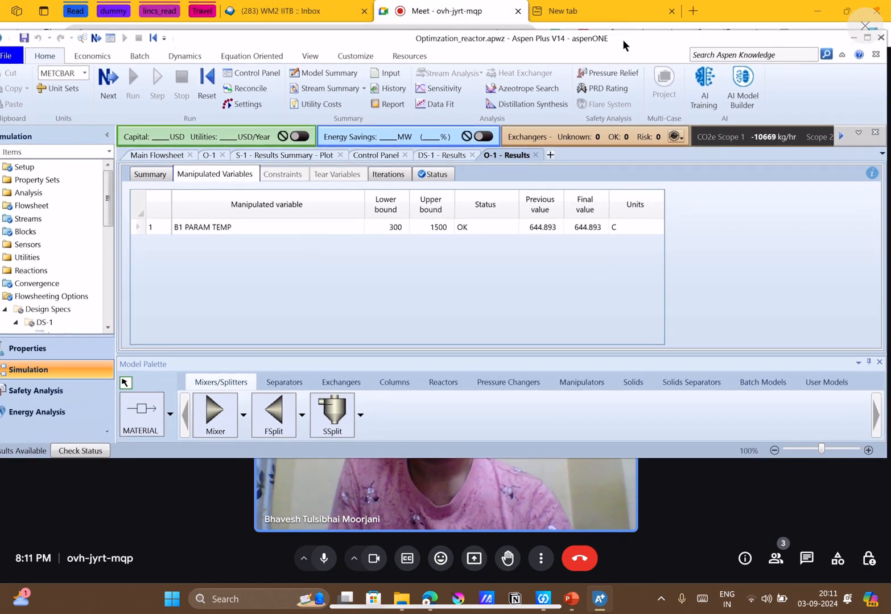
pyautogui.click(867, 38)
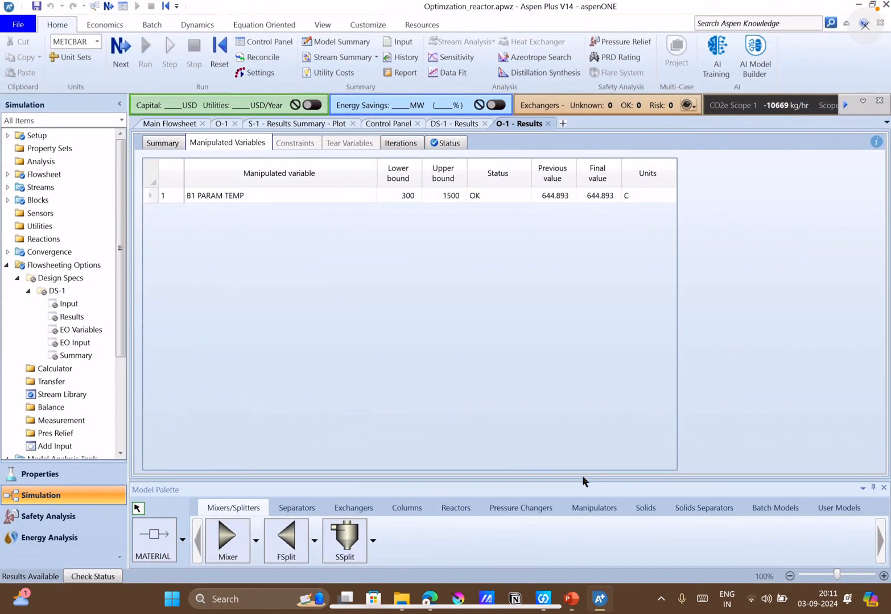
# Return to the Google Meet call in Edge and start presenting the entire screen.
pyautogui.click(430, 599)
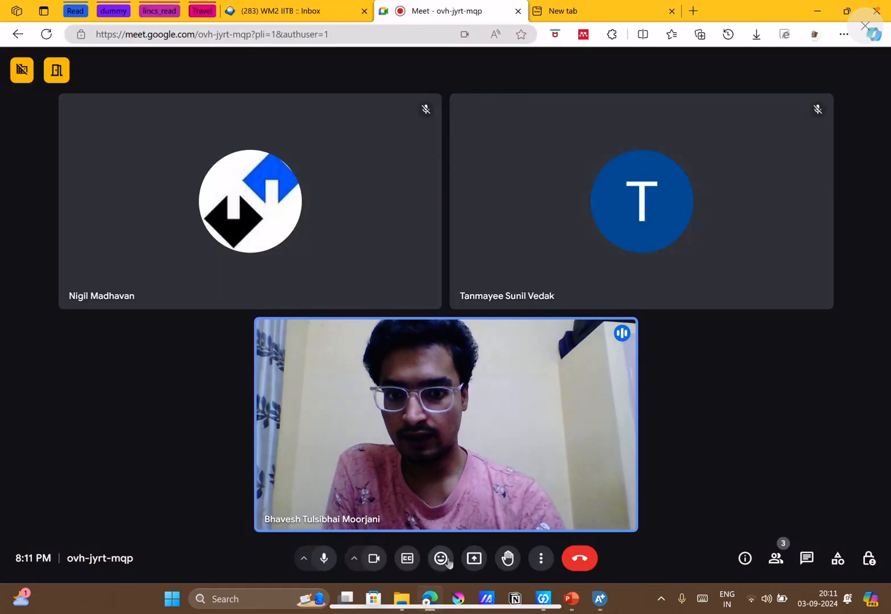
pyautogui.click(474, 558)
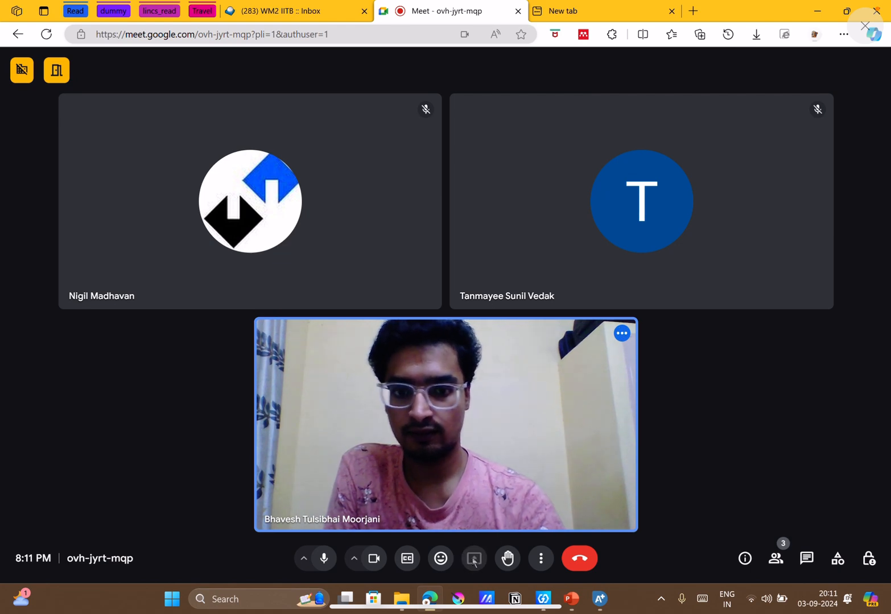
pyautogui.click(560, 100)
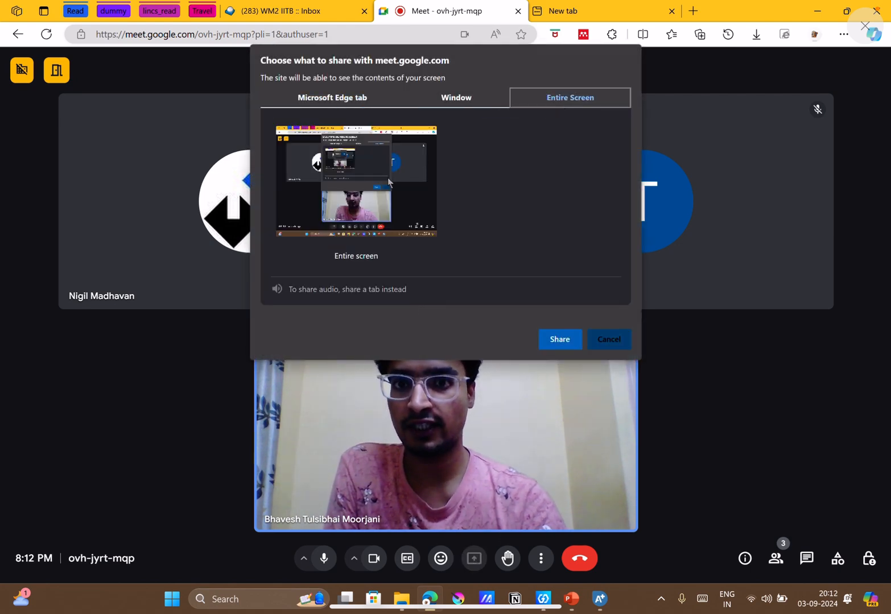
pyautogui.click(552, 338)
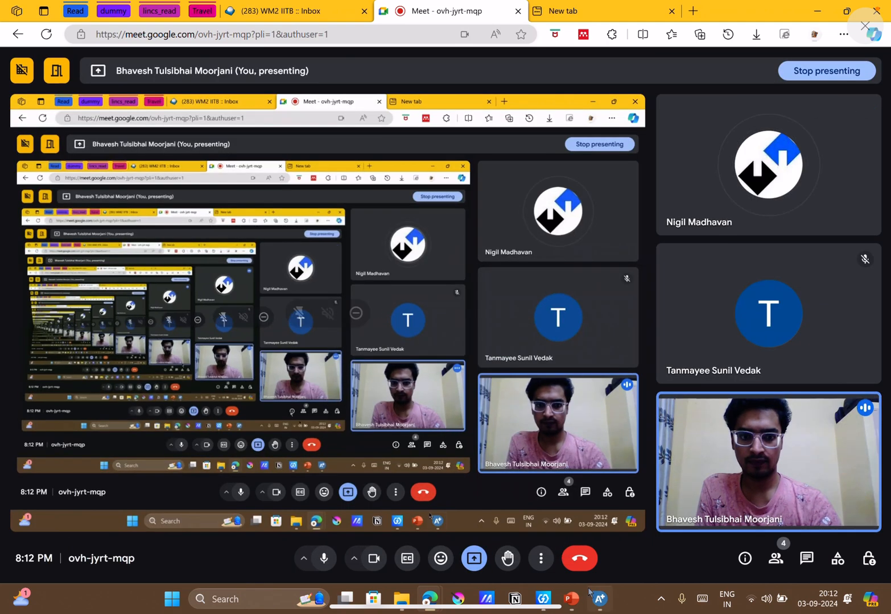
# Switch to Aspen Plus and review the component list and the global method specifications in the Properties environment.
pyautogui.click(598, 600)
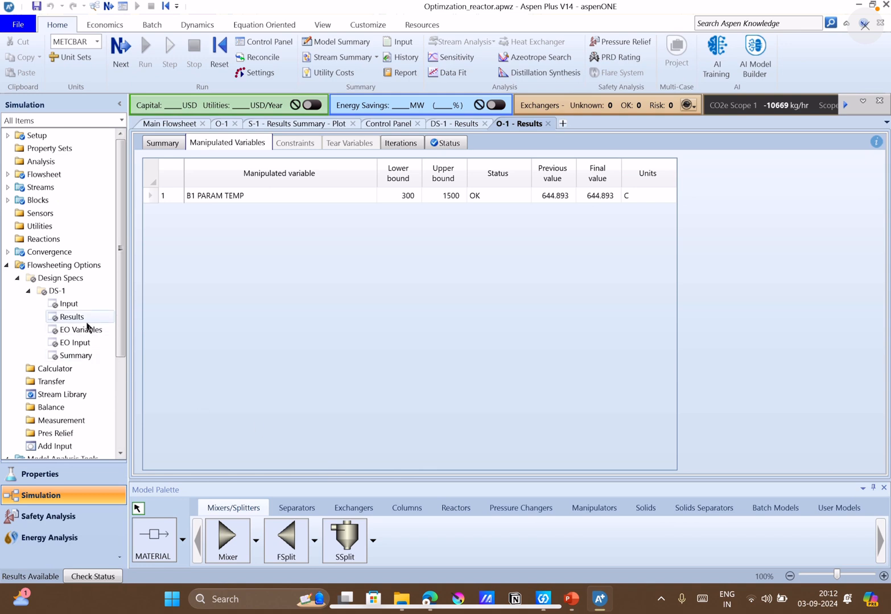
pyautogui.click(77, 476)
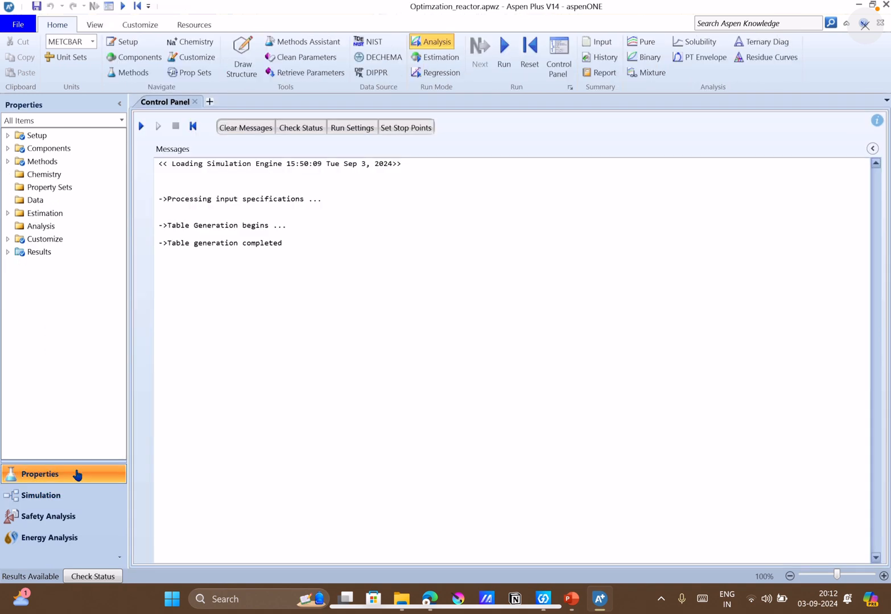
pyautogui.click(60, 150)
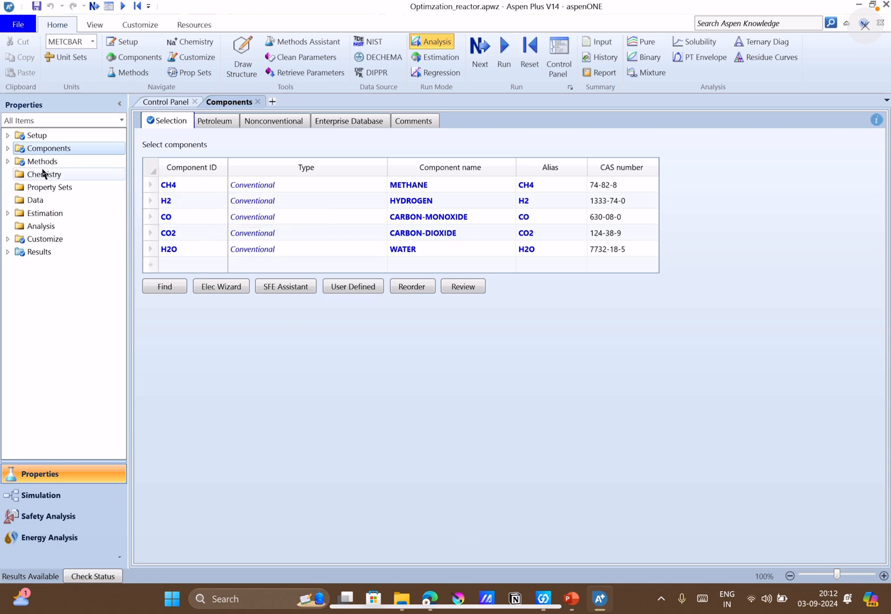
pyautogui.click(9, 163)
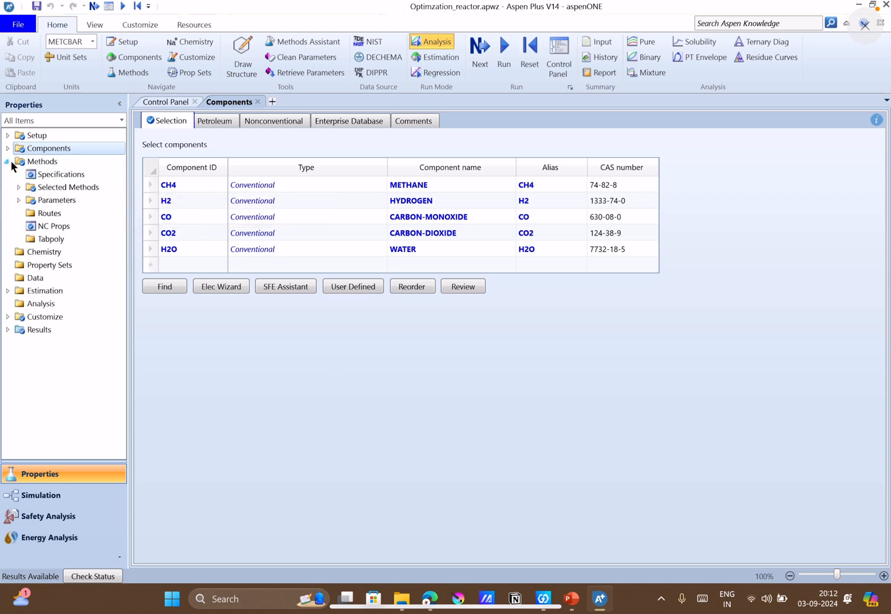
pyautogui.click(44, 175)
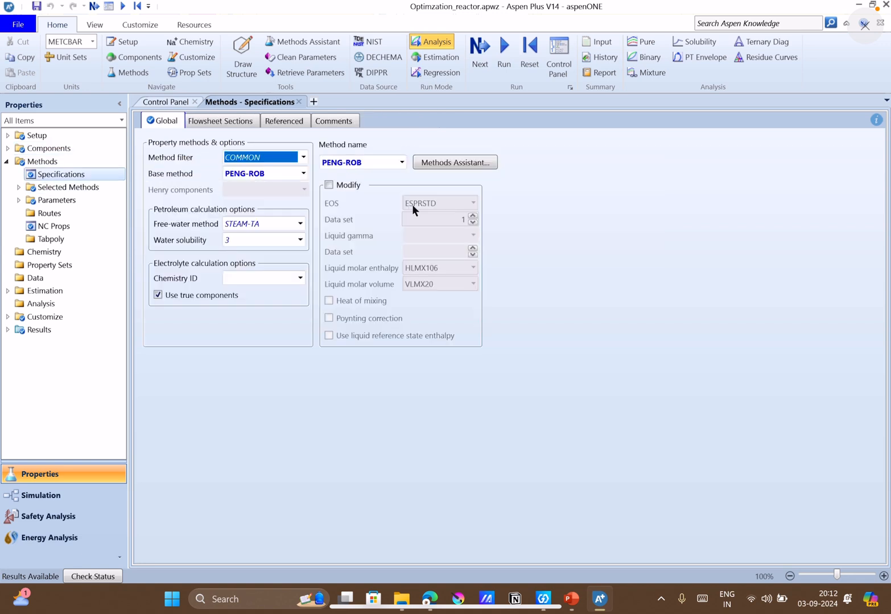
# Return to the Simulation environment and show the main flowsheet with reactor B1 and its streams in view.
pyautogui.click(65, 494)
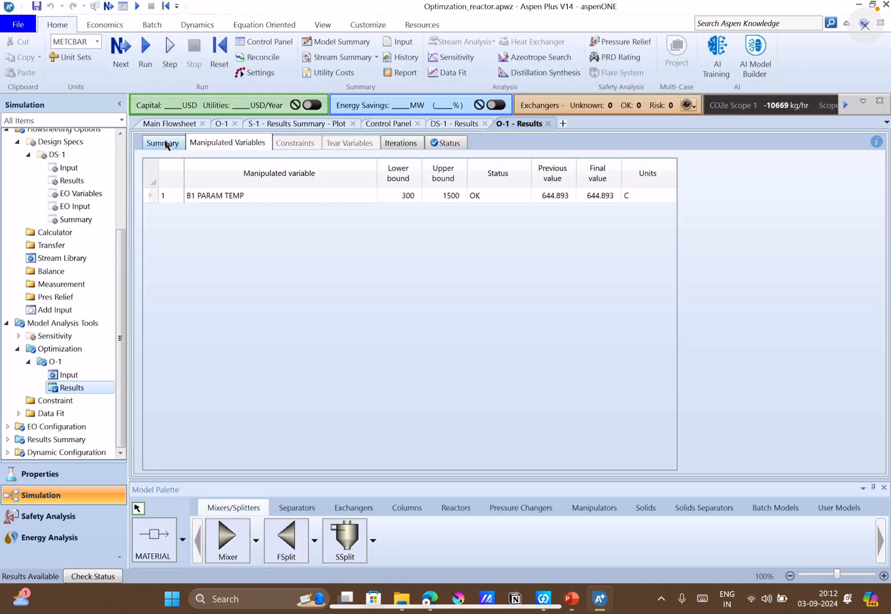
pyautogui.click(178, 124)
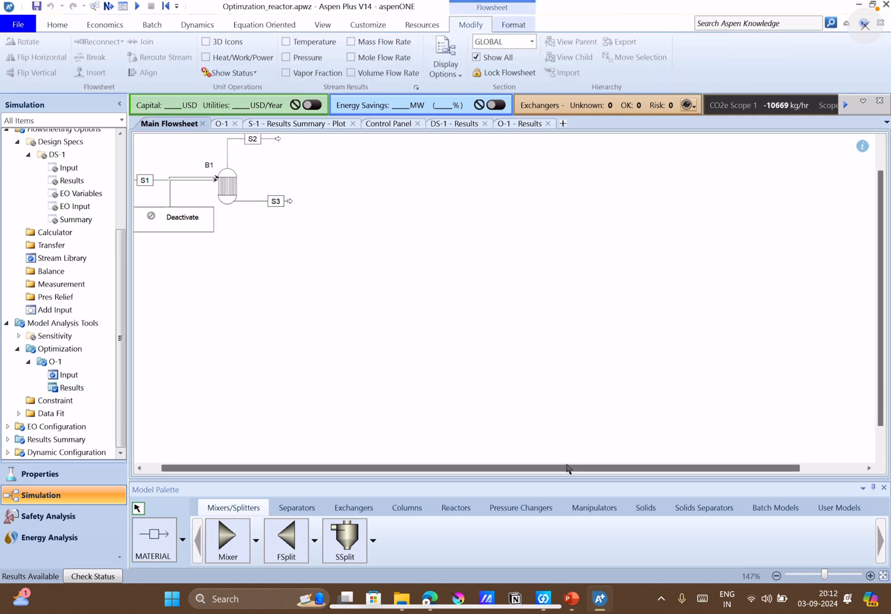
pyautogui.moveTo(417, 469); pyautogui.dragTo(401, 472)
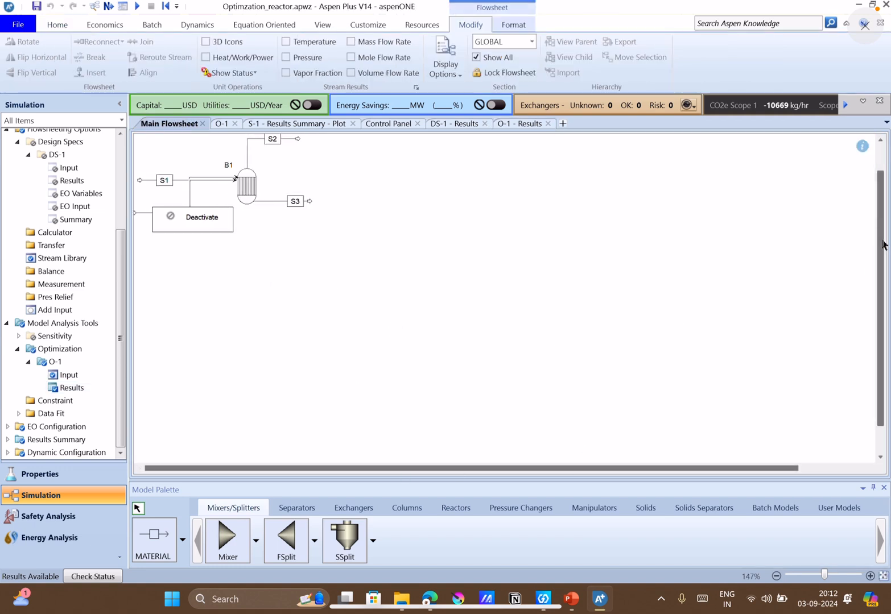
pyautogui.scroll(1, 883, 245)
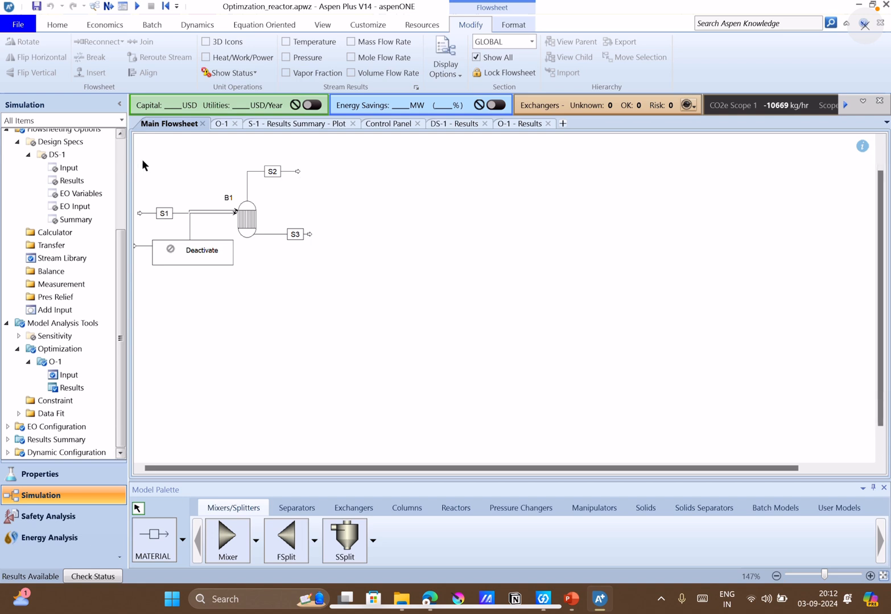
# Enlarge and centre the main flowsheet to examine reactor B1 and its connected streams.
pyautogui.scroll(1, 147, 165)
pyautogui.scroll(1, 147, 161)
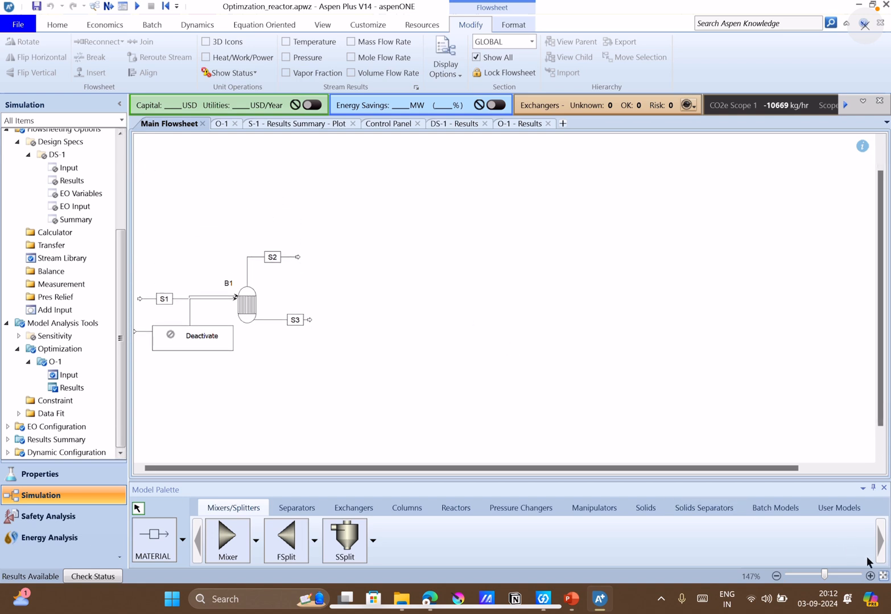
pyautogui.doubleClick(871, 576)
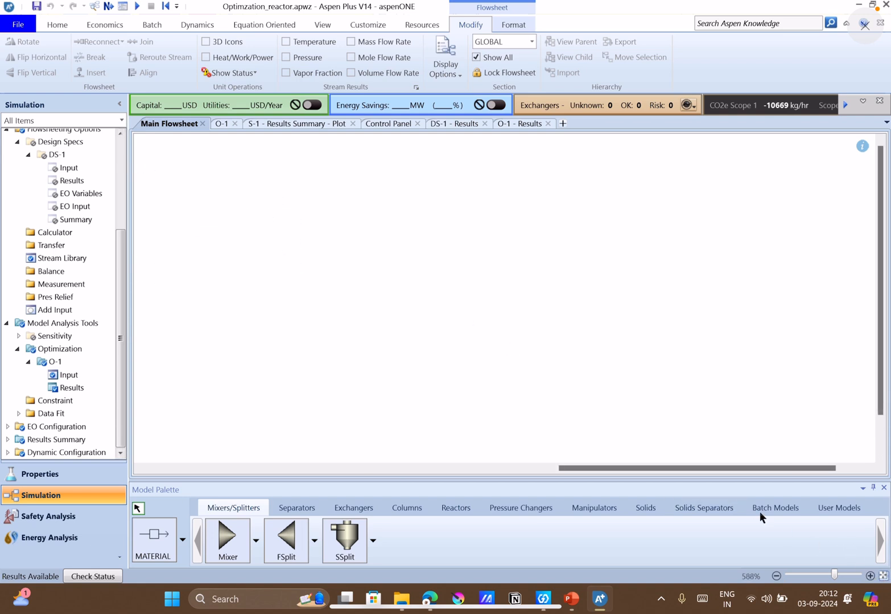
pyautogui.moveTo(704, 469); pyautogui.dragTo(232, 453)
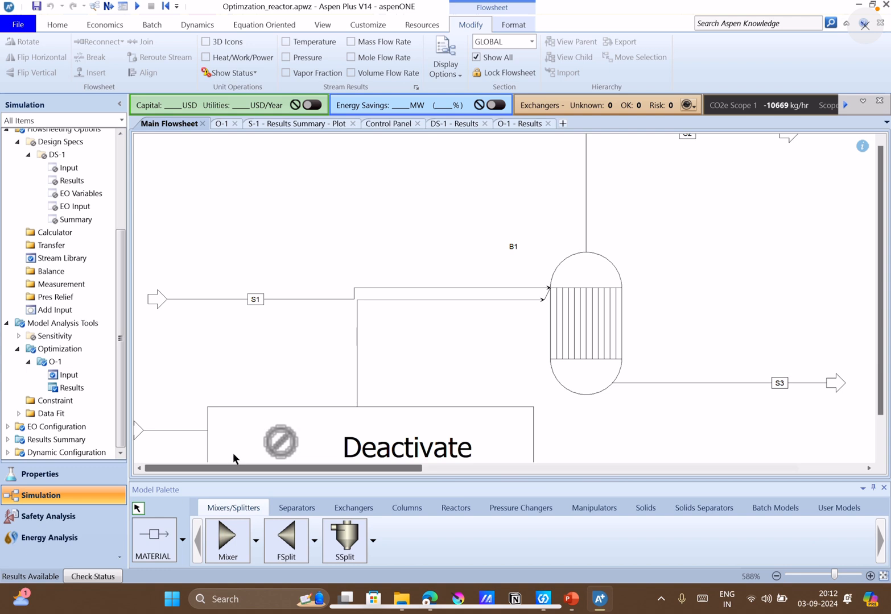
pyautogui.click(233, 453)
pyautogui.click(776, 577)
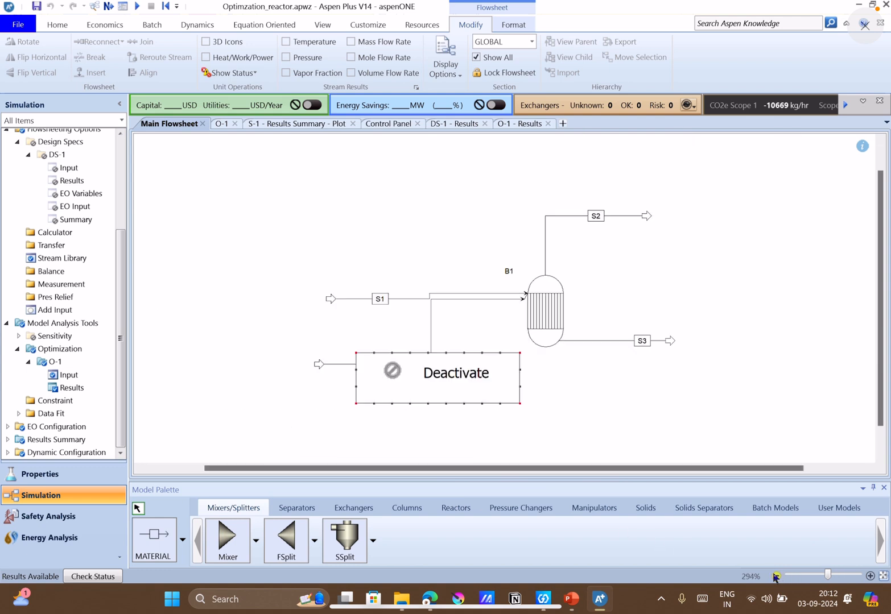
pyautogui.click(776, 577)
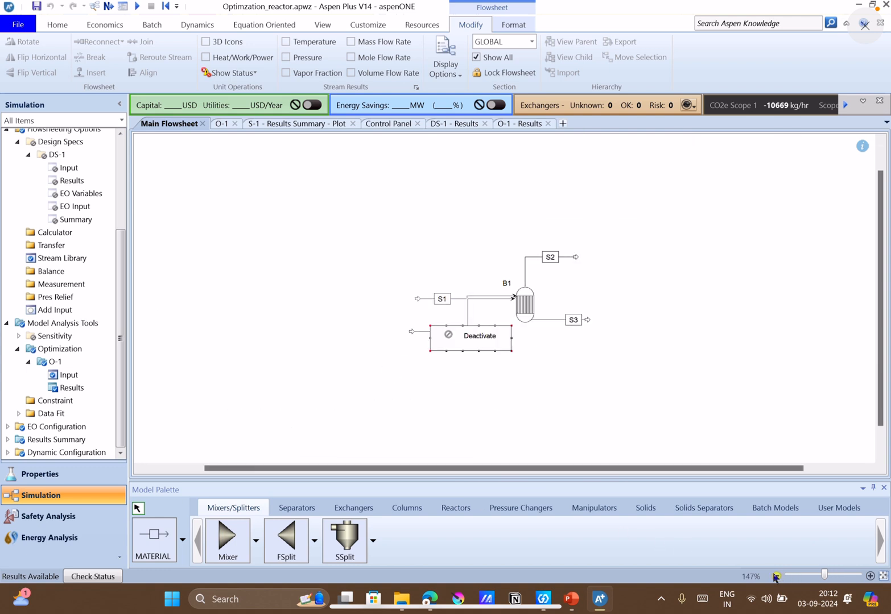
pyautogui.click(869, 577)
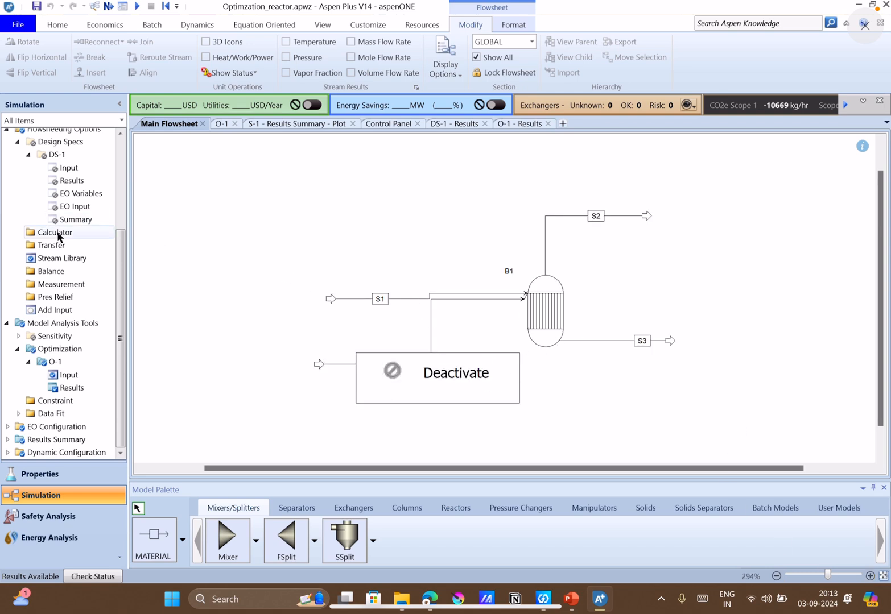
# Review the input specifications of streams S1, S2, S3 and S4, including their state variables and compositions.
pyautogui.scroll(4, 60, 234)
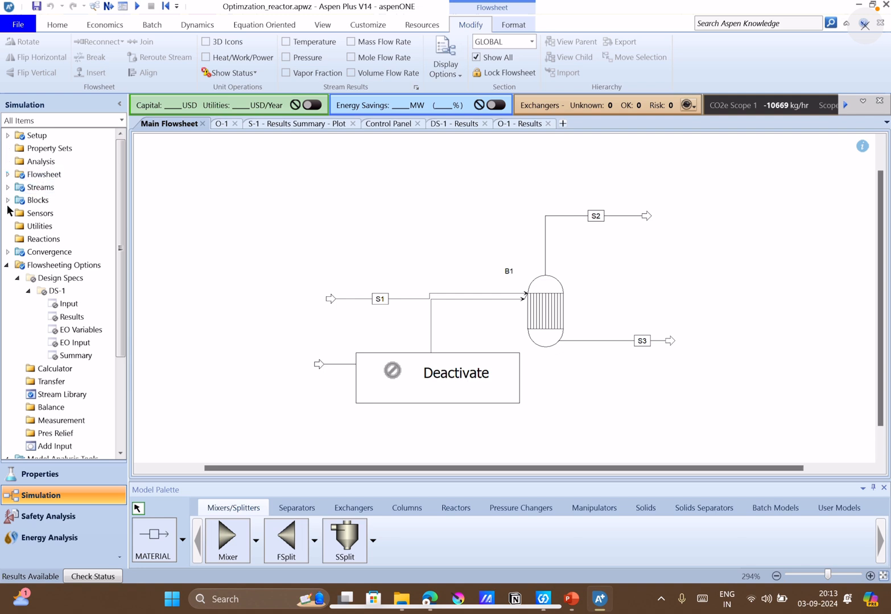
pyautogui.click(7, 188)
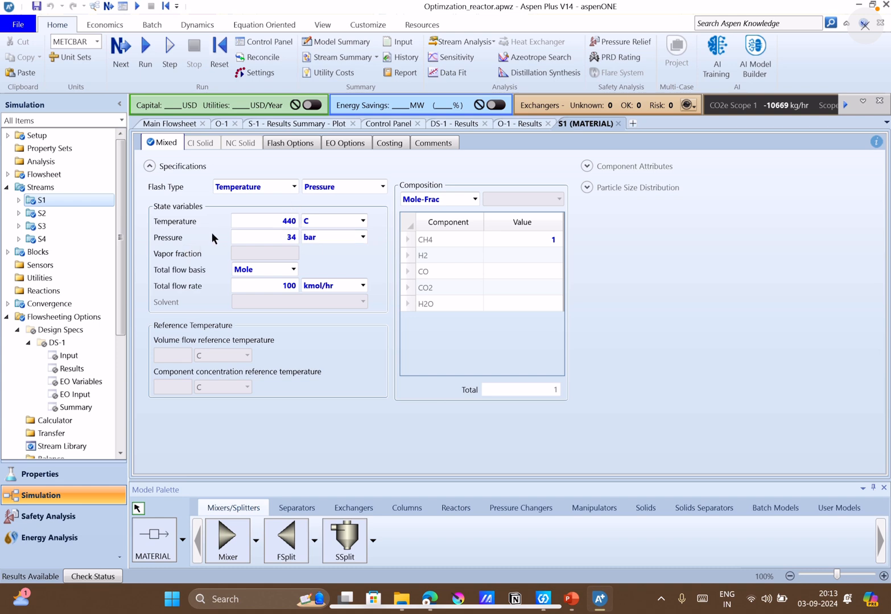
pyautogui.click(61, 214)
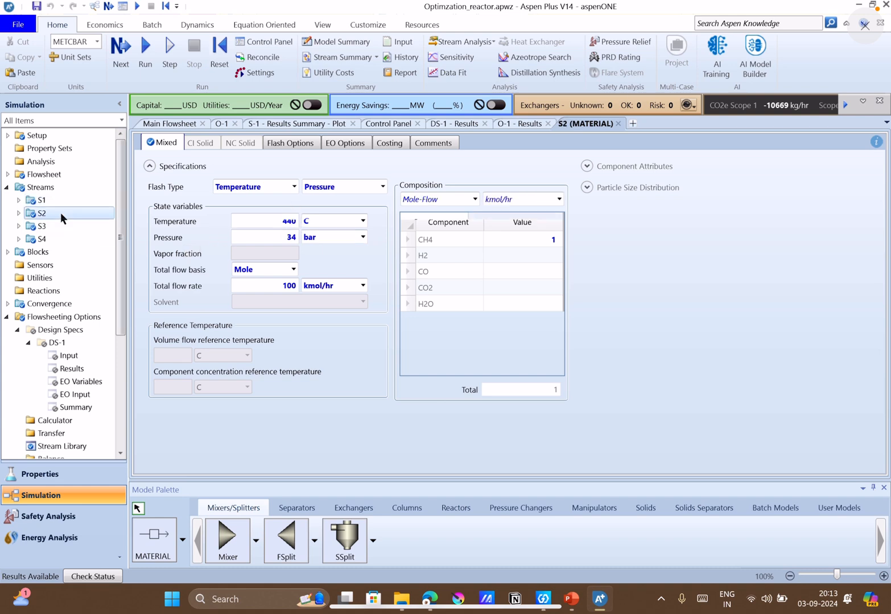
pyautogui.click(67, 226)
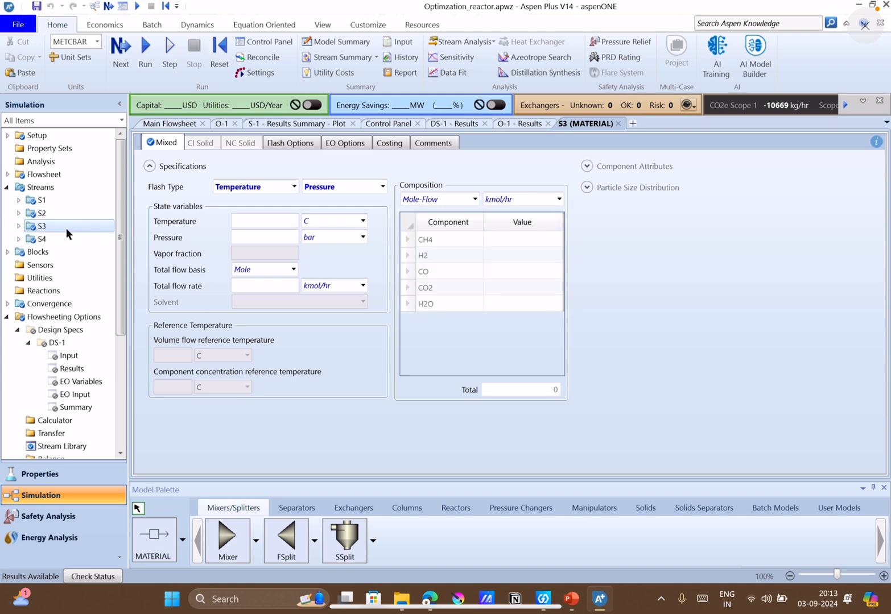
pyautogui.click(66, 237)
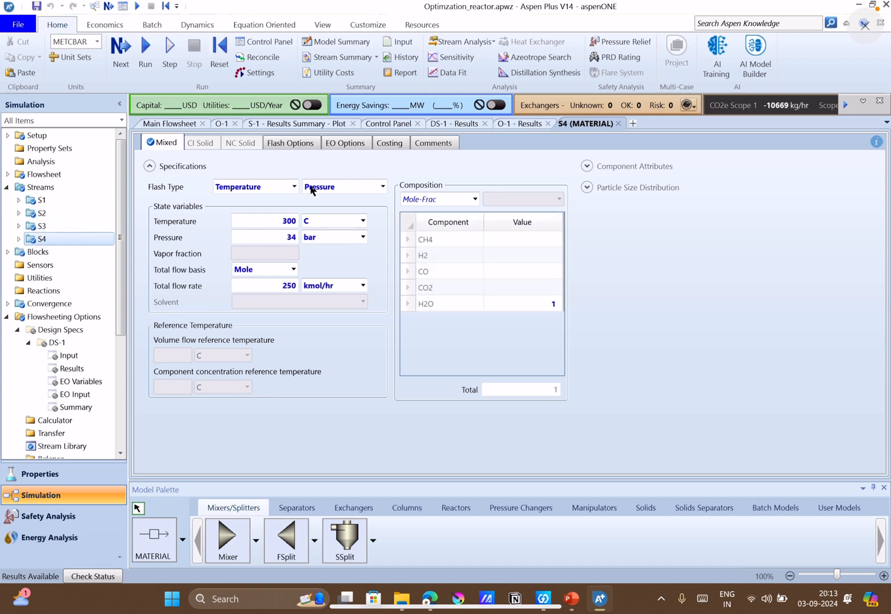
pyautogui.click(428, 222)
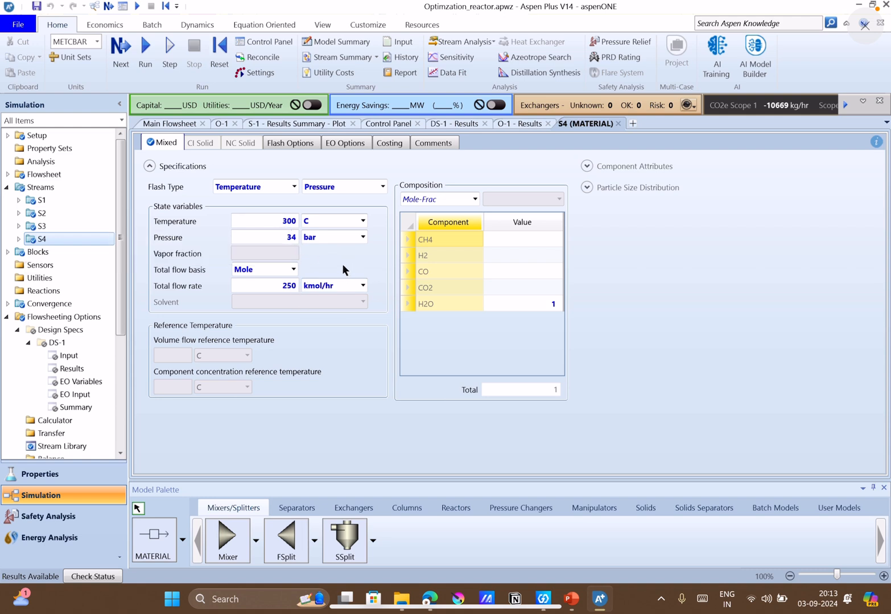
# Review the operating conditions and the reaction stoichiometry of the REquil reactor block B1.
pyautogui.click(8, 252)
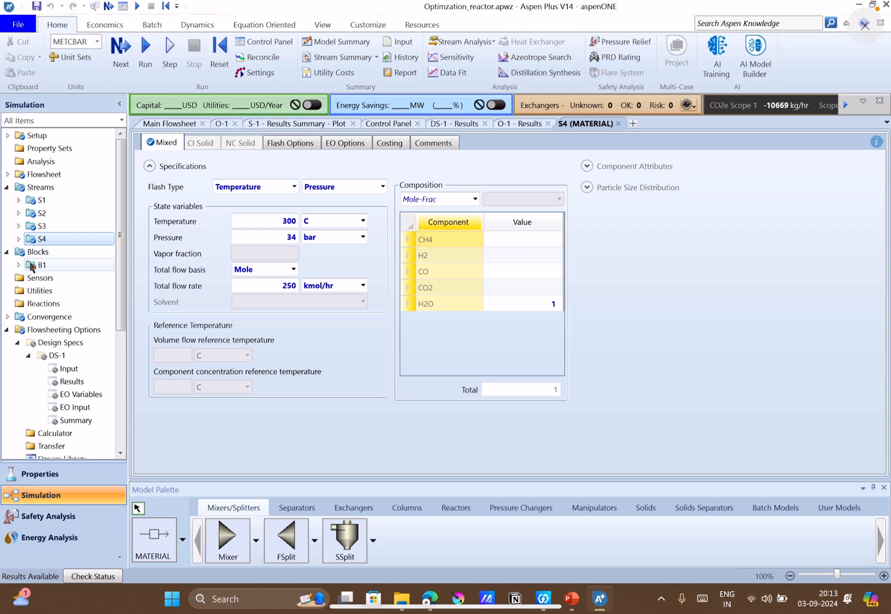
pyautogui.click(30, 264)
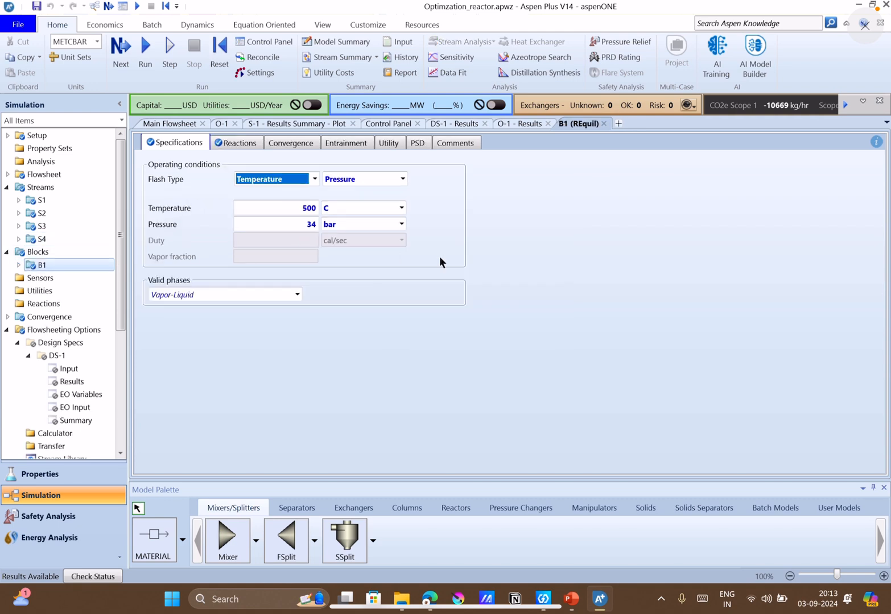
pyautogui.click(467, 261)
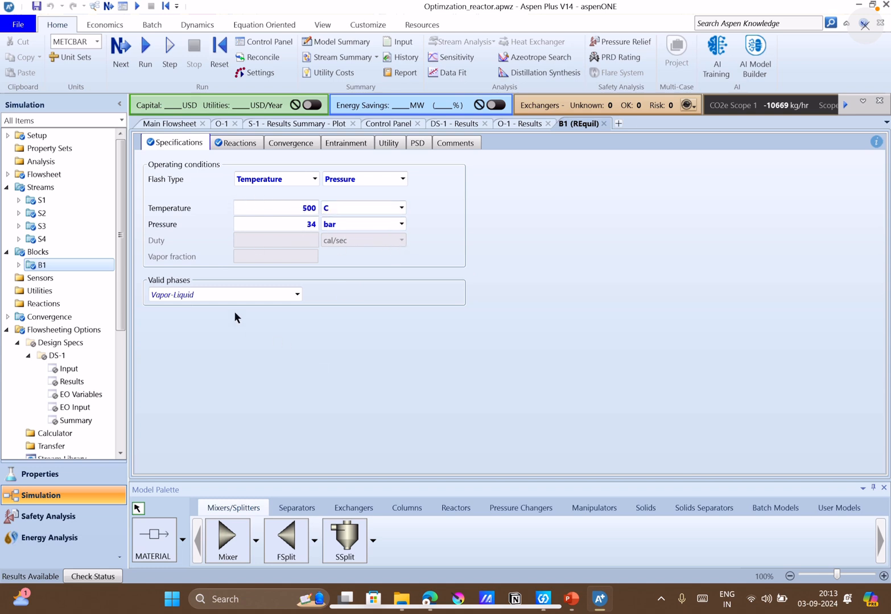
pyautogui.click(221, 147)
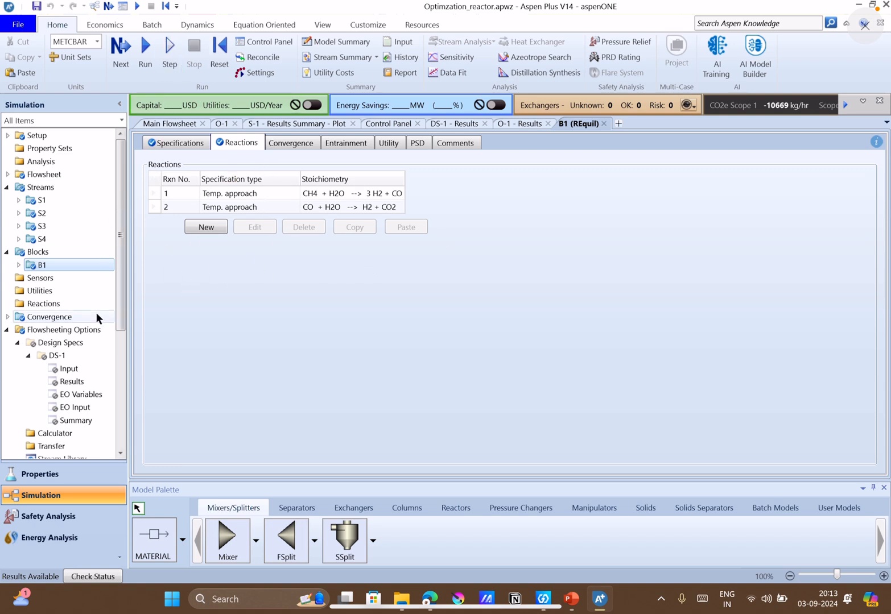
# Deactivate the optimization O-1 under the model analysis tools.
pyautogui.click(6, 331)
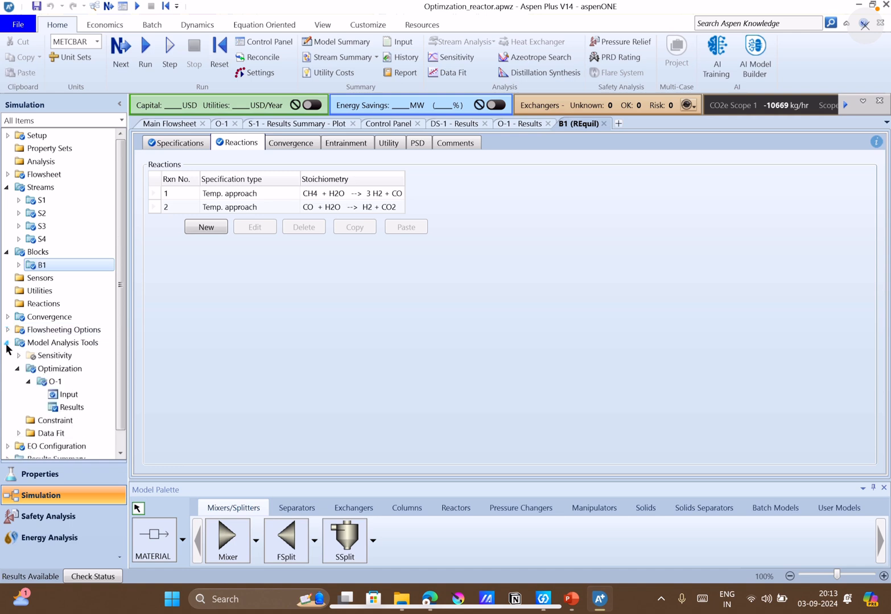
pyautogui.doubleClick(41, 382)
pyautogui.rightClick(41, 383)
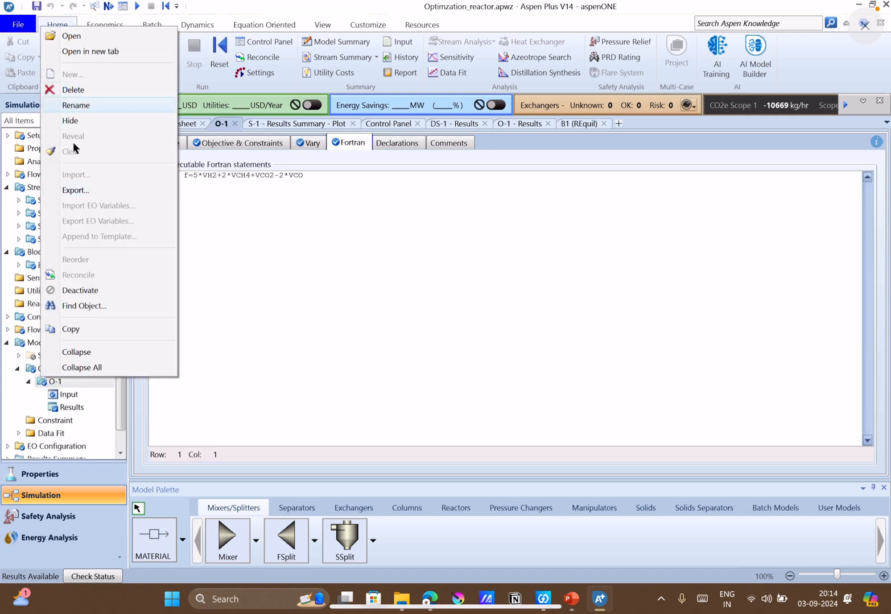
pyautogui.click(80, 290)
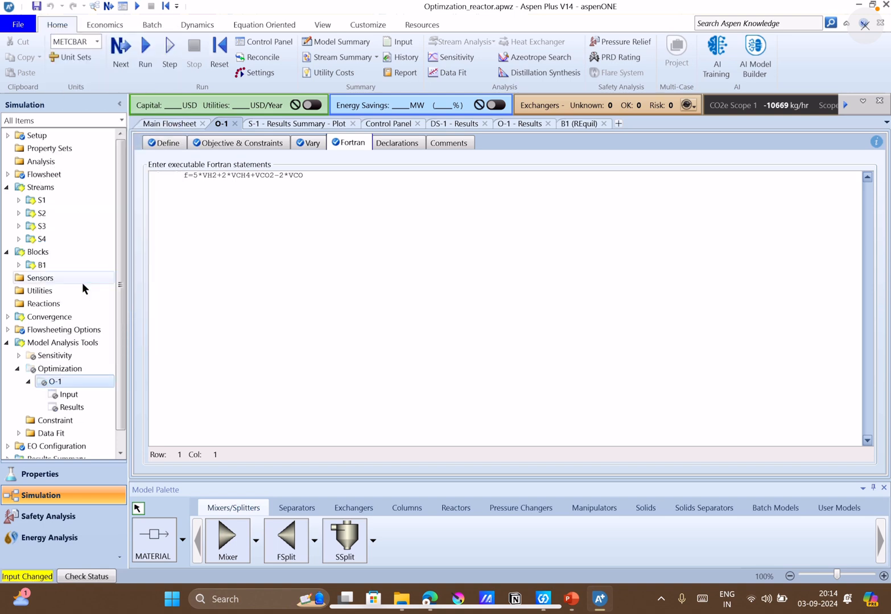
# Return to the main flowsheet and run the simulation.
pyautogui.click(163, 126)
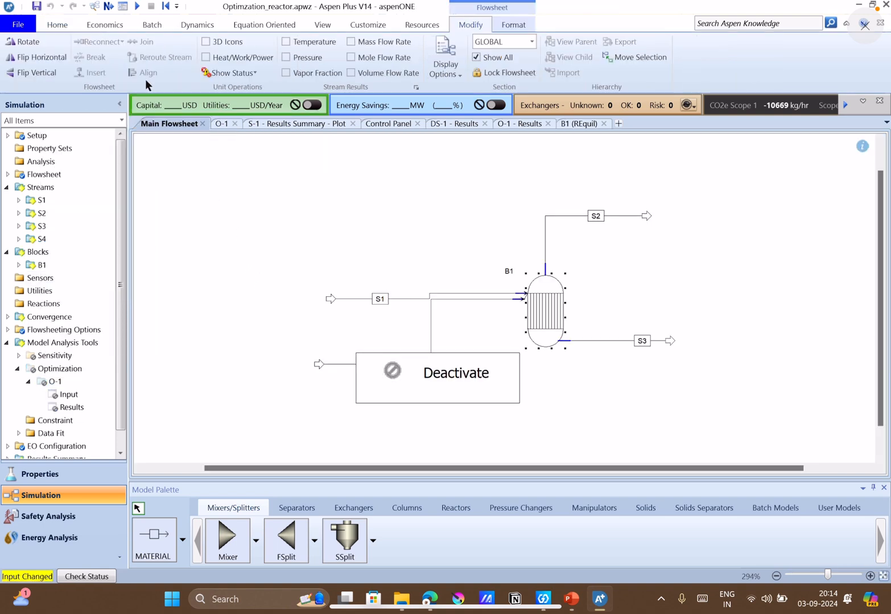
pyautogui.click(108, 7)
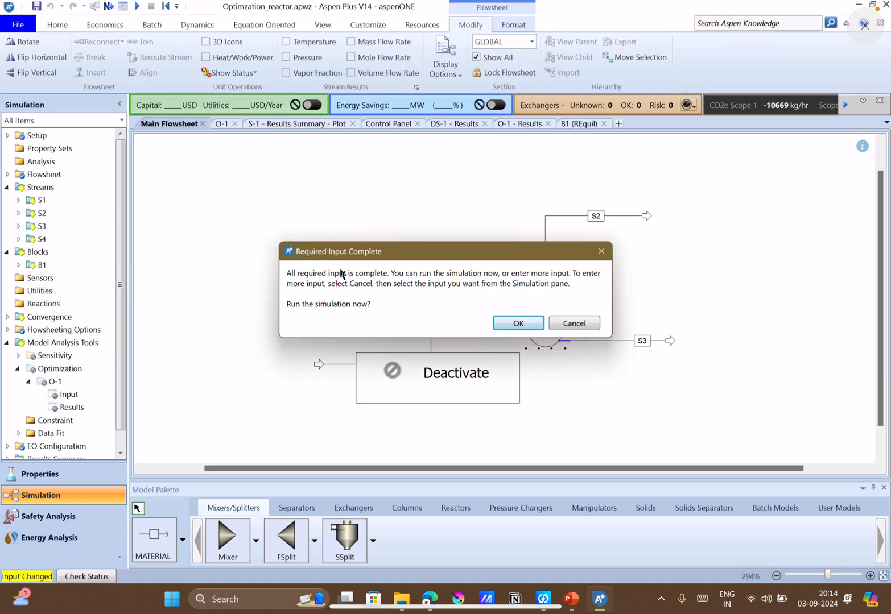
pyautogui.click(515, 324)
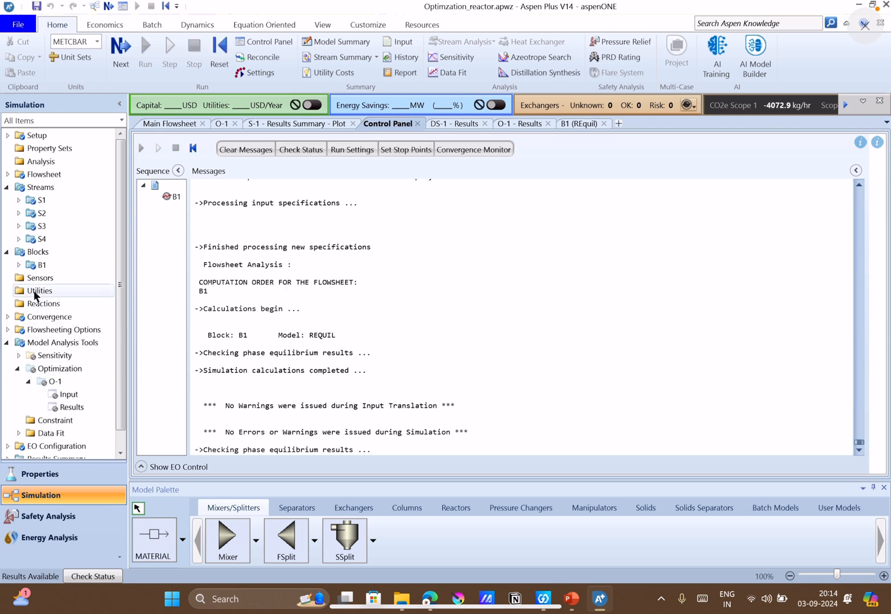
# Open the stream results of block B1 and examine the component mass flows of outlet stream S2.
pyautogui.click(18, 265)
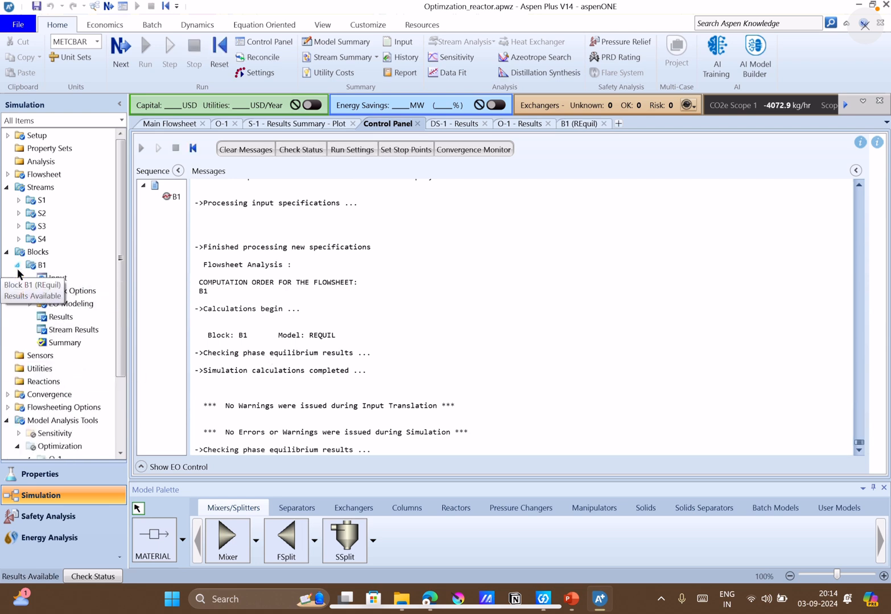
pyautogui.click(68, 330)
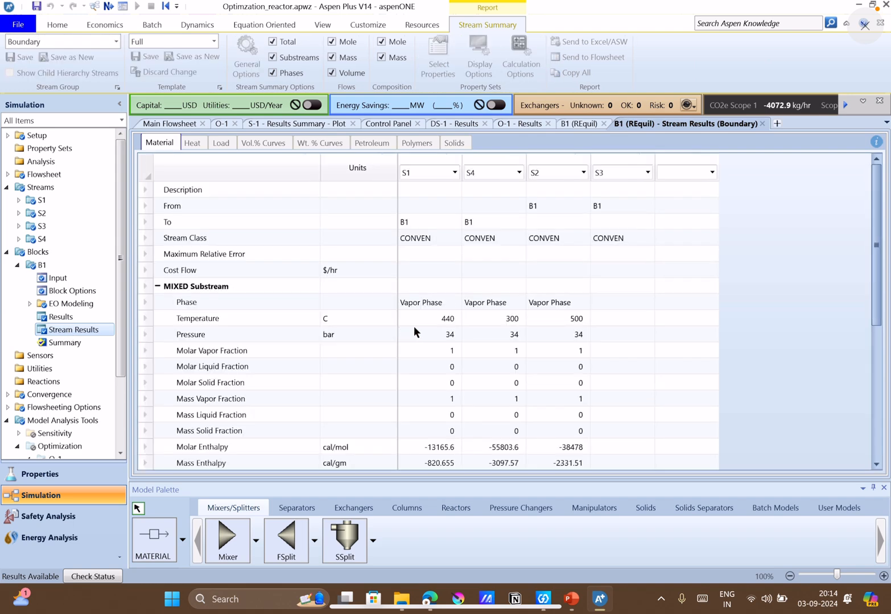
pyautogui.scroll(-5, 424, 334)
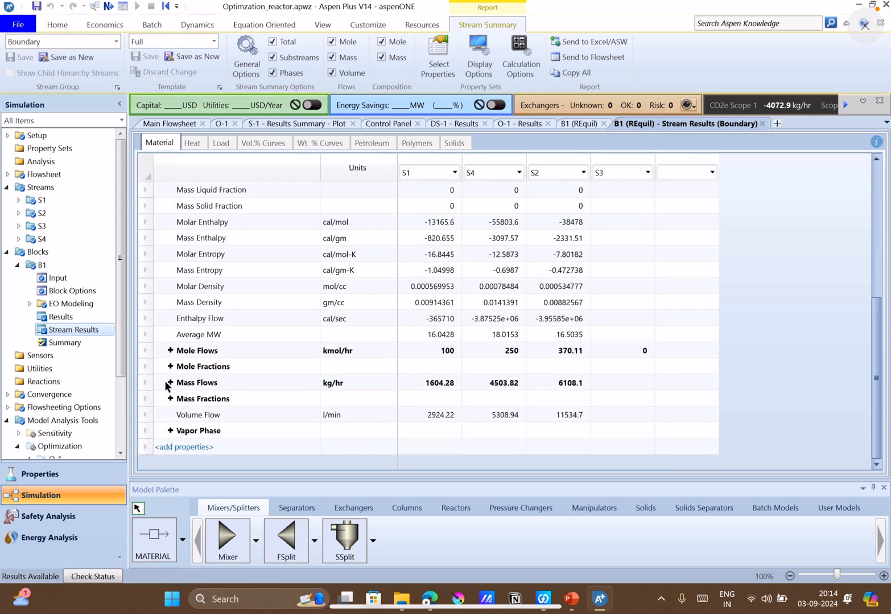
pyautogui.click(170, 383)
pyautogui.scroll(-3, 451, 401)
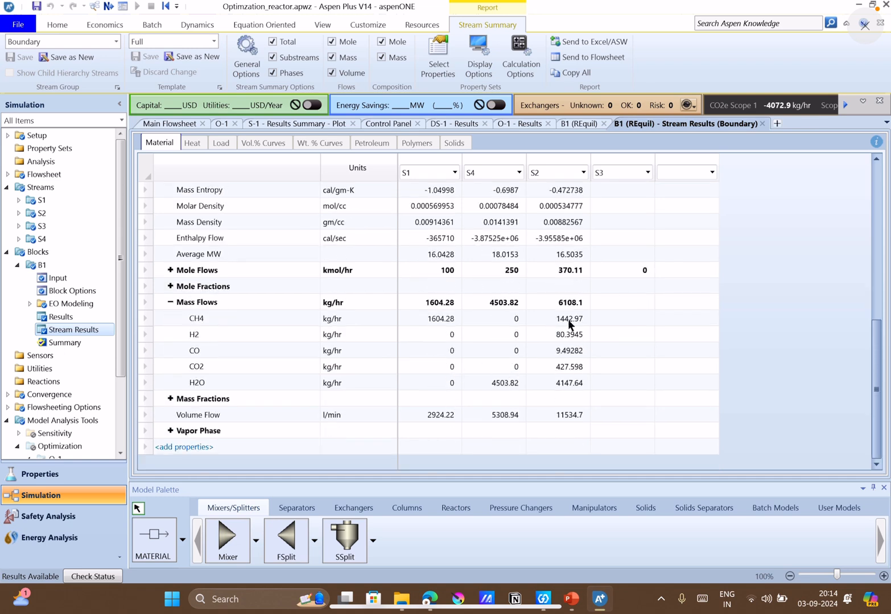
pyautogui.moveTo(564, 320); pyautogui.dragTo(570, 383)
pyautogui.click(624, 378)
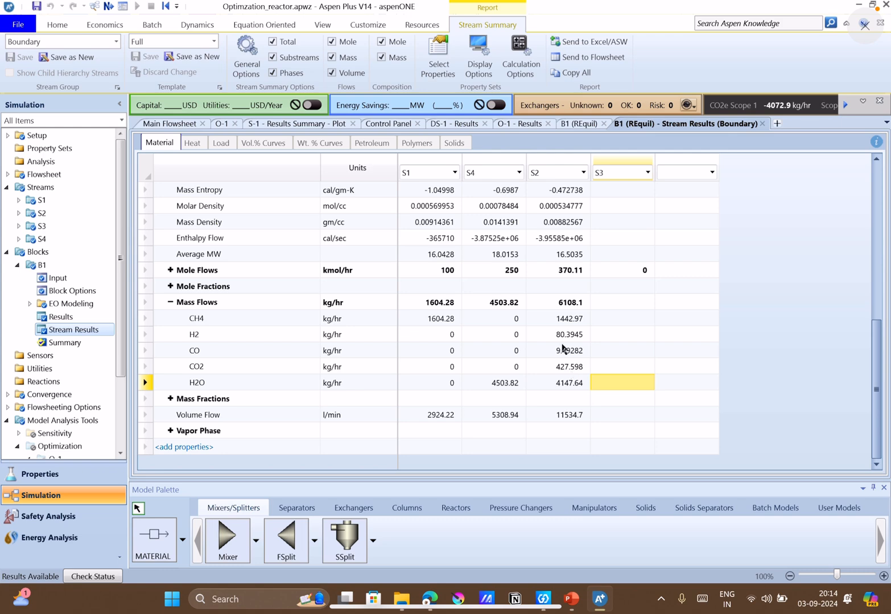
# Switch to PowerPoint to read the Q12 reforming reaction problem on slide 8, and return to Aspen Plus.
pyautogui.click(570, 602)
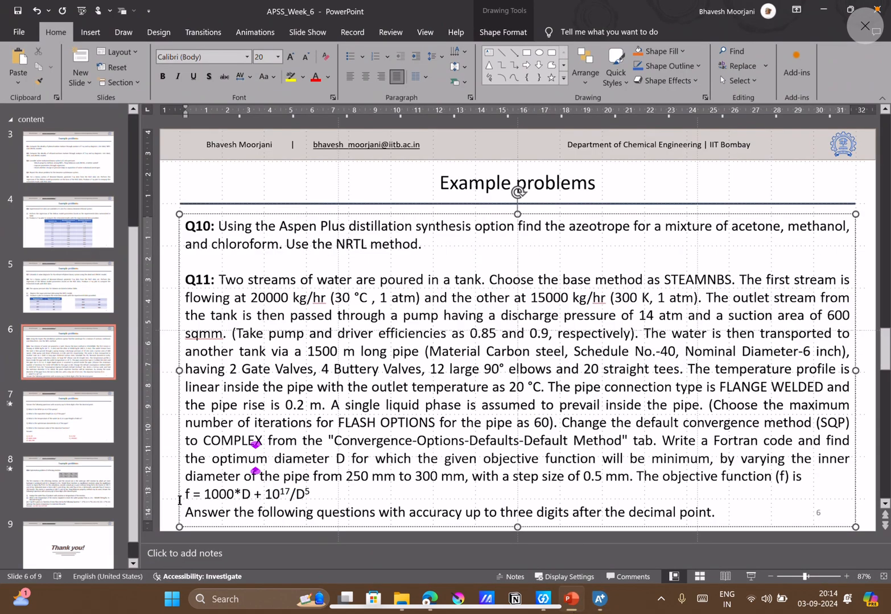
pyautogui.click(62, 501)
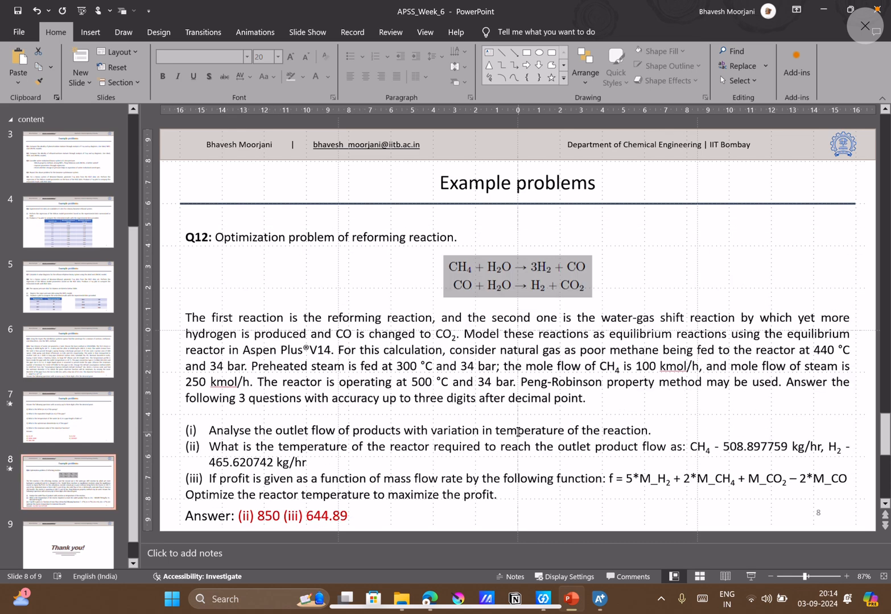
pyautogui.click(599, 599)
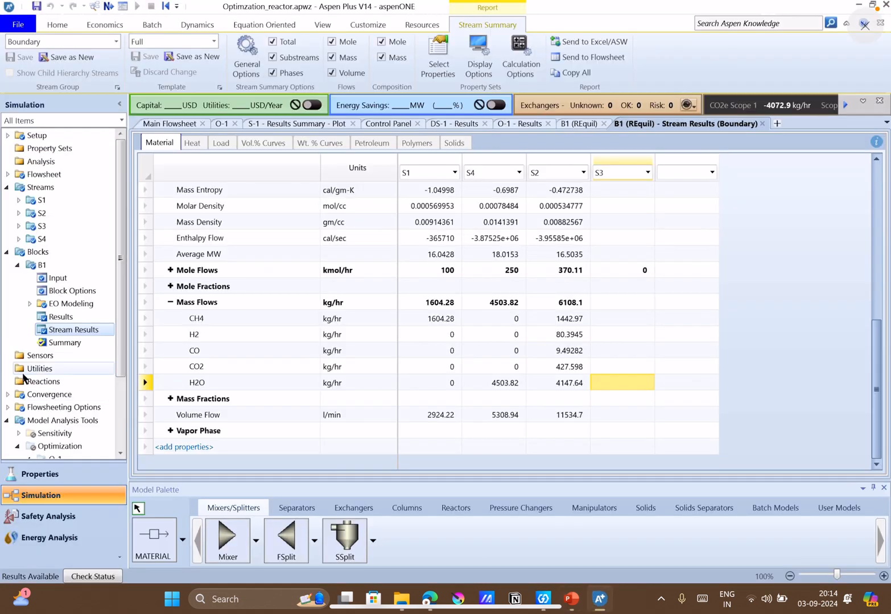
# Activate sensitivity analysis S-1 and review its manipulated variable limits and sampled variable definitions.
pyautogui.scroll(-3, 27, 393)
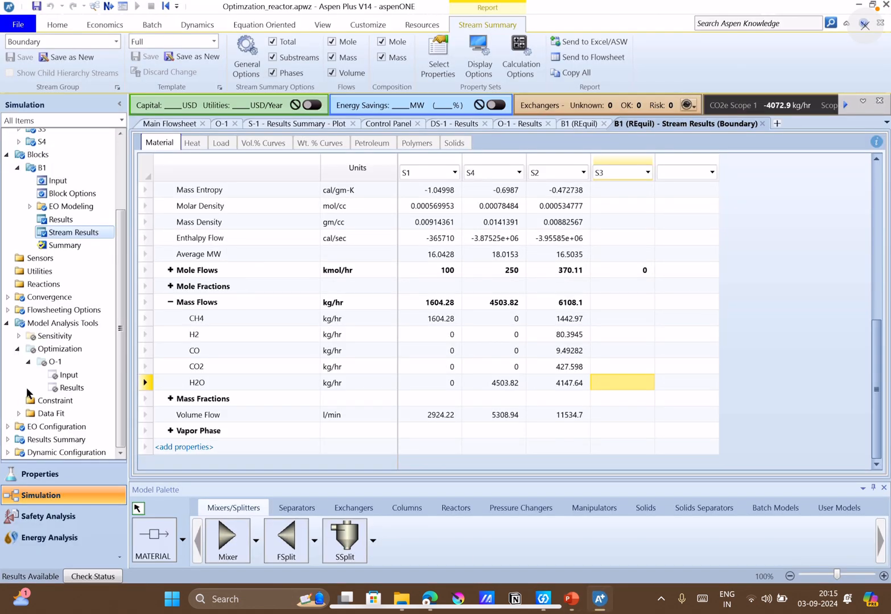
pyautogui.click(18, 336)
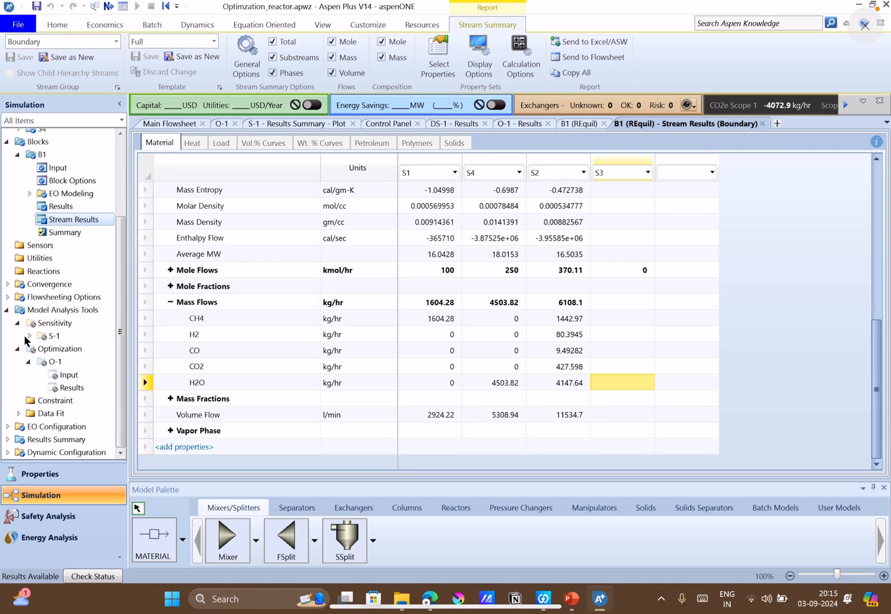
pyautogui.rightClick(73, 334)
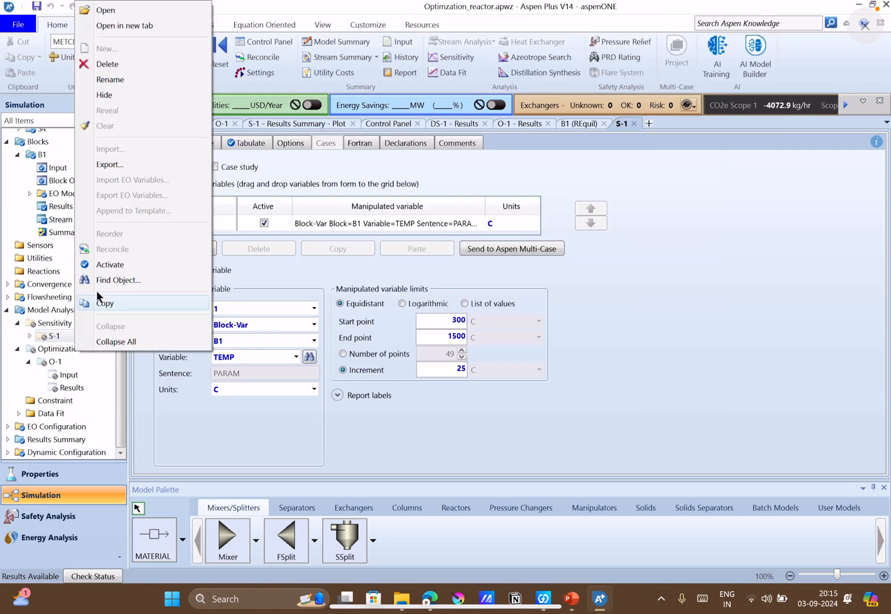
pyautogui.click(117, 260)
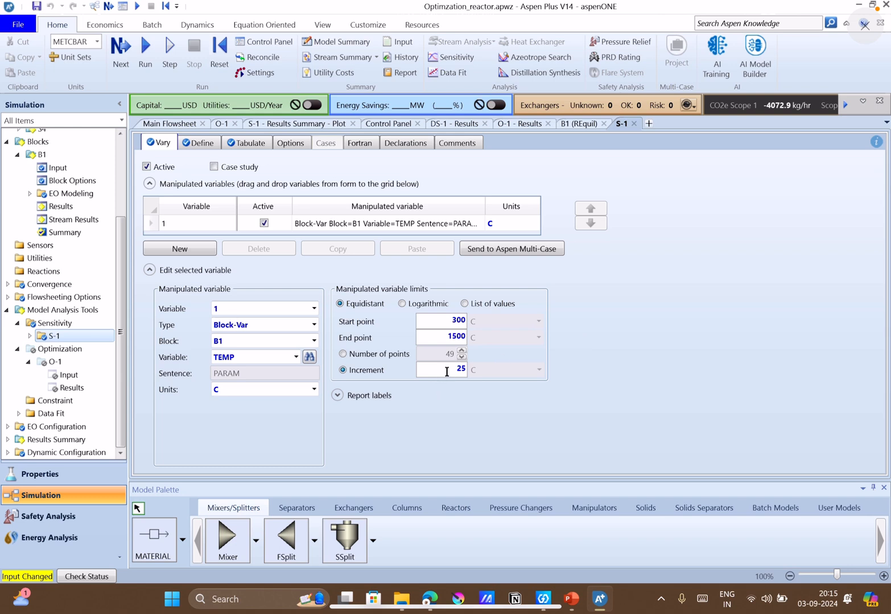
pyautogui.click(203, 147)
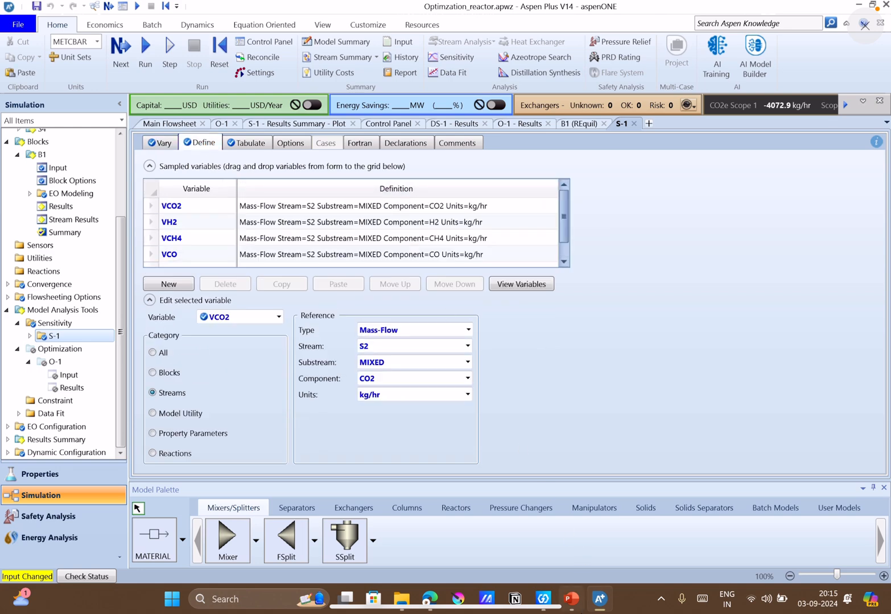
# Switch to PowerPoint to reread Q12, and back in Aspen Plus check the definition of sampled variable VCO2 for stream S2.
pyautogui.click(571, 599)
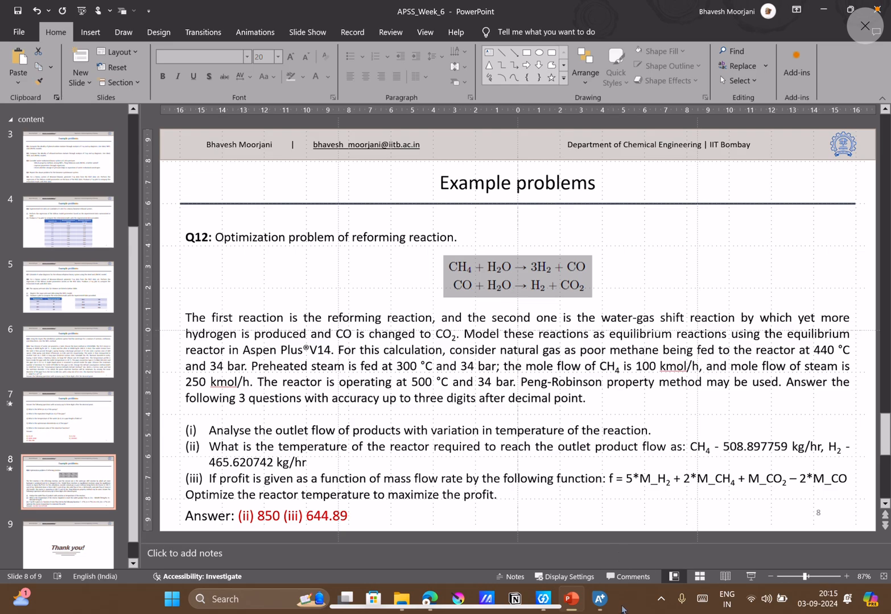
pyautogui.click(600, 599)
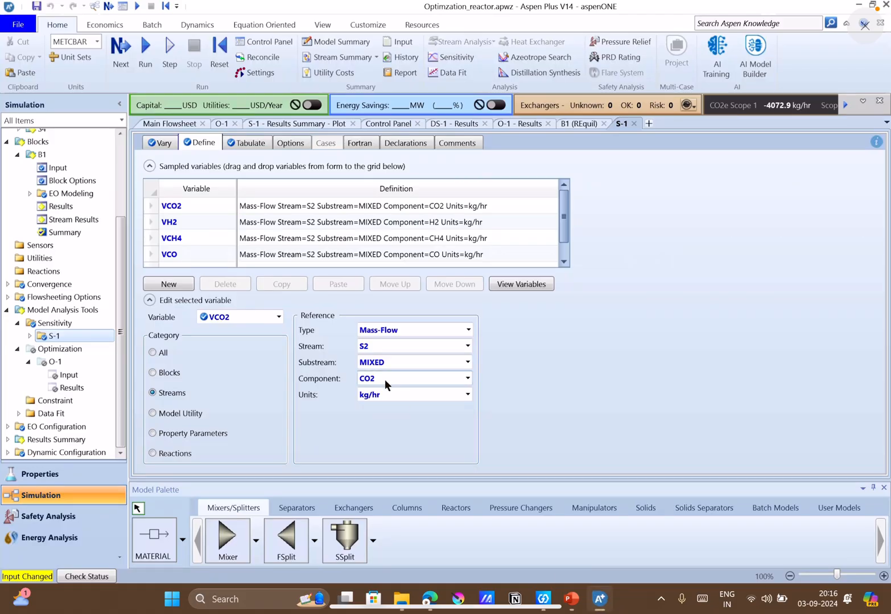
pyautogui.click(208, 206)
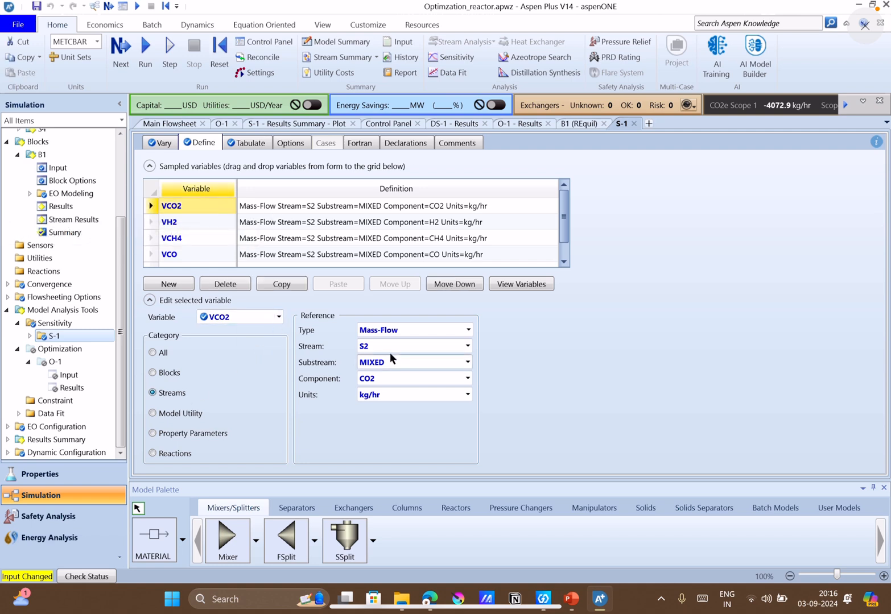
pyautogui.click(171, 123)
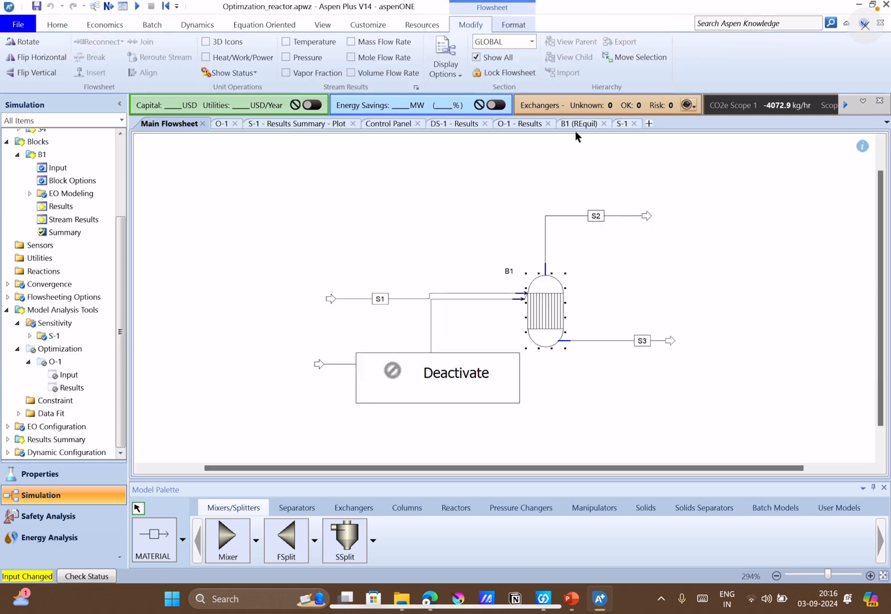
pyautogui.click(619, 124)
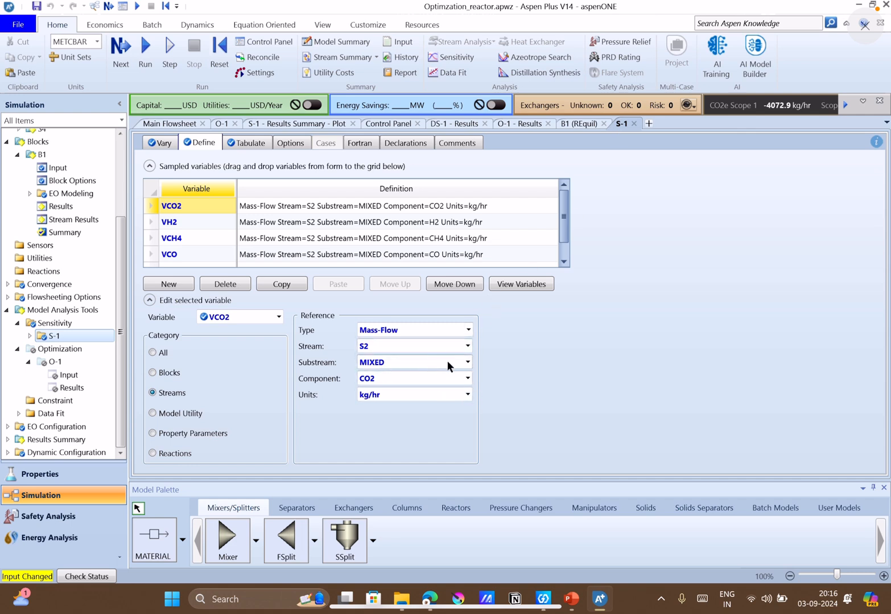
pyautogui.click(466, 379)
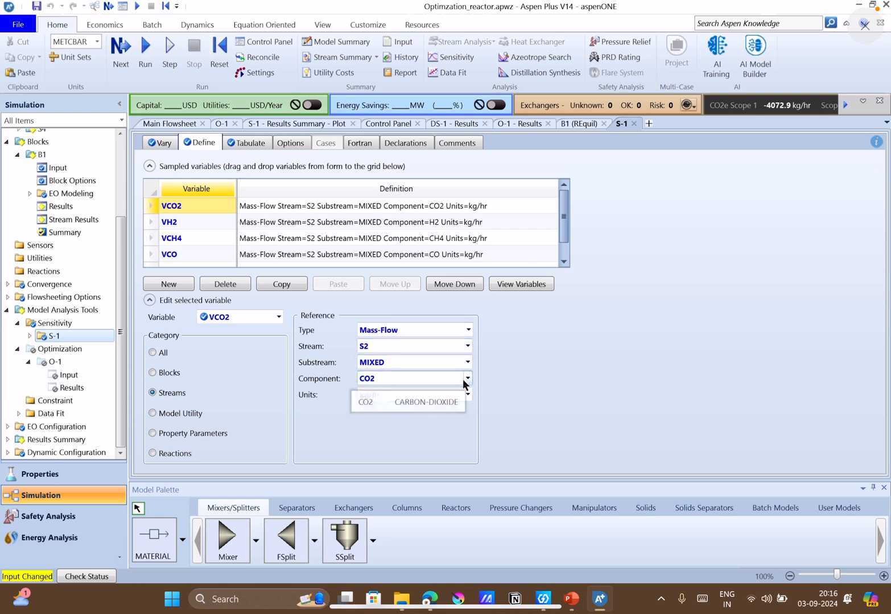
pyautogui.click(367, 400)
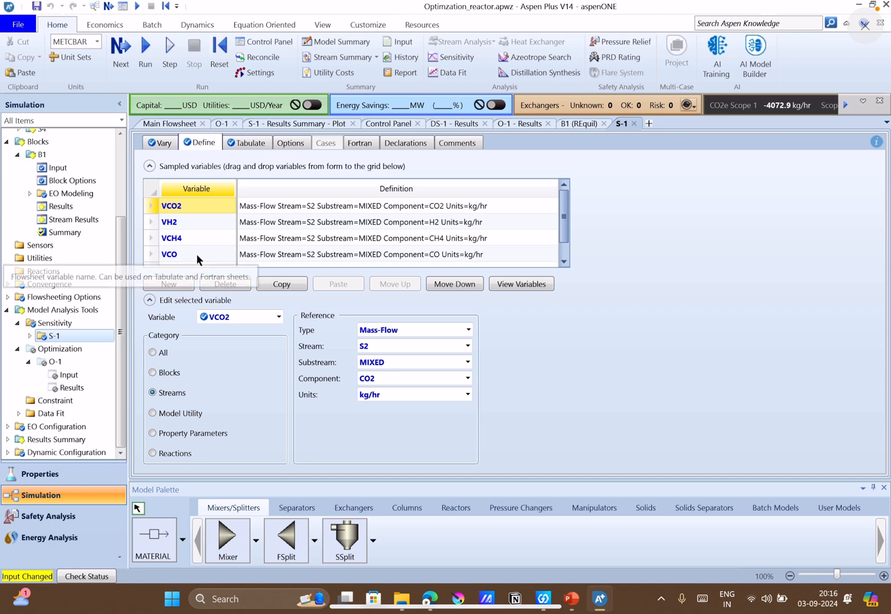
# Review the tabulated variables, sampled variables and manipulated temperature range of sensitivity analysis S-1.
pyautogui.click(240, 147)
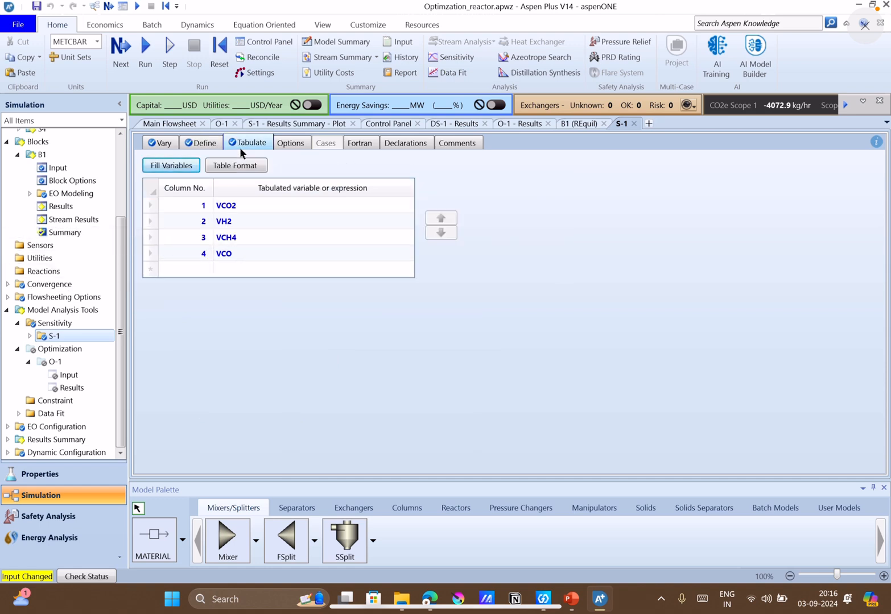
pyautogui.click(205, 143)
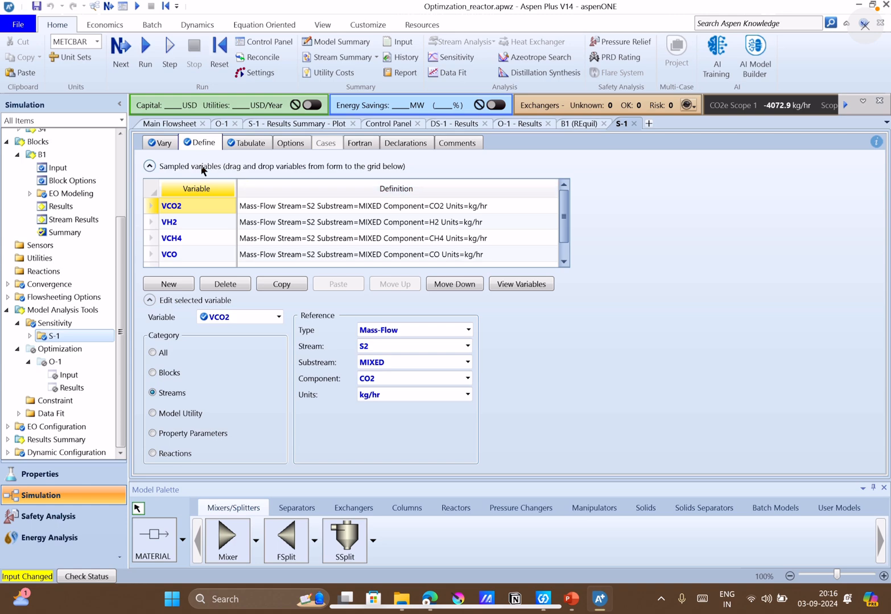
pyautogui.click(147, 143)
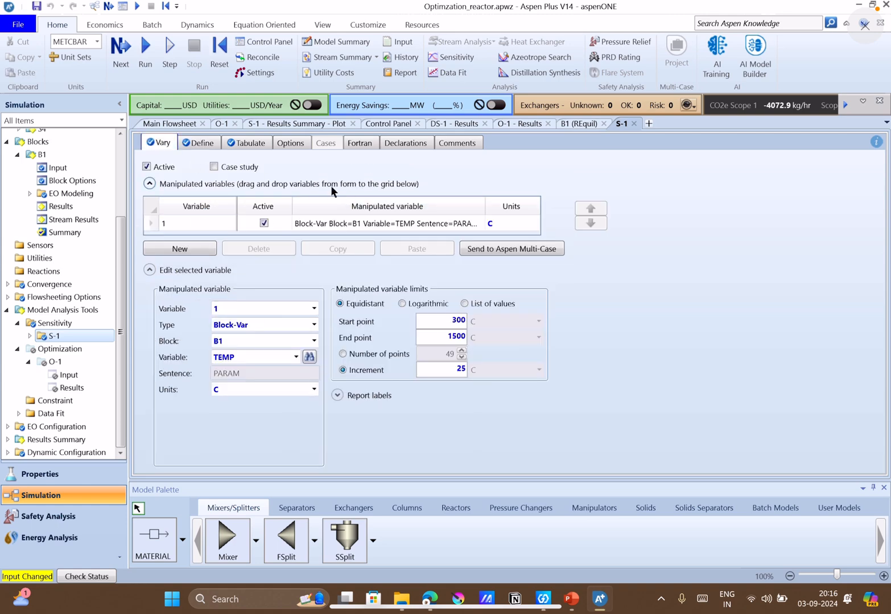
pyautogui.click(197, 146)
# Refill the S-1 tabulation list with all sampled variables, removing the existing entries.
pyautogui.click(255, 143)
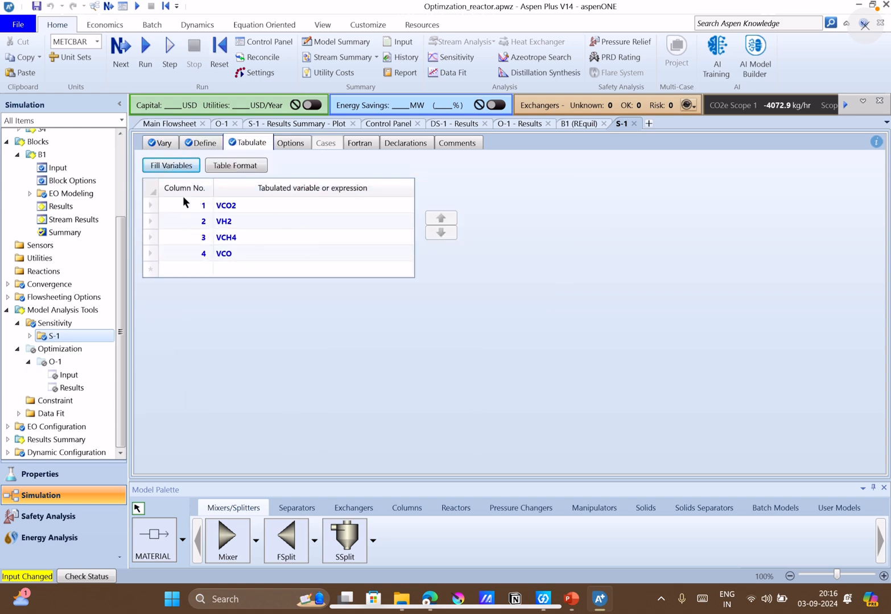
pyautogui.click(182, 166)
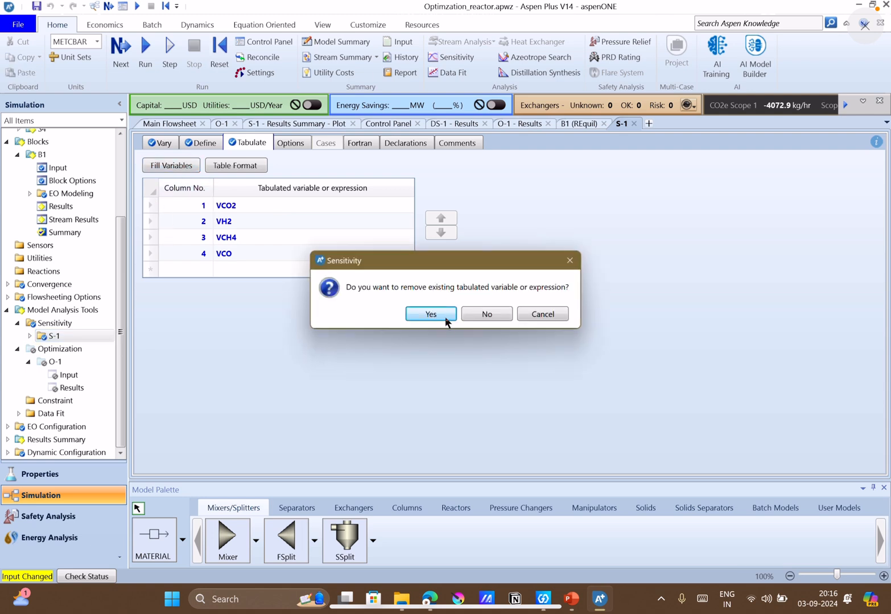
pyautogui.click(437, 315)
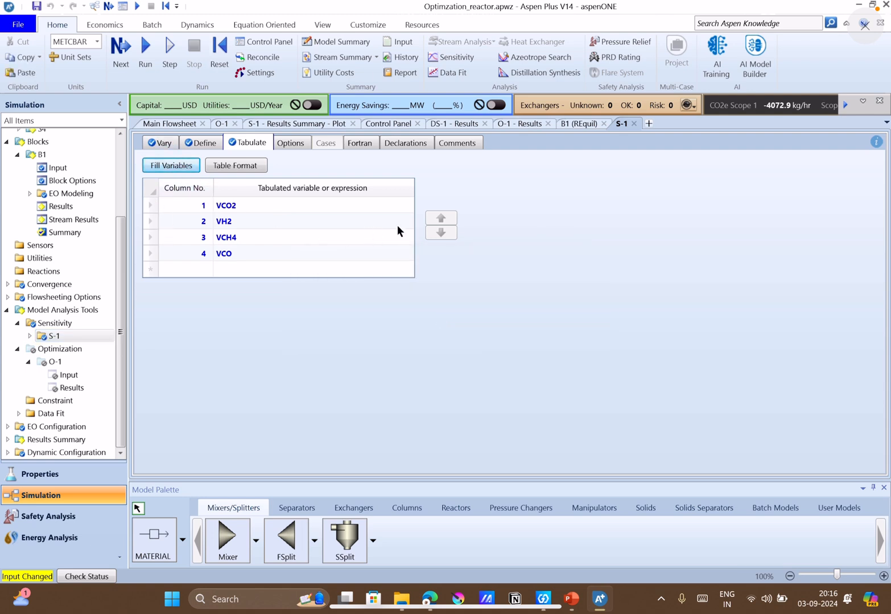
# Run the simulation and open the results table of sensitivity analysis S-1.
pyautogui.click(146, 63)
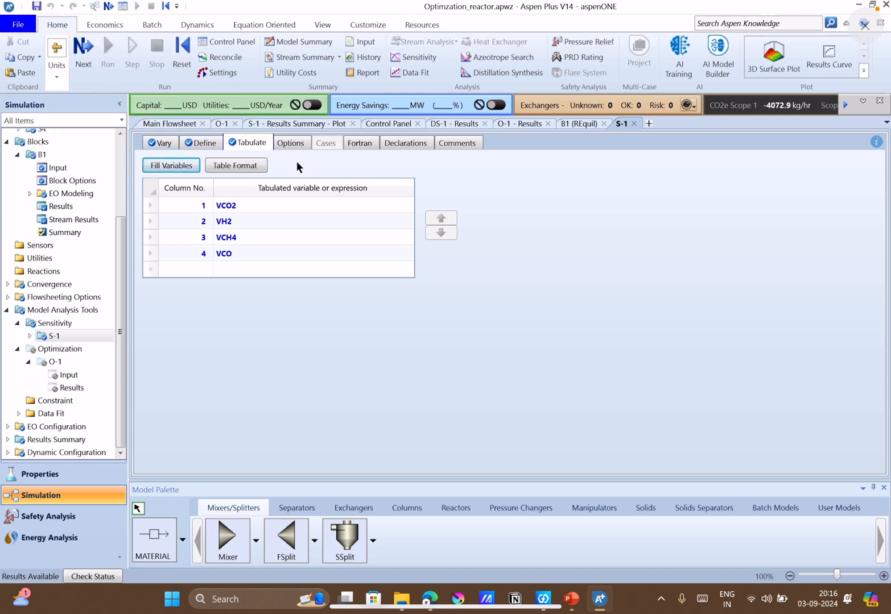
pyautogui.click(44, 338)
pyautogui.click(31, 337)
pyautogui.click(59, 363)
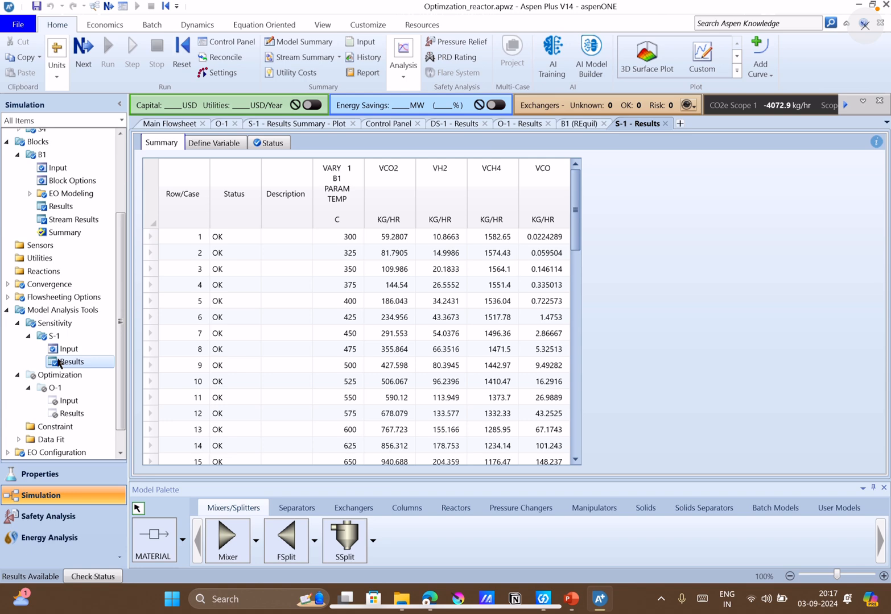
# Create a custom plot of the S-1 results with VCO2, VH2, VCH4 and VCO against the B1 temperature on the X axis.
pyautogui.click(711, 61)
pyautogui.moveTo(504, 170); pyautogui.dragTo(679, 255)
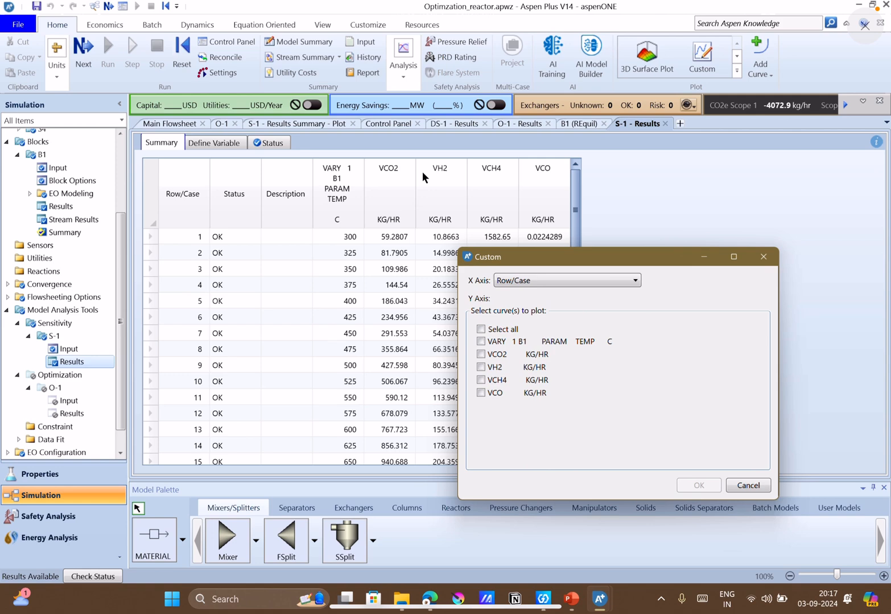
pyautogui.moveTo(576, 253); pyautogui.dragTo(456, 148)
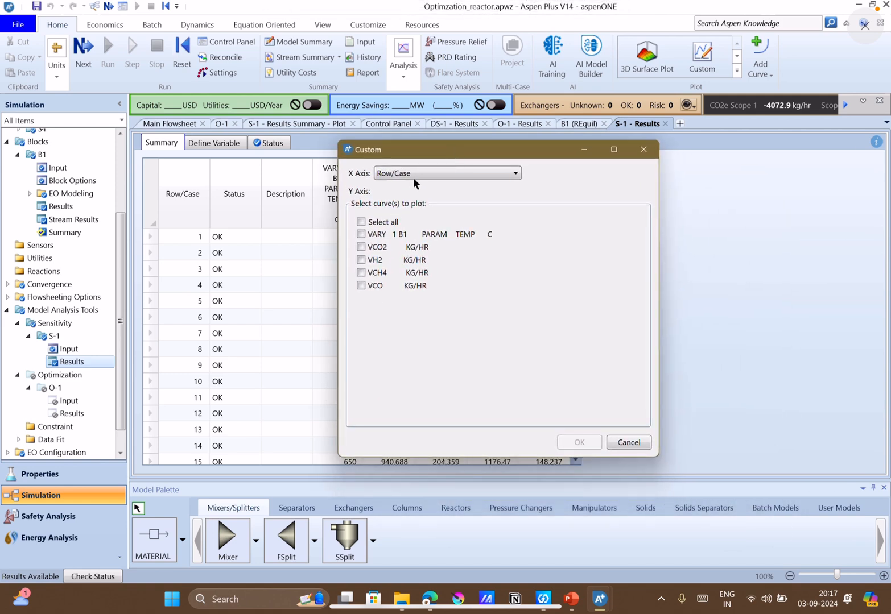
pyautogui.click(414, 177)
pyautogui.click(412, 204)
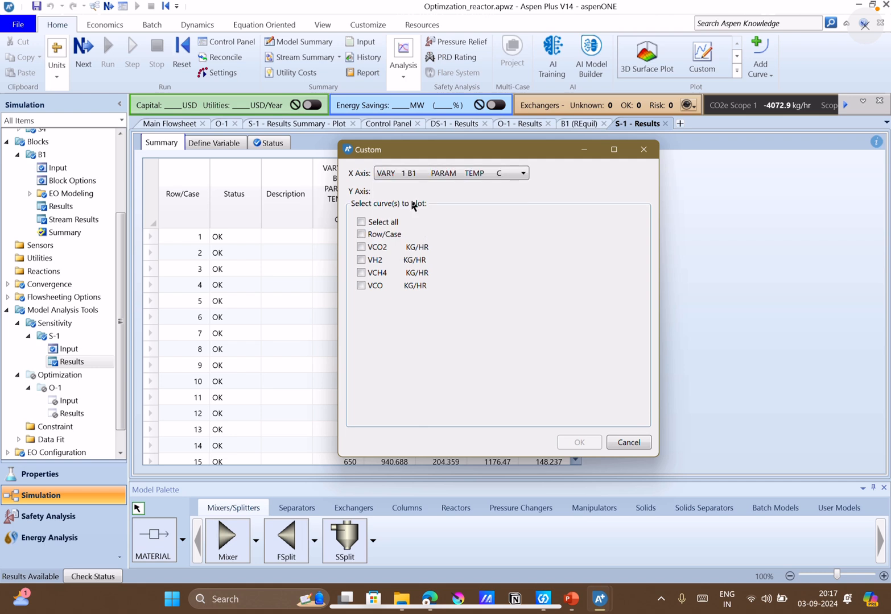
pyautogui.click(361, 247)
pyautogui.click(361, 260)
pyautogui.click(361, 273)
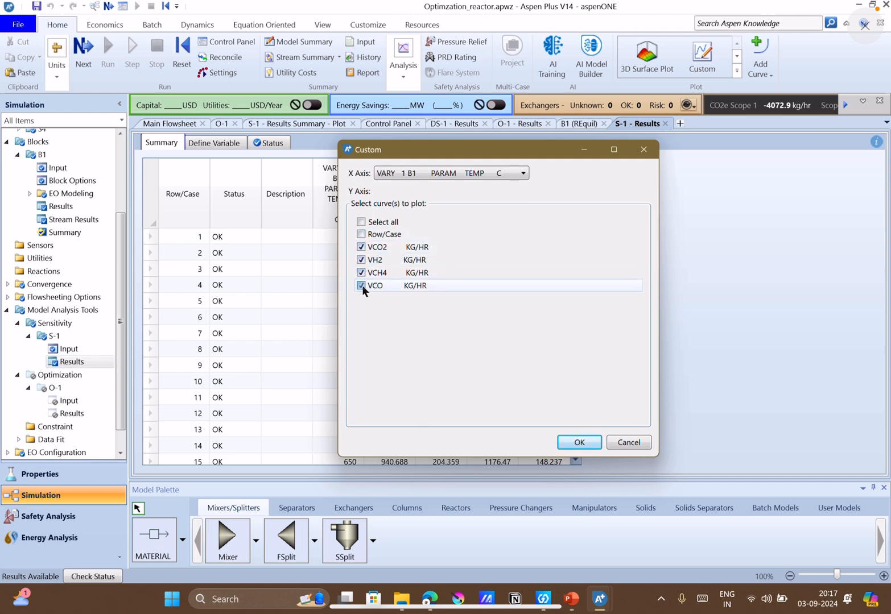
pyautogui.click(590, 443)
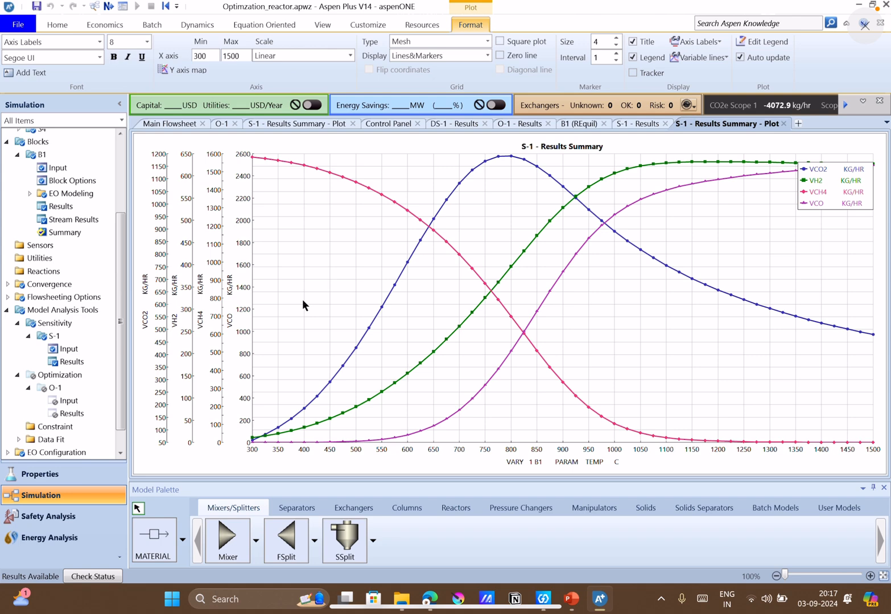
# Map all four curves to a single Y axis and move the legend down clear of the curves.
pyautogui.rightClick(302, 300)
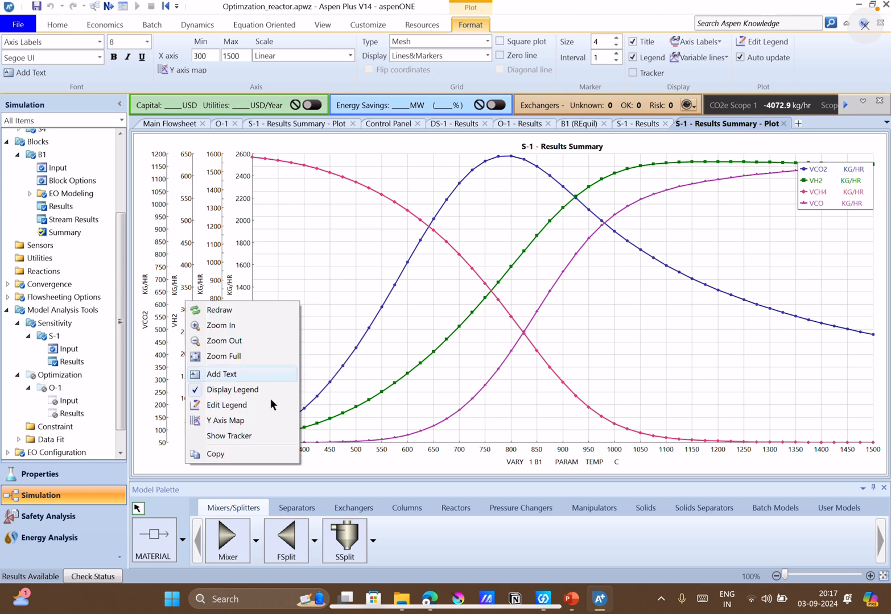
pyautogui.click(237, 421)
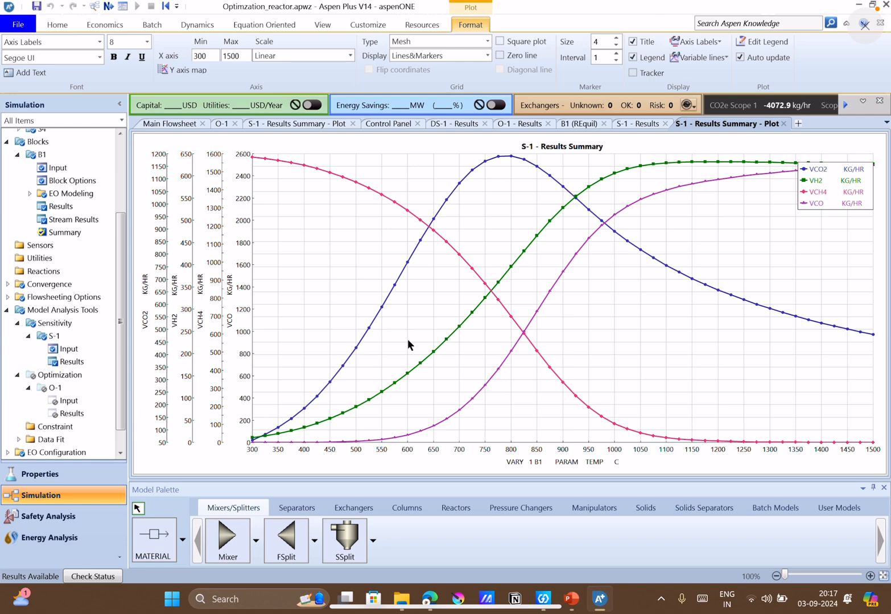
pyautogui.click(550, 409)
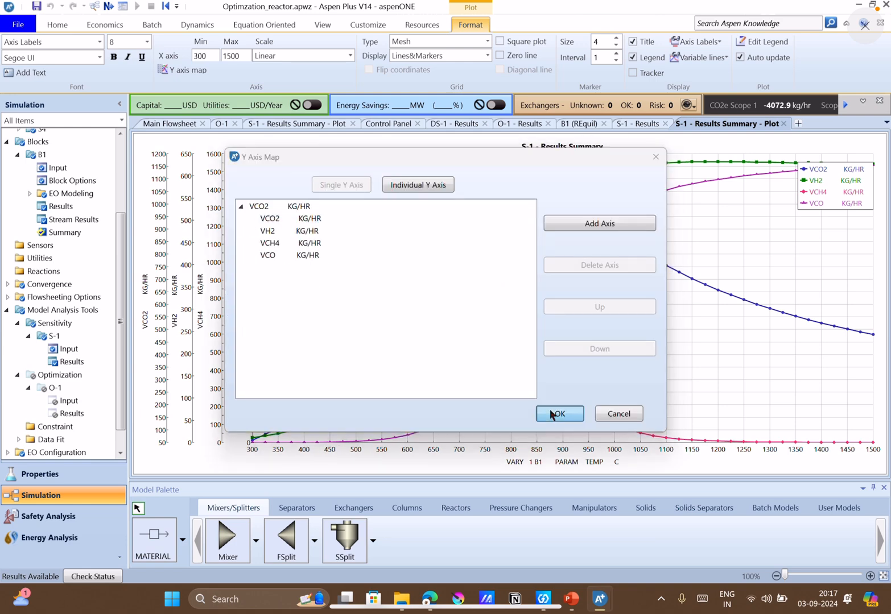
pyautogui.moveTo(841, 204); pyautogui.dragTo(838, 267)
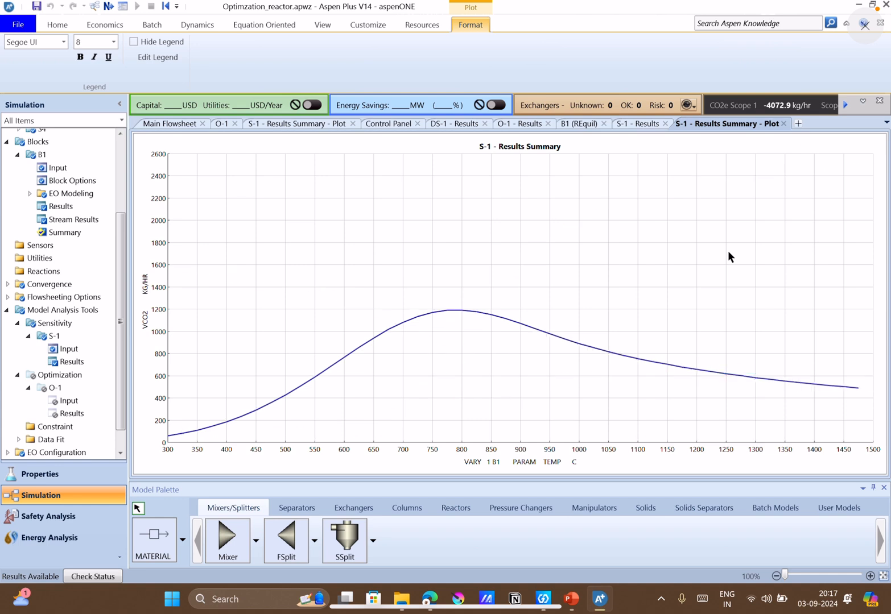
pyautogui.click(767, 255)
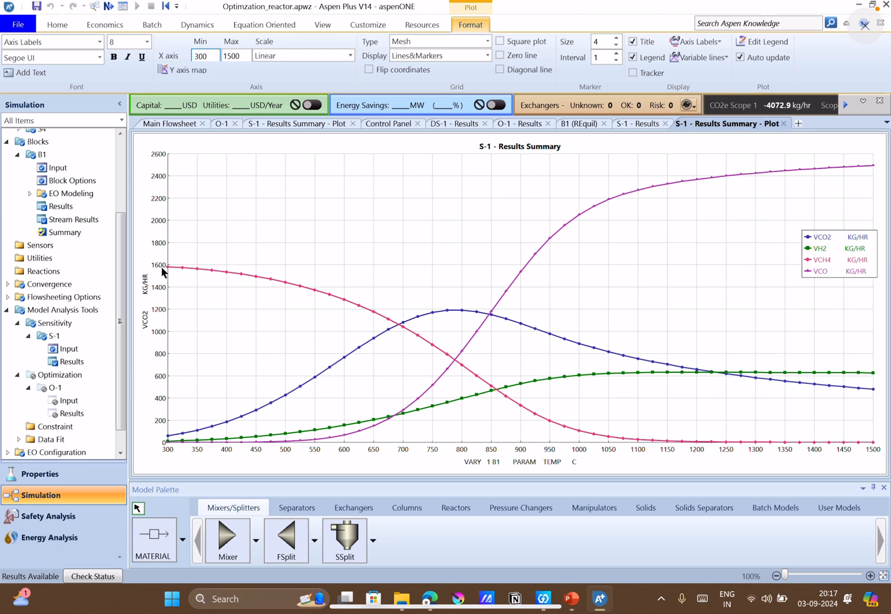
# Reread the Q12 questions in PowerPoint, and back in Aspen Plus examine the stream results of block B1.
pyautogui.click(571, 599)
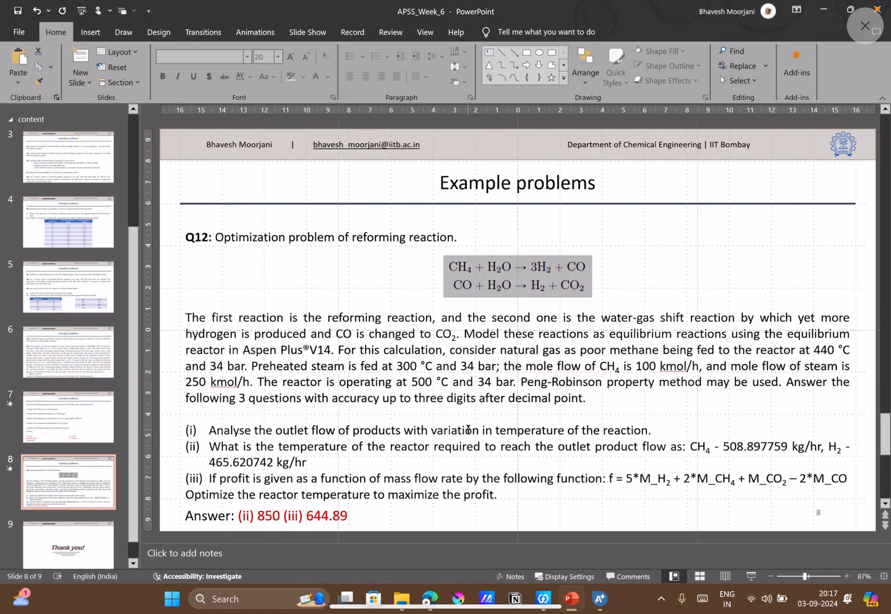
pyautogui.click(600, 599)
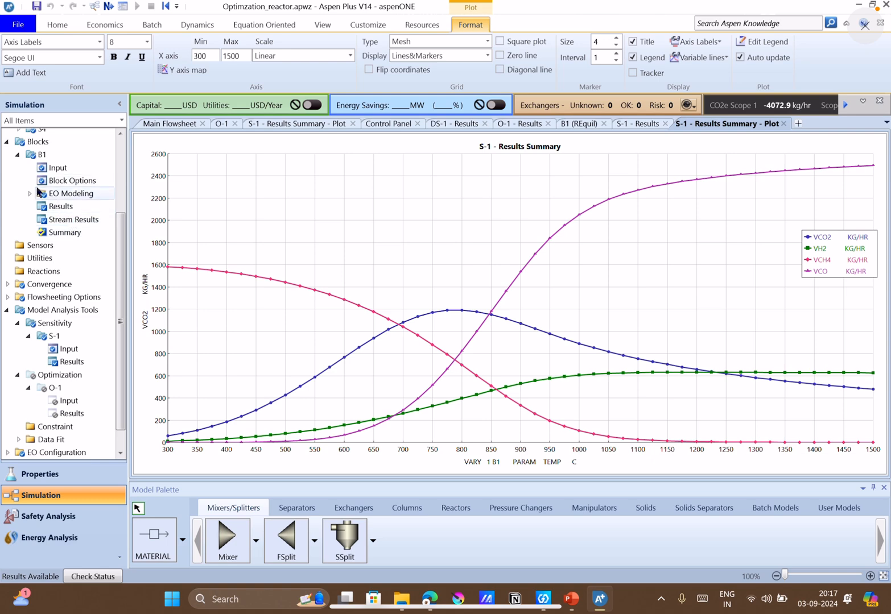
pyautogui.click(51, 223)
pyautogui.scroll(-2, 269, 361)
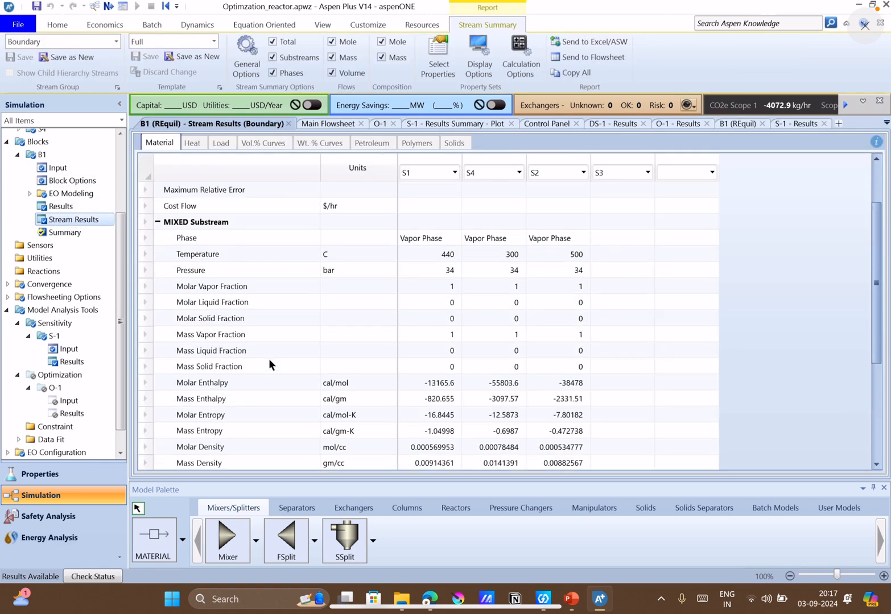
pyautogui.scroll(-3, 269, 365)
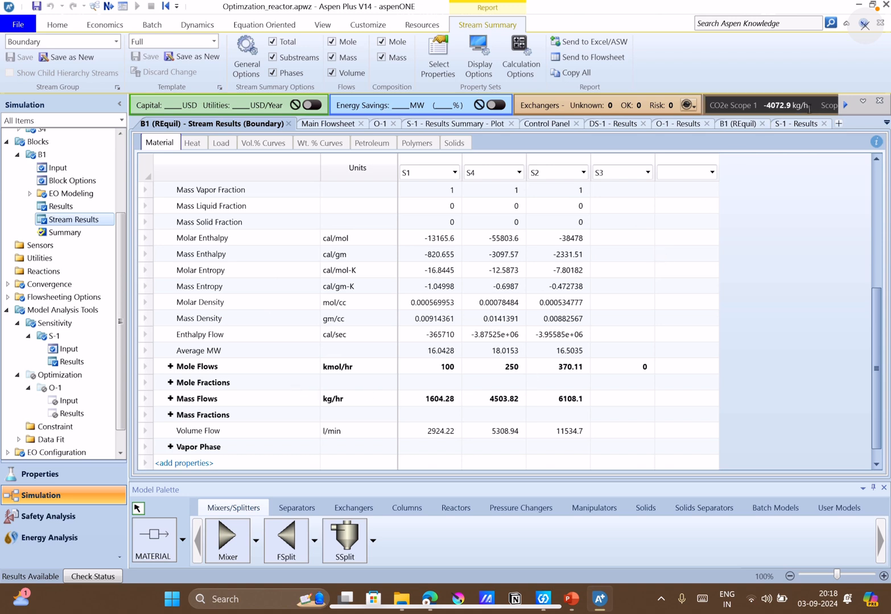
# Look through the open result forms and the existing S-1 plot, and return to the S-1 results table.
pyautogui.click(610, 121)
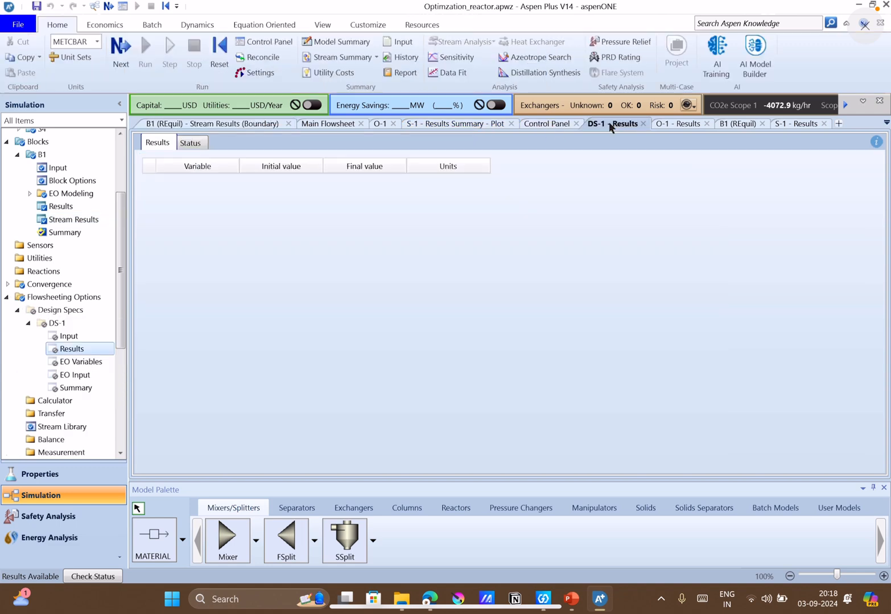
pyautogui.click(685, 124)
pyautogui.click(787, 121)
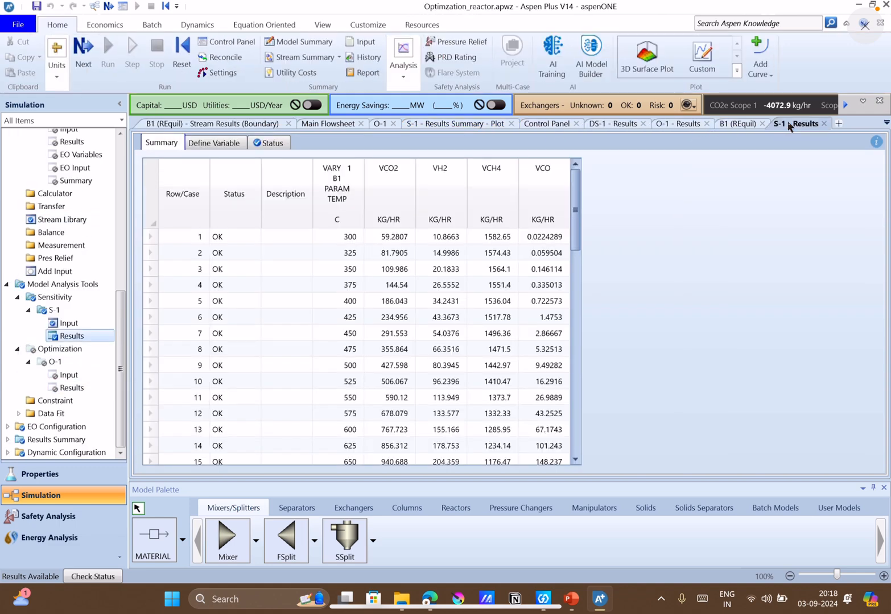
pyautogui.click(461, 124)
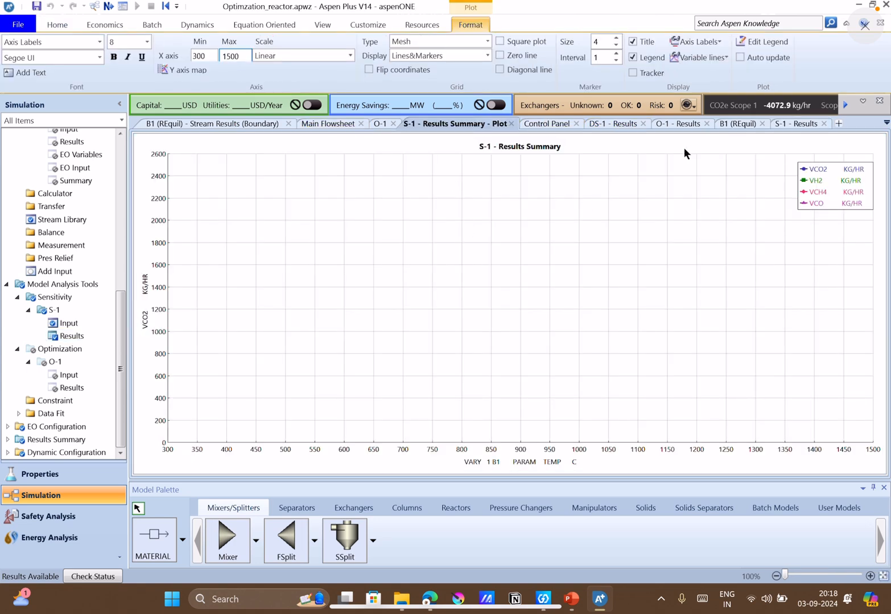
pyautogui.click(786, 124)
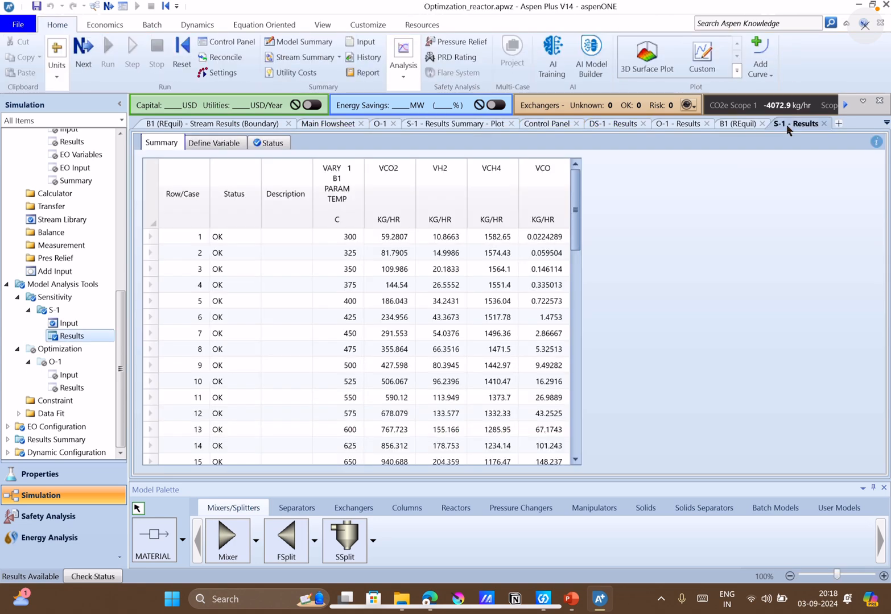
# Create another custom plot from the S-1 results table, with VCO2, VH2, VCH4 and VCO against the B1 temperature on the X axis.
pyautogui.click(689, 65)
pyautogui.click(385, 196)
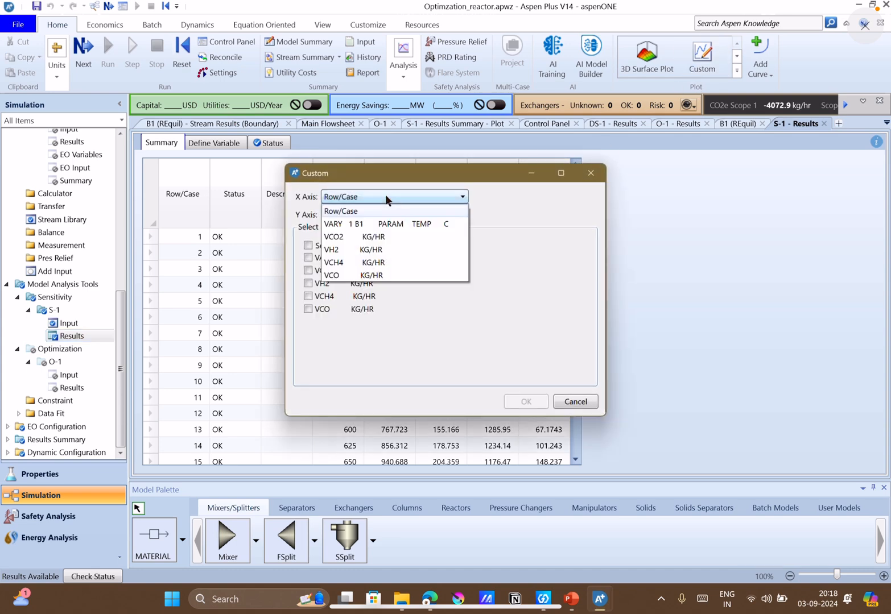
pyautogui.click(348, 223)
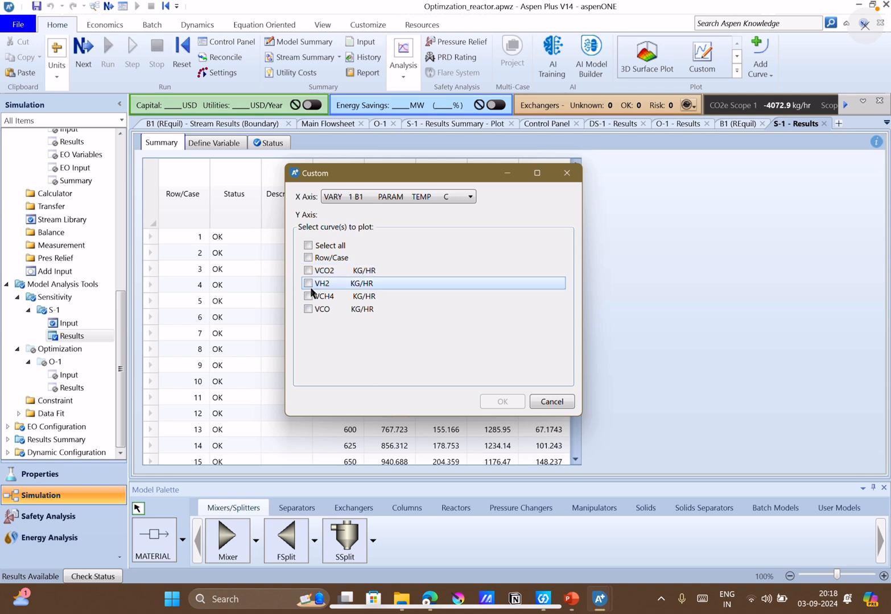
pyautogui.click(311, 296)
pyautogui.click(311, 296)
pyautogui.click(308, 283)
pyautogui.click(308, 270)
pyautogui.click(308, 296)
pyautogui.click(308, 309)
pyautogui.click(517, 405)
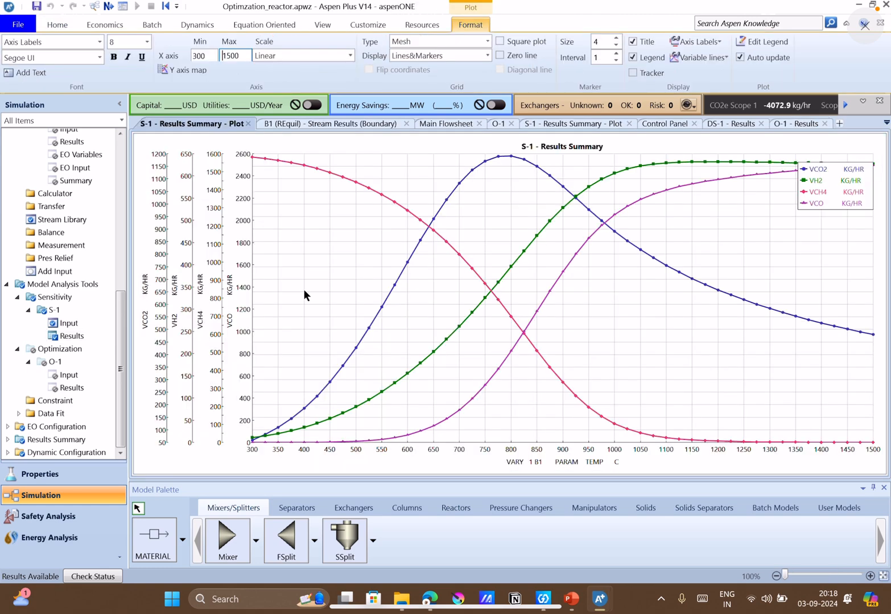
# Map the VCO2, VH2, VCH4 and VCO curves of the new plot to a single Y axis.
pyautogui.rightClick(304, 291)
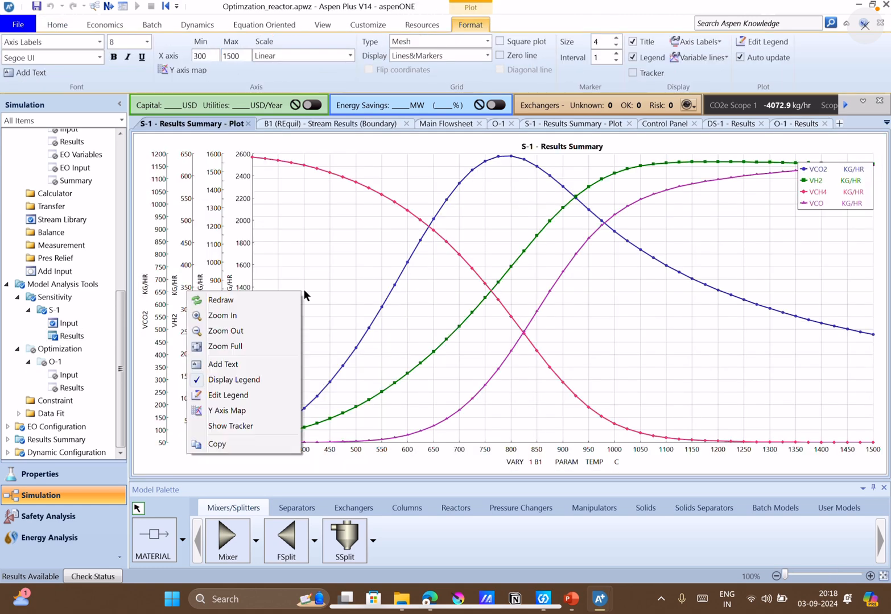
pyautogui.click(231, 410)
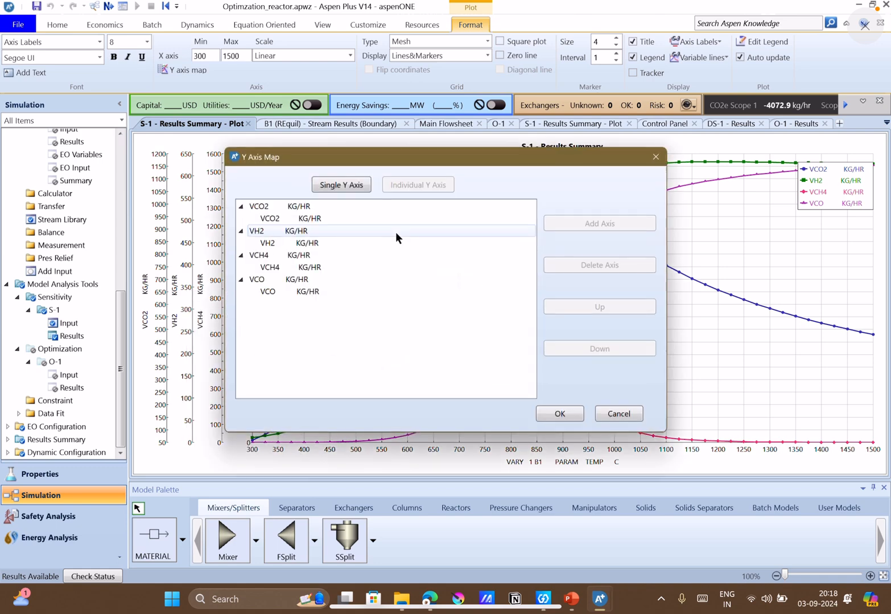
pyautogui.click(347, 186)
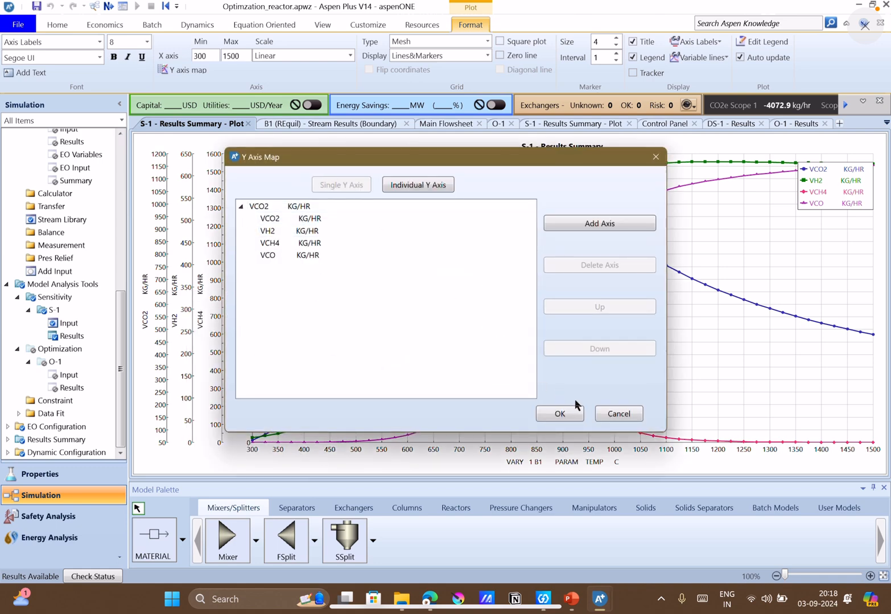
pyautogui.click(574, 414)
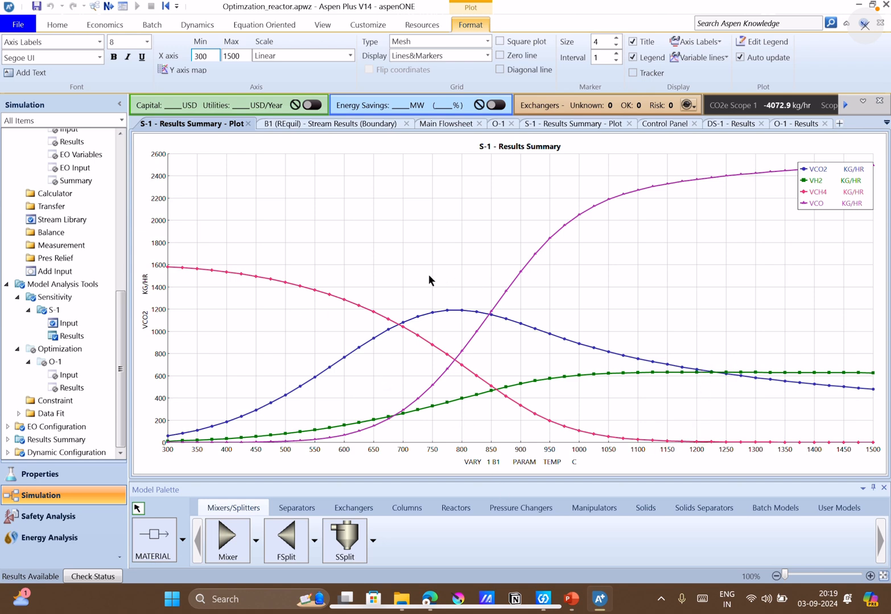
# Compare the plot with the Q12 questions in PowerPoint, and return to the S-1 plot in Aspen Plus.
pyautogui.click(570, 599)
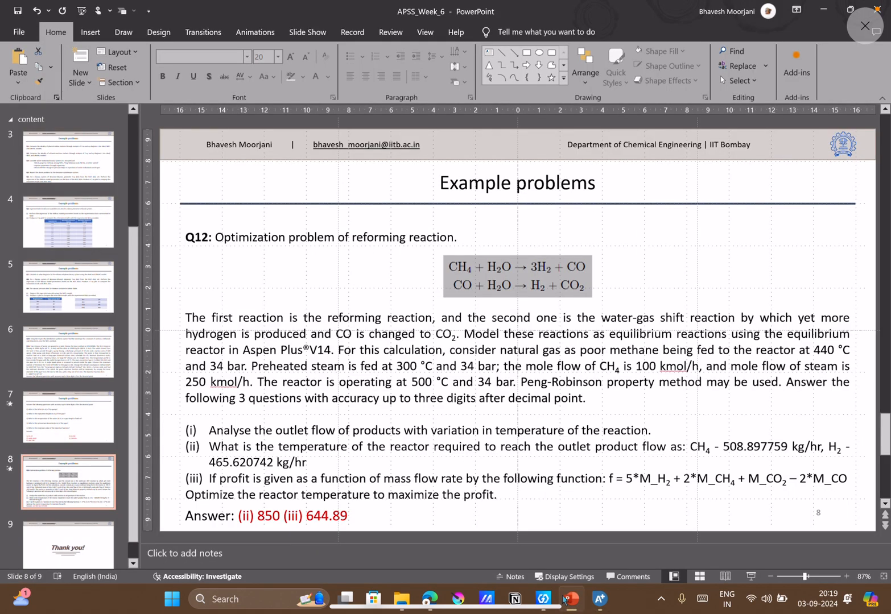
pyautogui.click(569, 599)
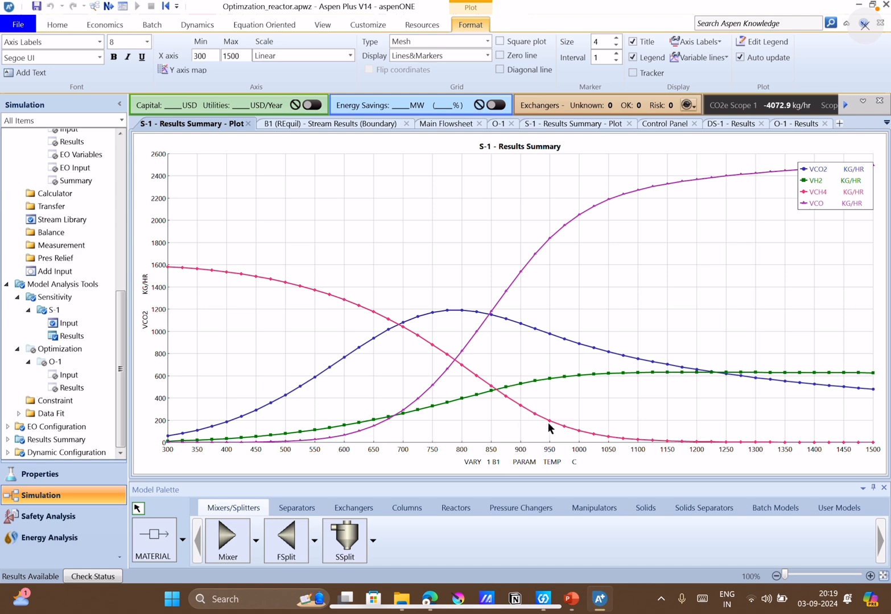
pyautogui.click(570, 598)
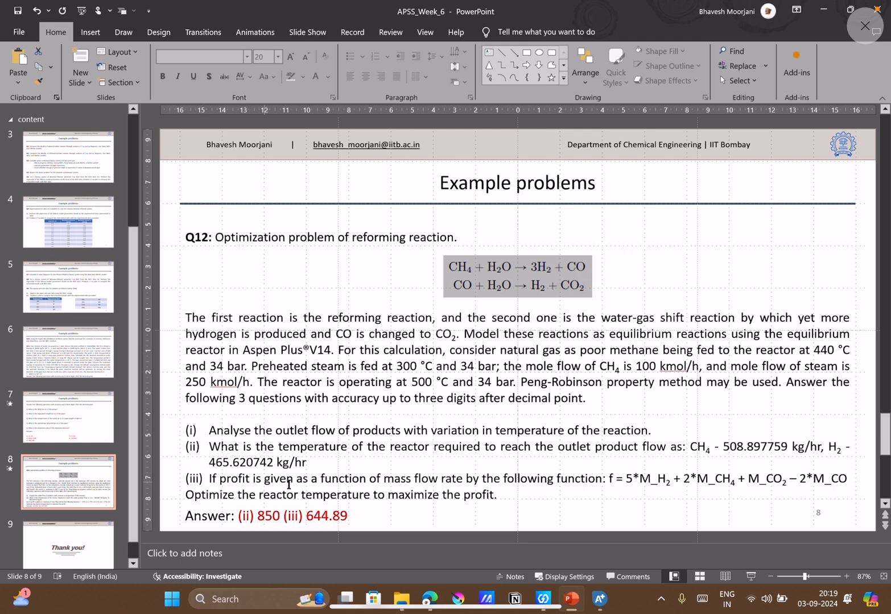
pyautogui.click(599, 599)
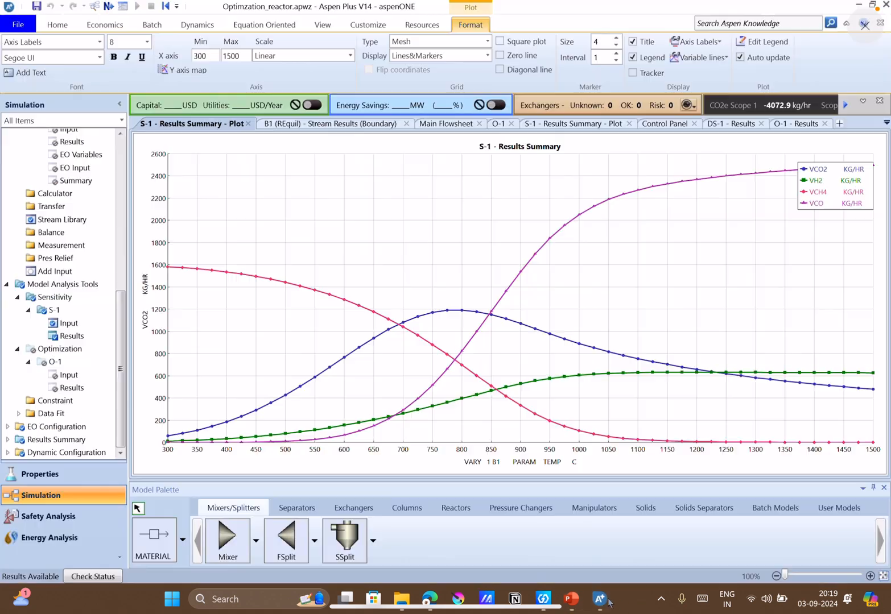
# Show the tracker on the S-1 plot and trace the curves, checking them against the Q12 target flows in PowerPoint.
pyautogui.rightClick(425, 212)
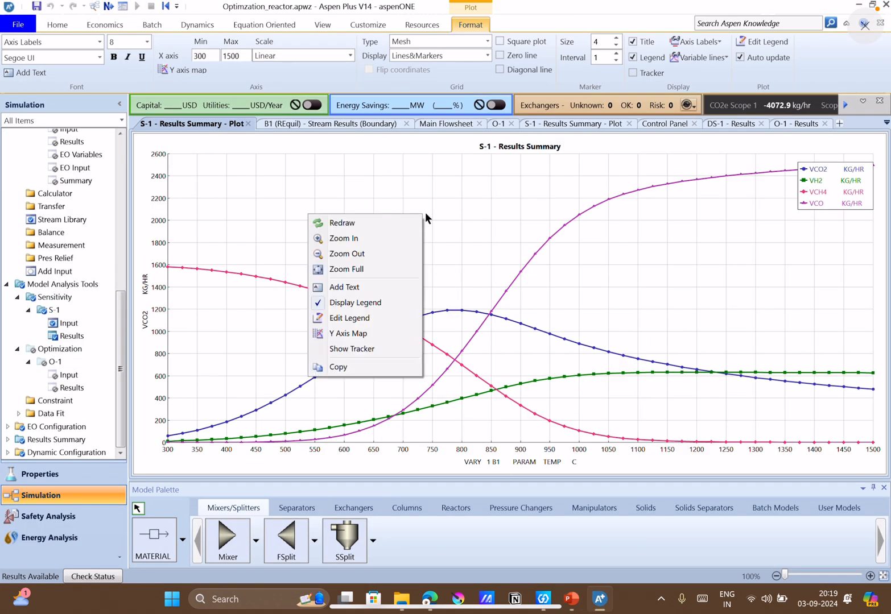
pyautogui.click(364, 350)
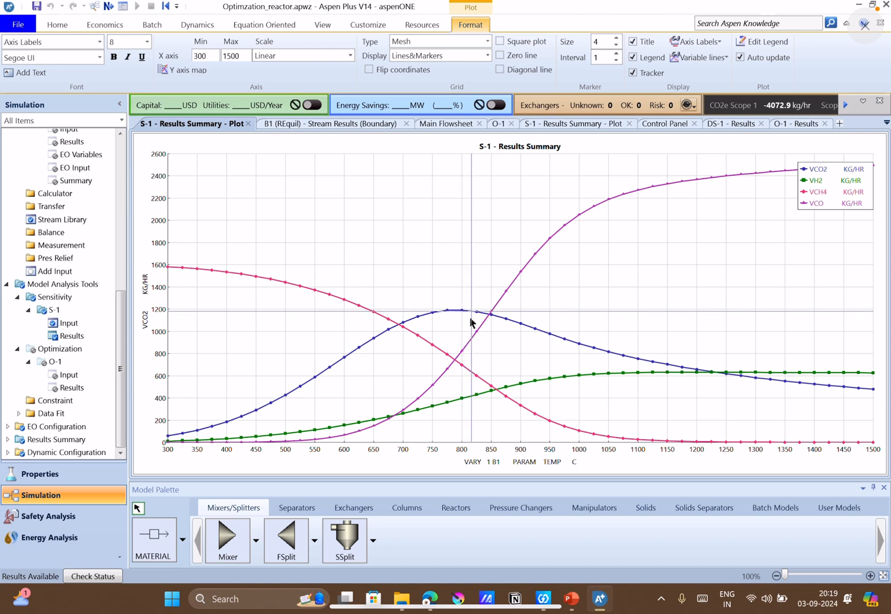
pyautogui.click(571, 599)
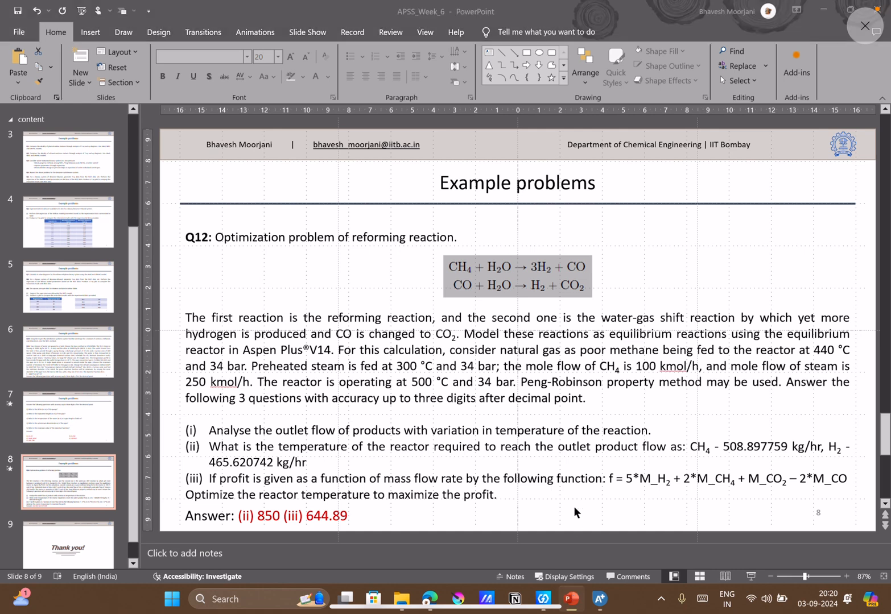
pyautogui.click(598, 599)
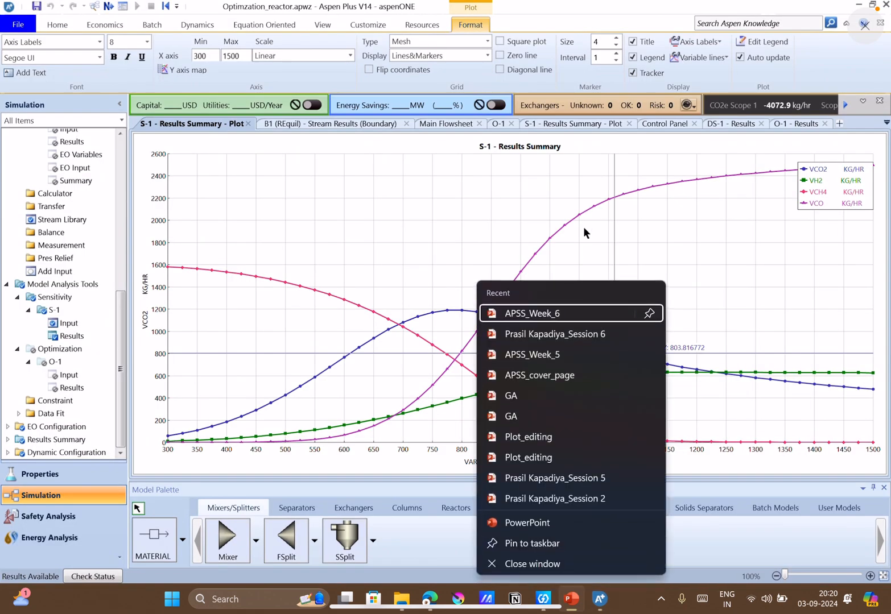
pyautogui.click(578, 209)
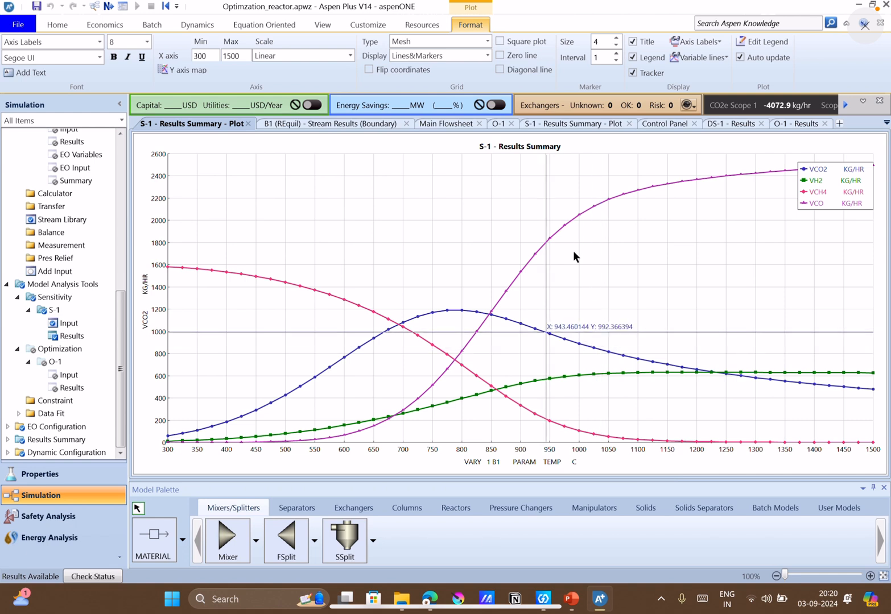
pyautogui.rightClick(561, 388)
pyautogui.click(552, 398)
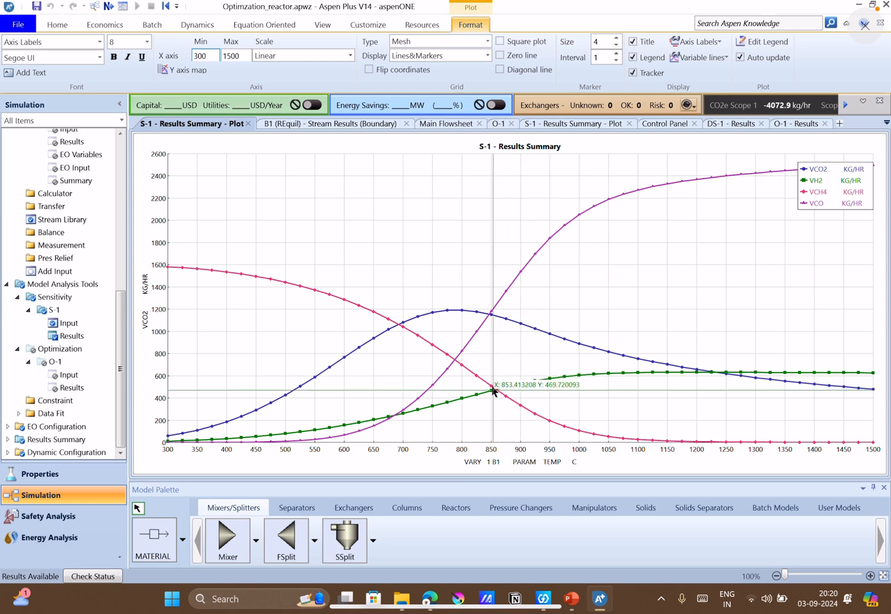
pyautogui.click(568, 600)
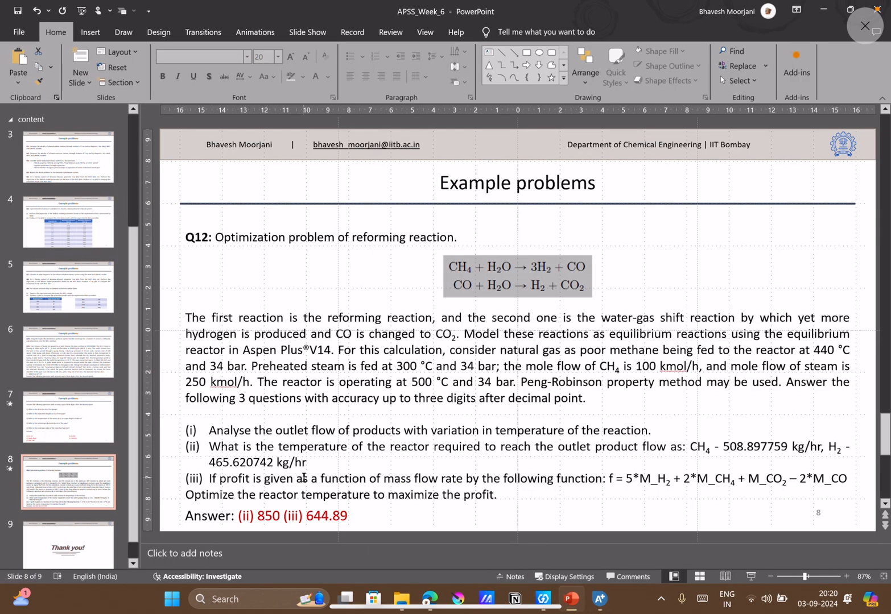
pyautogui.click(600, 598)
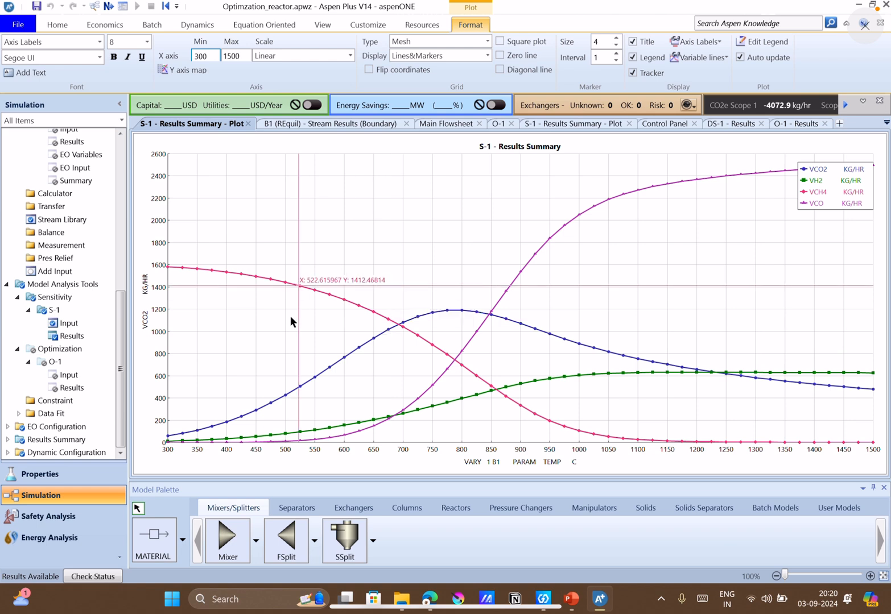
# Deactivate sensitivity analysis S-1 under Model Analysis Tools.
pyautogui.click(74, 310)
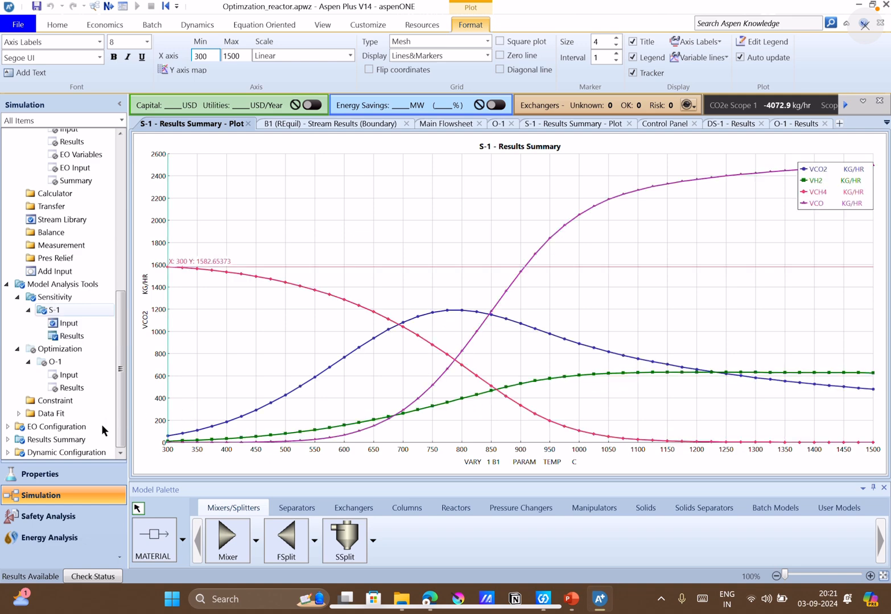
pyautogui.doubleClick(73, 309)
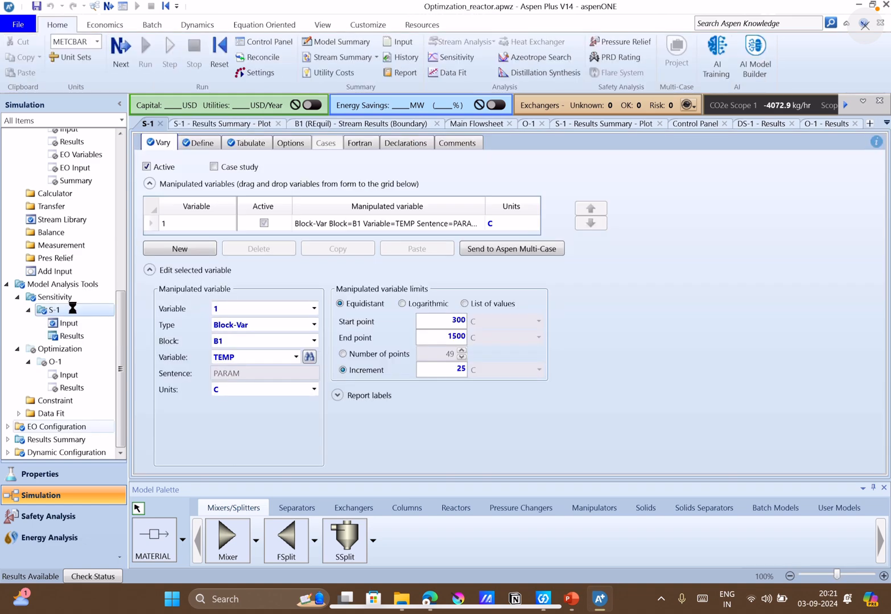
pyautogui.rightClick(71, 306)
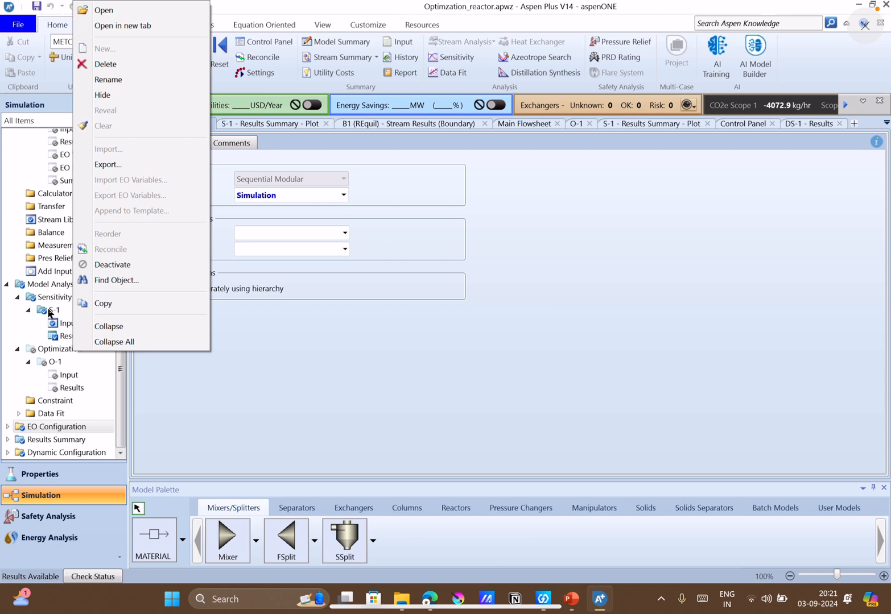
pyautogui.click(118, 263)
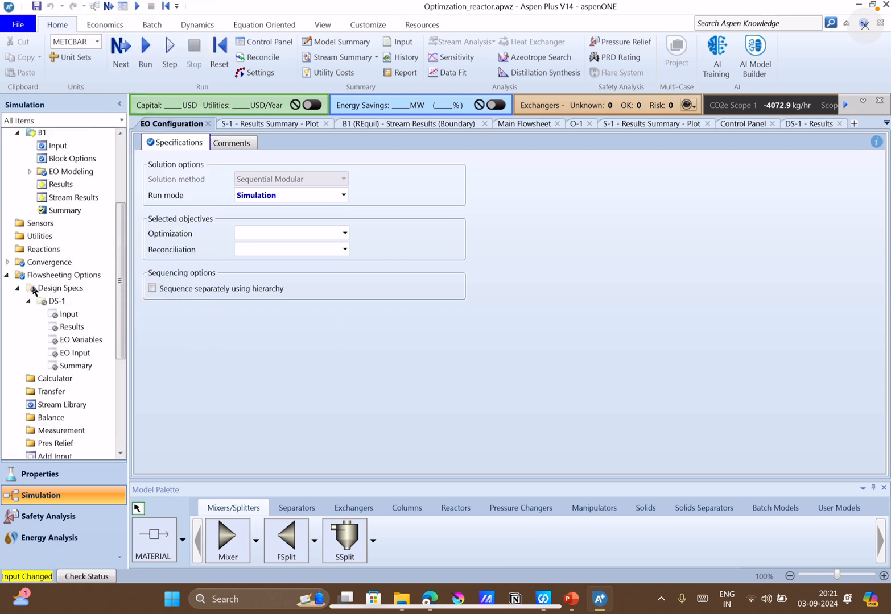
# Activate the design specs under Flowsheeting Options so that DS-1 is included in the run.
pyautogui.scroll(2, 33, 290)
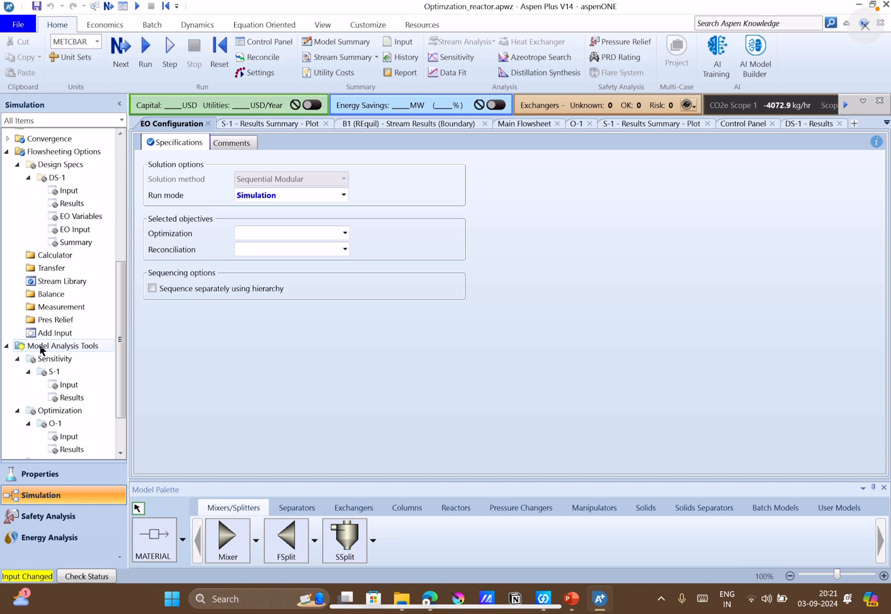
pyautogui.click(121, 454)
pyautogui.scroll(-3, 121, 455)
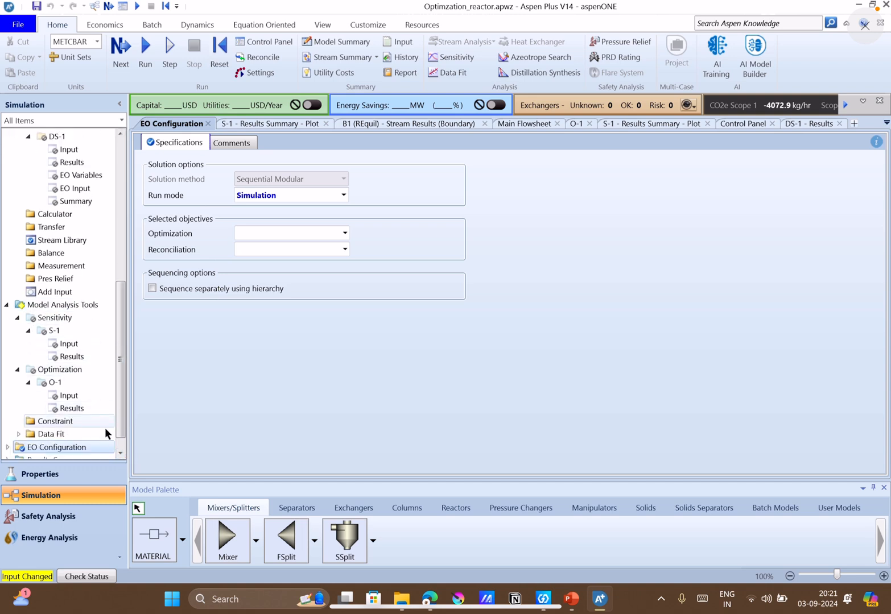
pyautogui.scroll(-2, 118, 446)
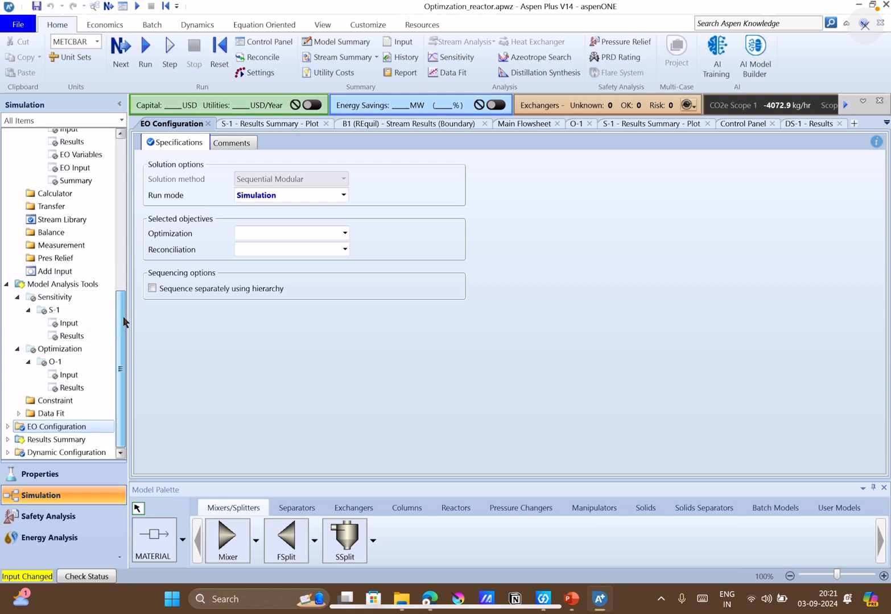
pyautogui.moveTo(123, 322); pyautogui.dragTo(131, 260)
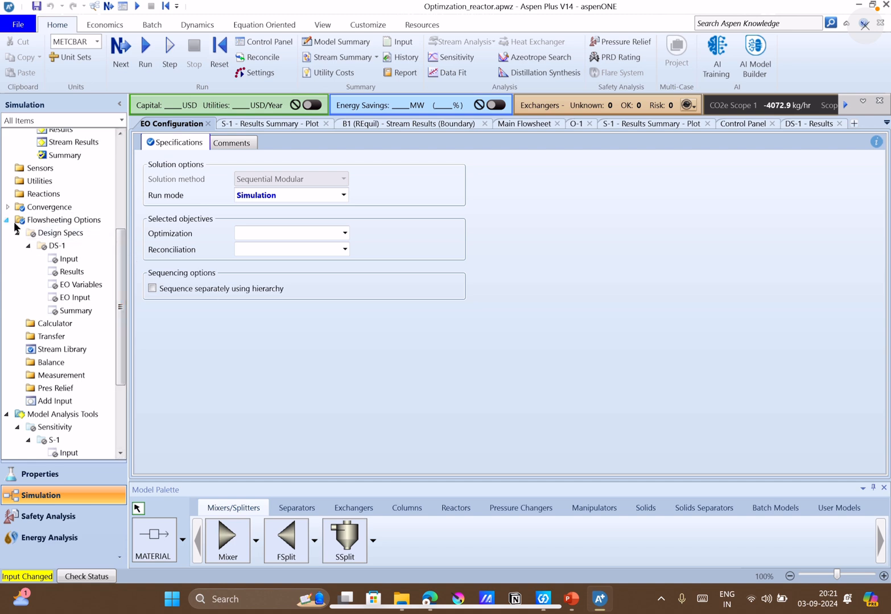
pyautogui.click(58, 234)
pyautogui.rightClick(59, 234)
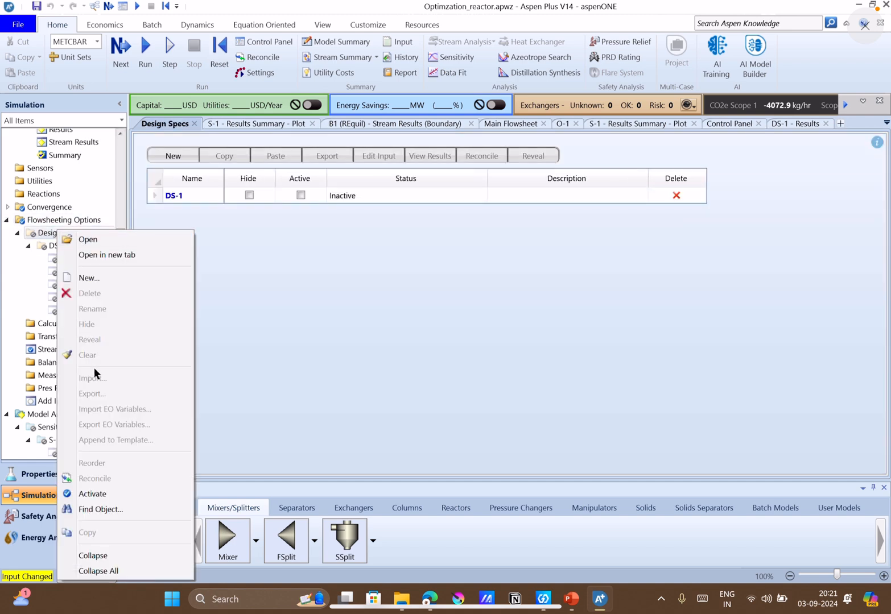
pyautogui.click(100, 494)
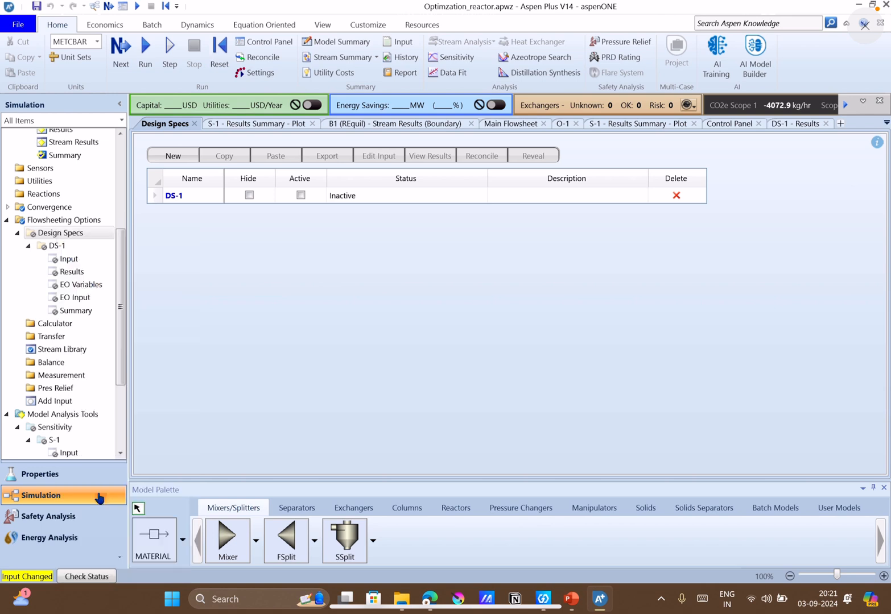
# Review the sampled variables, spec expressions and manipulated variable limits of DS-1, and run the simulation.
pyautogui.click(66, 260)
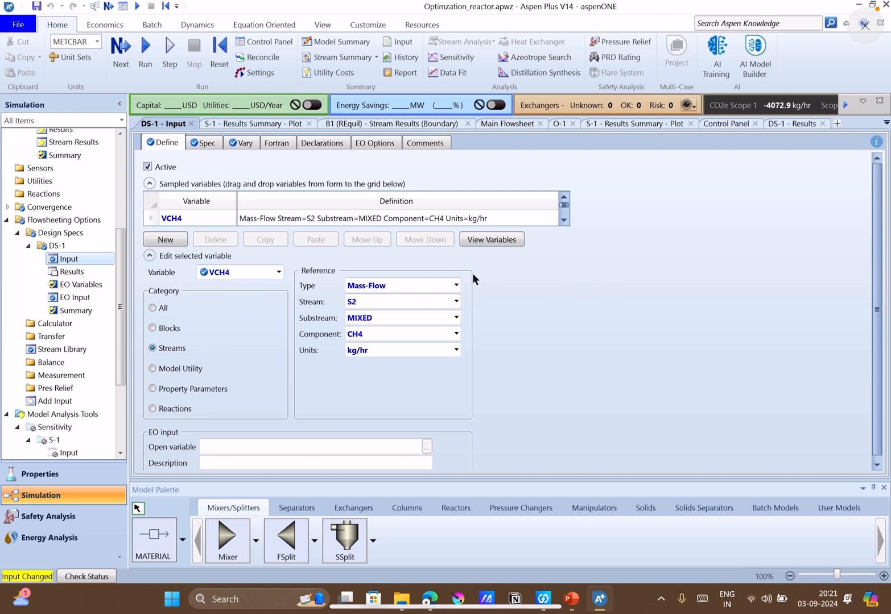
pyautogui.click(563, 221)
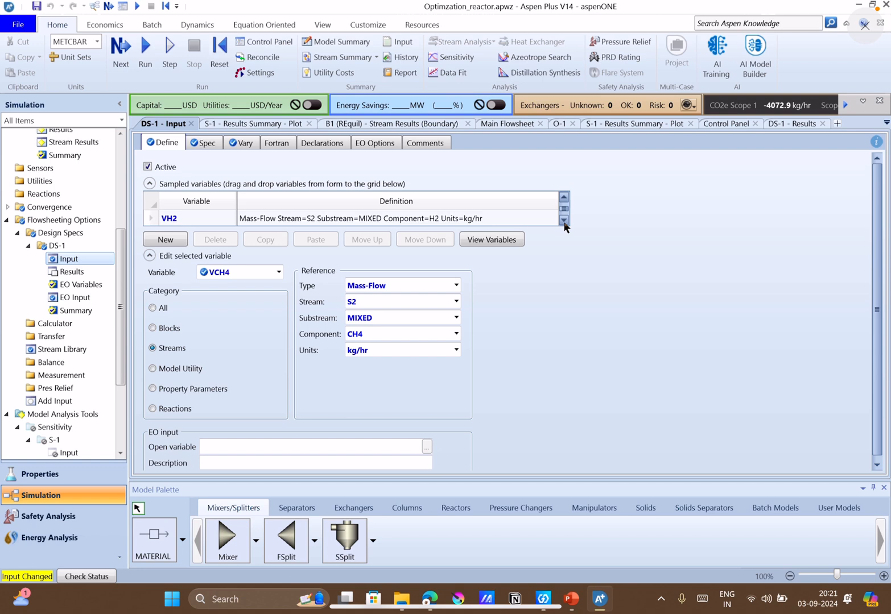
pyautogui.click(564, 220)
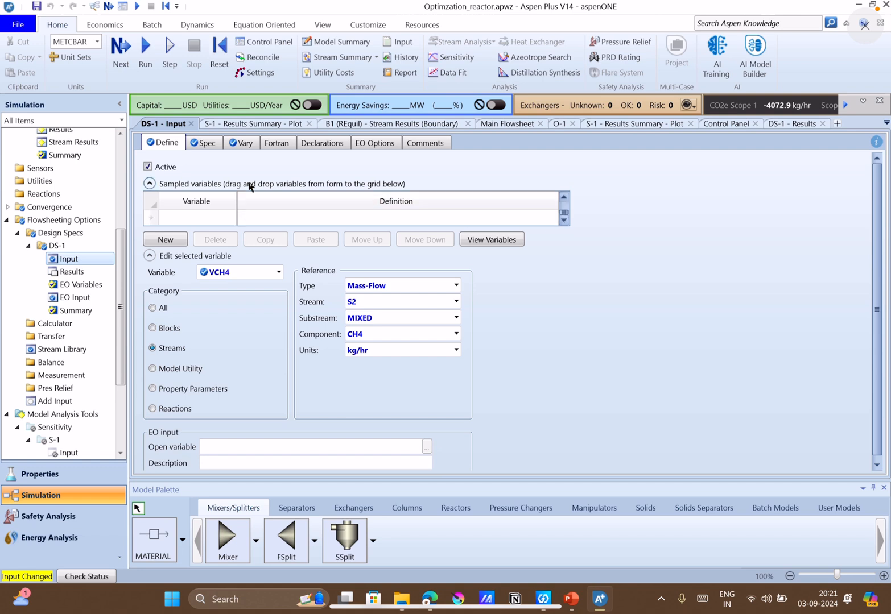
pyautogui.click(199, 144)
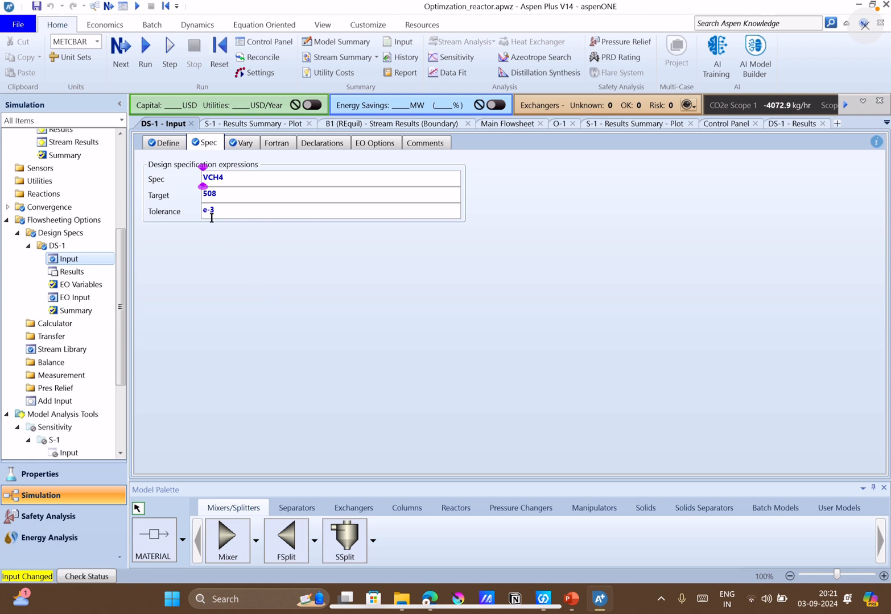
pyautogui.click(235, 146)
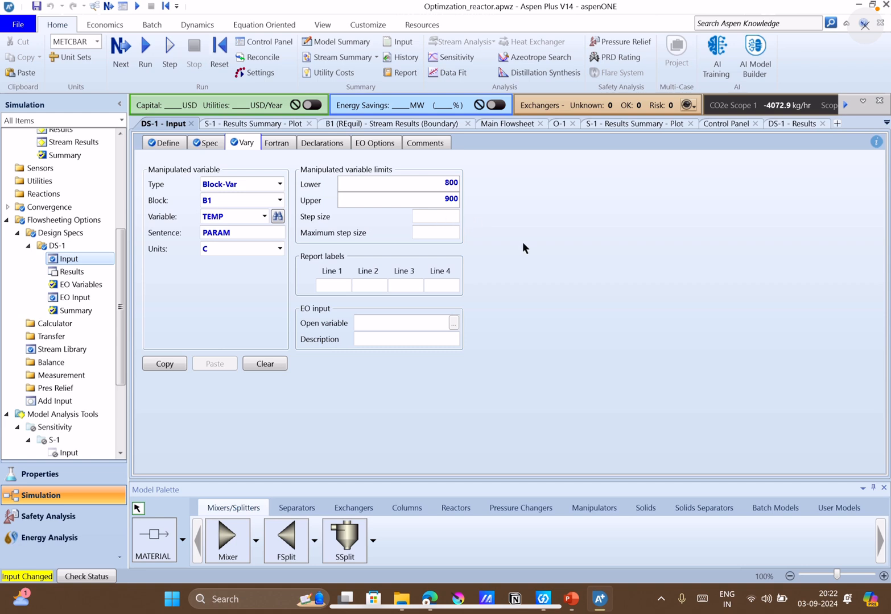
pyautogui.click(146, 57)
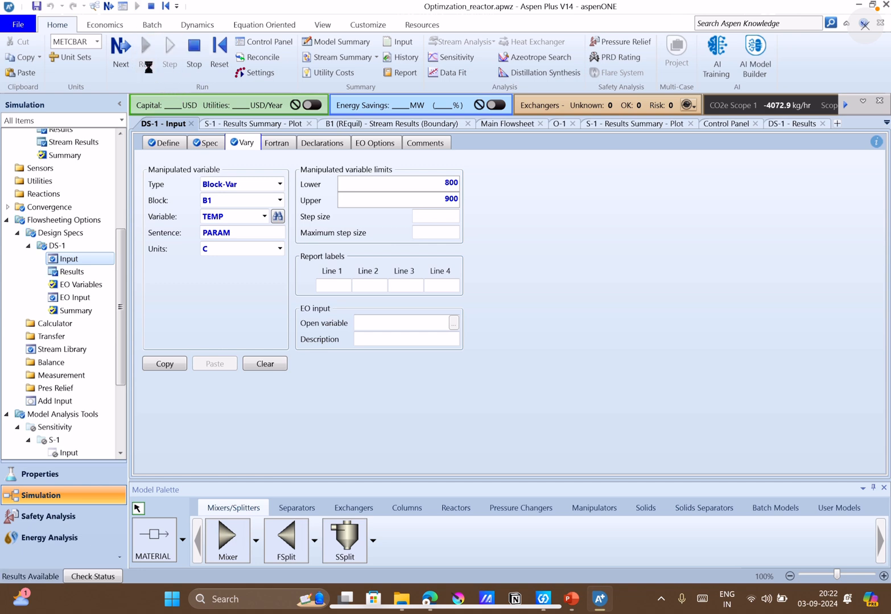
# View the results of design spec DS-1 and compare them with the Q12 part (ii) answer in PowerPoint.
pyautogui.click(87, 268)
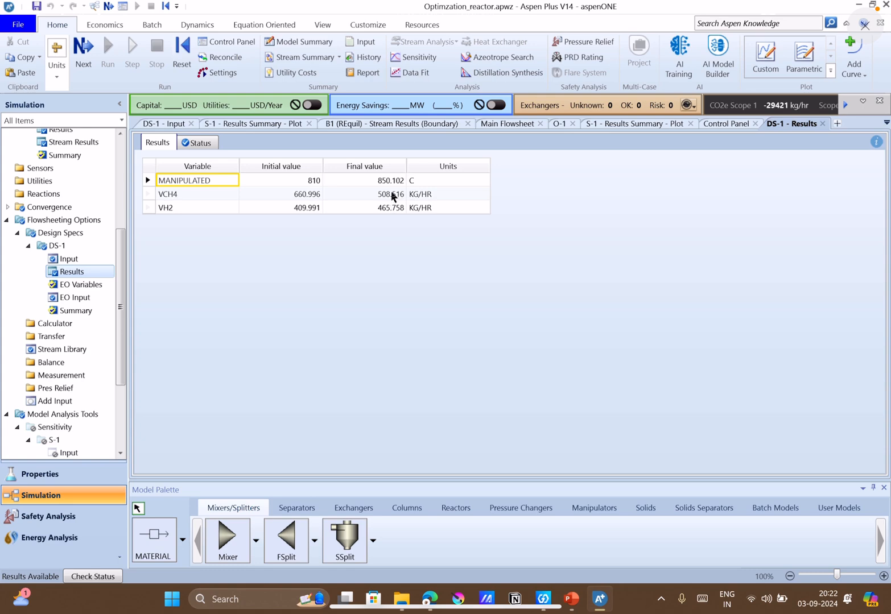
pyautogui.click(574, 609)
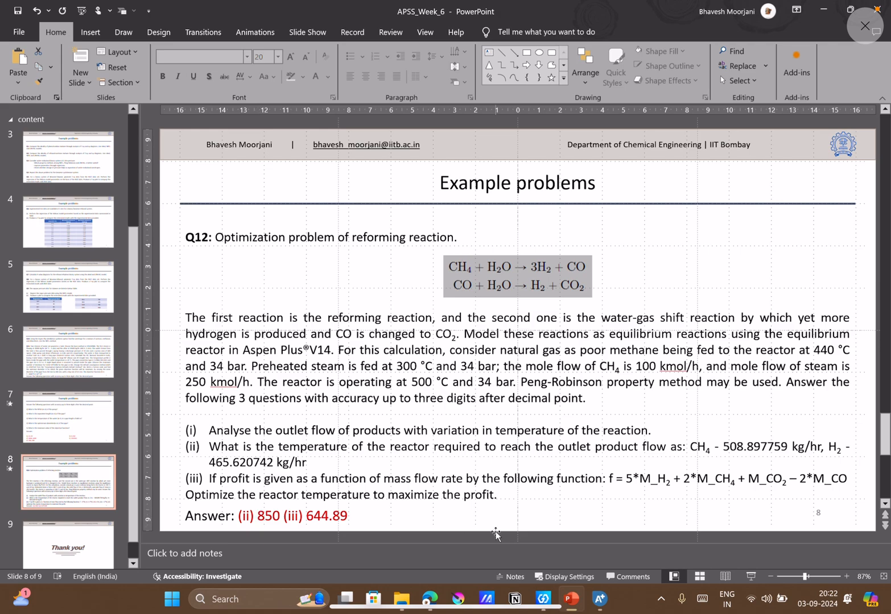
pyautogui.click(599, 599)
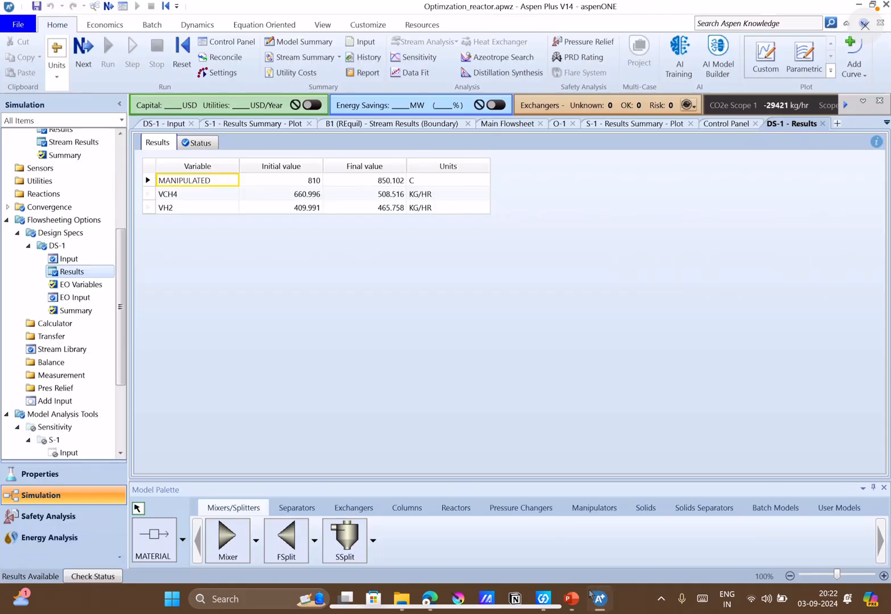
# Deactivate design spec DS-1 under Flowsheeting Options and activate optimization O-1 under Model Analysis Tools.
pyautogui.rightClick(73, 248)
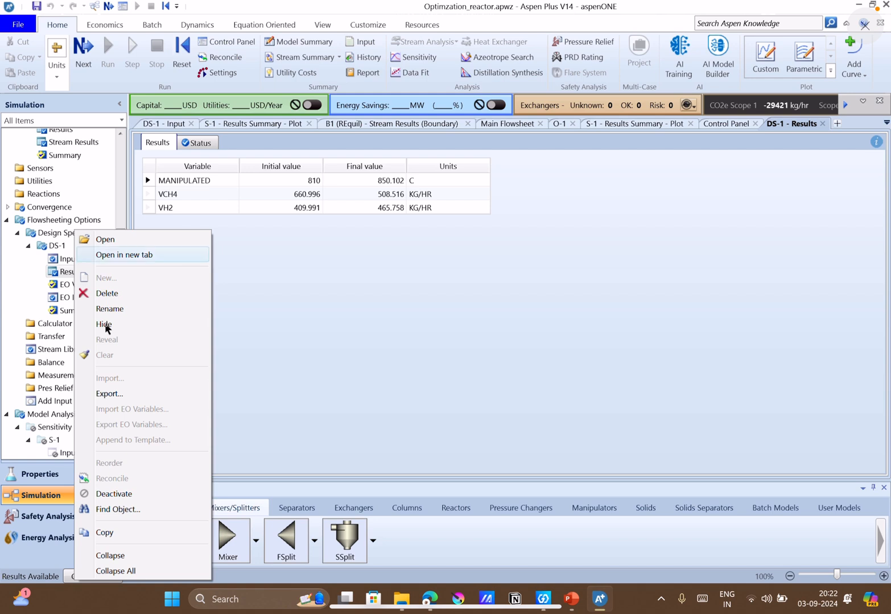
pyautogui.click(109, 494)
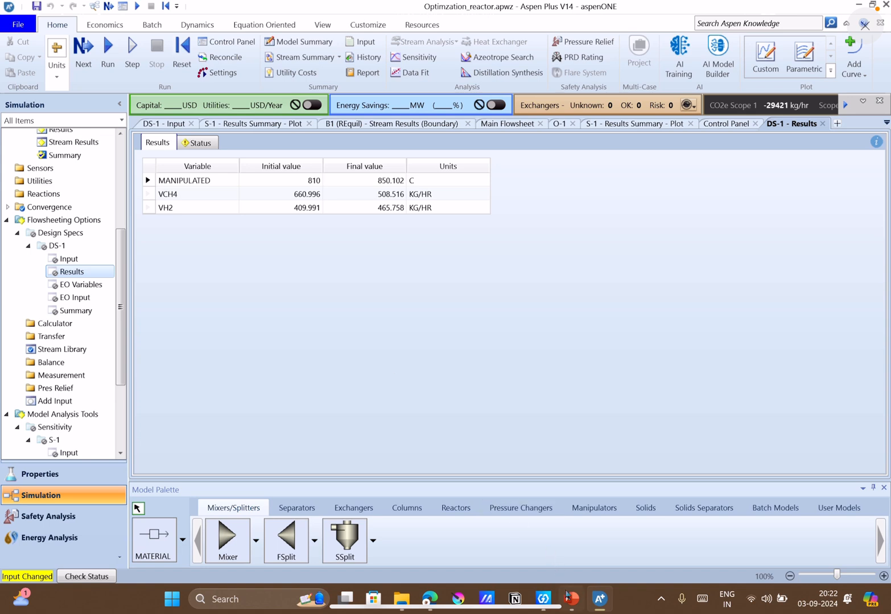
pyautogui.click(570, 599)
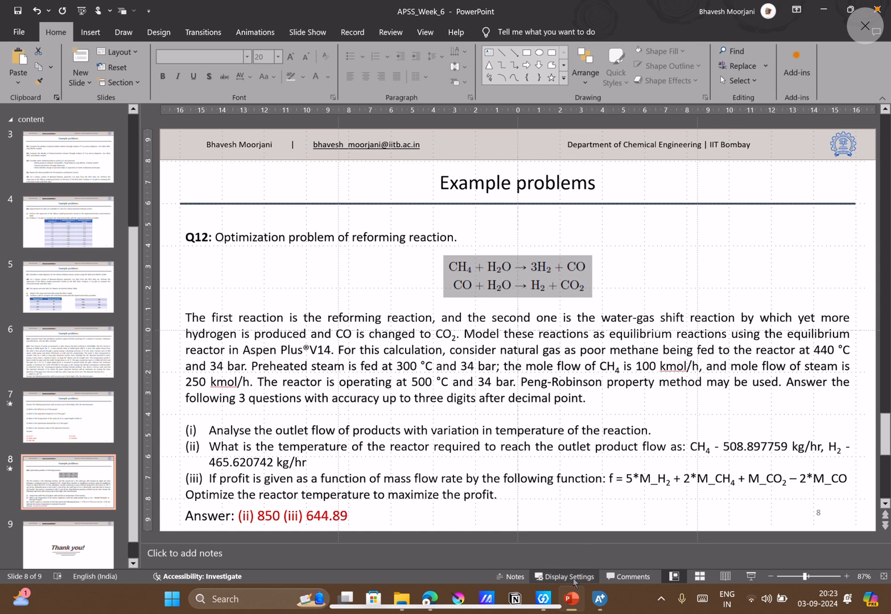
pyautogui.click(599, 598)
pyautogui.scroll(-3, 79, 395)
pyautogui.doubleClick(52, 363)
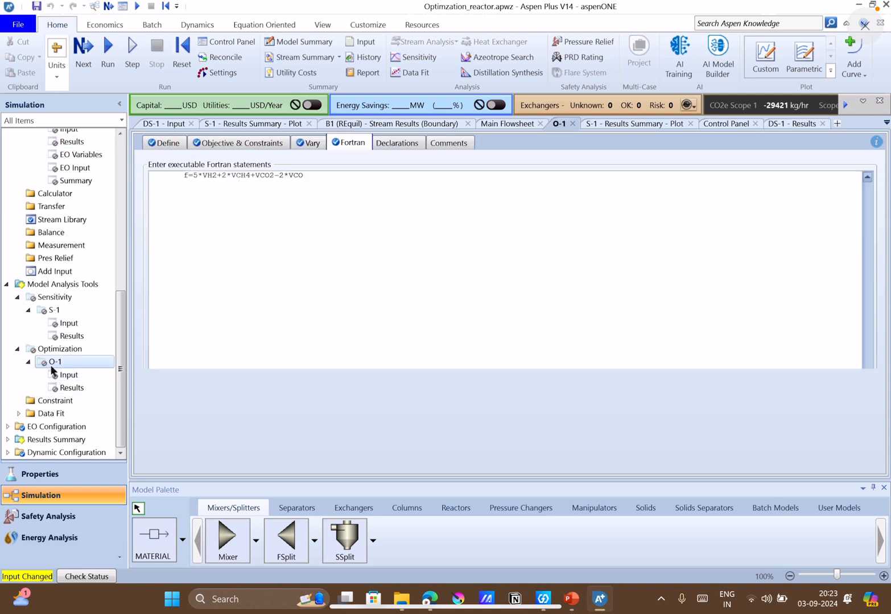
pyautogui.rightClick(53, 363)
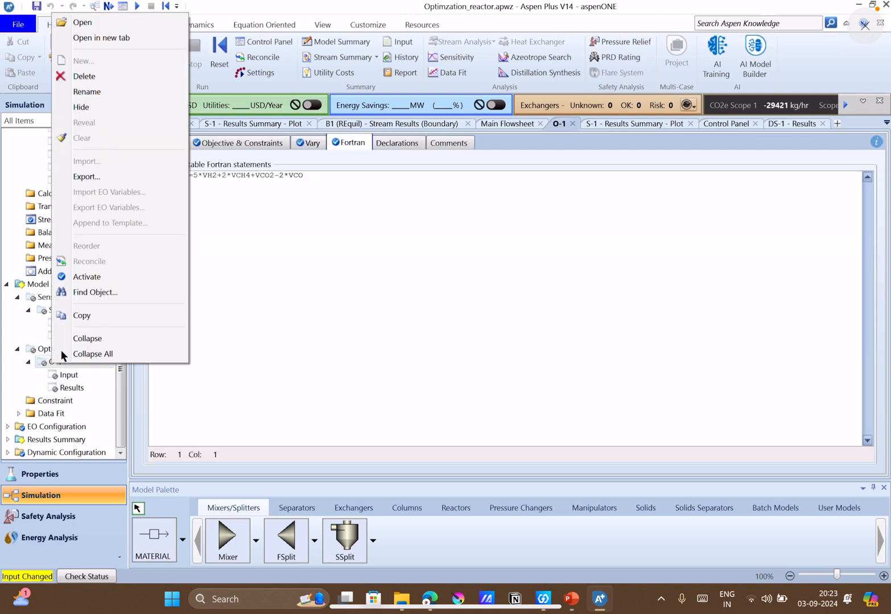
pyautogui.click(73, 277)
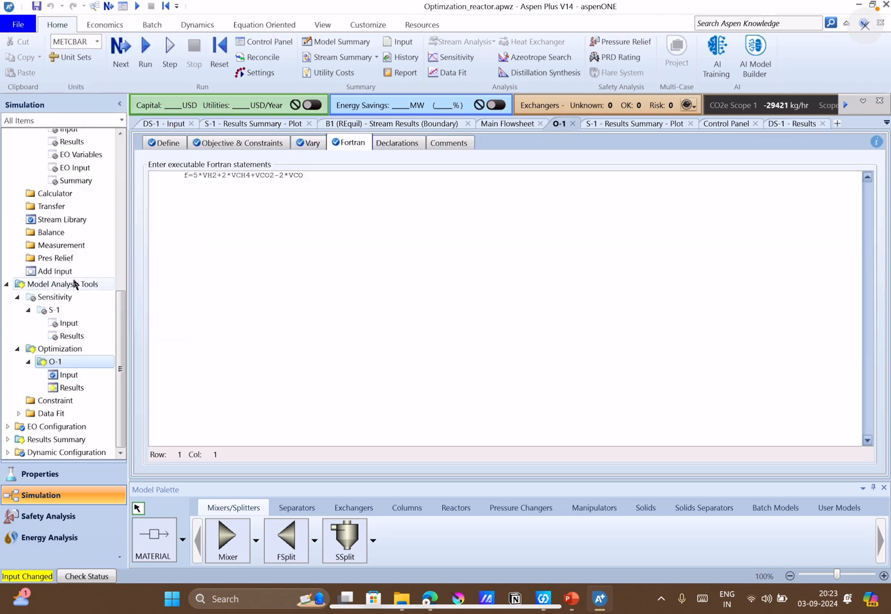
# Review O-1's sampled variables, objective, manipulated temperature limits and Fortran expression against the Q12 profit function, and run the simulation.
pyautogui.click(68, 375)
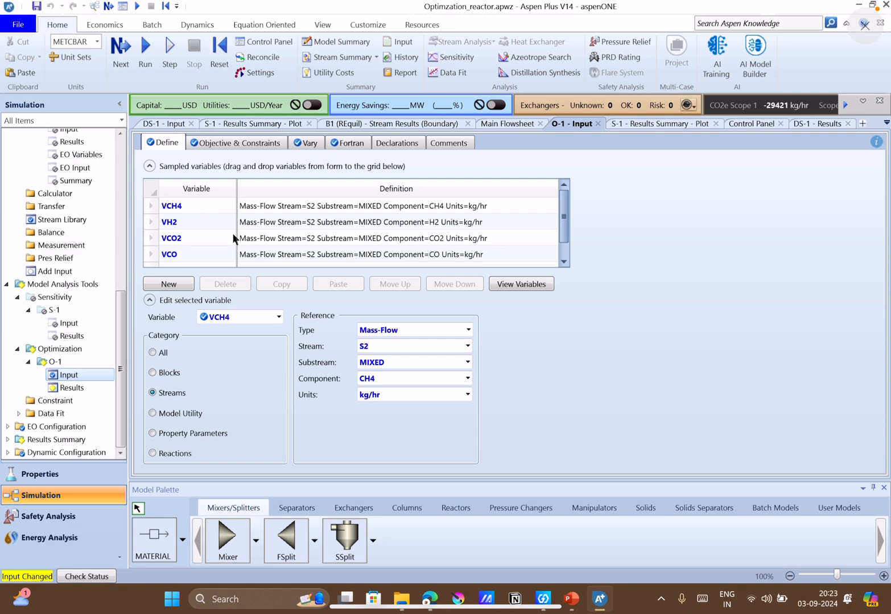
pyautogui.click(571, 599)
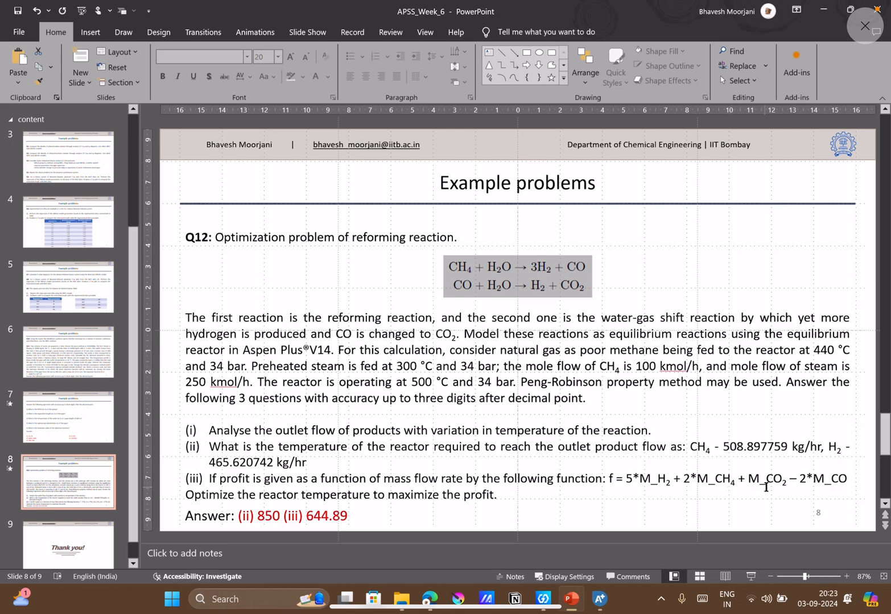
pyautogui.click(609, 605)
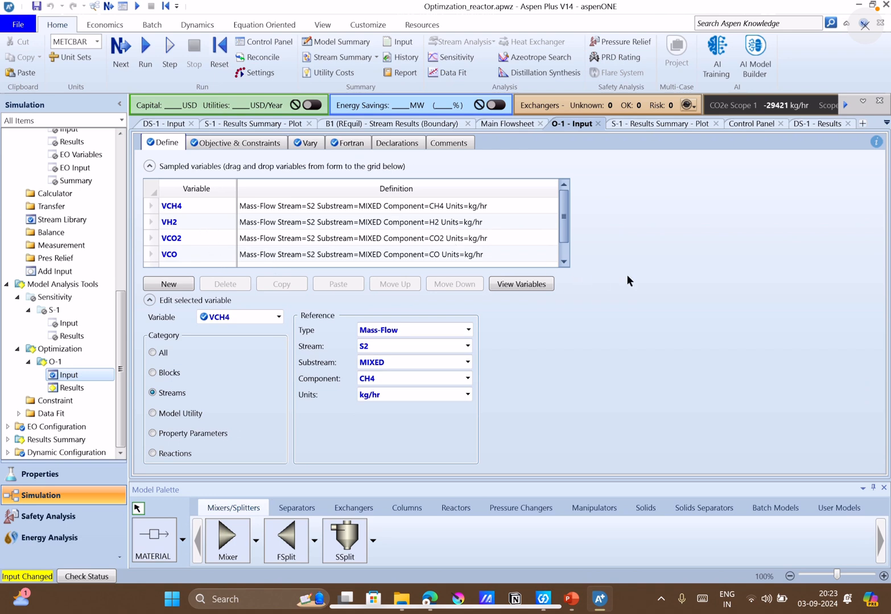
pyautogui.click(246, 146)
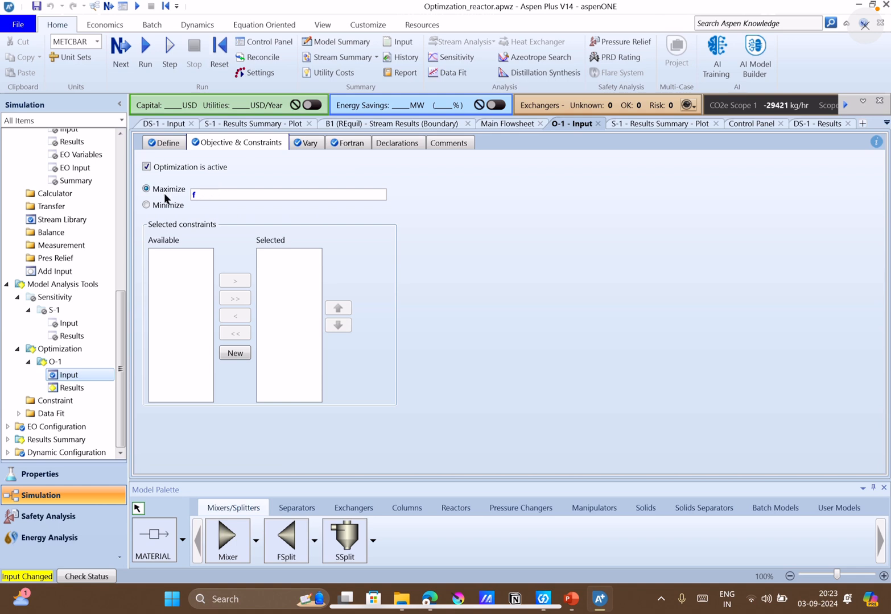
pyautogui.click(308, 145)
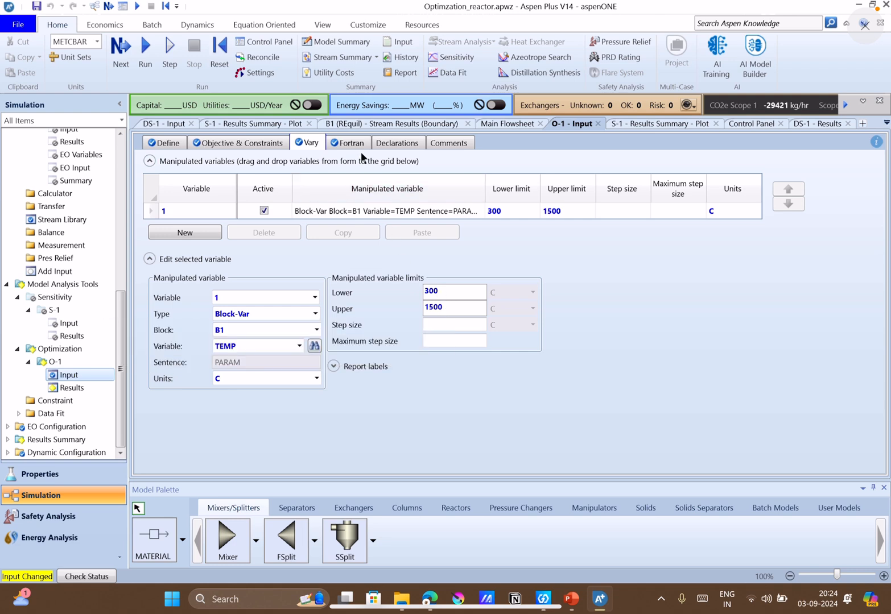
pyautogui.click(358, 149)
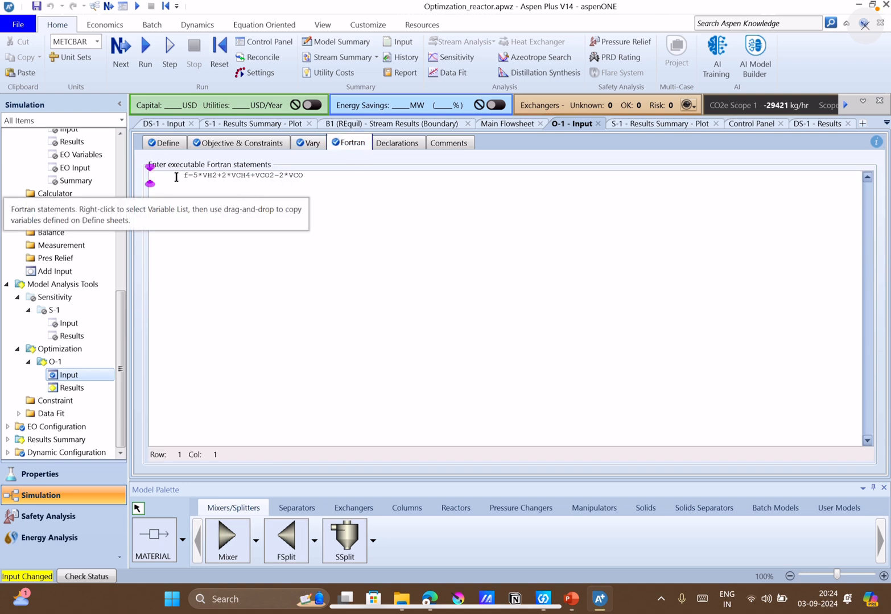
pyautogui.click(146, 69)
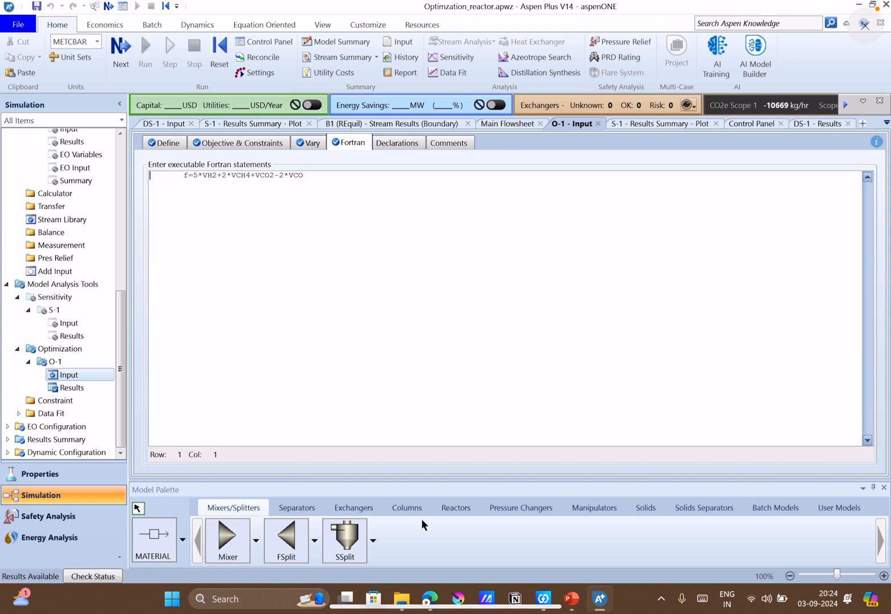
# Check the manipulated variables and summary in the O-1 results, and return to the O-1 input.
pyautogui.doubleClick(72, 388)
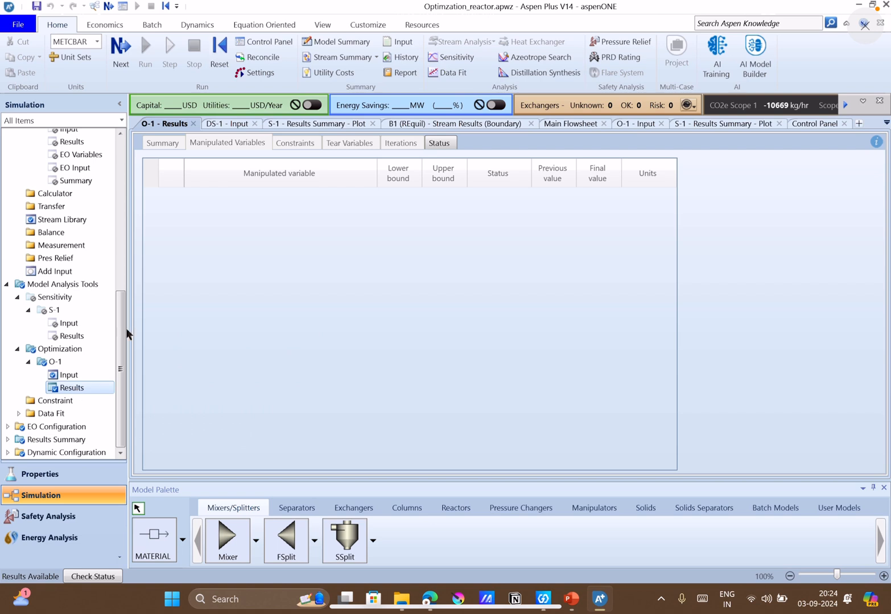
pyautogui.click(164, 137)
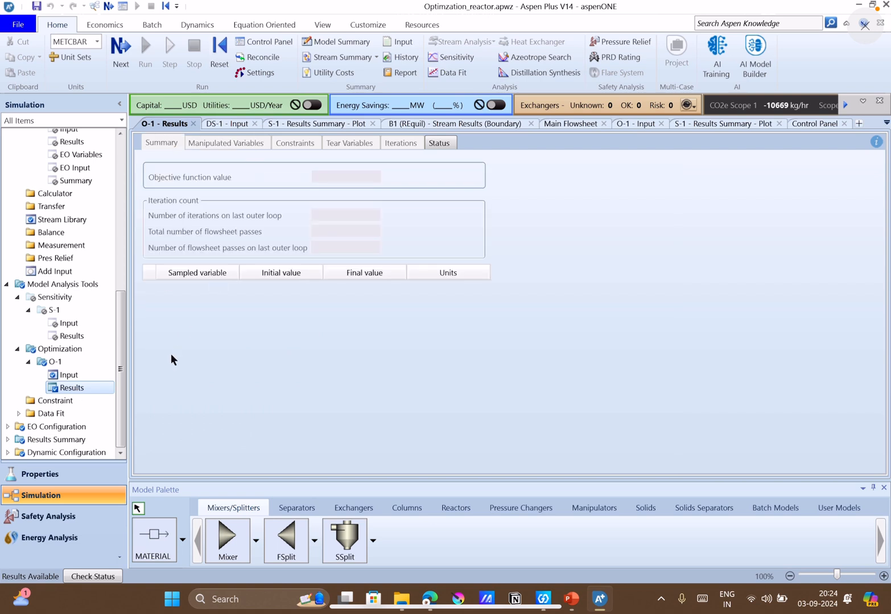
pyautogui.doubleClick(84, 371)
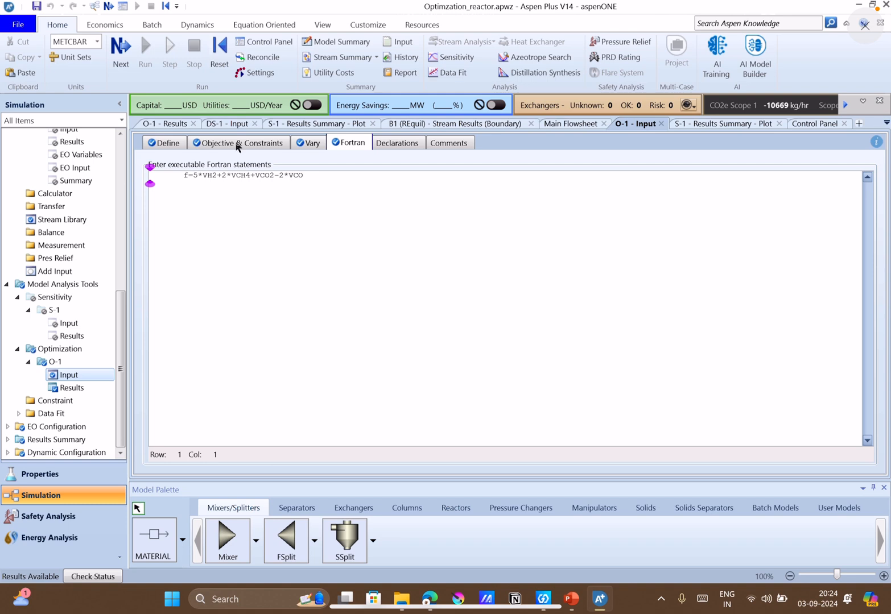
pyautogui.click(219, 57)
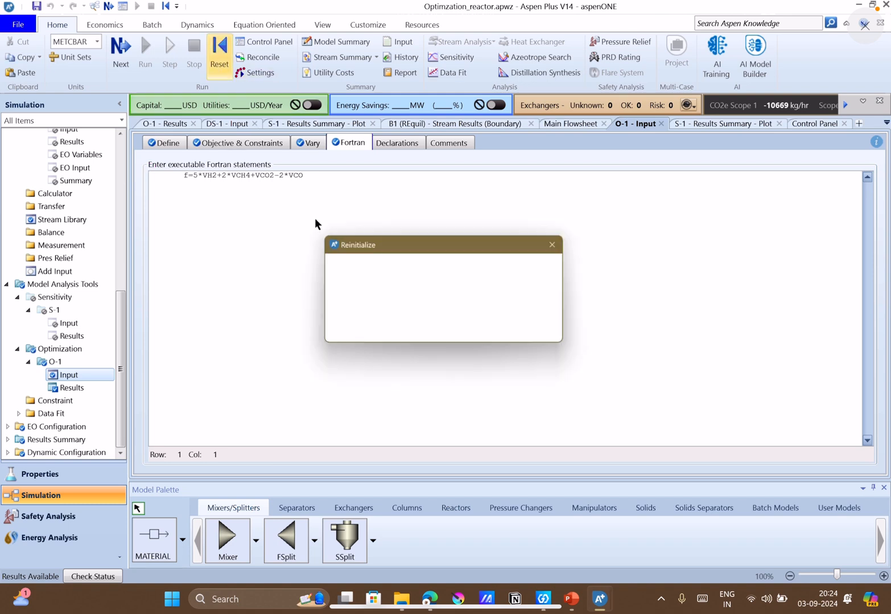
pyautogui.click(382, 334)
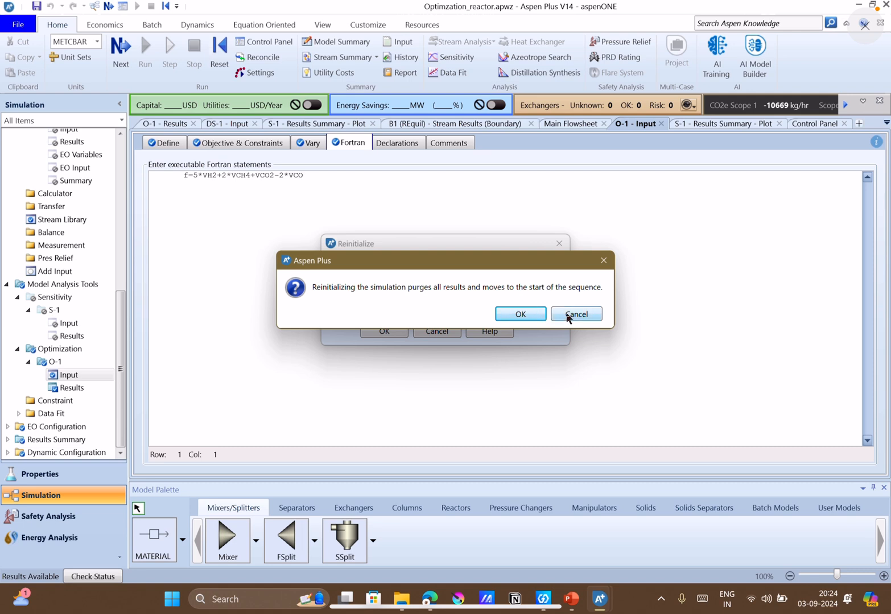
pyautogui.click(572, 314)
pyautogui.click(437, 332)
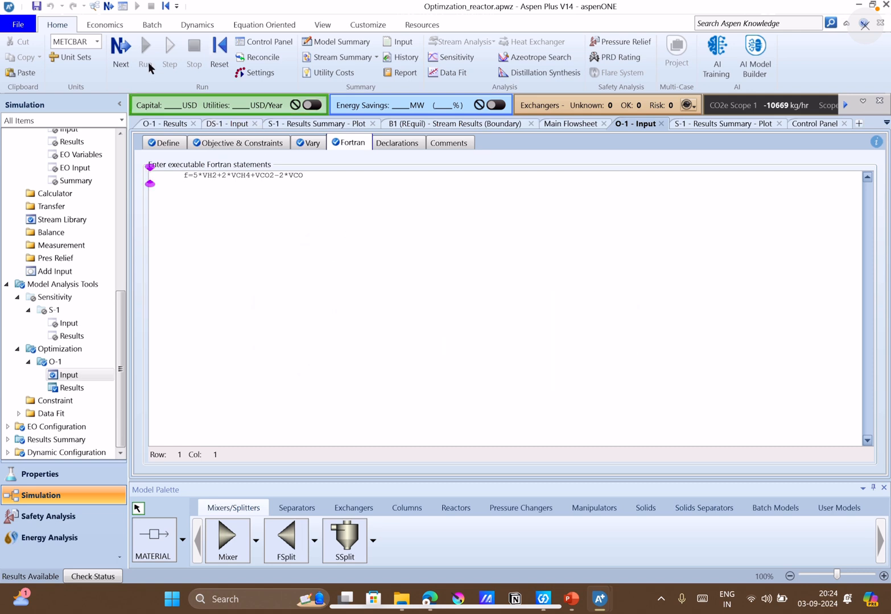
# Display the run status results form and check the summary and status of the O-1 results.
pyautogui.click(123, 56)
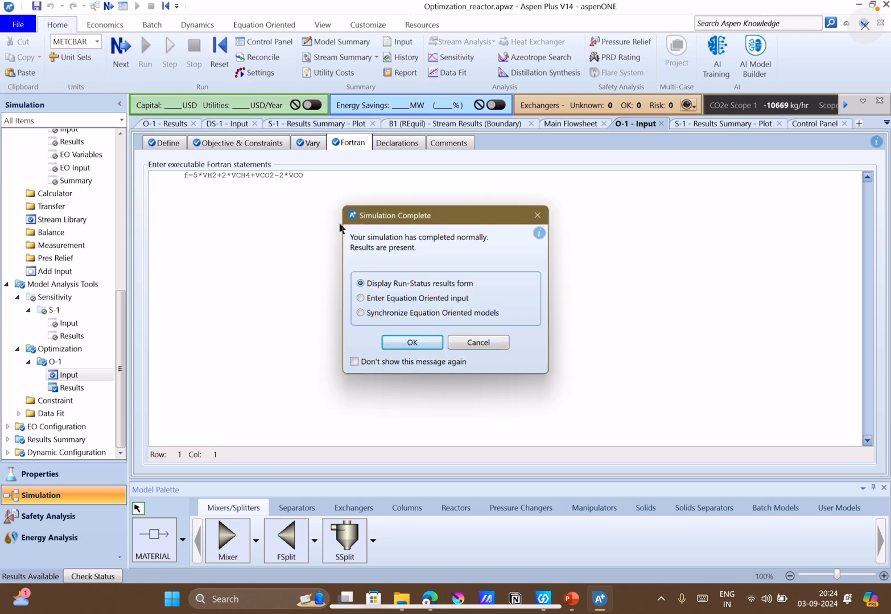
pyautogui.click(413, 339)
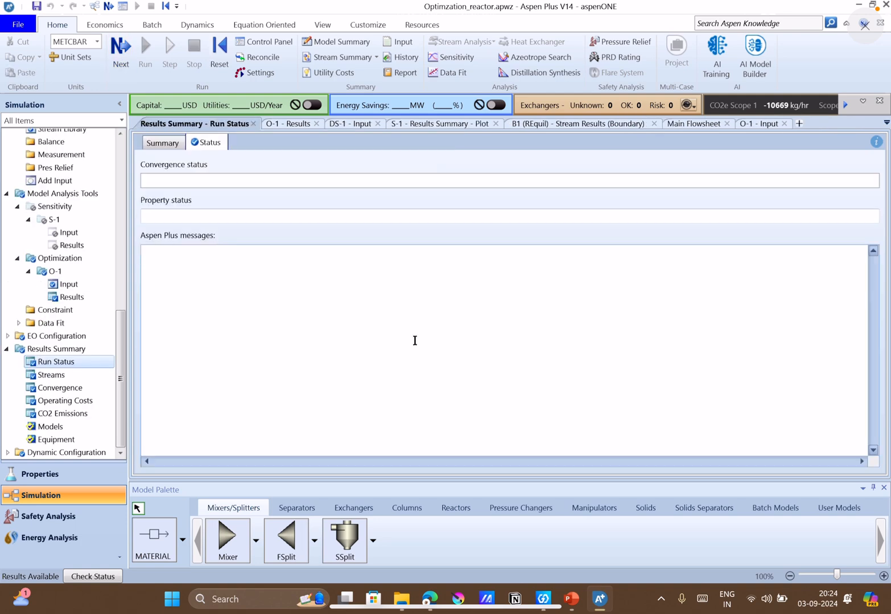
pyautogui.click(71, 298)
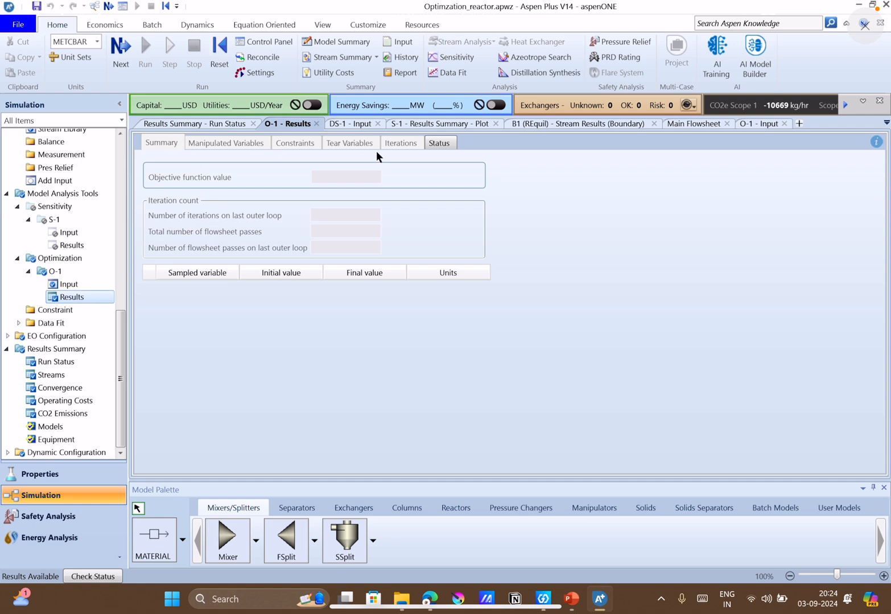
pyautogui.click(441, 145)
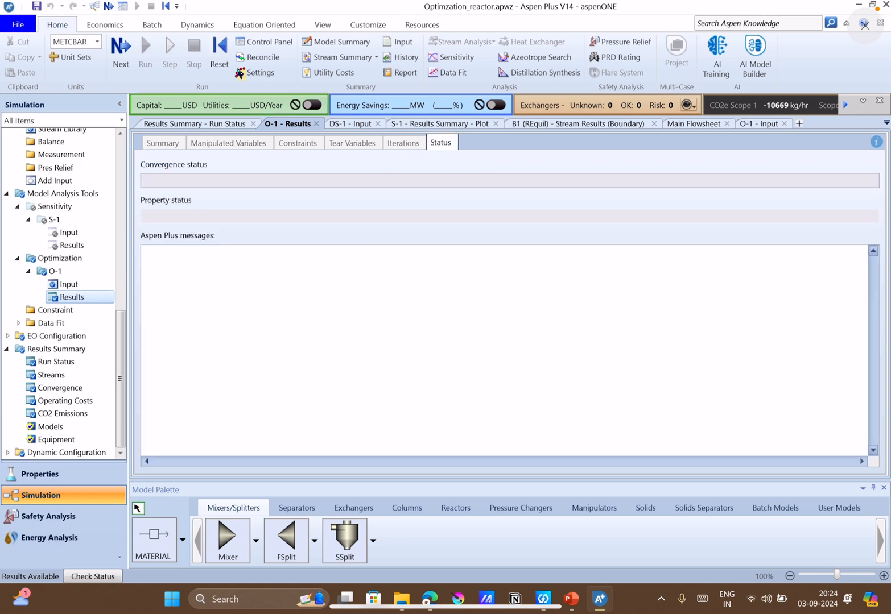
# Reinitialize the whole simulation, purging all results, and run it again with O-1 active.
pyautogui.click(219, 54)
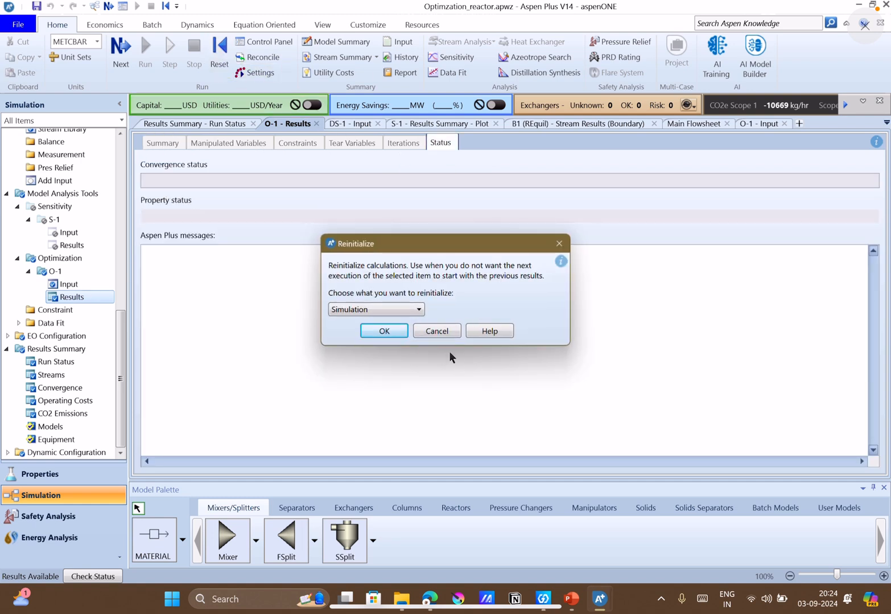
pyautogui.click(400, 332)
pyautogui.click(537, 314)
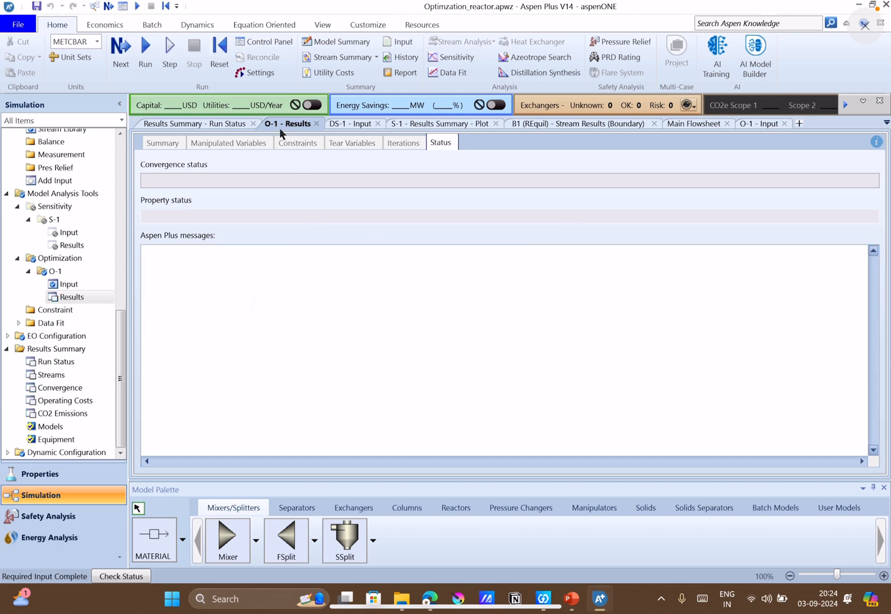
pyautogui.click(145, 56)
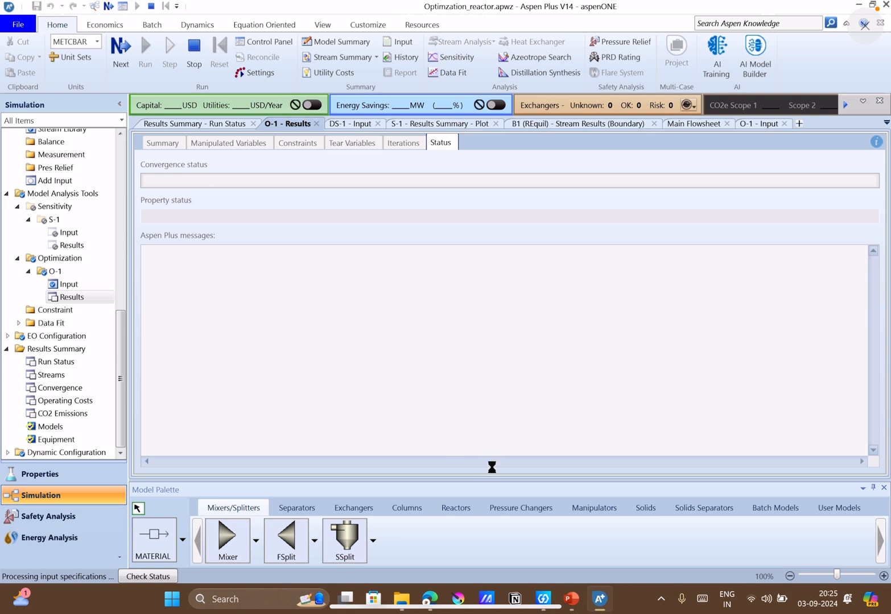
# Switch to PowerPoint, look at the Q11 problem on slide 6 and return to Q12 on slide 8.
pyautogui.click(572, 599)
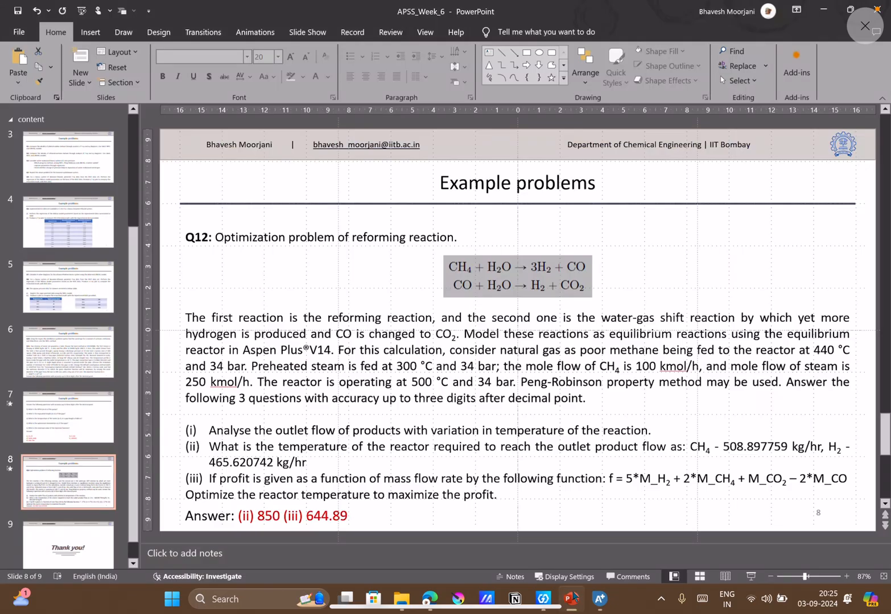
pyautogui.click(75, 378)
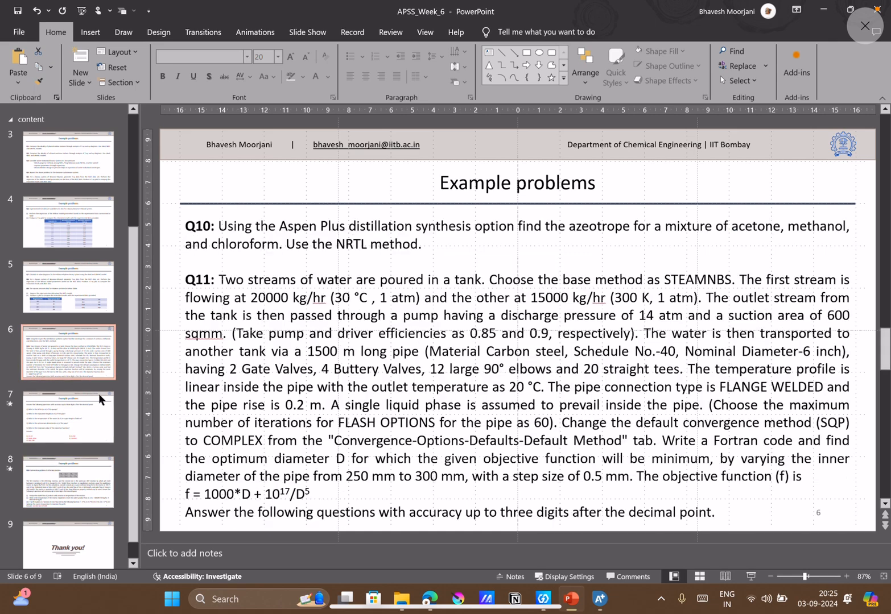
pyautogui.click(86, 473)
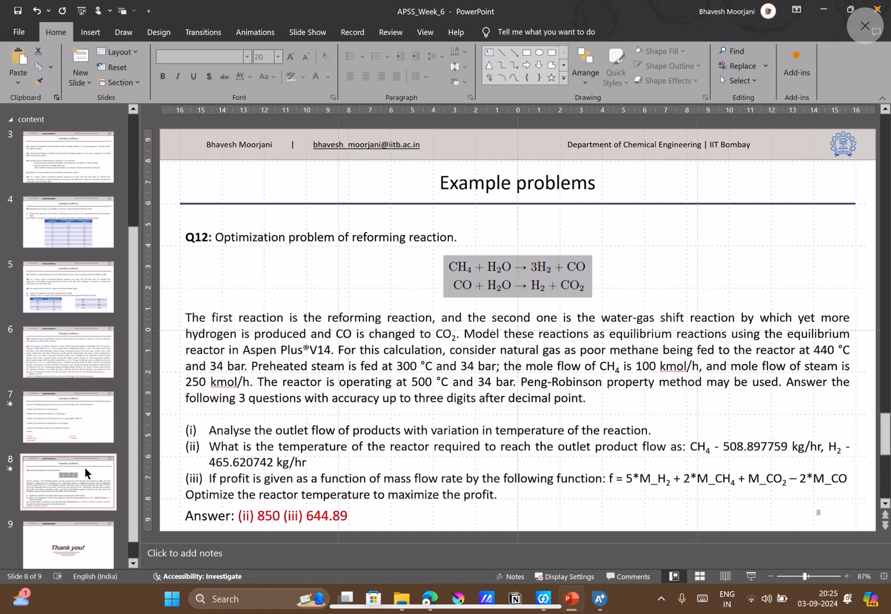